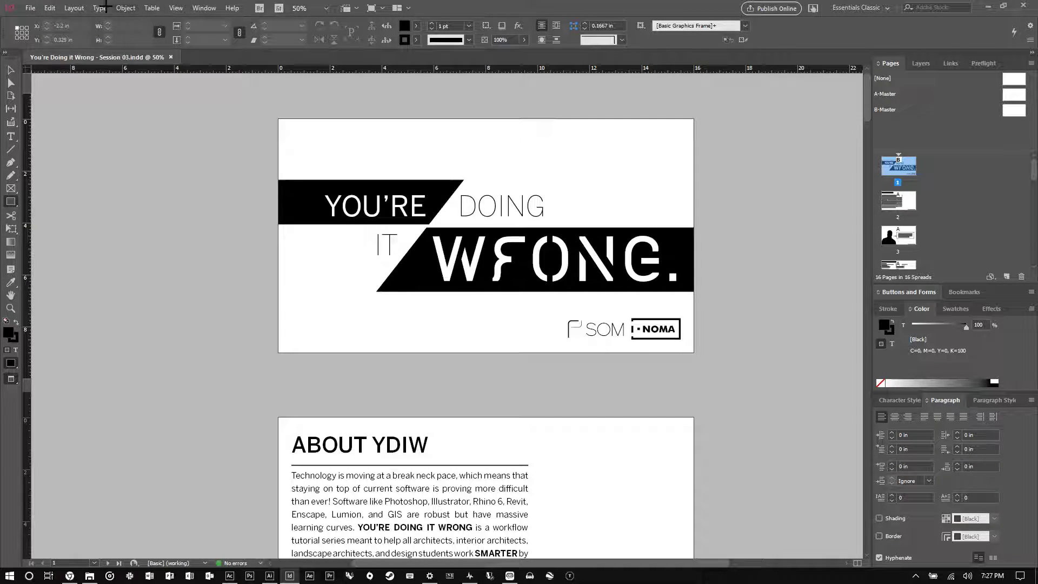
click(31, 7)
mouse_move(81, 7)
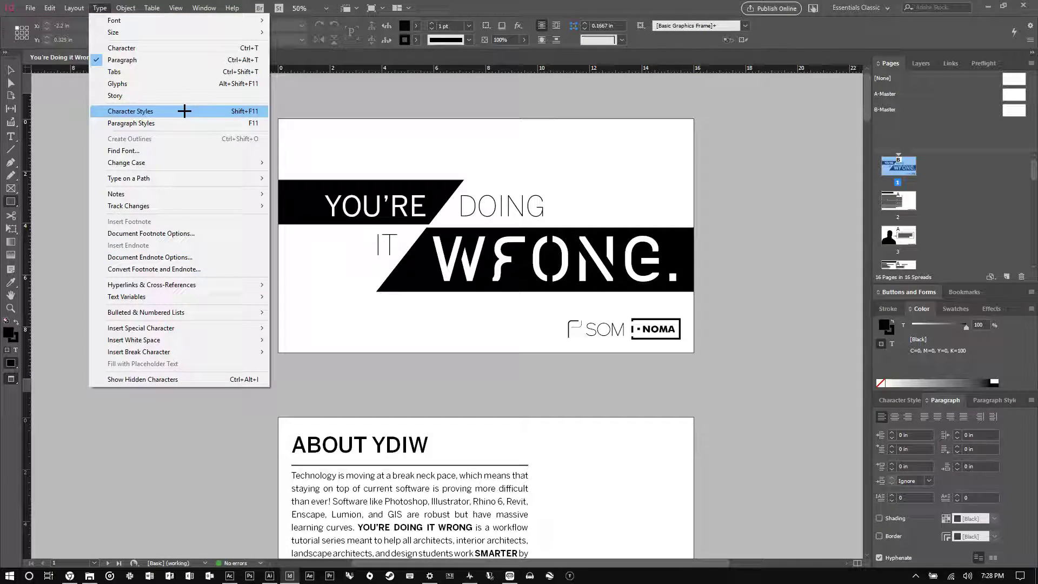
mouse_move(138, 7)
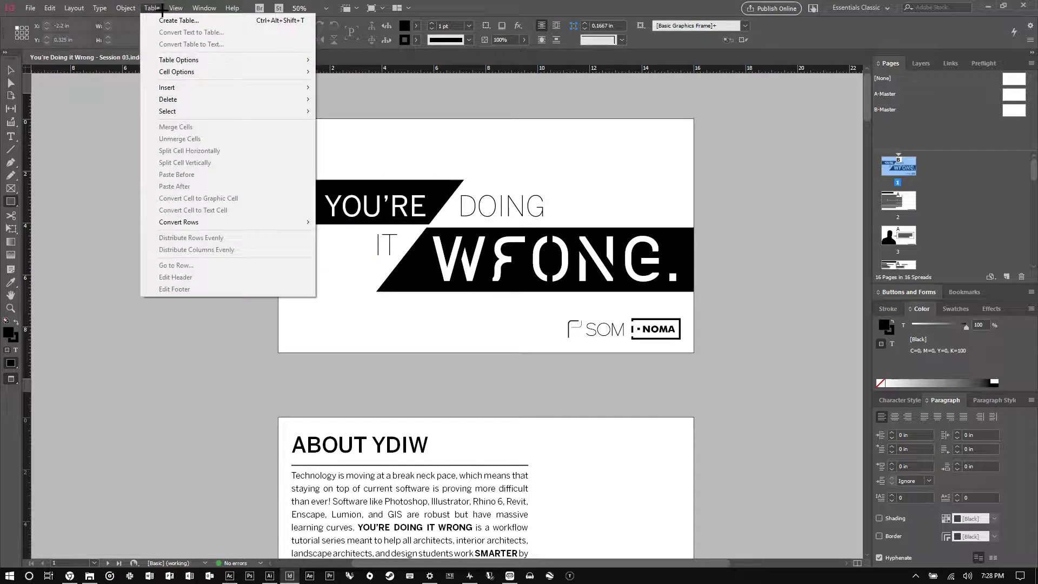
mouse_move(203, 5)
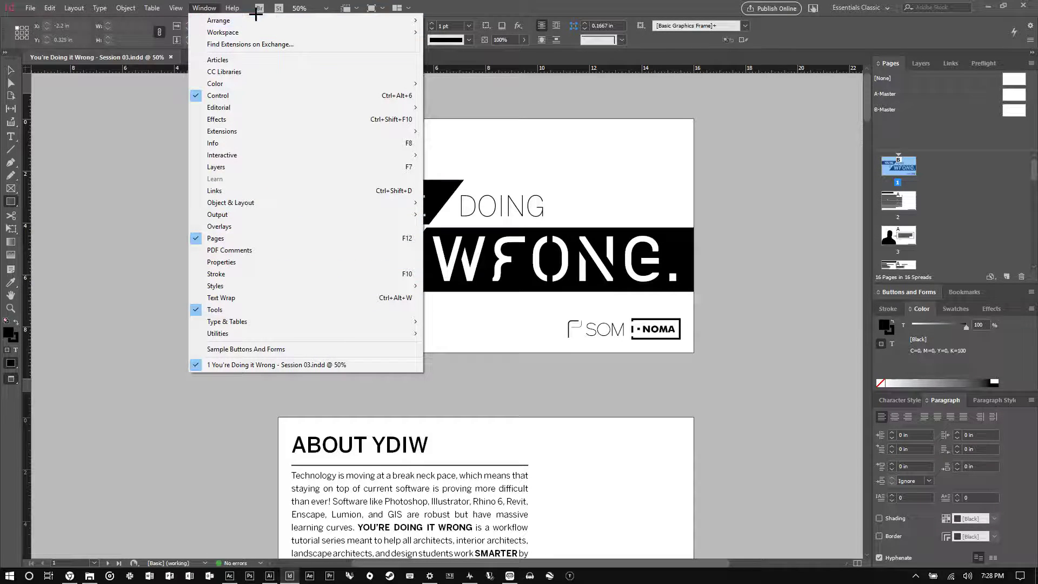
click(232, 8)
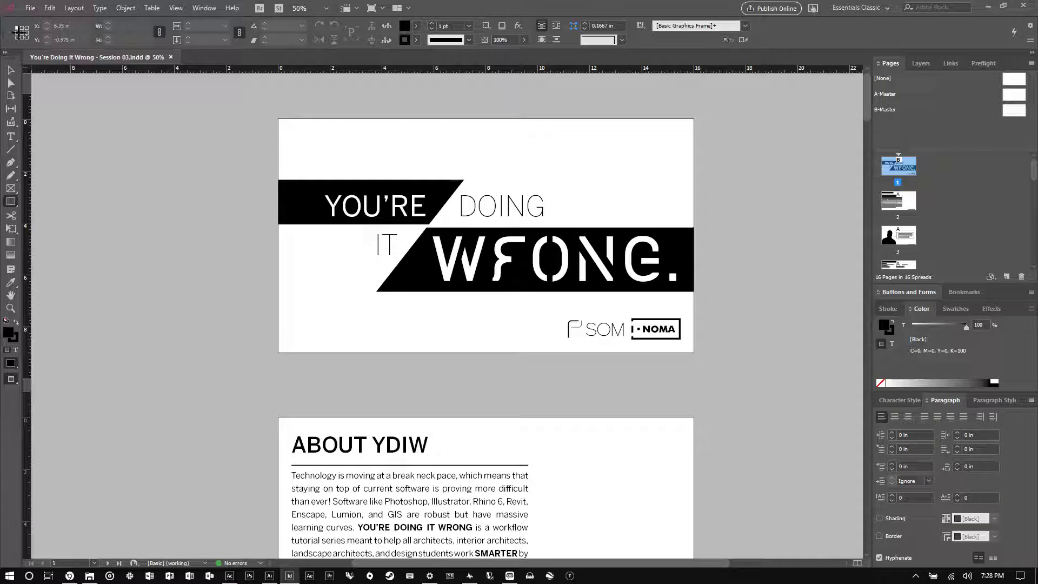
Select the black banner shape behind YOU'RE on the cover page and examine its fill and stroke settings
key(v)
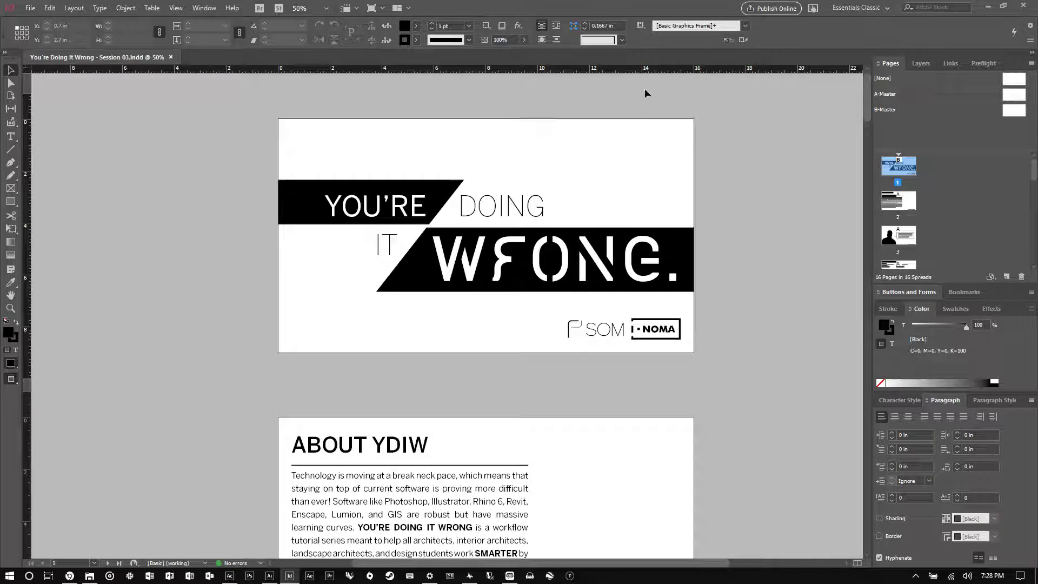
click(309, 203)
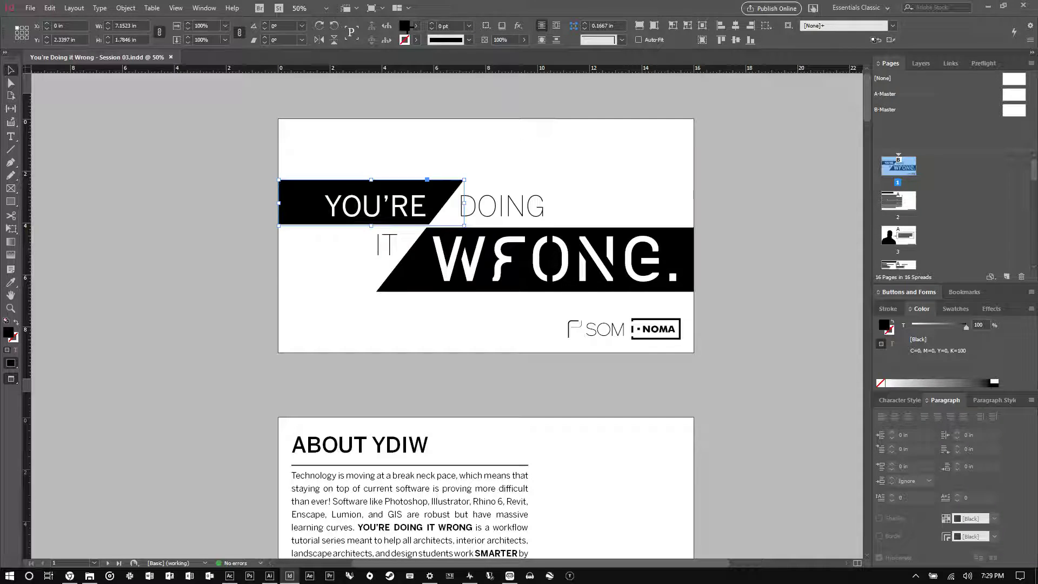
double_click(404, 25)
click(621, 237)
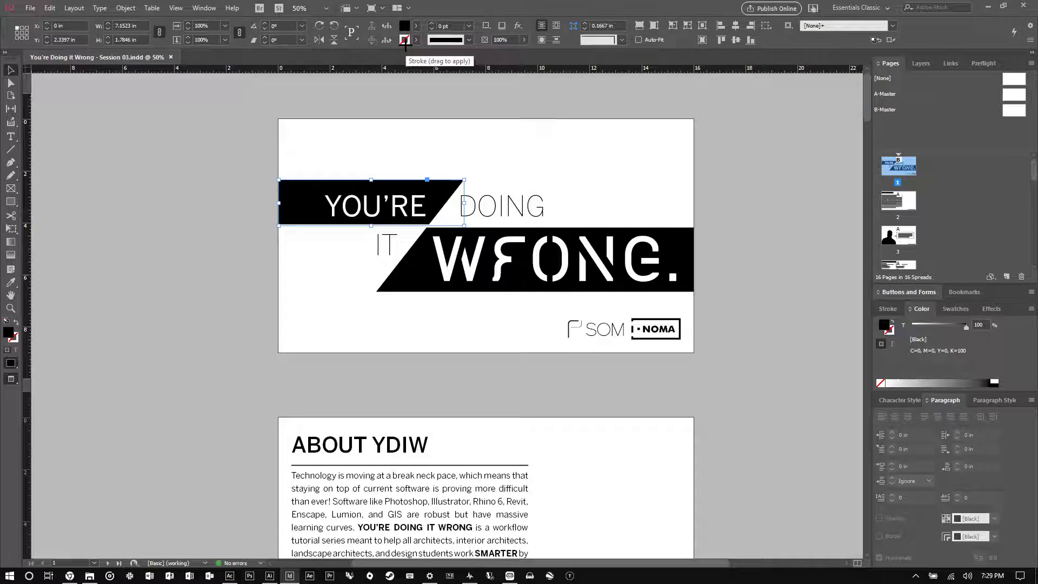
Try to draw a horizontal line with the Pen tool in the blank area above the cover title
click(12, 162)
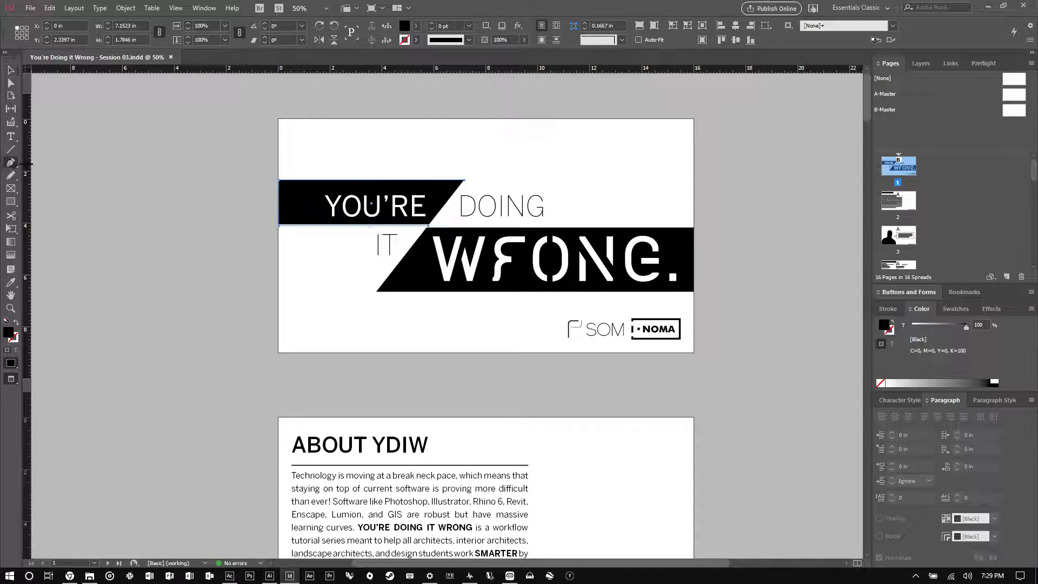
click(534, 167)
key(z)
click(629, 165)
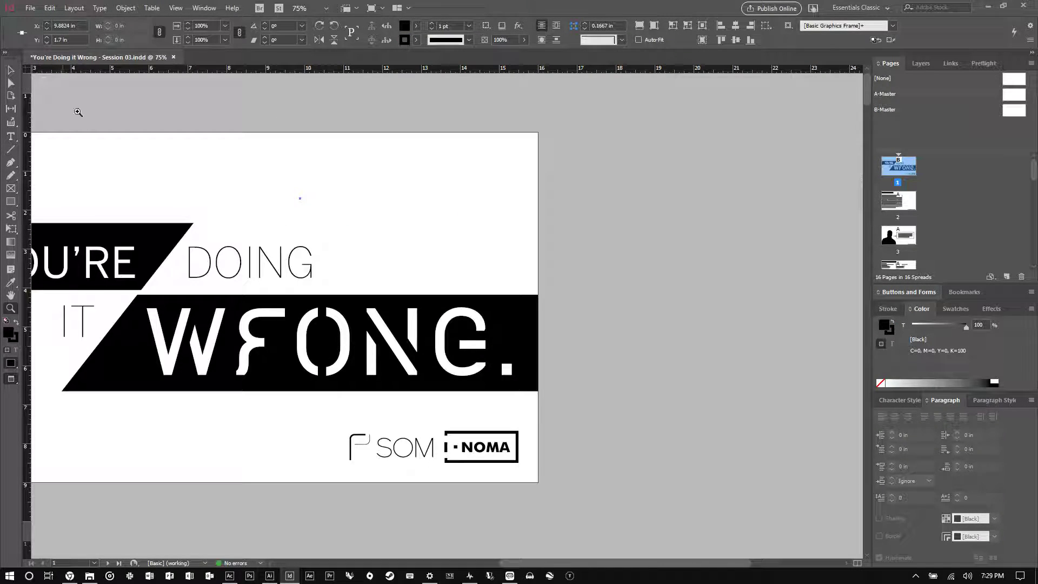
click(11, 162)
drag(300, 197, 442, 198)
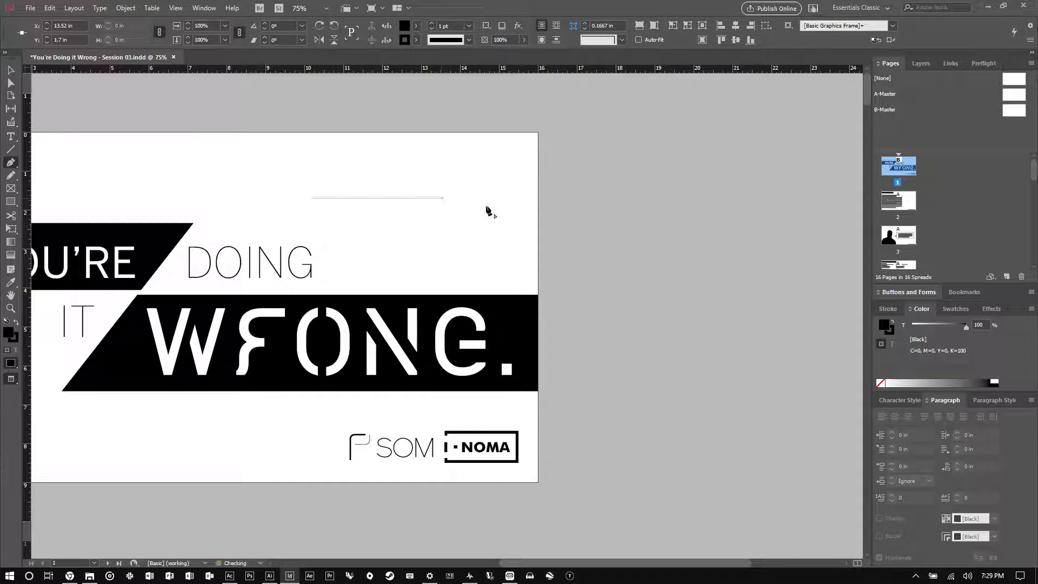
click(11, 70)
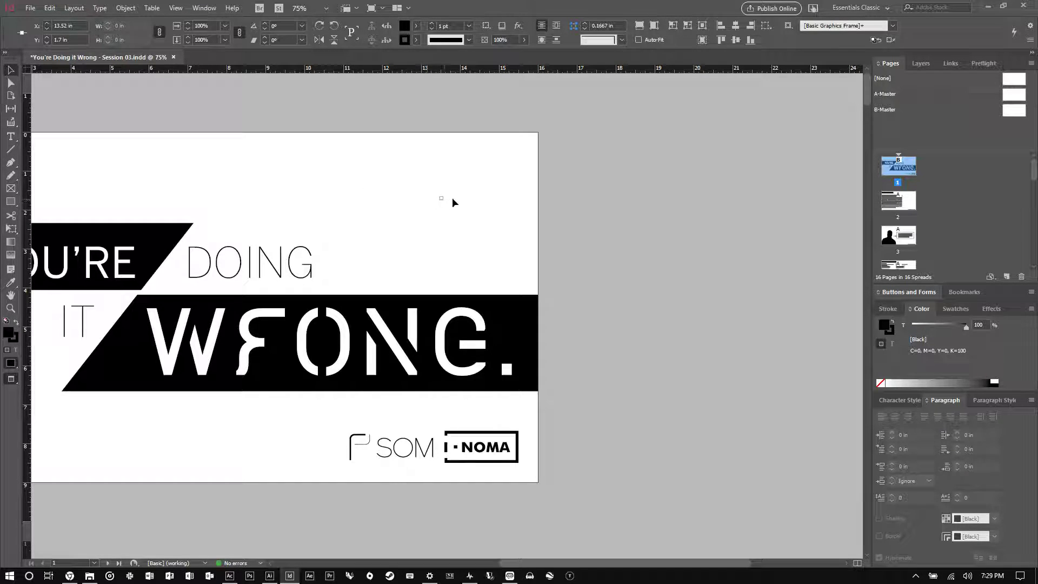
Draw a short diagonal line about 0.66 in long with the Pen tool near the cover page's upper-right corner
click(11, 162)
drag(440, 201, 491, 200)
click(512, 183)
click(11, 70)
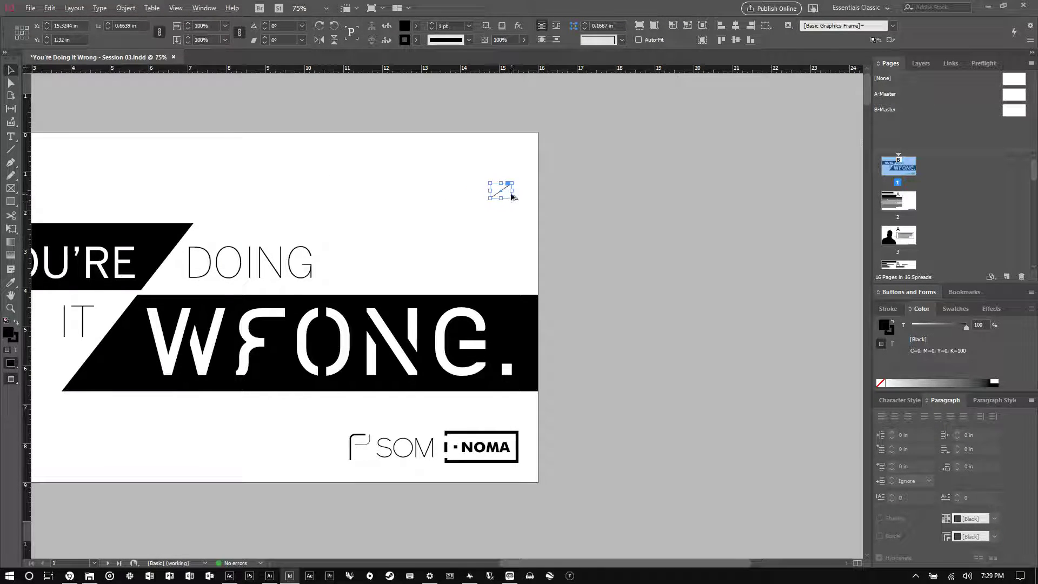
Set the stroke weight of the short diagonal line to 10 pt
key(ctrl+=)
key(ctrl+=)
key(ctrl+=)
key(ctrl+=)
key(ctrl+=)
key(ctrl+=)
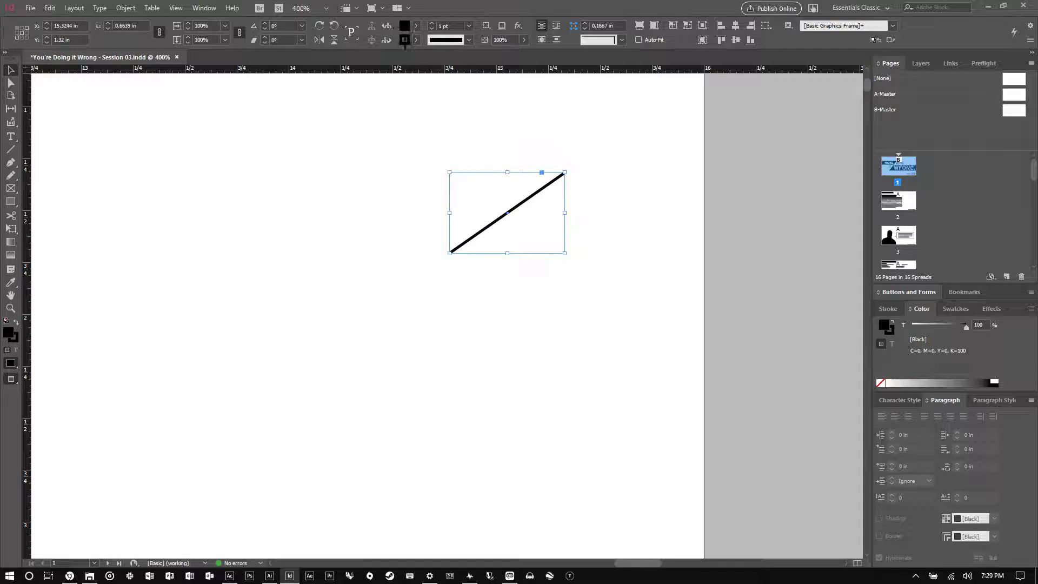
click(468, 26)
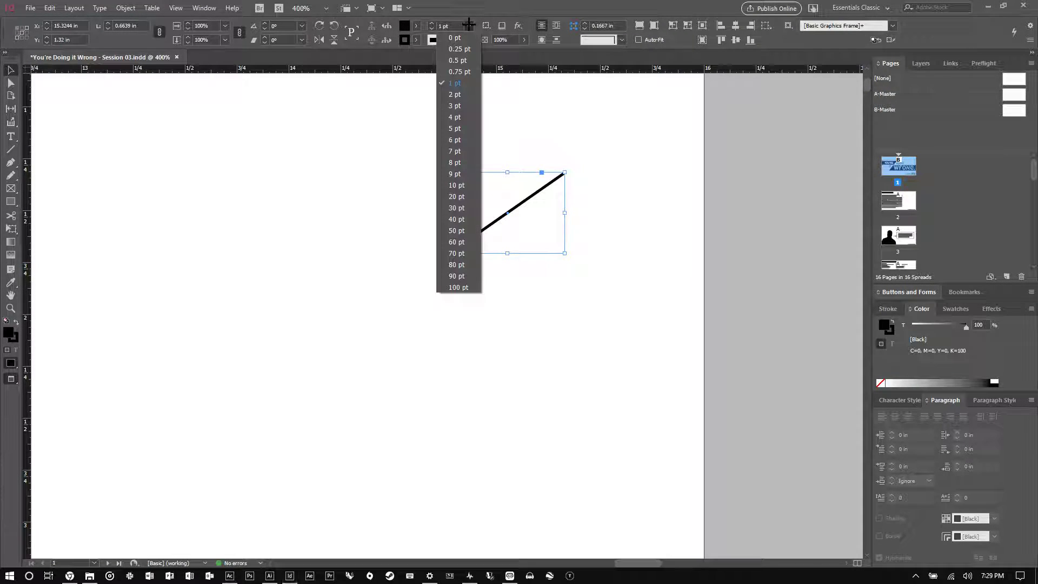
click(466, 190)
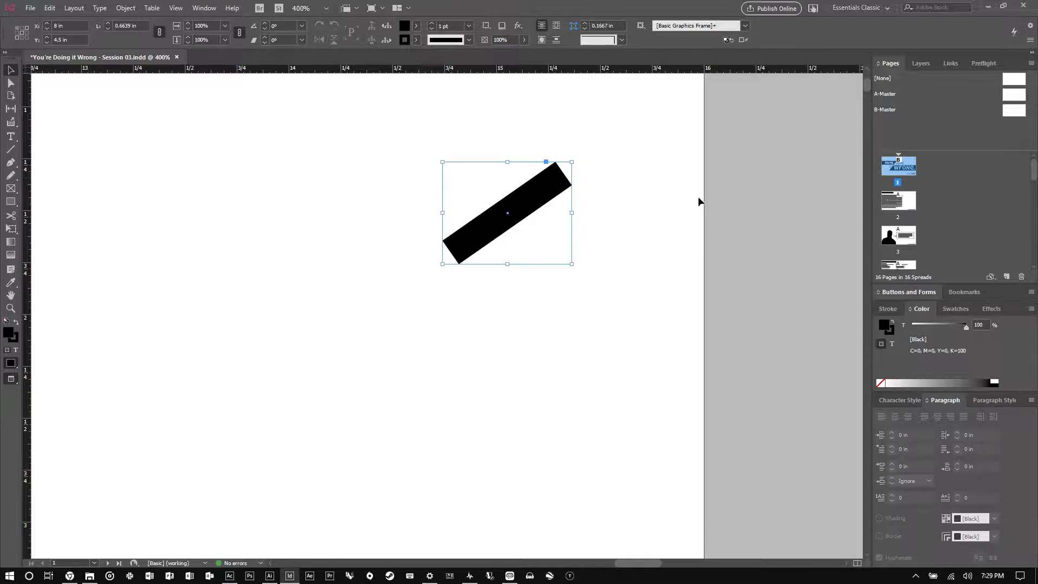
Delete the thick diagonal line from the cover page and bring the whole cover back into view
scroll(690, 196, down, 3)
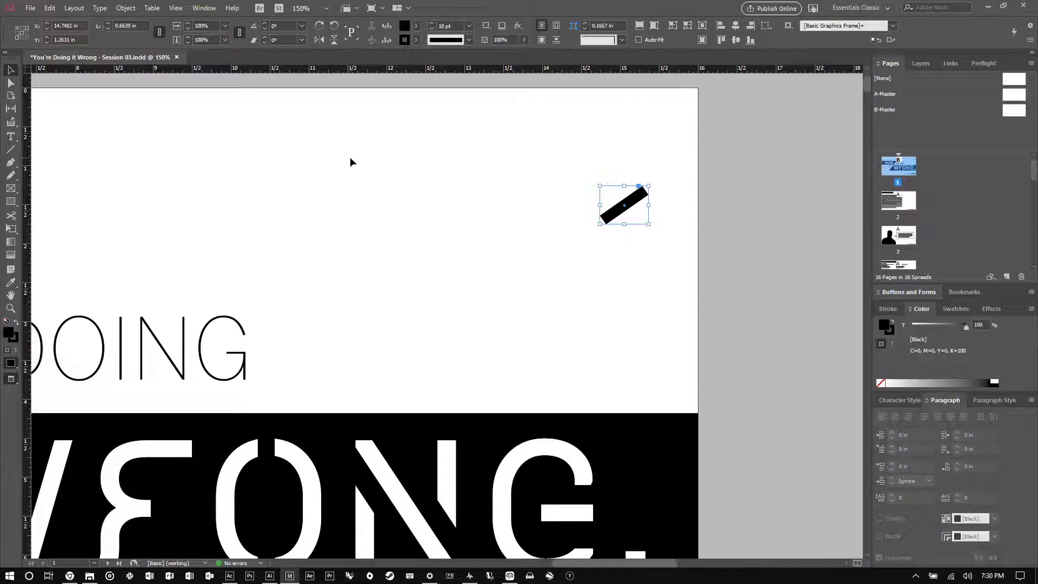
key(Delete)
scroll(589, 179, down, 2)
scroll(591, 180, left, 3)
scroll(583, 179, right, 2)
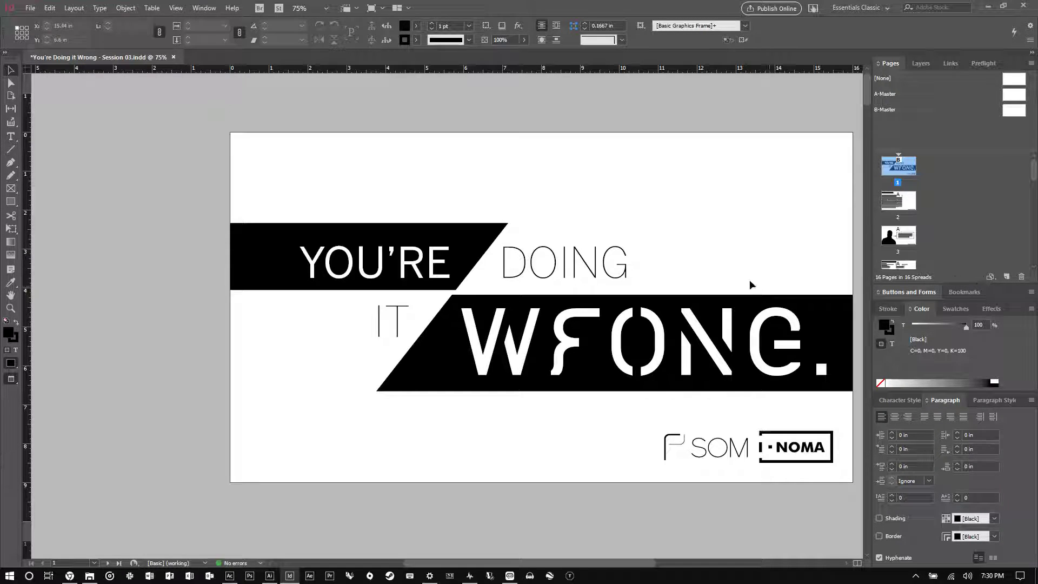
Browse through the document's pages and go to page 15, Text and Formatting
scroll(621, 227, down, 4)
scroll(589, 246, down, 5)
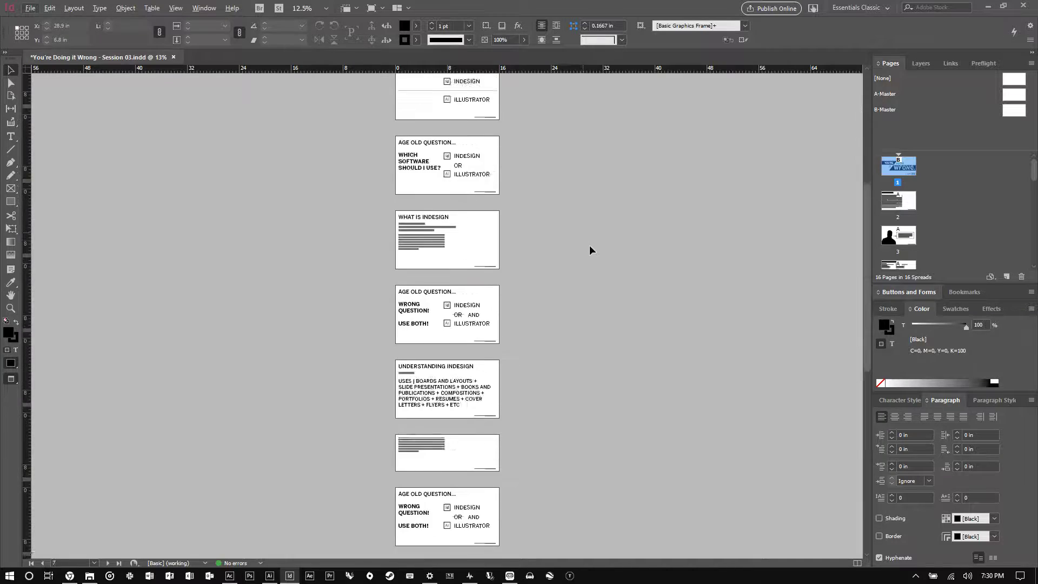
scroll(588, 257, down, 5)
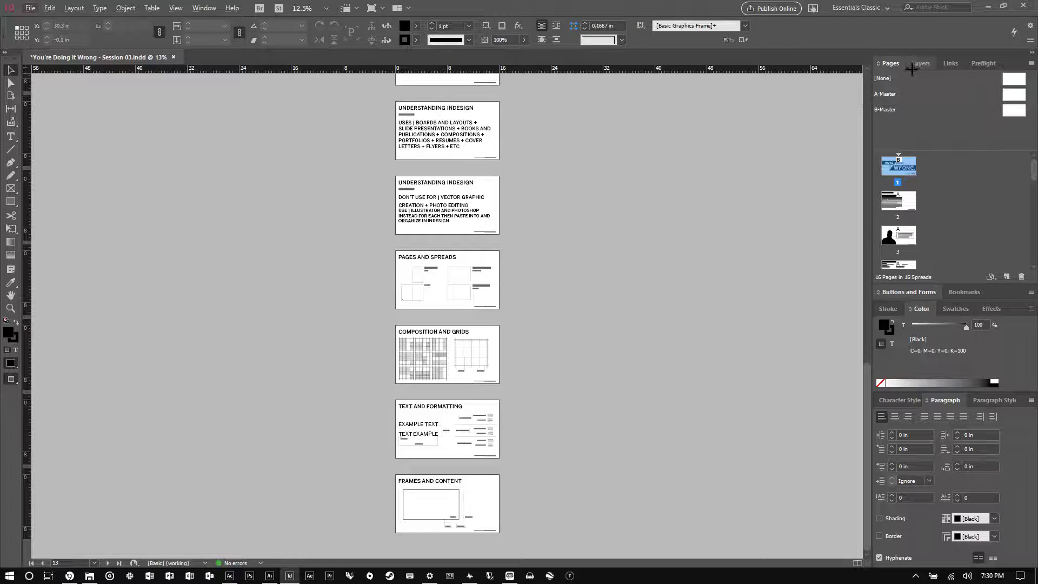
scroll(919, 191, down, 3)
scroll(918, 192, down, 7)
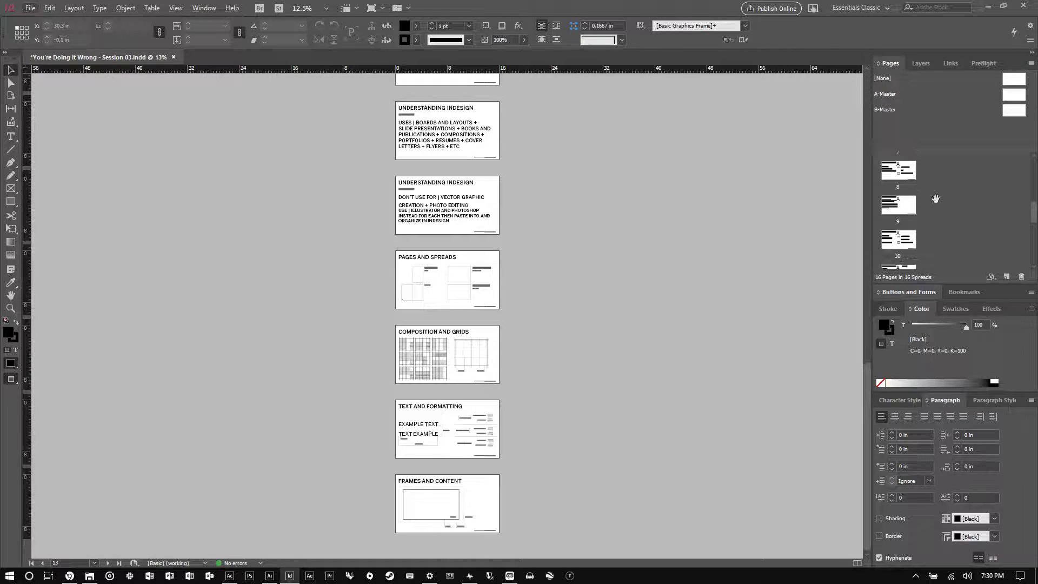
click(898, 209)
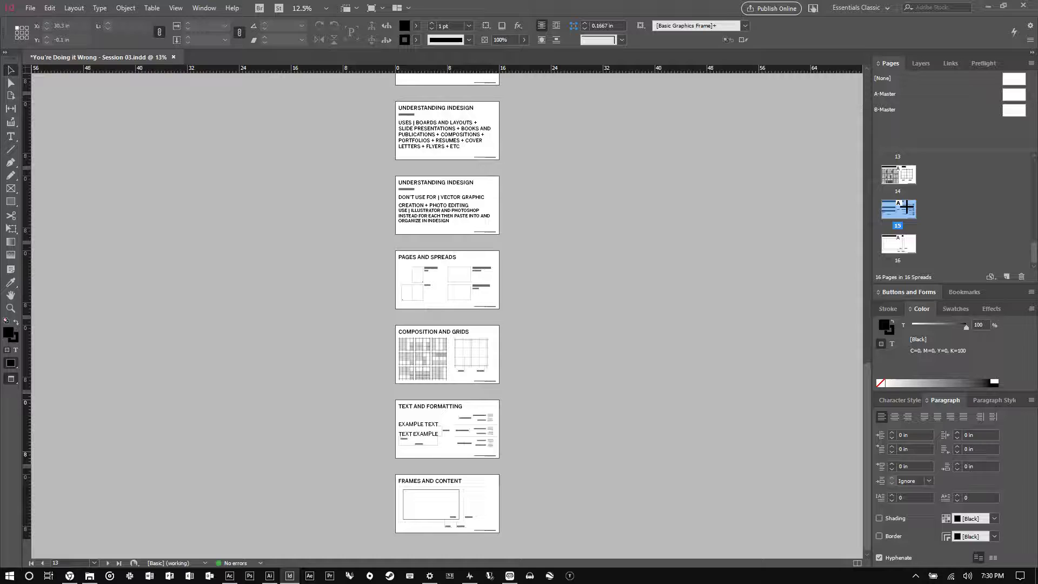
double_click(903, 212)
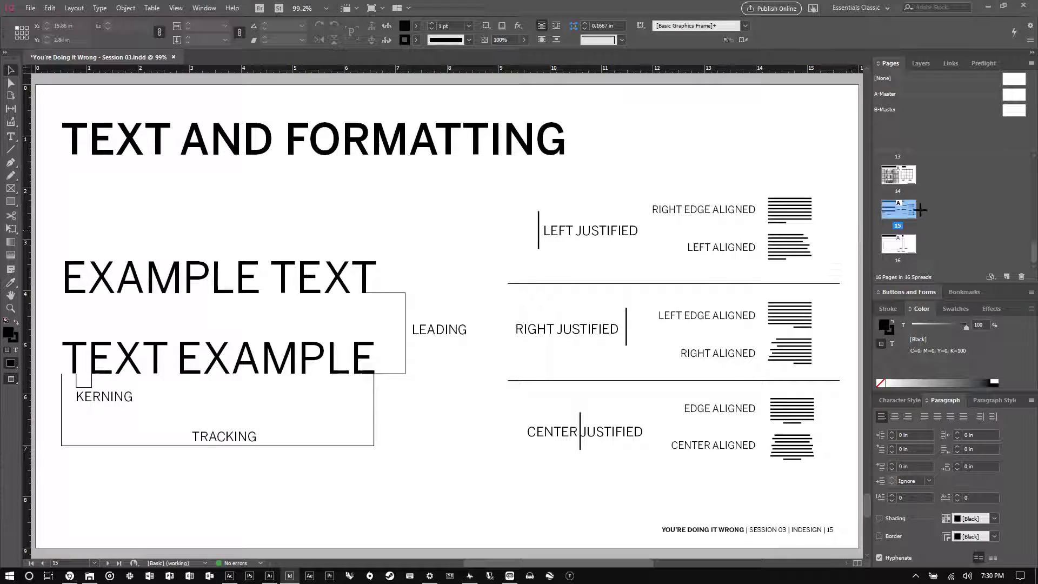
Move the cover page so that it follows the About YDIW page
scroll(594, 228, down, 4)
scroll(563, 271, up, 8)
scroll(917, 203, up, 4)
scroll(917, 202, up, 8)
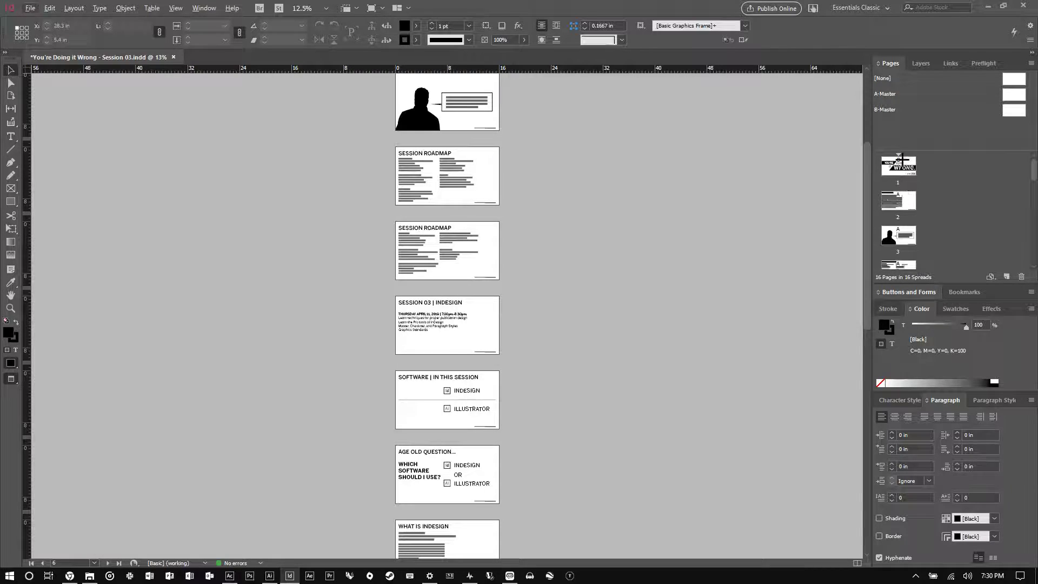
drag(898, 161, 922, 198)
scroll(633, 225, down, 8)
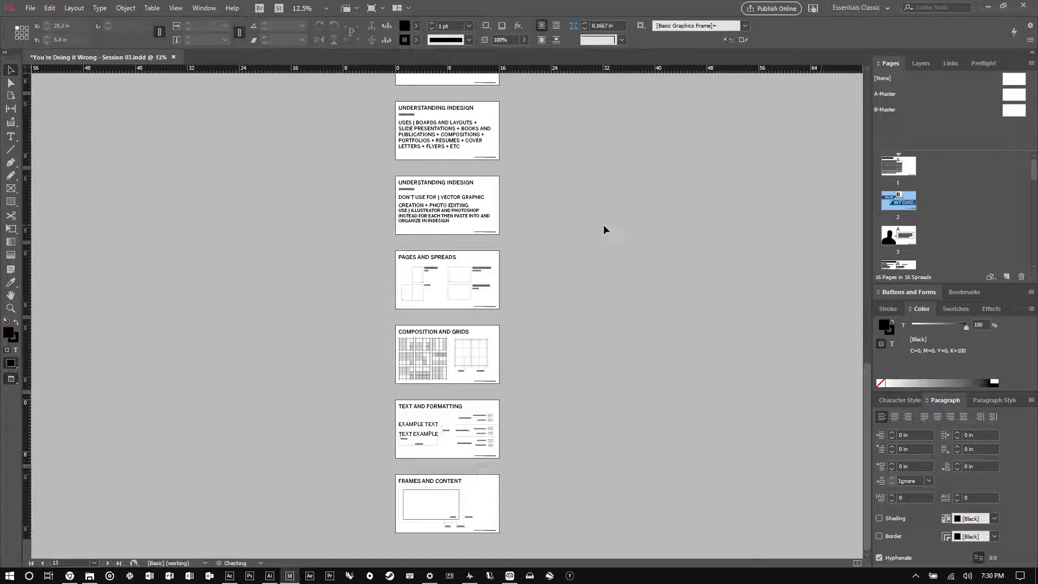
scroll(549, 218, up, 12)
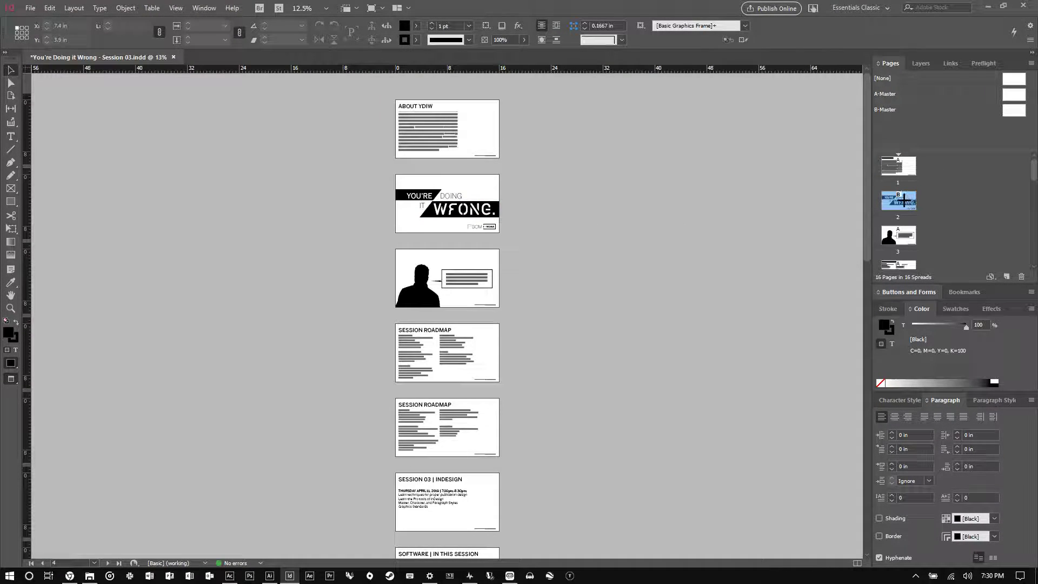
Move the cover page behind the silhouette page, into third position, and undo both page moves
drag(924, 233, 924, 238)
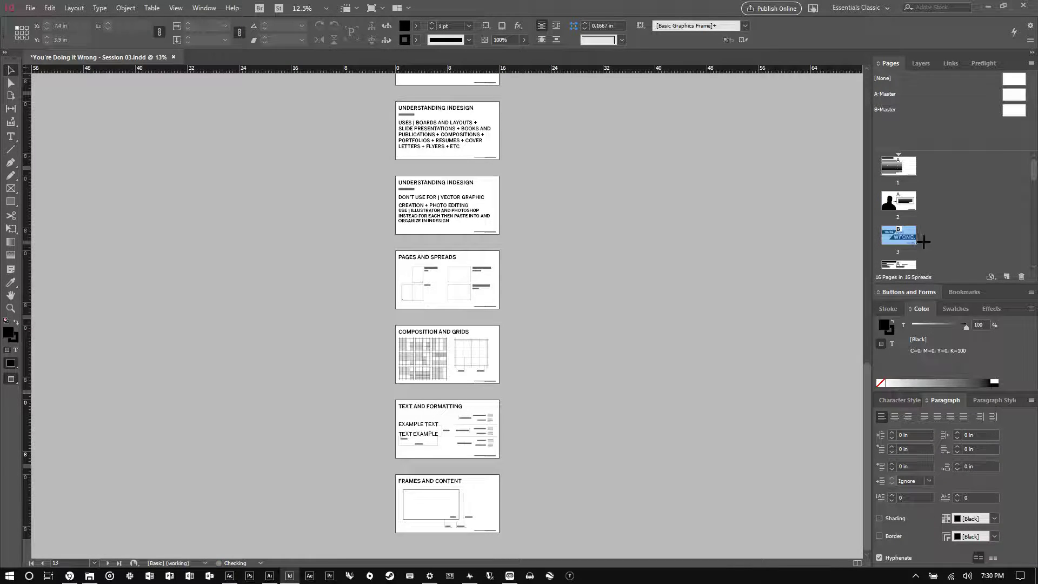
key(ctrl+z)
key(ctrl+z)
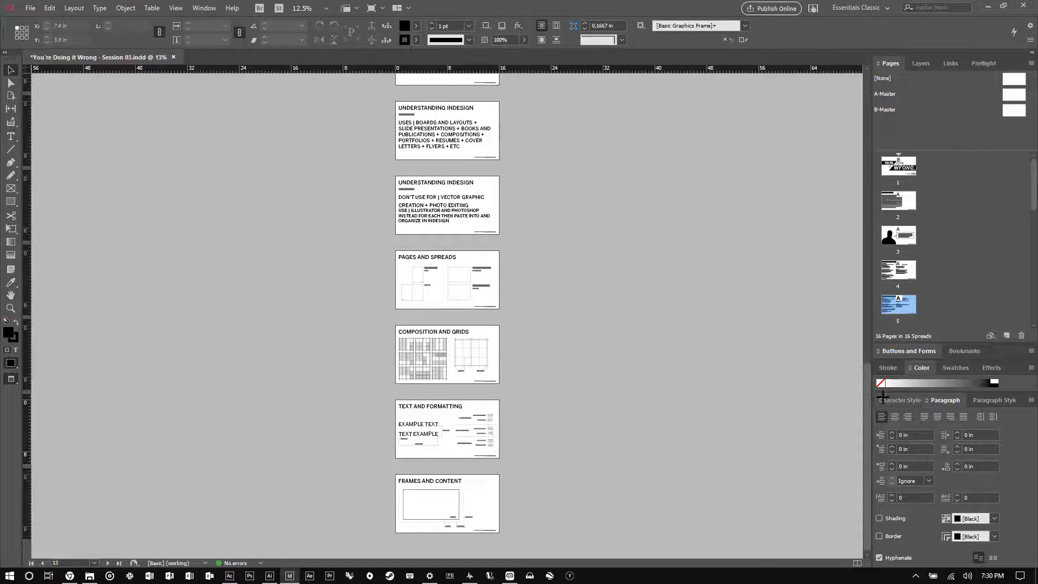
Enlarge the page thumbnail area to show more pages at once and select the cover page
drag(927, 344, 926, 453)
scroll(909, 295, down, 1)
click(905, 171)
scroll(905, 170, up, 1)
click(900, 168)
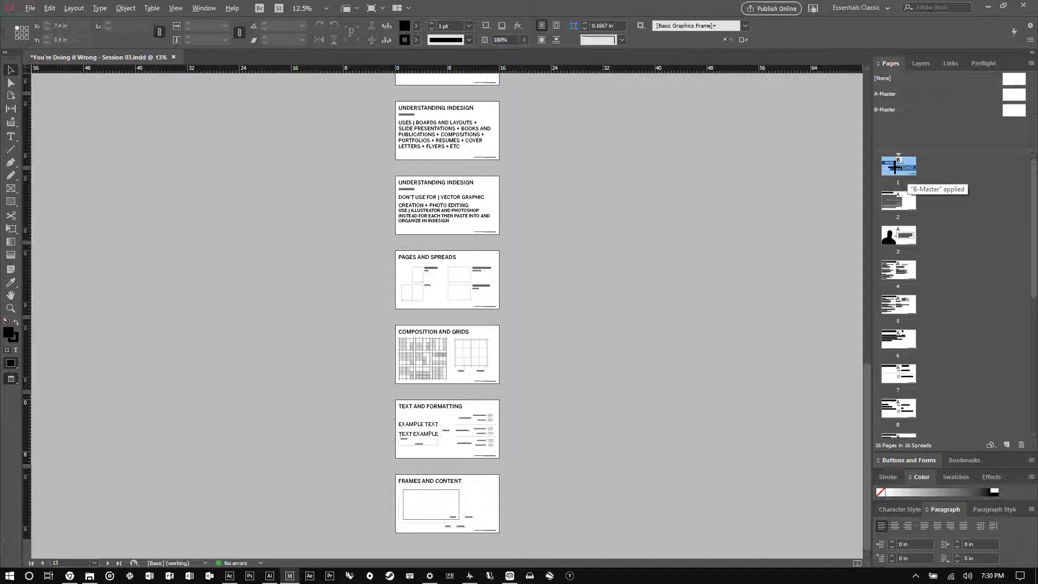
Try reordering the cover and silhouette pages, undo both moves, and return to the cover page
drag(894, 167, 922, 198)
drag(899, 232, 919, 186)
key(ctrl+z)
key(ctrl+z)
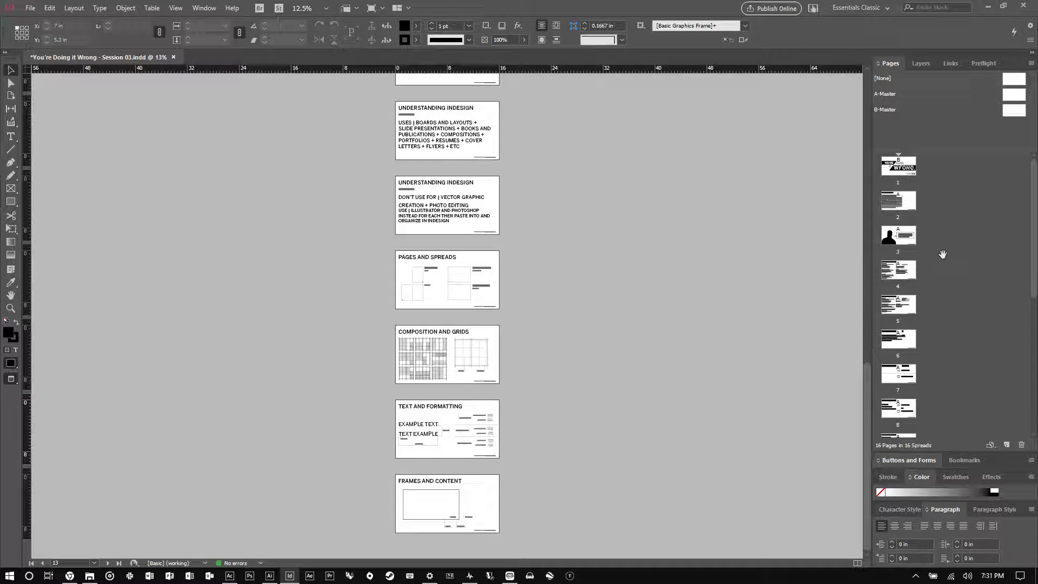
click(900, 171)
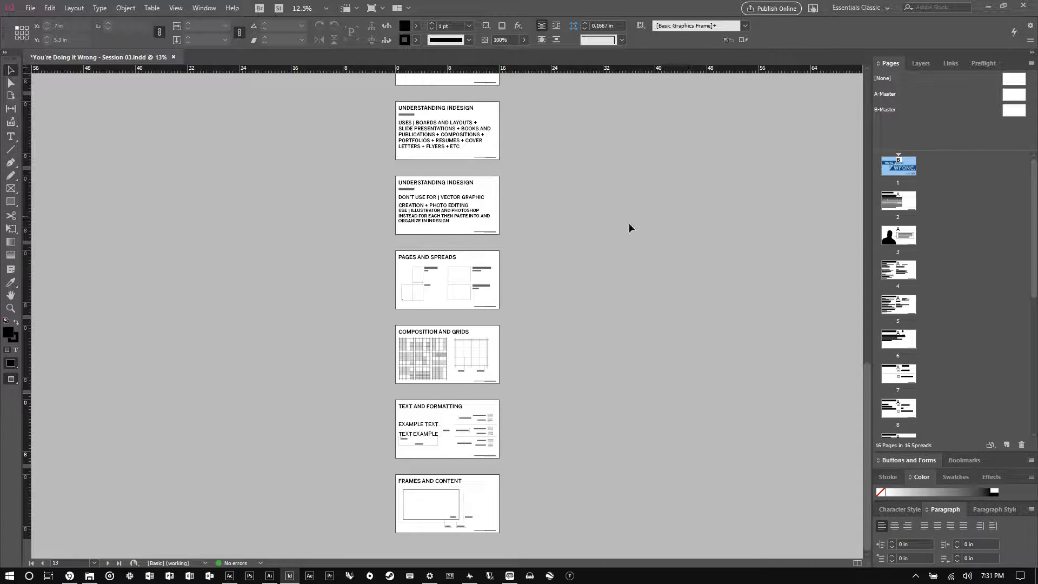
scroll(638, 225, up, 10)
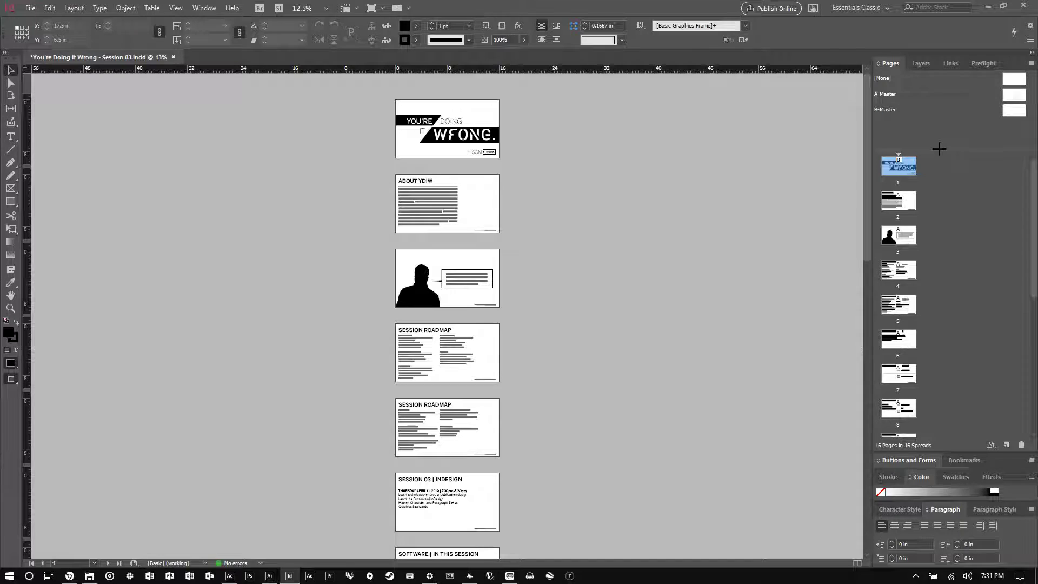
Examine the document's layers, links, button and form options, and color swatches in turn
click(920, 64)
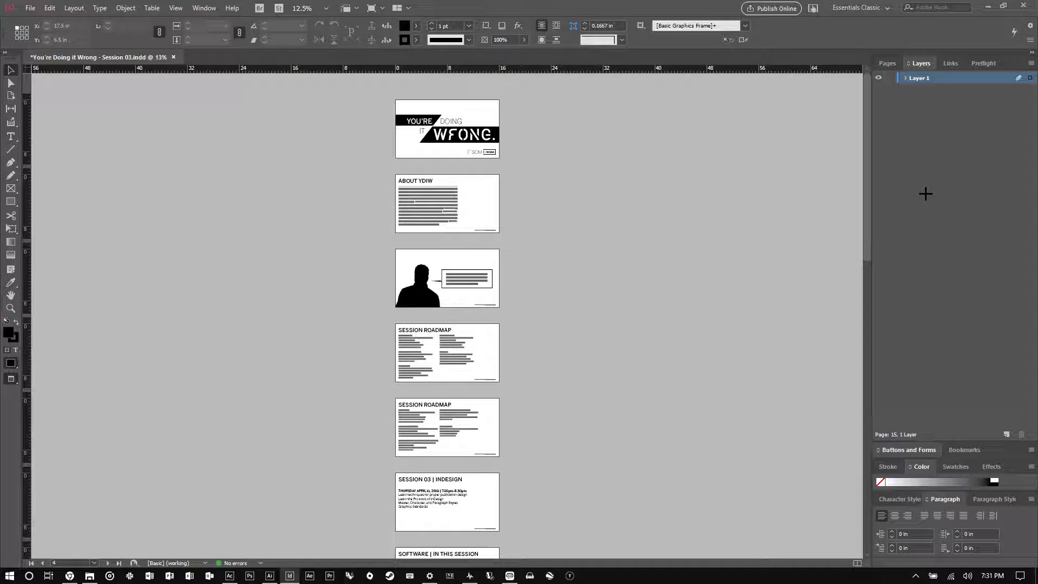
click(950, 63)
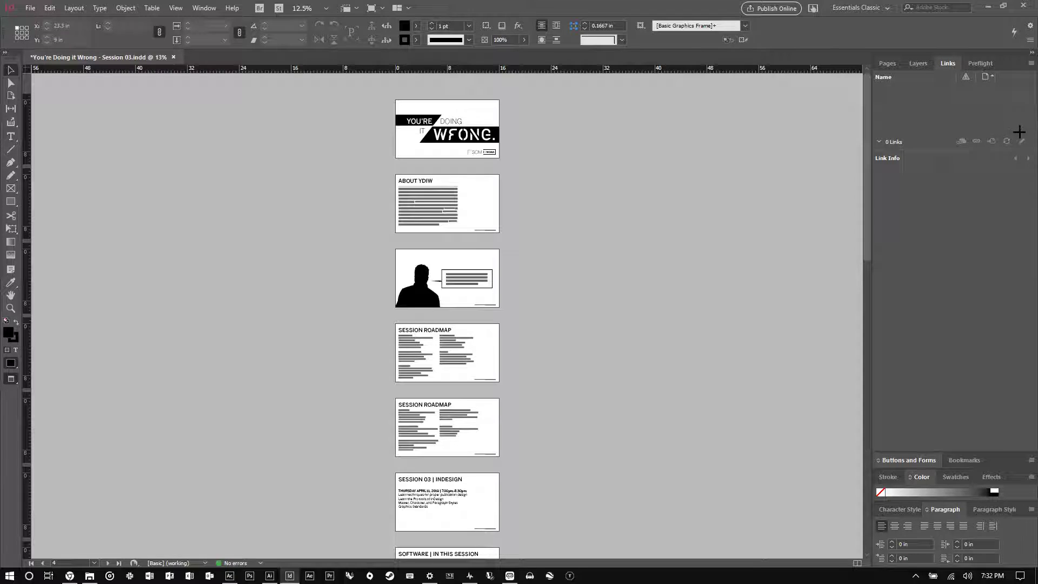
click(880, 463)
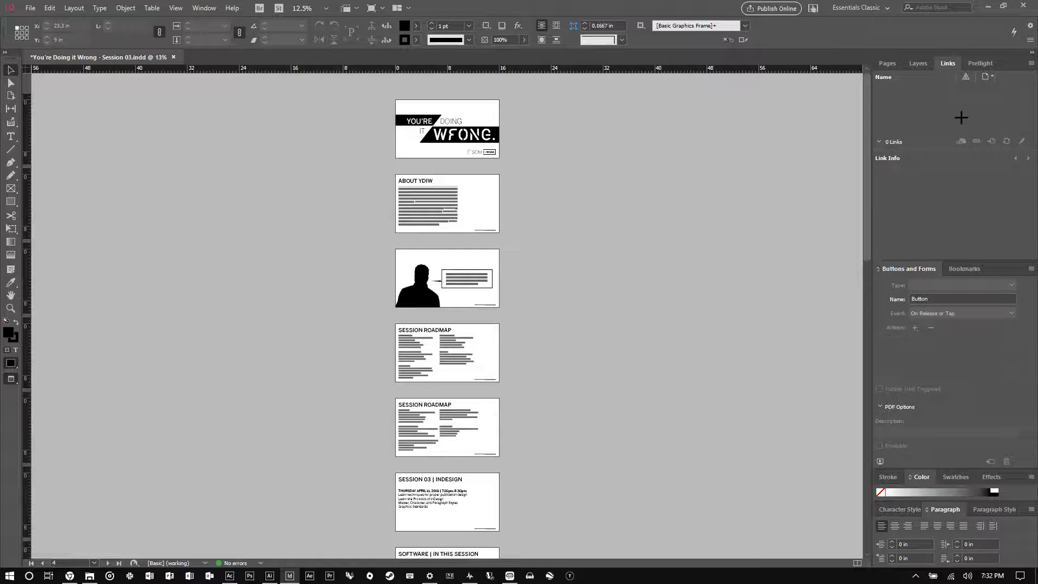
click(890, 477)
click(921, 373)
click(959, 526)
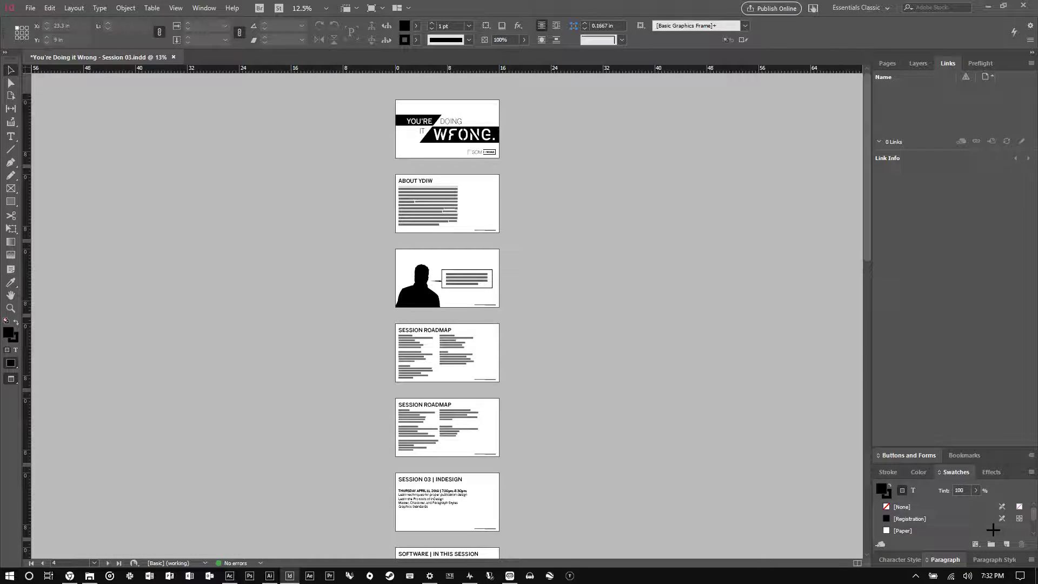
Show the Effects and Character Styles panels, and dock the Overlays panel beside Bookmarks
click(990, 469)
click(900, 559)
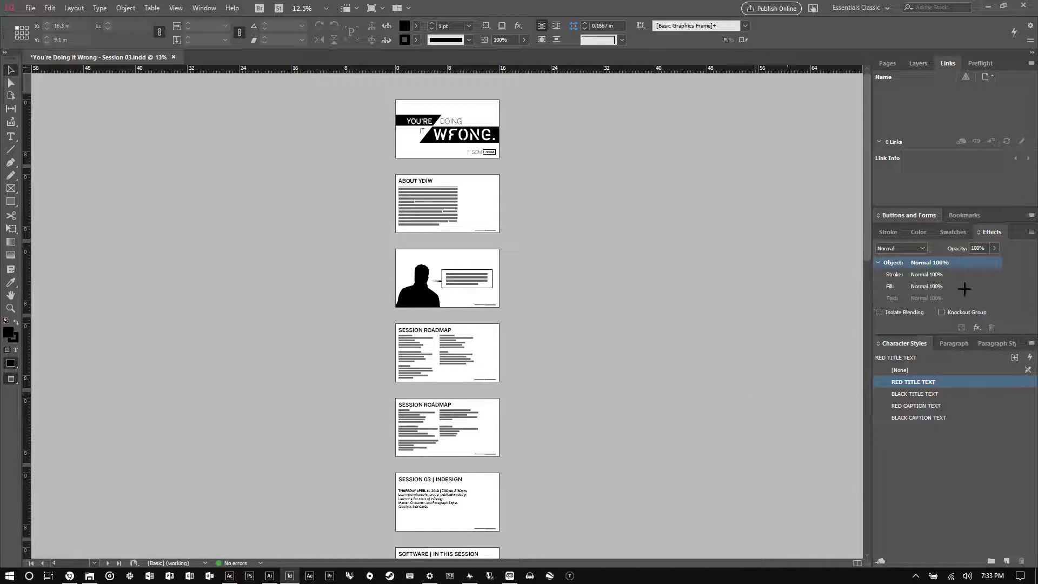
click(204, 7)
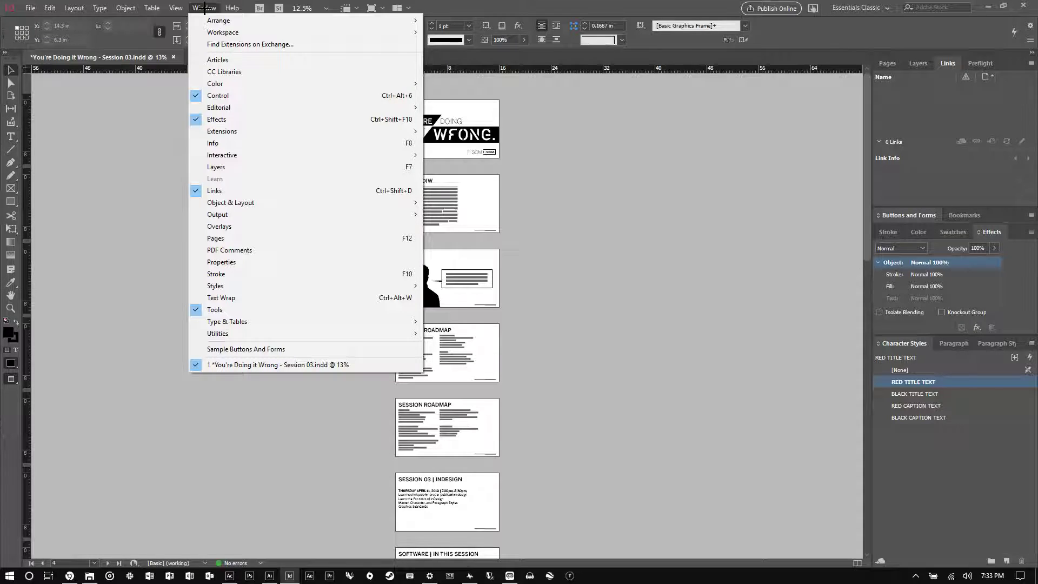
mouse_move(257, 156)
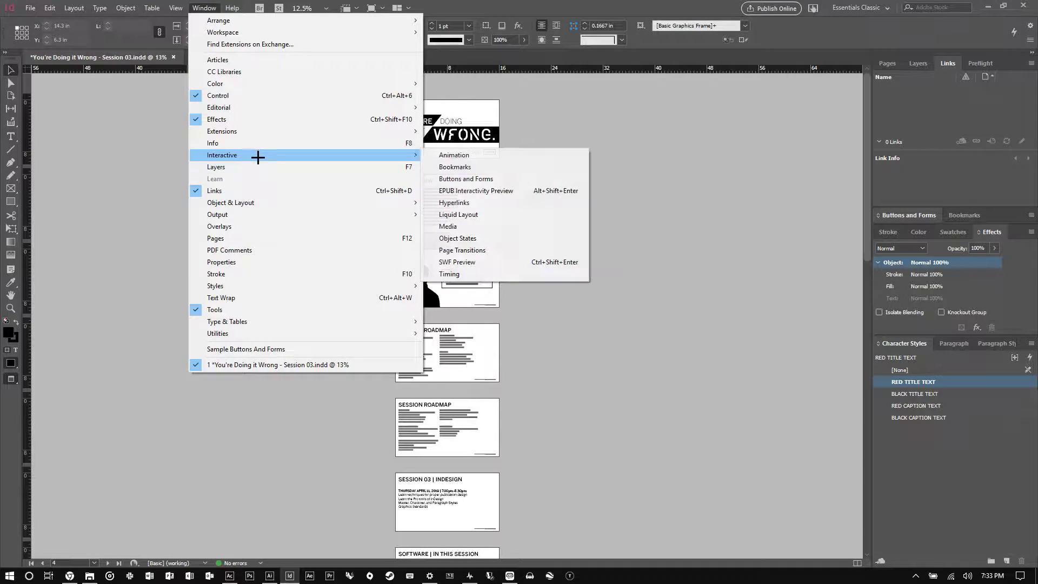
click(231, 226)
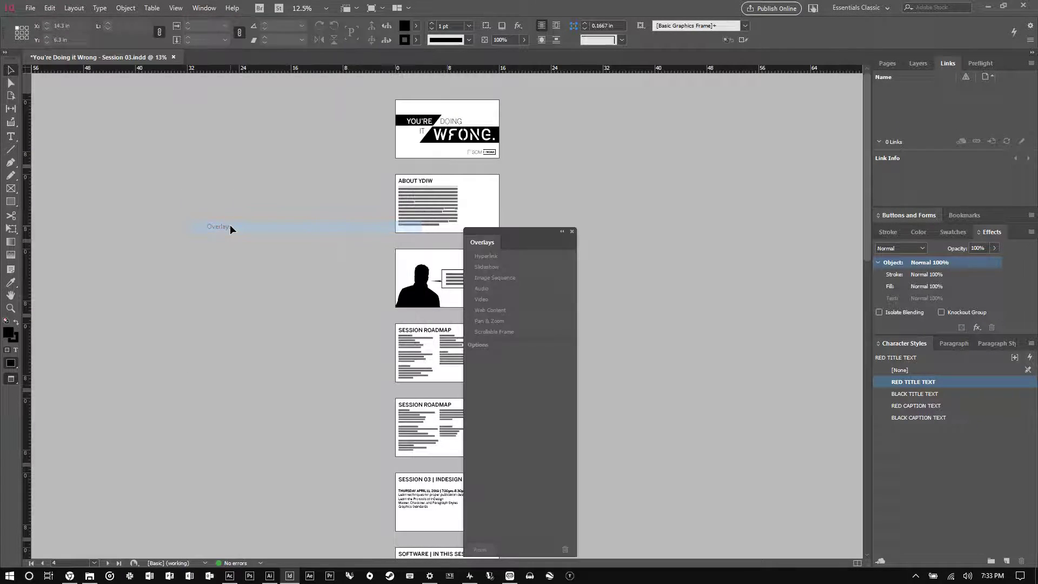
mouse_move(476, 238)
mouse_down()
mouse_move(969, 231)
mouse_move(963, 216)
mouse_up()
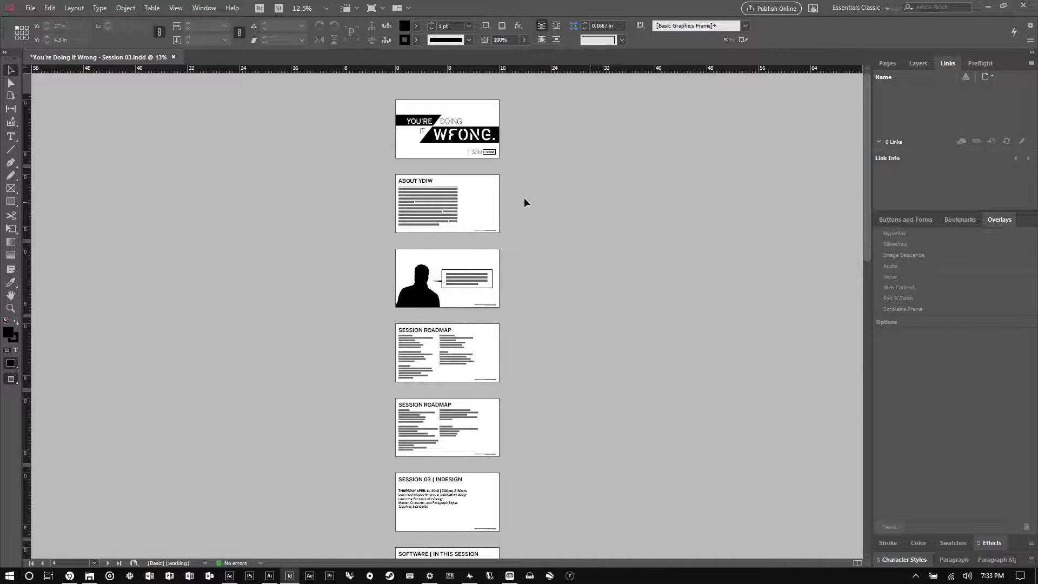
Start a new document and set its units to inches
click(30, 8)
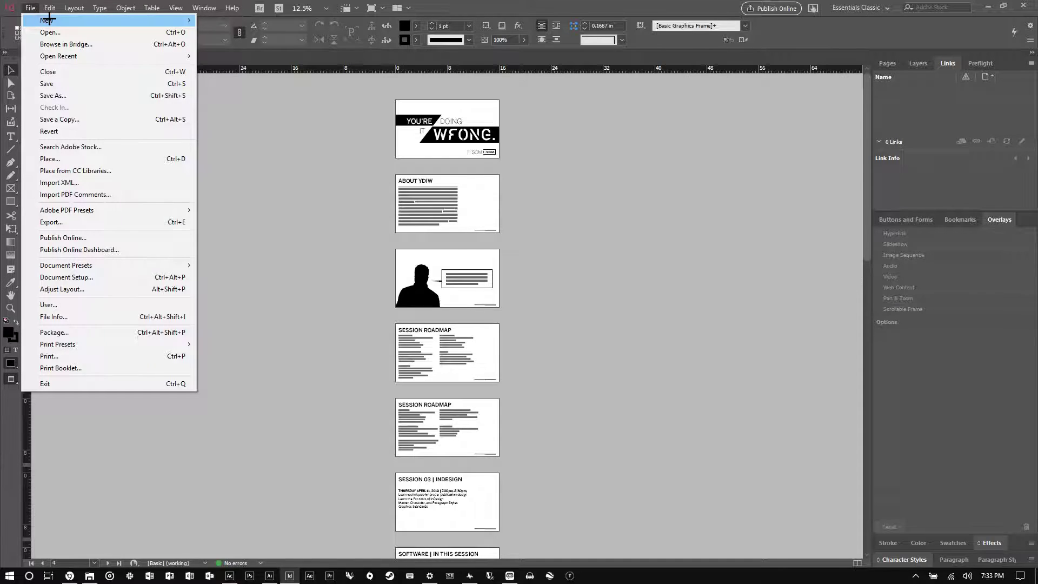
mouse_move(49, 20)
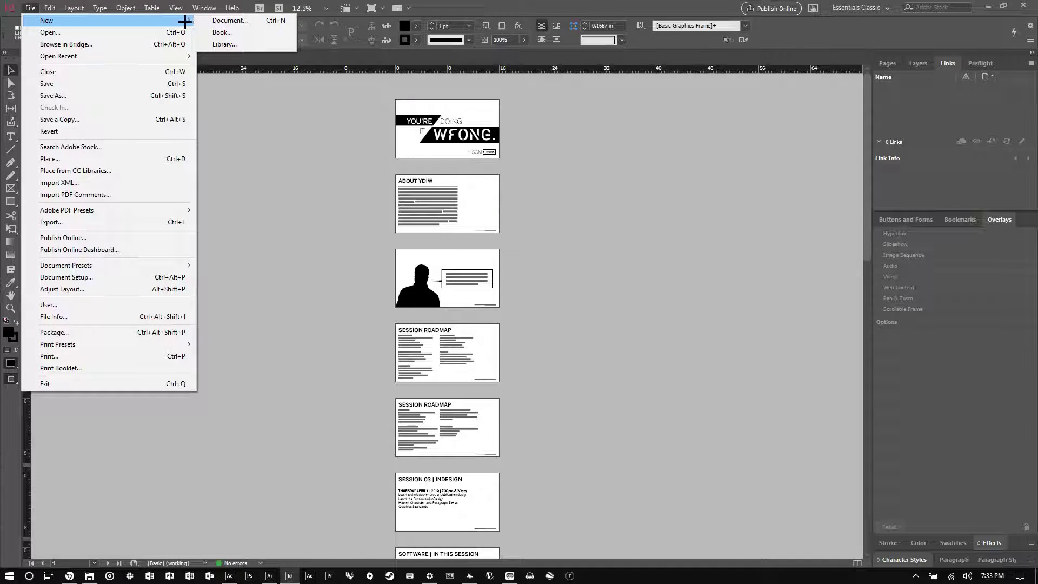
click(224, 21)
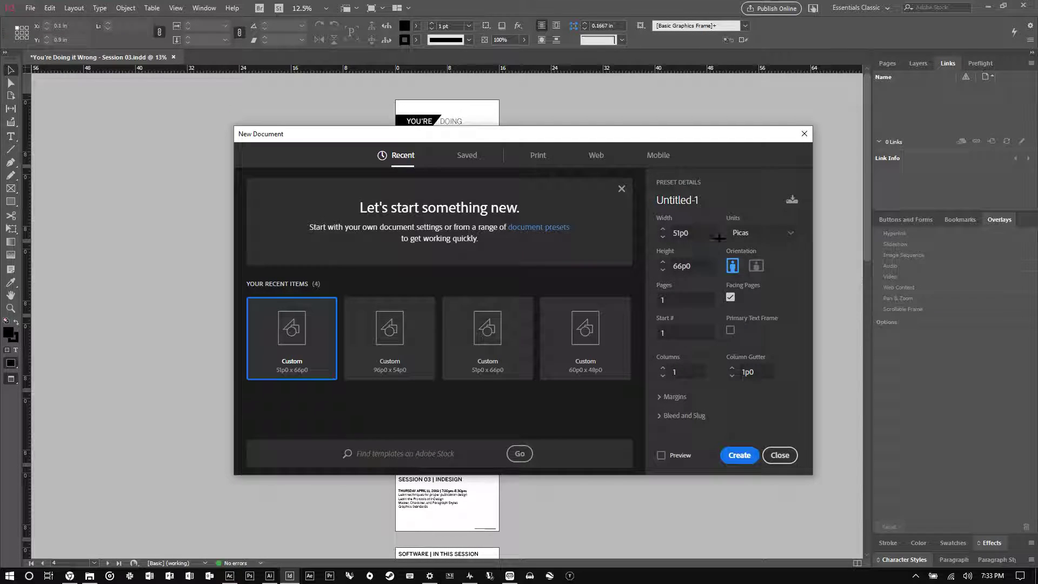
click(755, 233)
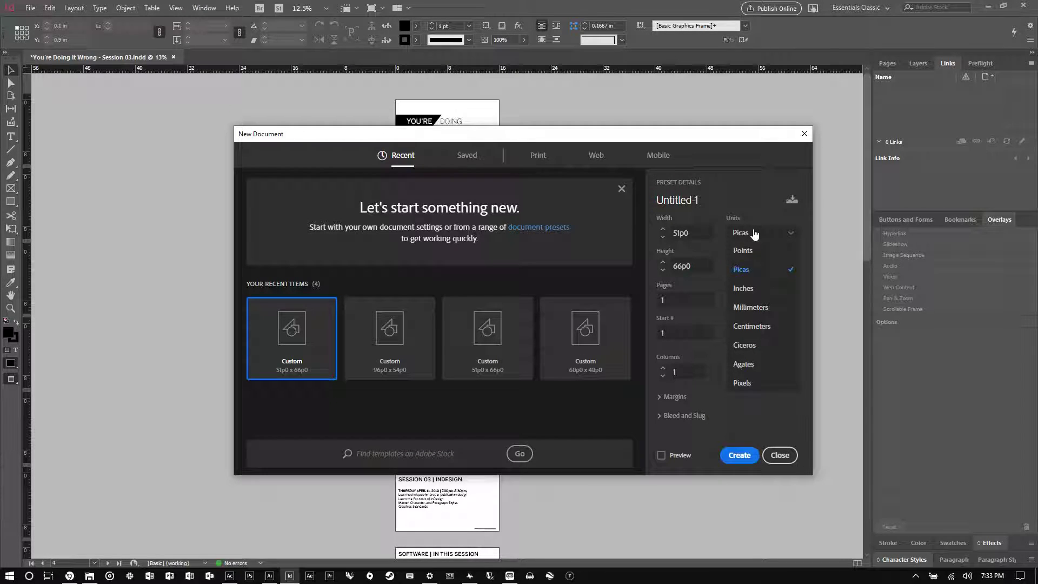
click(771, 292)
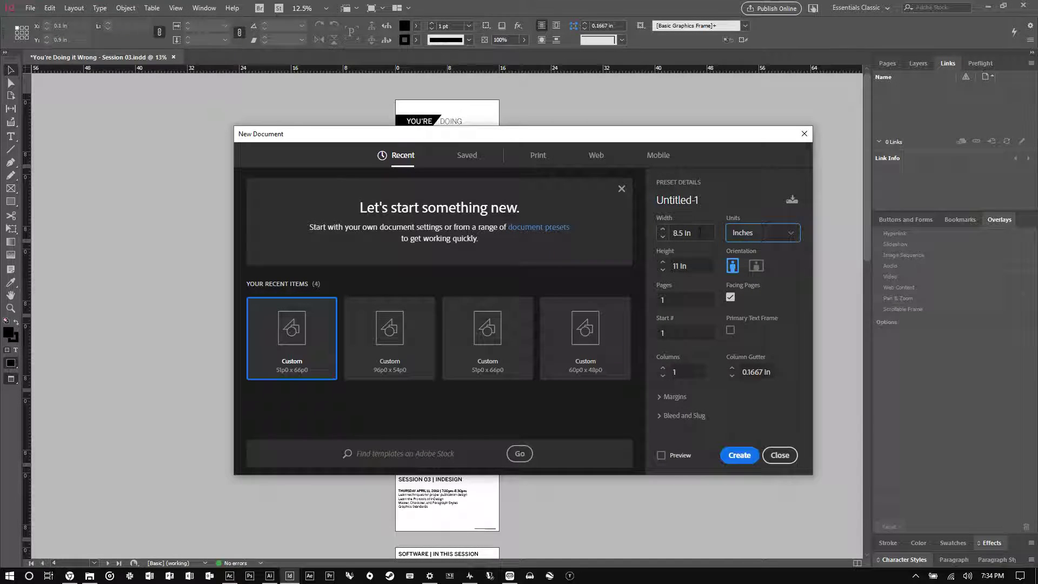
Set the new document to 7 in wide and 9 in high in portrait orientation, with facing pages turned off
click(700, 232)
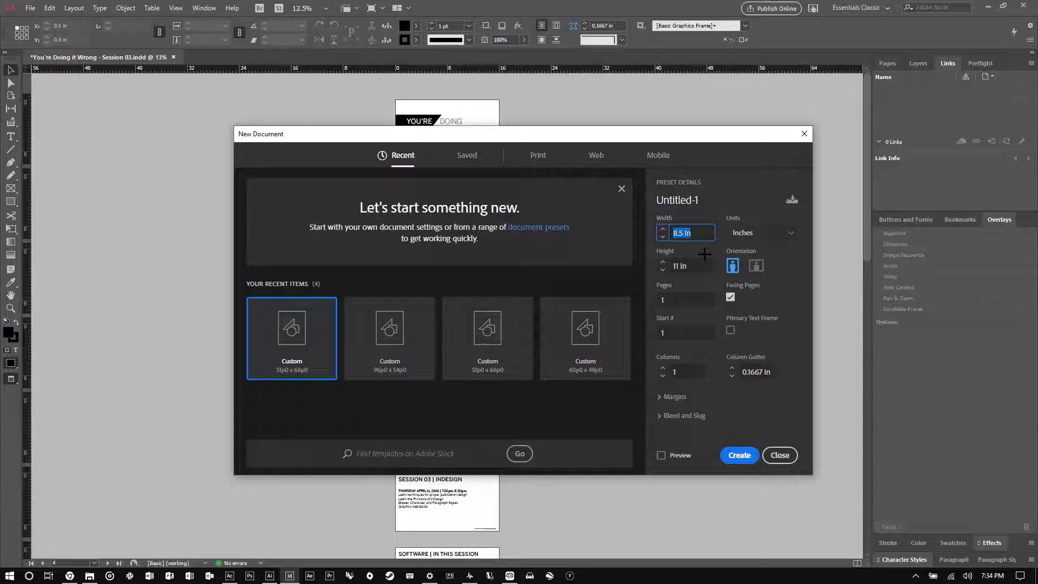
text(7)
key(Tab)
text(9)
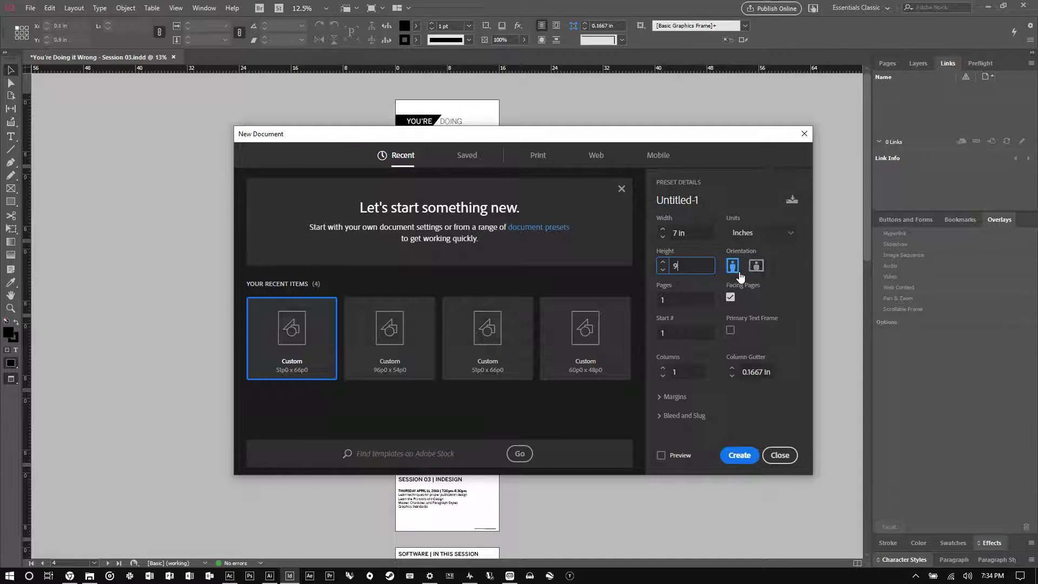
click(755, 266)
click(733, 265)
click(730, 299)
drag(543, 132, 860, 151)
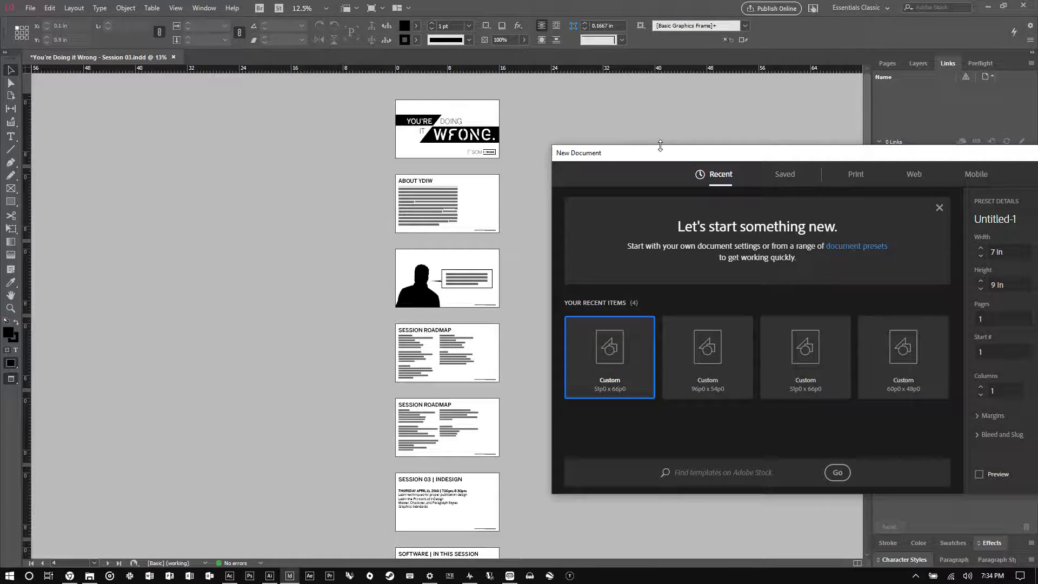
drag(639, 153, 253, 134)
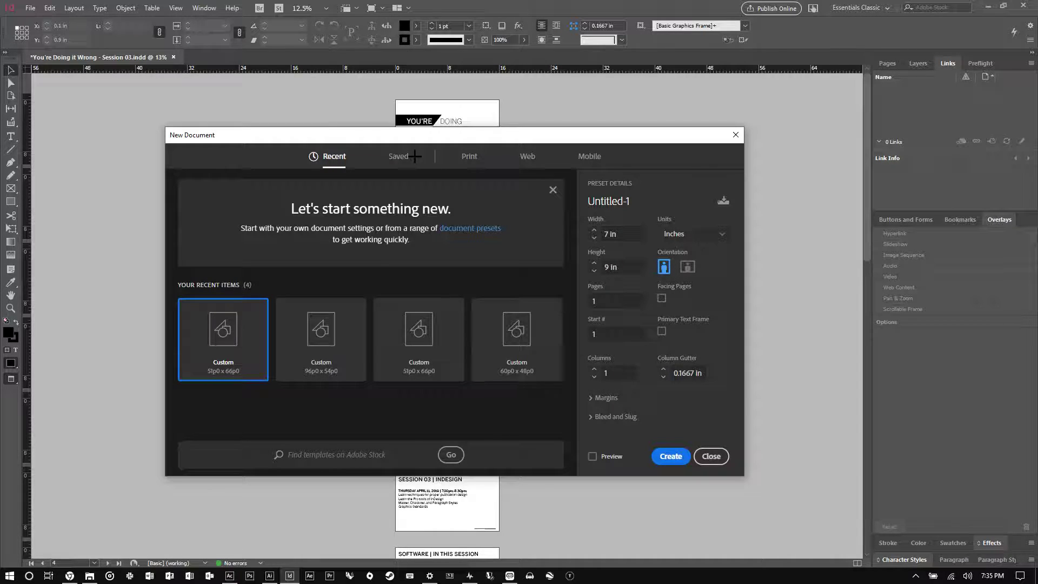
Look through the Web, Print and Mobile blank document presets and choose the Print category with its Letter preset
click(527, 156)
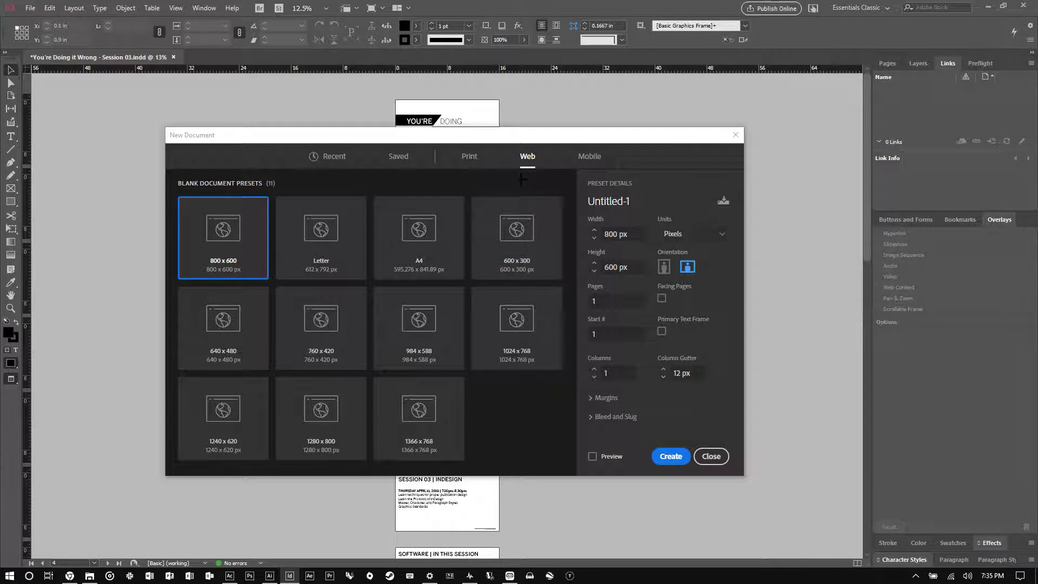
click(468, 158)
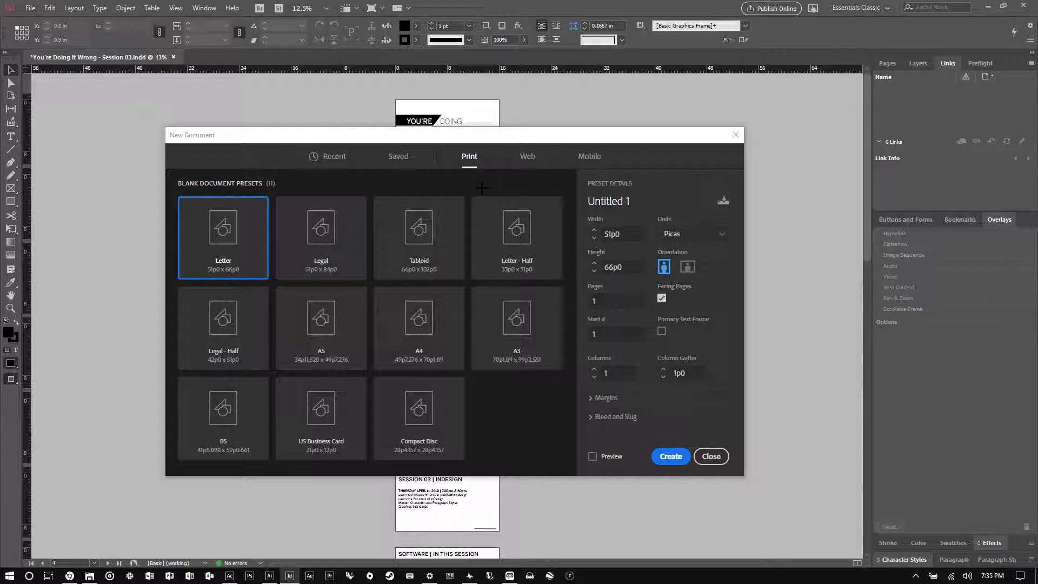
click(589, 157)
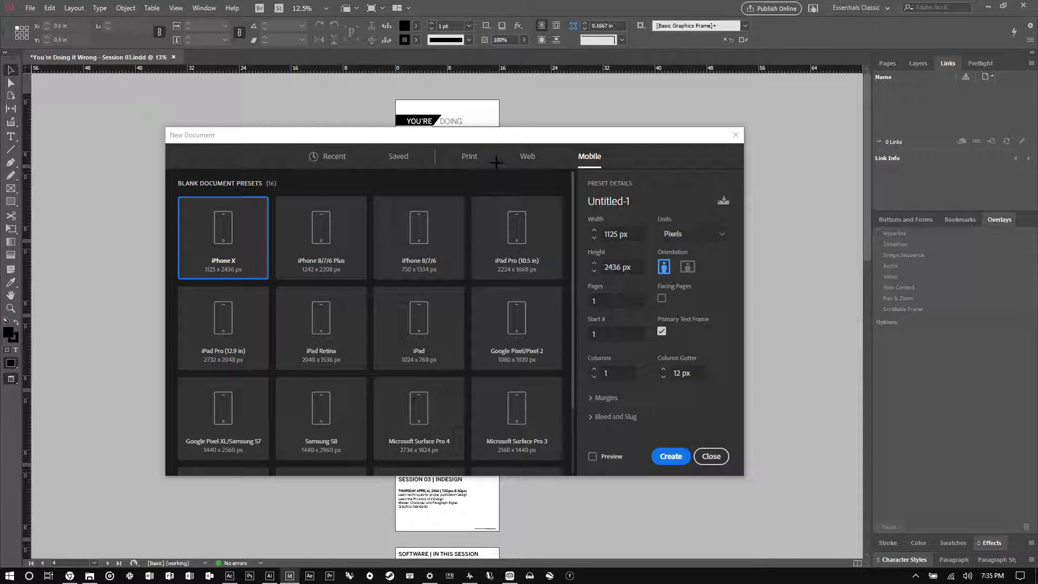
scroll(499, 284, down, 3)
scroll(508, 274, up, 1)
scroll(509, 274, up, 1)
click(468, 157)
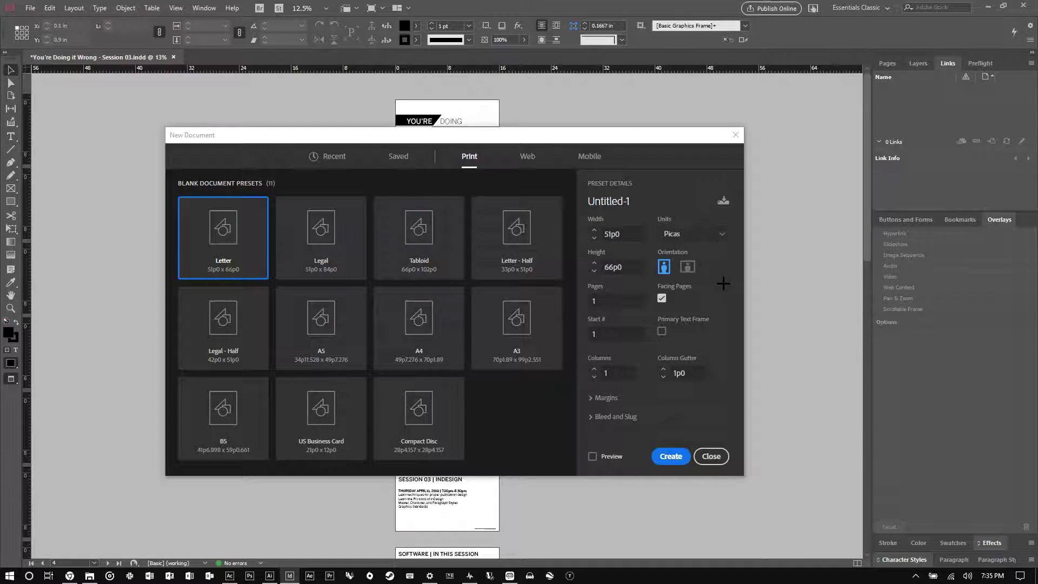
Set the page count to 11 and expand the margin, bleed and slug settings
click(611, 300)
click(610, 300)
click(598, 398)
scroll(632, 389, up, 2)
scroll(639, 399, down, 3)
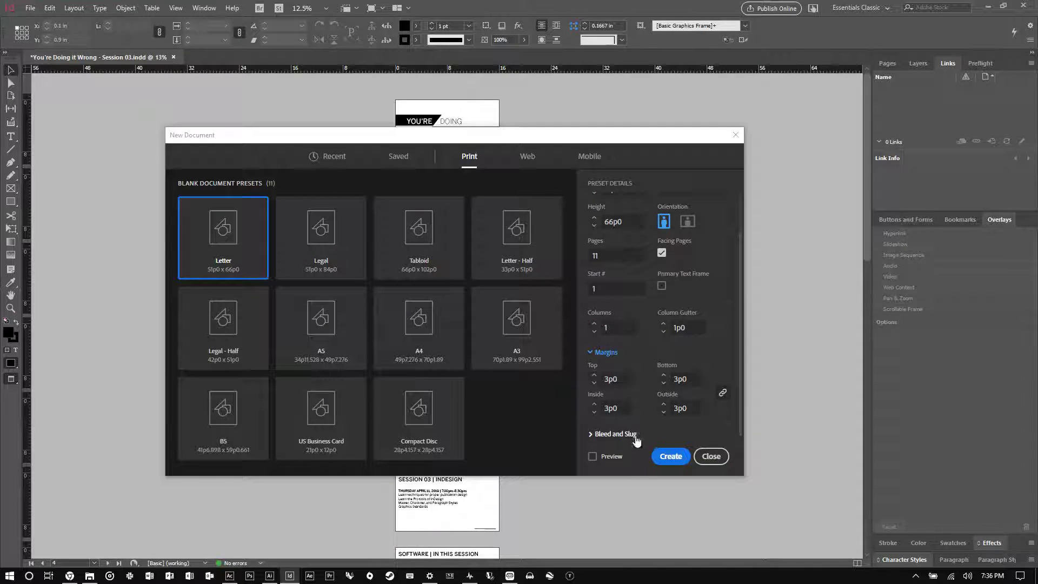
click(616, 434)
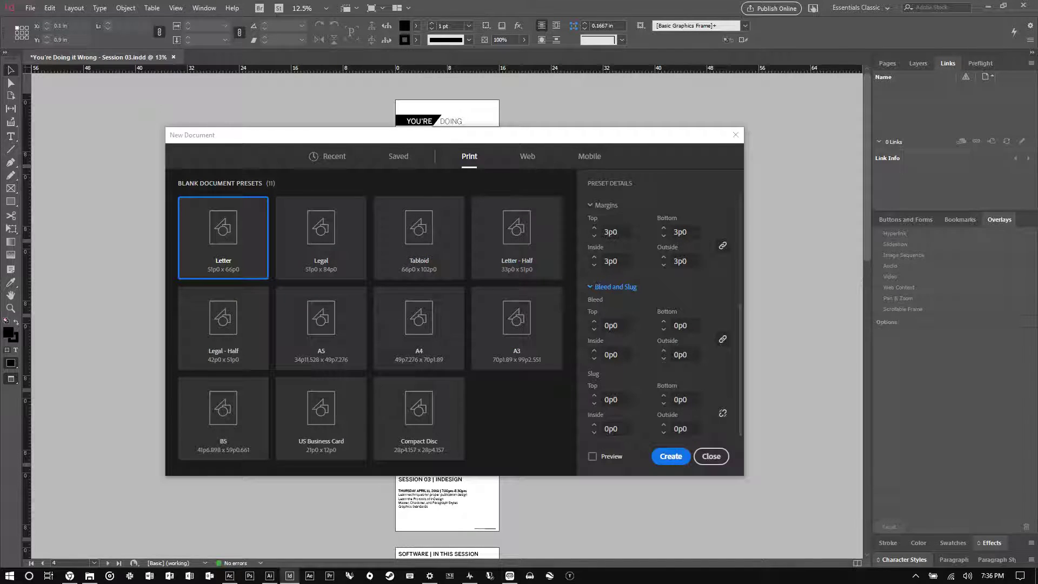
Set the Print document's units to inches, its width to 7 in and its height to 9 in
scroll(630, 258, up, 4)
click(681, 233)
click(683, 251)
click(685, 235)
click(675, 271)
click(685, 241)
click(681, 290)
click(620, 231)
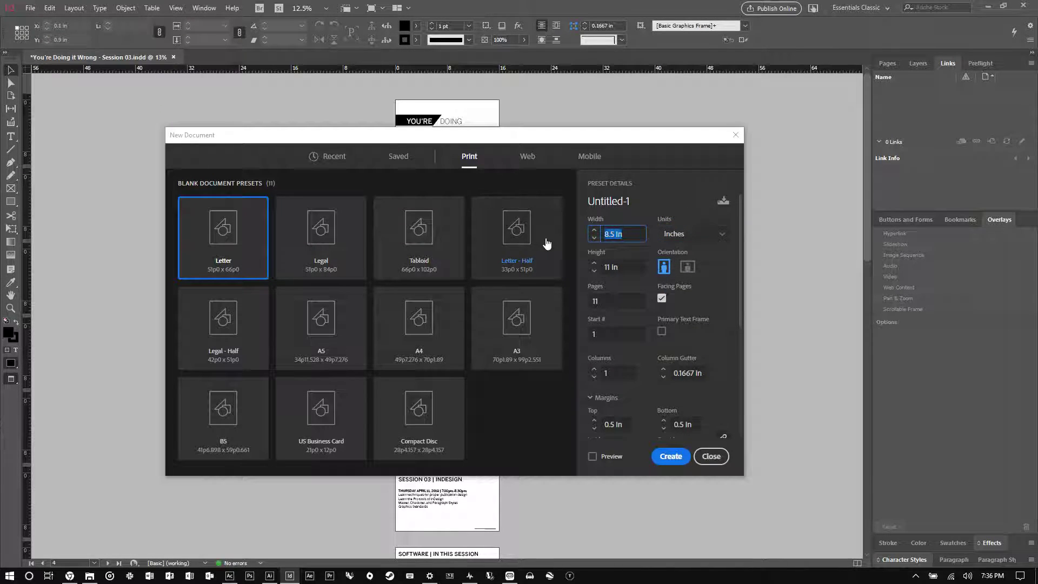
text(7)
click(631, 269)
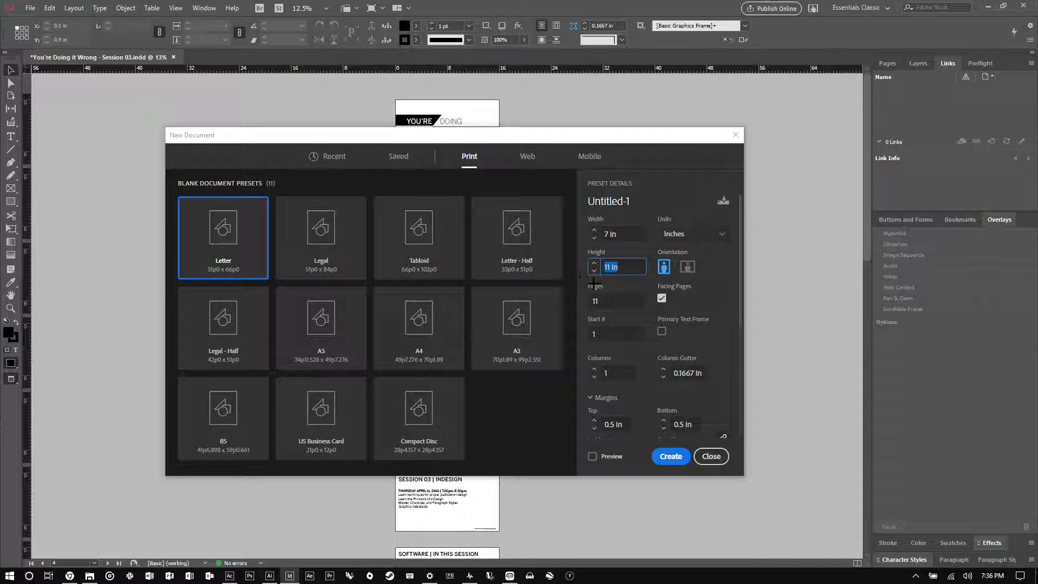
text(9)
Check the page count, margins and bleed settings, and create the new document
click(622, 301)
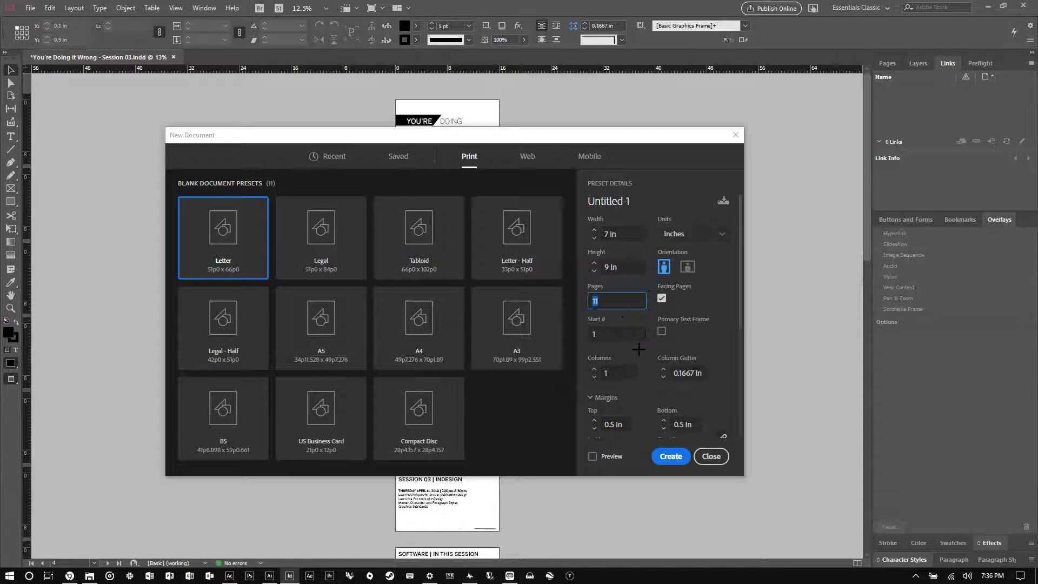
scroll(627, 286, down, 3)
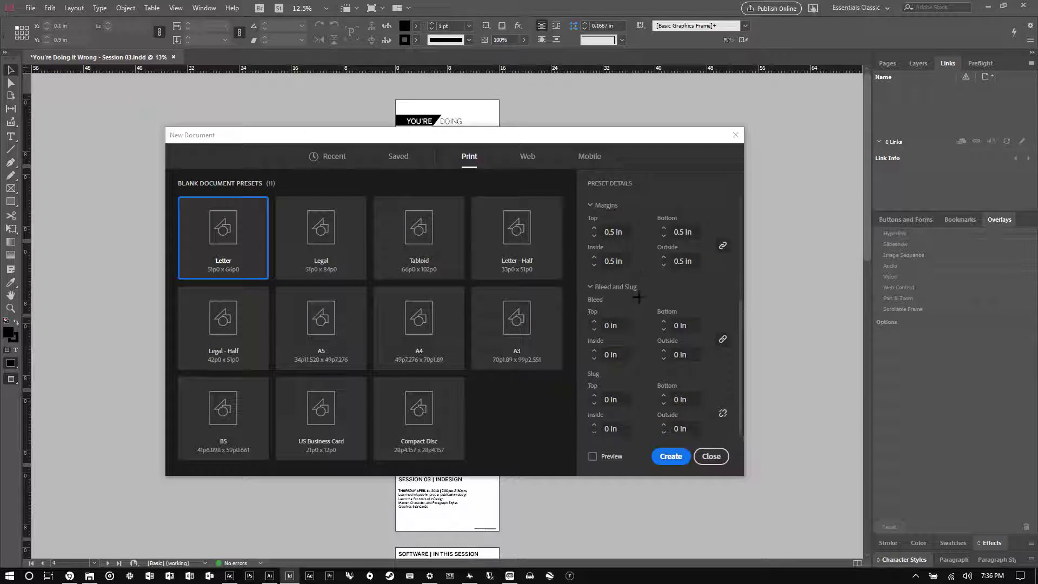
click(670, 456)
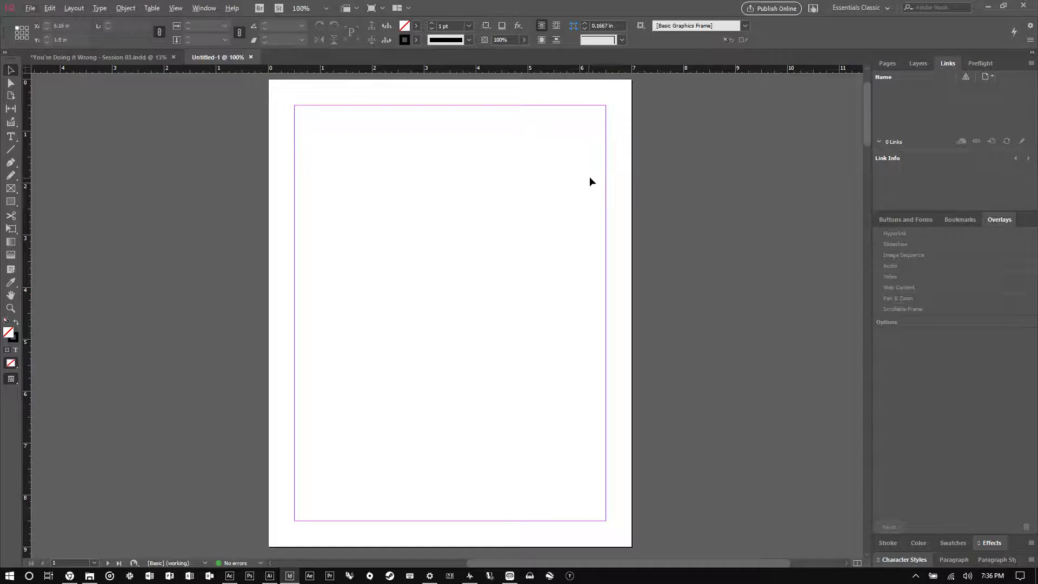
Insert one more page after page 1 of the new document and enlarge the page thumbnail area to show all spreads
scroll(589, 177, down, 4)
scroll(543, 166, down, 6)
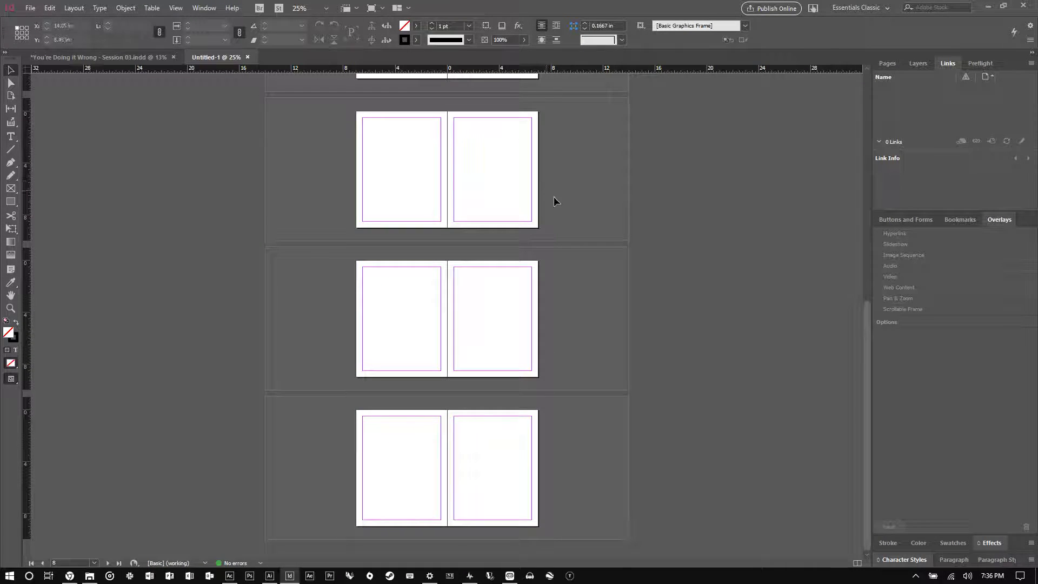
click(887, 64)
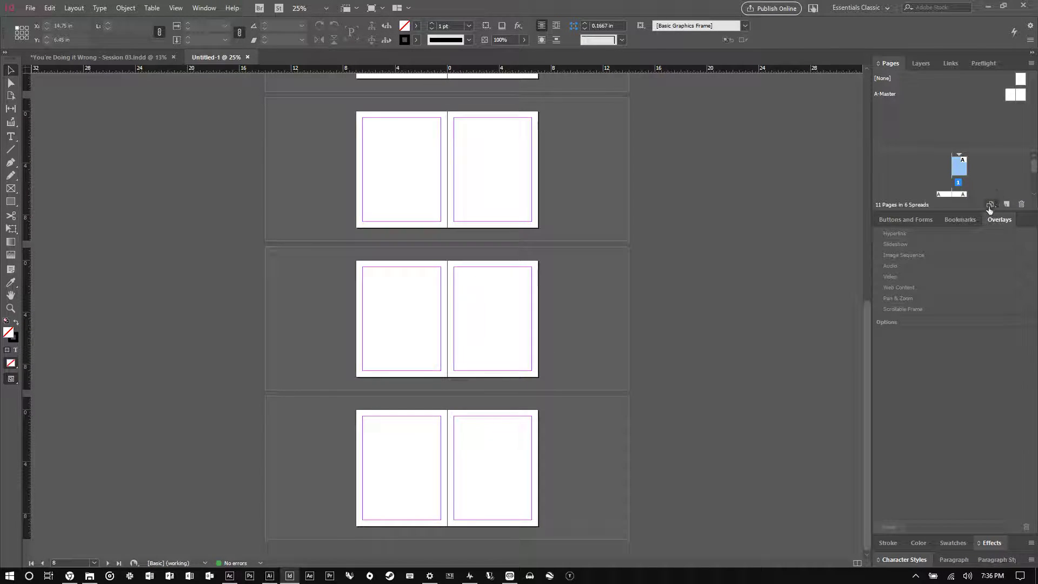
click(1006, 204)
scroll(540, 252, up, 8)
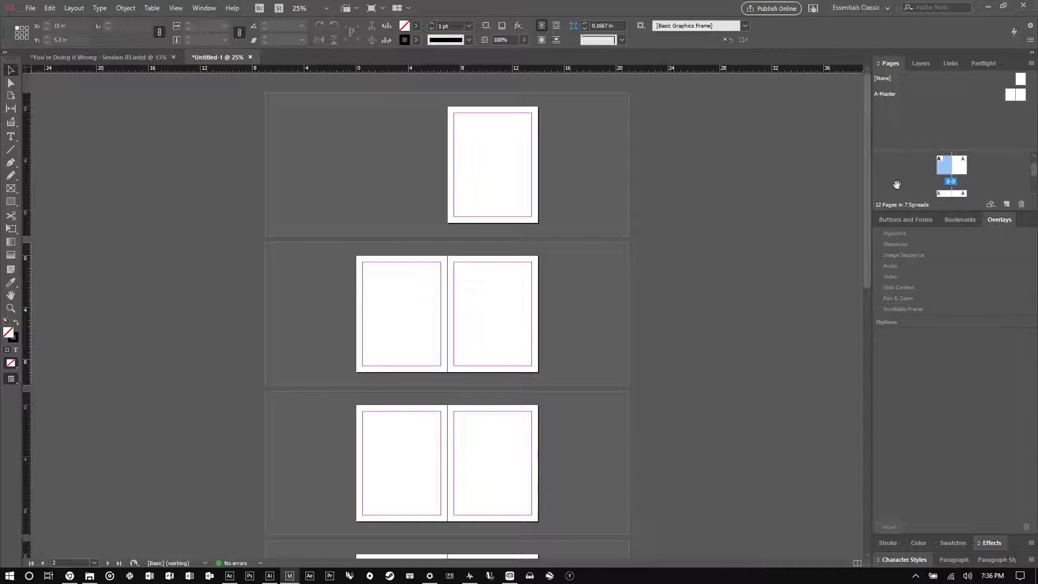
click(995, 219)
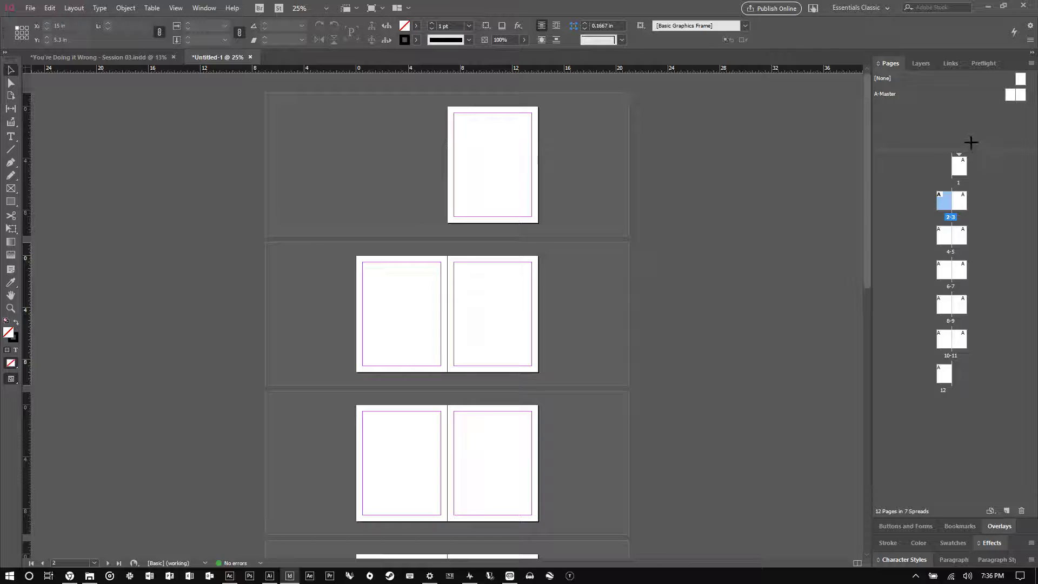
Compare the session presentation's single pages with the new document's facing-page spreads, focusing on pages 2-3
click(82, 57)
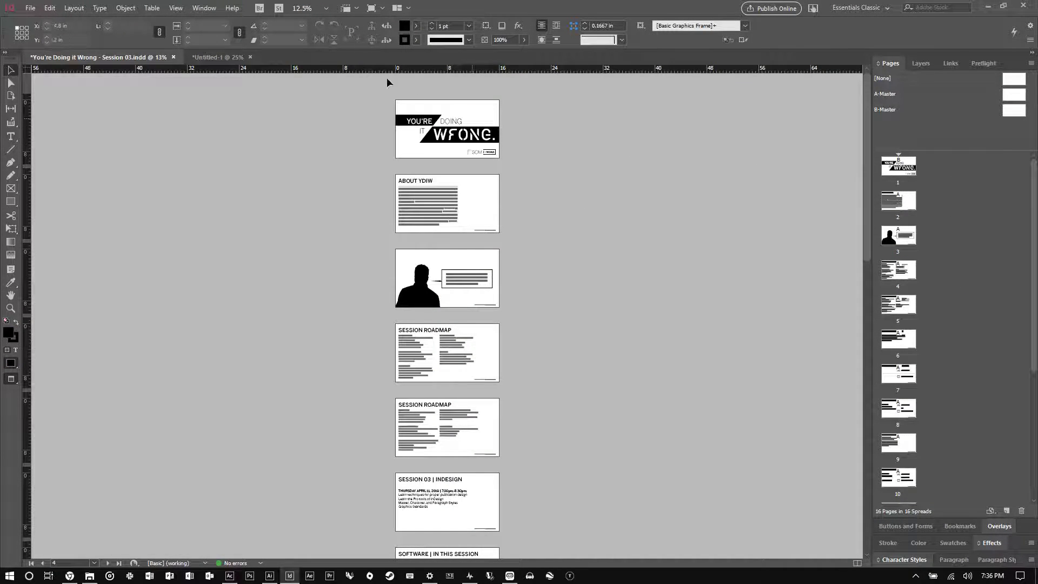
click(216, 57)
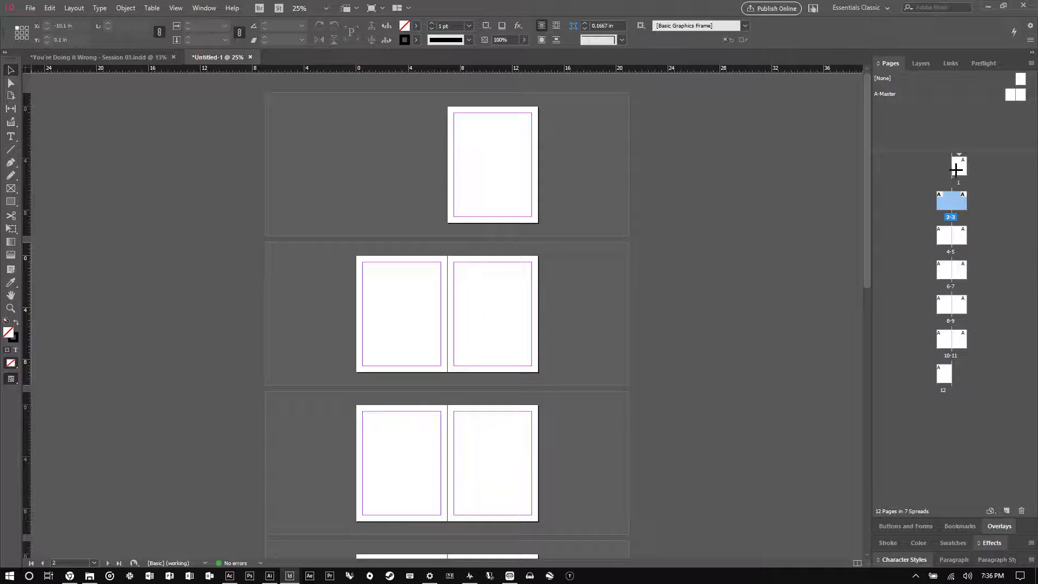
drag(968, 198, 947, 206)
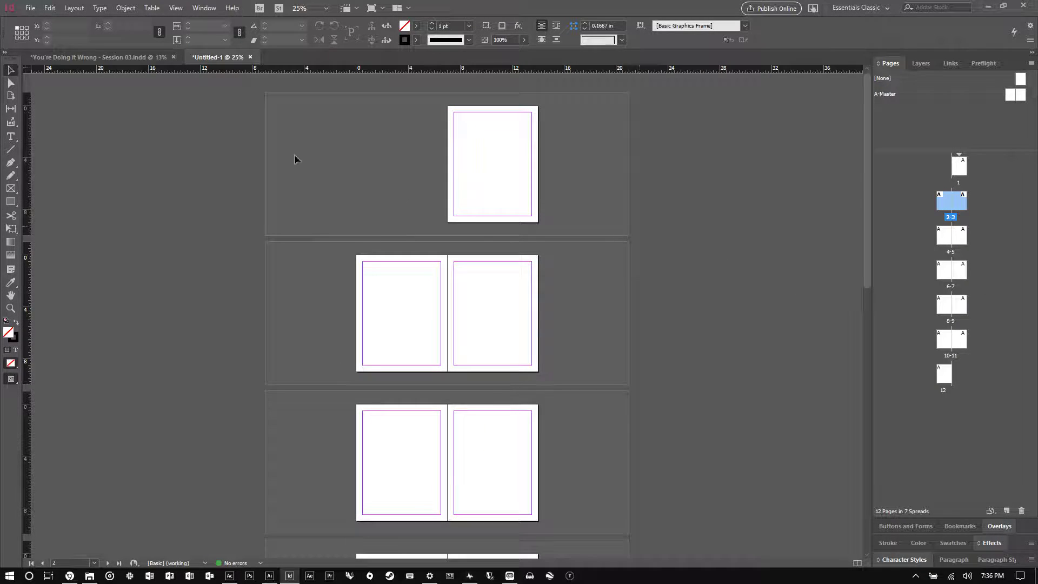
Draw a rectangle about 3.7 in wide and 4.9 in high on page 2 and swap its fill and stroke for a black fill
click(11, 201)
drag(378, 285, 427, 349)
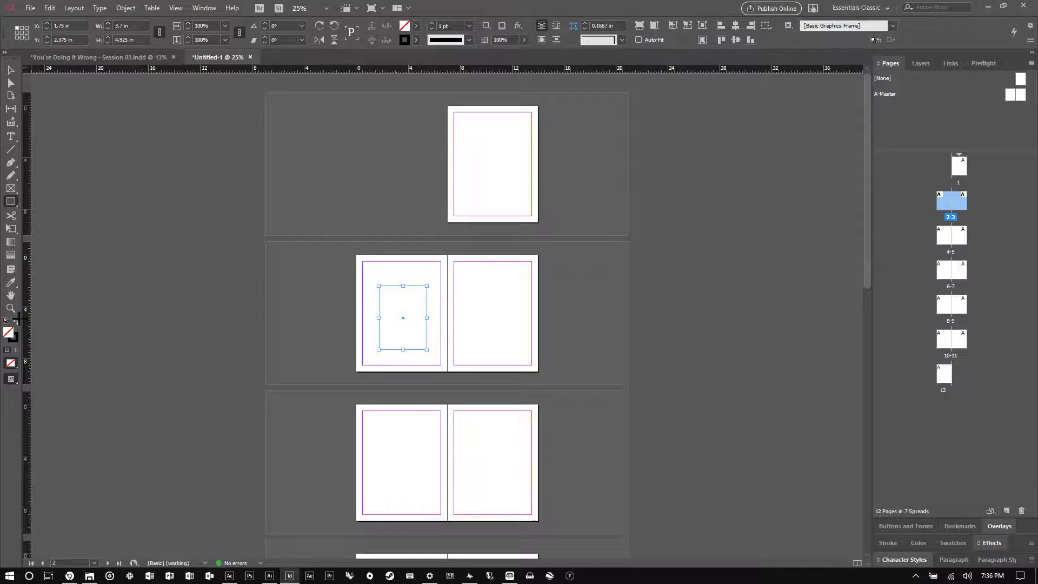
click(16, 321)
click(12, 69)
Move the page with the black rectangle to the page 3 position, on the other side of its spread
click(959, 166)
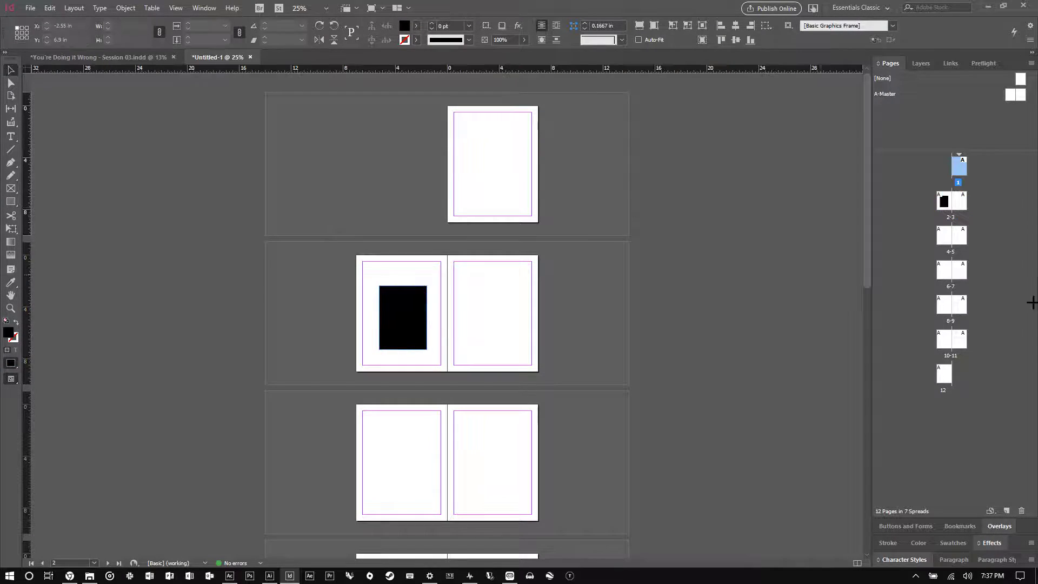
drag(943, 201, 972, 200)
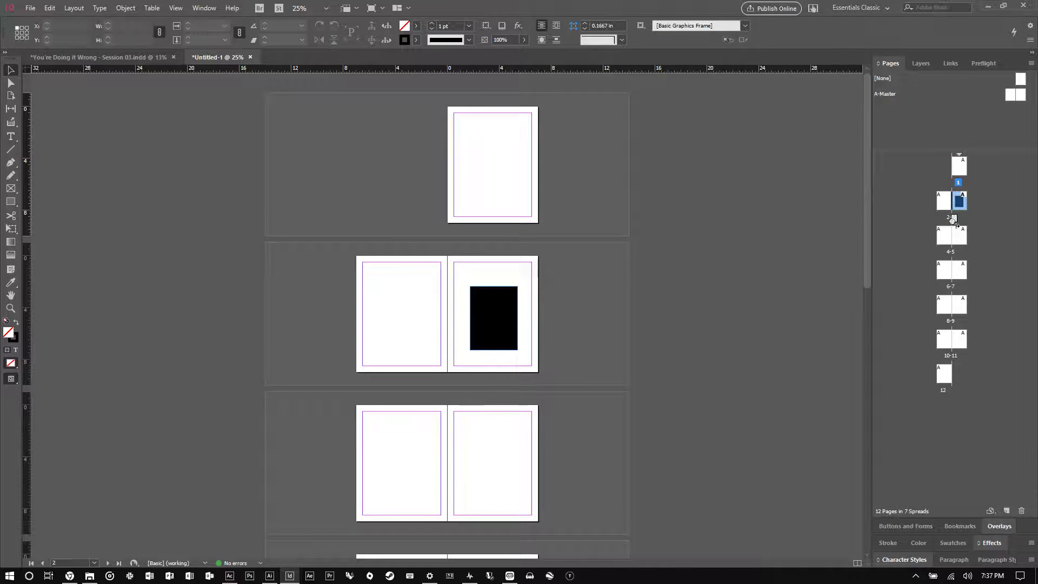
Move the page with the black rectangle from page 3 to the page 4 position on the following spread
drag(959, 201, 944, 236)
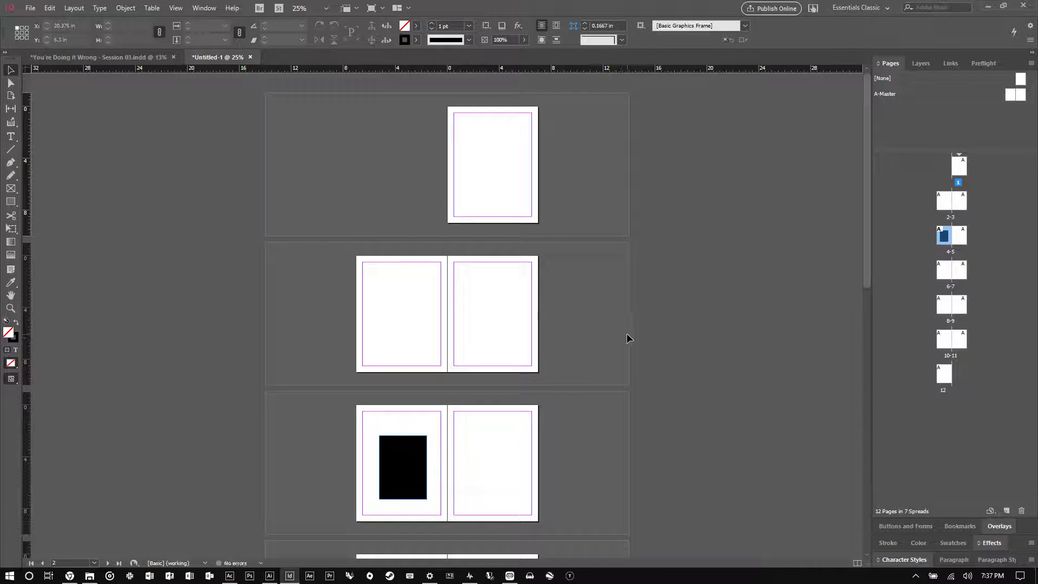
Create a new 4-page facing-pages document in inches, 24 in wide and 36 in high
click(31, 7)
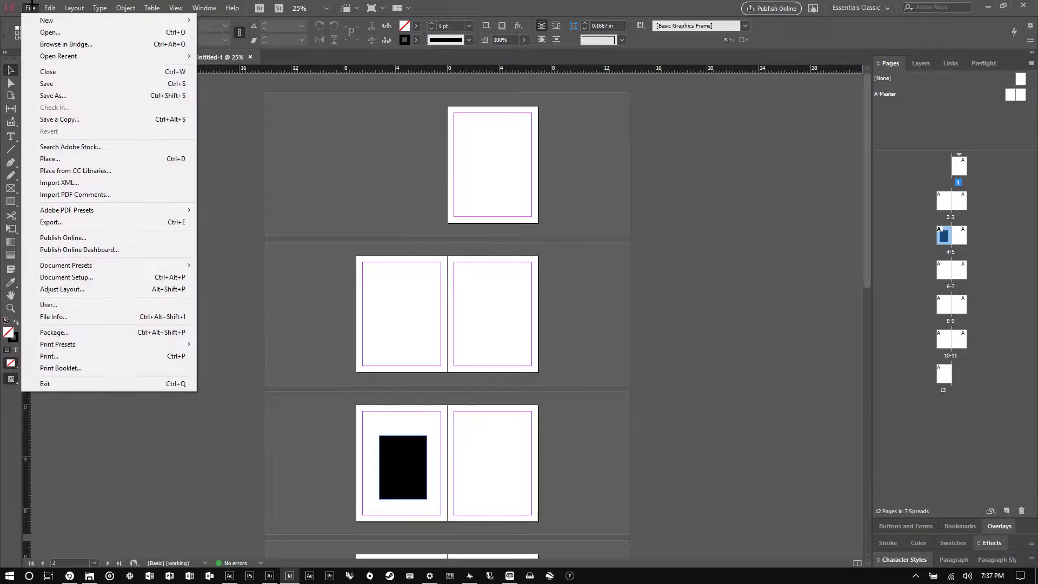
mouse_move(100, 20)
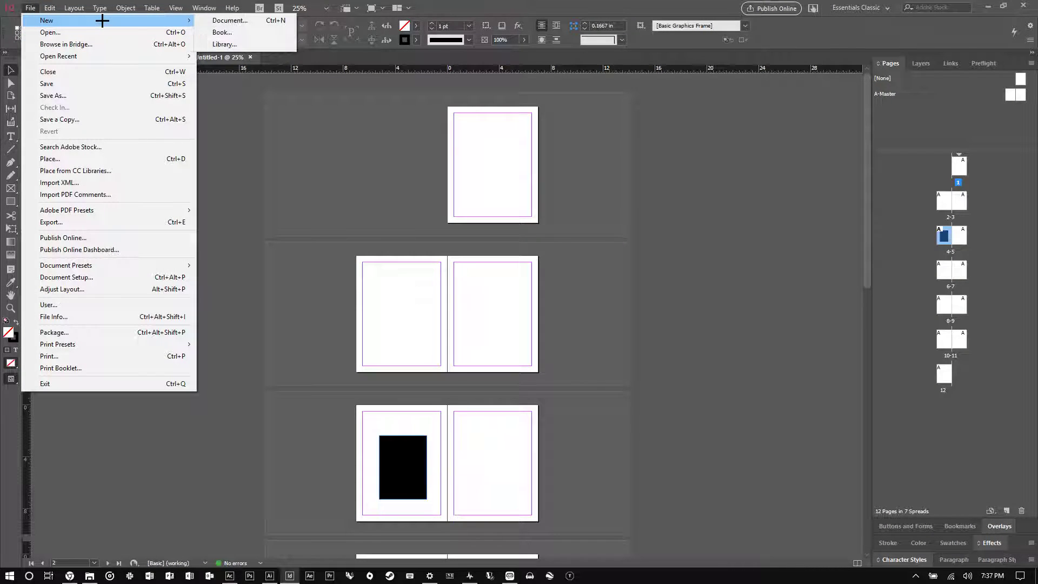
click(255, 23)
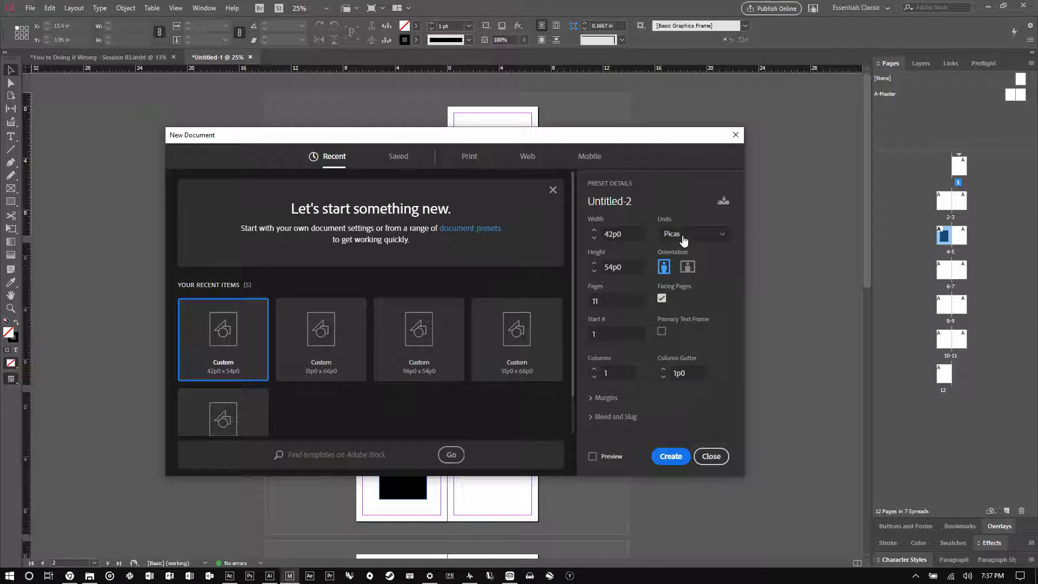
click(679, 236)
click(674, 290)
click(616, 234)
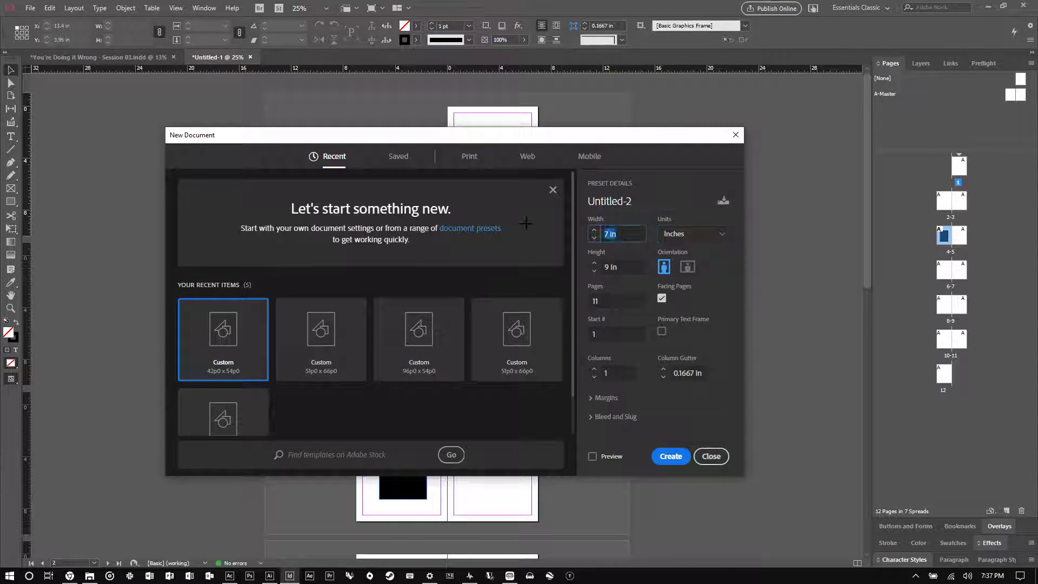
key(Tab)
text(36)
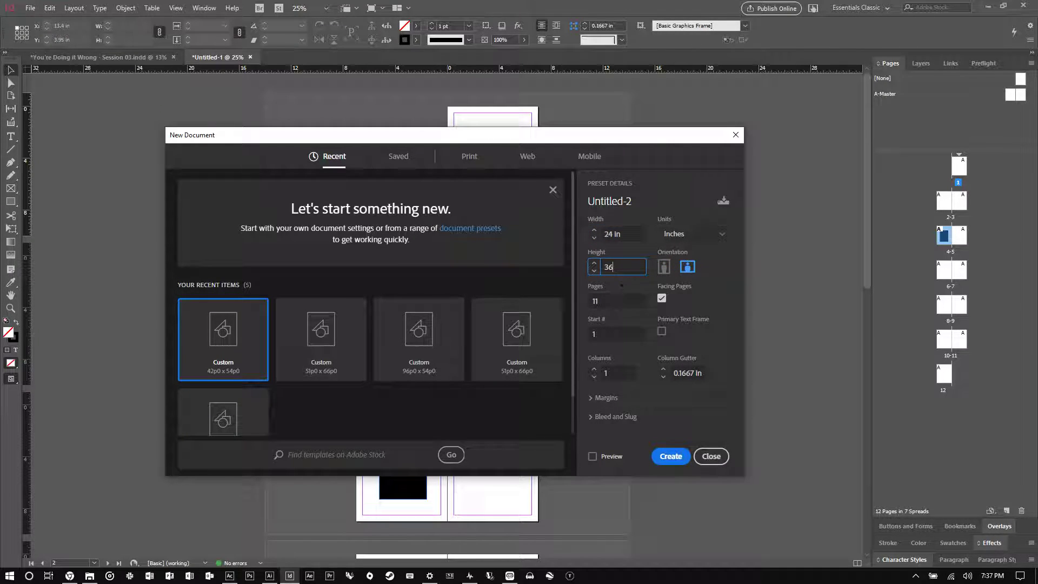
key(Tab)
text(4)
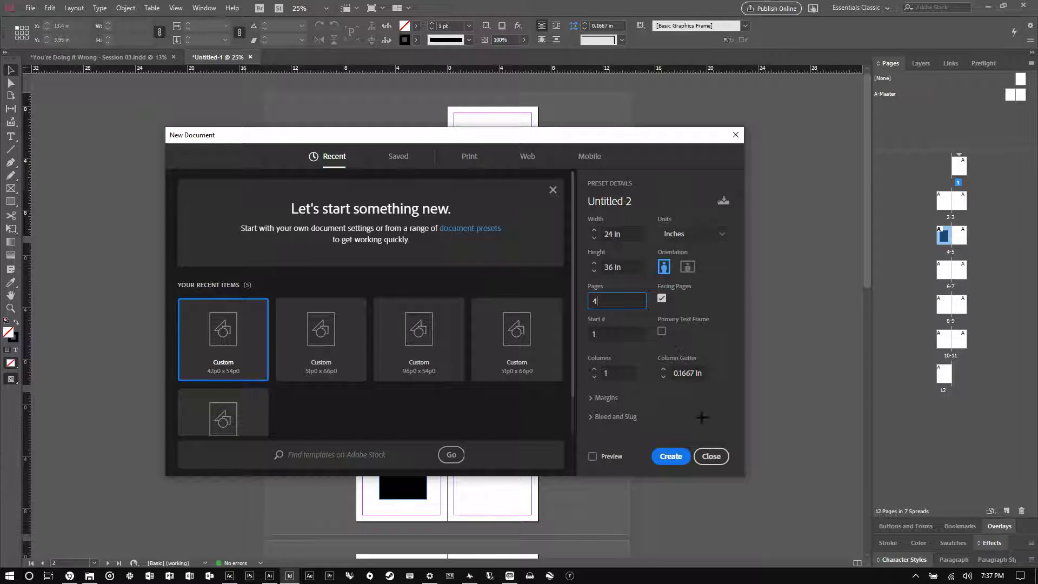
click(670, 456)
key(ctrl+alt+n)
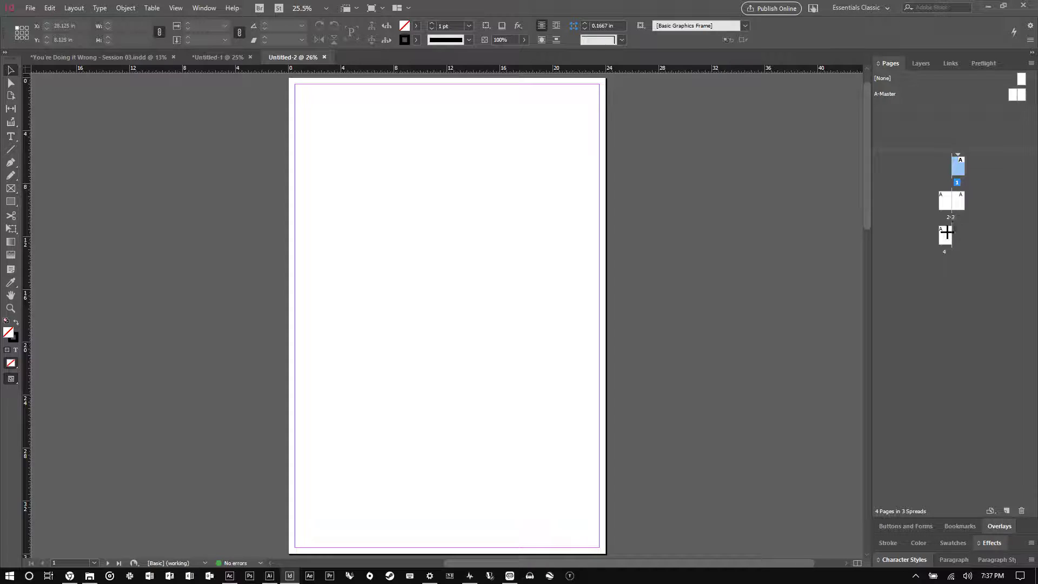
Turn off both Allow Document Pages to Shuffle and Allow Selected Spread to Shuffle from page 1 of the new document
key(ctrl+alt+shift+0)
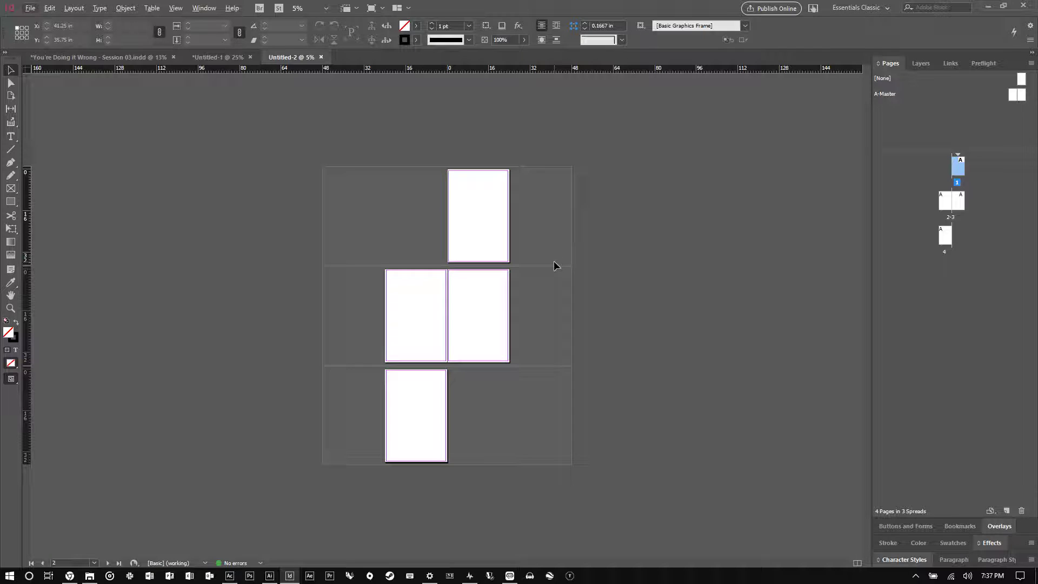
drag(954, 179, 955, 212)
click(946, 234)
click(961, 165)
right_click(962, 168)
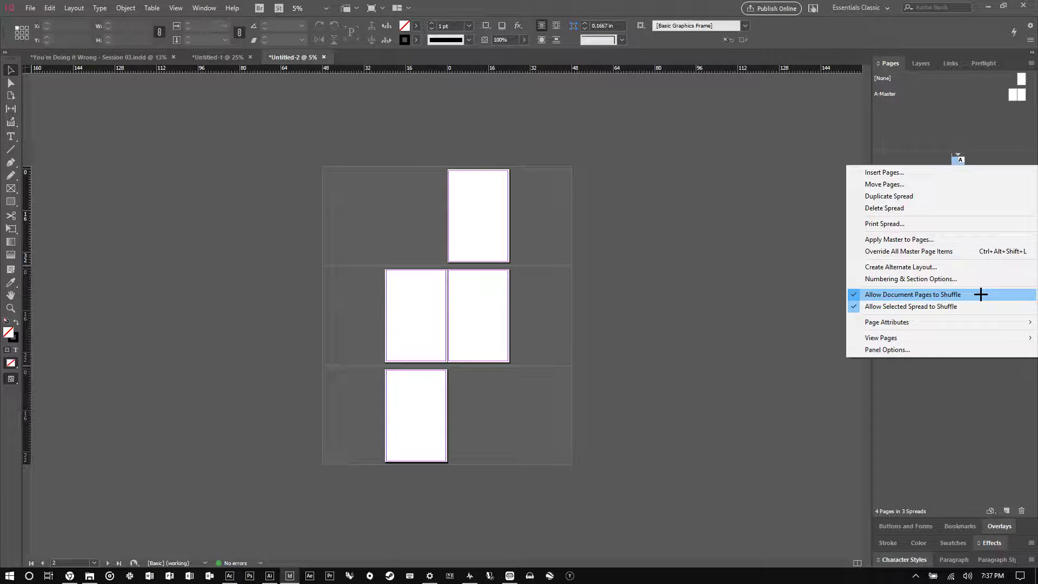
click(980, 294)
right_click(958, 167)
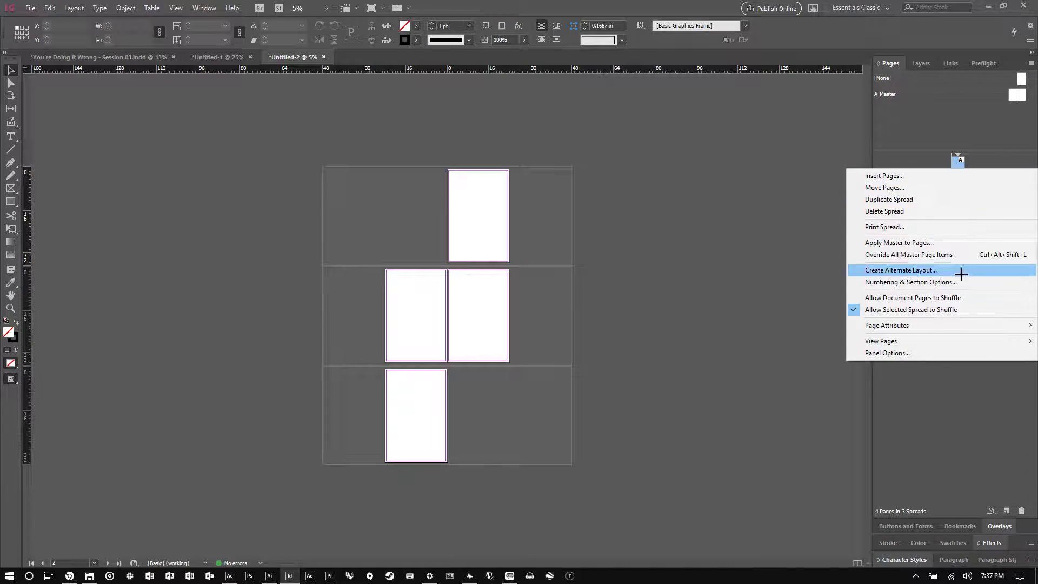
click(935, 308)
Line up all four pages of the 24 × 36 in document side by side in a single spread with page 1
drag(947, 201, 989, 168)
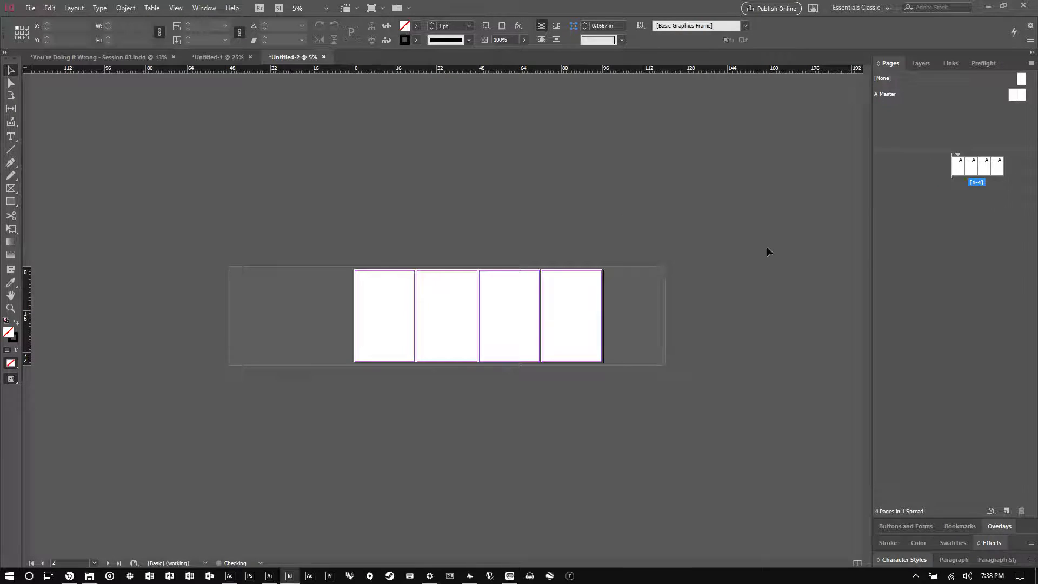
scroll(491, 303, up, 3)
scroll(413, 250, down, 3)
scroll(413, 250, up, 2)
scroll(486, 295, right, 2)
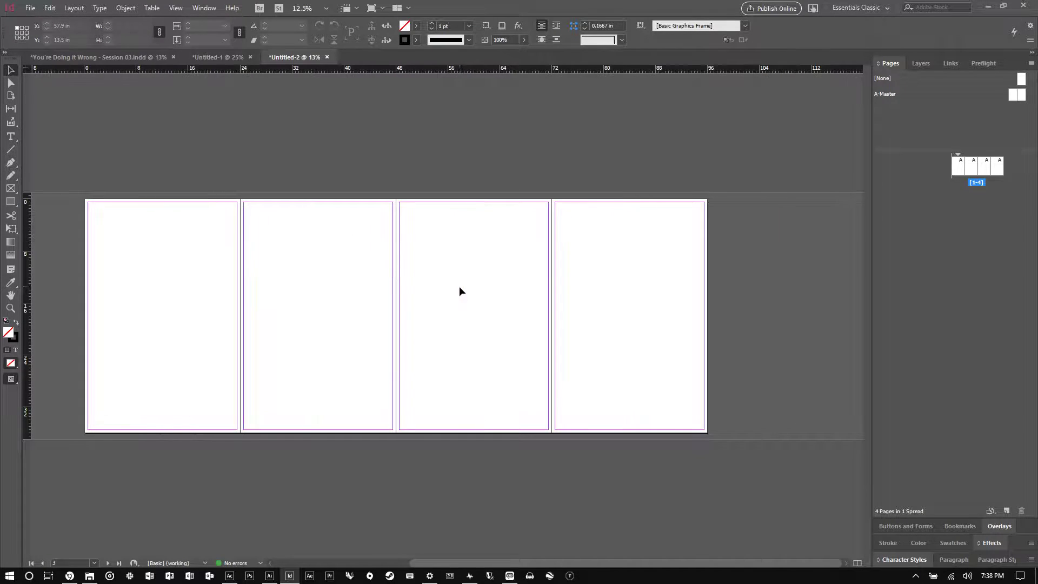
click(957, 164)
Return to the Untitled-1 document and delete the black rectangle on page 4
click(208, 58)
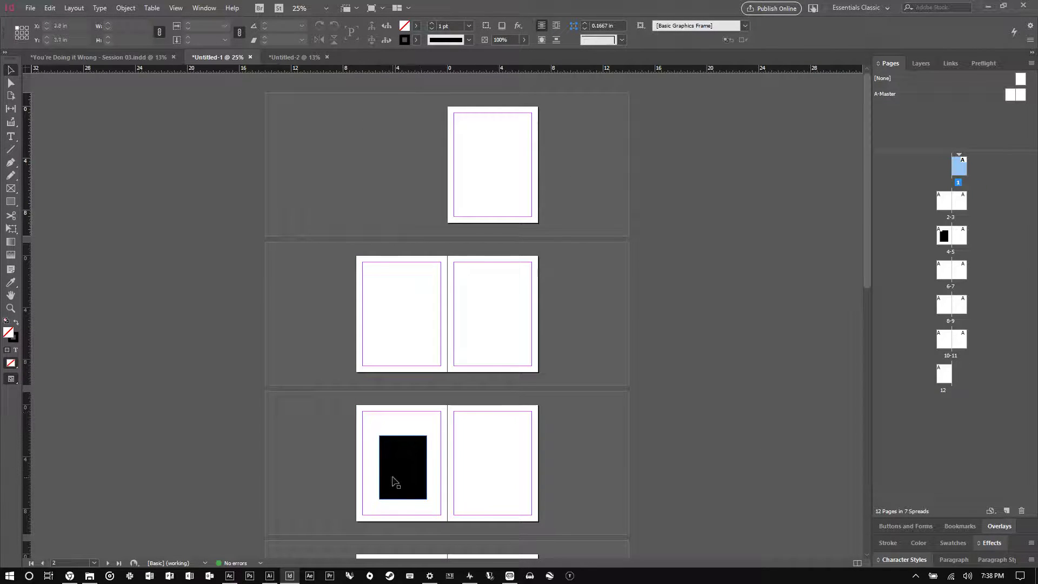
click(394, 479)
key(Delete)
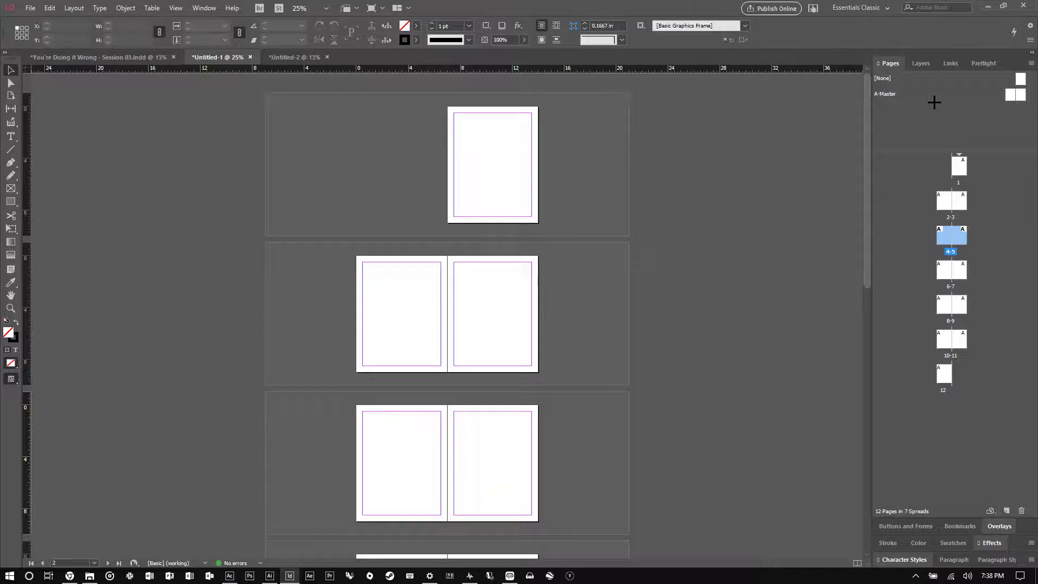
On the A-Master spread, draw a rectangle about 6.3 in wide and 0.86 in high along the right page's bottom and make its fill black
double_click(1015, 95)
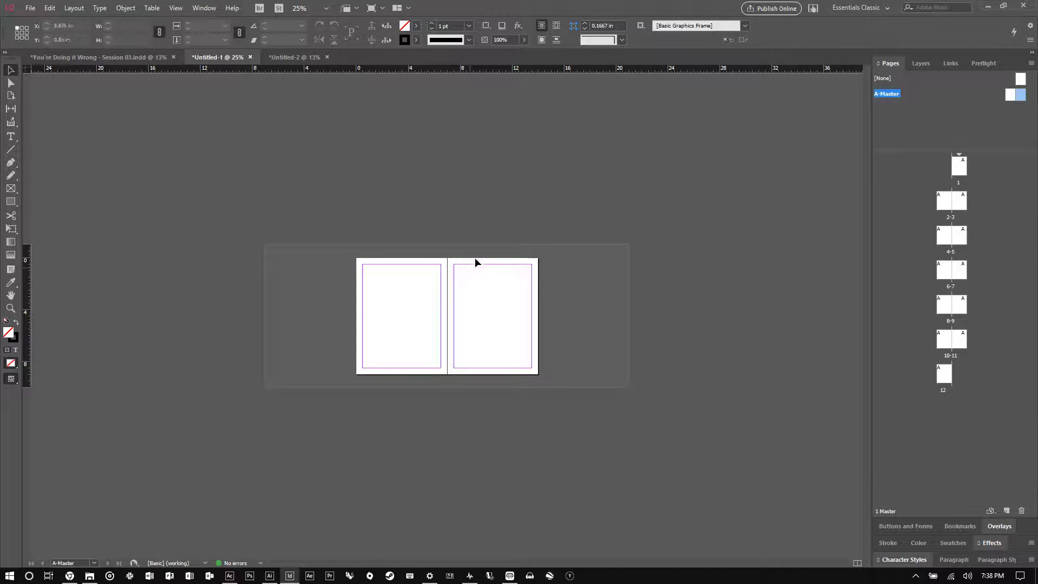
click(10, 202)
key(ctrl+equal)
key(ctrl+equal)
drag(486, 539, 732, 556)
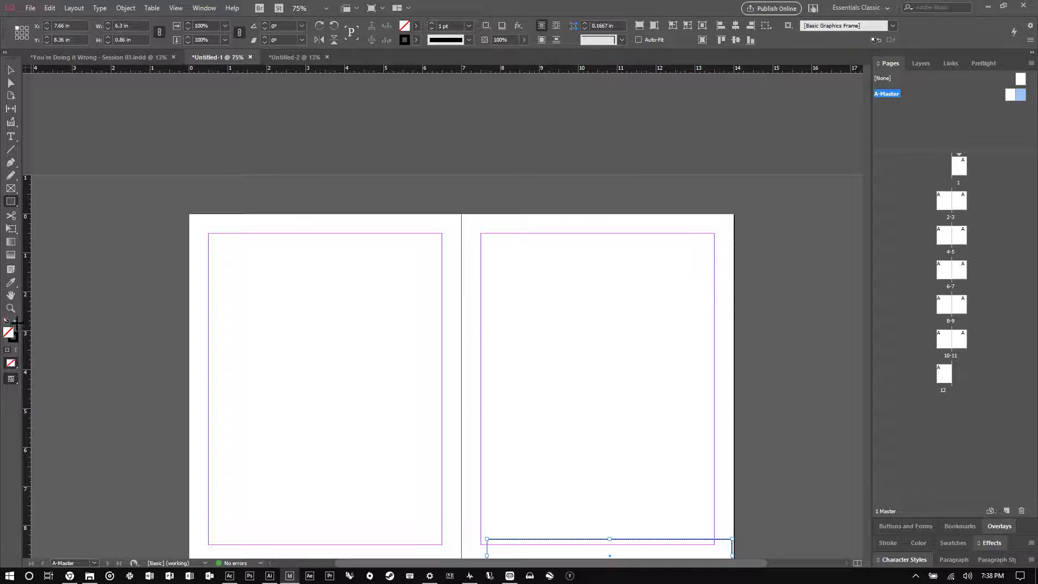
click(16, 321)
Stretch the black bar across the left master page past its outer edge and check it on the document pages
click(10, 69)
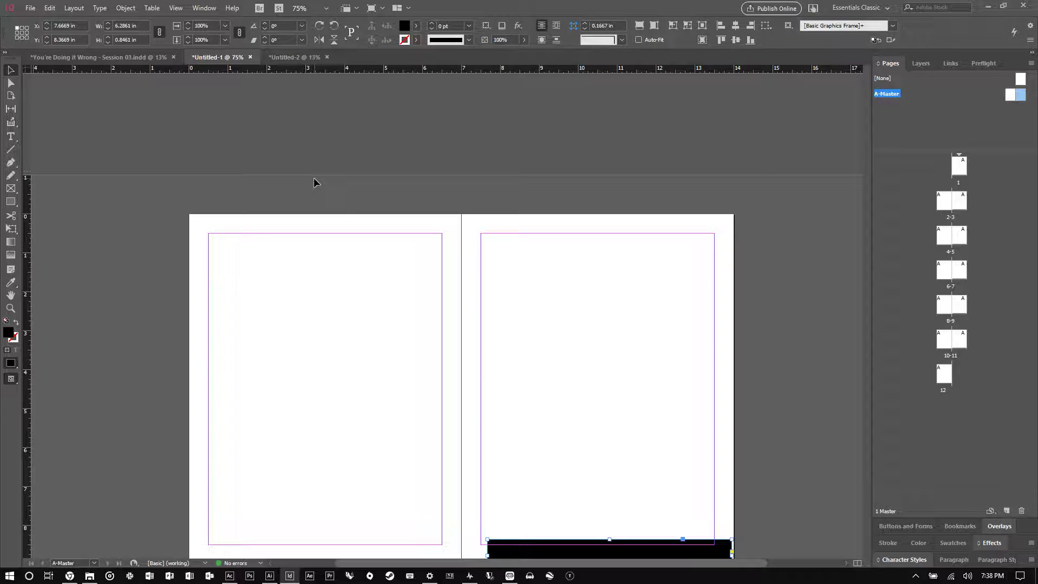
key(ctrl+equal)
drag(676, 539, 246, 522)
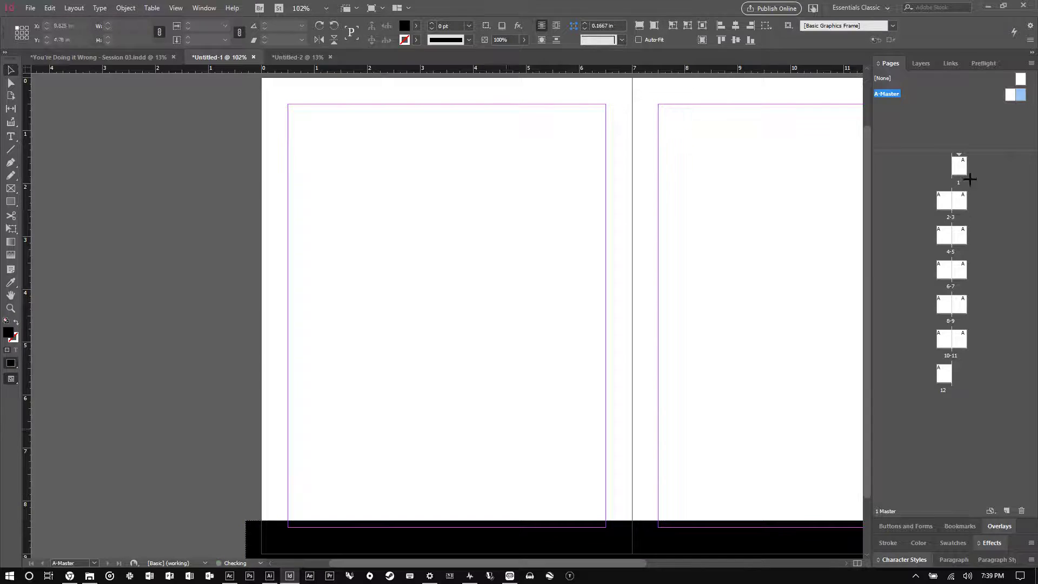
double_click(959, 167)
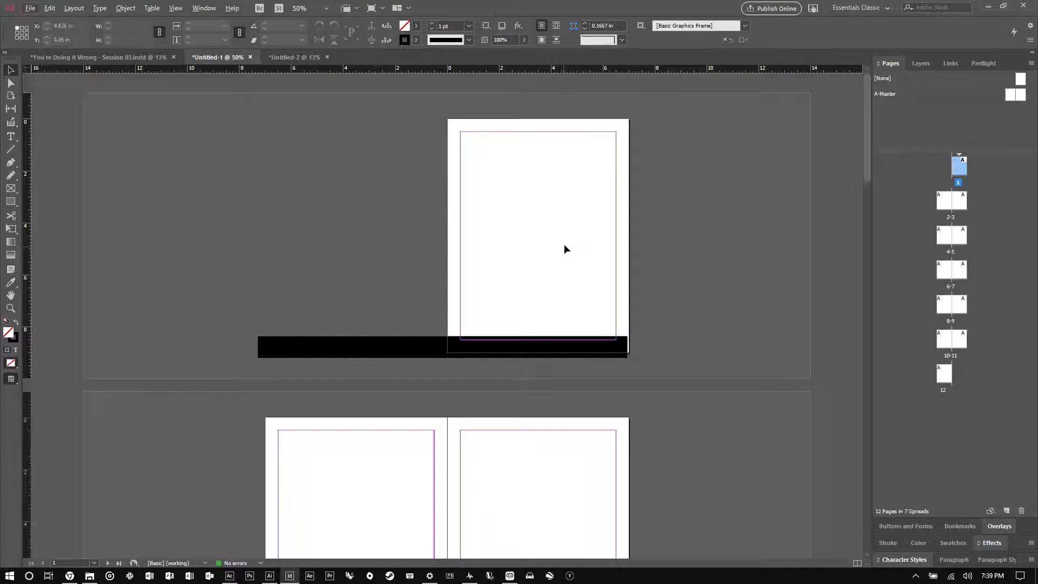
scroll(563, 246, down, 15)
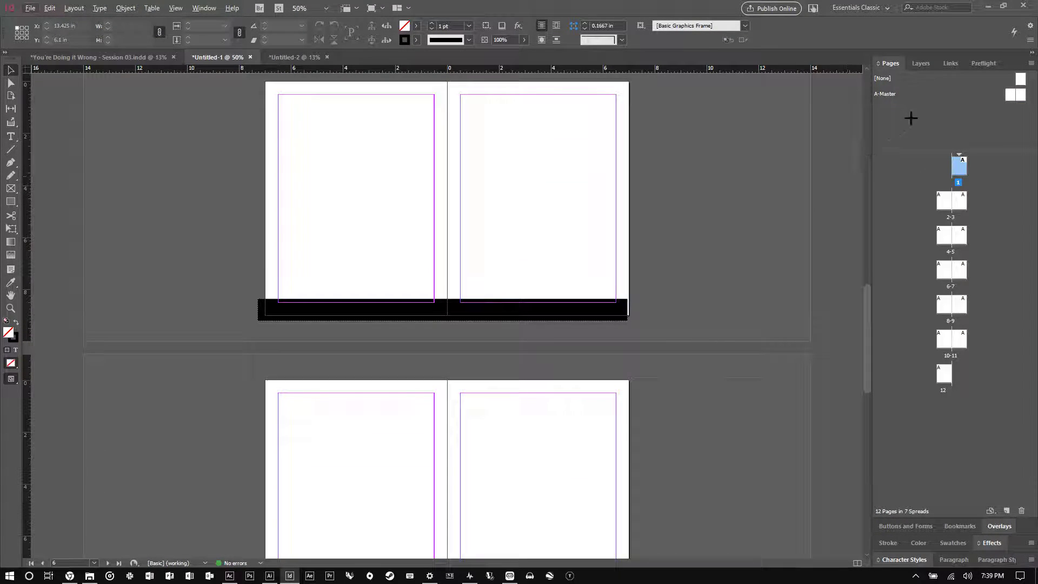
Extend the A-Master bar past the right page's outer edge to about 14.65 in wide and review it on the document pages
double_click(1017, 95)
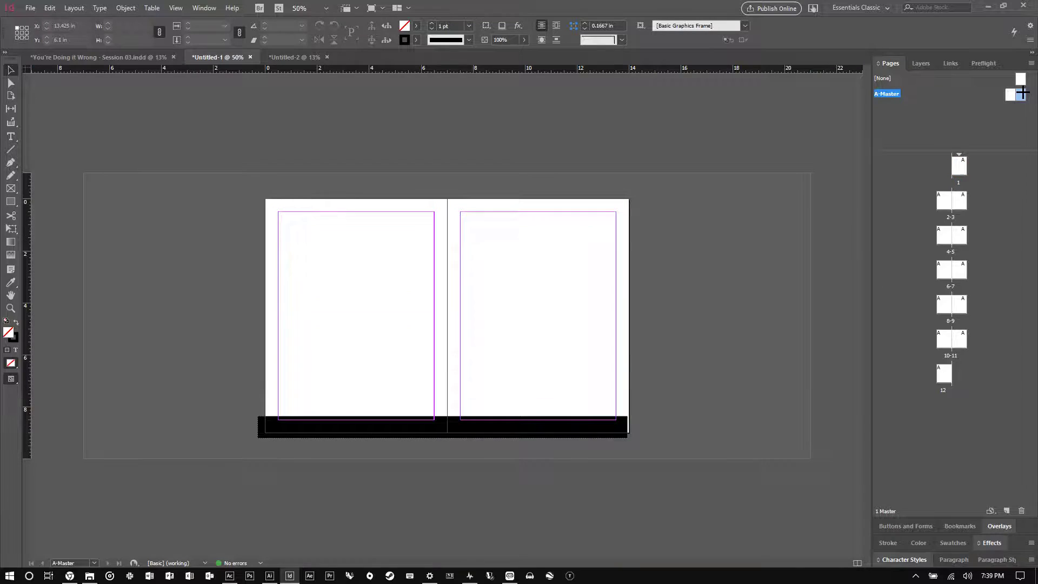
click(611, 428)
drag(626, 429, 638, 427)
click(667, 419)
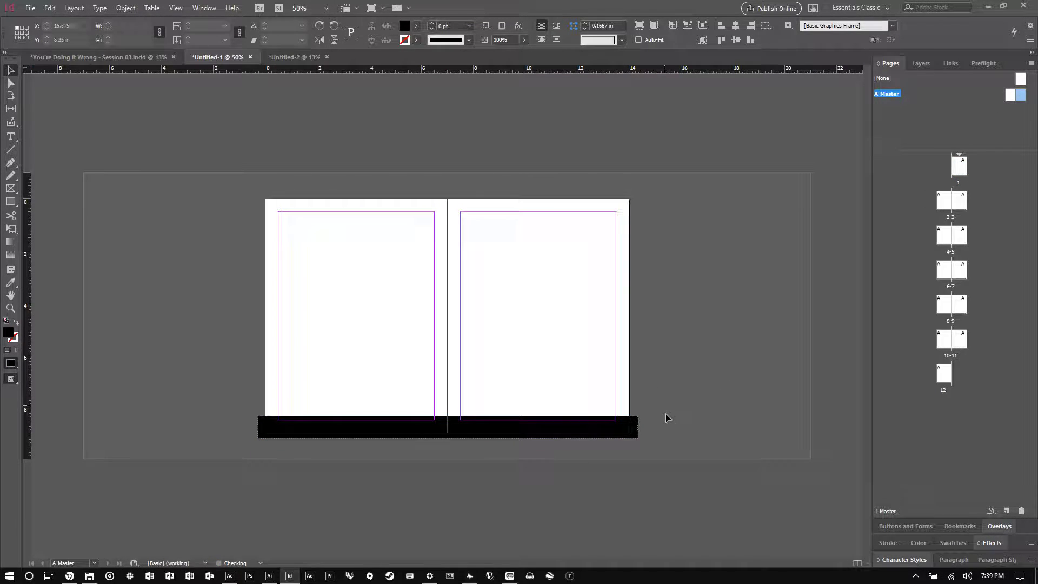
double_click(958, 165)
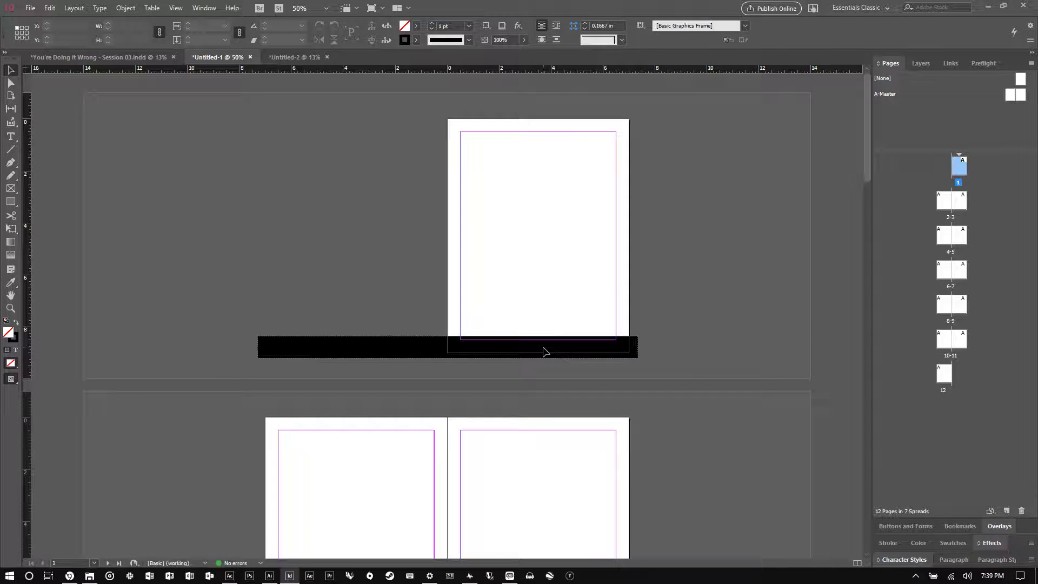
scroll(543, 352, down, 5)
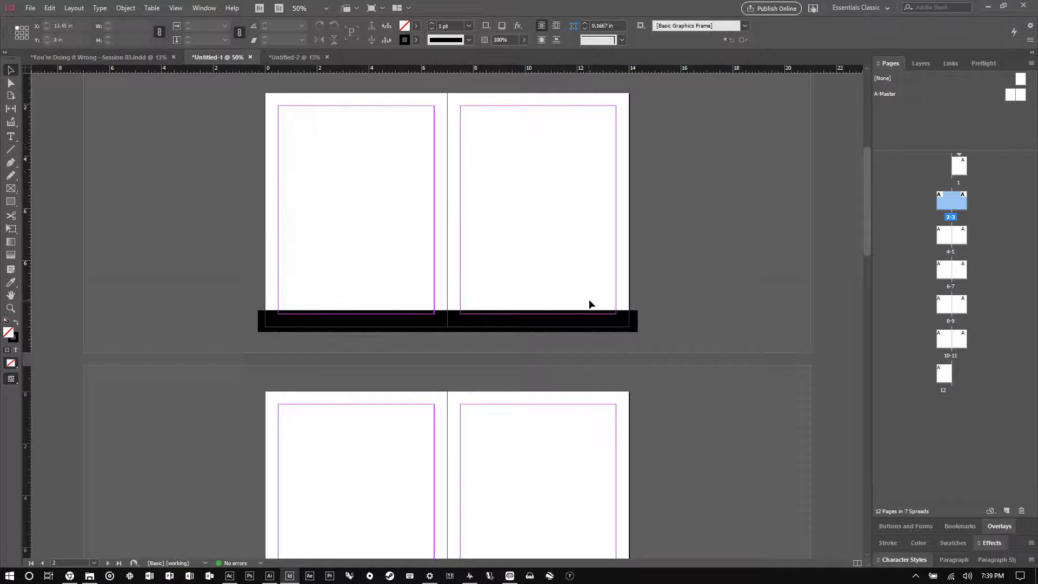
scroll(595, 313, down, 4)
Delete the black bar from the A-Master spread
double_click(1021, 95)
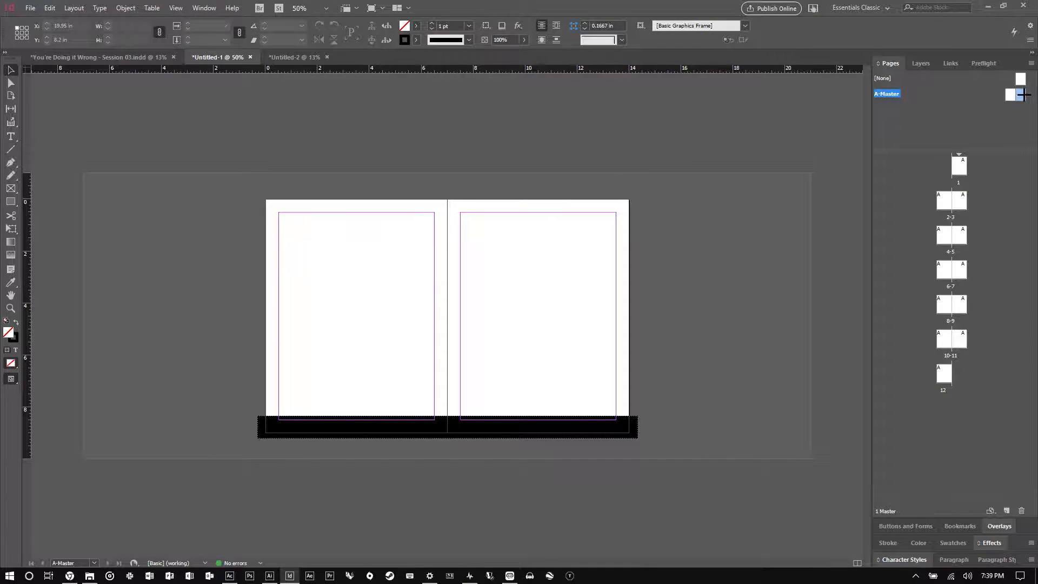
click(583, 417)
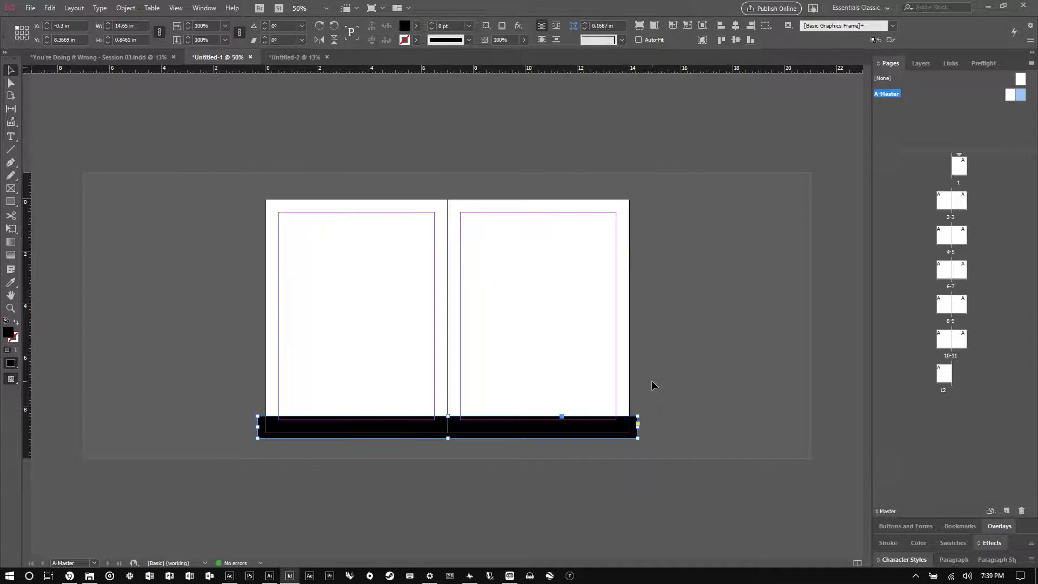
key(Delete)
Enlarge the master page area of the page list and duplicate the A-Master spread
key(ctrl+equal)
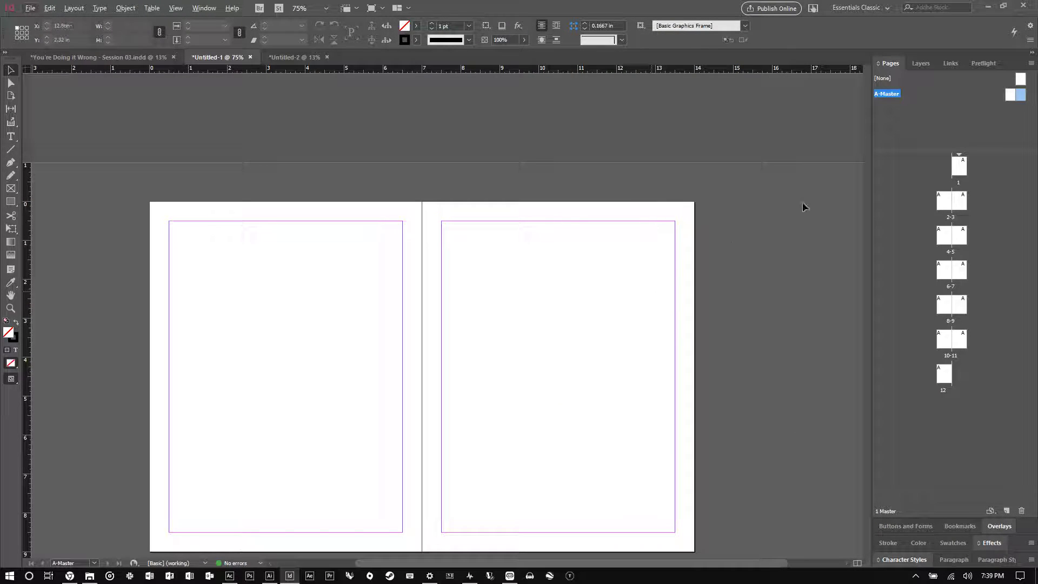
click(1015, 95)
drag(933, 150, 931, 206)
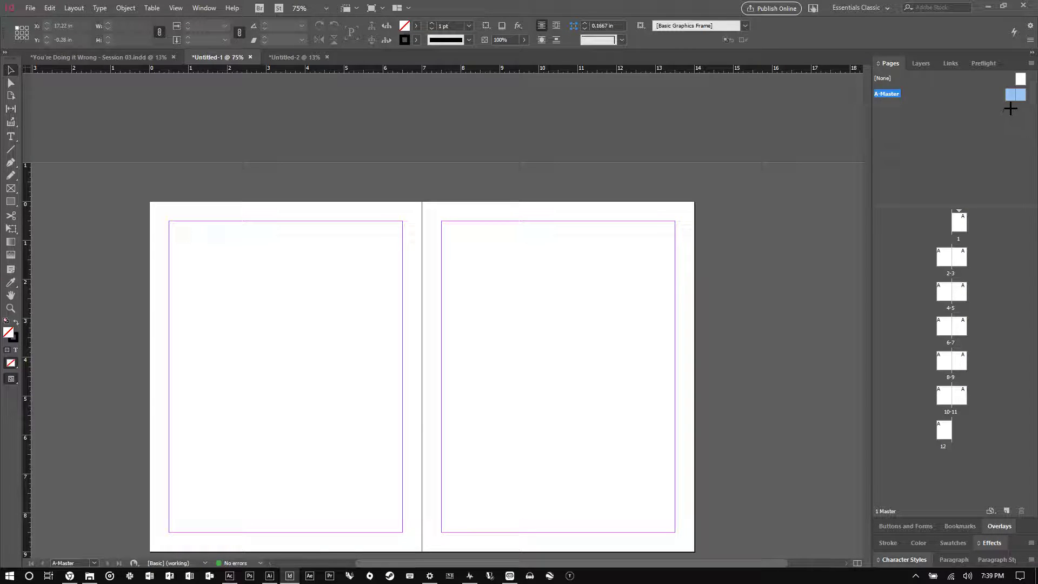
right_click(1015, 93)
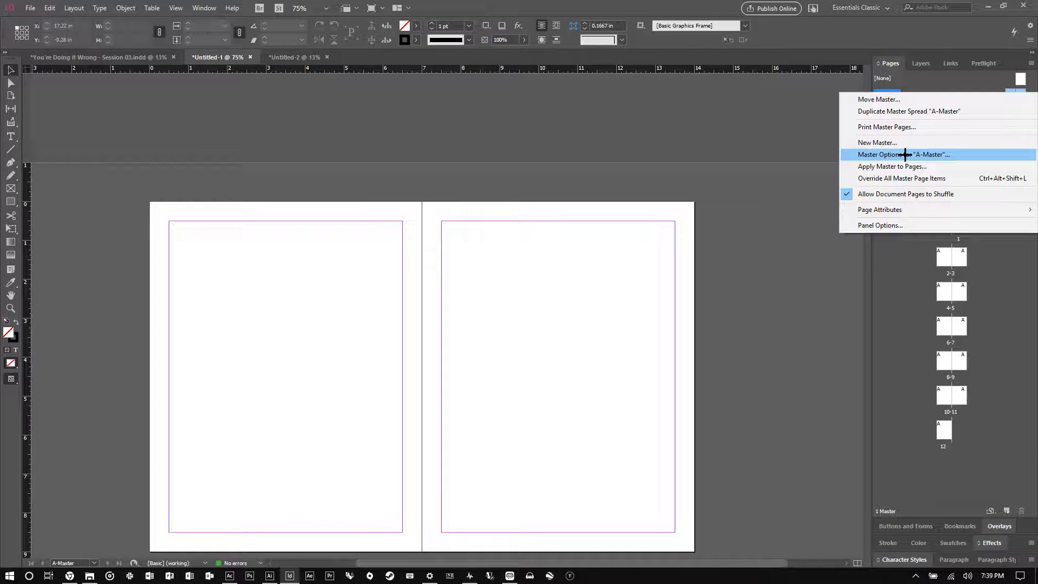
click(910, 111)
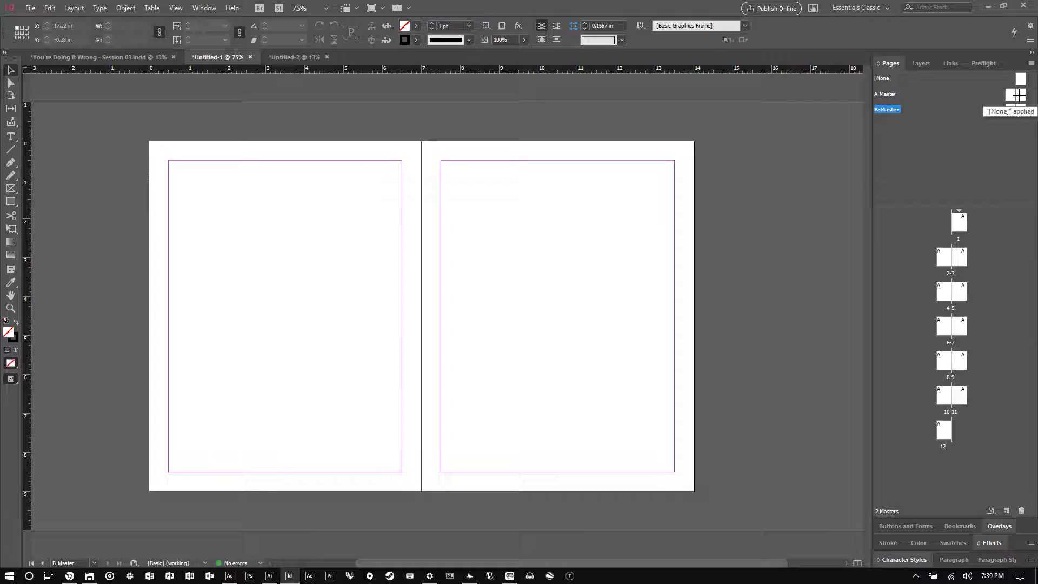
Open the B-Master spread and set the Type tool to Trade Gothic LT Std at 9 pt
double_click(1018, 95)
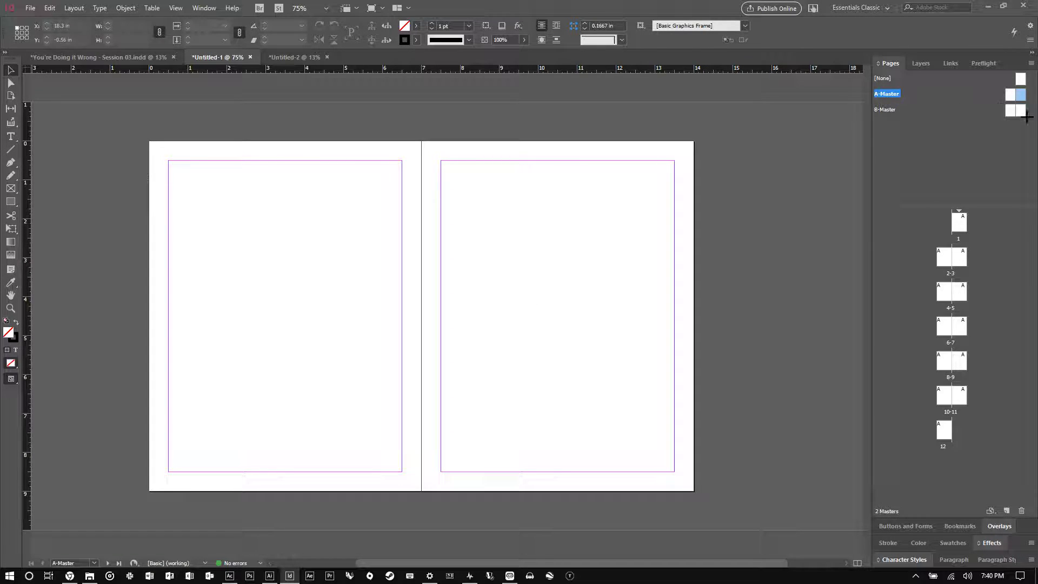
double_click(1021, 111)
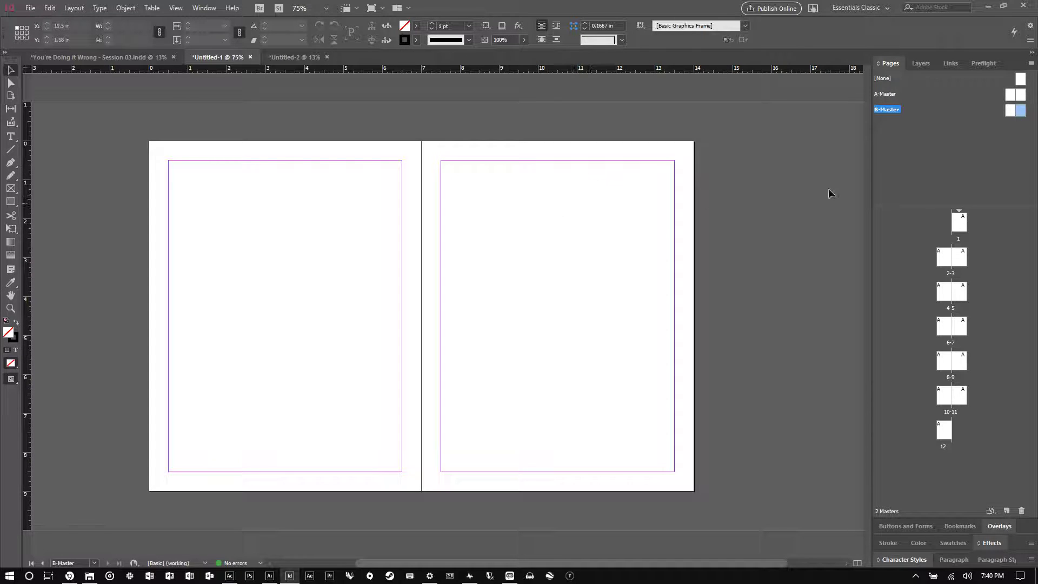
click(11, 136)
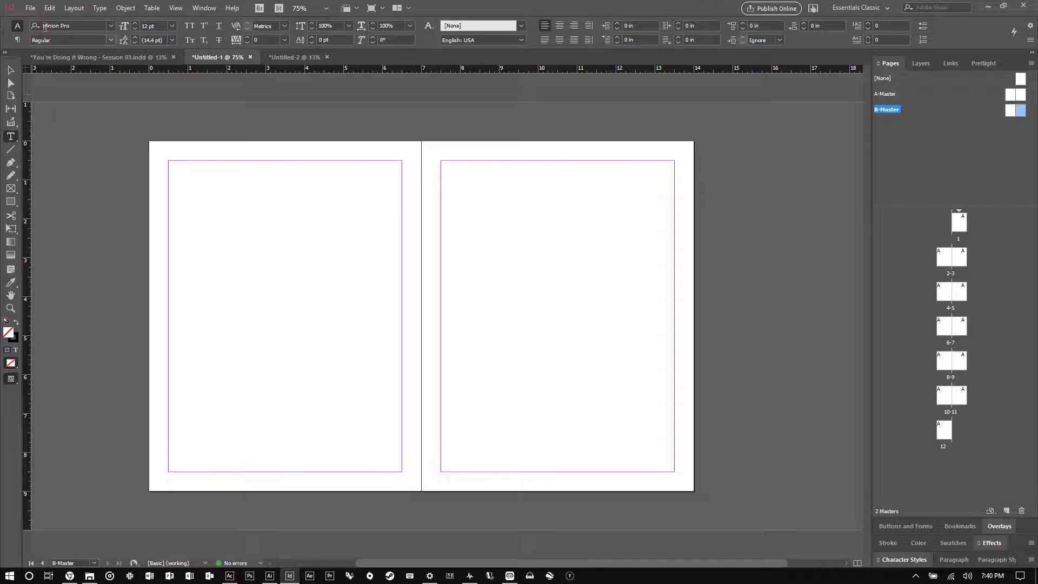
click(111, 26)
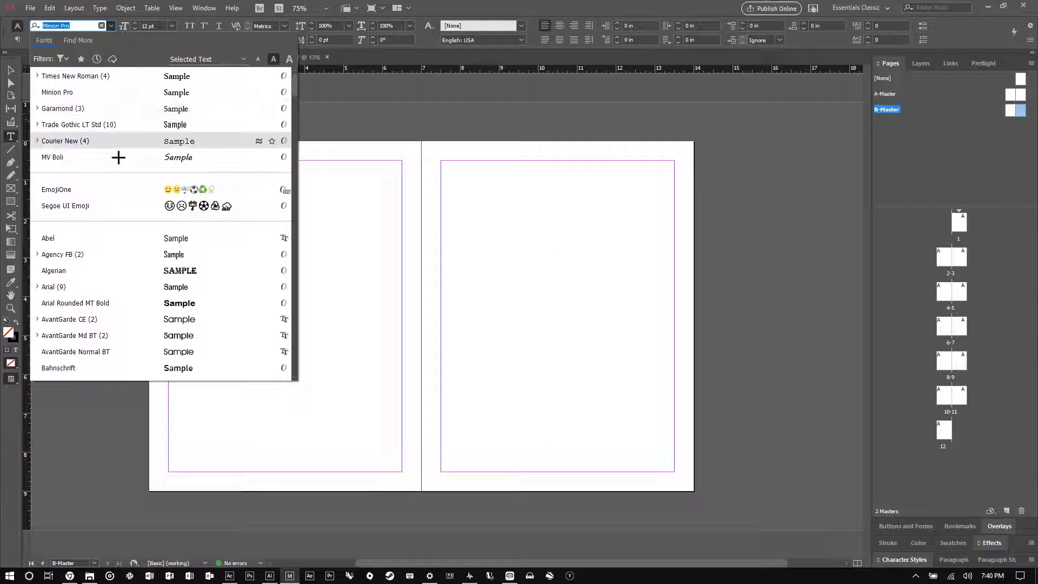
click(118, 124)
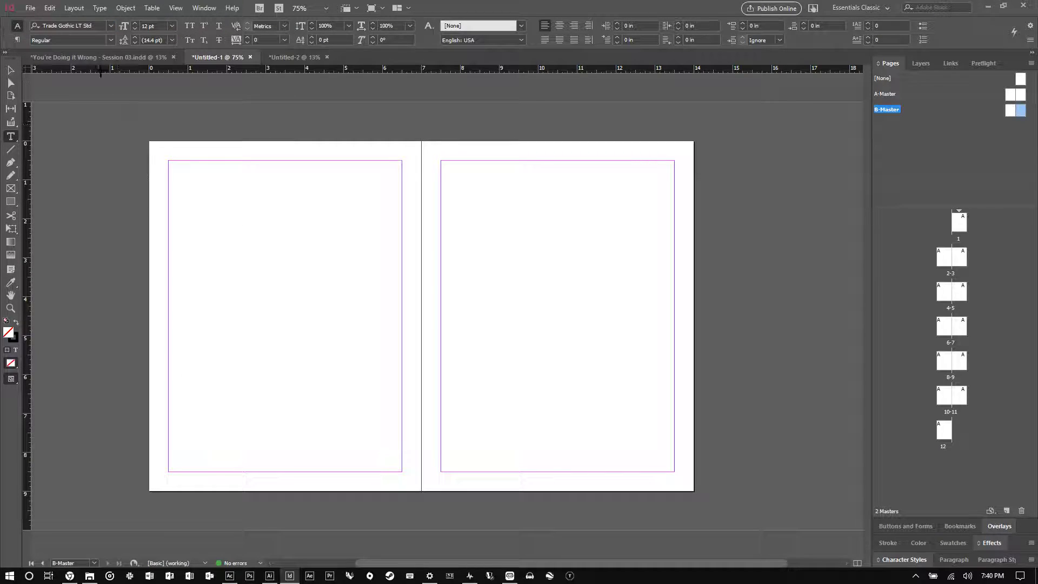
click(172, 25)
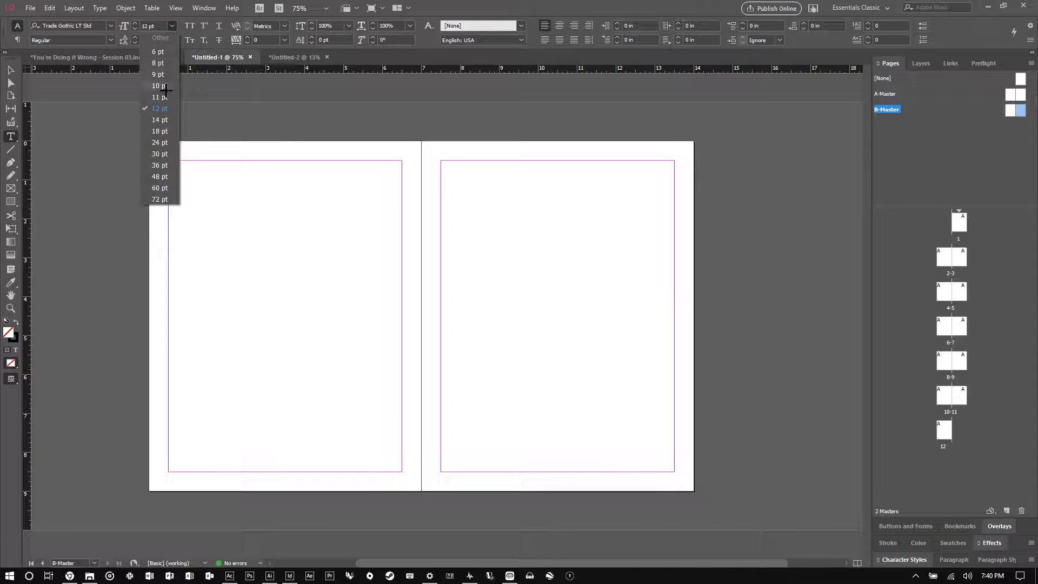
click(158, 74)
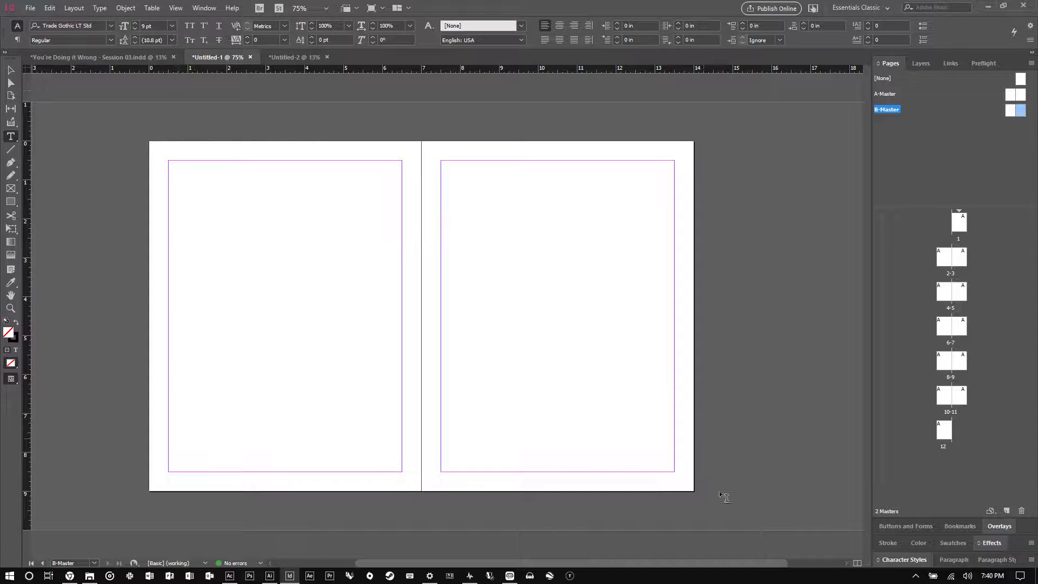
Add a text frame about 0.86 by 0.31 in below the right master page's bottom outer margin corner, containing "100"
scroll(717, 497, up, 4)
scroll(627, 473, up, 2)
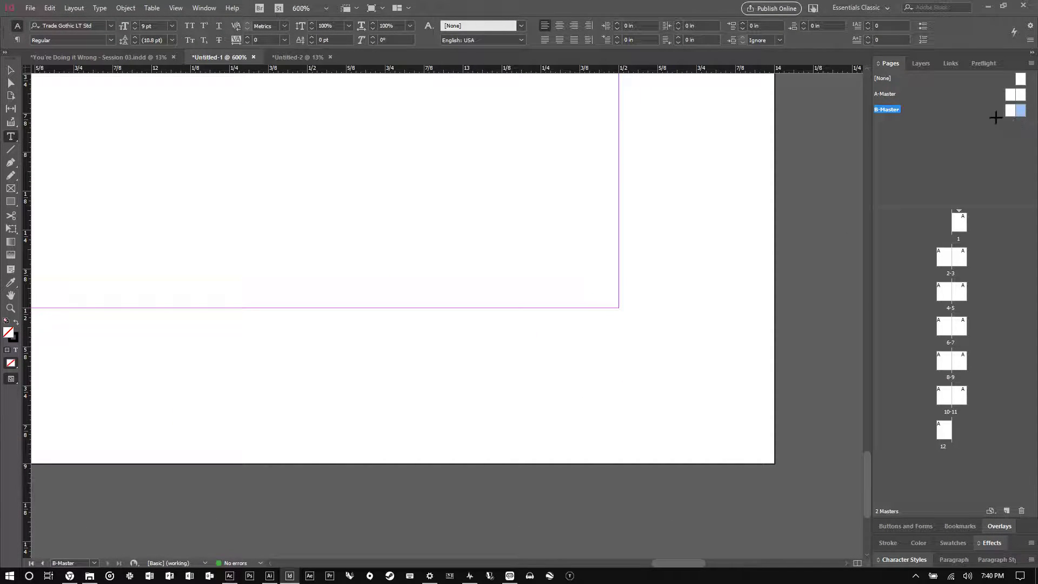
drag(351, 308, 619, 403)
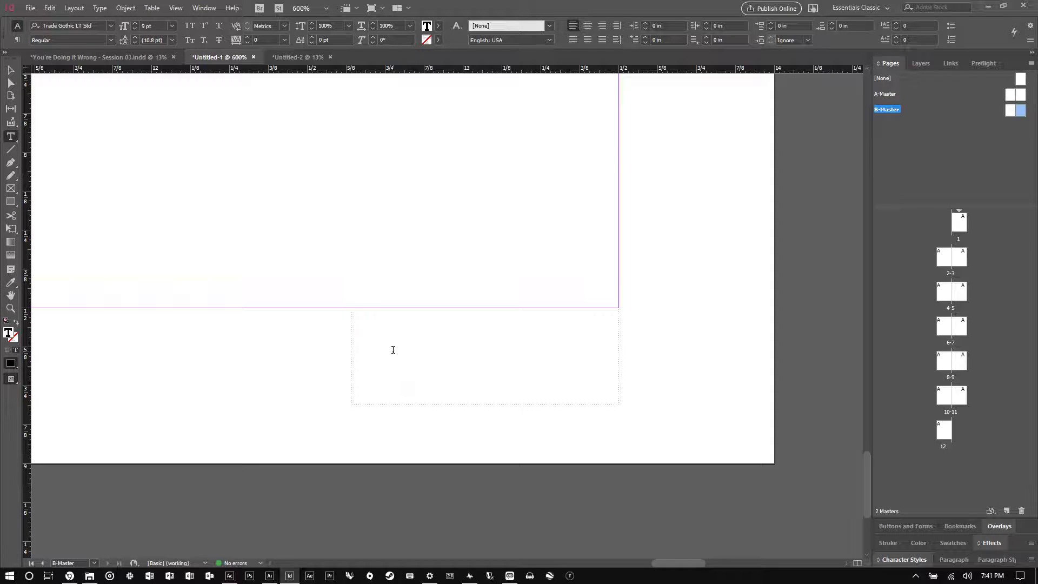
text(100)
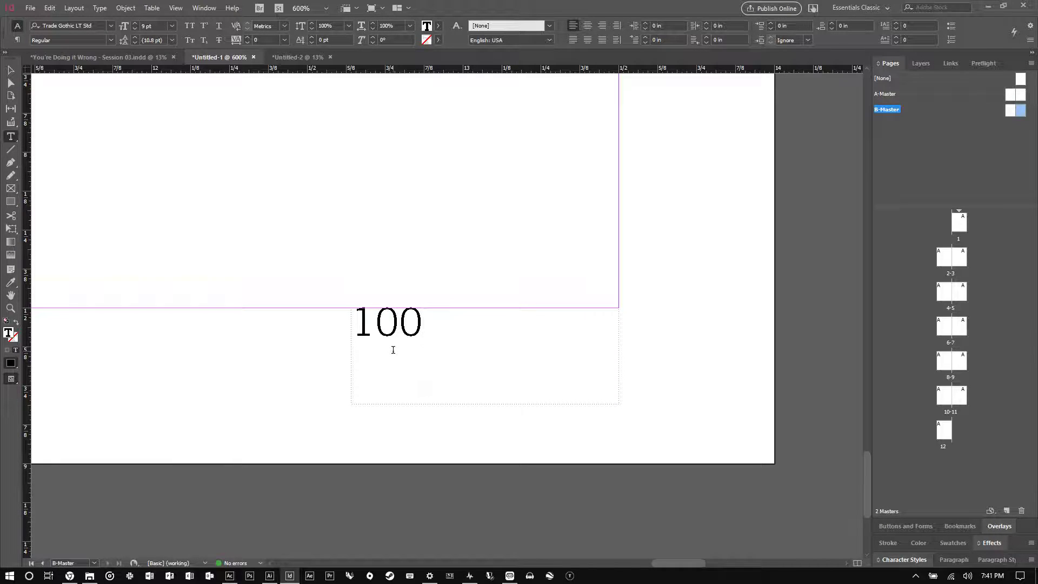
Right-align the "100" placeholder against the right master page's outer margin
double_click(427, 324)
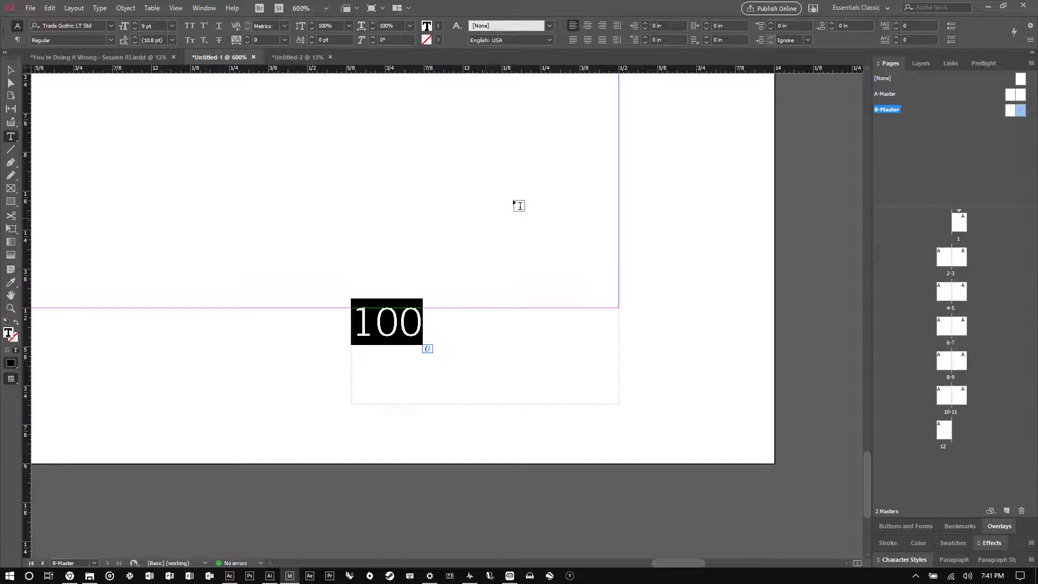
click(603, 30)
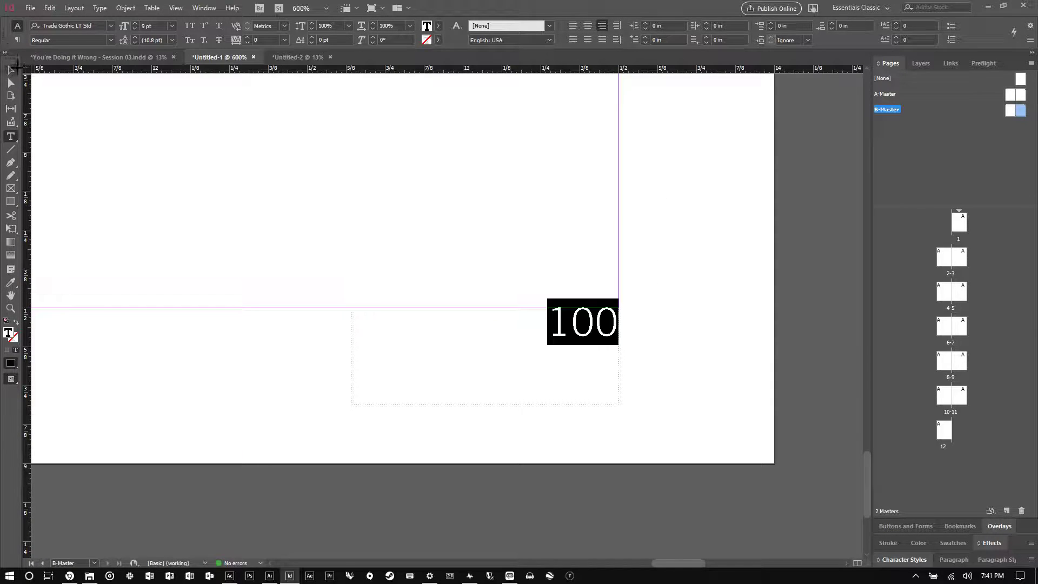
click(11, 69)
click(401, 229)
click(625, 325)
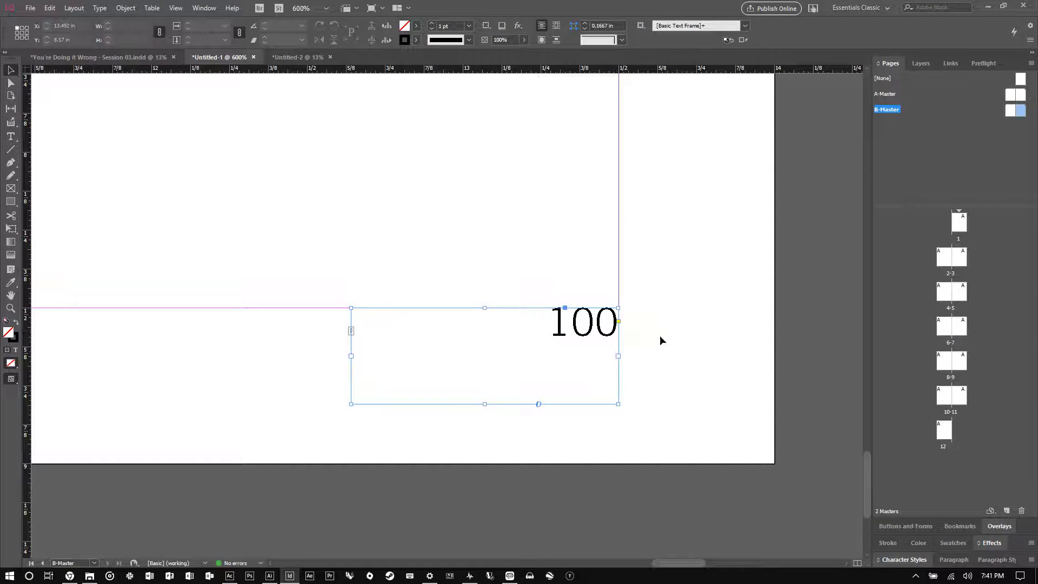
Duplicate the "100" text frame to the left master page's bottom outer margin corner at X 0.5 in, Y 8.5 in
key(ctrl+2)
key(ctrl+minus)
key(ctrl+minus)
scroll(708, 400, left, 3)
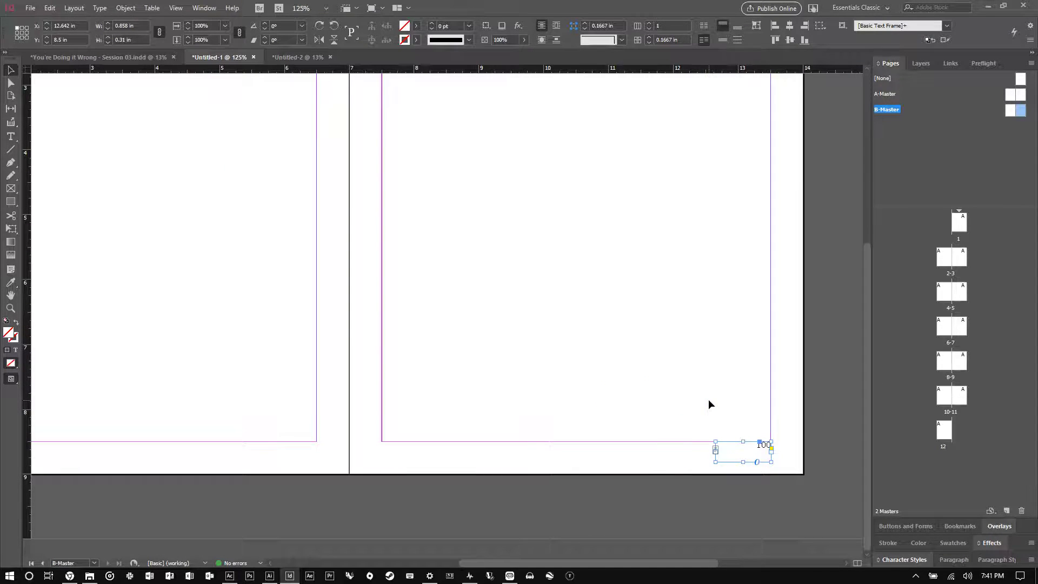
scroll(709, 403, down, 1)
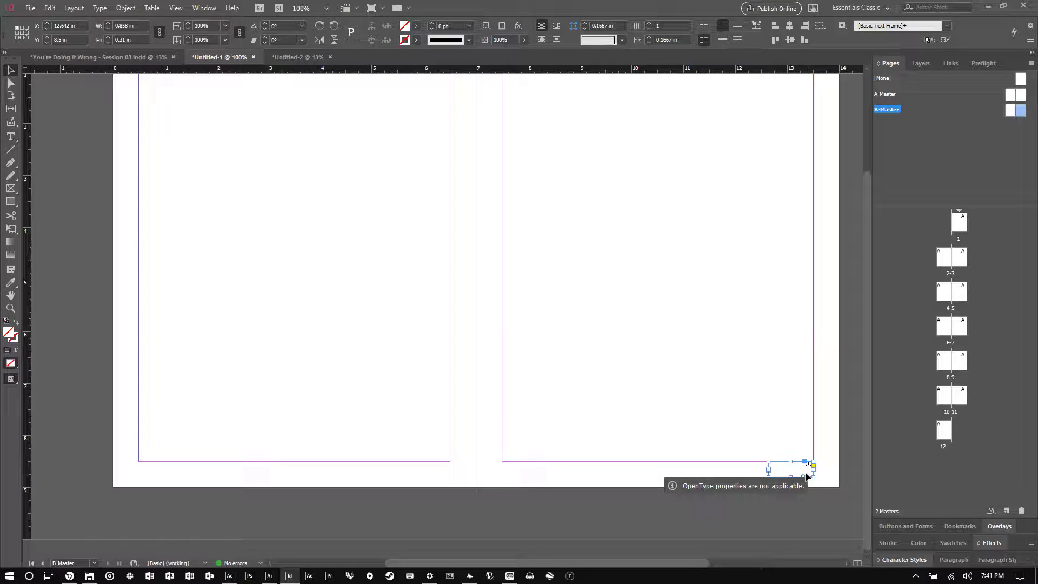
drag(792, 466, 164, 474)
scroll(117, 480, up, 6)
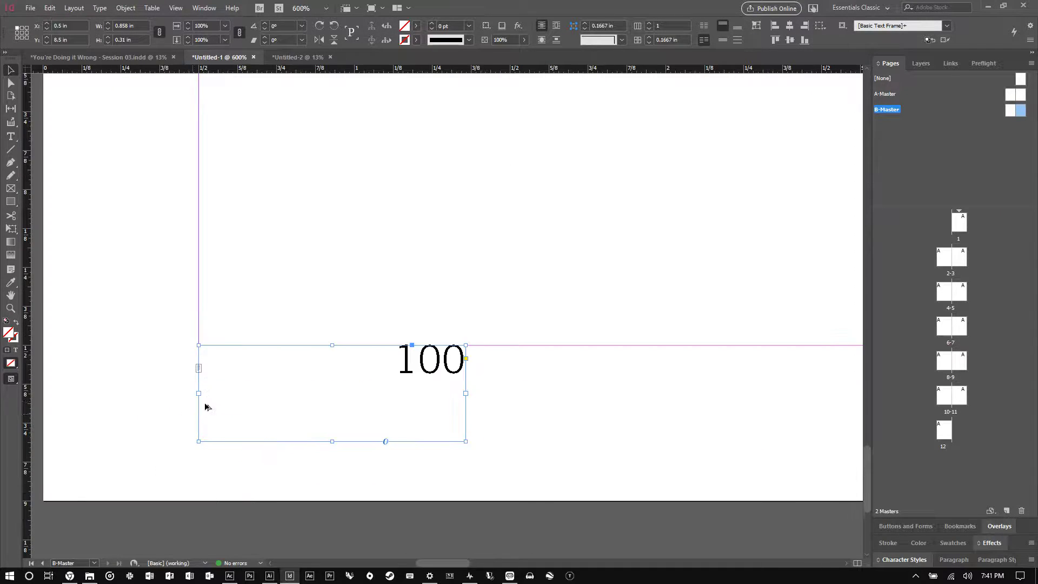
Left-align the "100" text in the left master page's frame
double_click(362, 413)
key(ctrl+a)
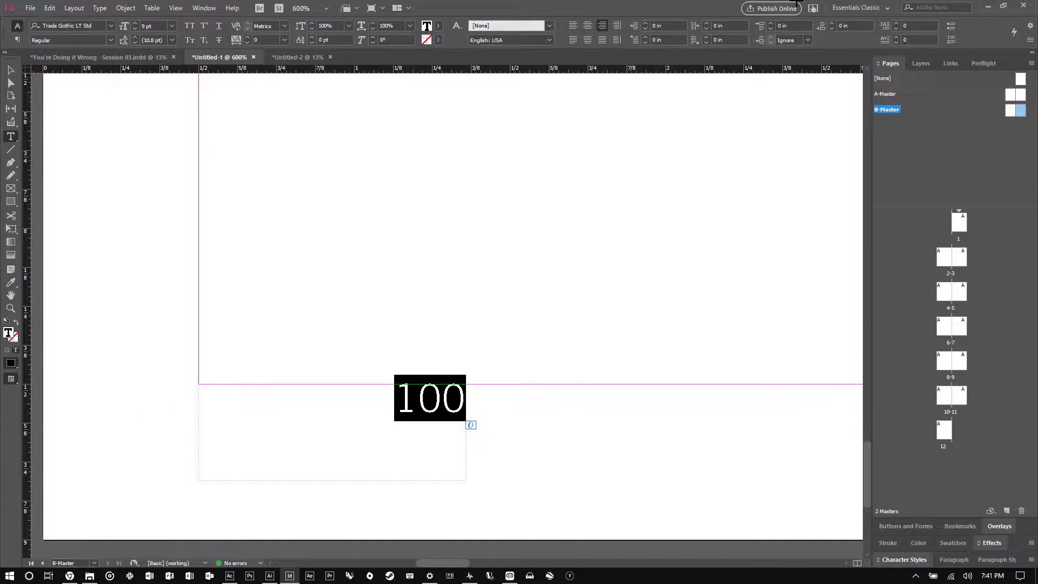
click(573, 26)
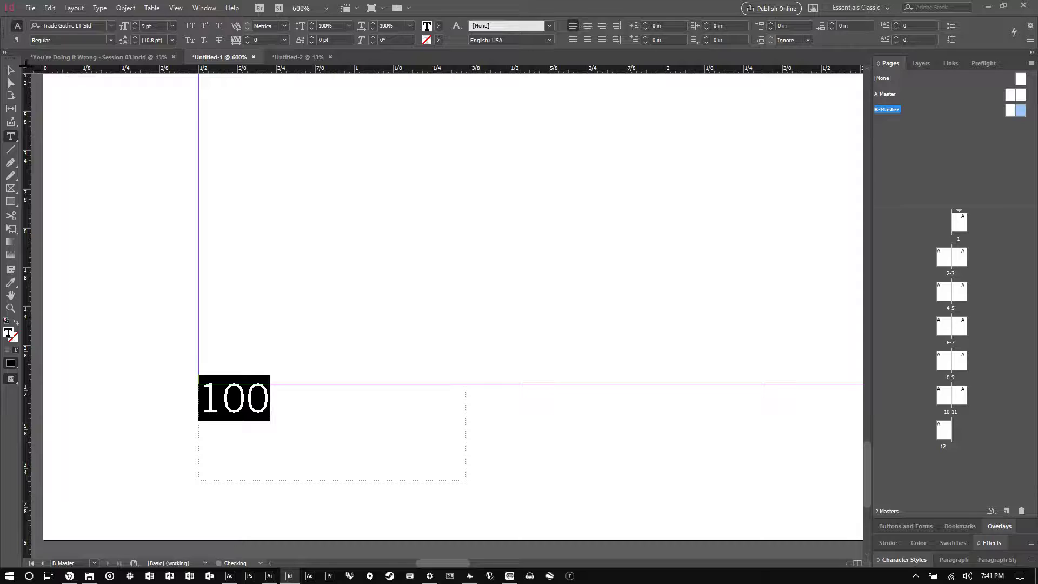
key(Escape)
scroll(197, 259, down, 6)
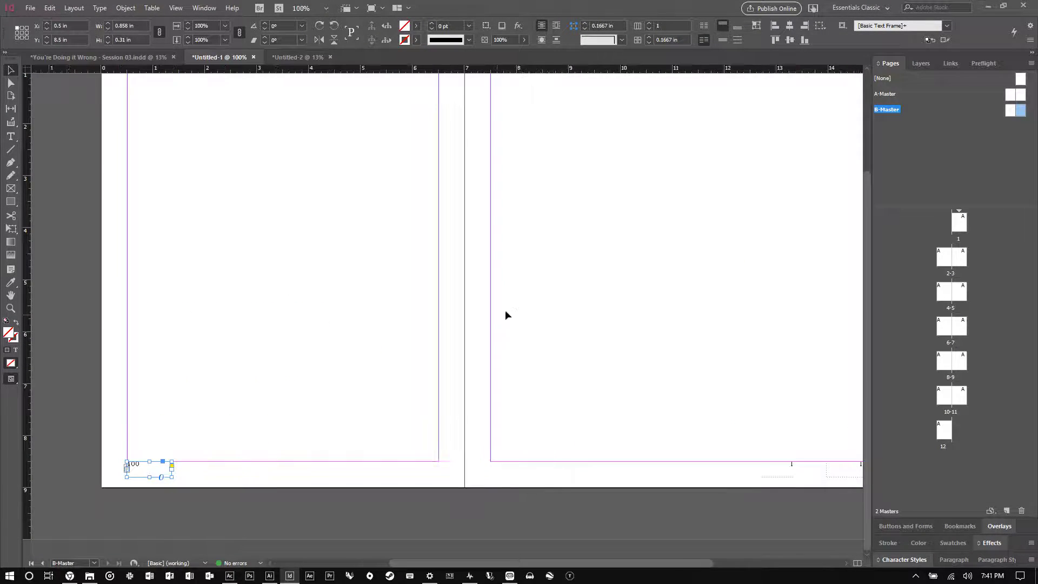
Apply B-Master to pages 2-3 and view that spread in preview mode
drag(1011, 110, 943, 256)
drag(1022, 112, 951, 257)
double_click(950, 258)
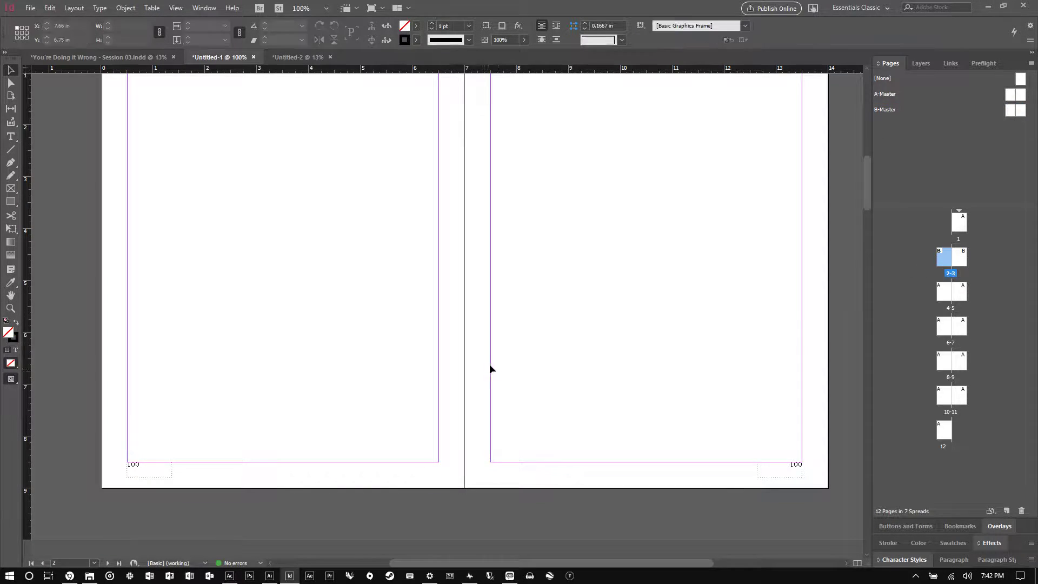
key(w)
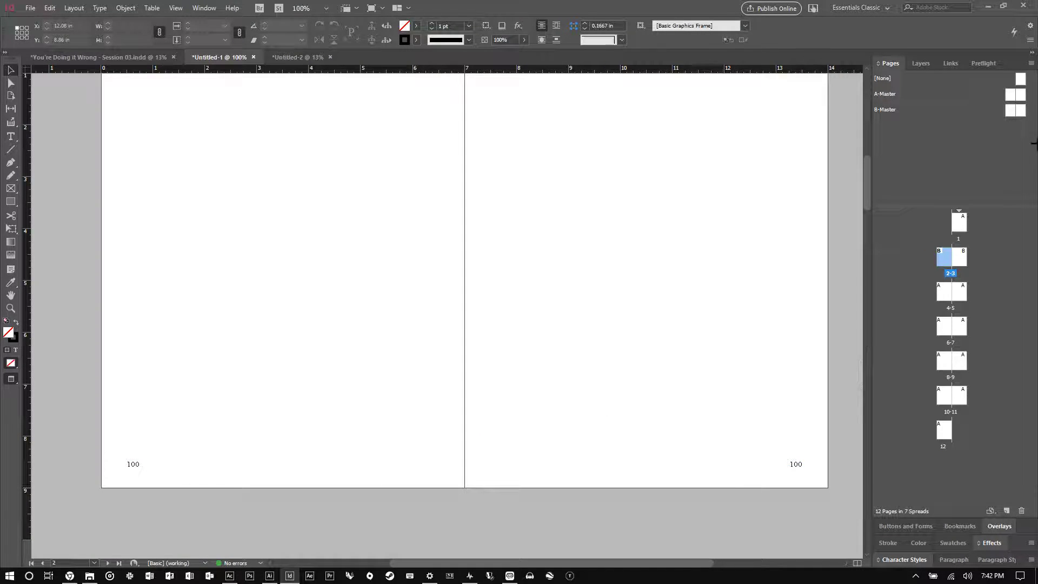
Replace the "100" text on the right page of B-Master with a Current Page Number marker
double_click(1013, 111)
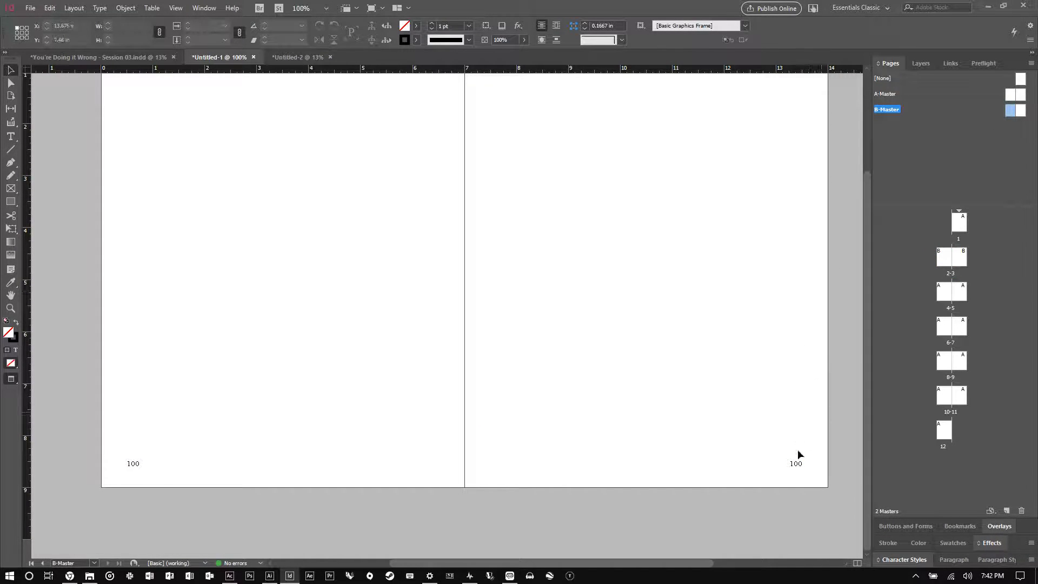
click(779, 464)
double_click(785, 463)
right_click(793, 464)
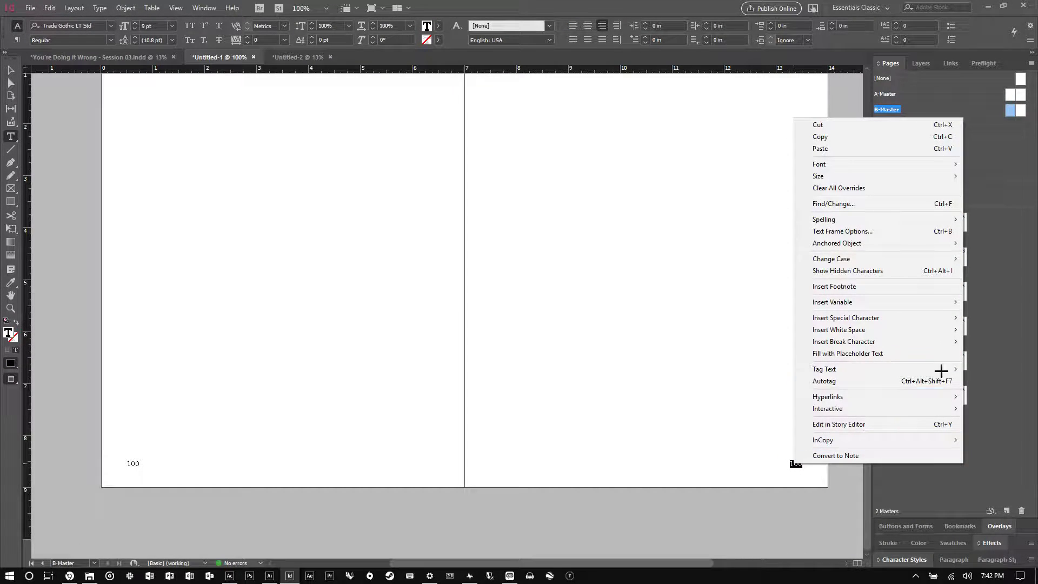
mouse_move(922, 317)
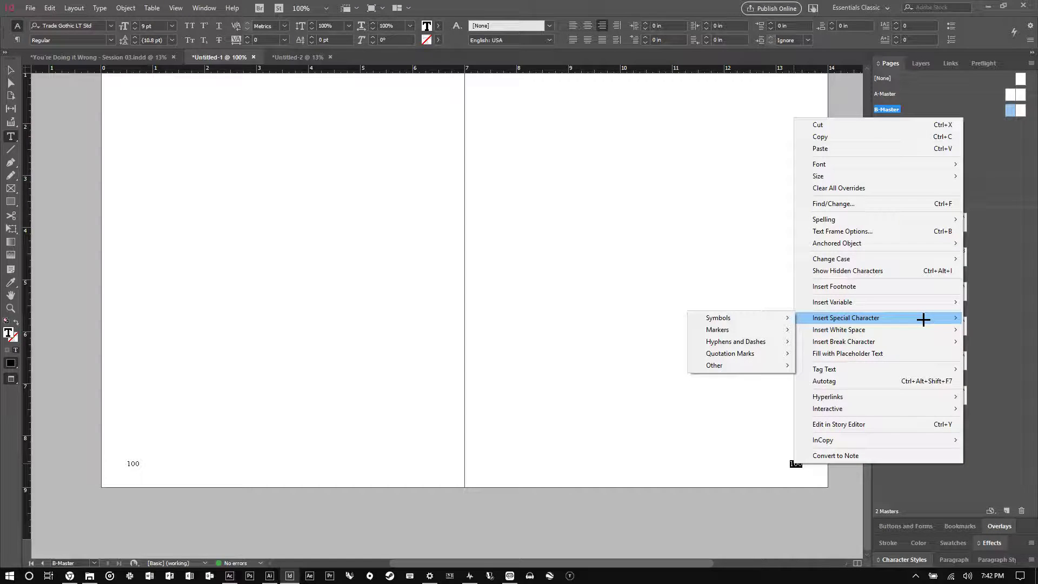
mouse_move(760, 331)
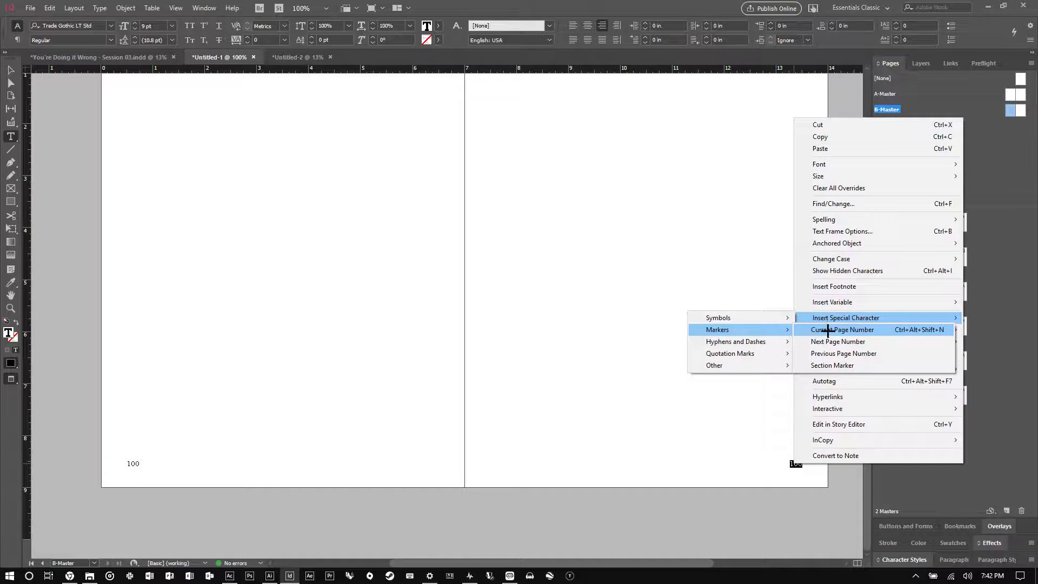
click(828, 331)
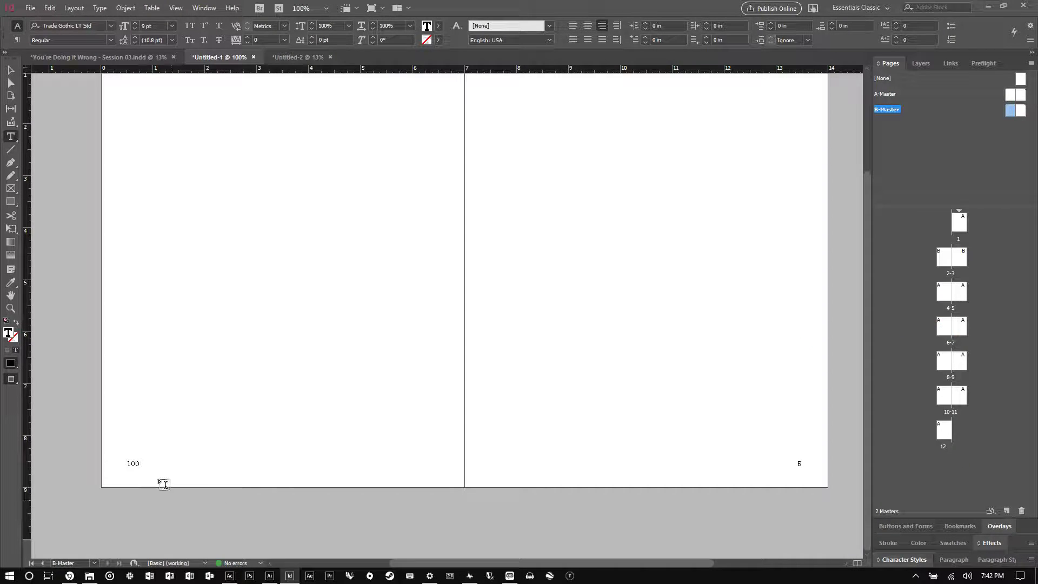
Replace the "100" text on the left page of B-Master with a Current Page Number marker
drag(144, 464, 105, 459)
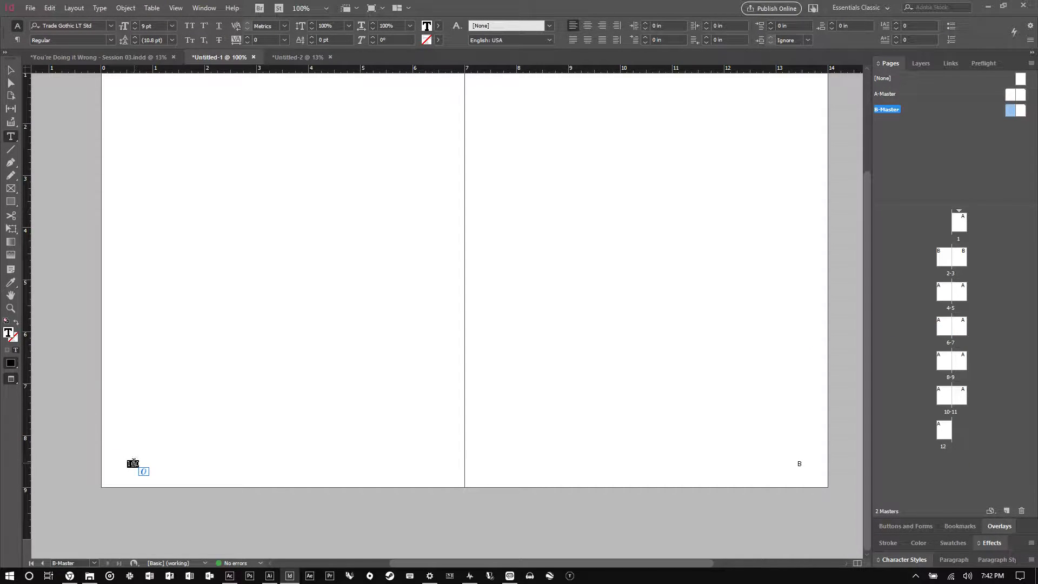
right_click(135, 466)
mouse_move(278, 316)
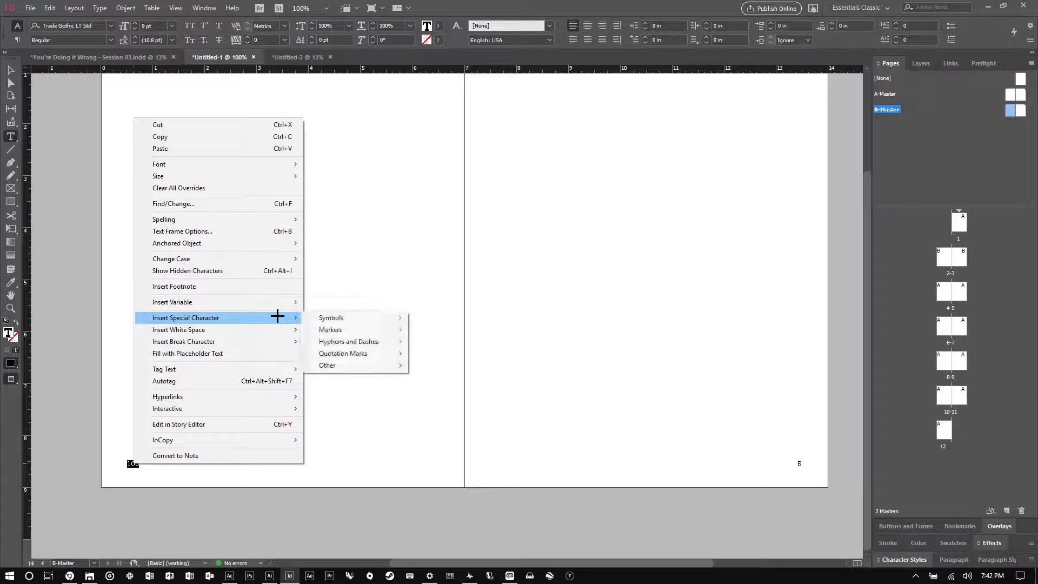
mouse_move(375, 330)
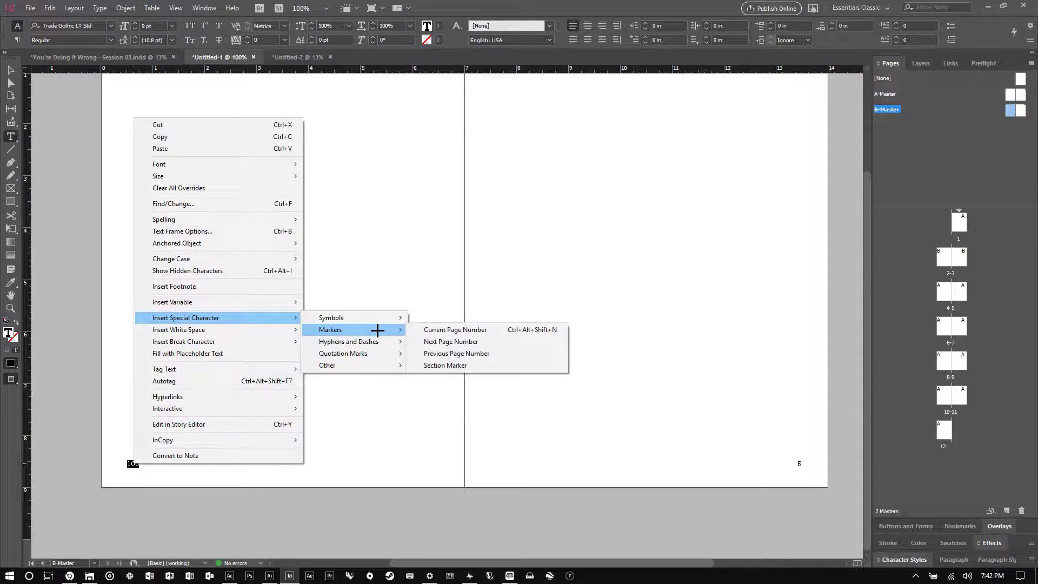
click(487, 331)
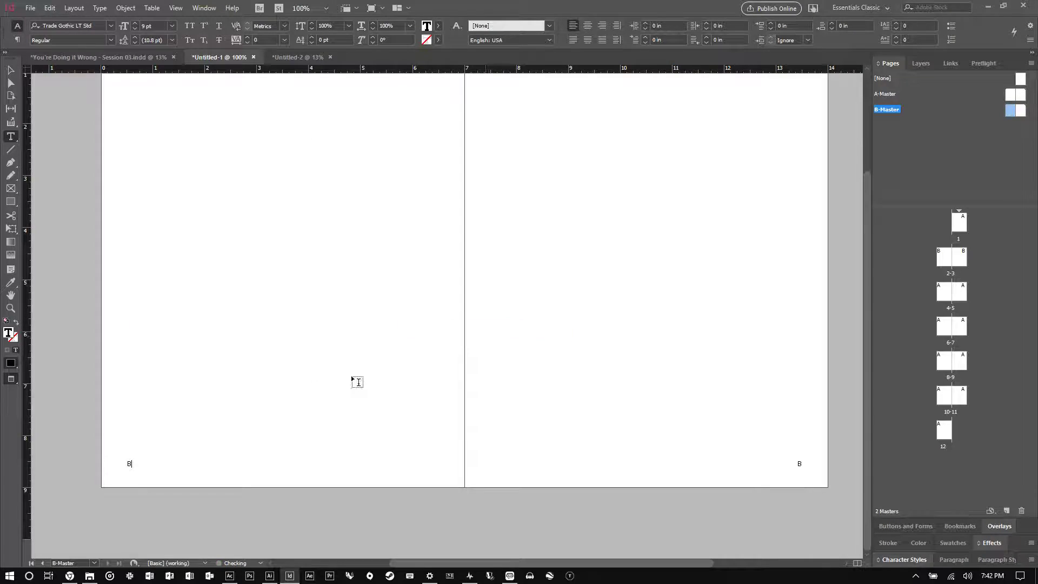
key(Escape)
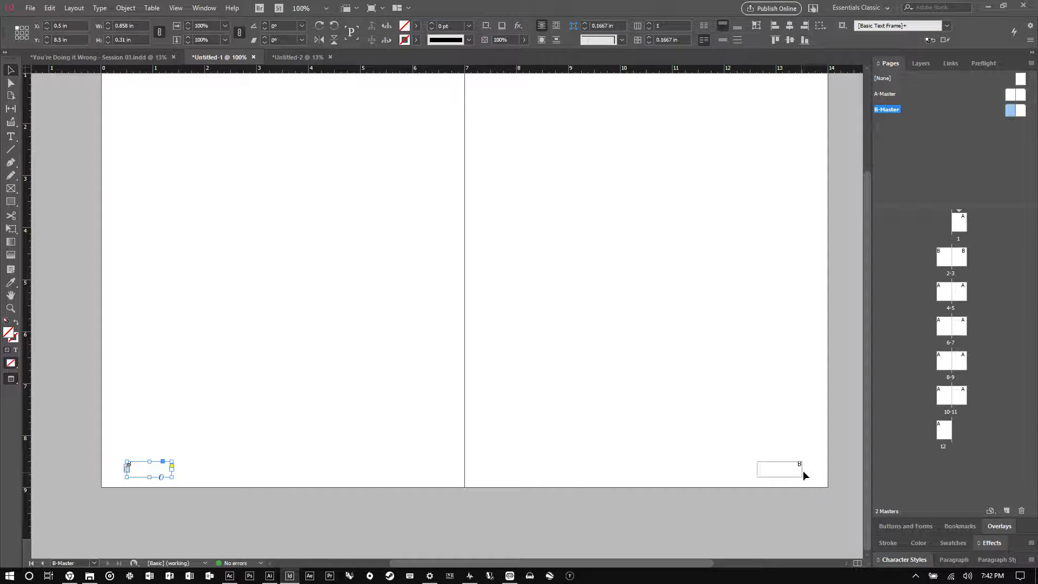
Open spread 2-3 and check the automatic page numbers in its bottom outer corners
click(889, 110)
double_click(957, 257)
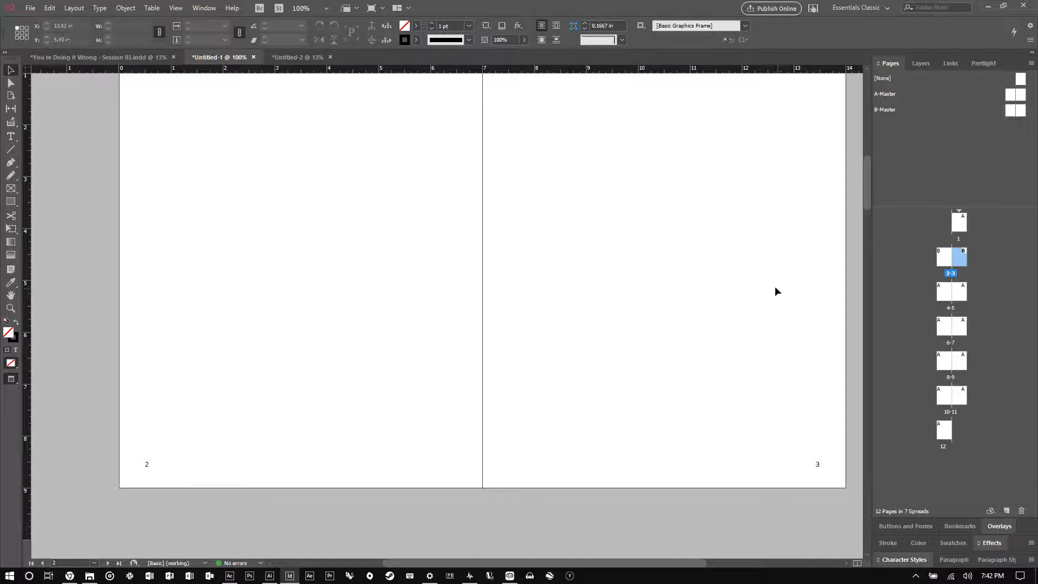
scroll(774, 286, up, 1)
scroll(767, 287, up, 1)
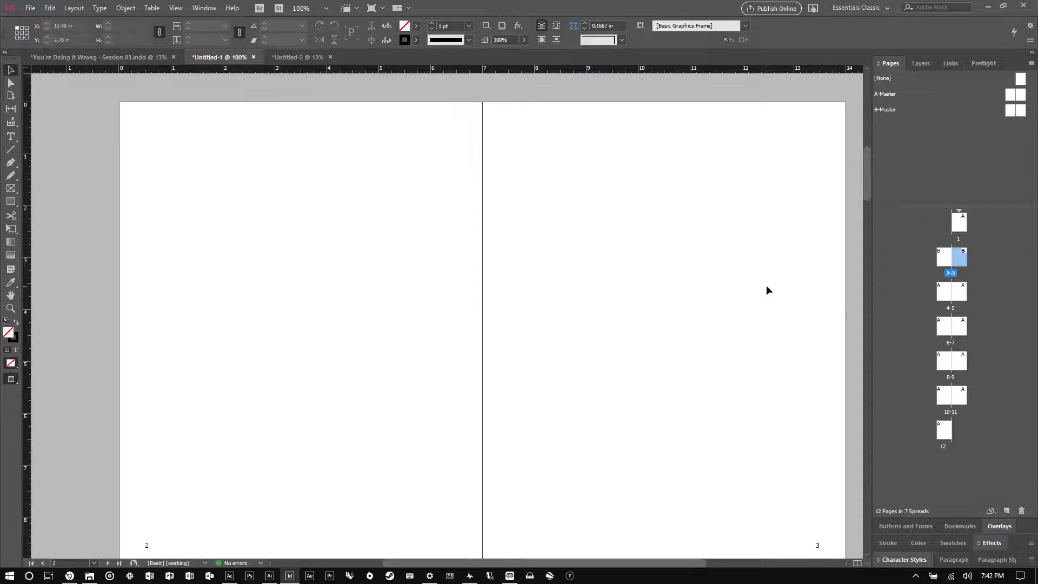
scroll(768, 287, down, 1)
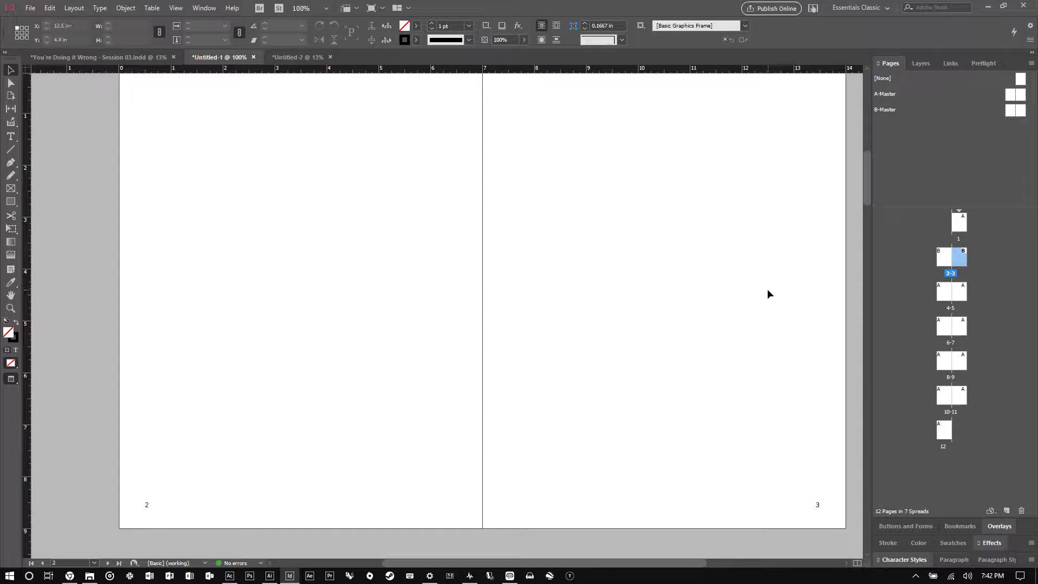
Switch to Chrome and open the Architecture | Landscape Architecture Portfolio from the author's issuu profile
click(70, 576)
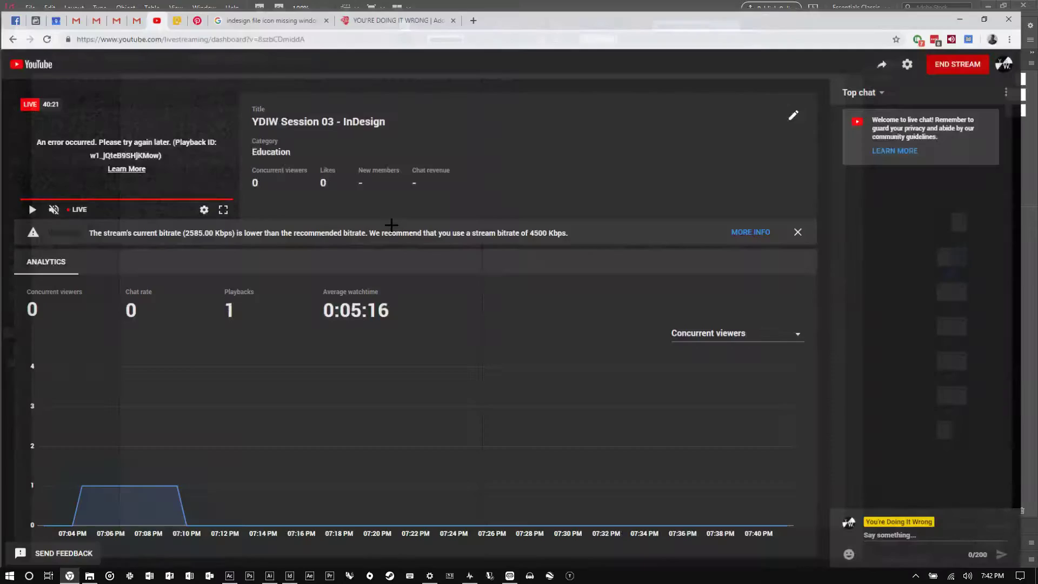
click(481, 9)
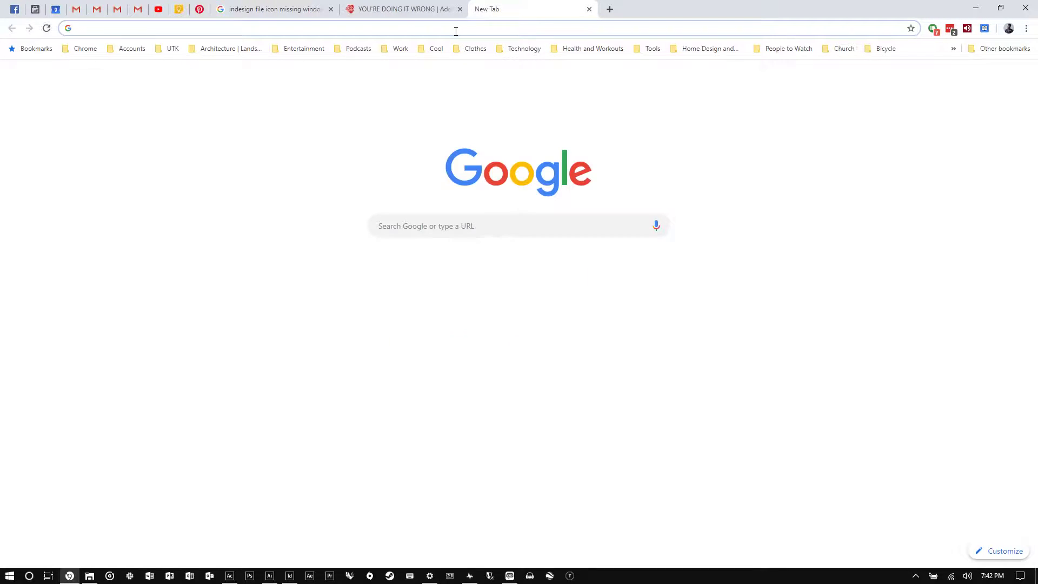
text(iss)
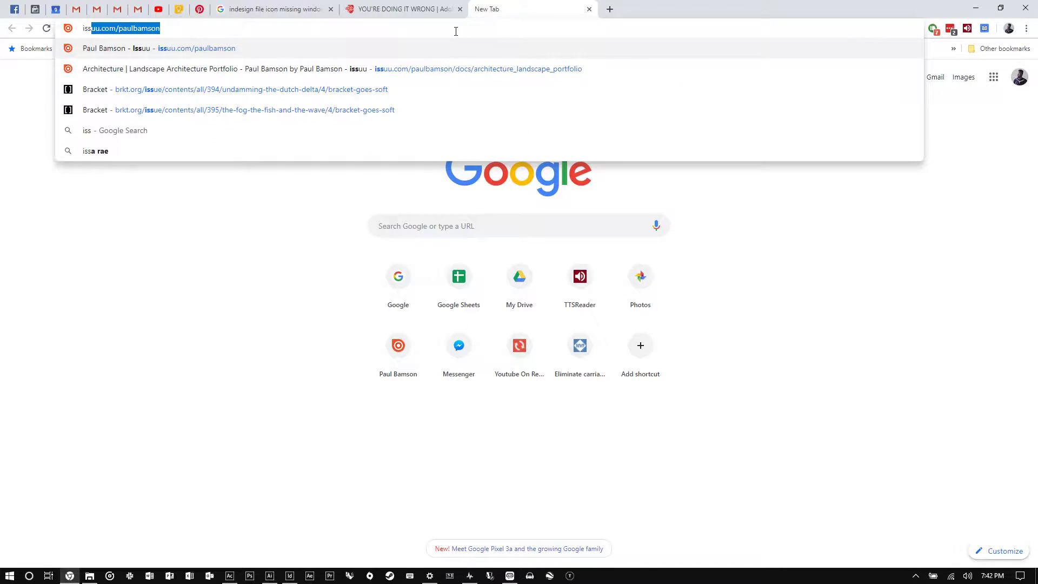
key(Return)
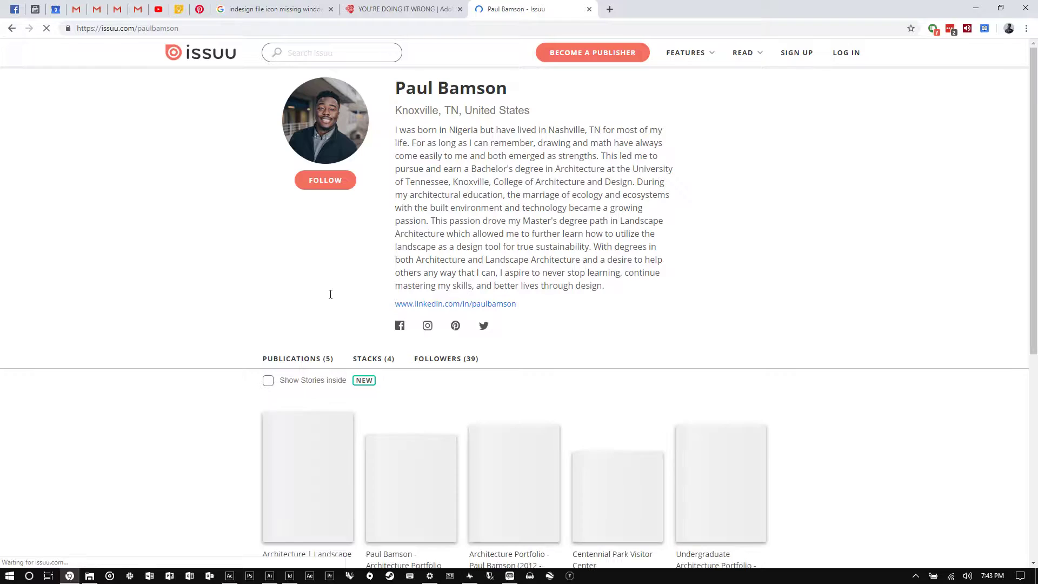
scroll(219, 280, down, 1)
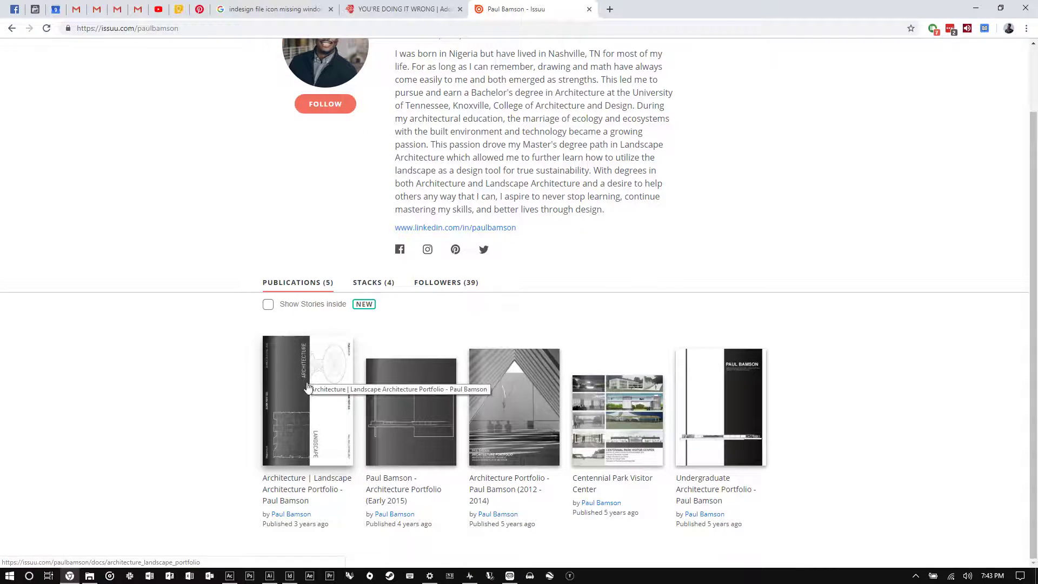
click(302, 373)
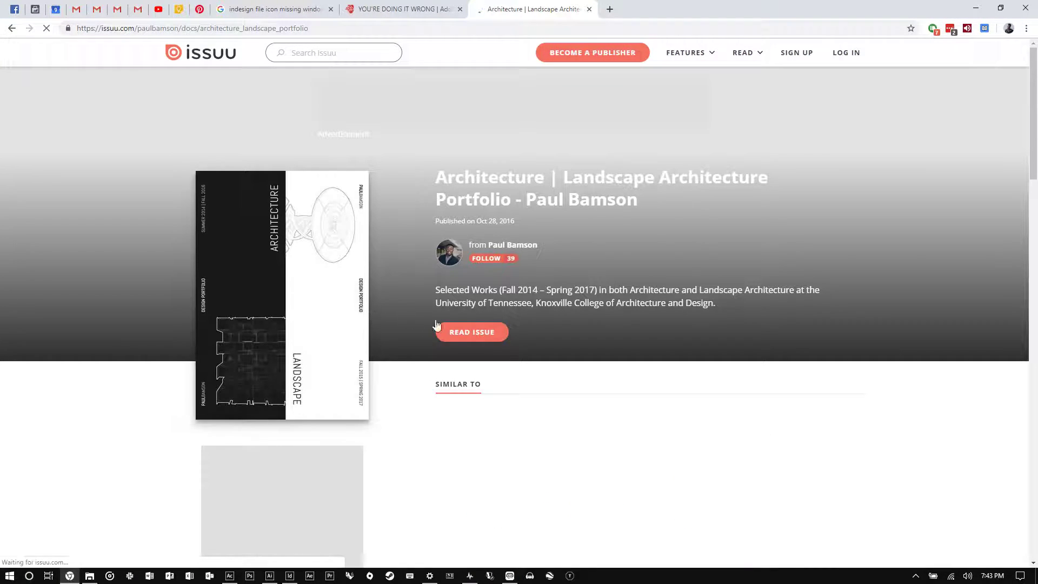
Page through the opening of the portfolio to spread 6-7 and show it in full screen
scroll(465, 325, down, 3)
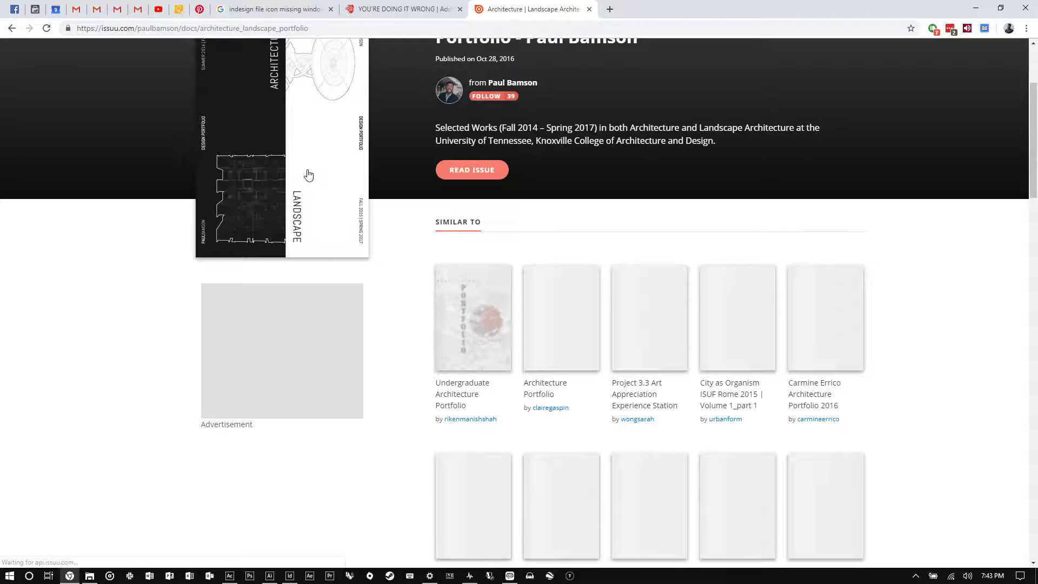
scroll(540, 189, down, 2)
scroll(540, 188, down, 9)
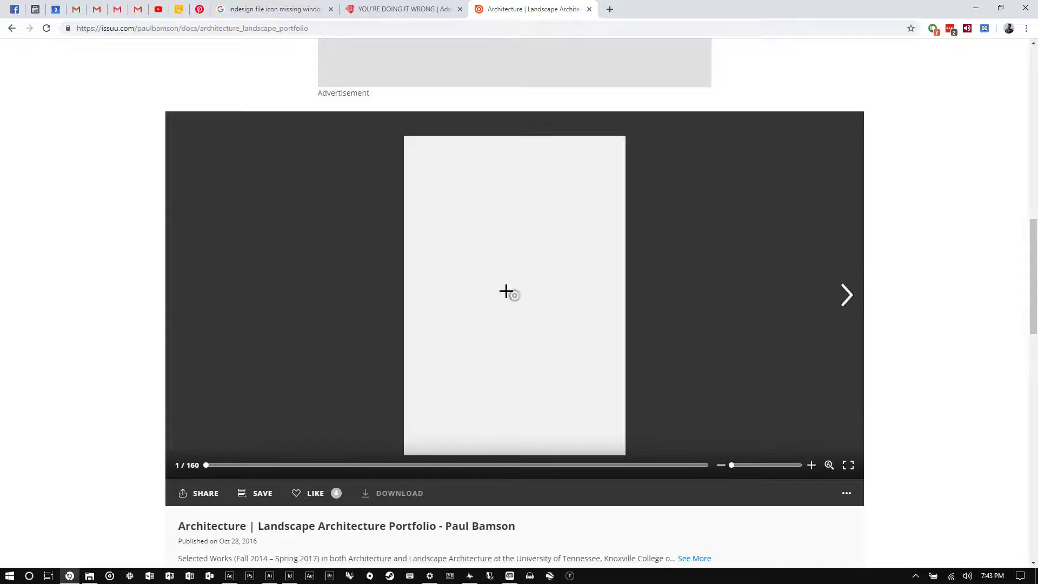
click(857, 296)
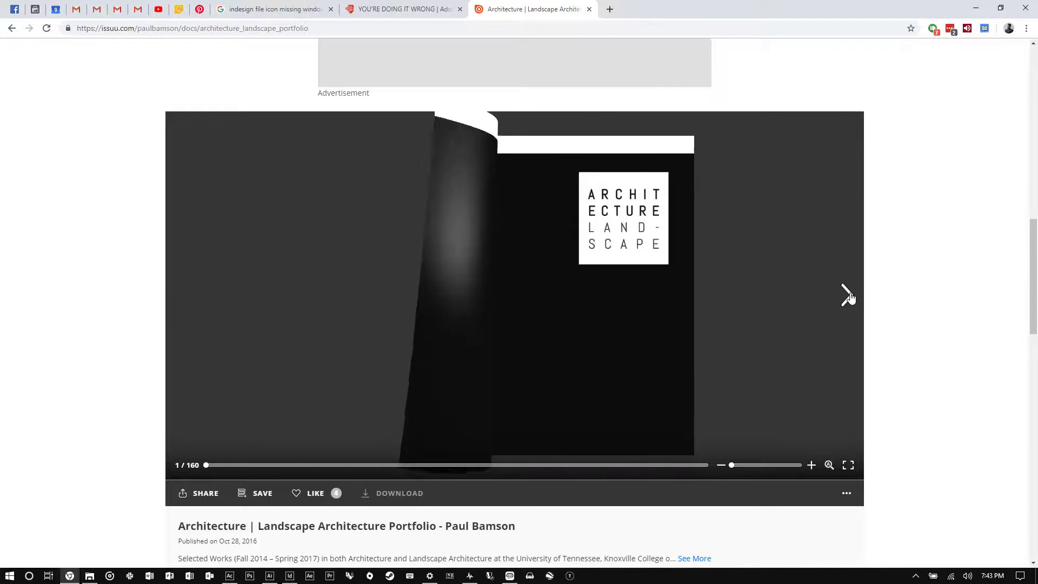
click(848, 306)
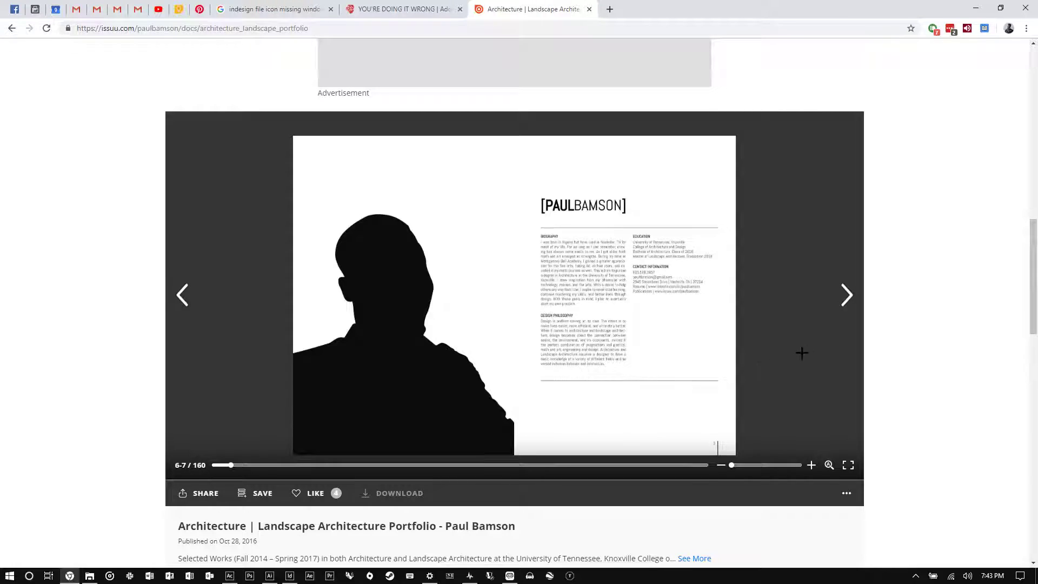
click(847, 465)
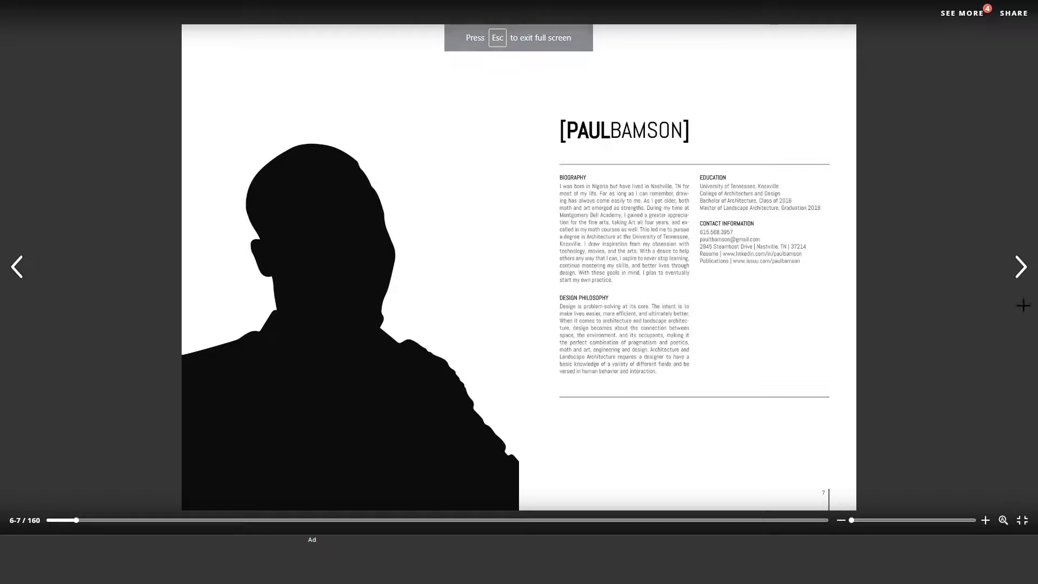
Examine the page numbers and headers on spreads 8-9 and 86-87, exit full screen, and return to InDesign
click(1029, 285)
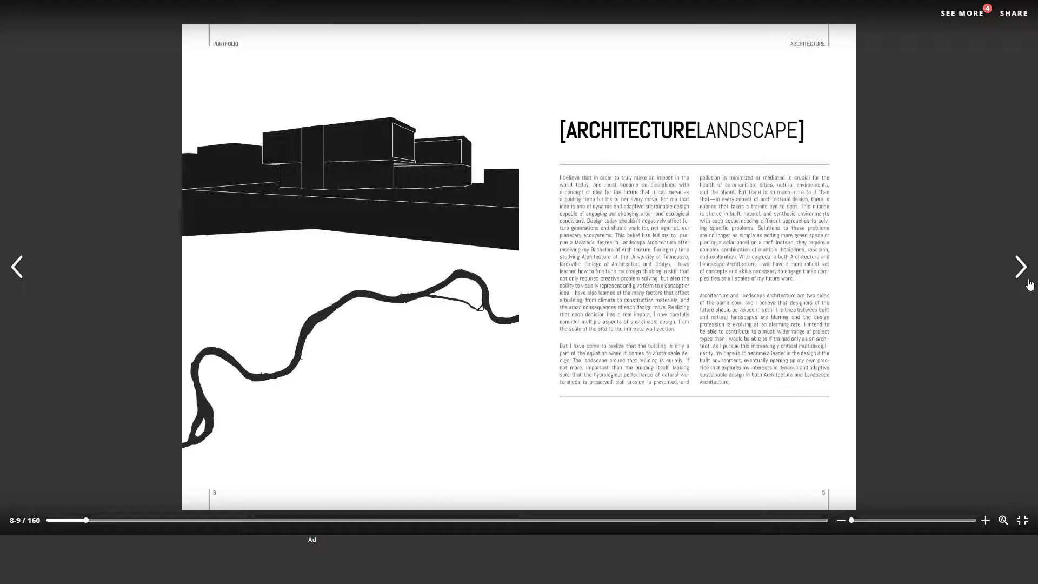
click(1029, 285)
click(17, 266)
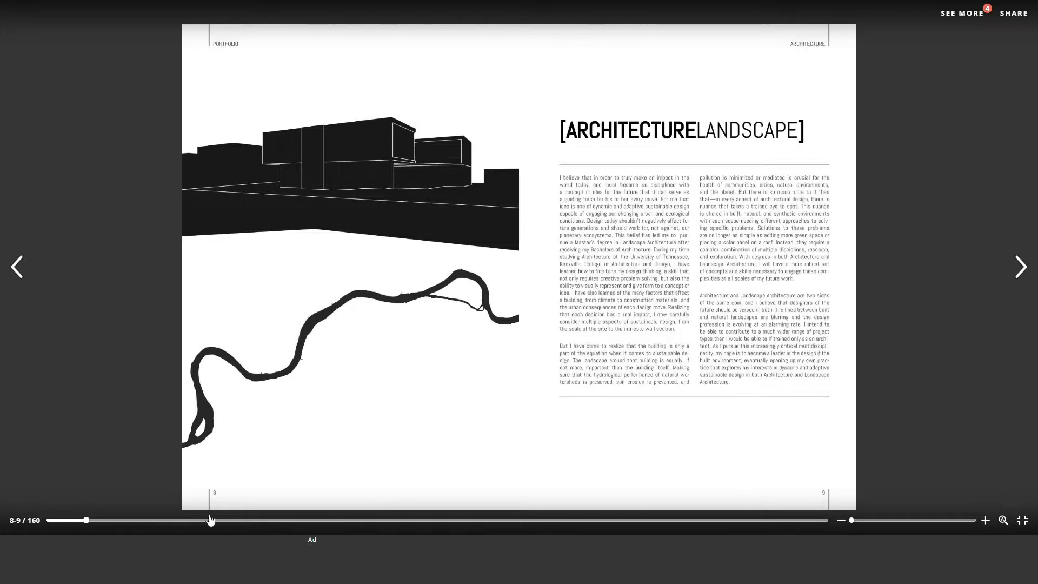
click(470, 521)
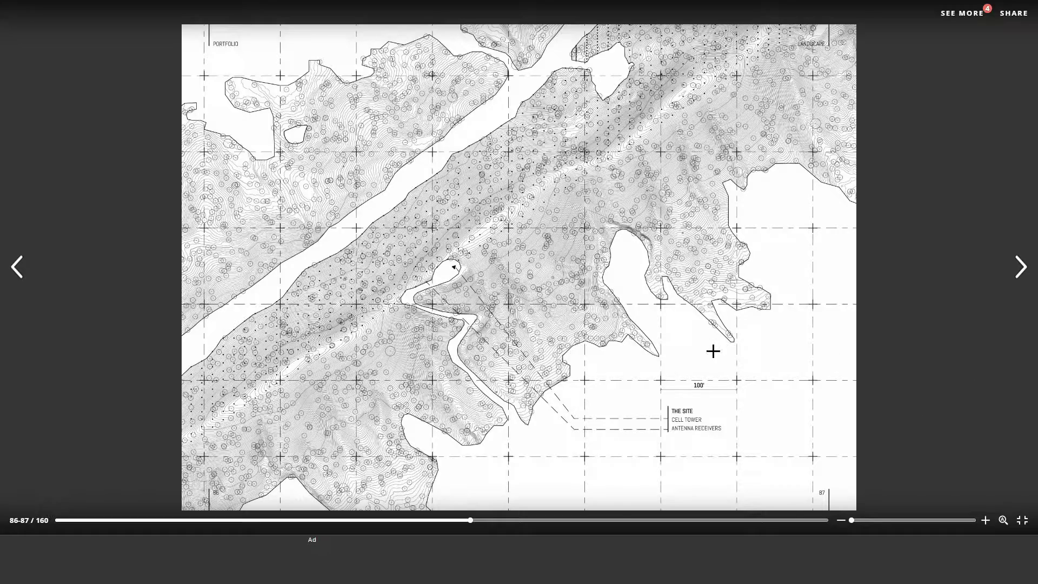
key(Escape)
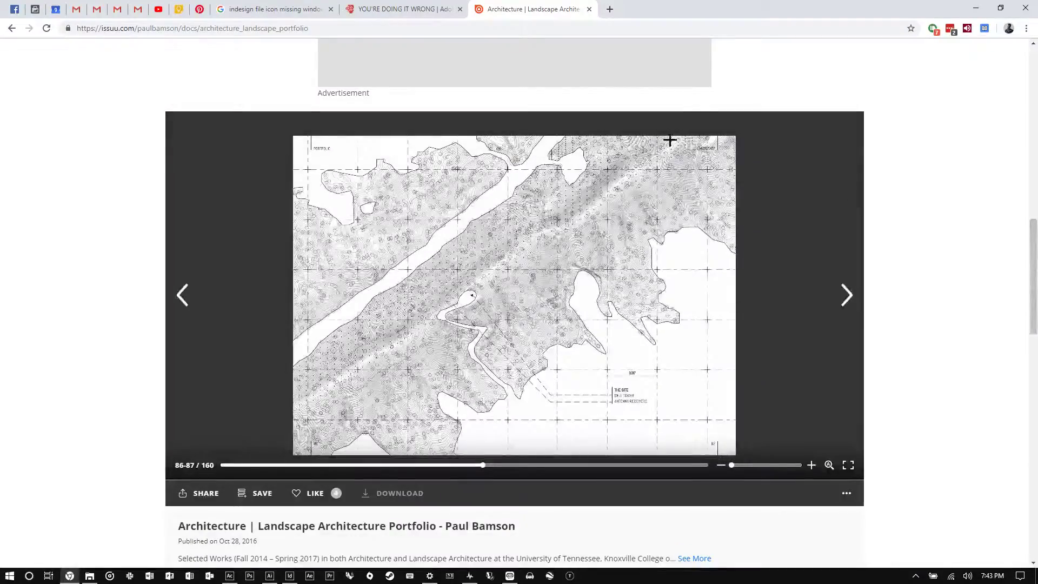
click(969, 6)
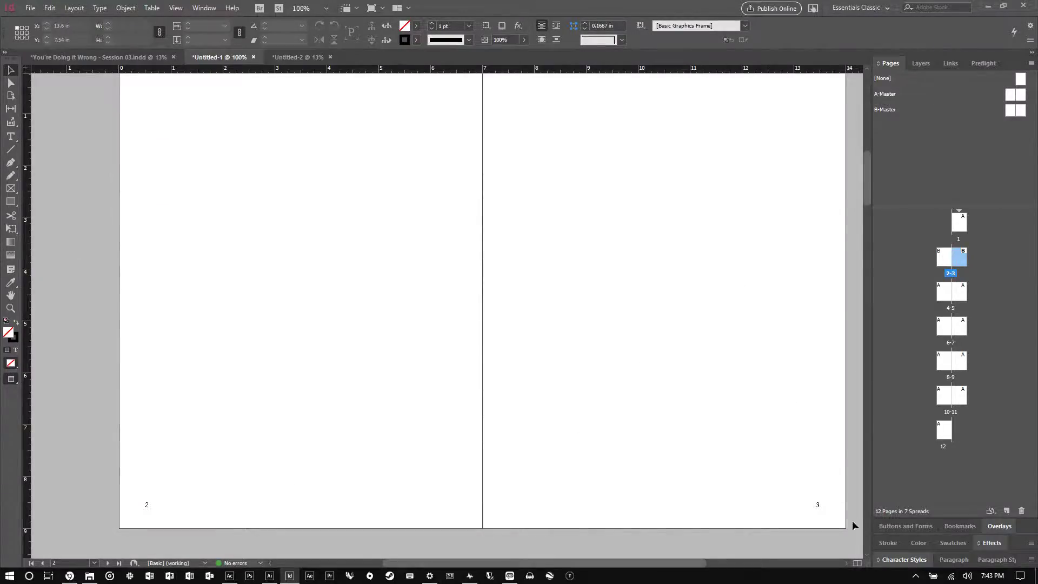
Draw a thin vertical rectangle about 0.04 by 0.5 in beside the page number on page 3, reaching the page's lower edge
click(11, 201)
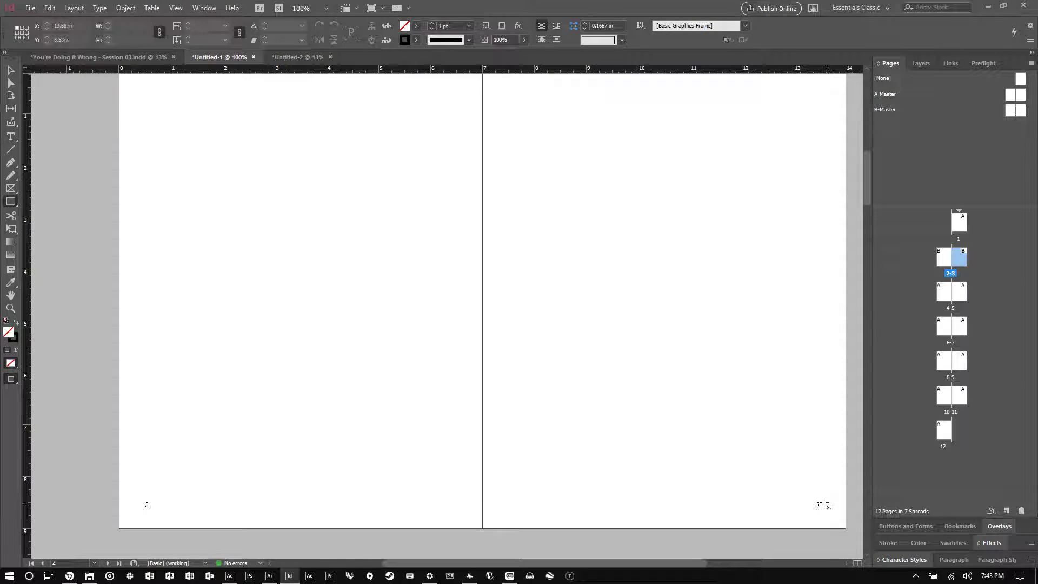
drag(825, 502, 827, 528)
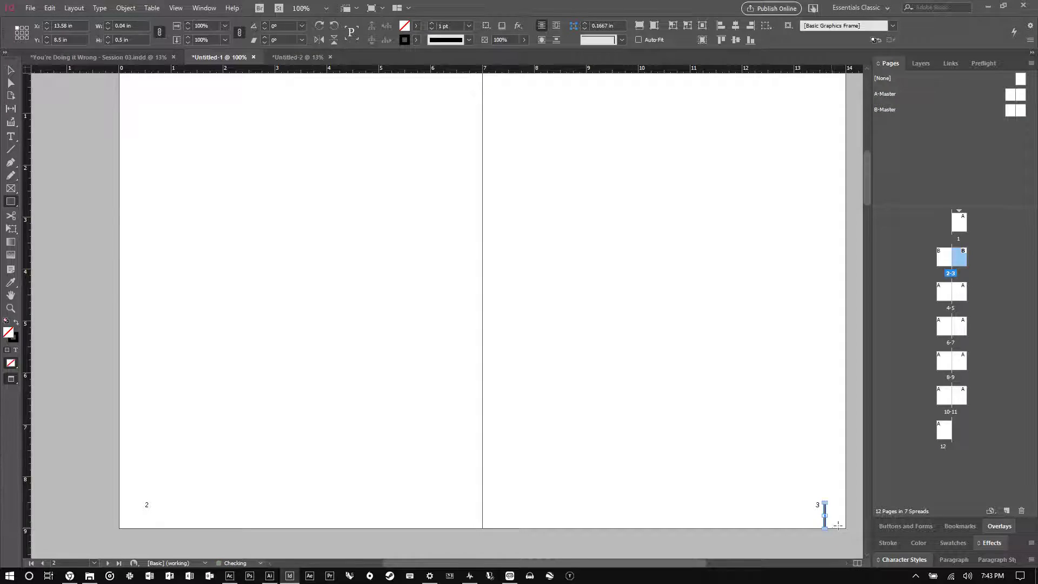
Draw a rectangle about 0.61 by 0.13 in over the right-hand page number marker on B-Master, filled black without a stroke
double_click(1016, 110)
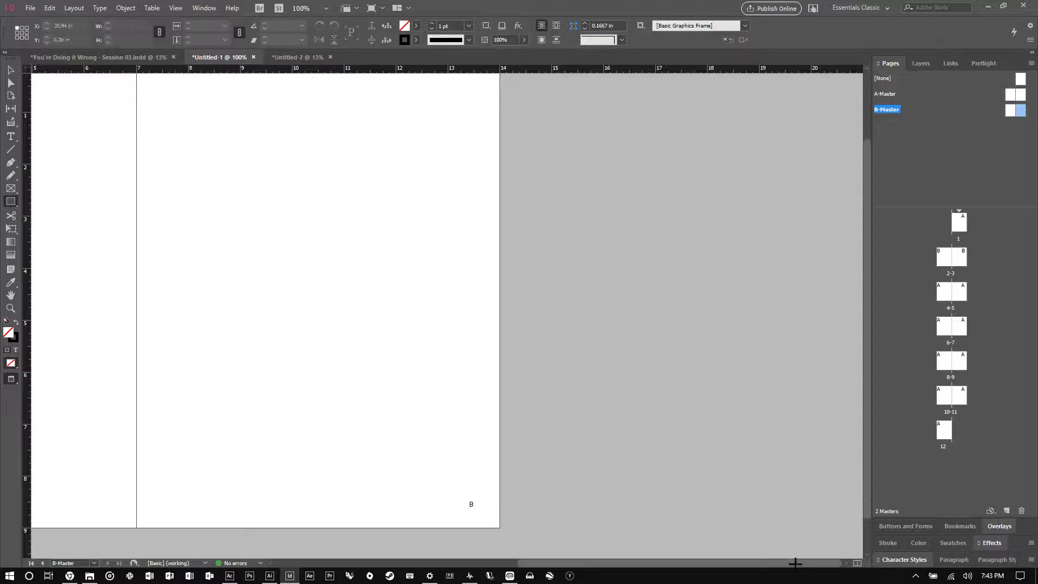
scroll(457, 512, up, 5)
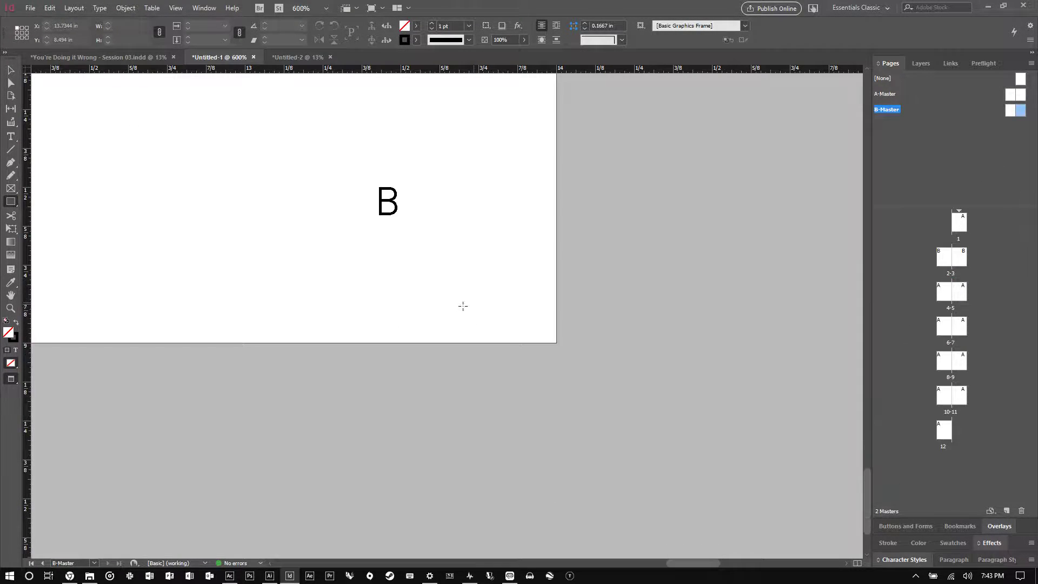
mouse_move(362, 179)
mouse_down()
mouse_move(527, 238)
mouse_move(559, 226)
mouse_up()
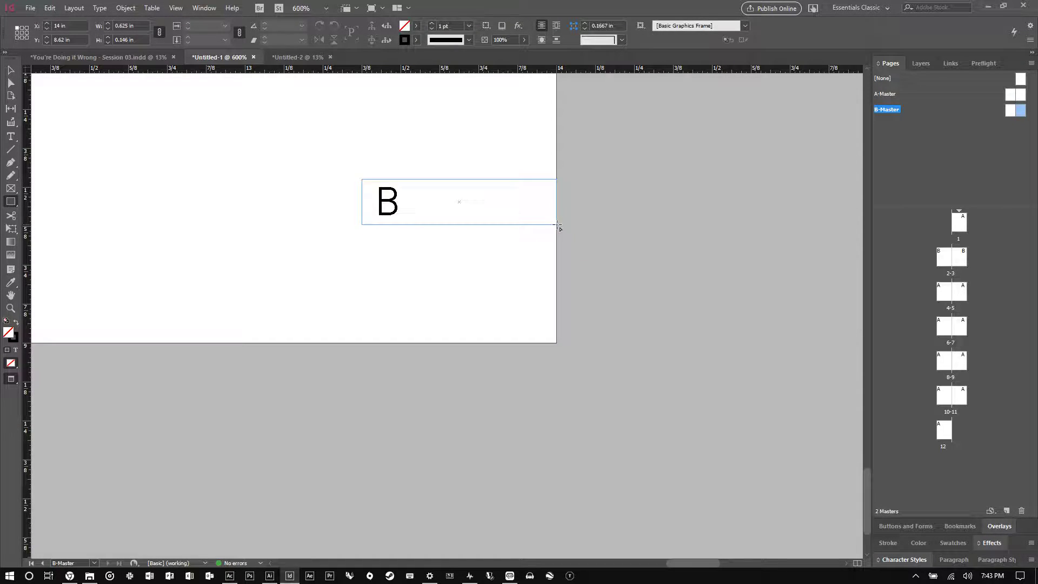
click(16, 321)
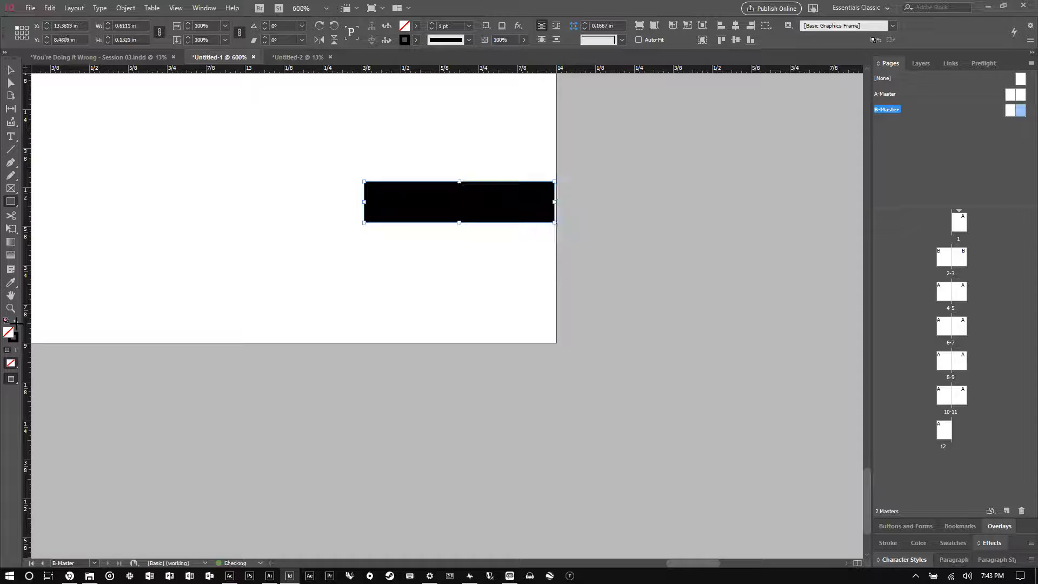
Send the black rectangle on B-Master to the back, behind the page number marker
click(10, 70)
right_click(474, 209)
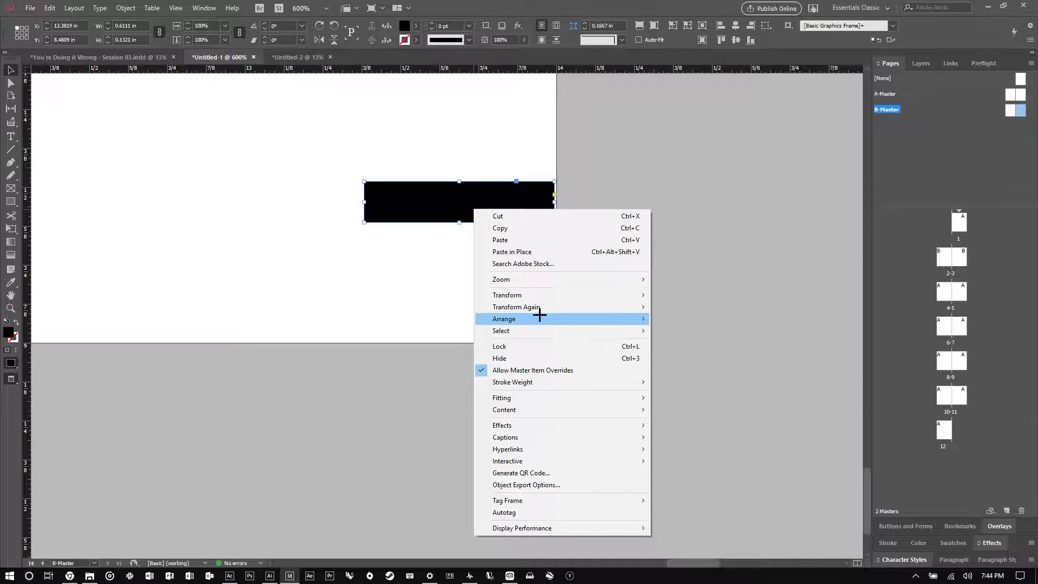
mouse_move(548, 317)
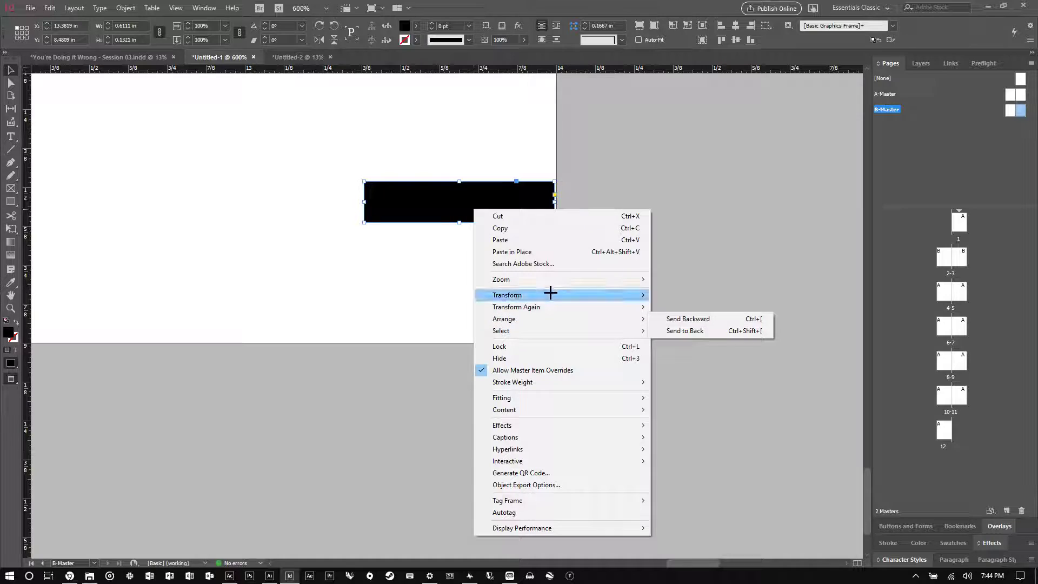
mouse_move(550, 296)
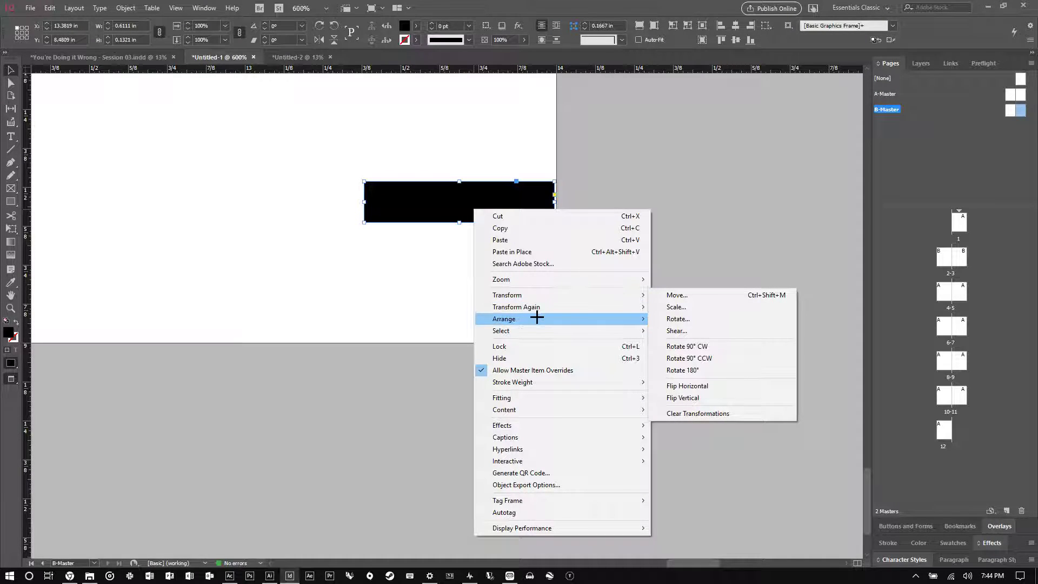
mouse_move(588, 319)
click(680, 330)
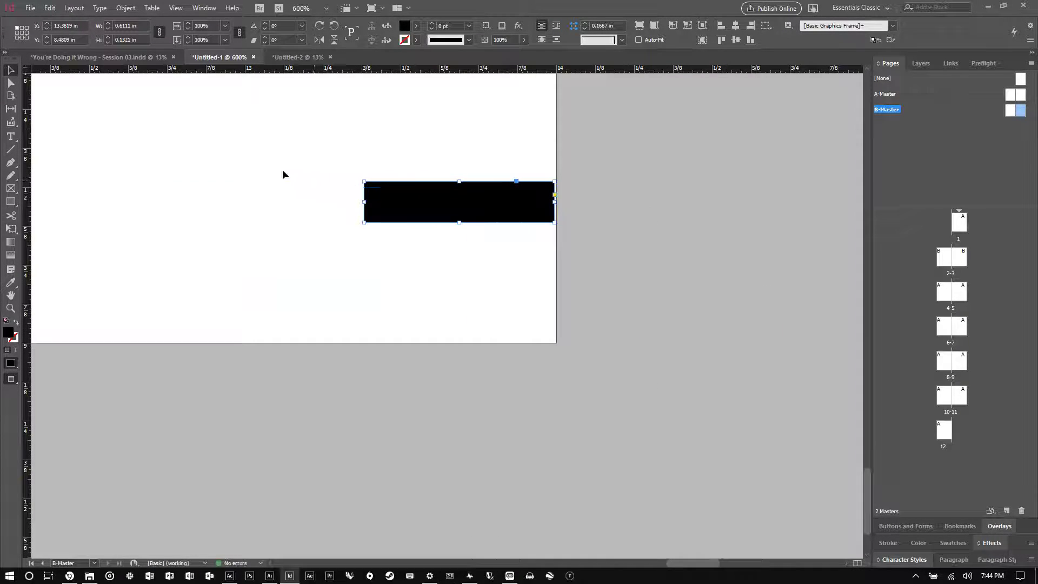
Change the colour of the page number marker on B-Master's right page to white
click(343, 207)
double_click(389, 214)
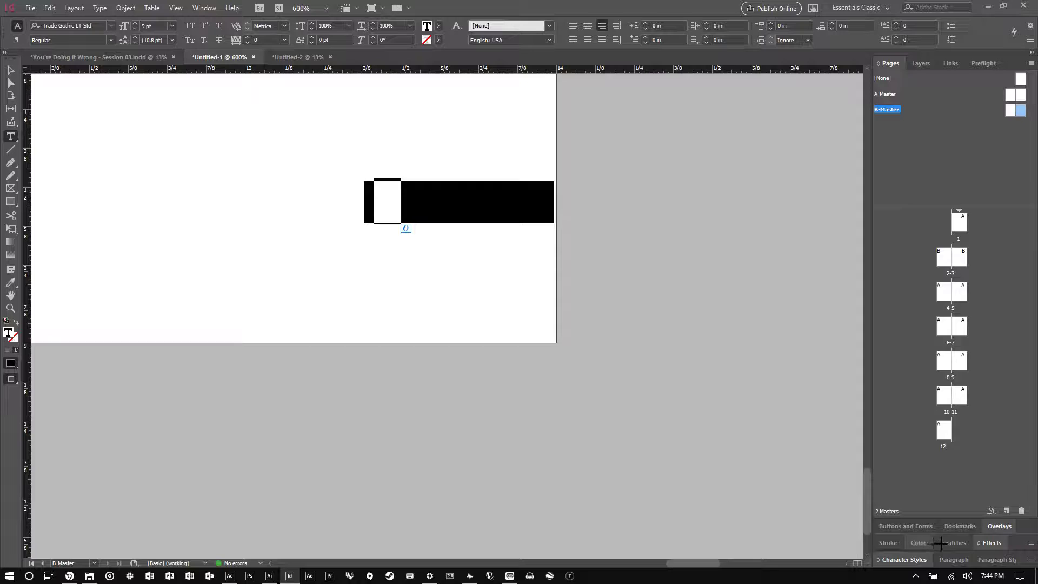
click(919, 543)
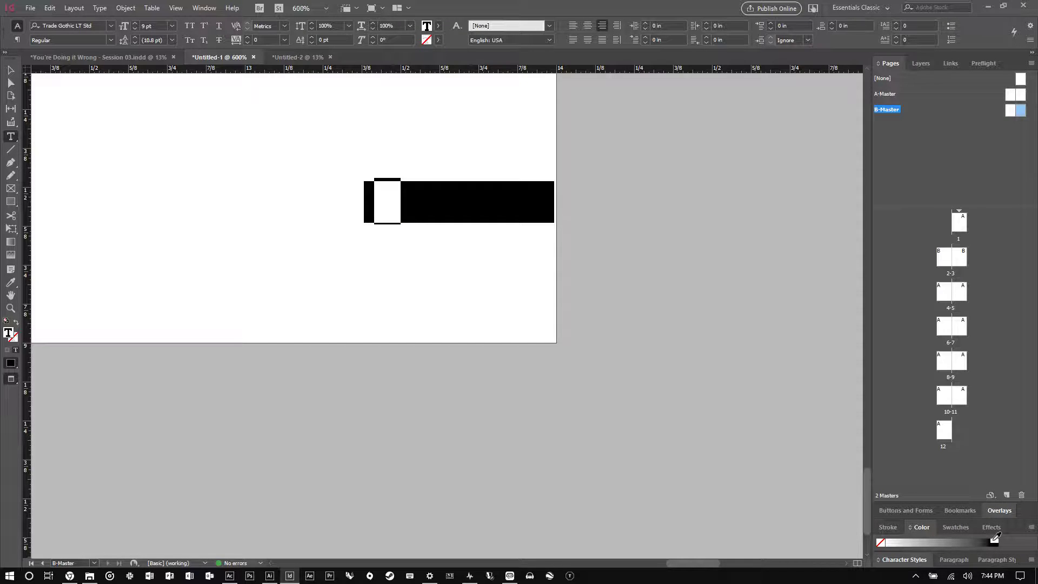
click(995, 541)
key(Escape)
click(725, 327)
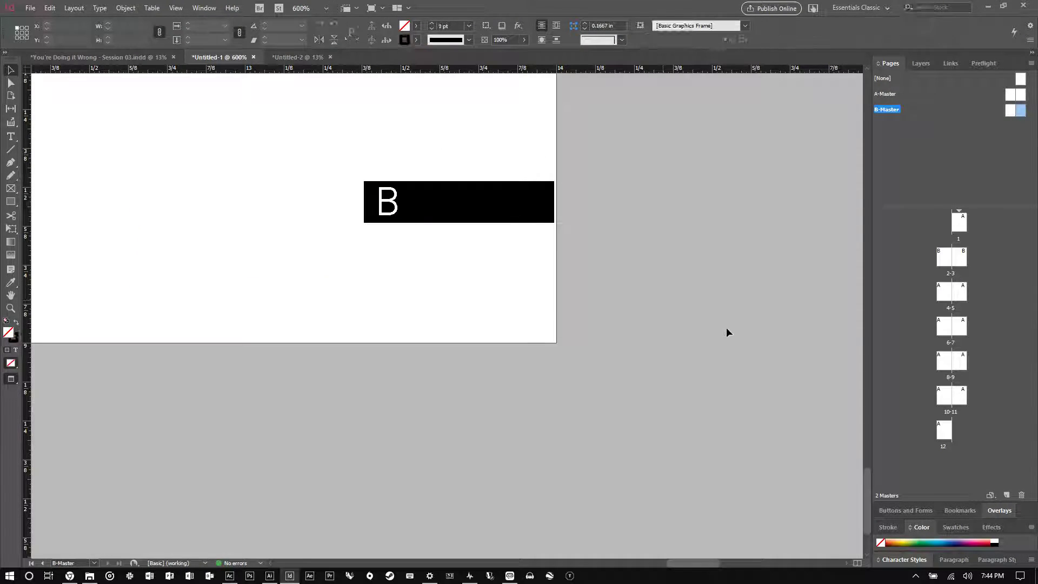
Extend the black rectangle to the page's outer edge and increase its height symmetrically to about 0.16 in
key(ctrl+1)
key(ctrl+alt+0)
scroll(627, 475, up, 6)
click(618, 451)
drag(647, 436, 648, 436)
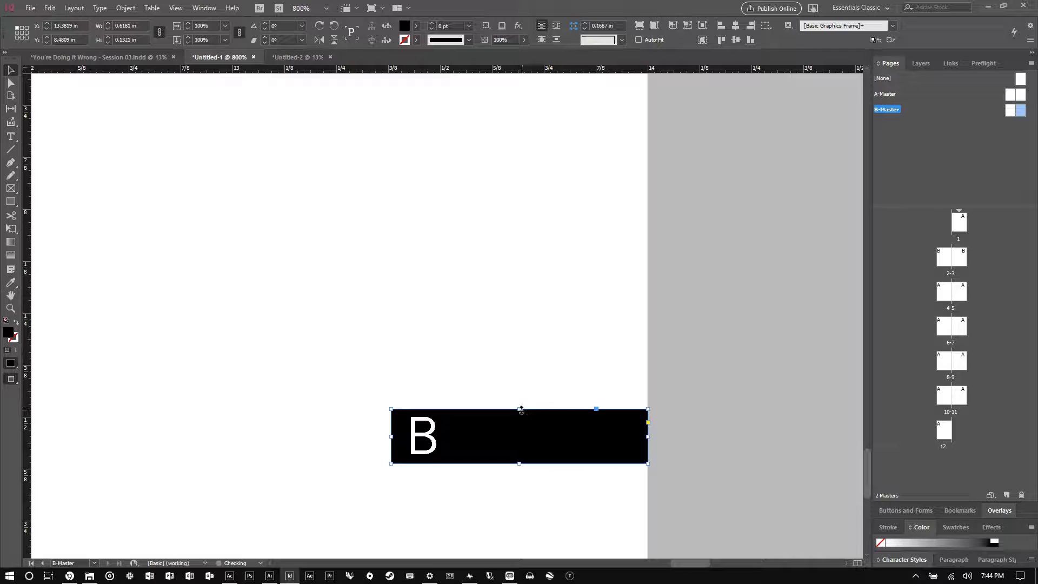
drag(519, 406, 520, 400)
click(556, 358)
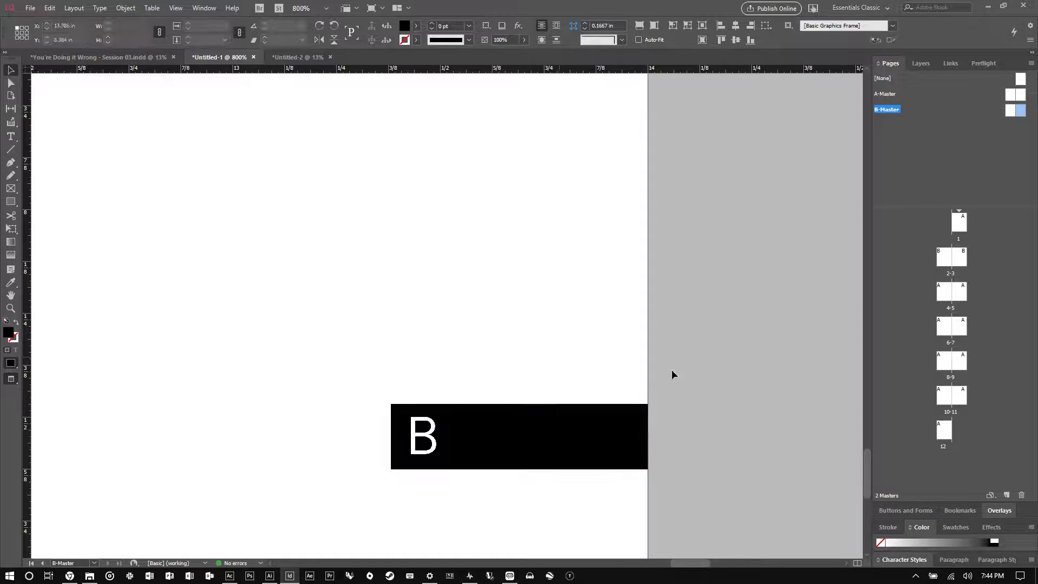
Try enlarging the black rectangle to about 0.24 in tall around the page number marker, and undo the resizing
scroll(763, 371, down, 1)
scroll(708, 419, down, 2)
scroll(691, 383, up, 3)
click(656, 344)
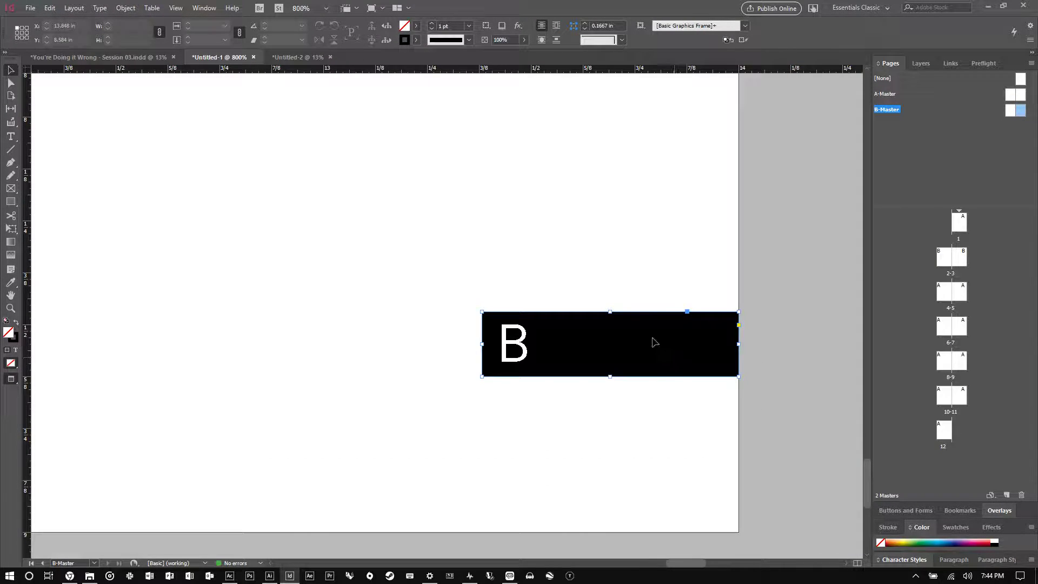
mouse_move(611, 310)
mouse_down()
mouse_move(617, 258)
mouse_move(618, 294)
mouse_up()
drag(739, 378, 740, 393)
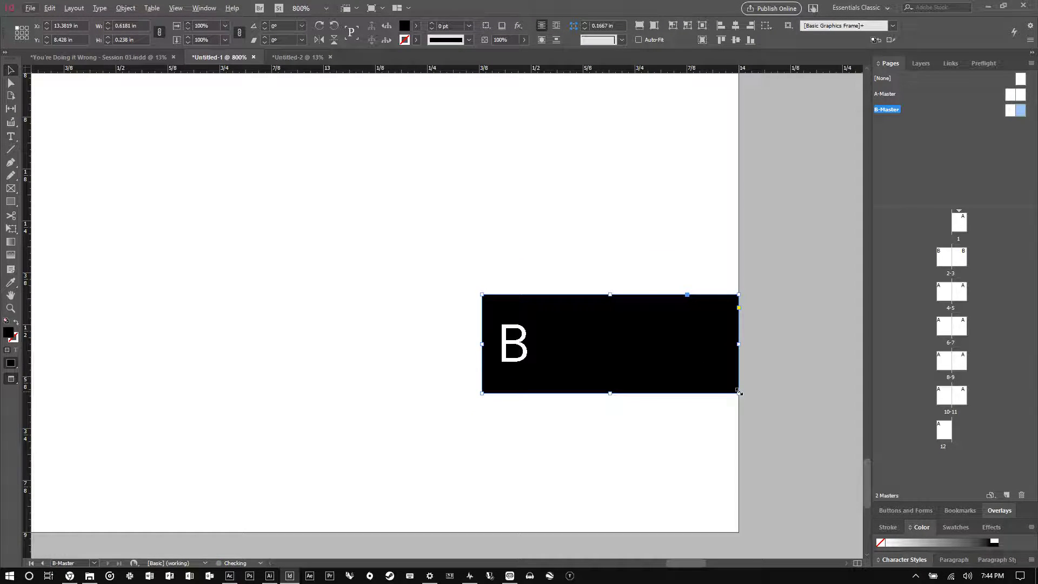
key(ctrl+z)
key(ctrl+z)
scroll(805, 368, down, 5)
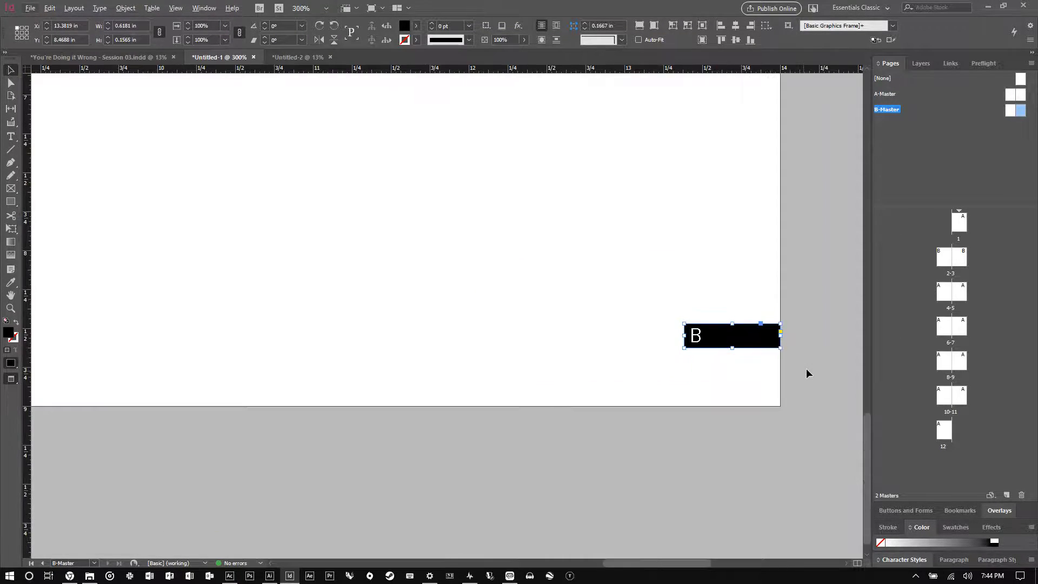
key(ctrl+z)
scroll(805, 413, down, 2)
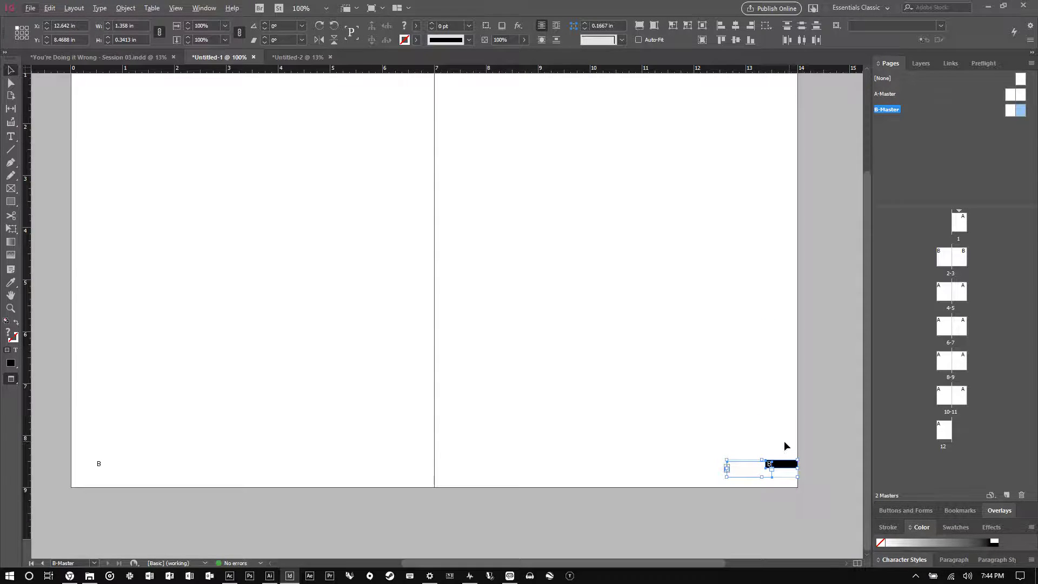
Duplicate the black rectangle on B-Master's right page and place the copy at the left page's outer edge, behind the page number marker
click(781, 463)
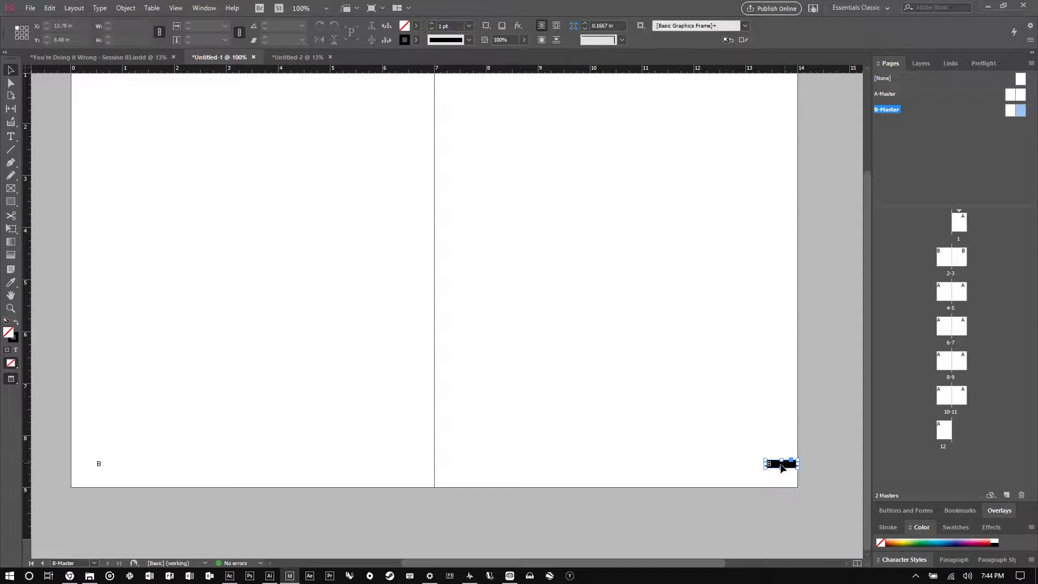
drag(781, 464, 84, 467)
scroll(70, 469, up, 8)
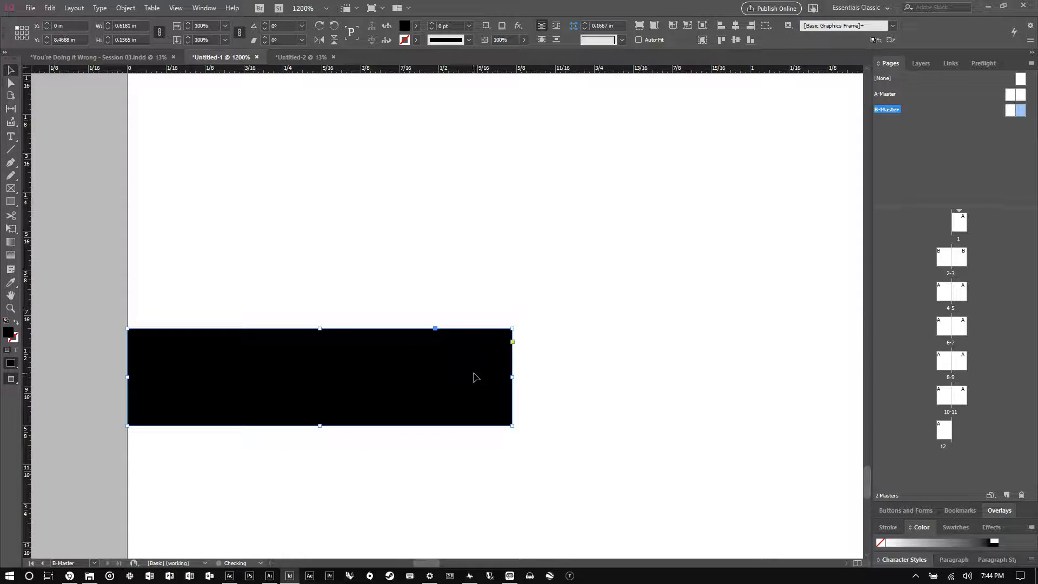
Change the colour of the page number marker on B-Master's left page to white
double_click(575, 378)
key(ctrl+a)
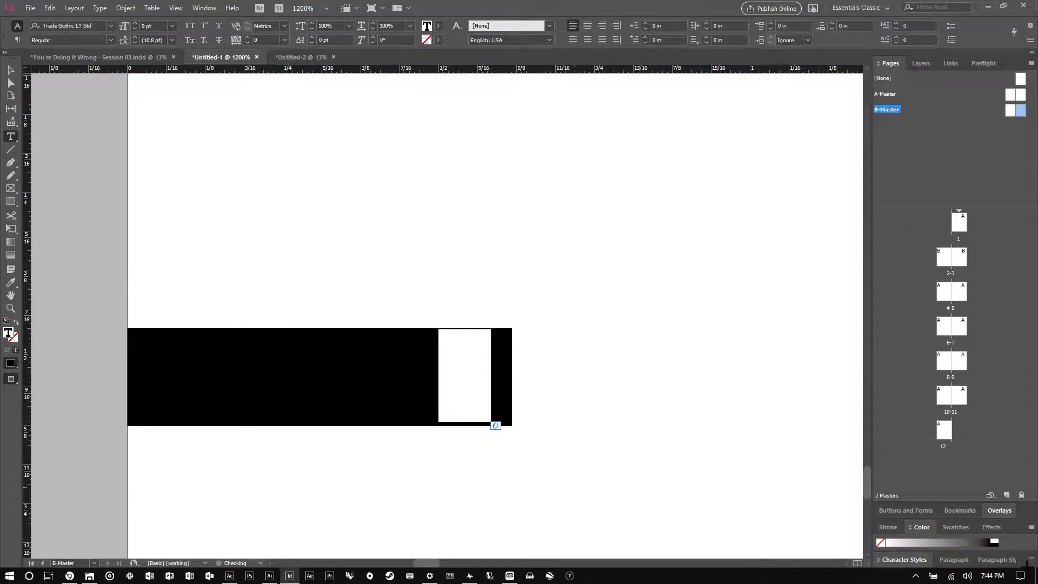
click(994, 540)
click(11, 69)
click(228, 143)
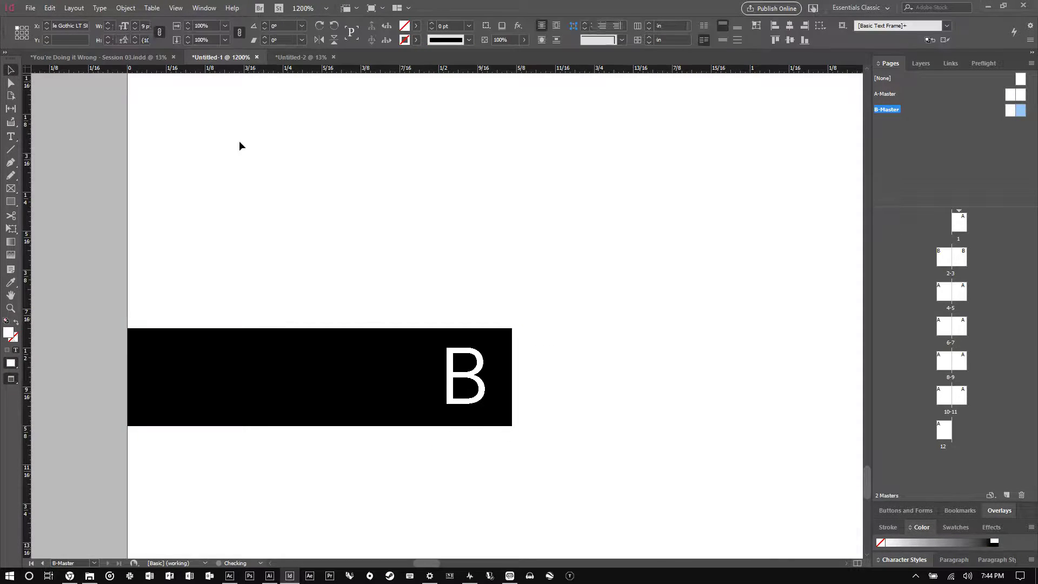
scroll(184, 373, down, 8)
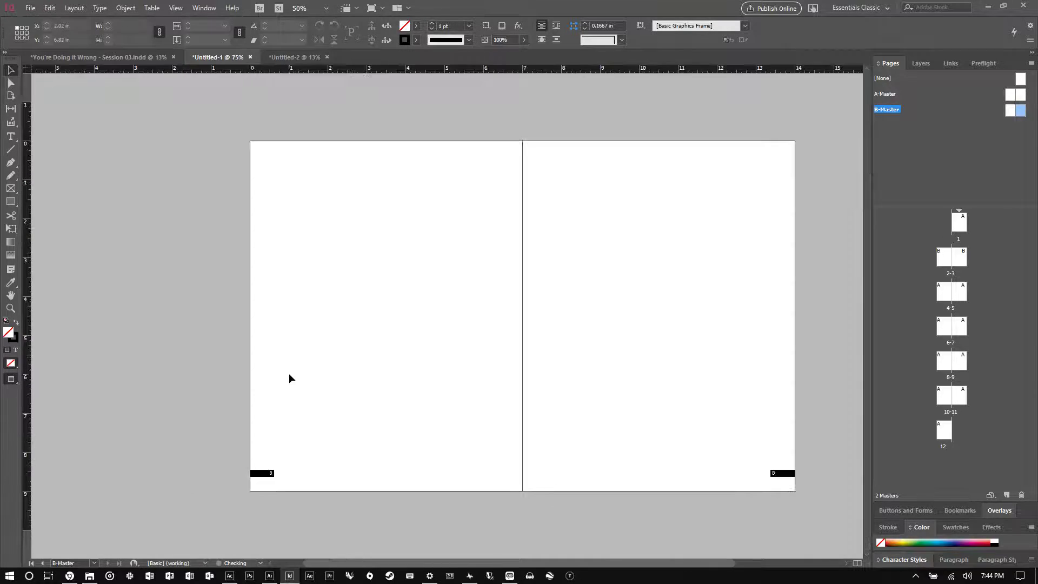
scroll(588, 428, down, 1)
scroll(537, 418, up, 1)
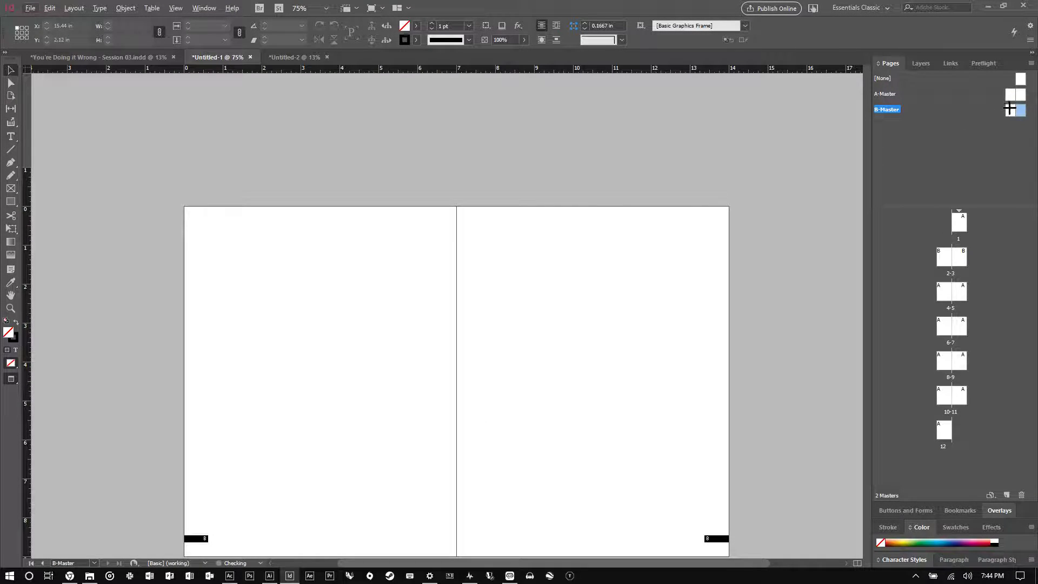
Duplicate the B-Master spread as a new master
drag(1010, 108, 1010, 108)
right_click(1009, 110)
click(919, 130)
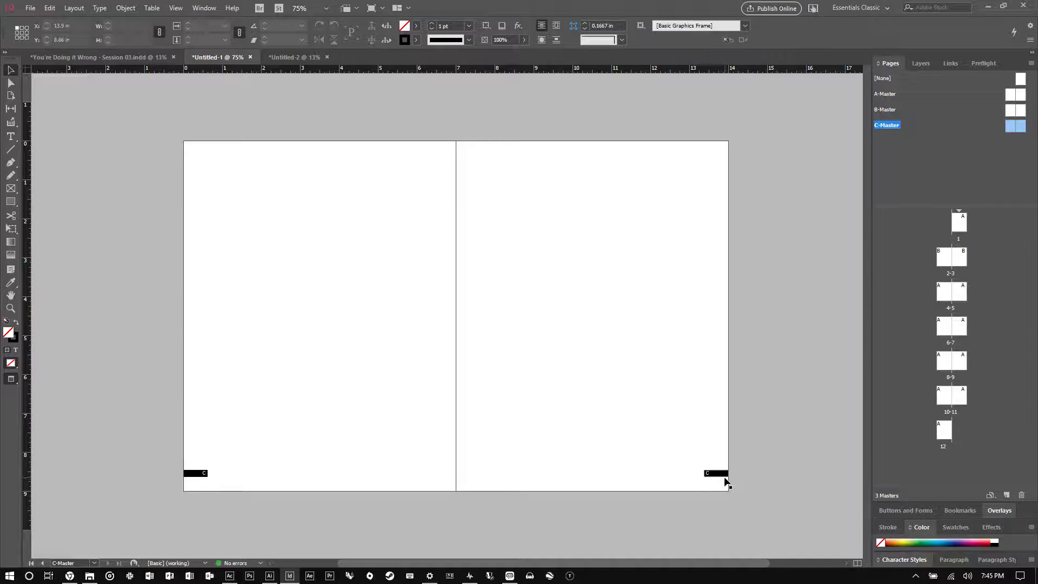
On C-Master's right page, make the page number marker black and the rectangle behind it white
scroll(716, 494, up, 5)
scroll(656, 468, up, 1)
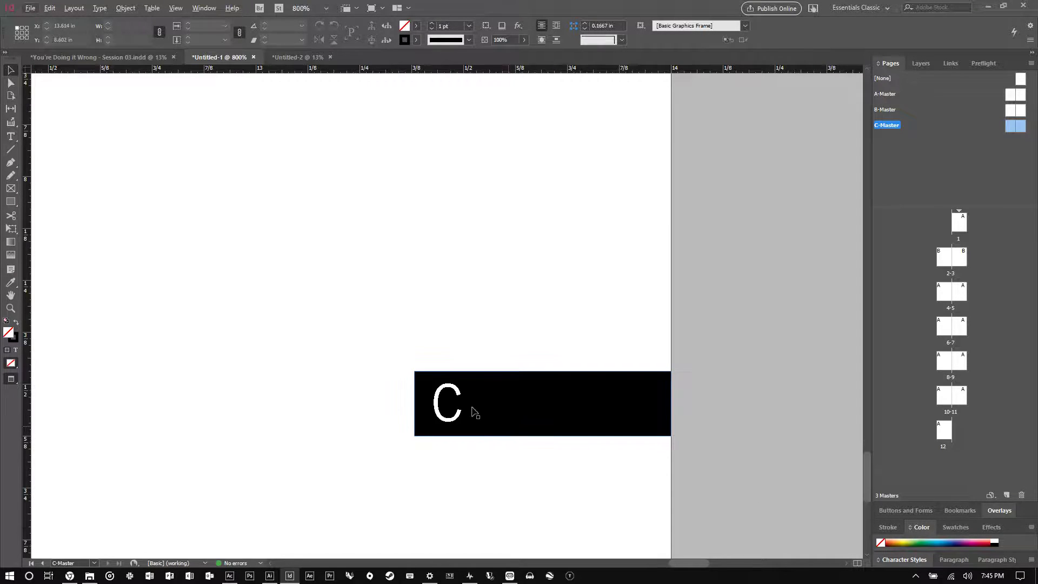
click(390, 408)
double_click(389, 408)
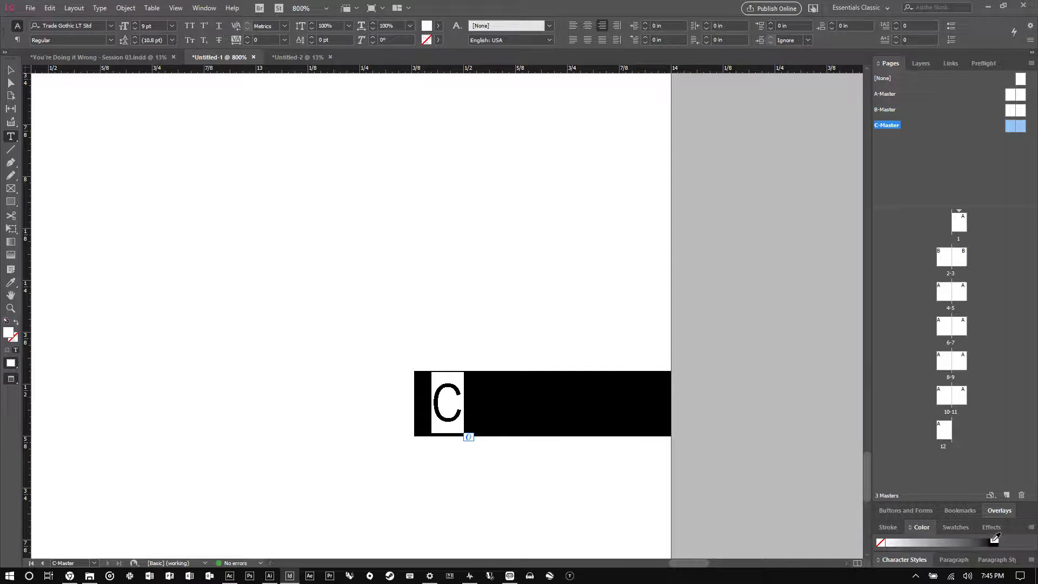
click(994, 539)
click(10, 72)
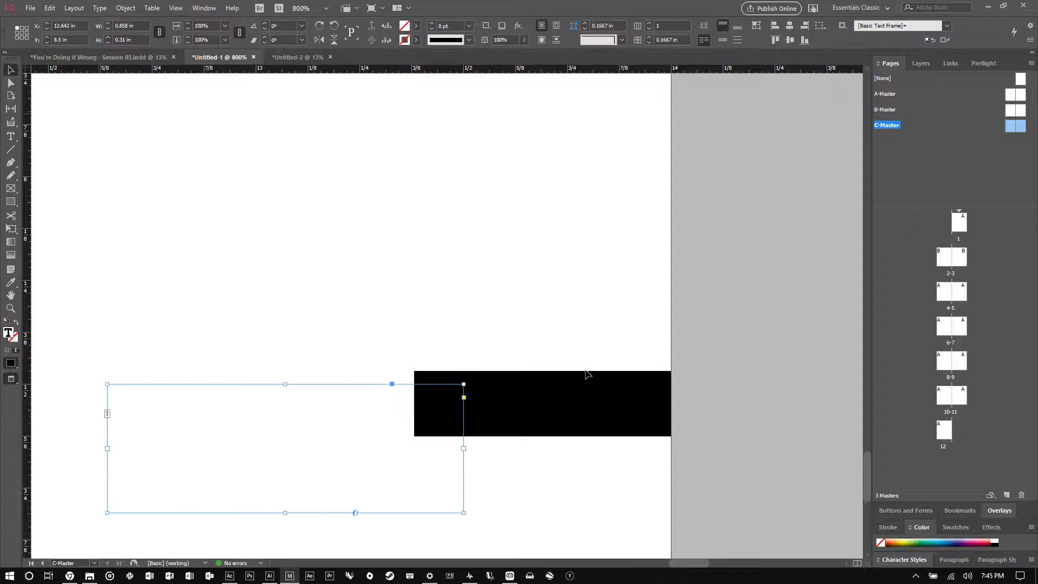
click(551, 398)
click(995, 539)
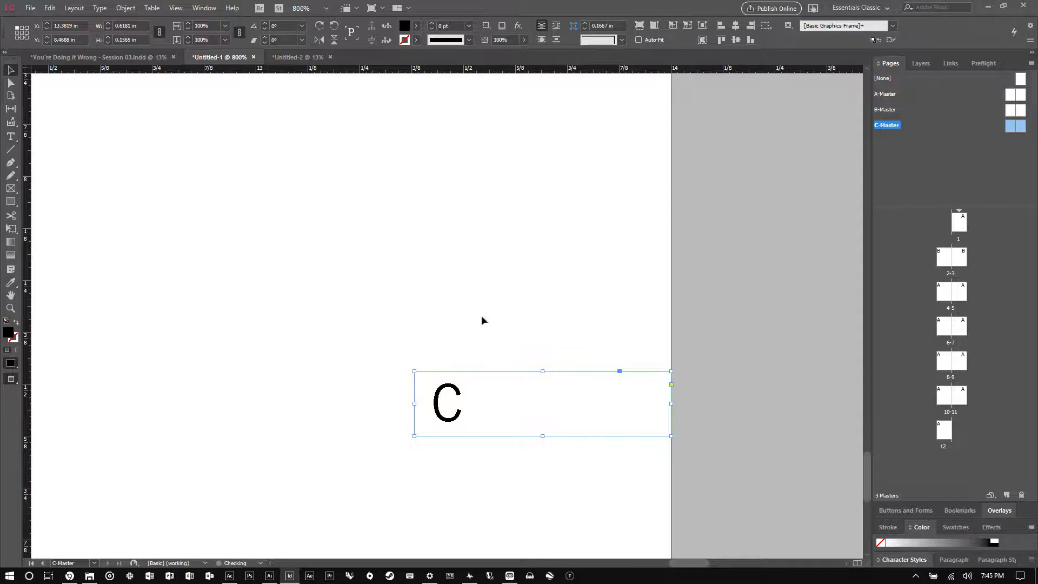
On C-Master's left page, make the rectangle white and the page number marker black
scroll(777, 314, down, 5)
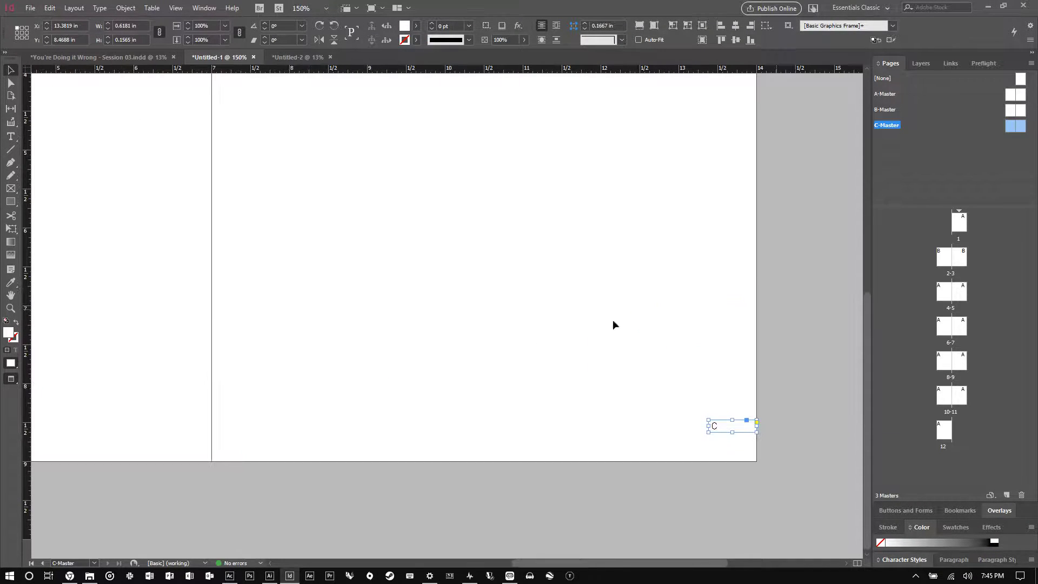
scroll(628, 319, left, 10)
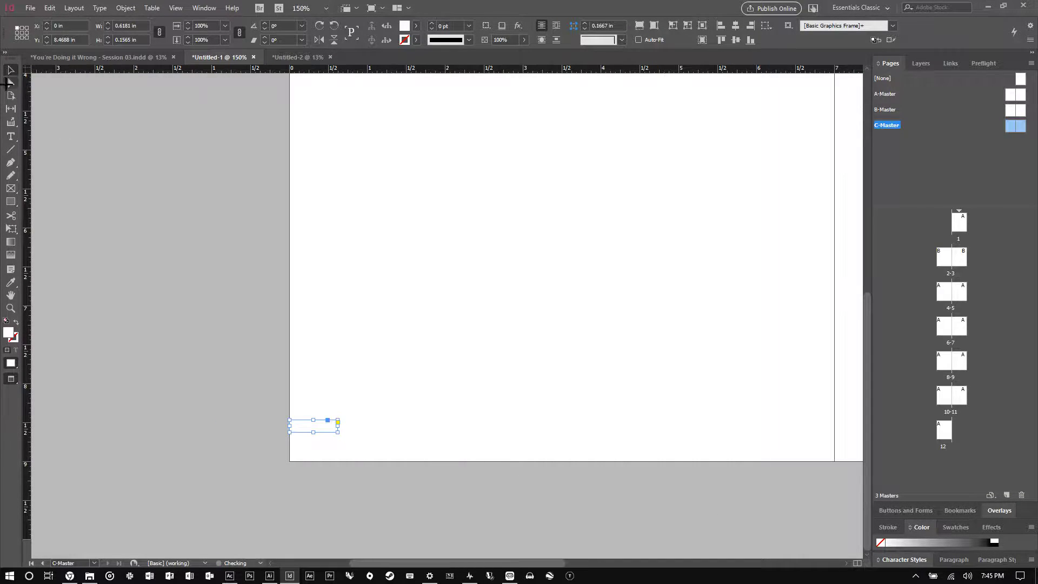
key(t)
drag(327, 422, 396, 448)
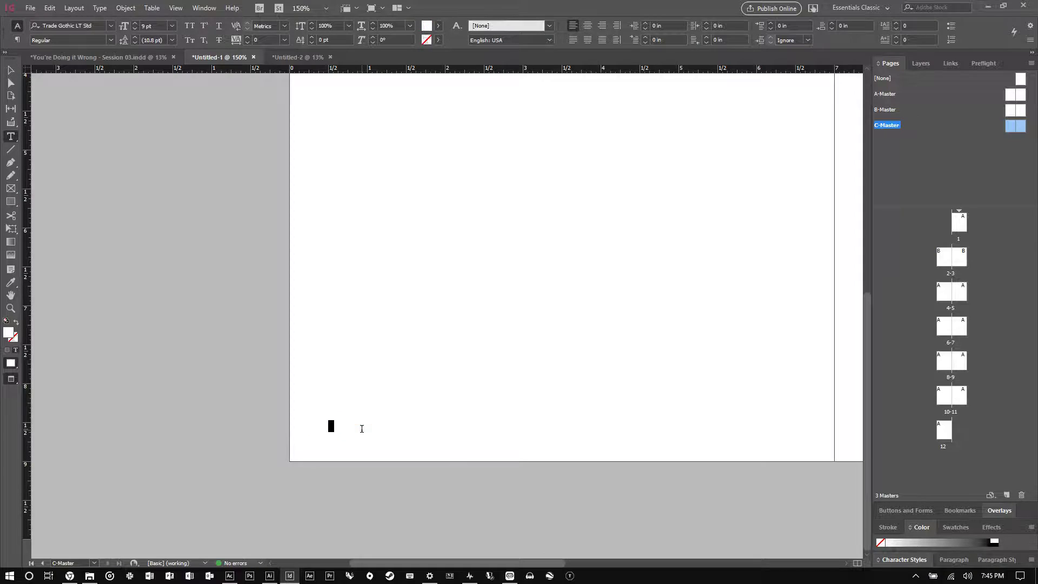
click(996, 544)
key(Escape)
key(ctrl+minus)
key(ctrl+minus)
key(ctrl+minus)
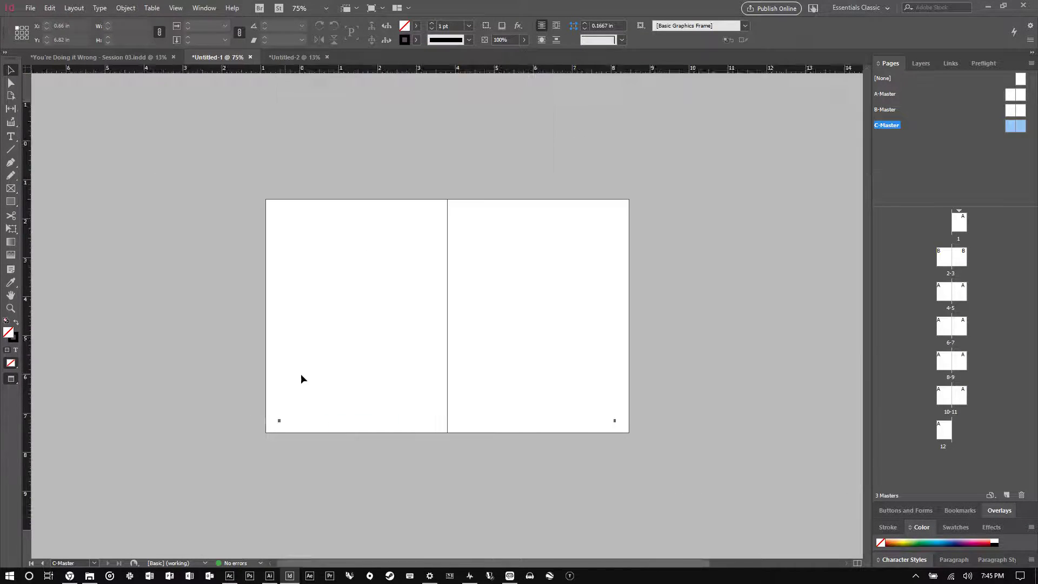
key(ctrl+minus)
Apply C-Master to both pages of the 4-5 spread
double_click(960, 288)
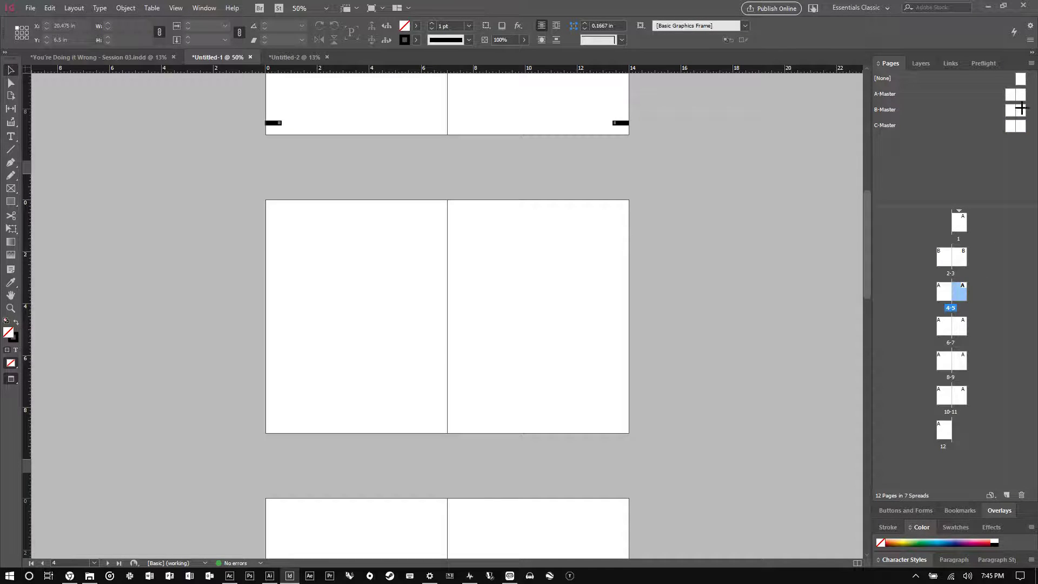
mouse_move(1019, 124)
mouse_down()
mouse_move(960, 267)
mouse_move(962, 294)
mouse_up()
mouse_move(1006, 132)
mouse_down()
mouse_move(922, 291)
mouse_move(941, 292)
mouse_up()
Draw a 7 by 9 in rectangle covering page 5 and fill it with black, without a stroke
click(11, 201)
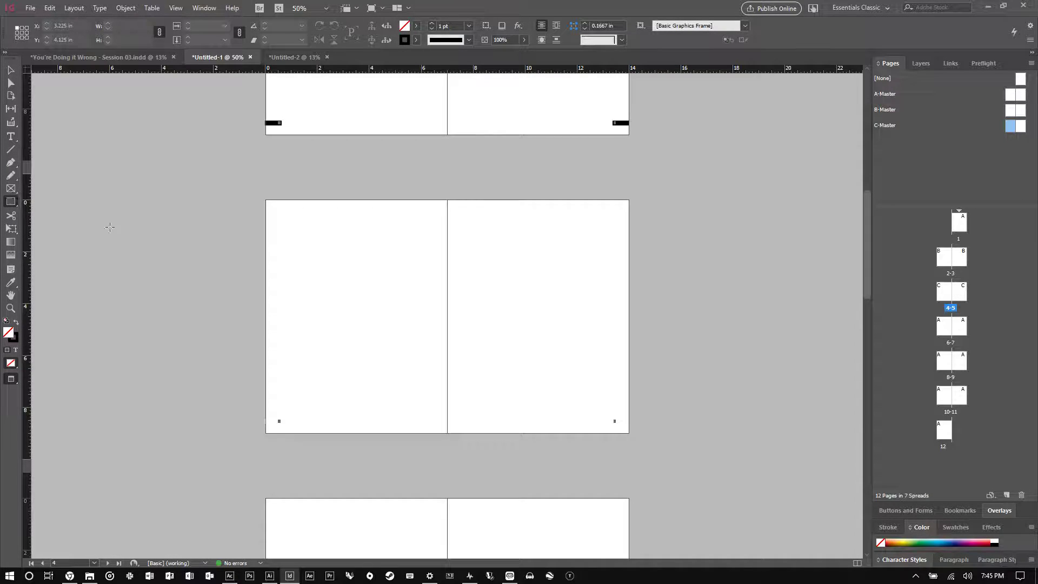
drag(448, 200, 630, 434)
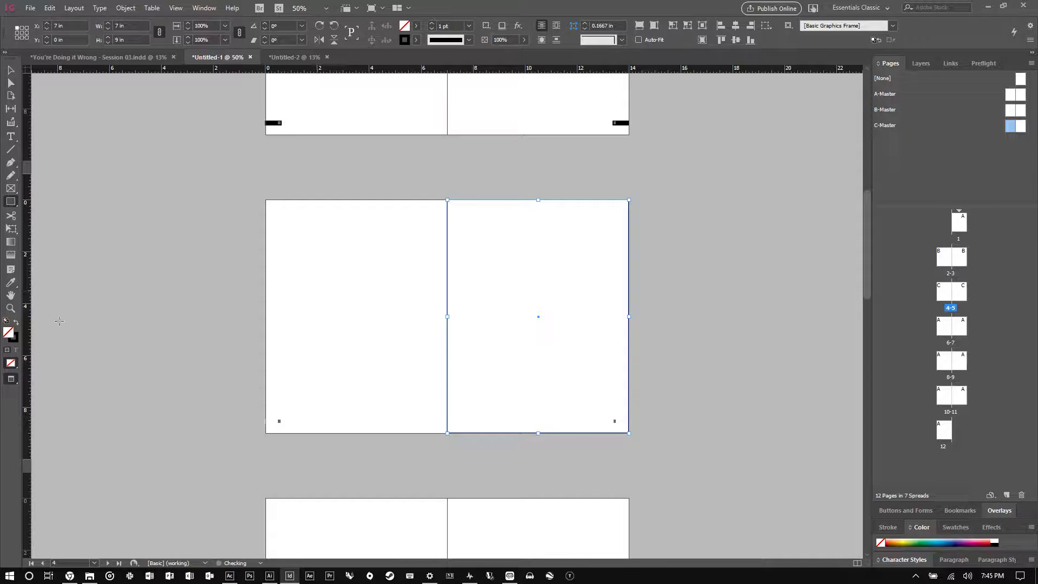
click(16, 321)
click(10, 70)
right_click(580, 263)
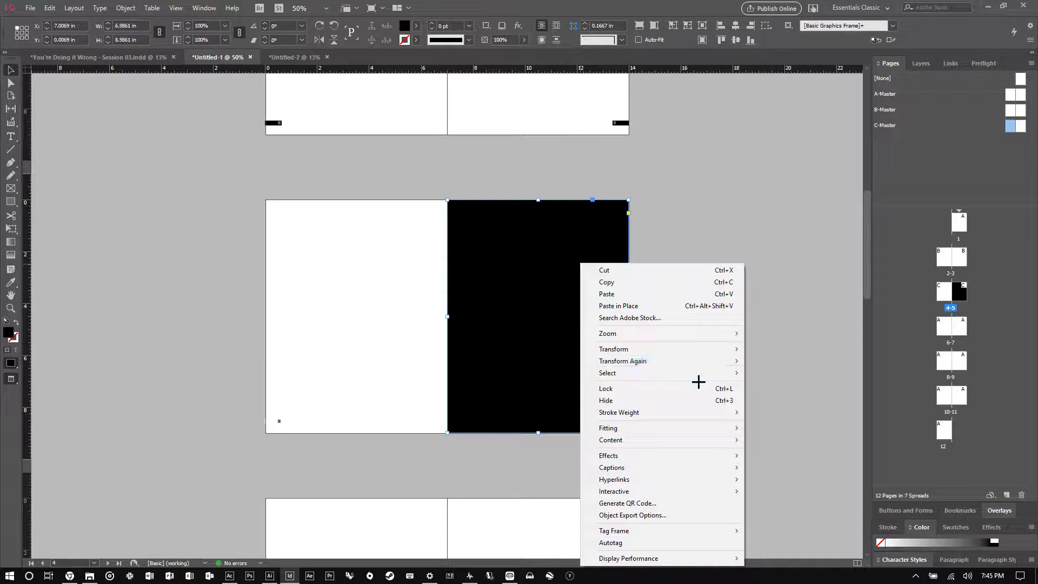
mouse_move(701, 360)
click(401, 245)
click(401, 246)
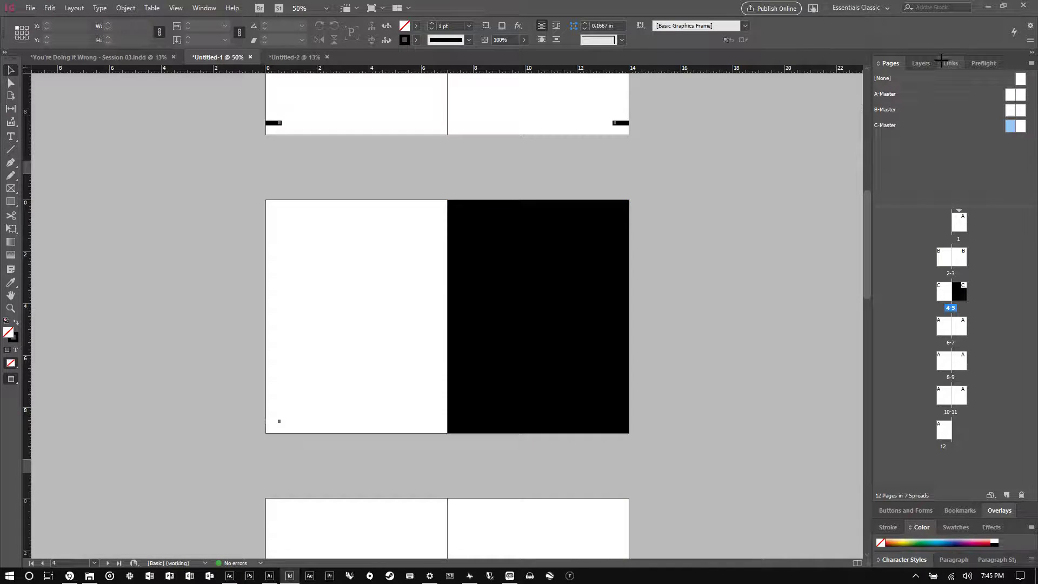
Add two new layers and move Layer 2 beneath Layer 1
click(921, 64)
click(1006, 493)
click(1005, 494)
drag(944, 91, 921, 106)
Rename the lowest layer MASTER BOTTOM and the uppermost layer MASTER TOP
double_click(919, 103)
text(MASTER BOTTOM)
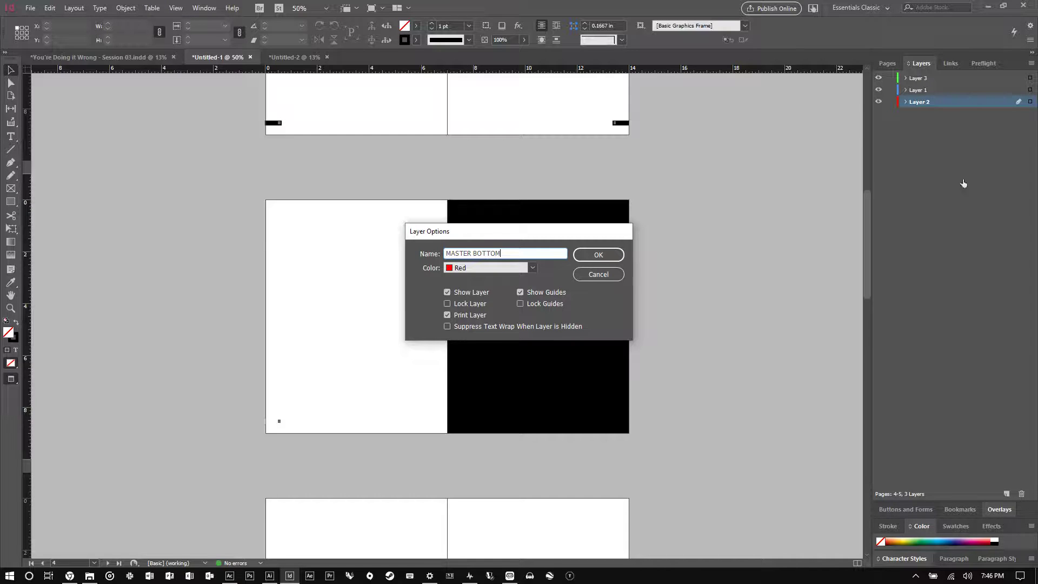
key(Return)
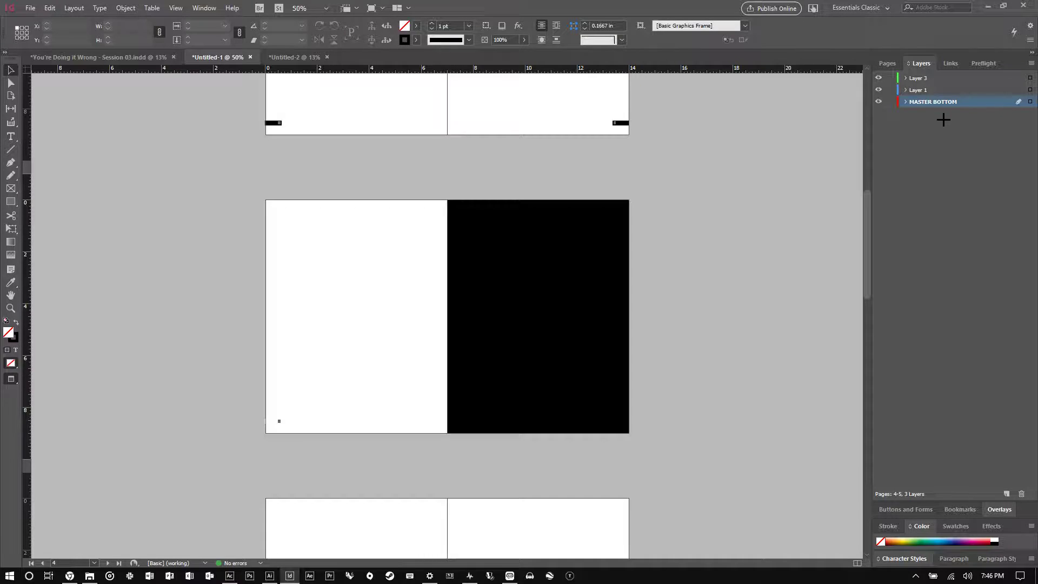
double_click(923, 76)
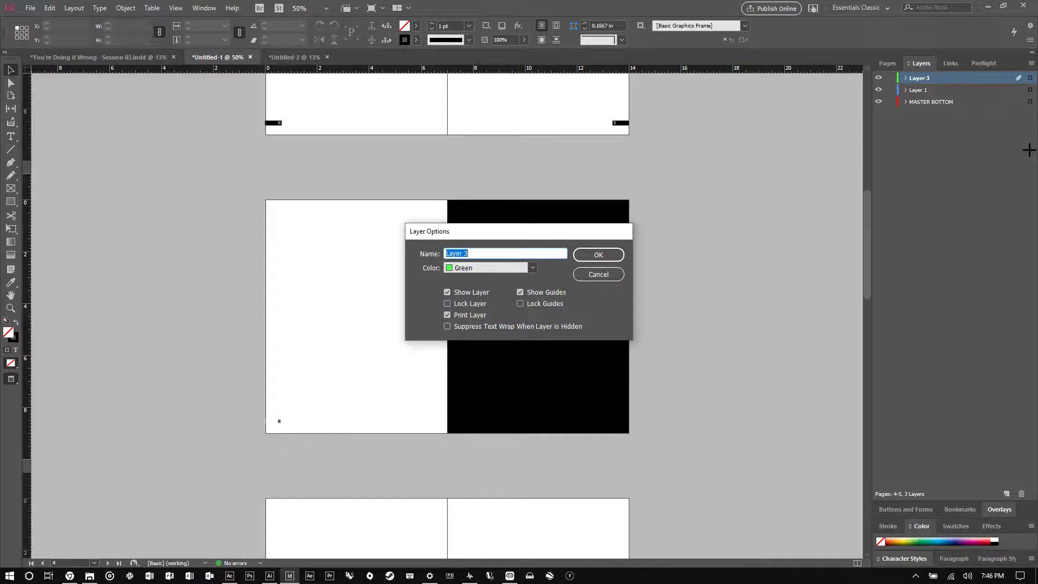
text(MASTER TOP)
key(Return)
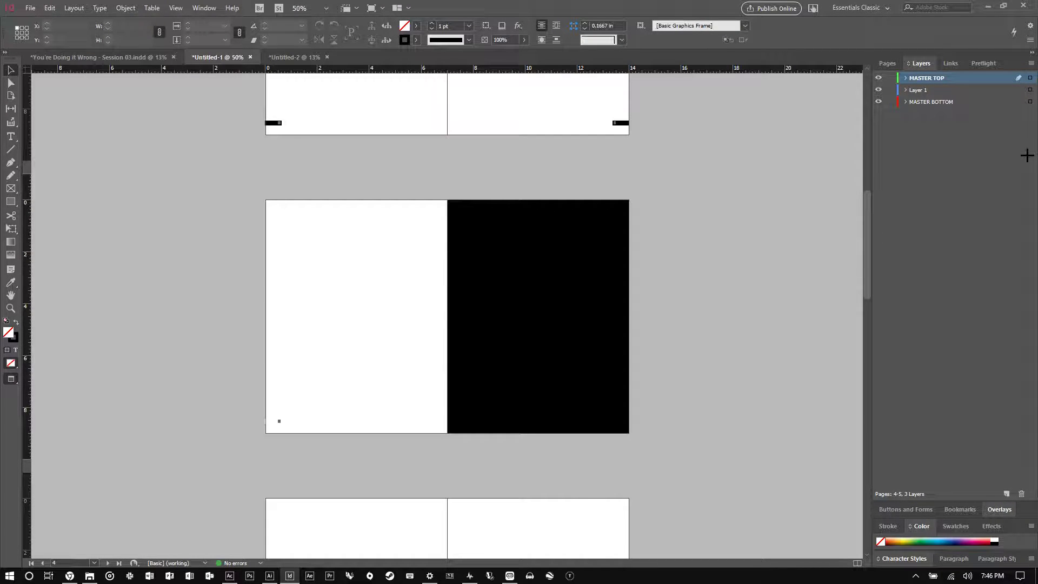
Move the rectangles and page number markers of the B-Master spread onto the MASTER TOP layer
click(887, 63)
double_click(1017, 98)
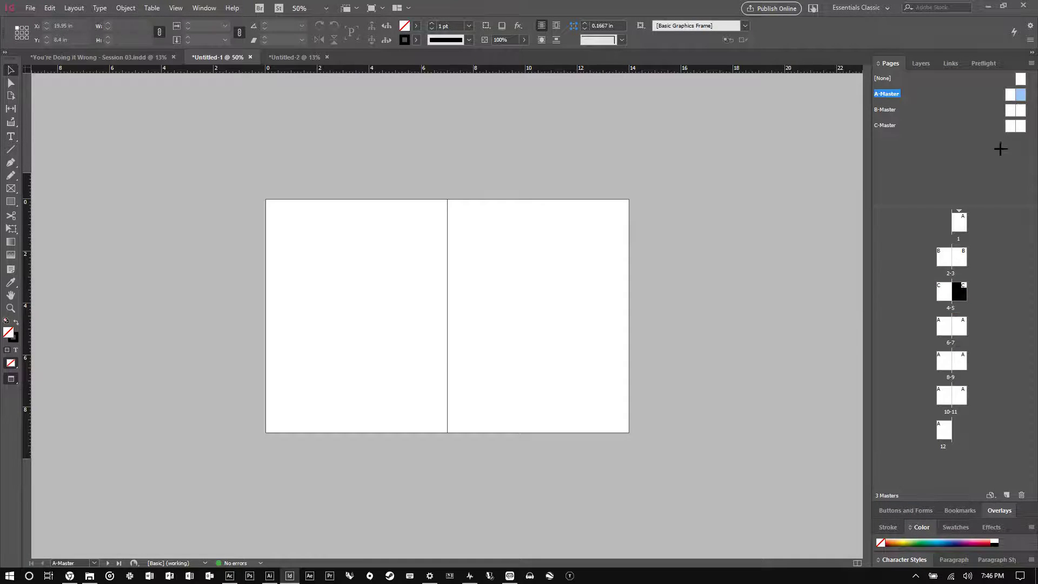
double_click(1018, 111)
drag(217, 359, 594, 443)
click(921, 63)
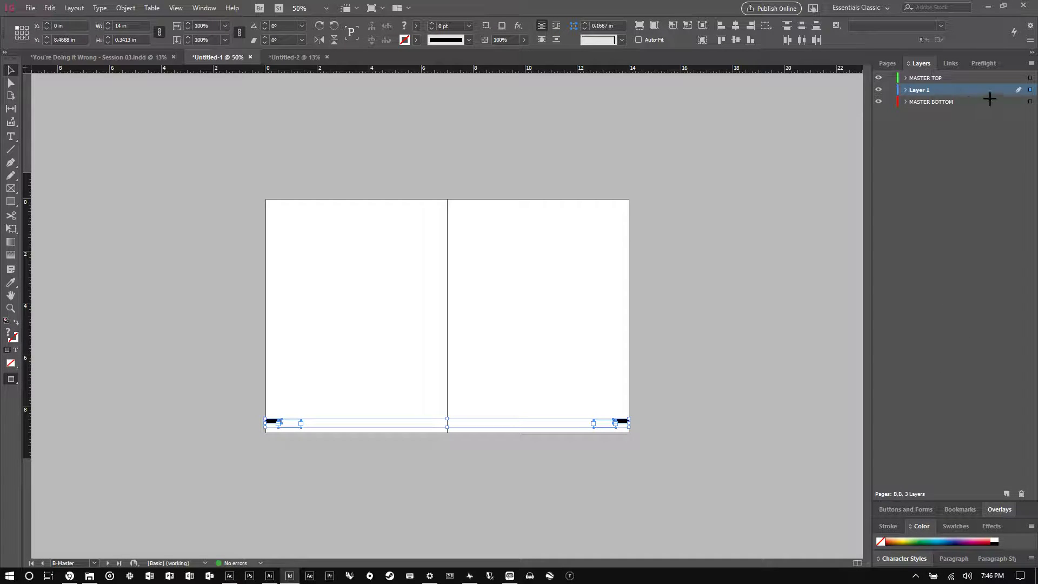
drag(1031, 80, 1029, 77)
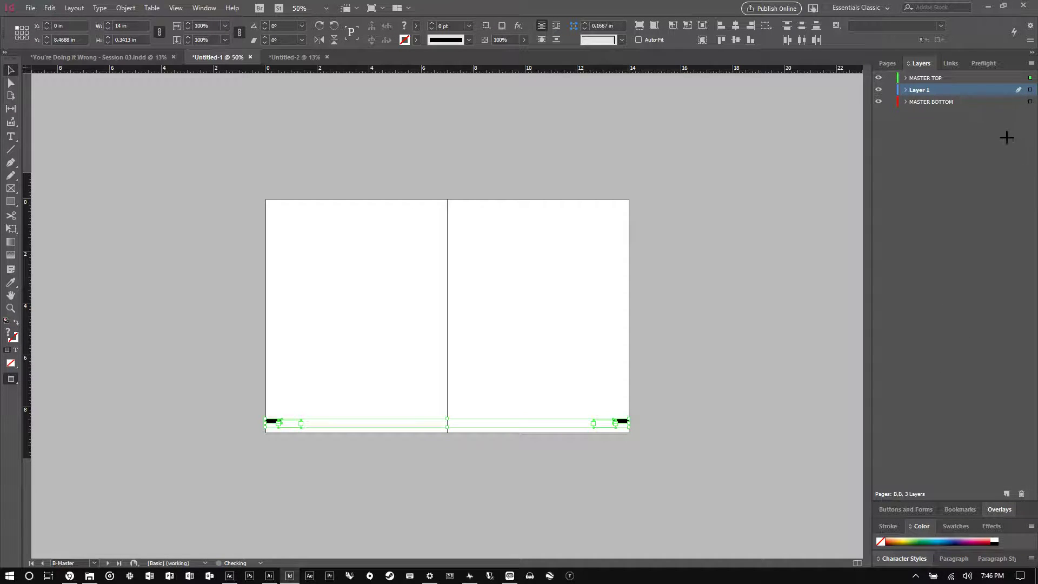
click(795, 199)
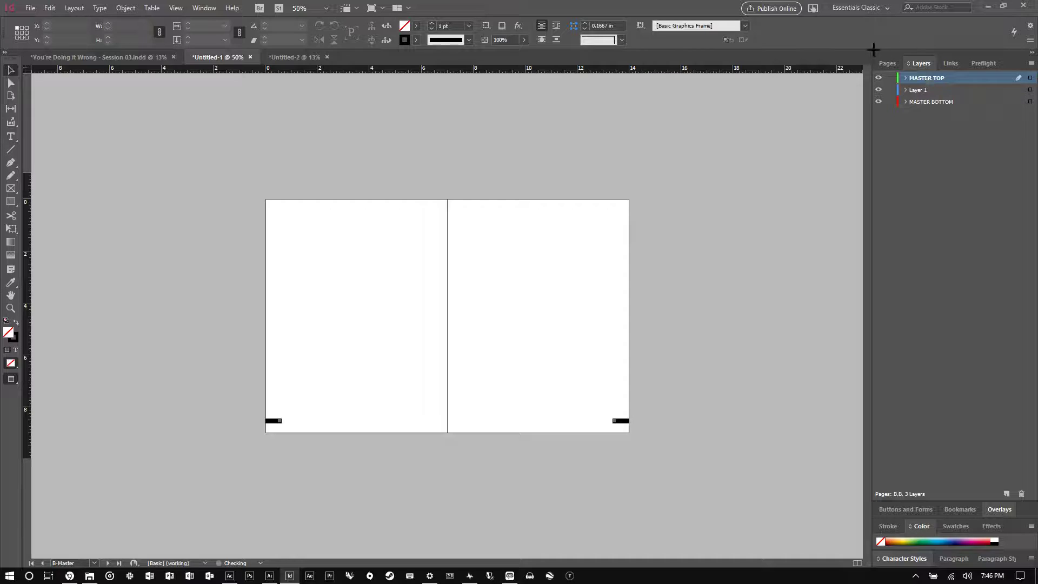
Move all rectangles and page number markers on the C-Master spread to the MASTER TOP layer
click(887, 64)
double_click(1011, 126)
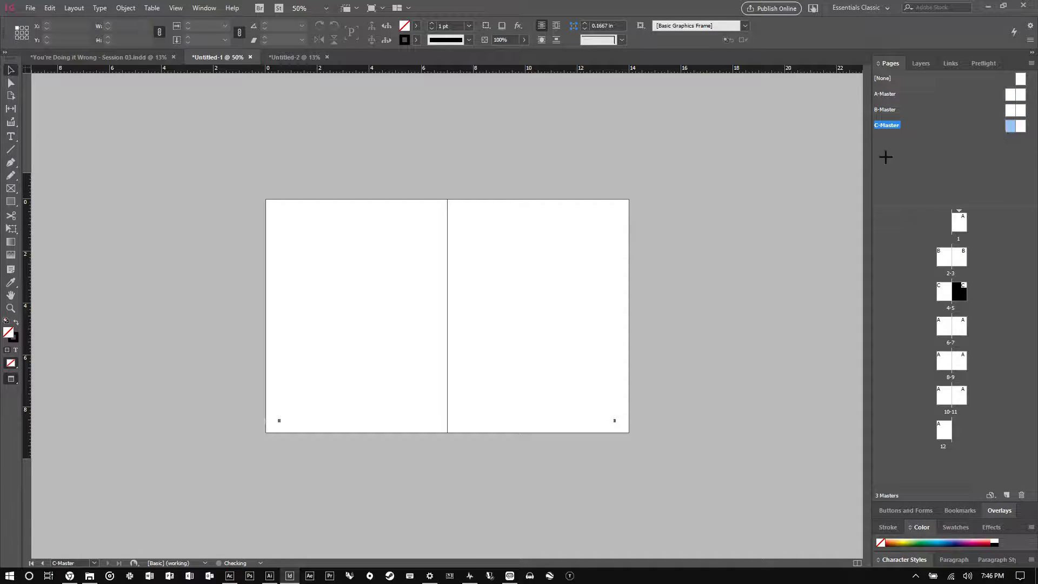
drag(162, 379, 705, 463)
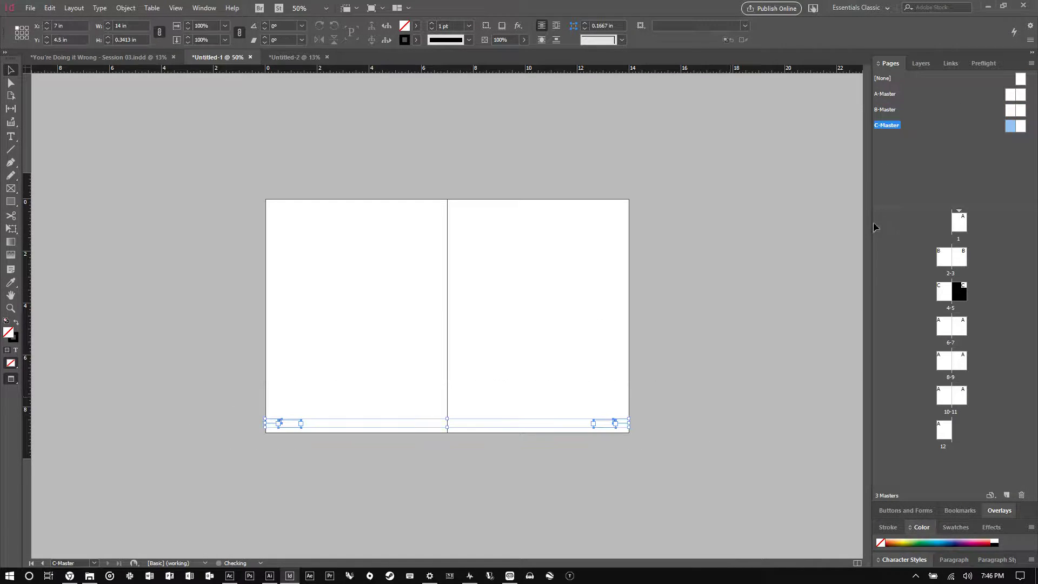
click(917, 64)
drag(1028, 95, 1031, 78)
click(889, 63)
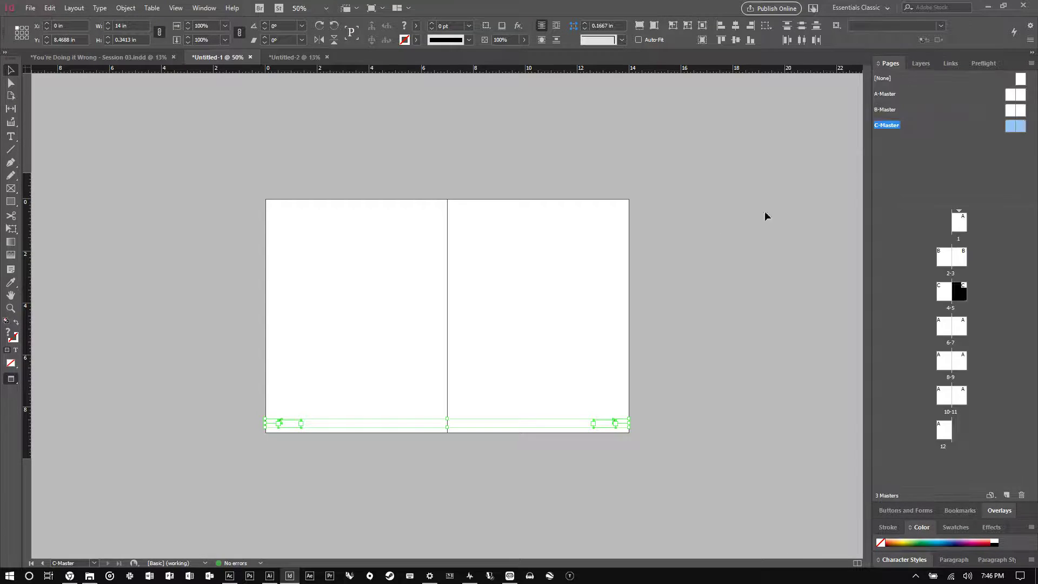
click(528, 321)
Draw a rectangle about 14 by 9.2 in over the whole A-Master spread and fill it with black
double_click(1018, 95)
click(10, 201)
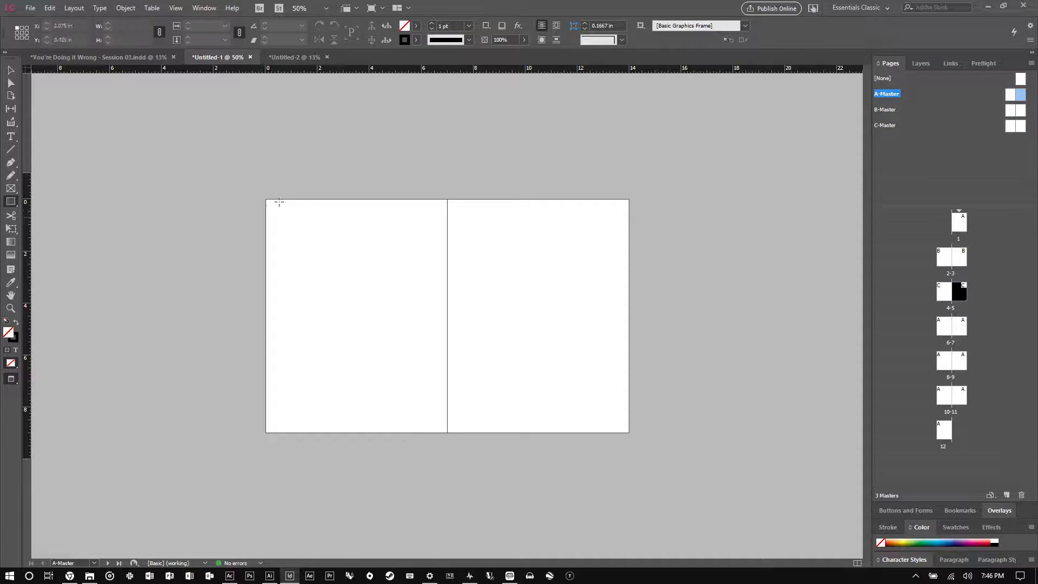
drag(265, 198, 631, 430)
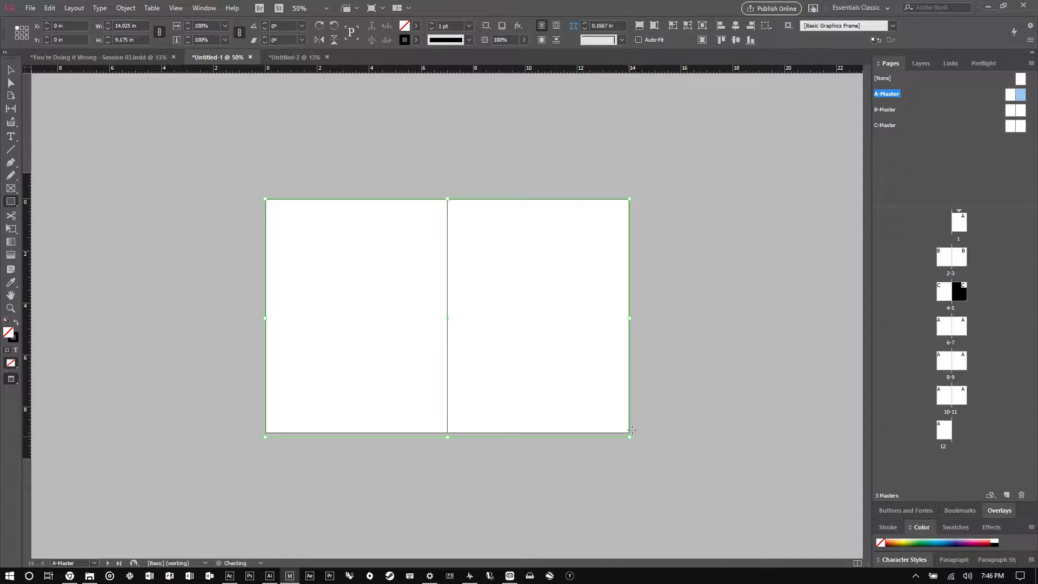
click(16, 322)
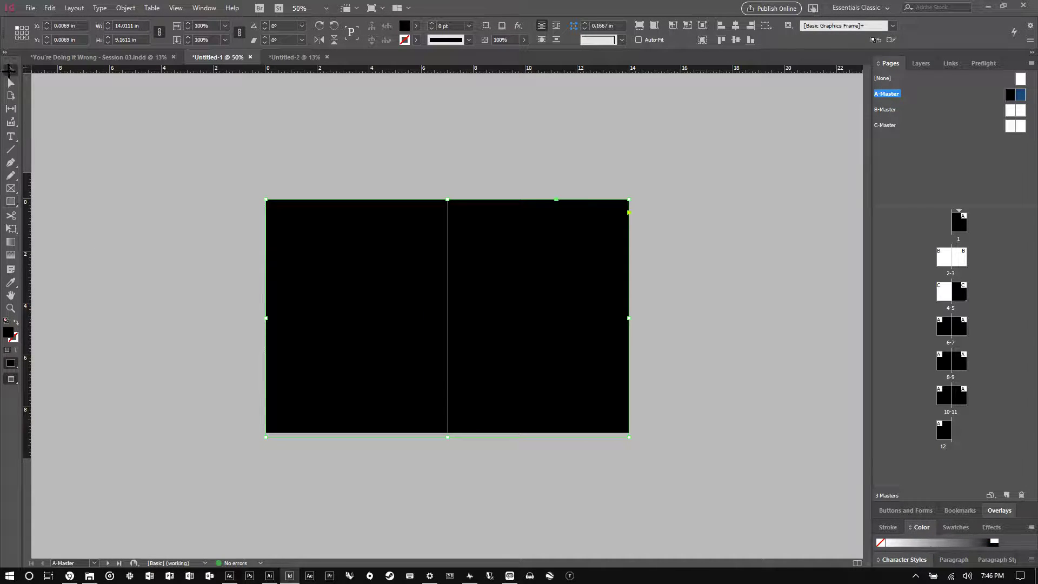
Extend the black rectangle past the outer edges of the A-Master spread, making it about 14.4 by 9.34 in
drag(266, 318, 262, 318)
drag(447, 199, 447, 194)
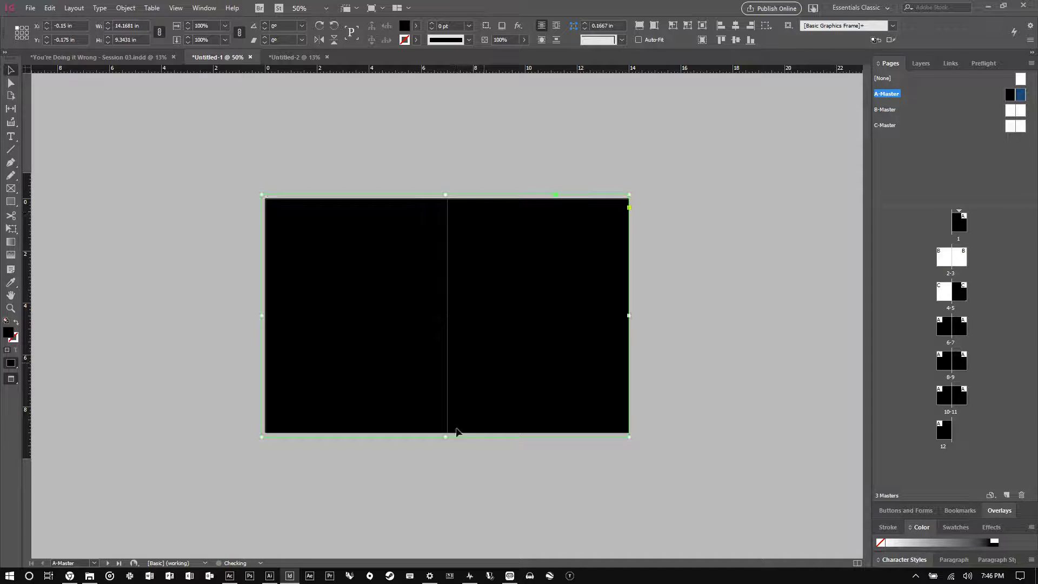
drag(629, 315, 636, 315)
Move the black rectangle on the A-Master spread onto the MASTER BOTTOM layer and deselect it
click(921, 64)
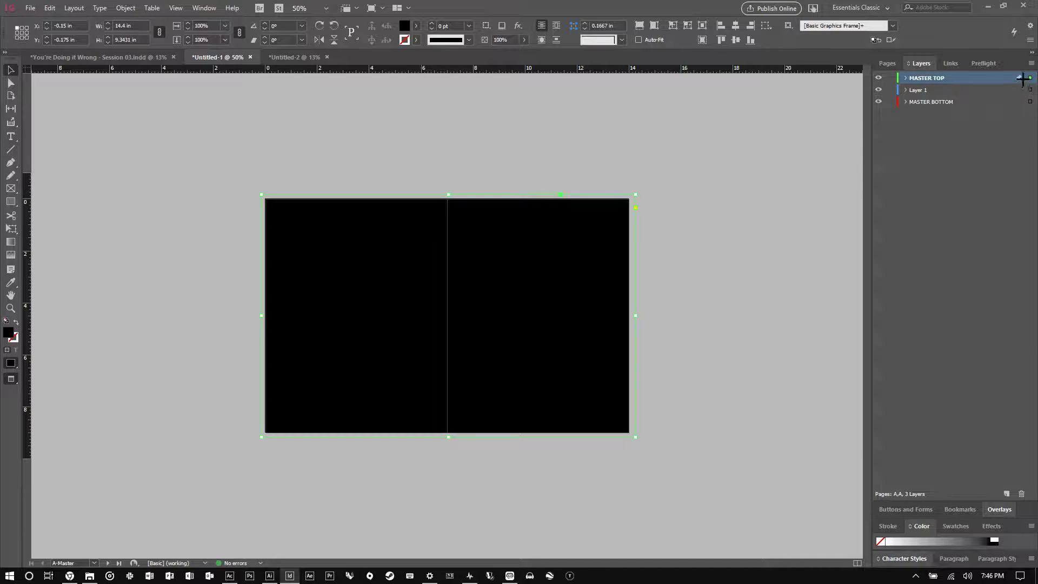
drag(1030, 103, 1031, 102)
key(F12)
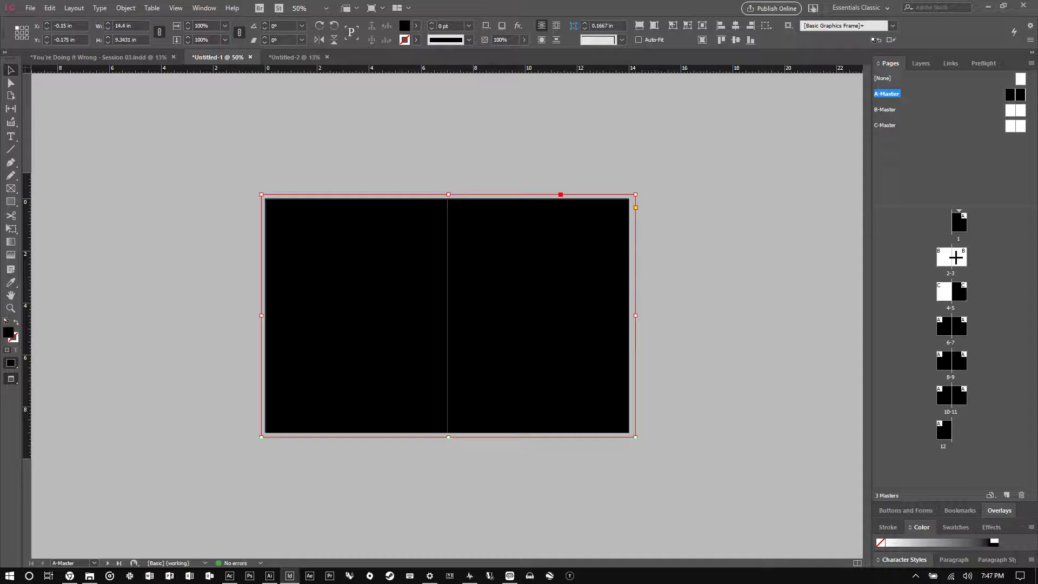
click(683, 306)
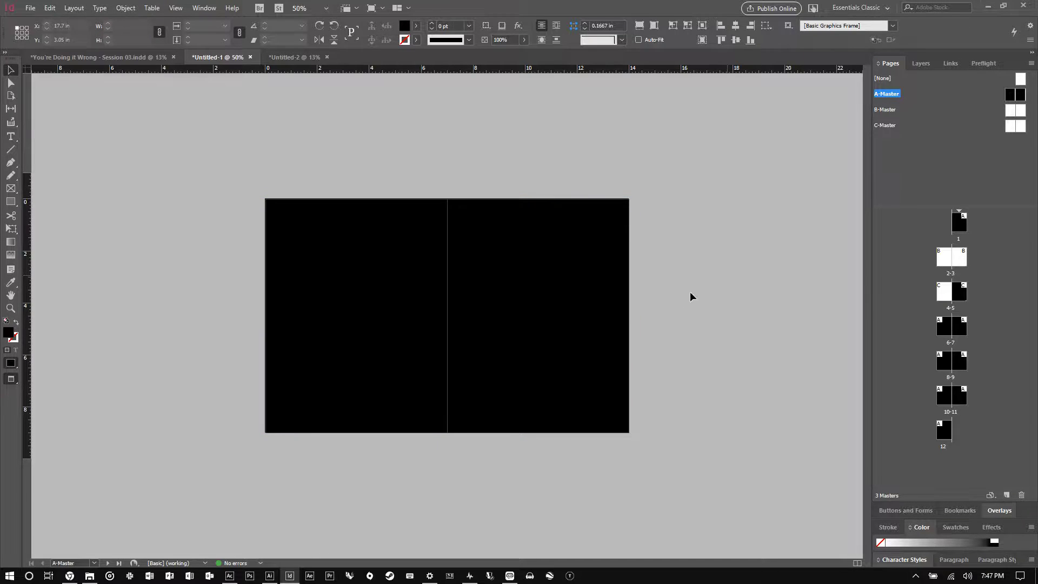
Rename Layer 1 as PAGES
click(921, 64)
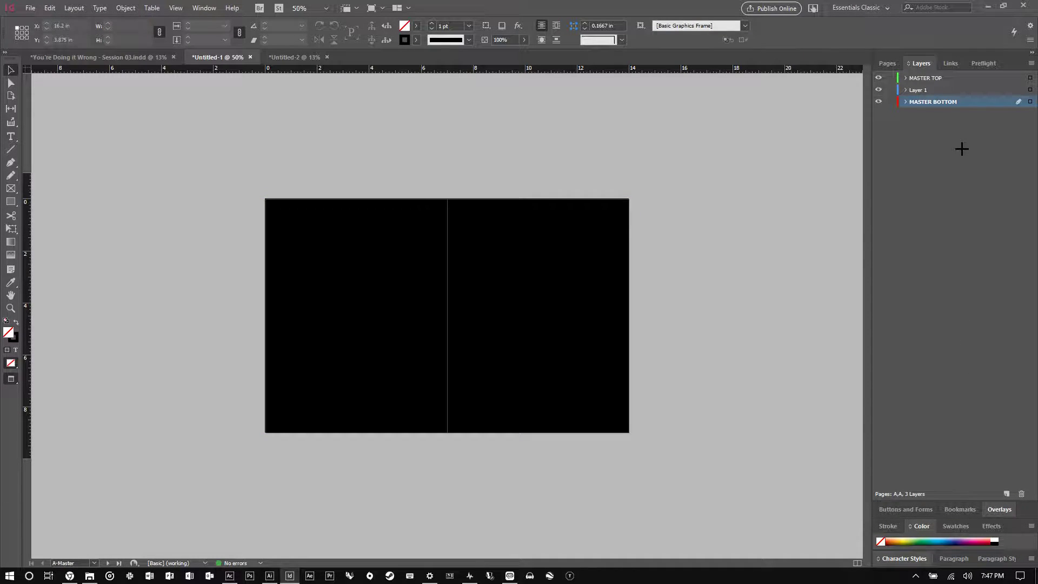
click(958, 89)
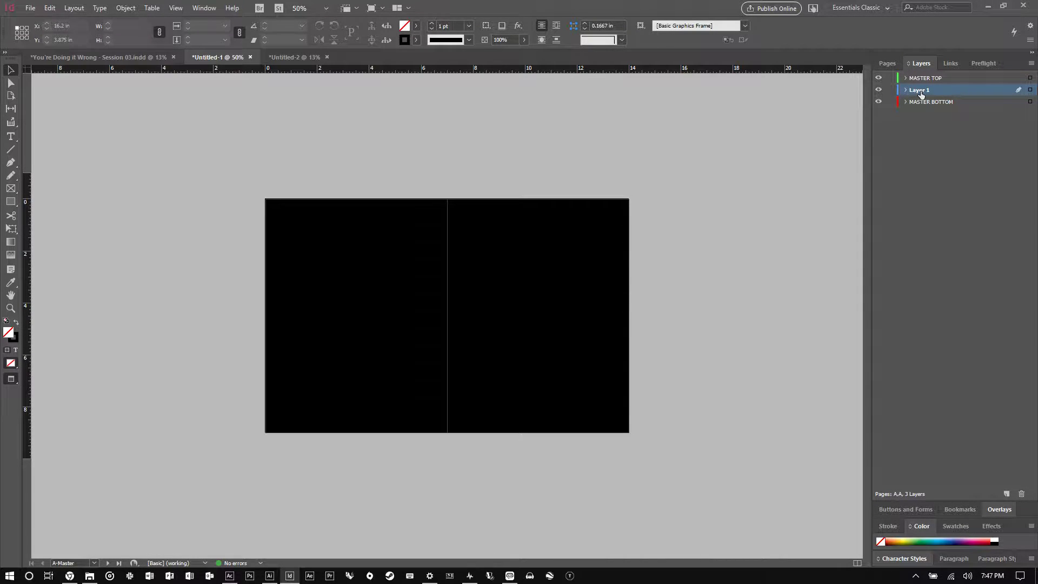
double_click(921, 89)
text(PAGES)
key(Return)
Add a new layer above MASTER TOP and name it GUIDES
click(1007, 494)
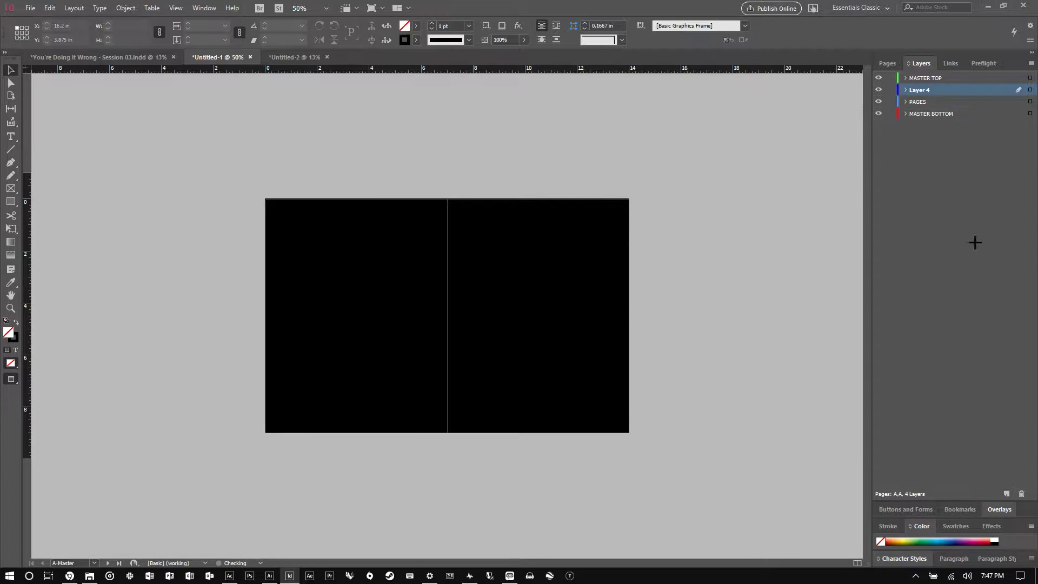
drag(925, 81, 924, 80)
double_click(924, 80)
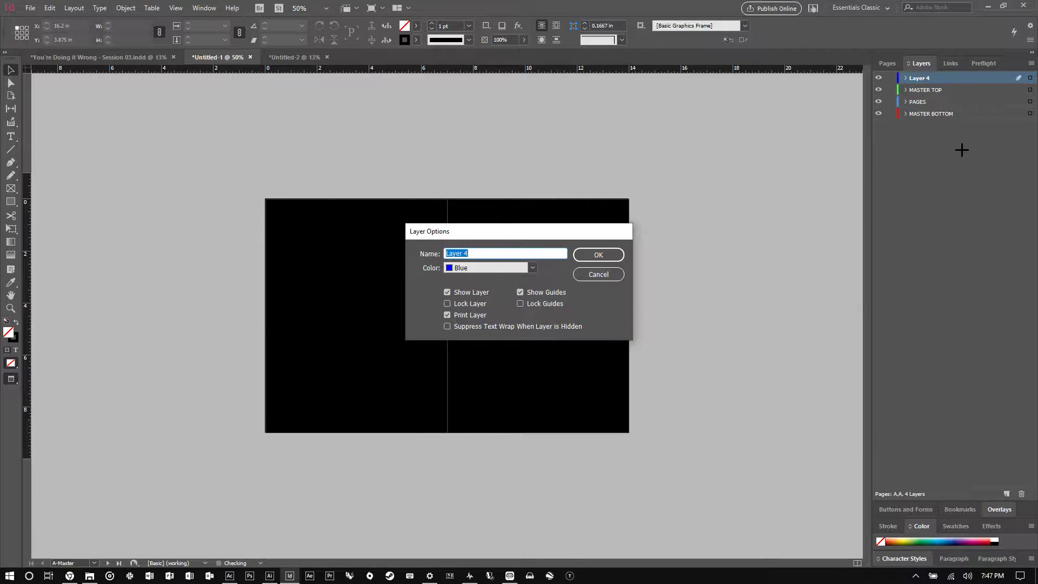
text(GUIDES)
click(598, 255)
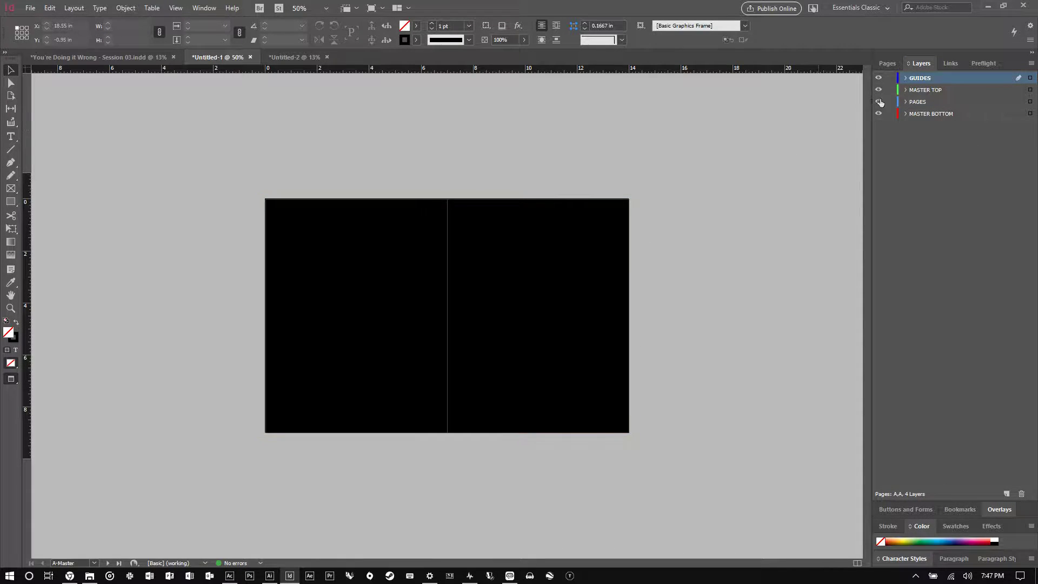
Go to the 4-5 spread and check which layer the black rectangle on page 5 belongs to
click(887, 63)
drag(1023, 123, 976, 250)
double_click(959, 292)
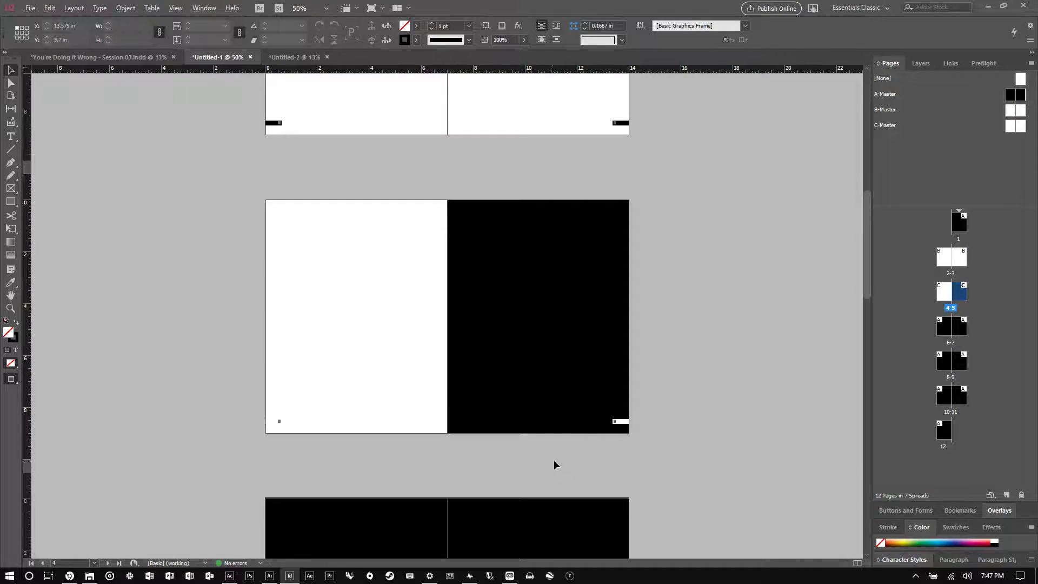
scroll(828, 415, up, 2)
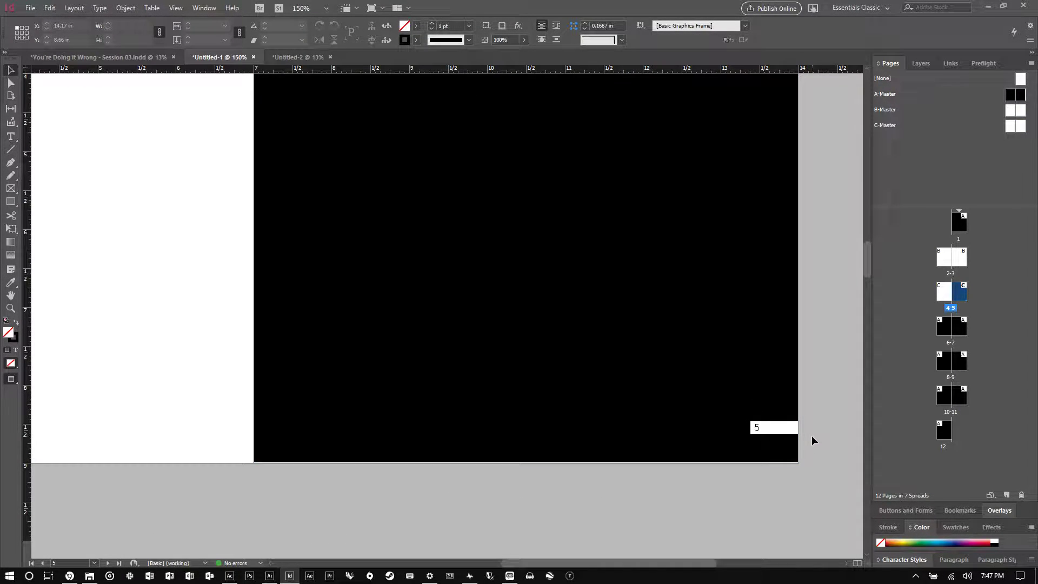
click(762, 296)
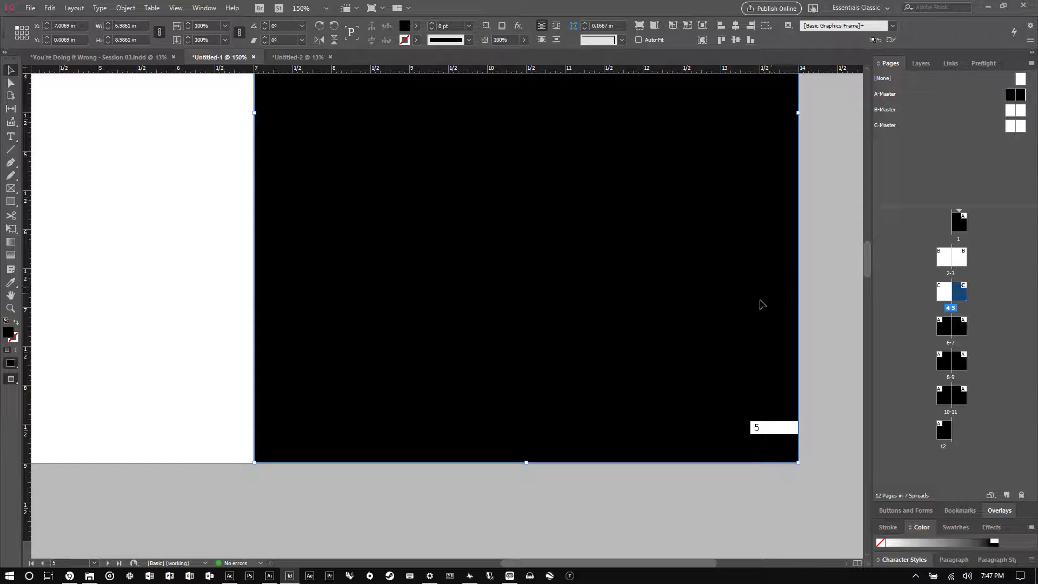
click(934, 60)
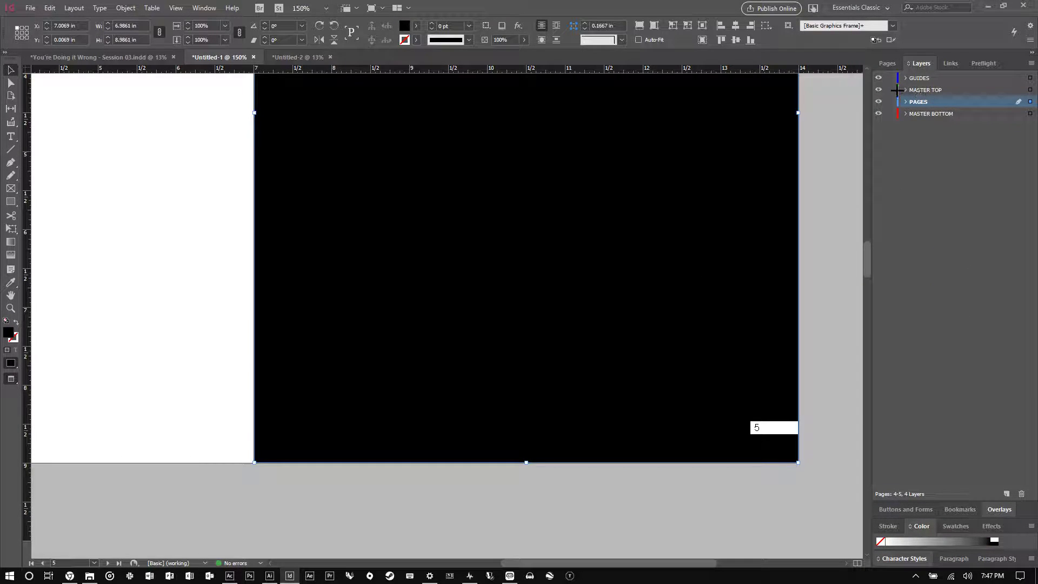
Try moving the black rectangle on page 5, undo the move and deselect it
click(889, 63)
drag(706, 360, 664, 348)
key(ctrl+minus)
key(ctrl+minus)
key(ctrl+minus)
key(ctrl+z)
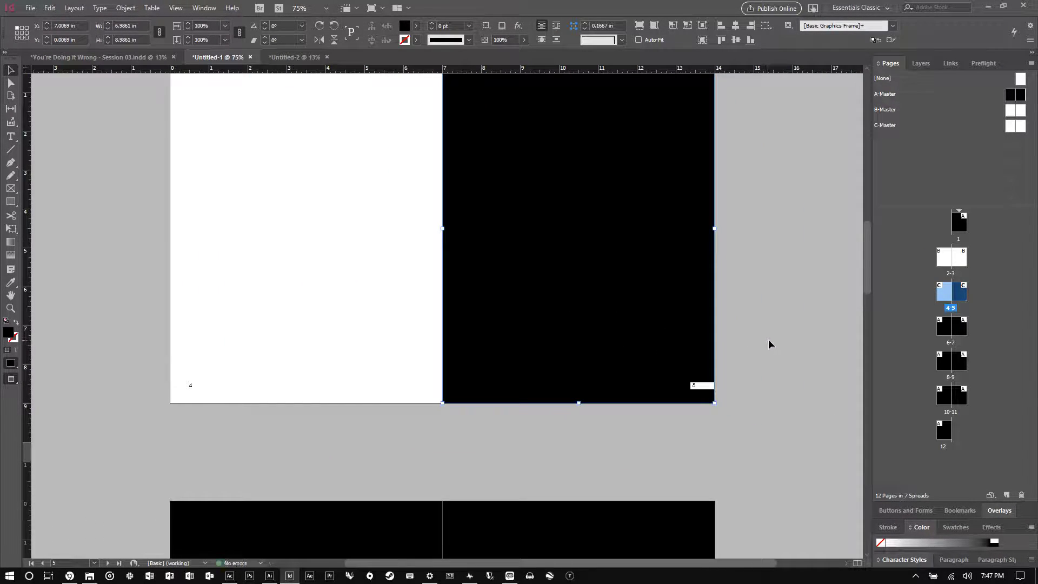
click(768, 342)
Look over the 2-3 and 4-5 spreads and page 1 to compare their applied masters
scroll(697, 386, up, 5)
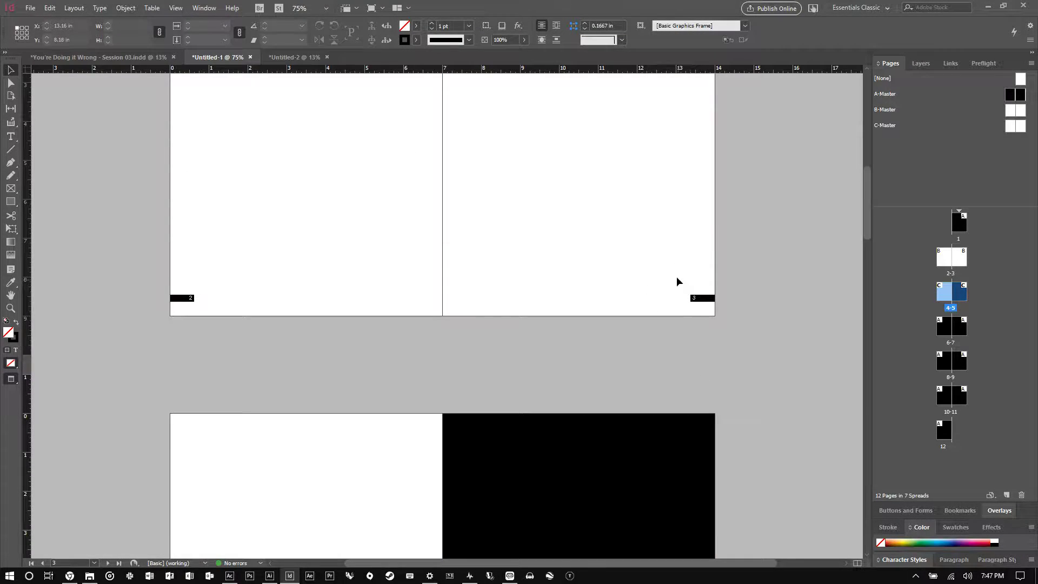
scroll(678, 278, down, 5)
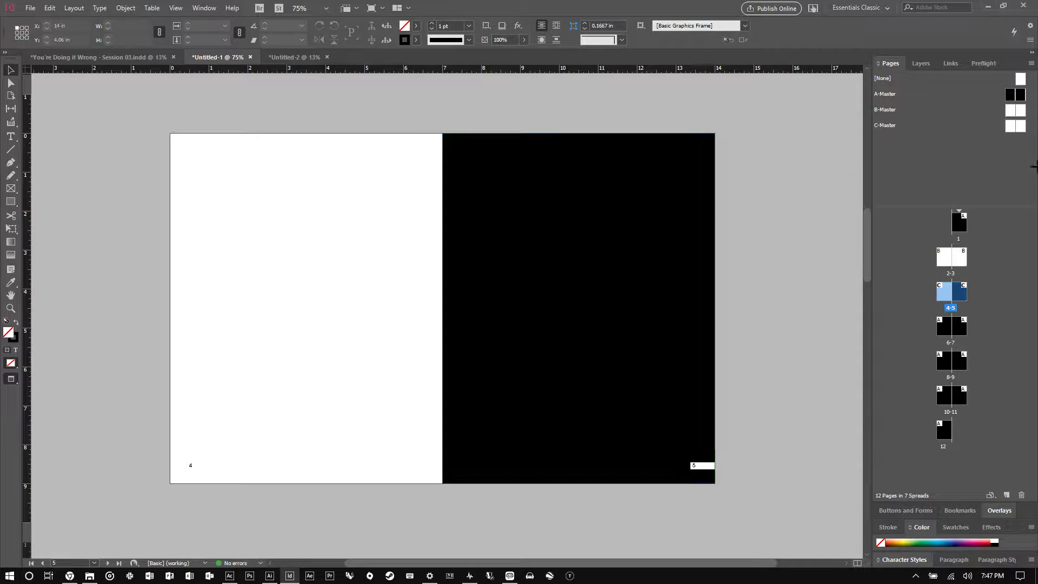
double_click(955, 226)
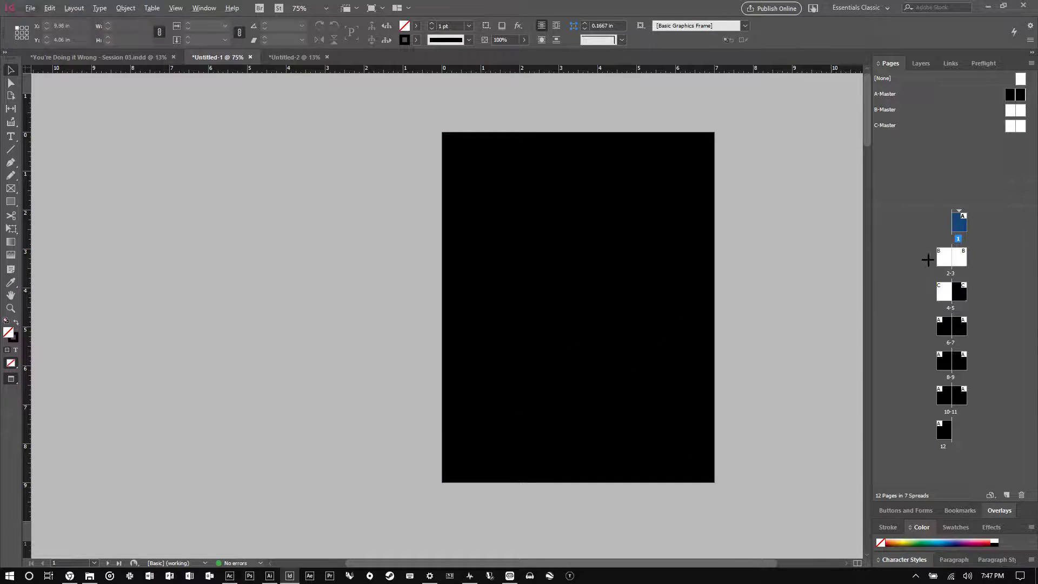
Go to the 2-3 spread and make GUIDES the active layer
double_click(950, 257)
click(923, 63)
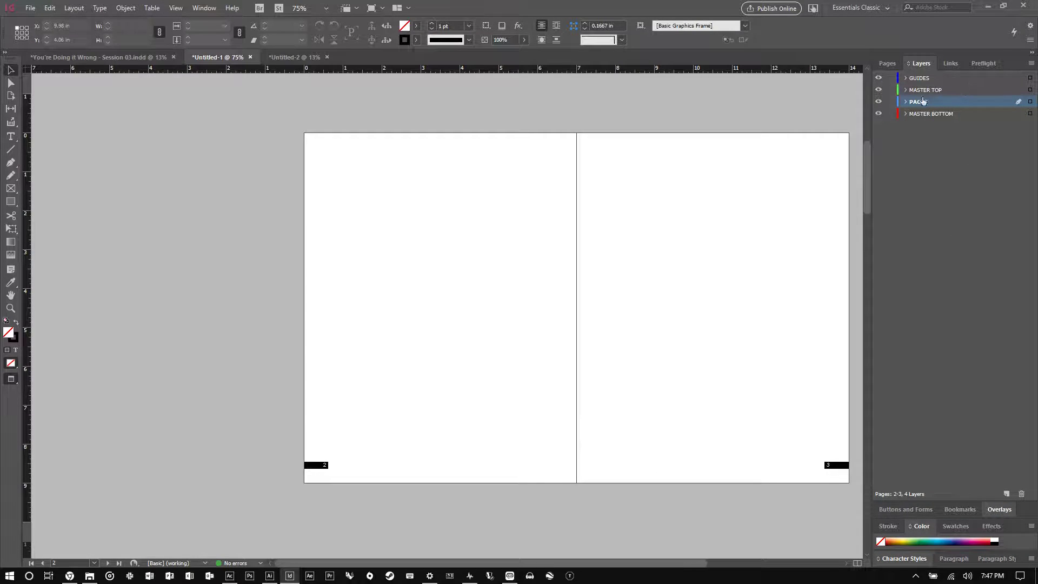
click(949, 79)
scroll(710, 215, right, 3)
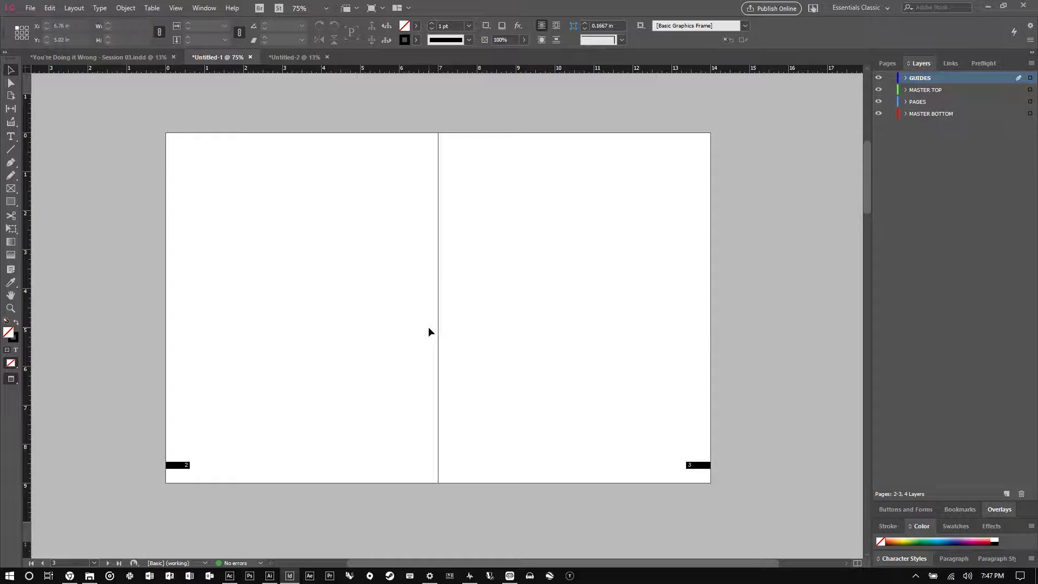
click(75, 7)
click(99, 56)
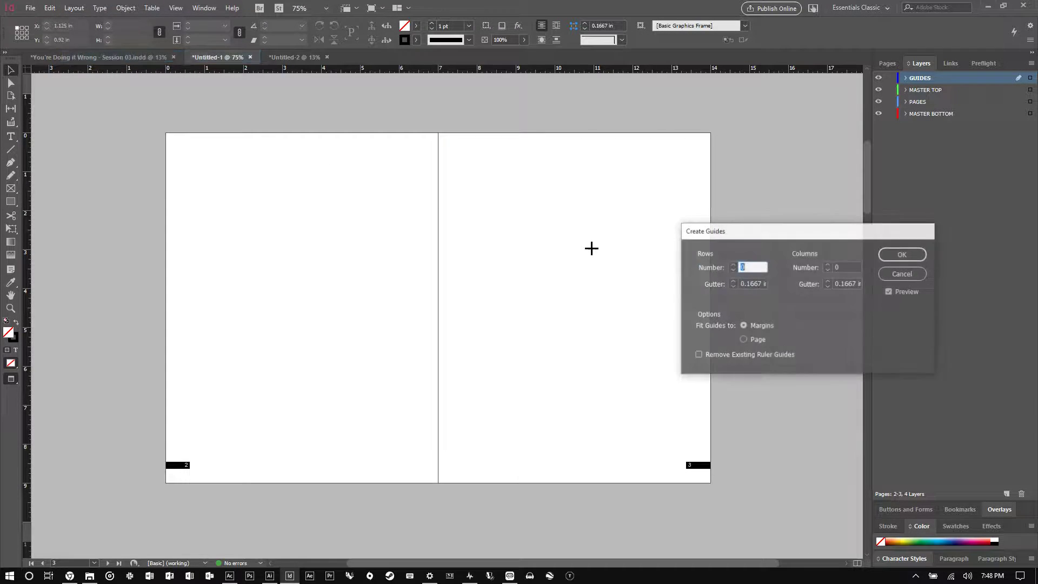
click(885, 274)
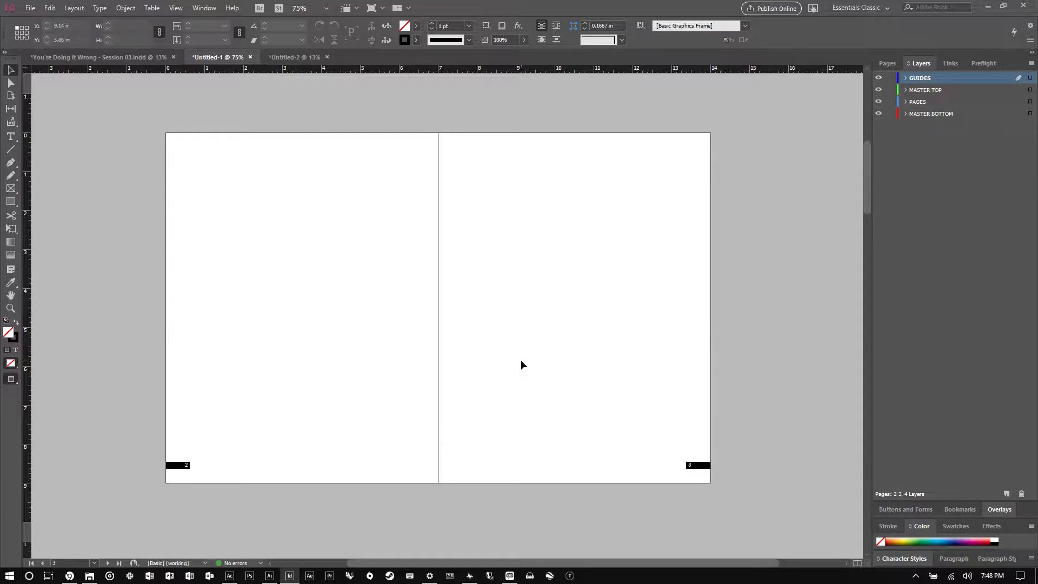
Toggle between Preview and Normal screen modes, ending in Normal mode with the margins shown
key(w)
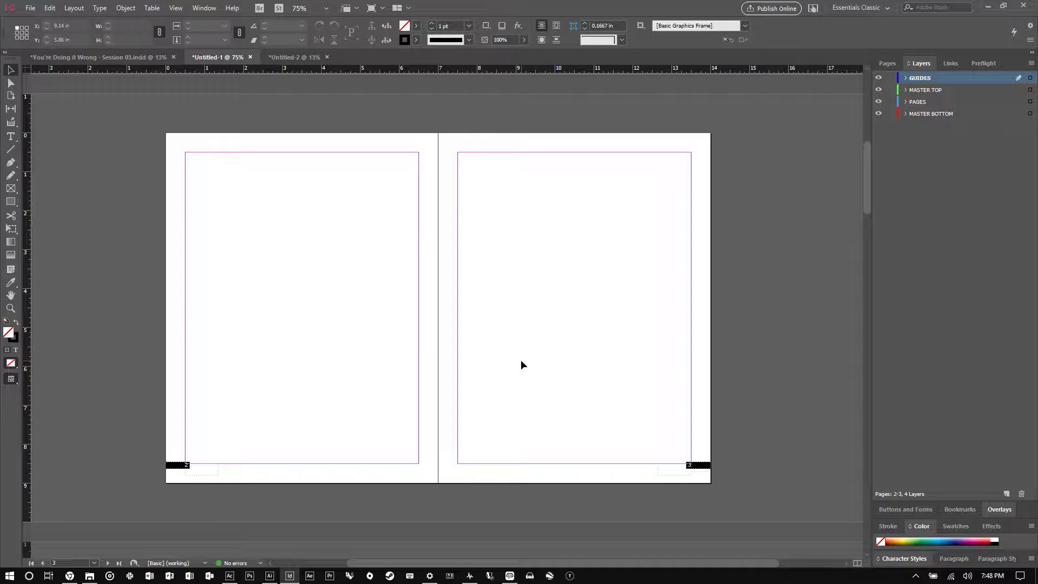
key(w)
key(w)
key(w)
key(w)
Start Create Guides for the 2-3 spread and preview a grid of 2 rows and 4 columns
click(74, 8)
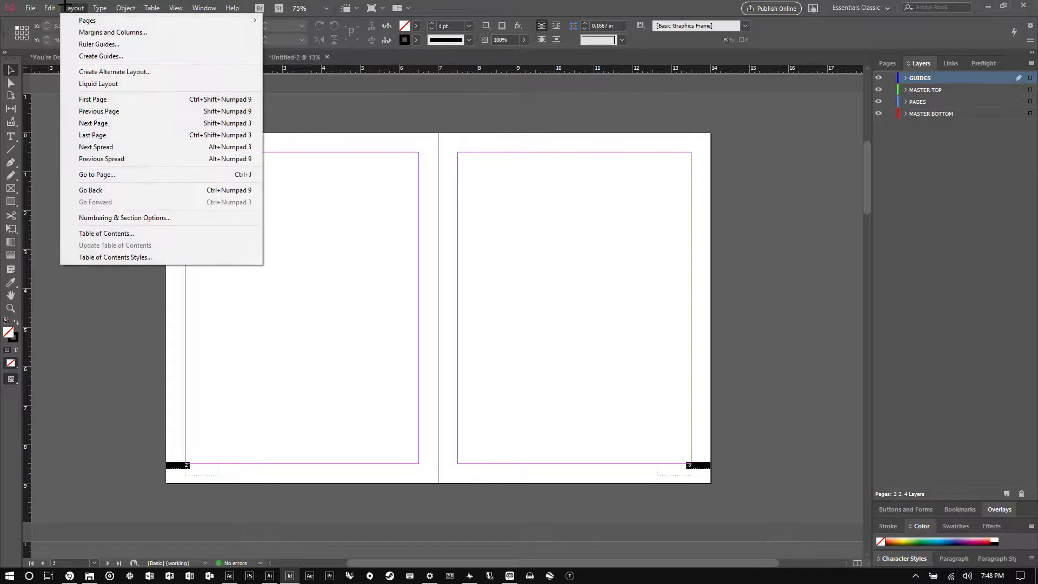
click(129, 56)
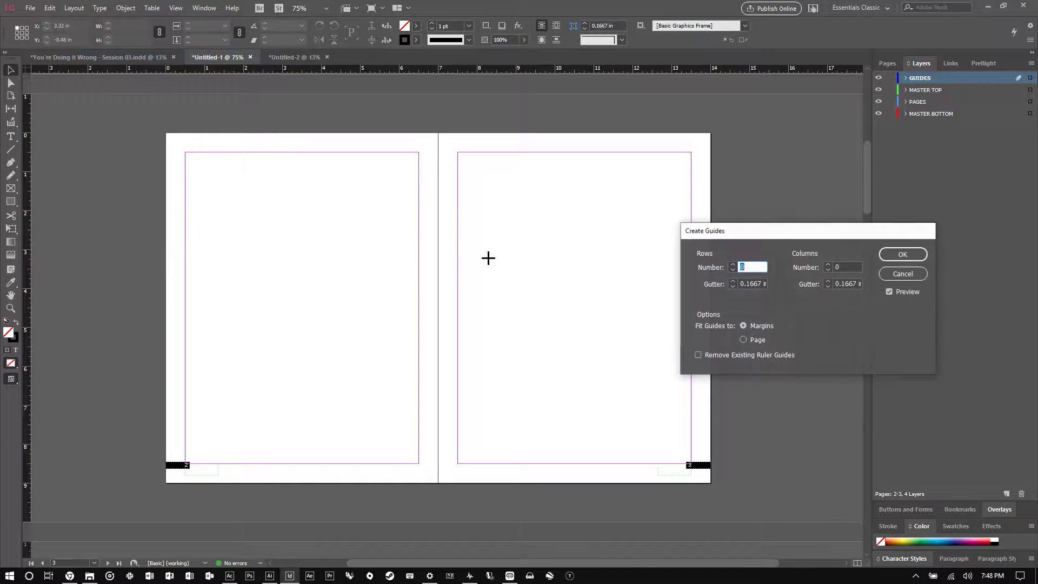
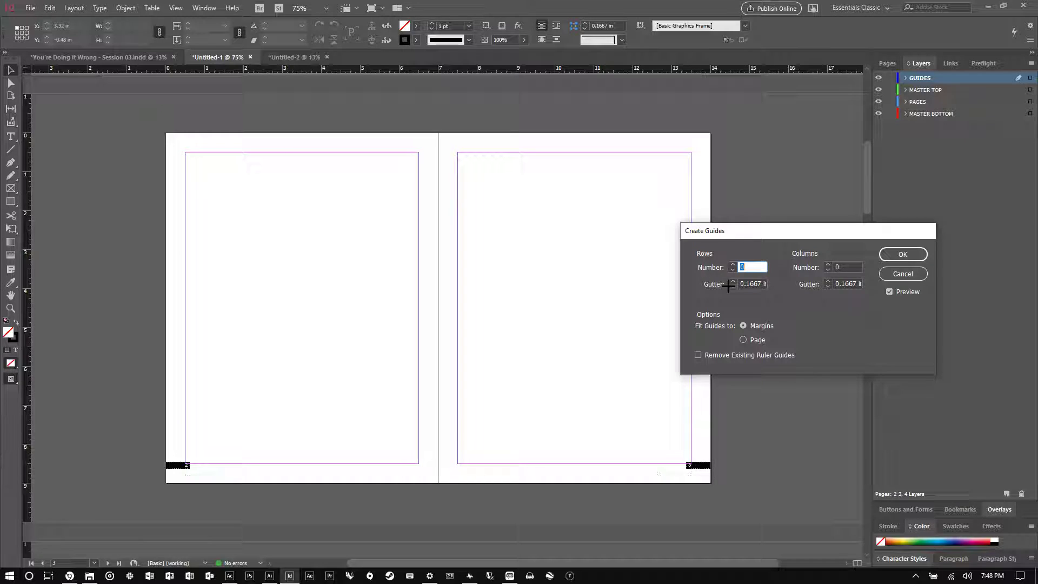
text(2)
click(850, 264)
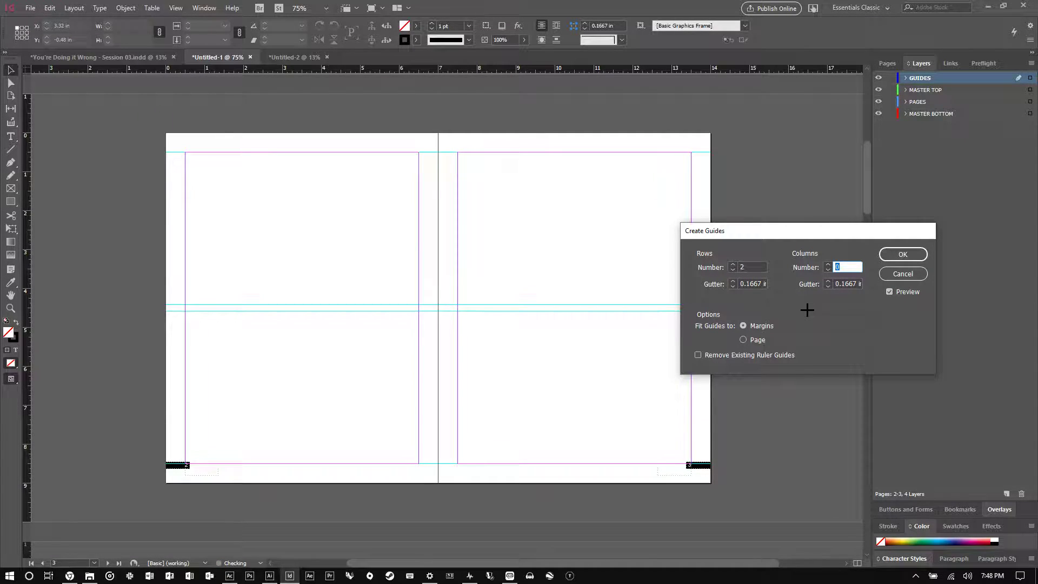
text(4)
Change the guide grid to 3 rows and 3 columns
click(750, 266)
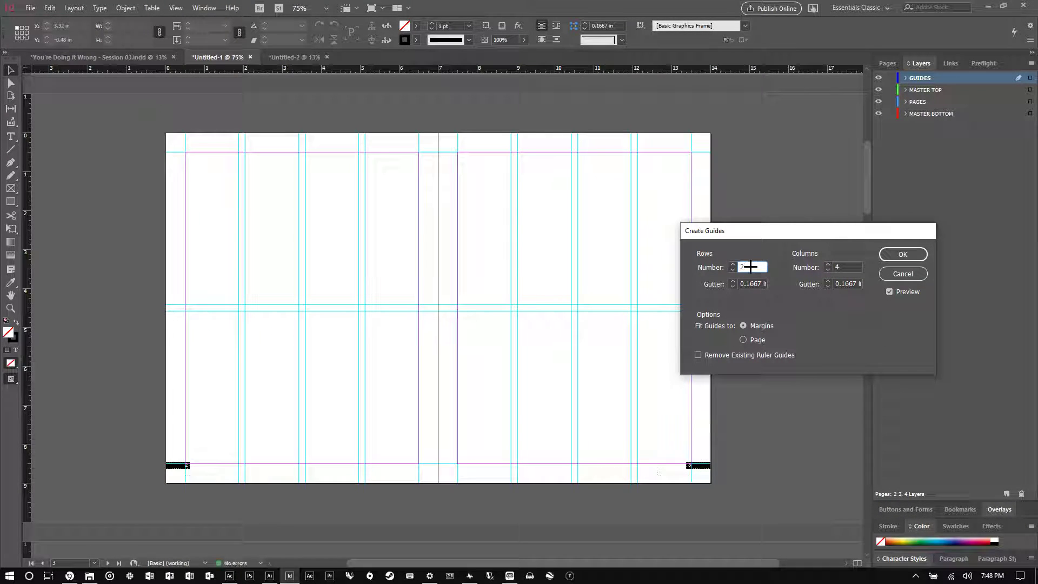
text(3)
click(848, 266)
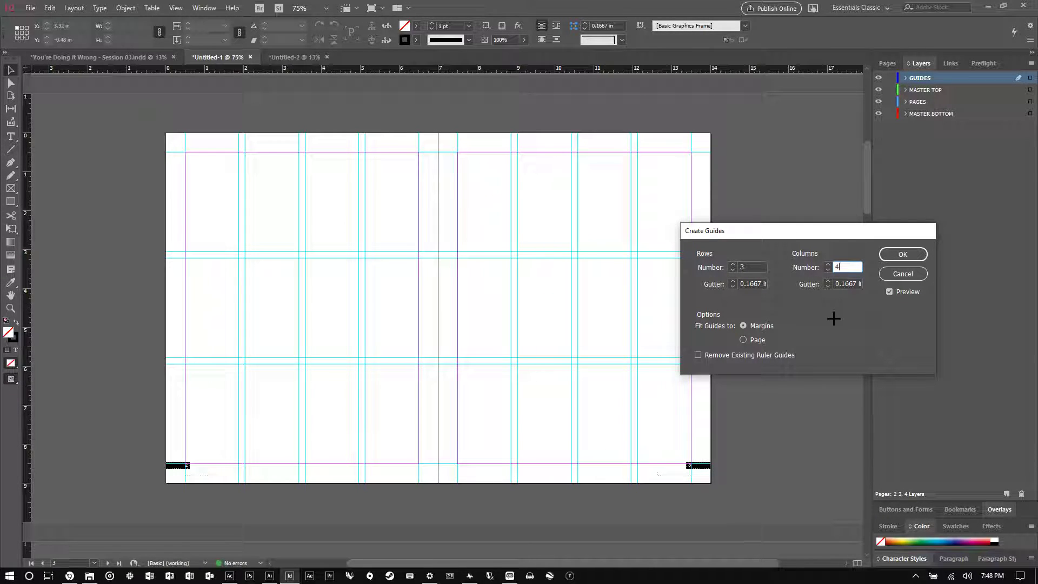
drag(842, 266, 820, 267)
text(3)
Compare fitting the guides to the page and to the margins, and create them fitted to the margins
click(762, 267)
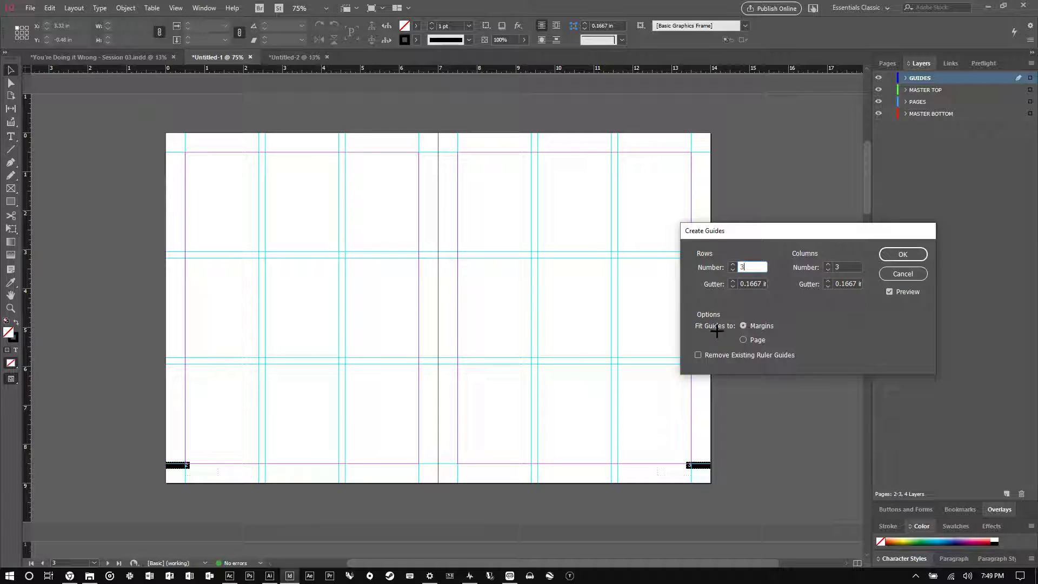
click(743, 339)
click(742, 325)
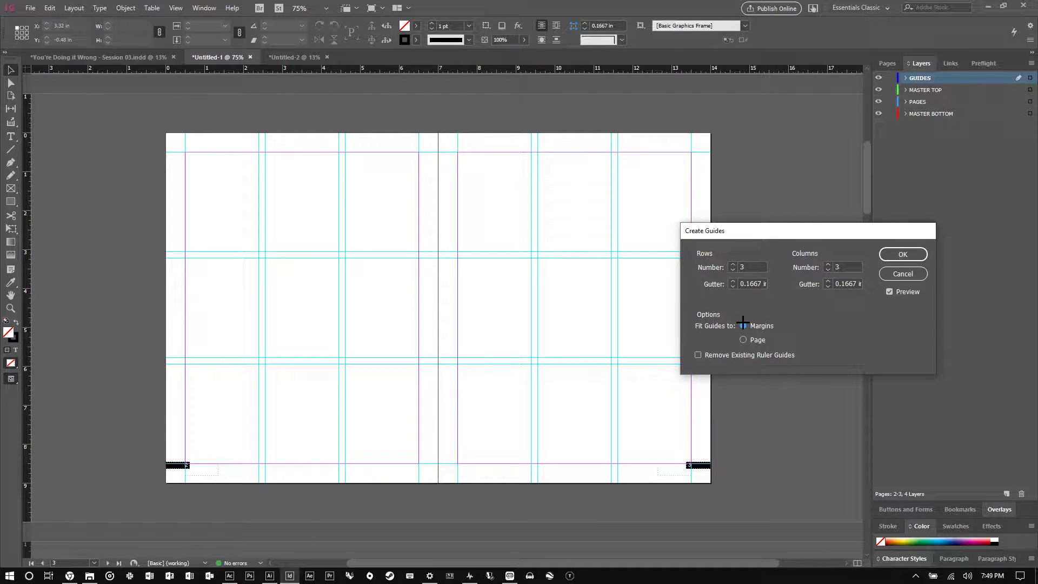
click(744, 340)
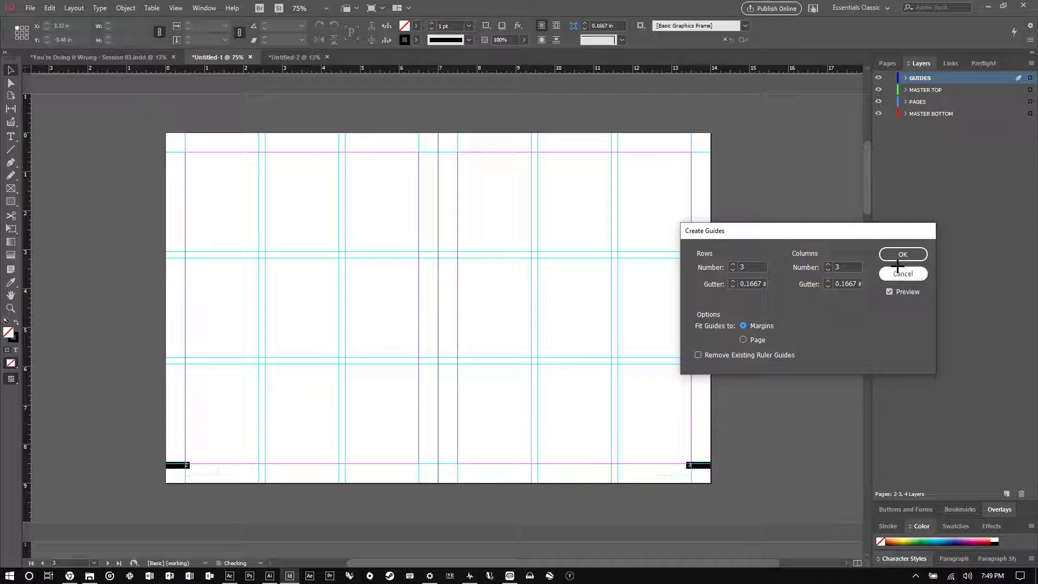
click(902, 255)
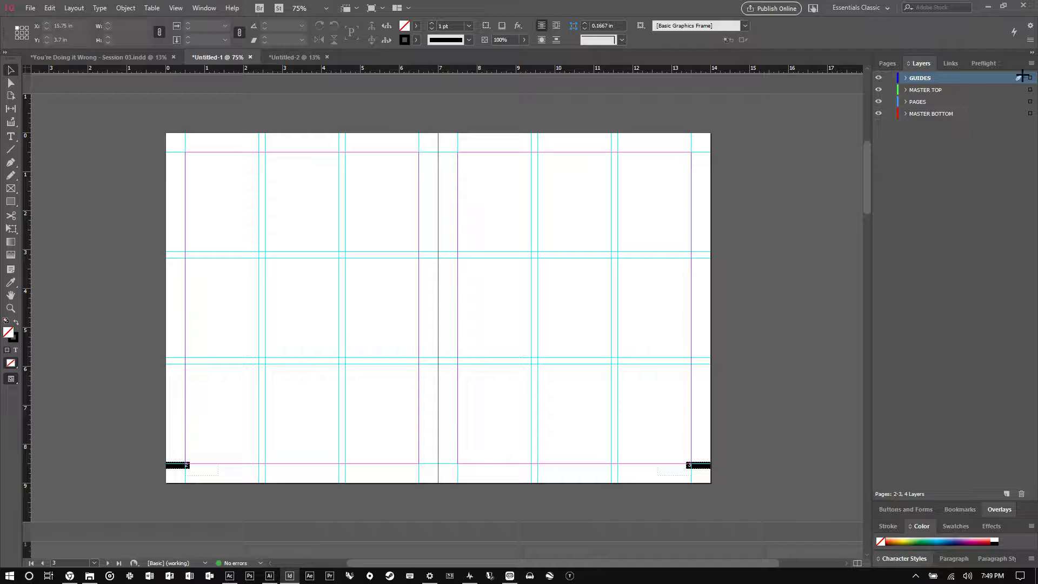
Hide and show the GUIDES layer again, and switch the screen to Preview mode
click(879, 77)
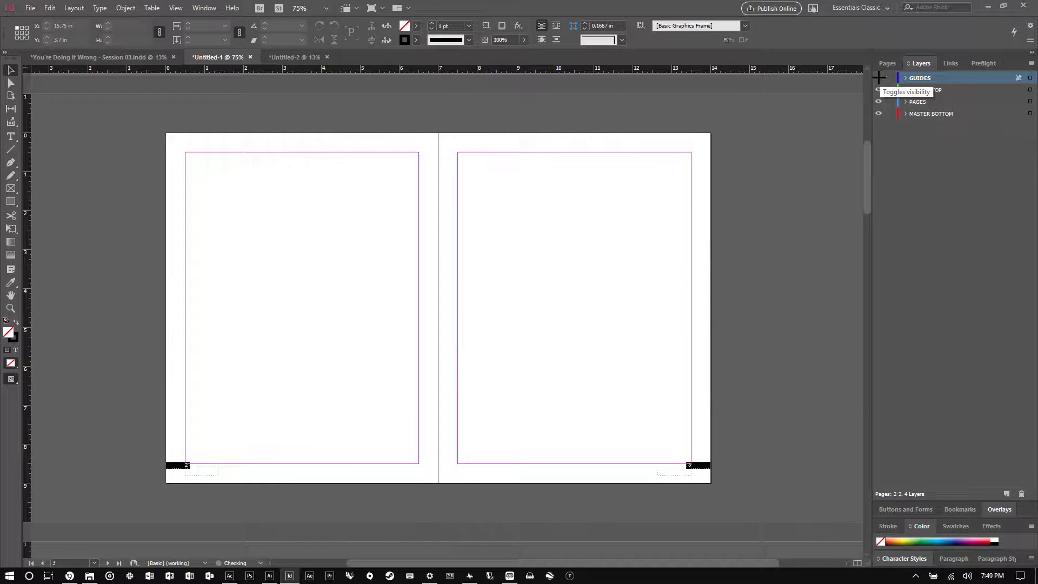
click(878, 78)
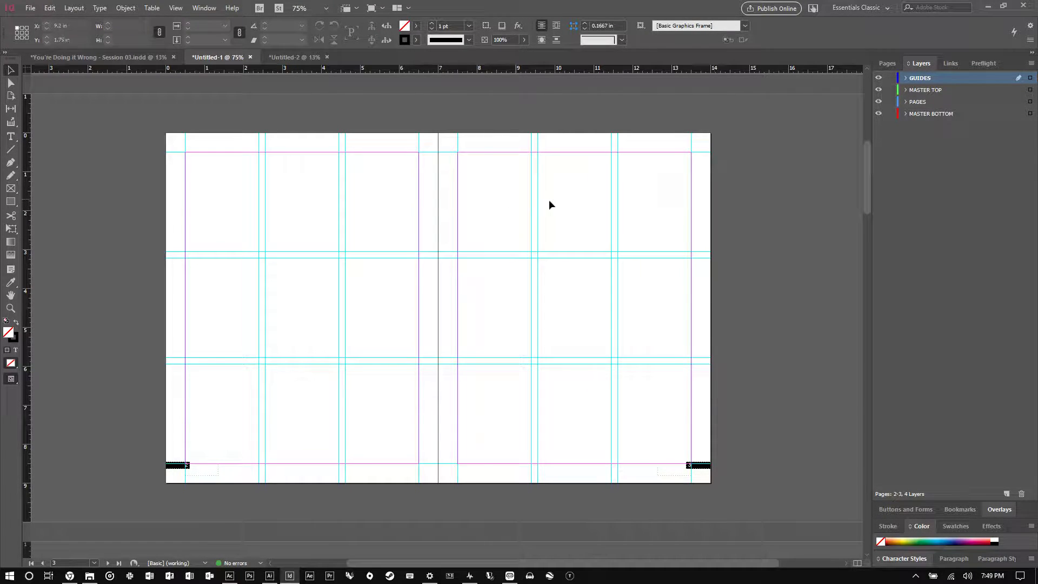
key(w)
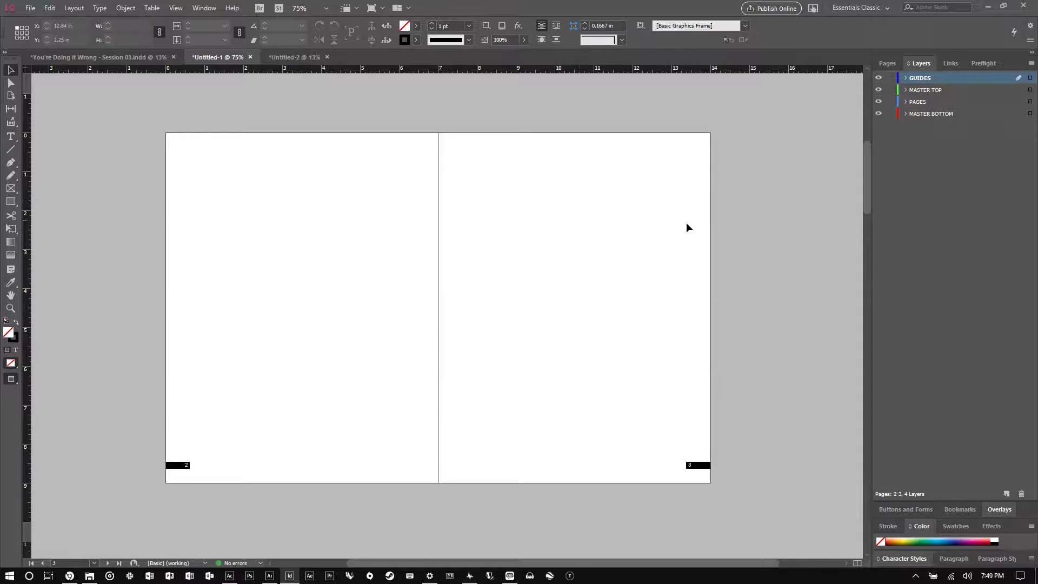
Return the screen to Normal mode and open the A, B and C masters to check whether they carry the guides
key(w)
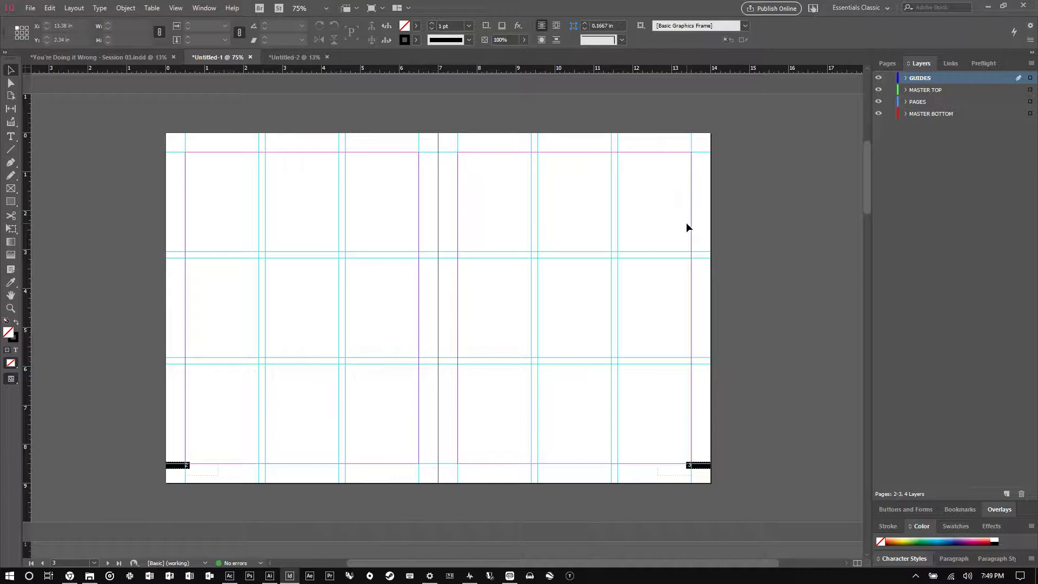
click(887, 63)
double_click(944, 257)
scroll(489, 281, right, 4)
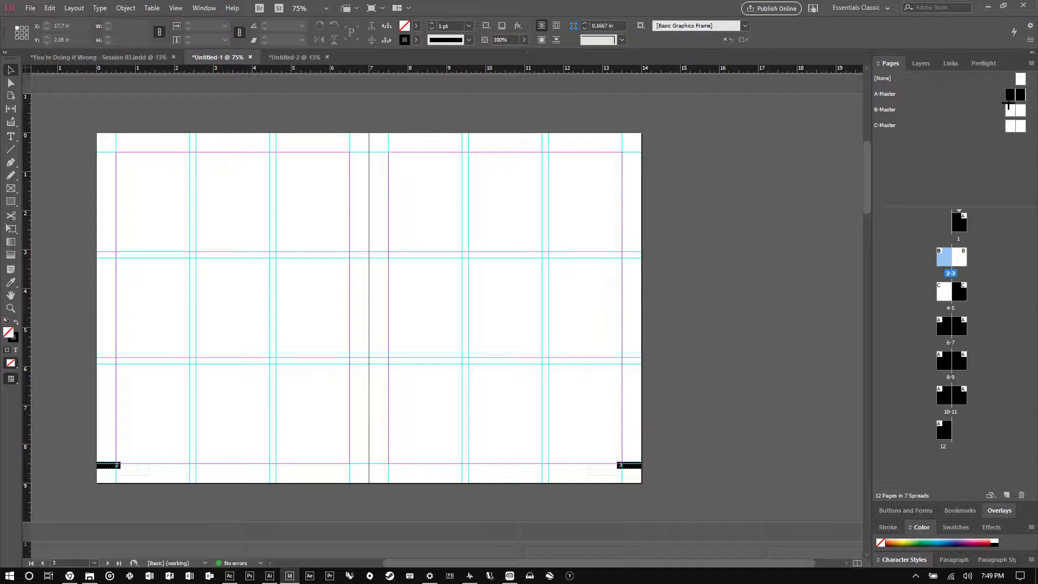
double_click(1016, 110)
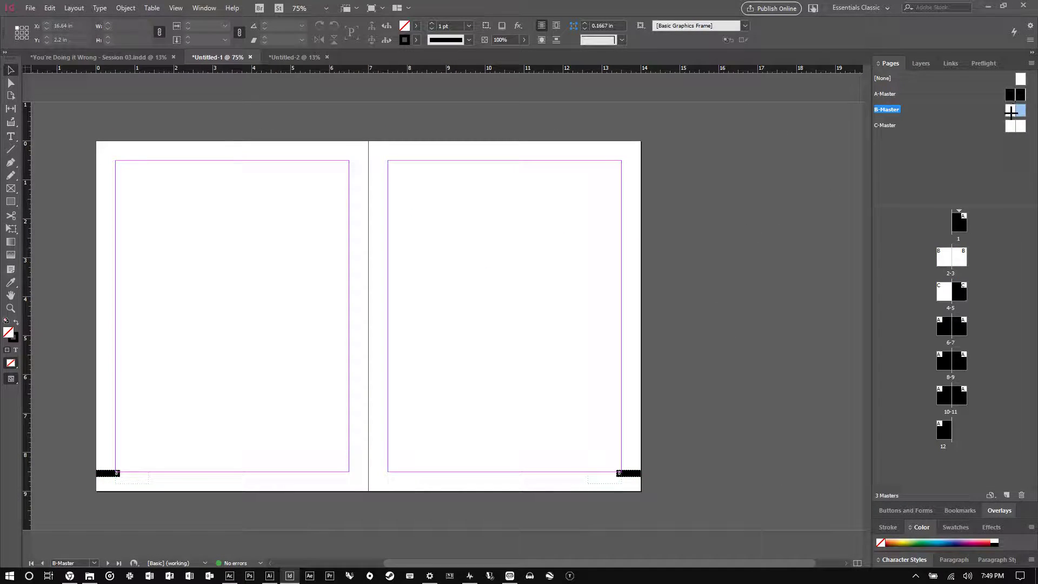
scroll(830, 207, left, 4)
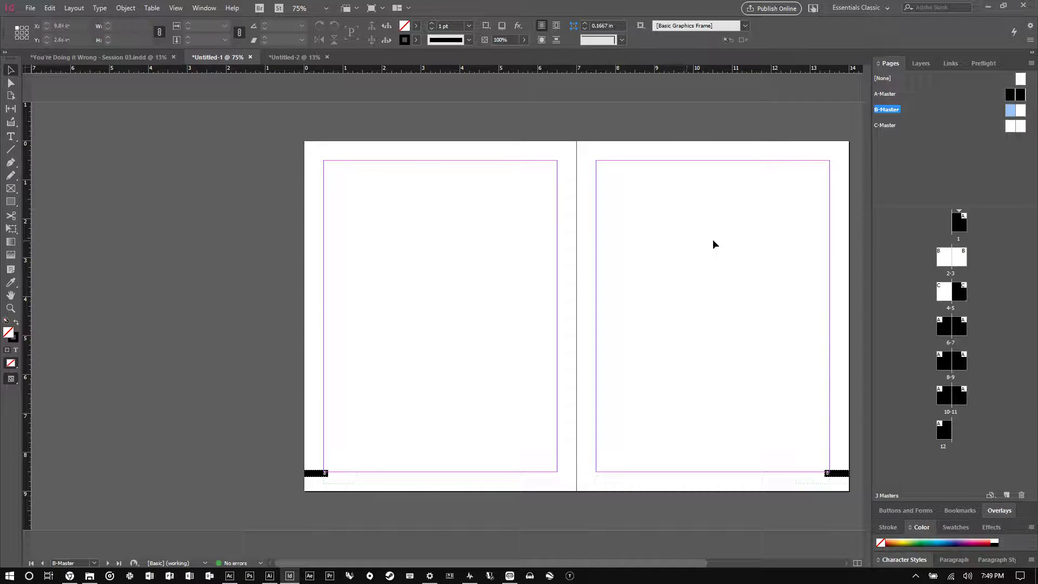
double_click(1009, 95)
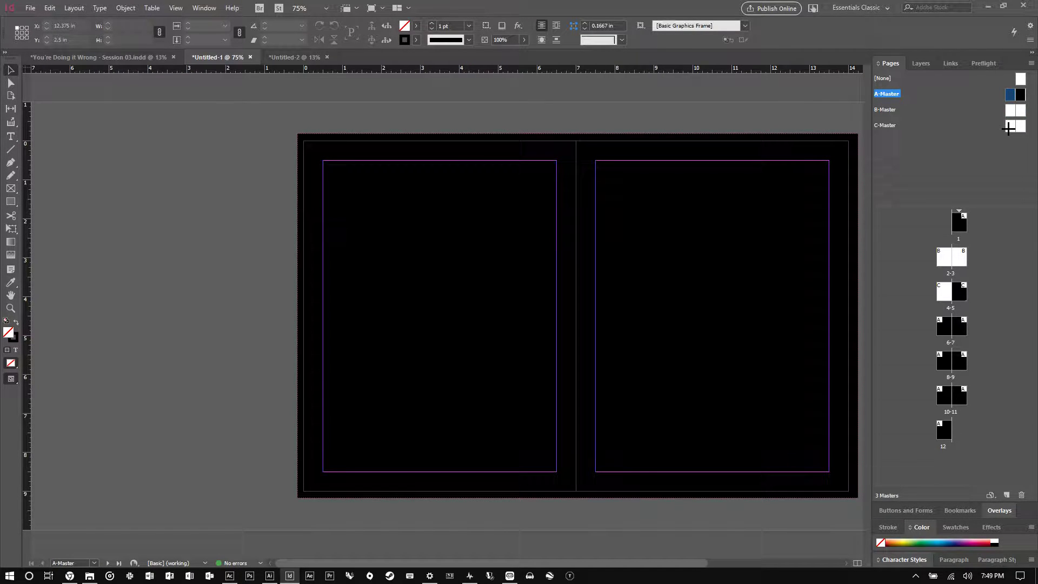
double_click(1019, 125)
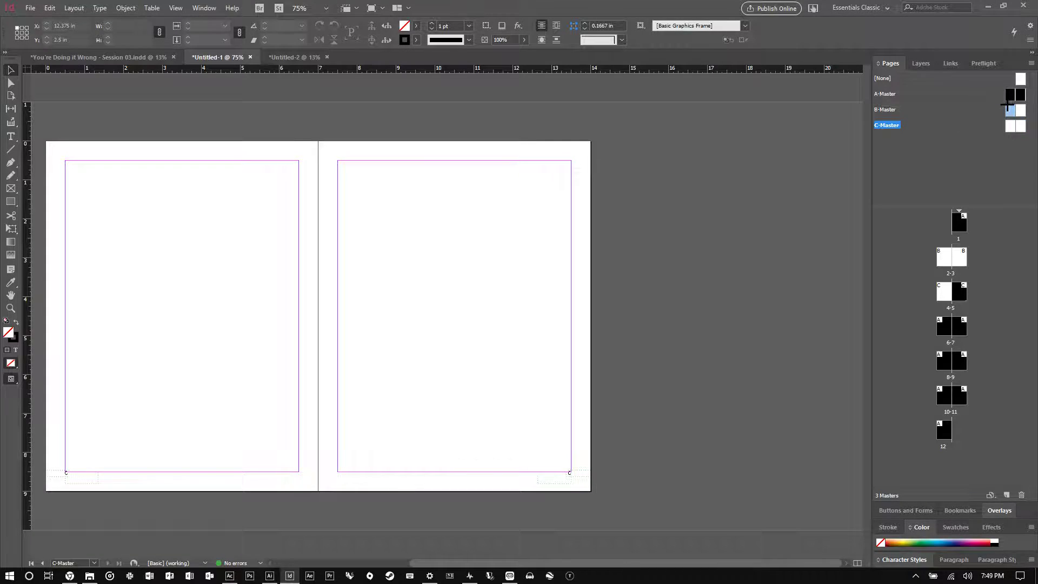
double_click(1011, 110)
Check the layer list against the B-Master and C-Master spreads
click(921, 64)
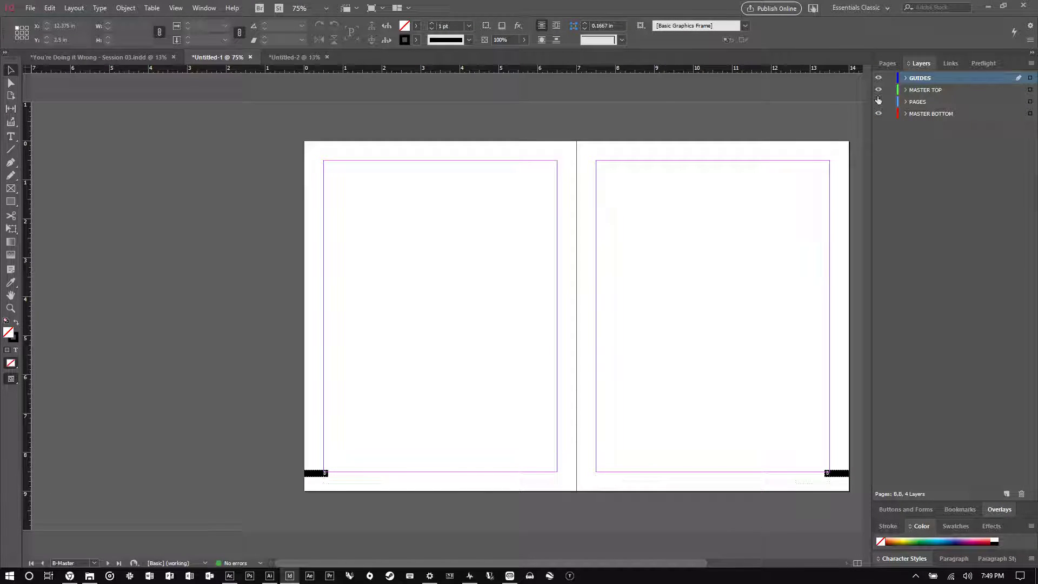
scroll(718, 203, right, 2)
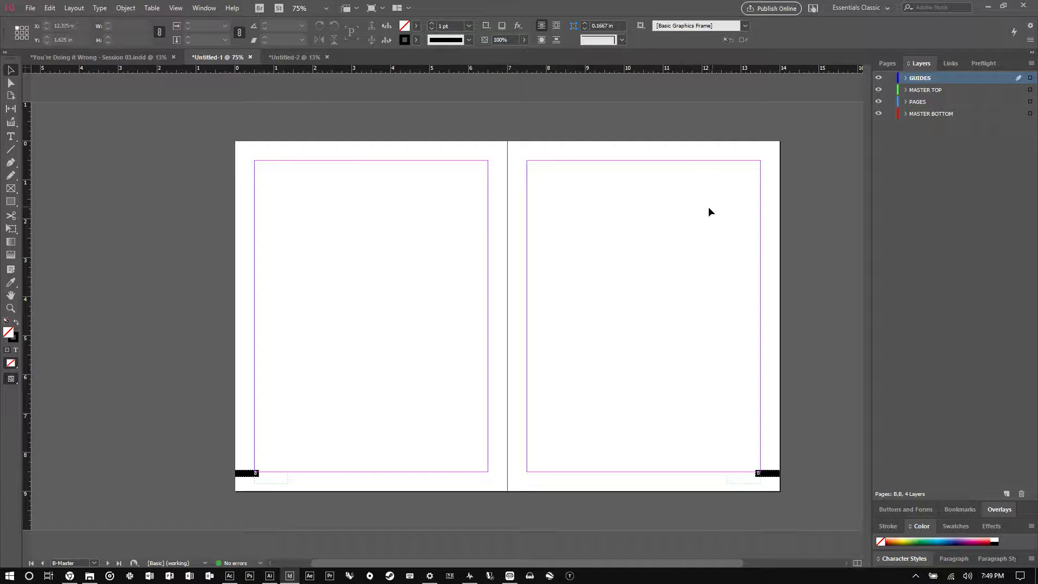
click(889, 63)
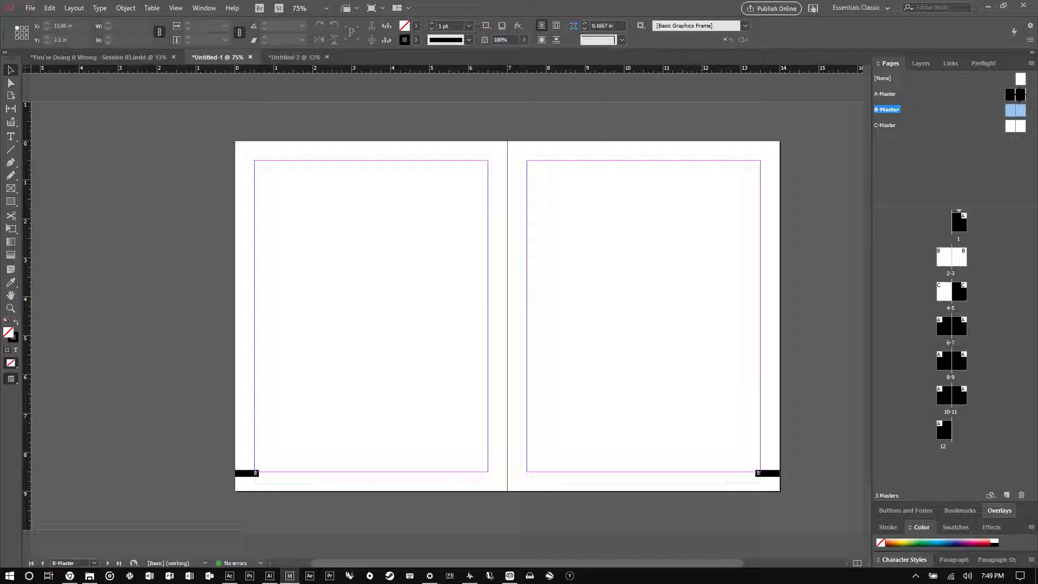
double_click(1008, 94)
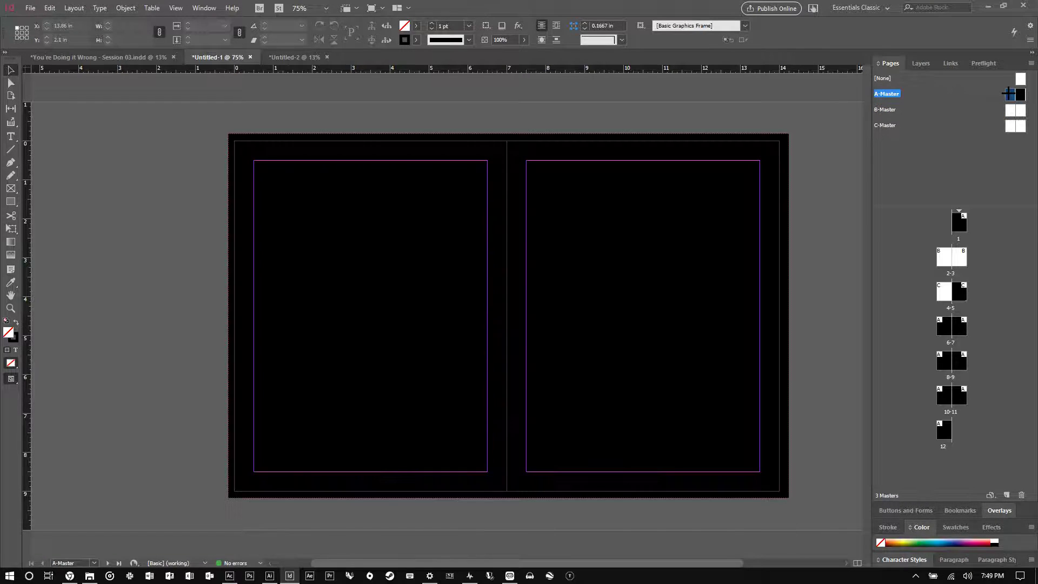
double_click(1008, 126)
click(920, 63)
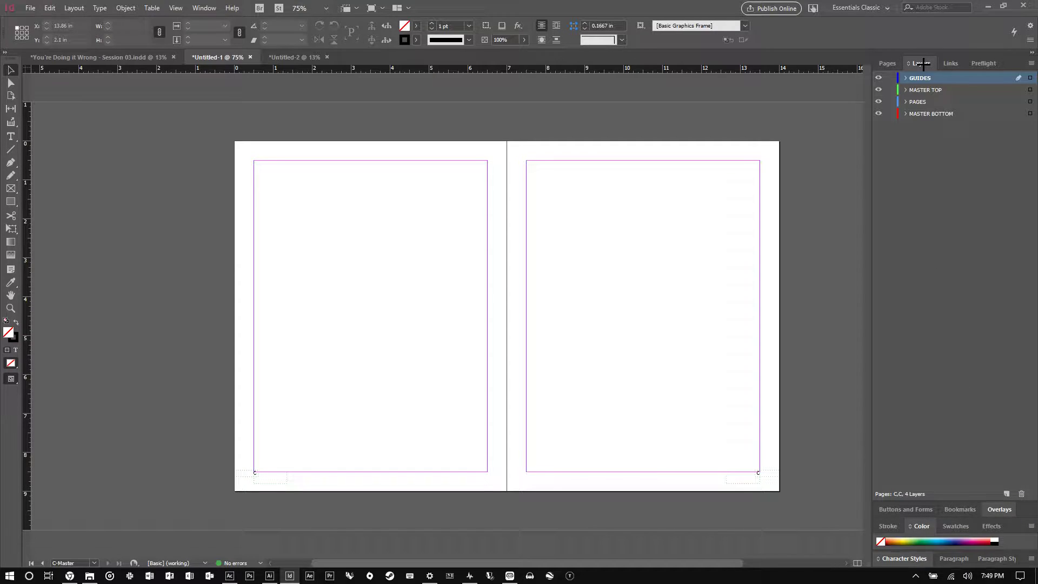
Undo the last layer visibility change and show the GUIDES layer again
click(49, 7)
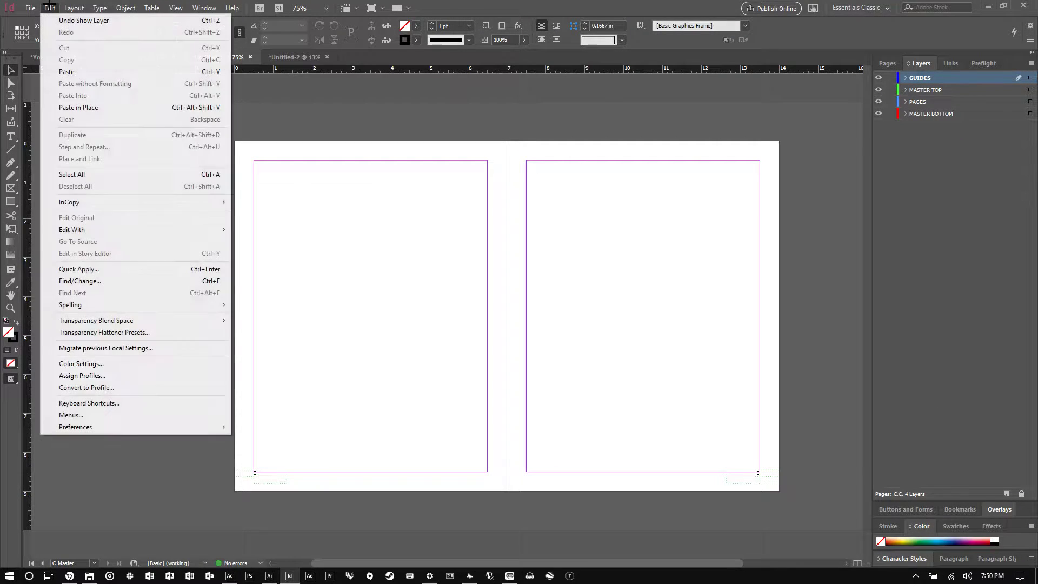
click(52, 20)
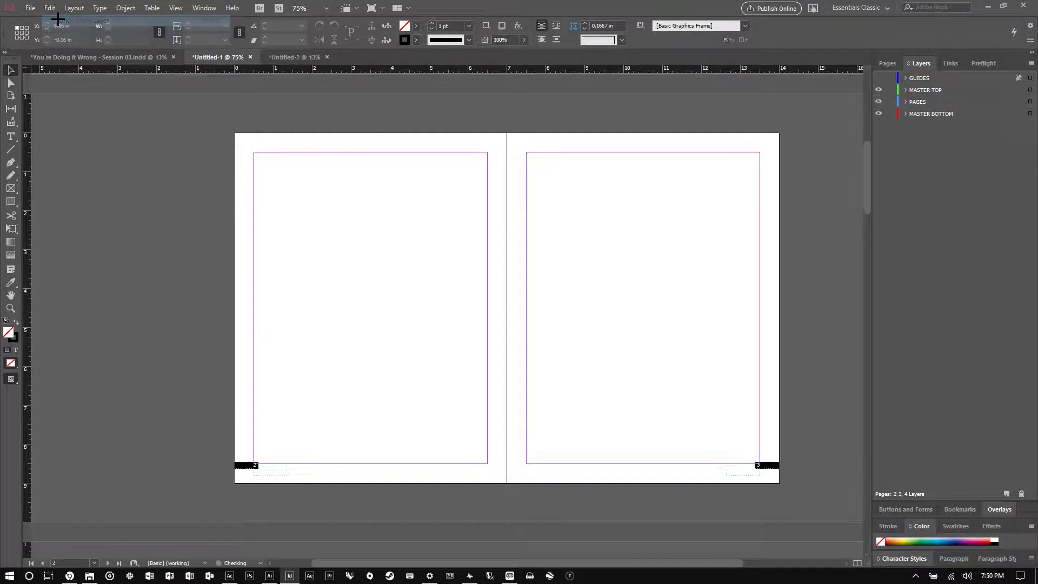
click(877, 80)
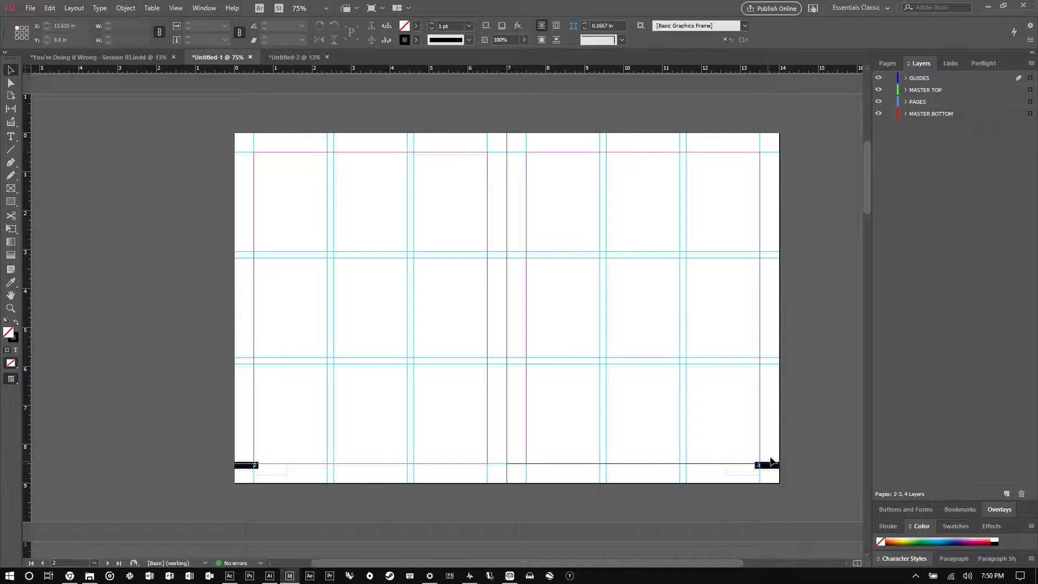
Select all the guides on the 2-3 spread, including the outermost vertical ones, and cut them
drag(712, 472, 300, 143)
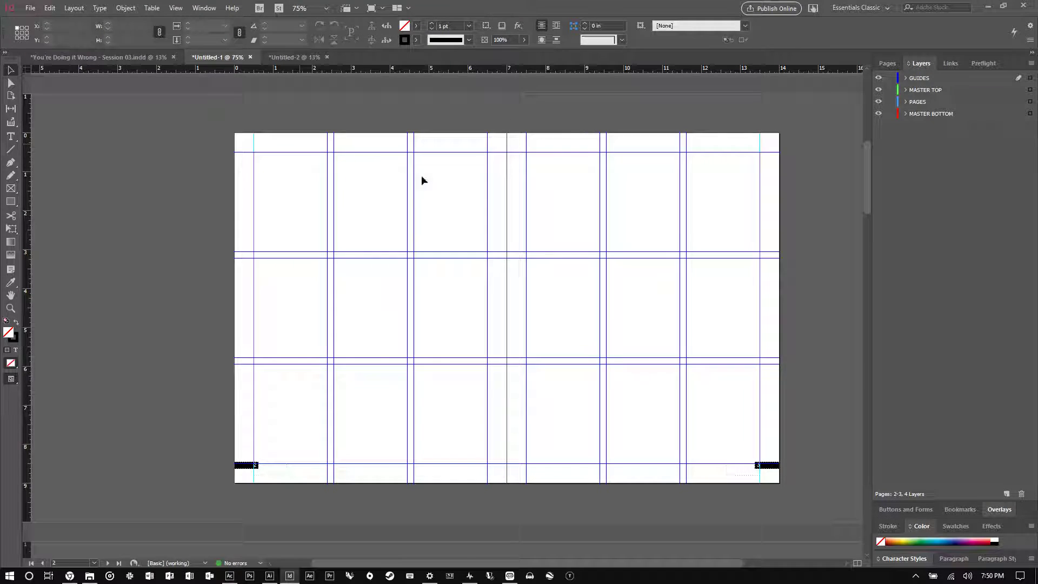
shift+click(760, 150)
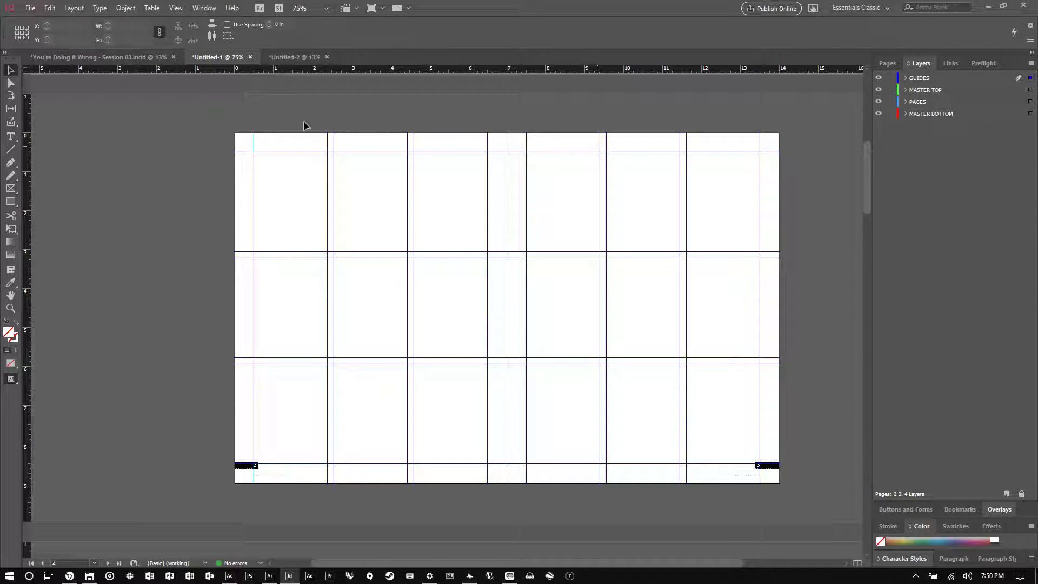
drag(285, 145, 235, 133)
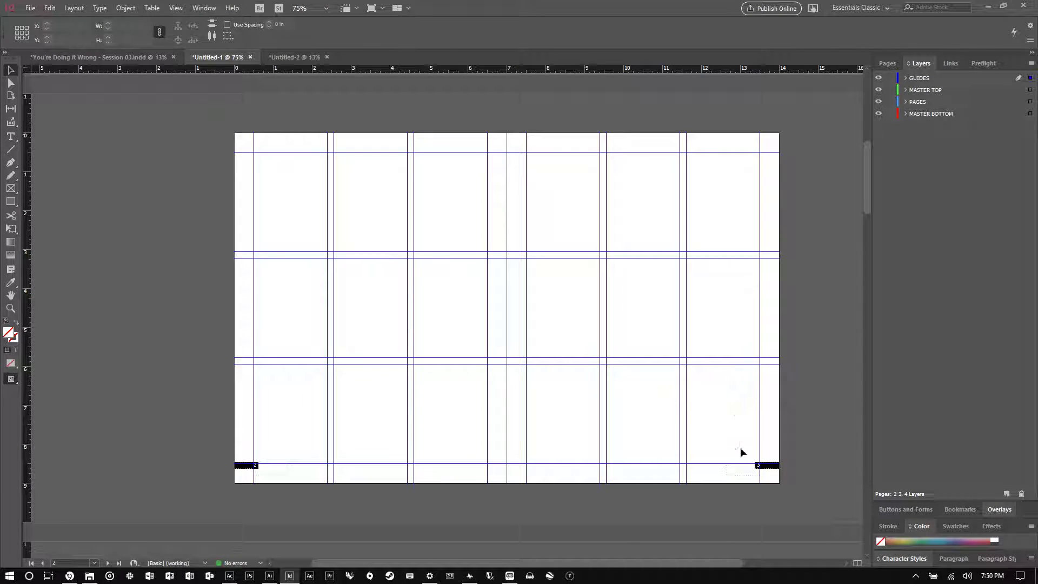
scroll(797, 461, up, 1)
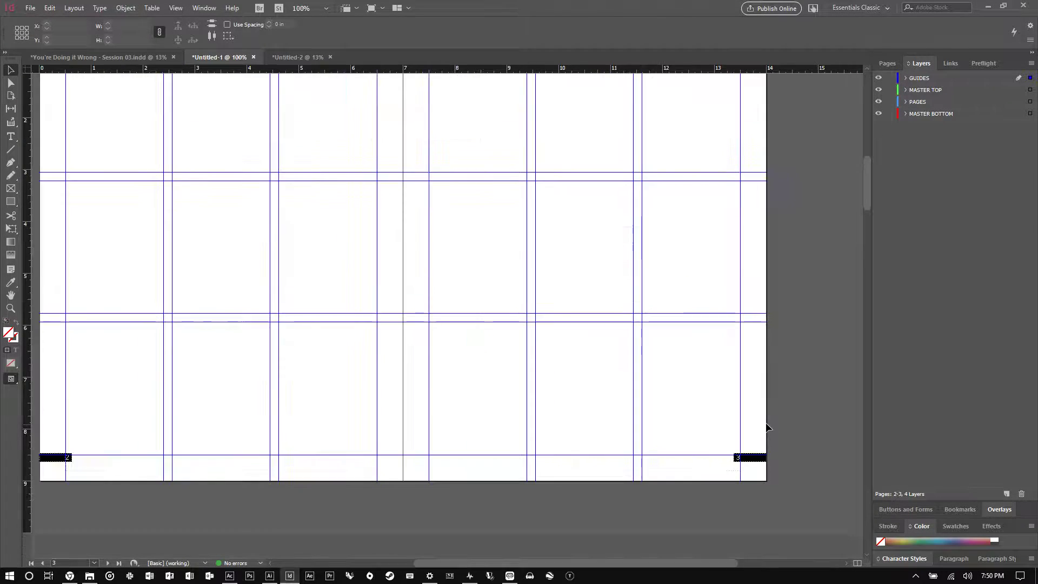
scroll(760, 407, down, 2)
scroll(573, 308, up, 1)
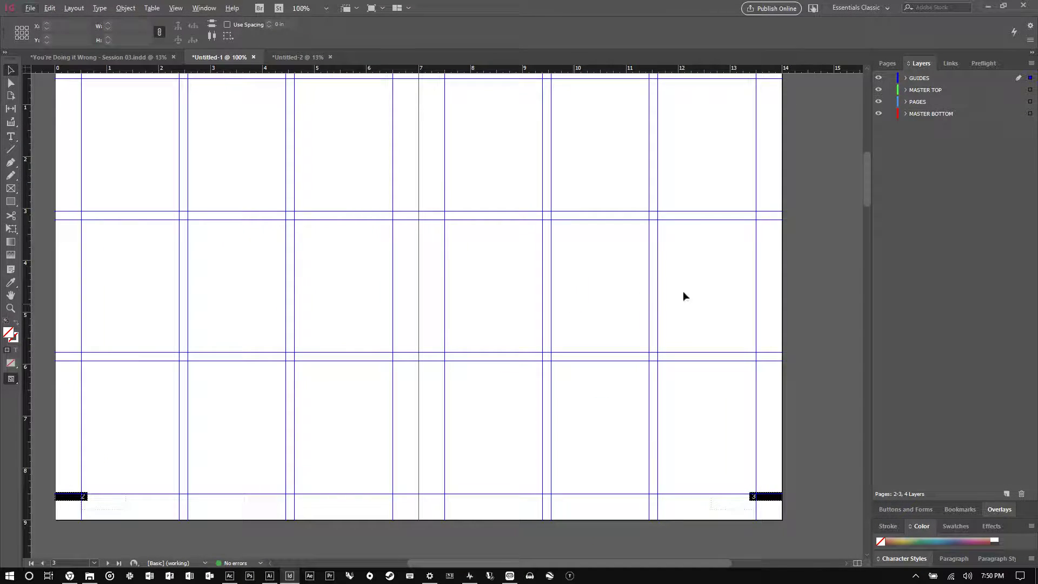
scroll(684, 294, down, 6)
scroll(423, 244, up, 5)
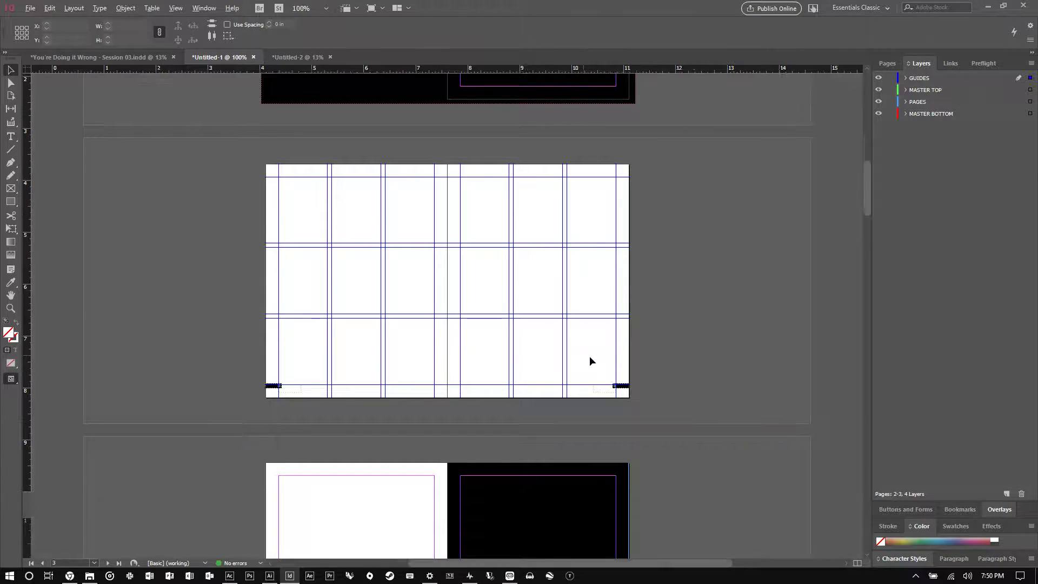
scroll(654, 359, up, 1)
scroll(634, 355, down, 1)
scroll(640, 350, up, 1)
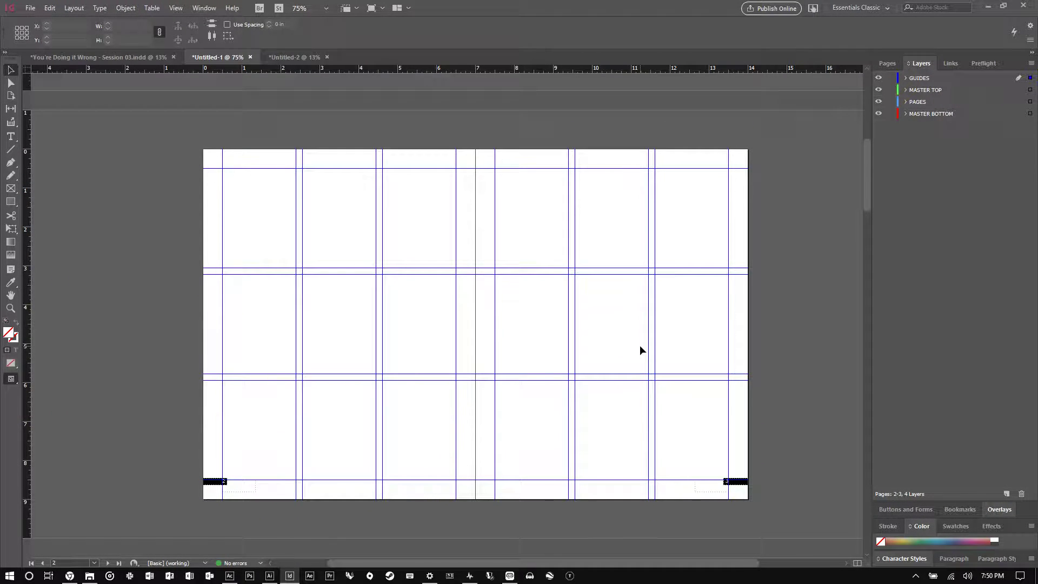
key(Delete)
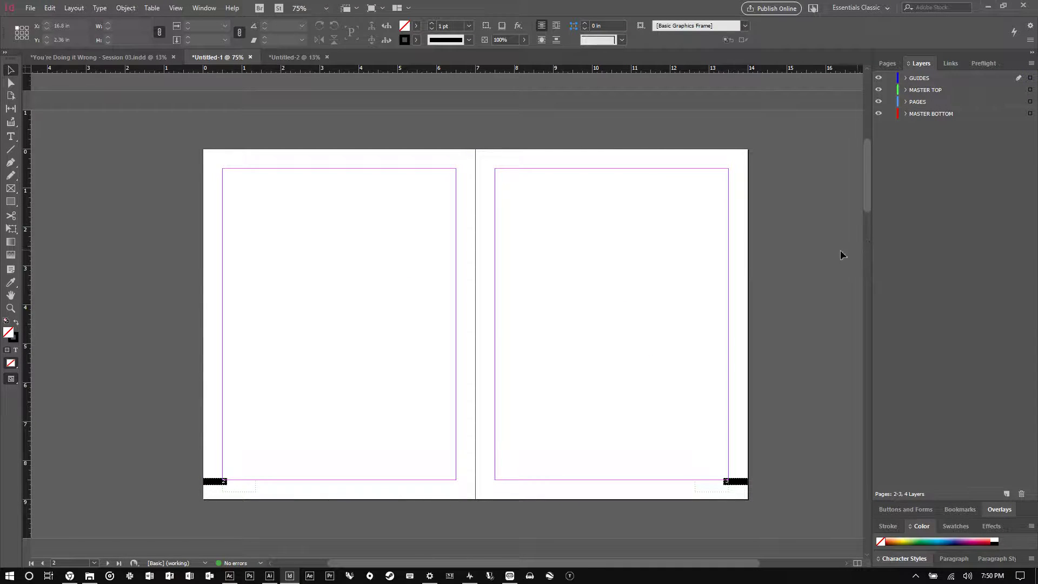
Paste the cut guides in place on the A-Master spread and check which layer they are on
click(902, 63)
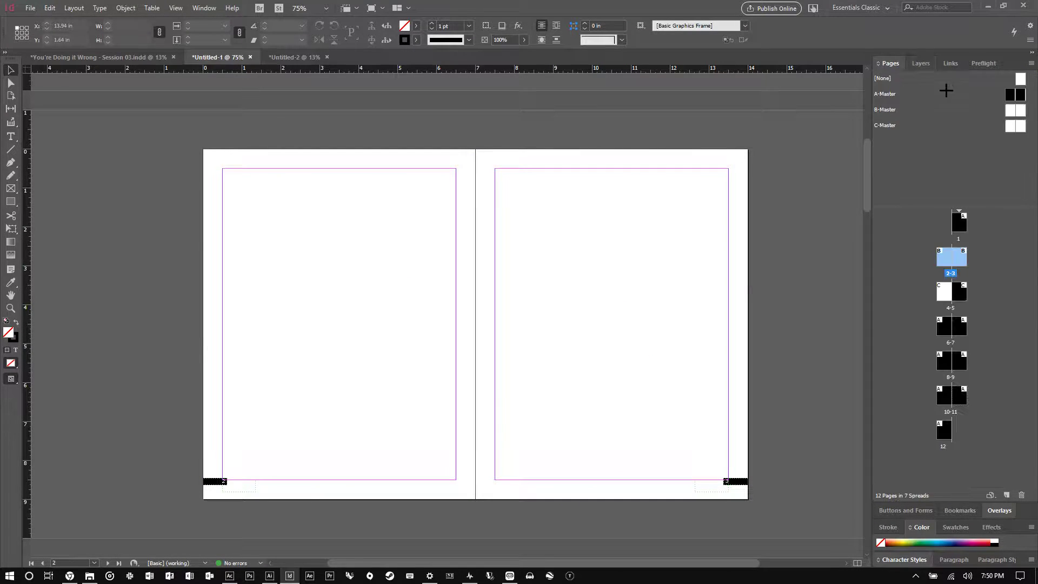
double_click(1015, 96)
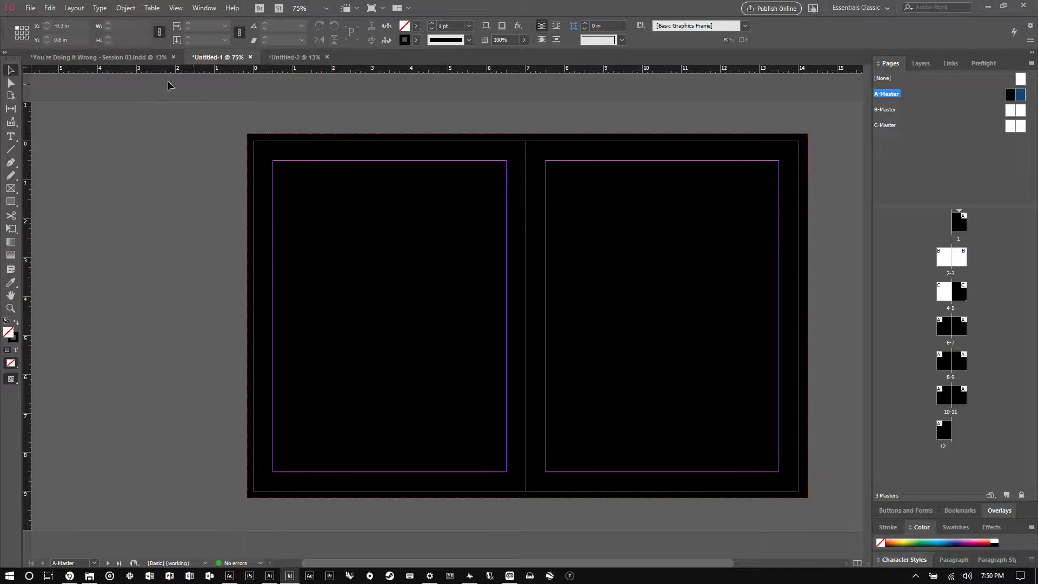
click(49, 8)
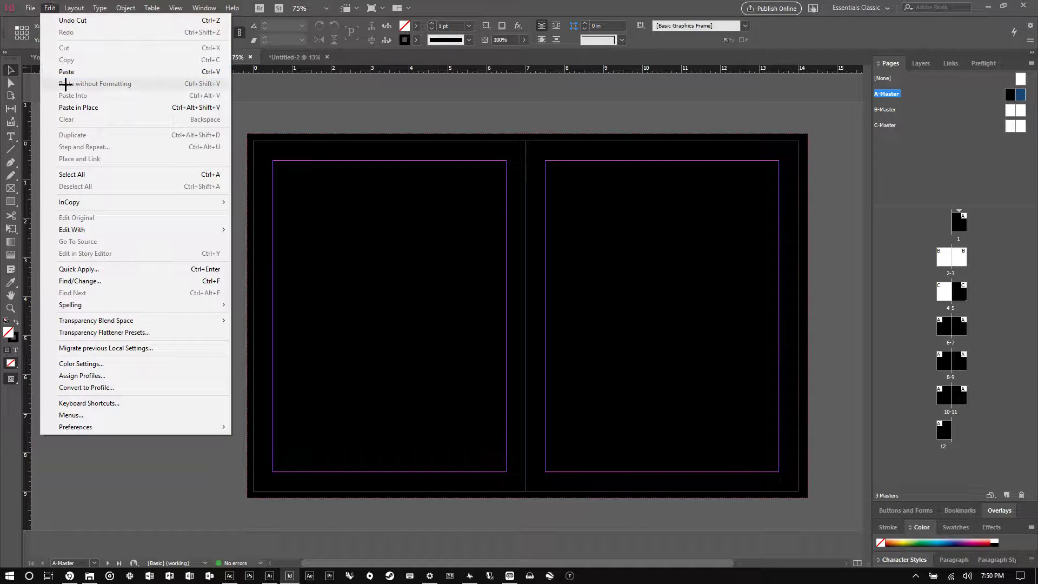
click(65, 107)
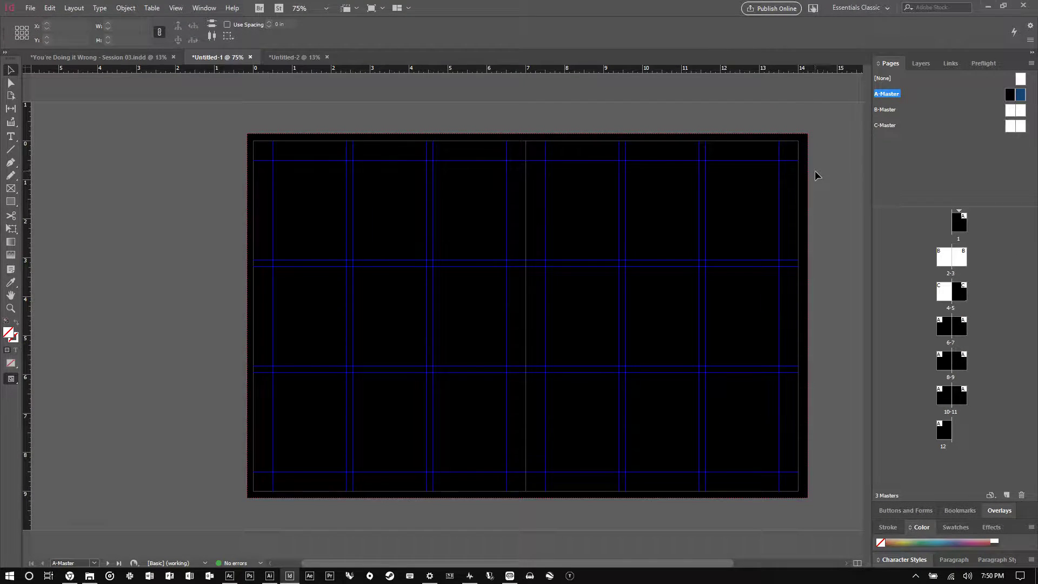
click(922, 63)
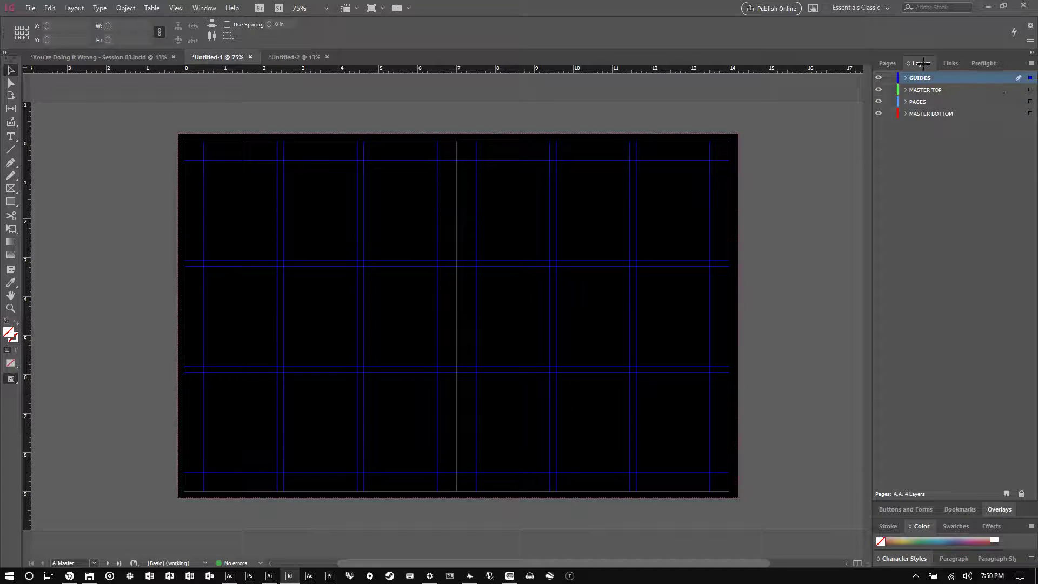
click(887, 64)
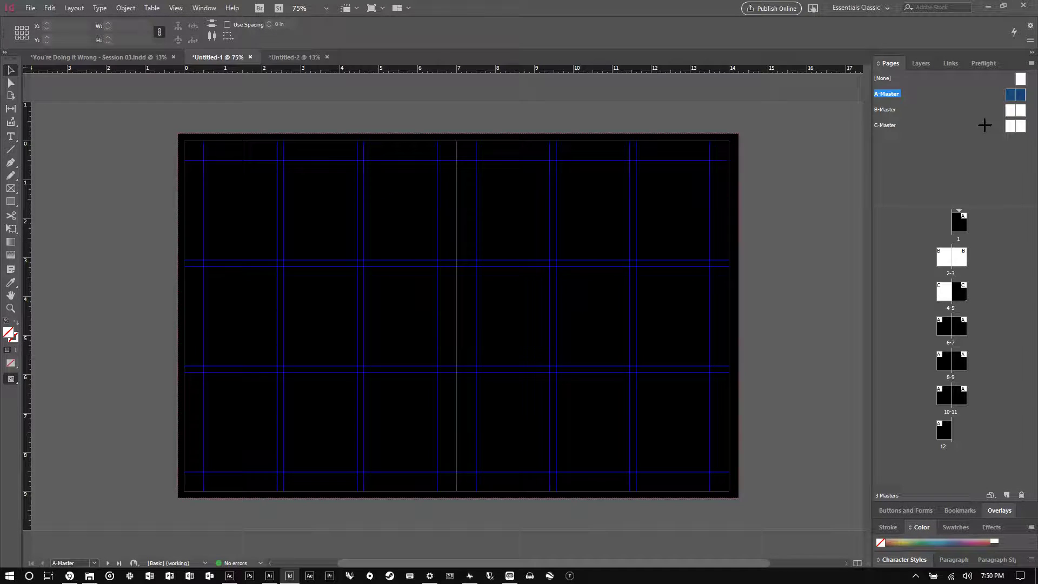
Paste the guides in place on the B-Master spread and check their layer
double_click(1011, 110)
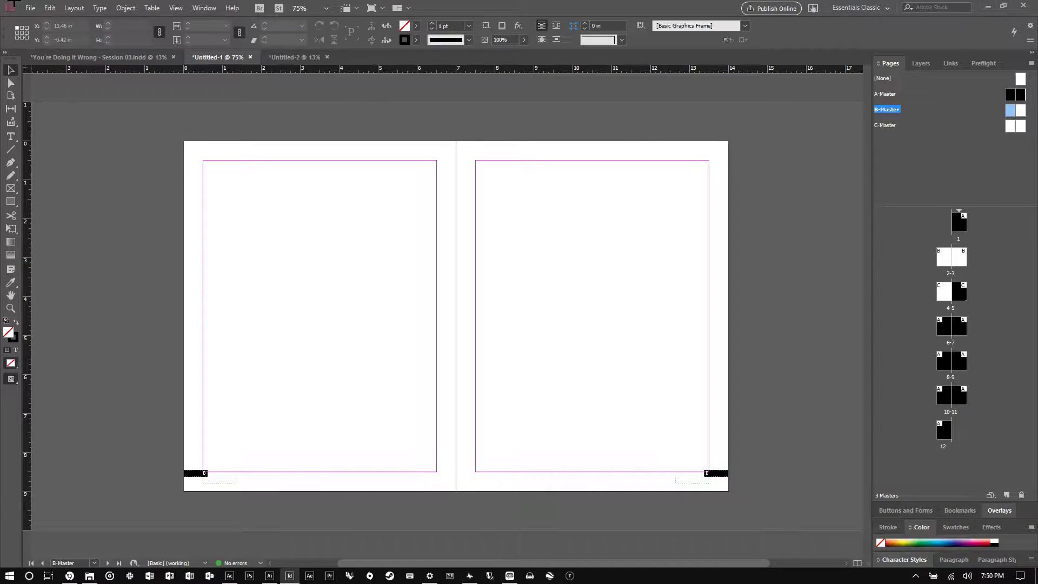
click(50, 7)
click(65, 104)
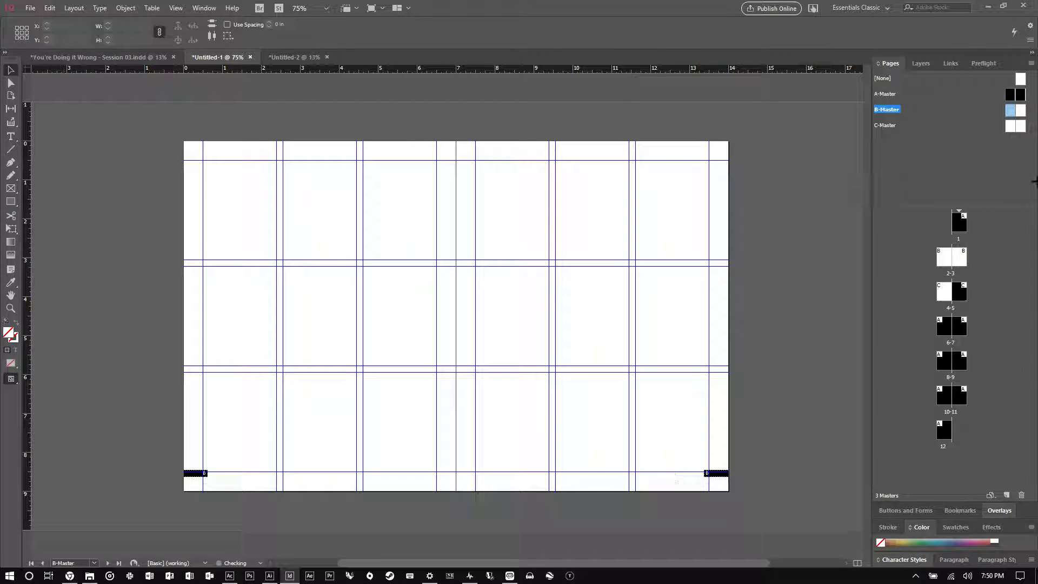
click(920, 63)
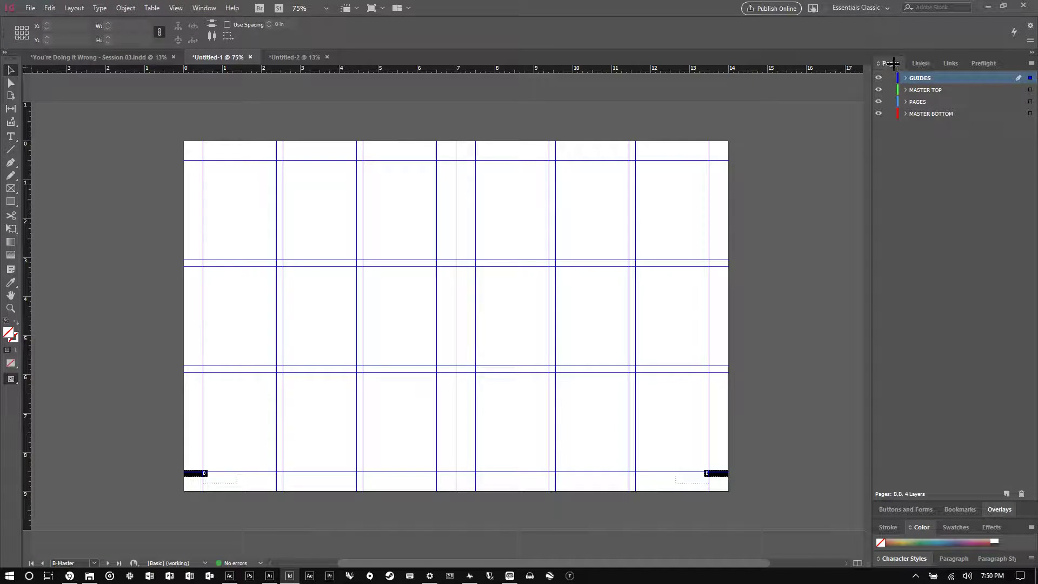
click(889, 63)
Paste the guides in place on the C-Master spread, deselect them, and go to the 2-3 spread
double_click(1016, 125)
click(50, 7)
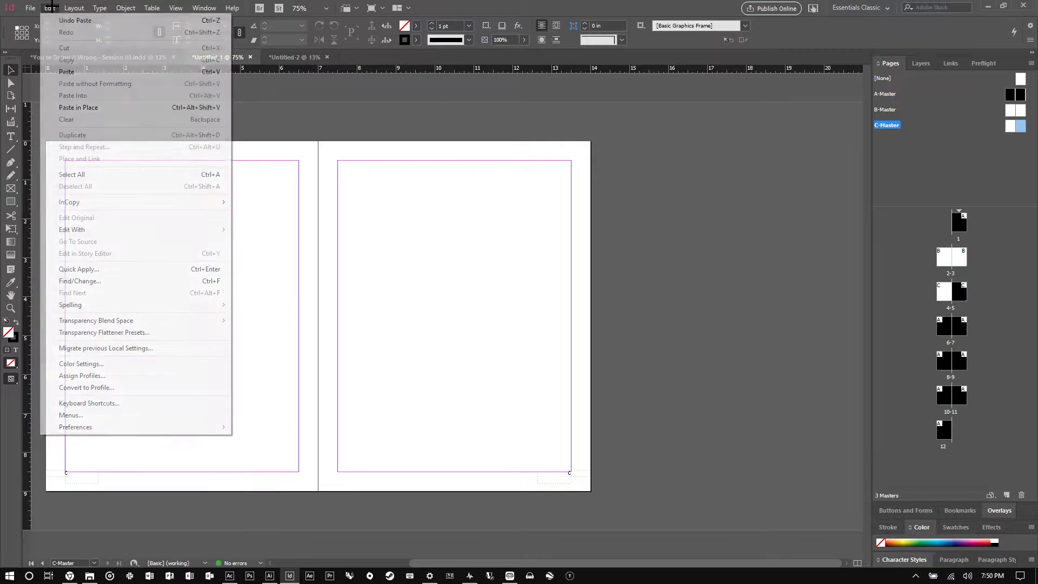
click(76, 107)
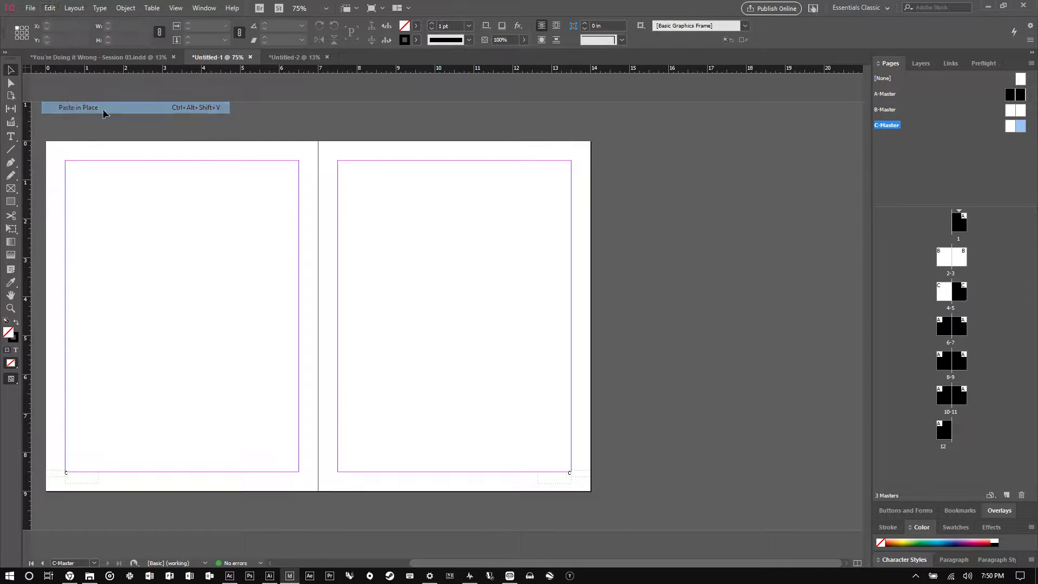
scroll(482, 206, left, 5)
click(614, 204)
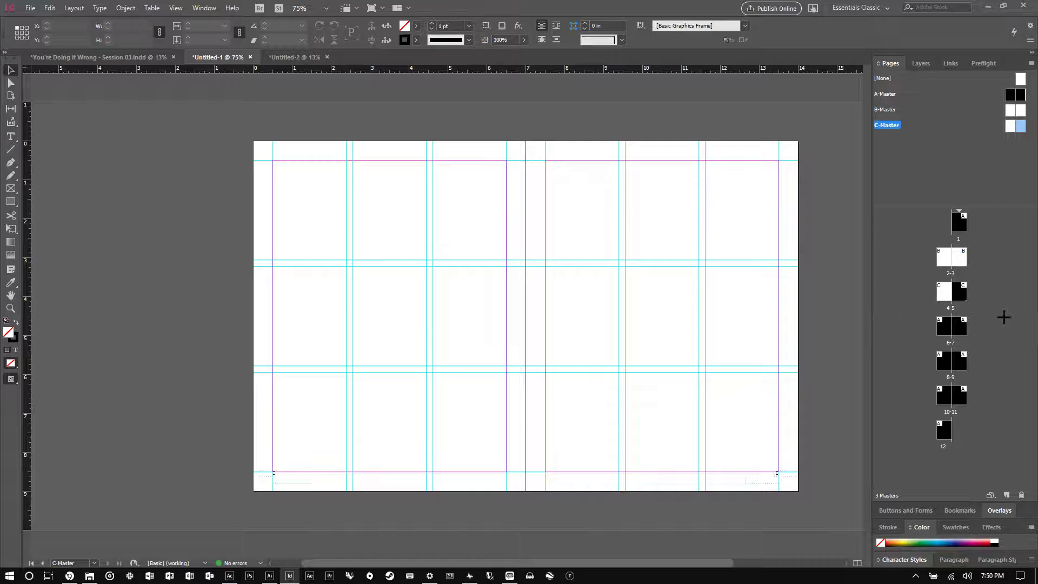
click(946, 253)
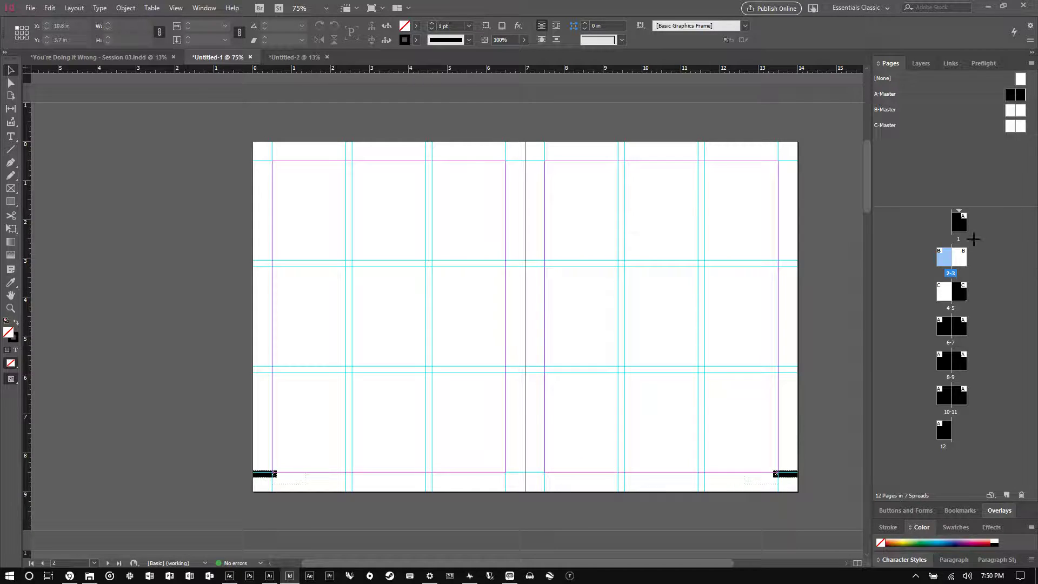
Preview page 1, the A-Master and the B-Master without guides, and check the document's layer list
double_click(957, 216)
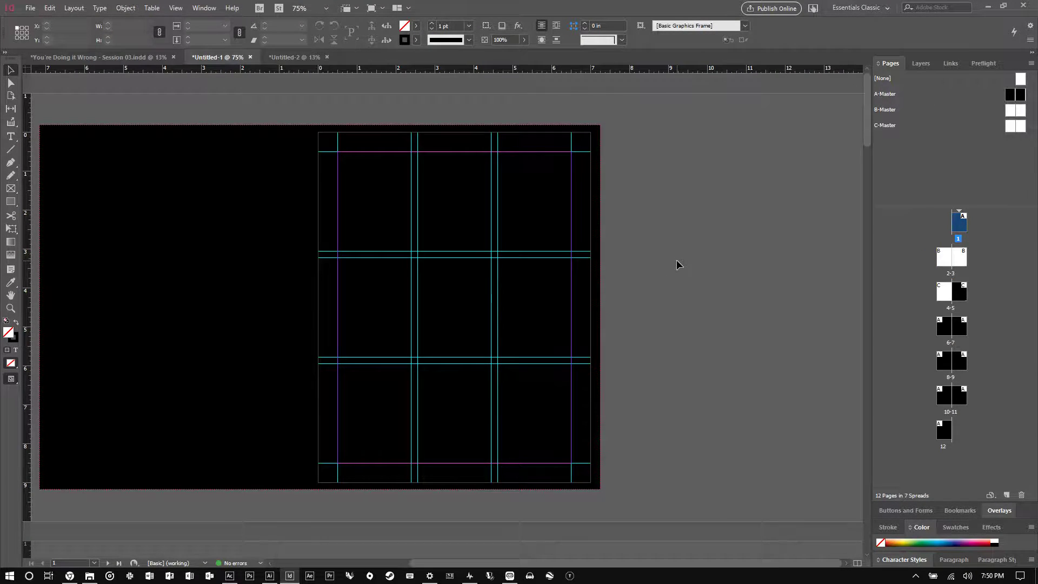
key(w)
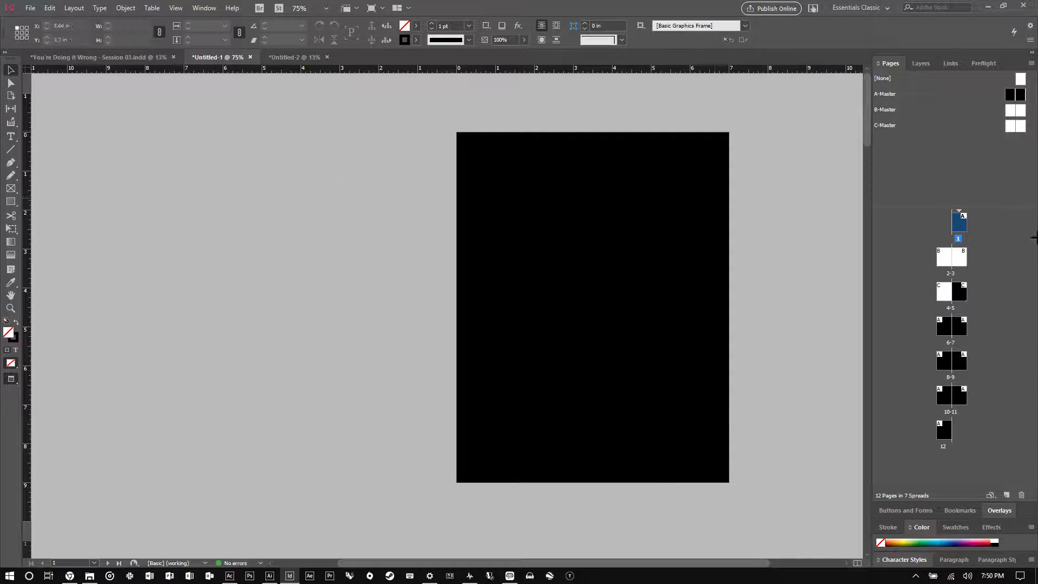
double_click(1014, 95)
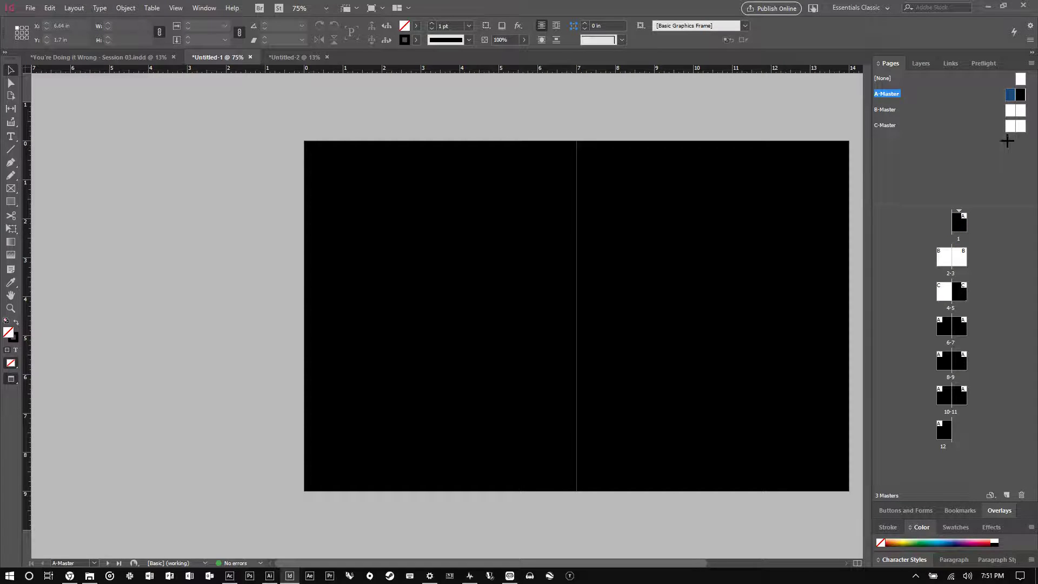
double_click(1012, 111)
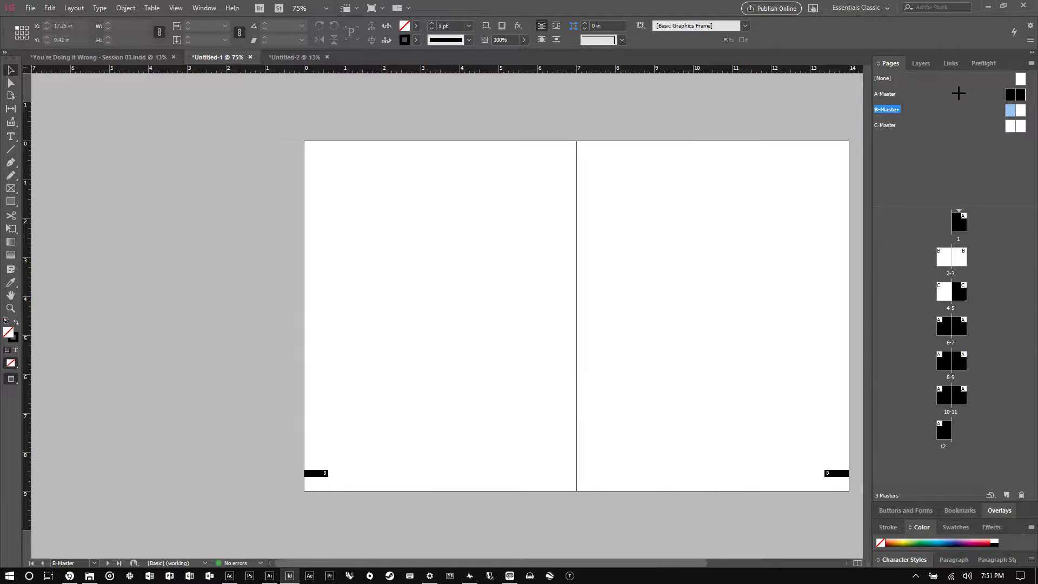
click(926, 64)
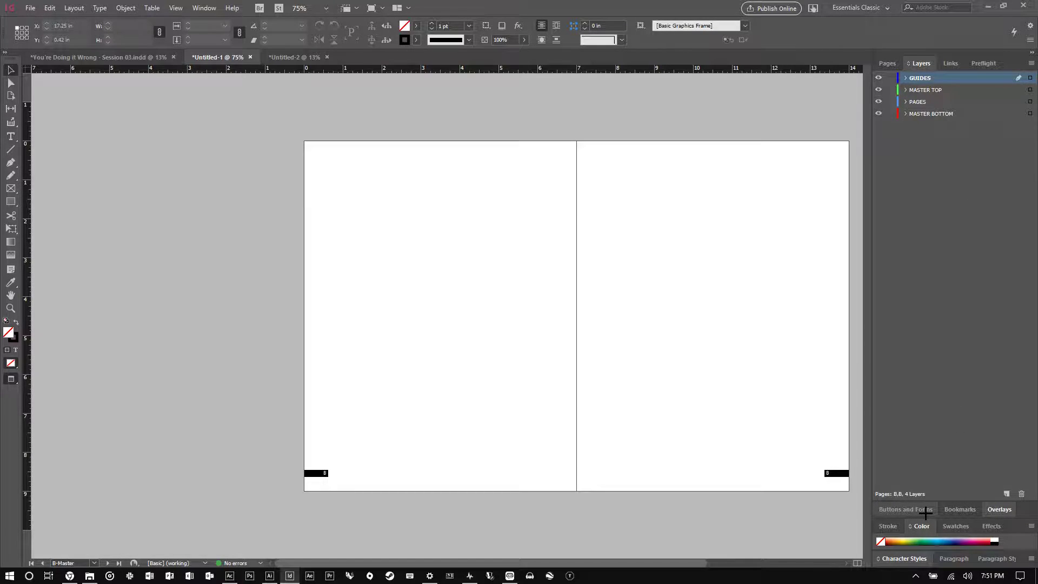
click(887, 63)
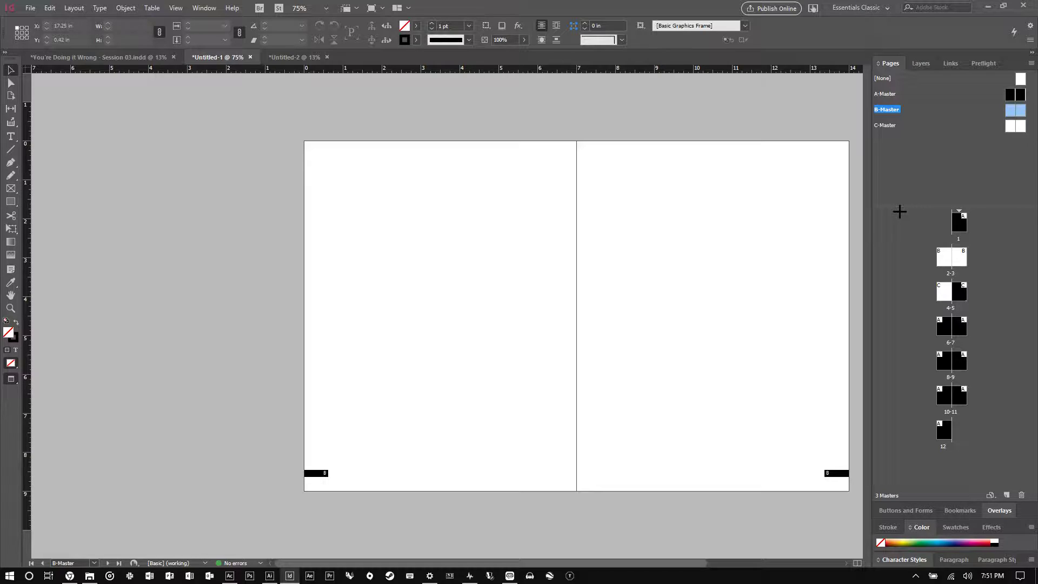
scroll(572, 308, right, 3)
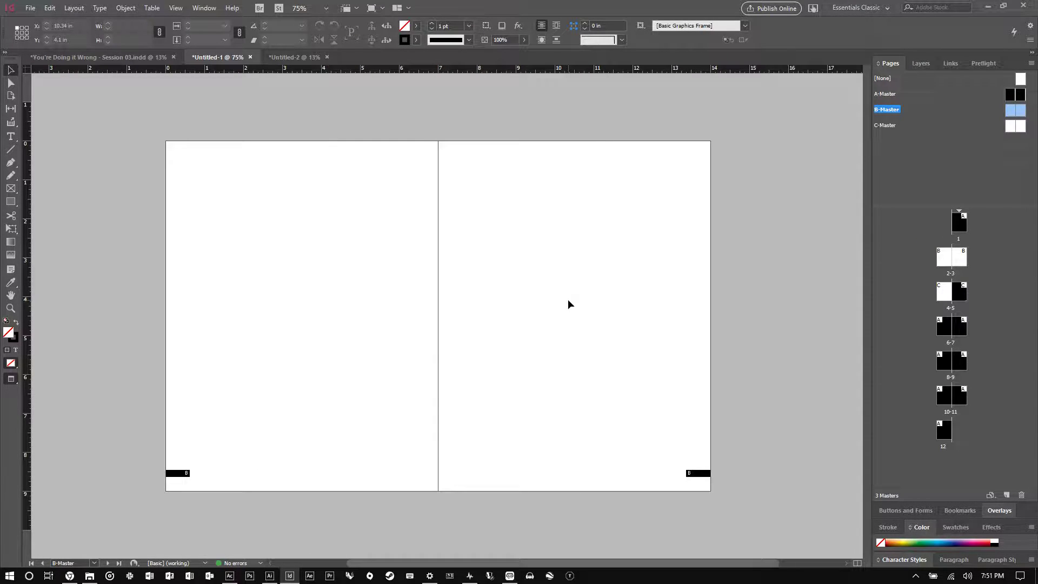
Draw a text frame mid-page on page 1 and set its type to 72 pt Bold Condensed No. 20
double_click(959, 221)
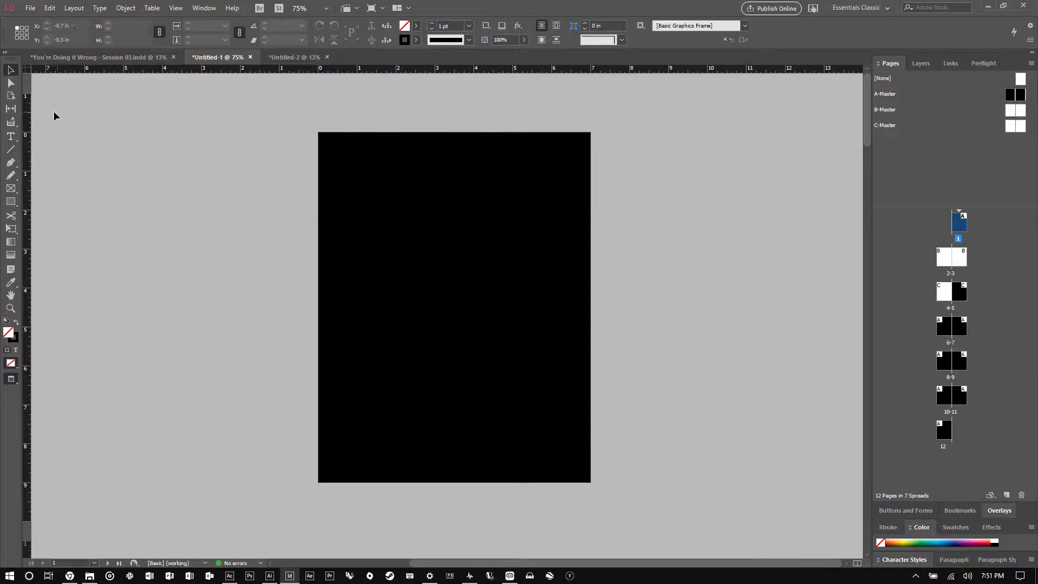
click(10, 136)
drag(394, 284, 574, 378)
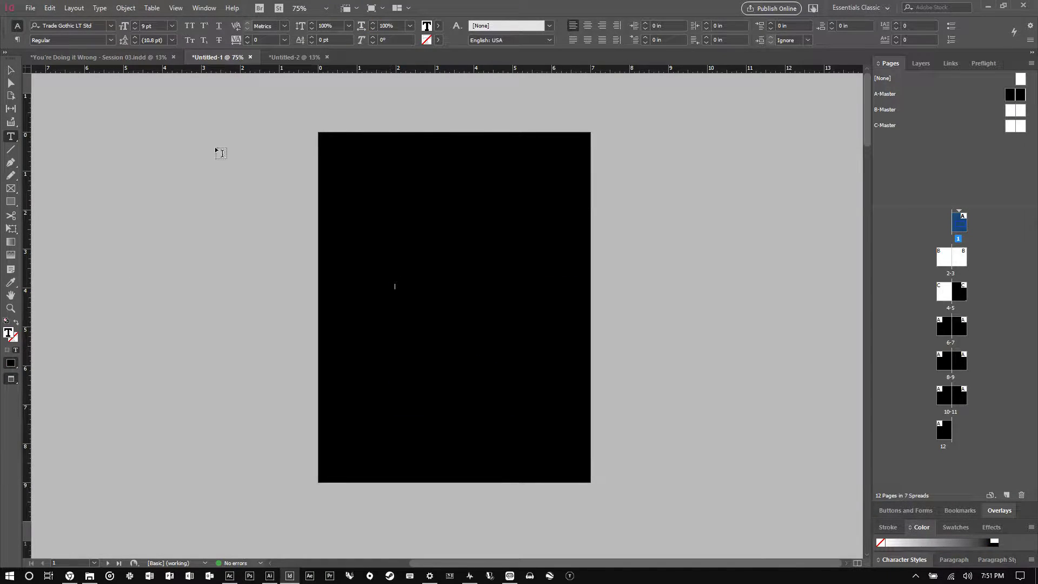
click(172, 26)
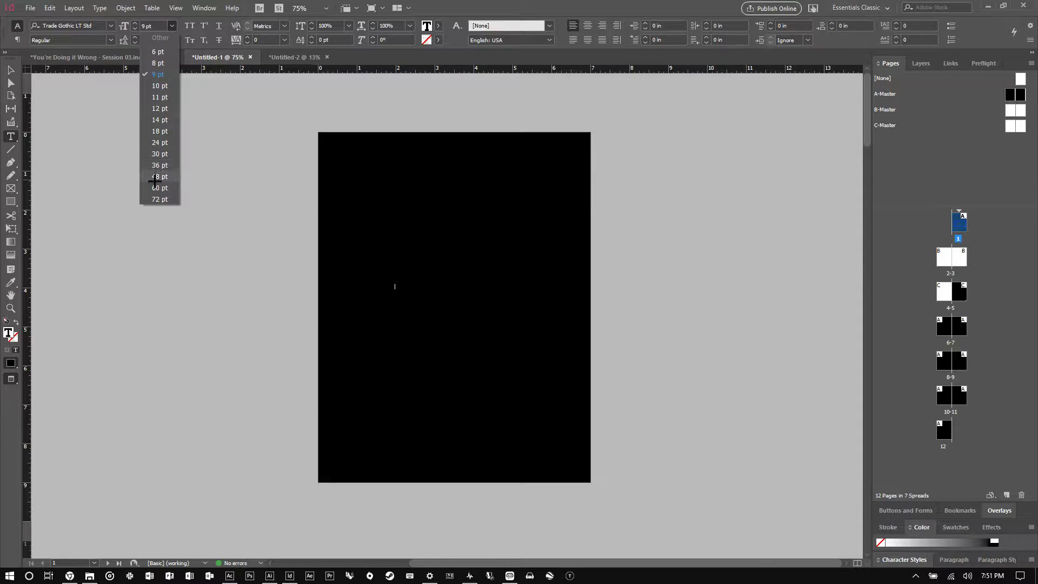
click(156, 198)
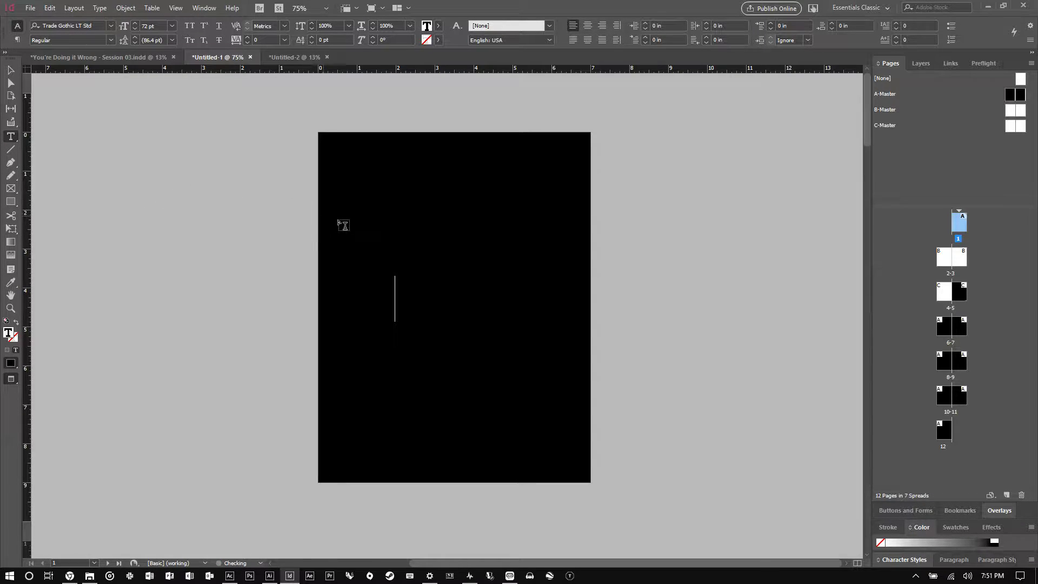
click(110, 40)
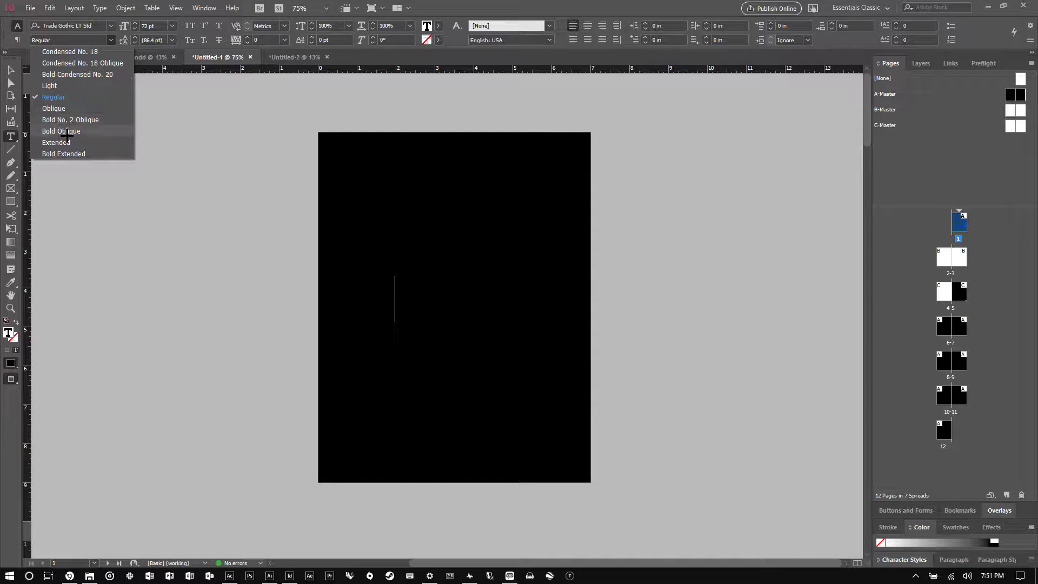
click(72, 77)
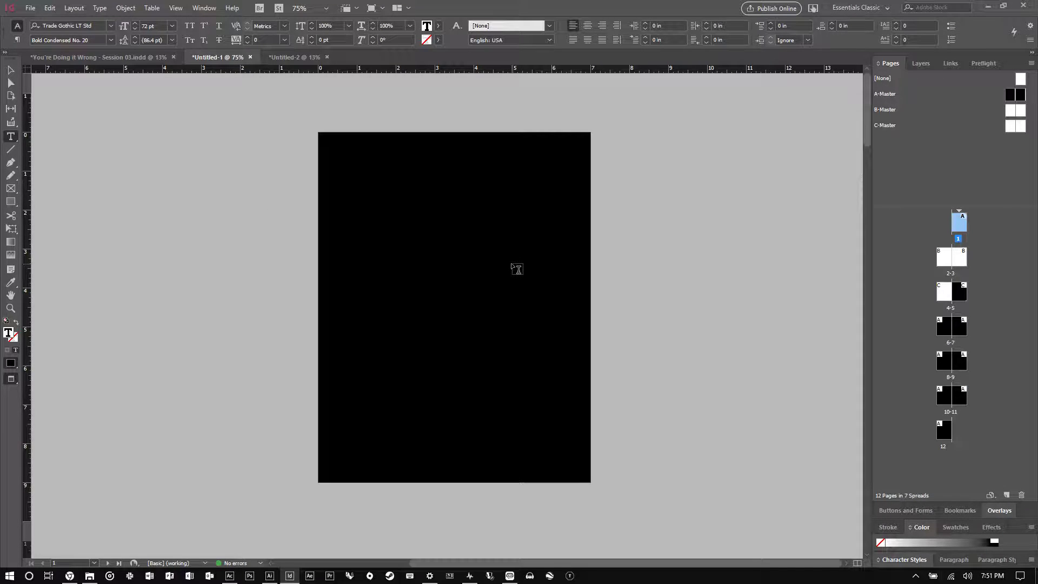
Enter the title YDIW, colour it white, and add SESSION 03 on a second line
key(ctrl+v)
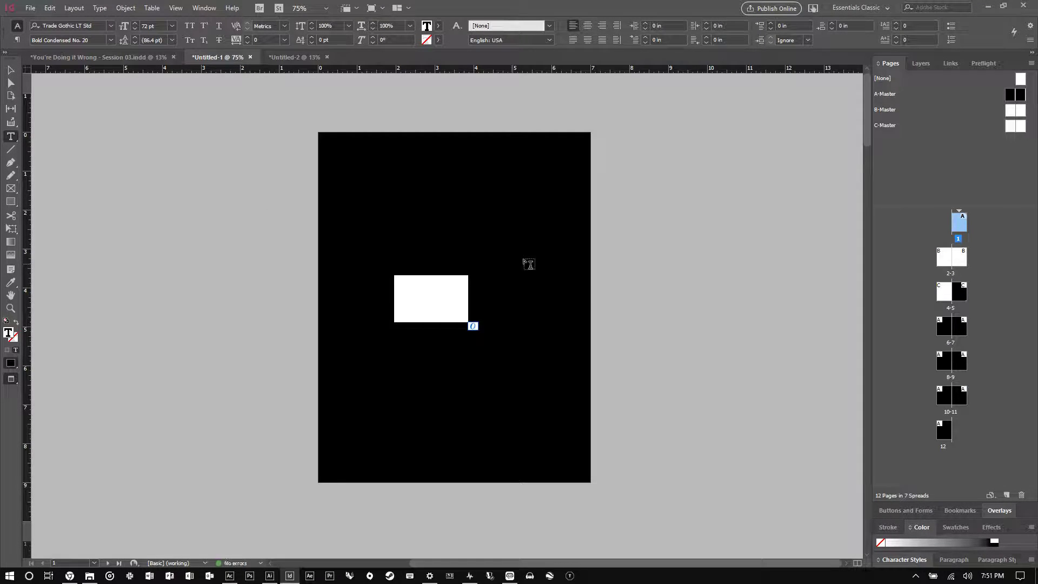
click(997, 540)
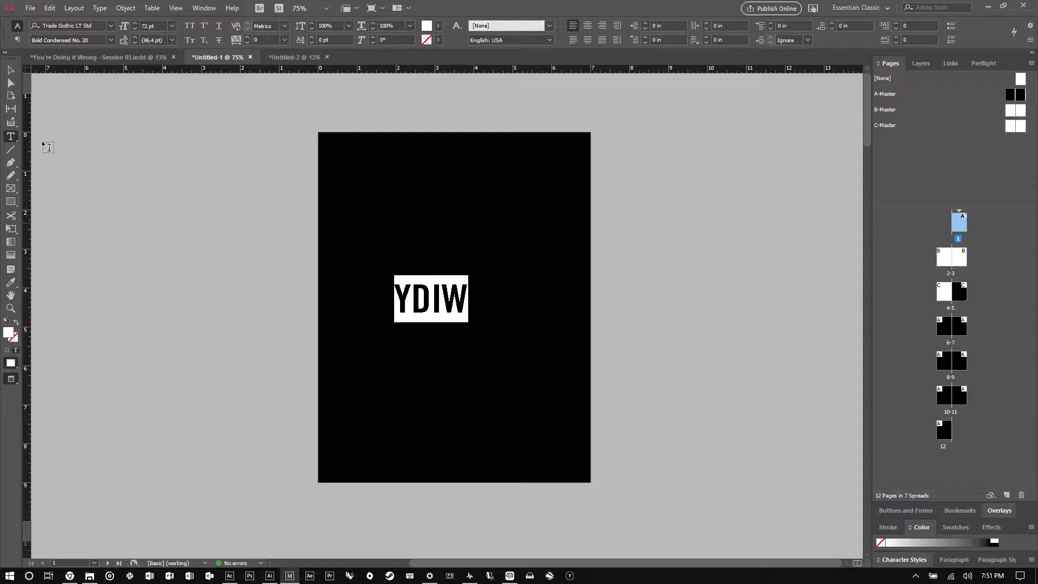
click(11, 70)
key(t)
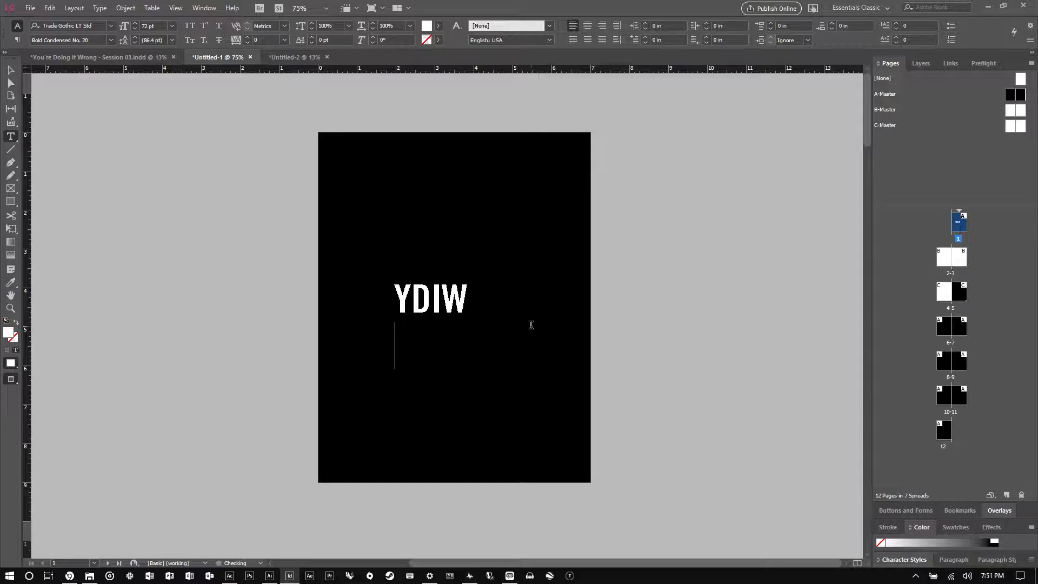
key(Return)
text(SESSION )
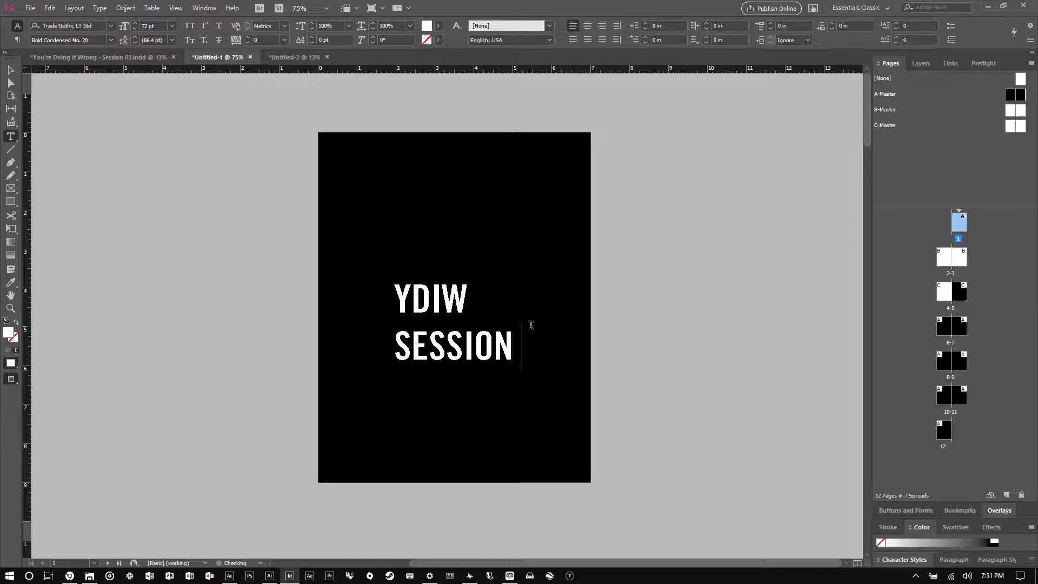
text(03)
Show the guides and move the title frame into the lower guide cells, at about X 2.56 in, Y 5.94 in
click(11, 69)
drag(476, 371, 484, 450)
key(w)
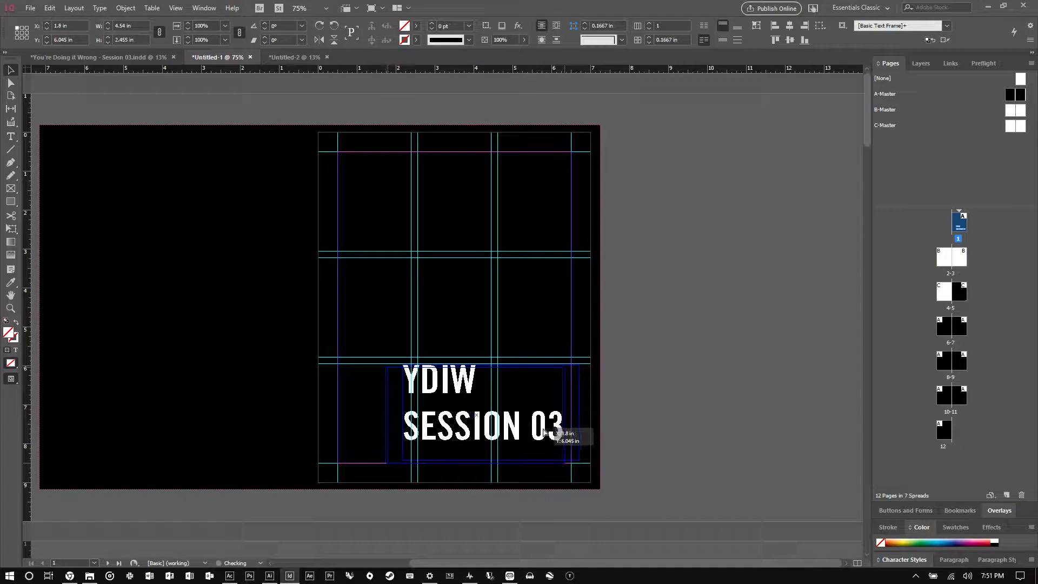
drag(565, 431, 557, 433)
drag(431, 394, 411, 381)
key(ctrl+equal)
key(ctrl+equal)
key(ctrl+equal)
key(ctrl+equal)
key(ctrl+equal)
alt+scroll(317, 301, down, 5)
alt+scroll(532, 443, up, 1)
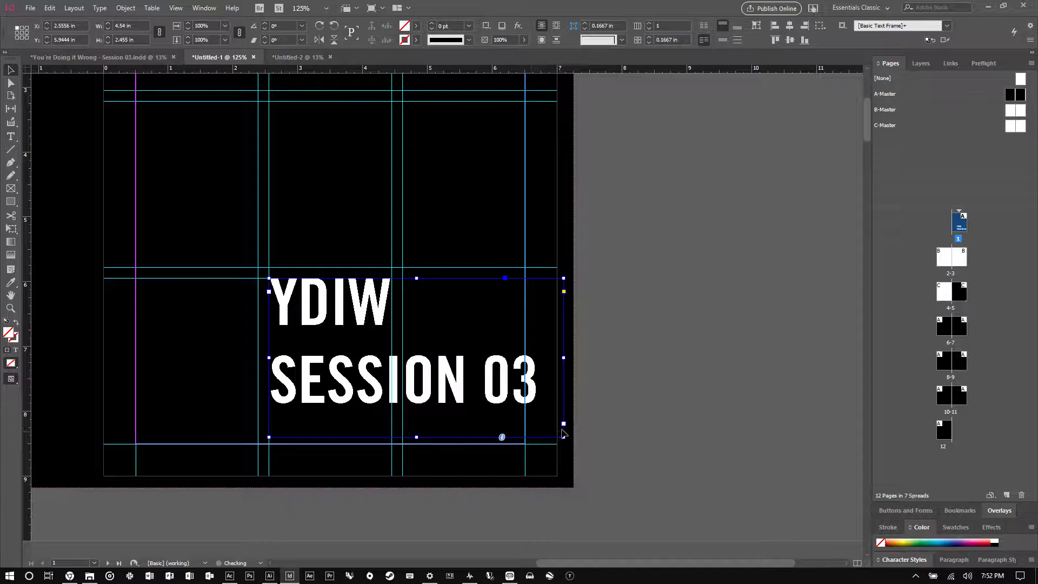
Set both lines of the title to 60 pt, deselect the frame, and preview the whole page without guides
triple_click(505, 384)
drag(540, 421, 258, 324)
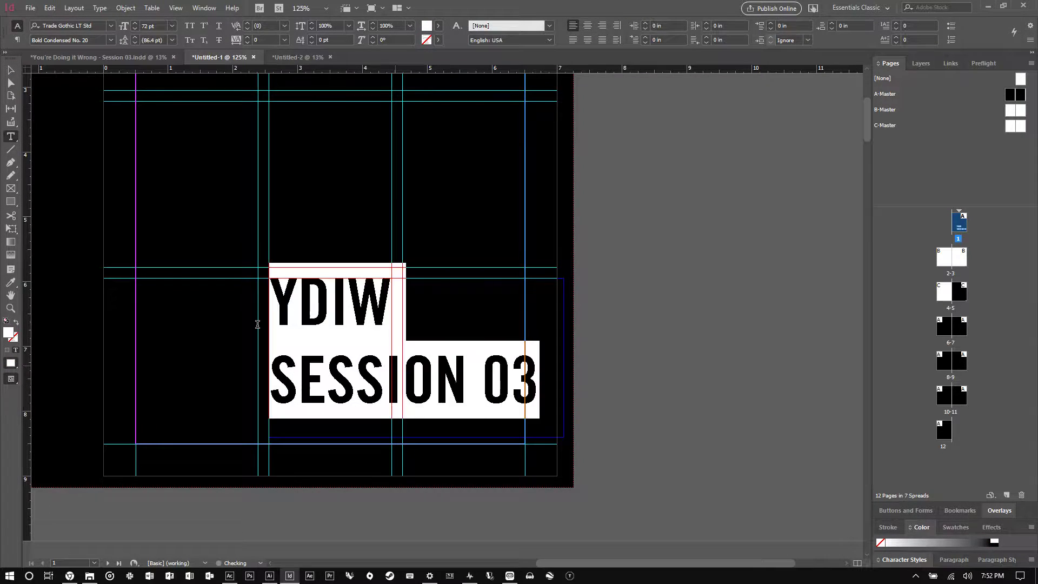
click(172, 25)
click(159, 187)
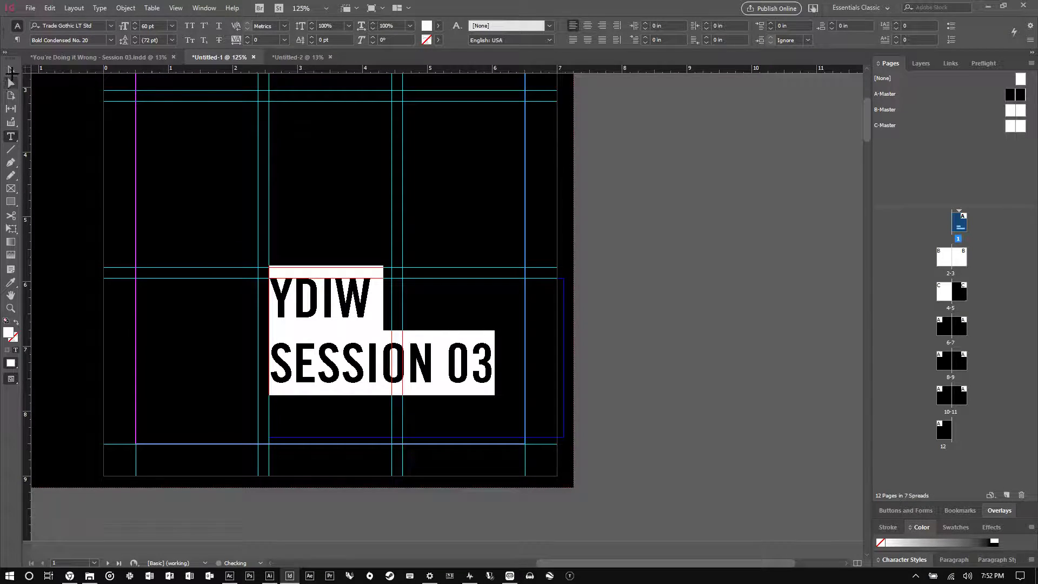
key(Escape)
click(611, 306)
key(w)
key(ctrl+0)
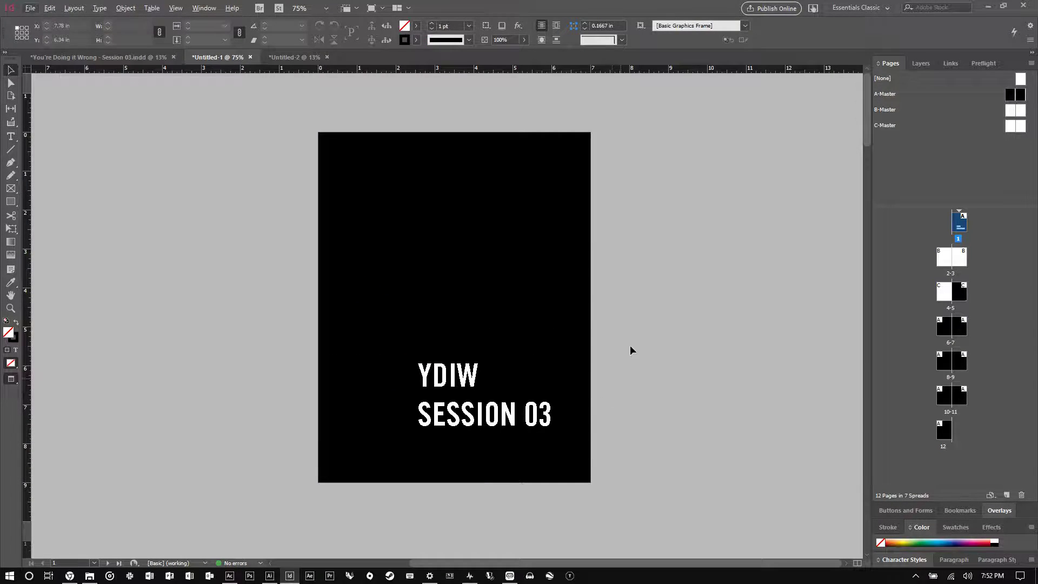
key(w)
key(w)
Draw an unfilled rectangle with a white stroke along the margins of page 1, 6 in wide and 8 in high
click(10, 202)
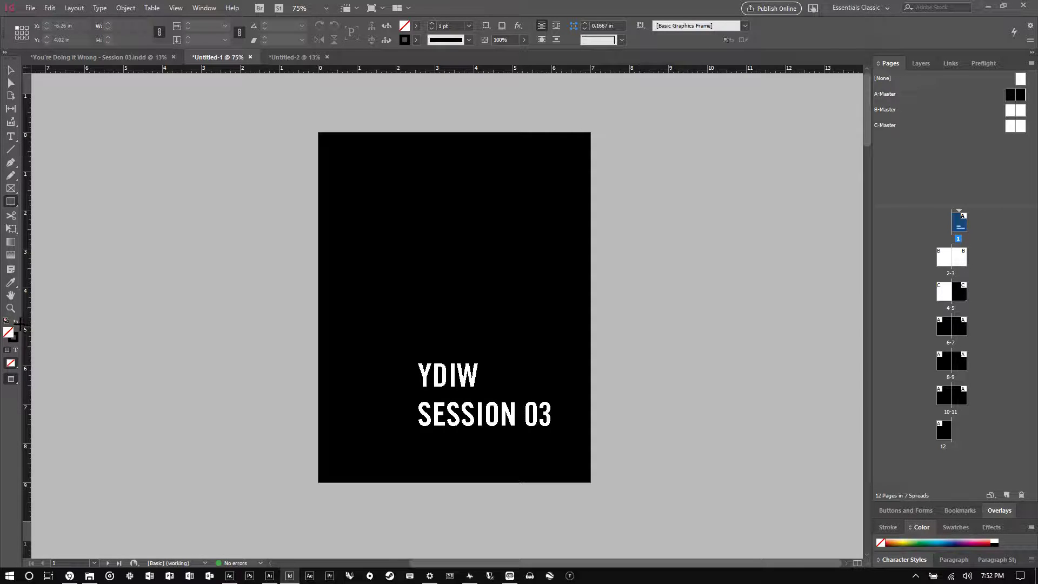
double_click(13, 337)
drag(509, 233, 525, 203)
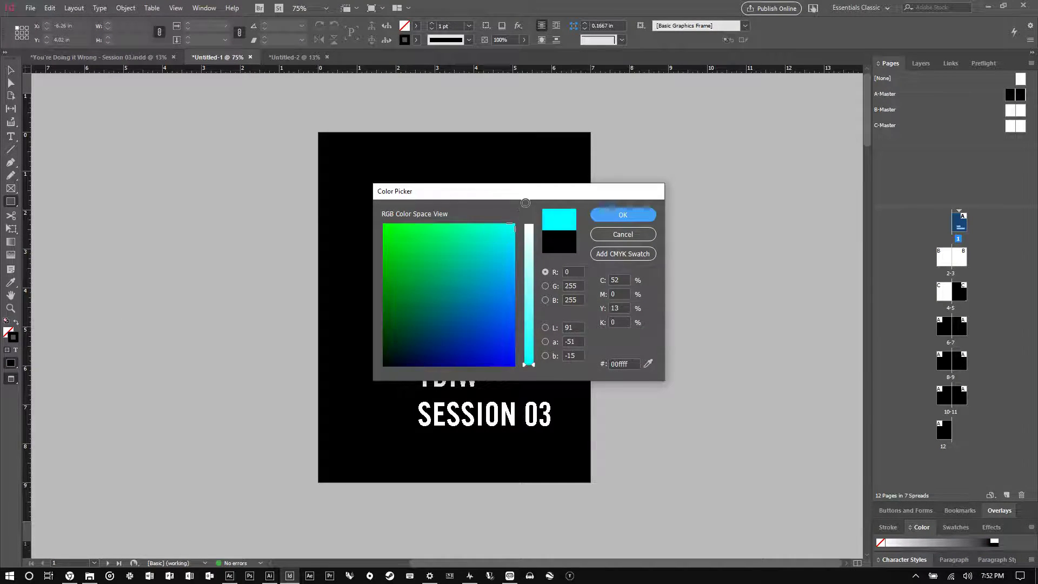
click(528, 226)
click(608, 213)
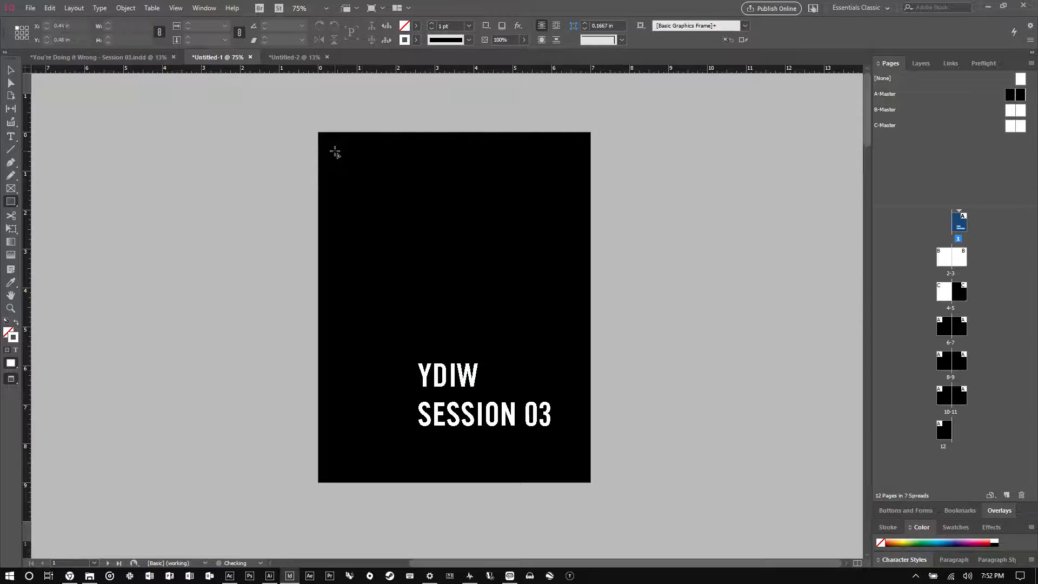
key(w)
drag(337, 152, 573, 463)
key(v)
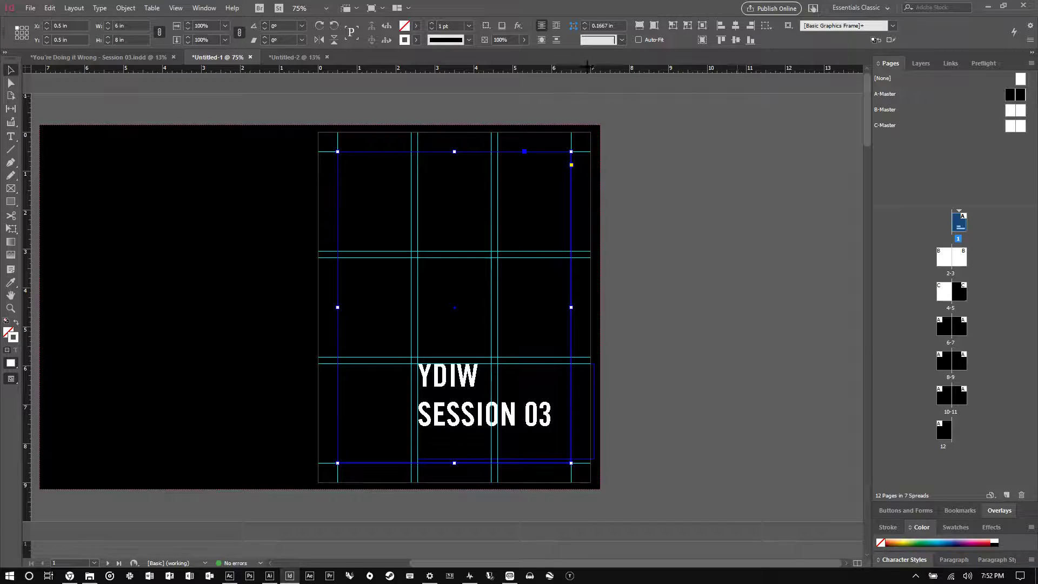
Set the rectangle's stroke weight to 4 pt, deselect it, and preview the cover without guides
click(468, 26)
click(455, 116)
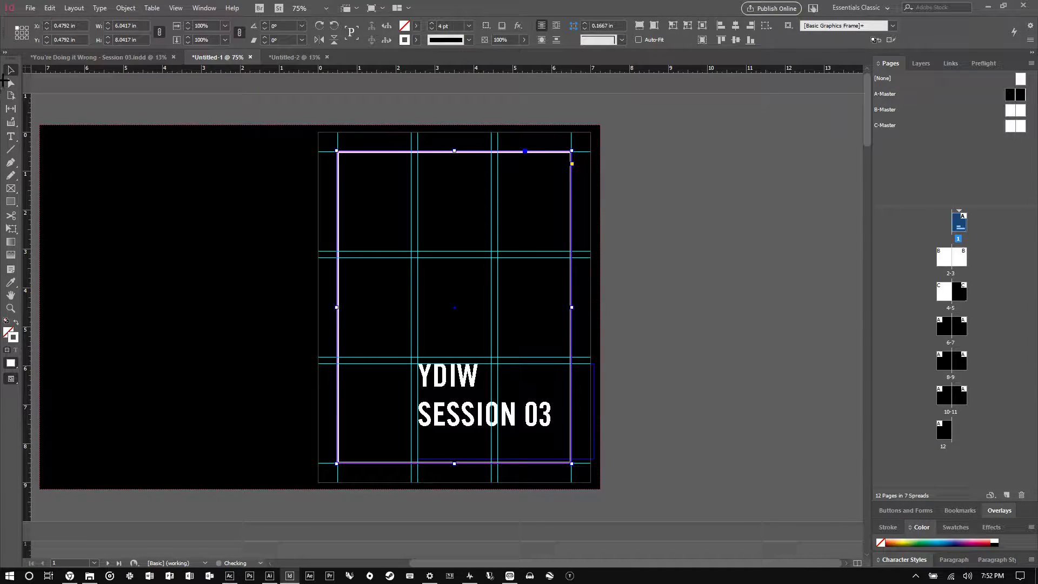
click(778, 241)
key(w)
Go to the 2-3 spread and show its layout guides
scroll(745, 264, down, 3)
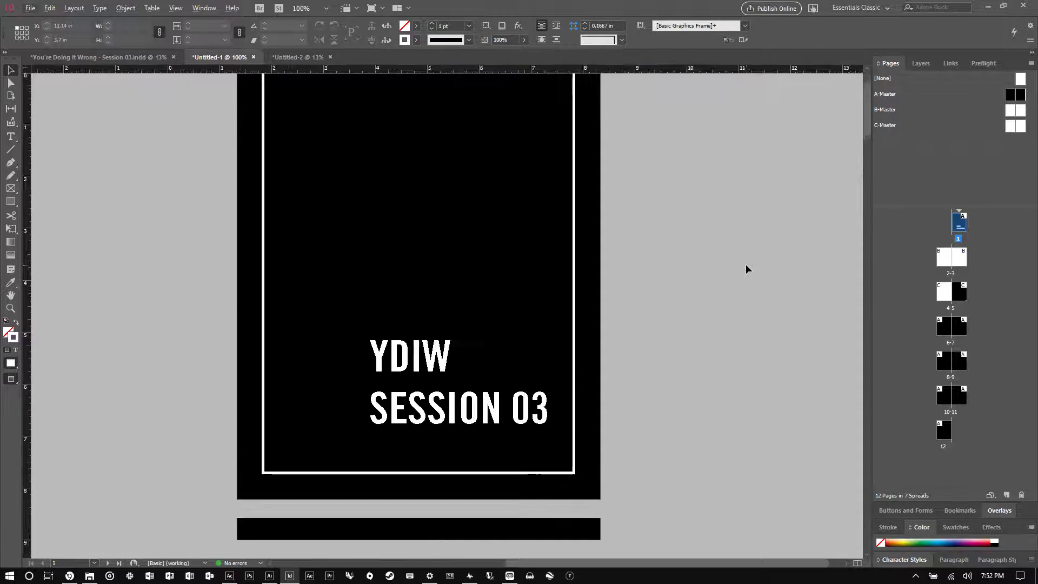
scroll(670, 243, down, 2)
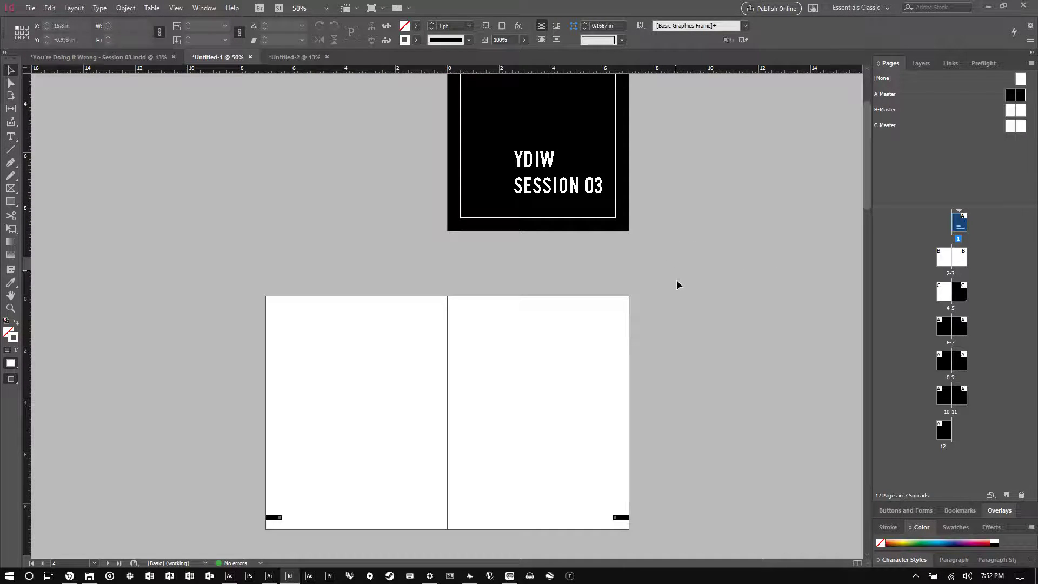
click(535, 360)
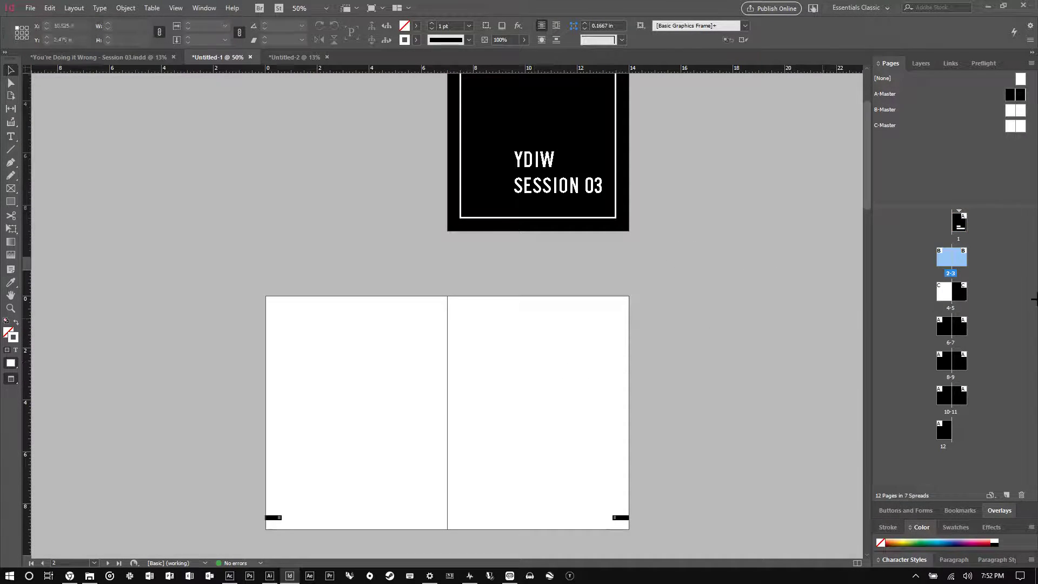
double_click(952, 255)
scroll(519, 342, up, 2)
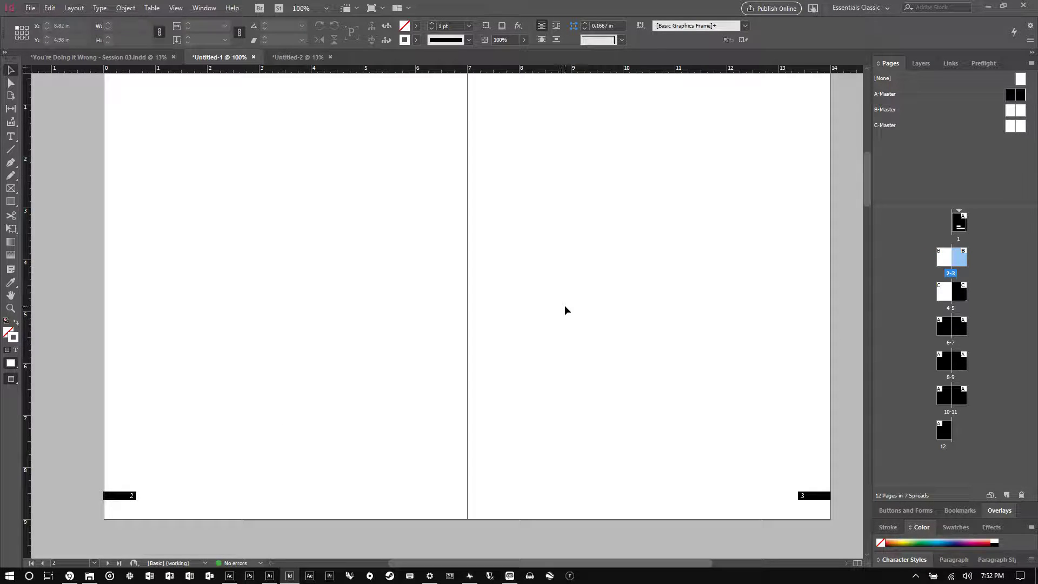
key(ctrl+semicolon)
scroll(569, 312, up, 2)
scroll(573, 310, down, 1)
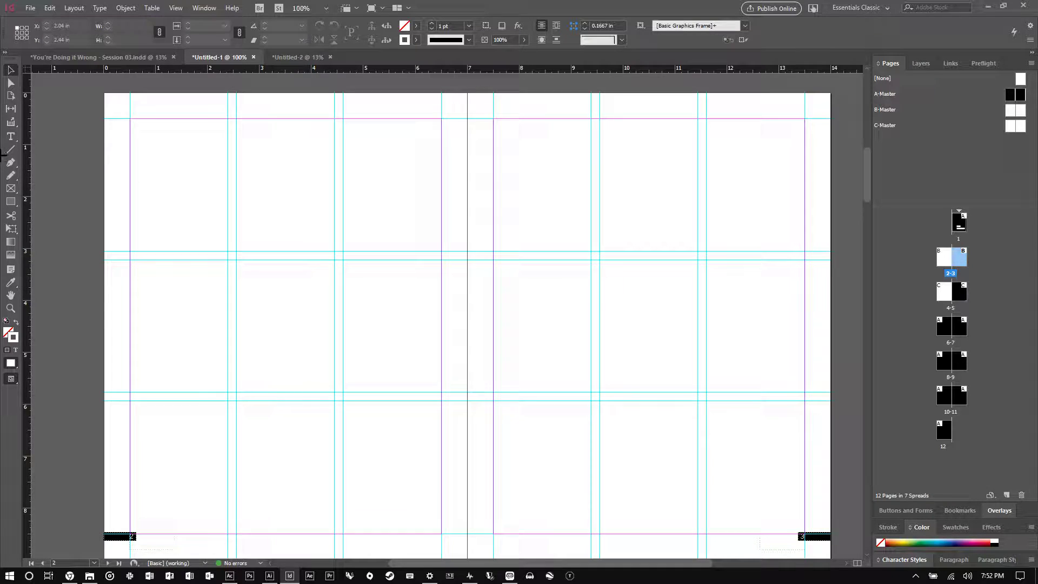
Draw a text frame about 3.94 by 5.06 in over page 3's two outer columns, from the second row down, and fill it with placeholder text
click(11, 136)
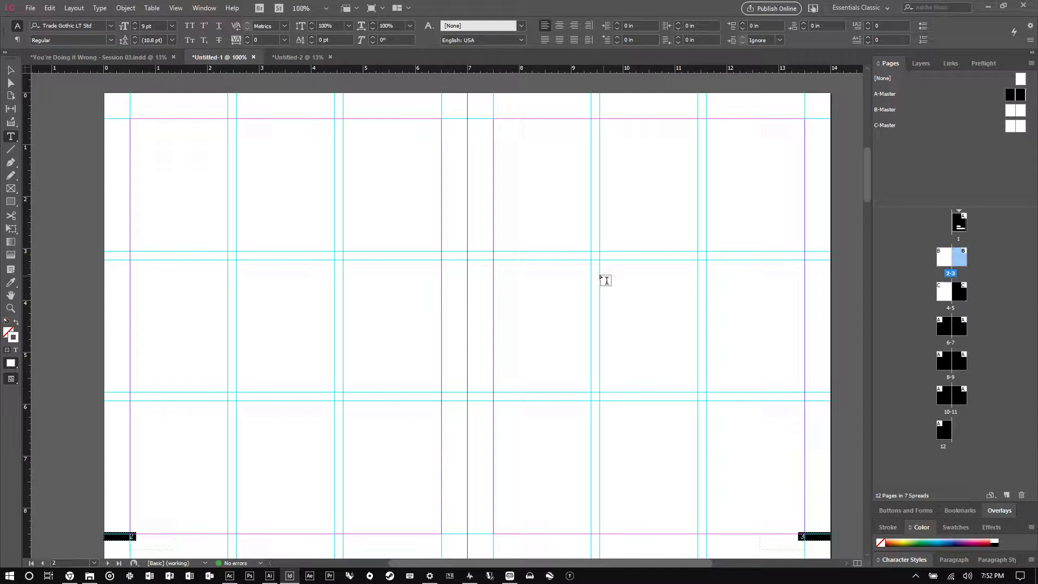
drag(600, 260, 804, 521)
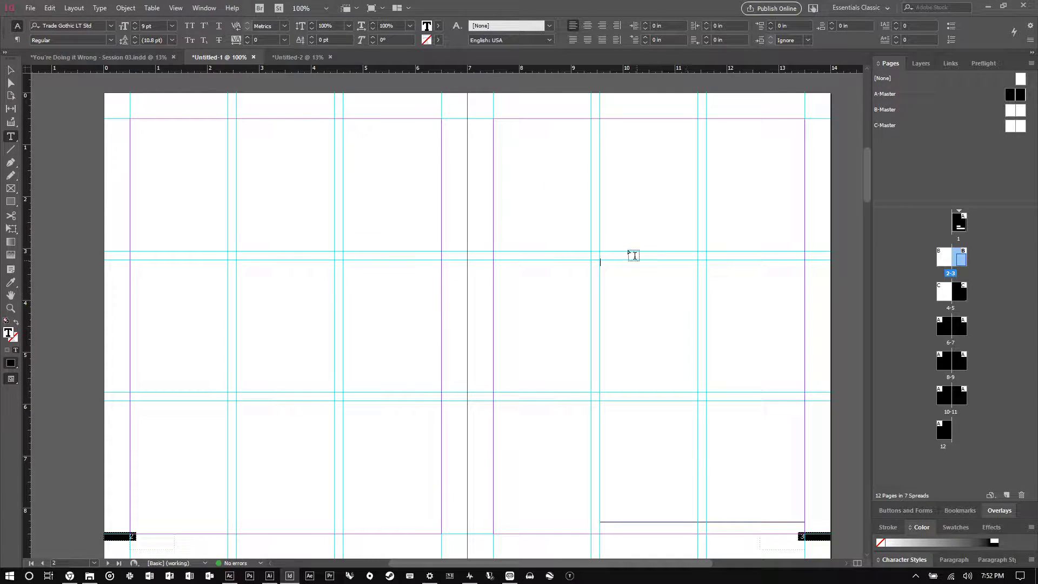
click(98, 8)
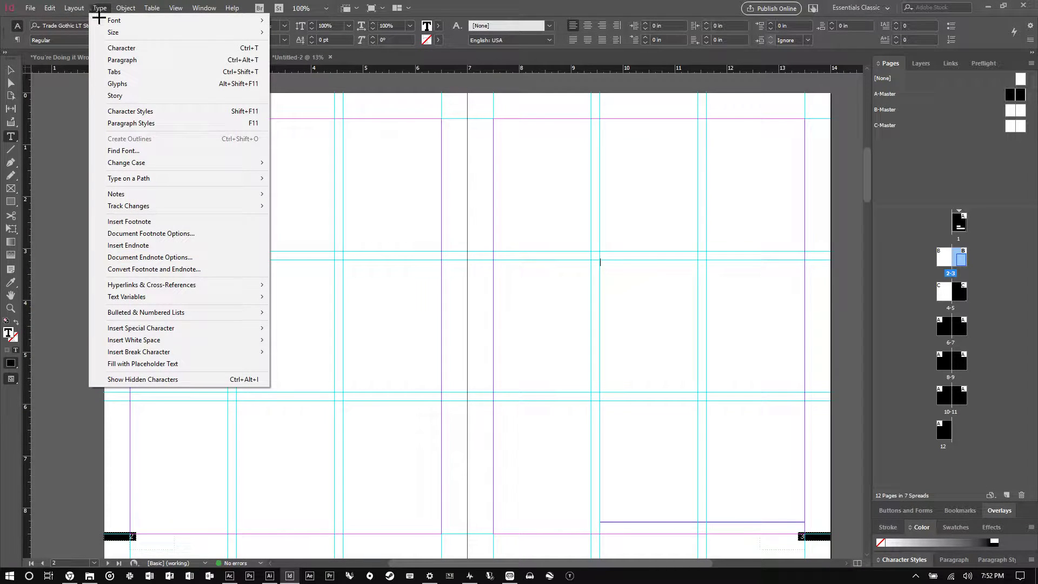
click(194, 363)
key(Escape)
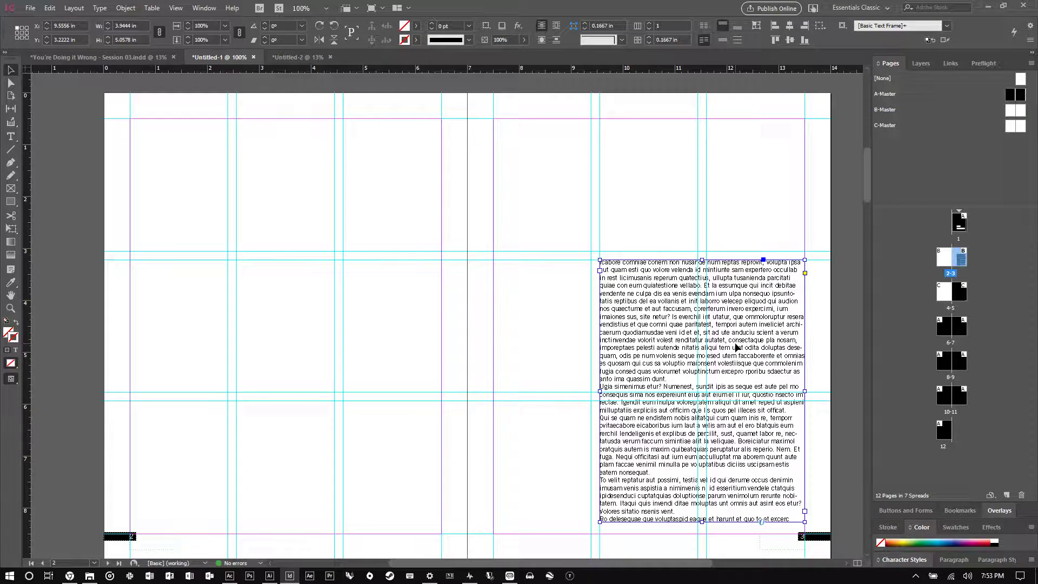
Deselect the text frame, preview the spread without guides, and show the guides again
click(740, 184)
key(w)
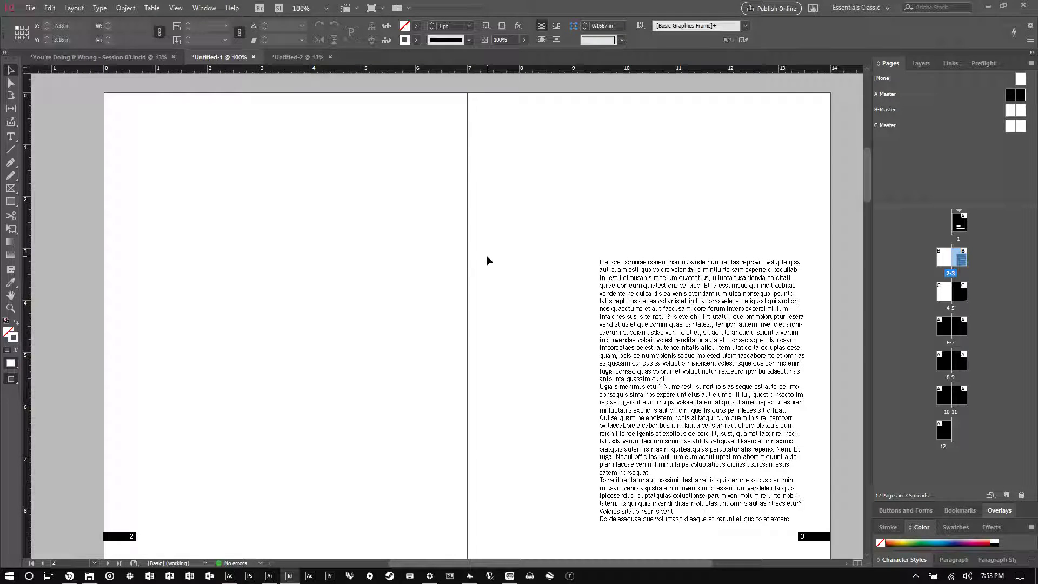
key(w)
Move the text frame to page 3's upper inner margin corner, shrink it to about 2.78 by 3.13 in, and inspect its overset marker
click(736, 320)
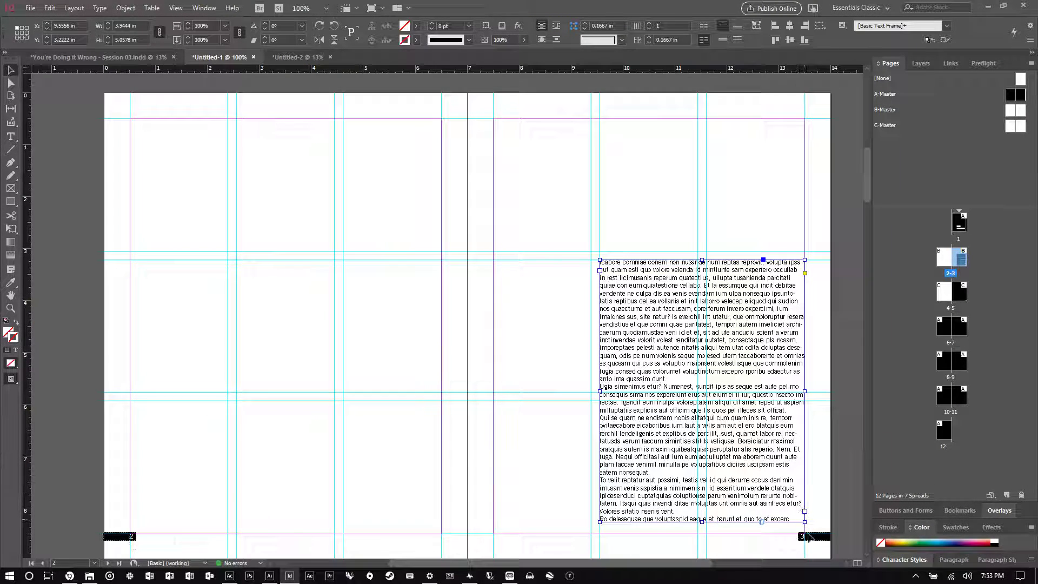
drag(658, 319, 551, 177)
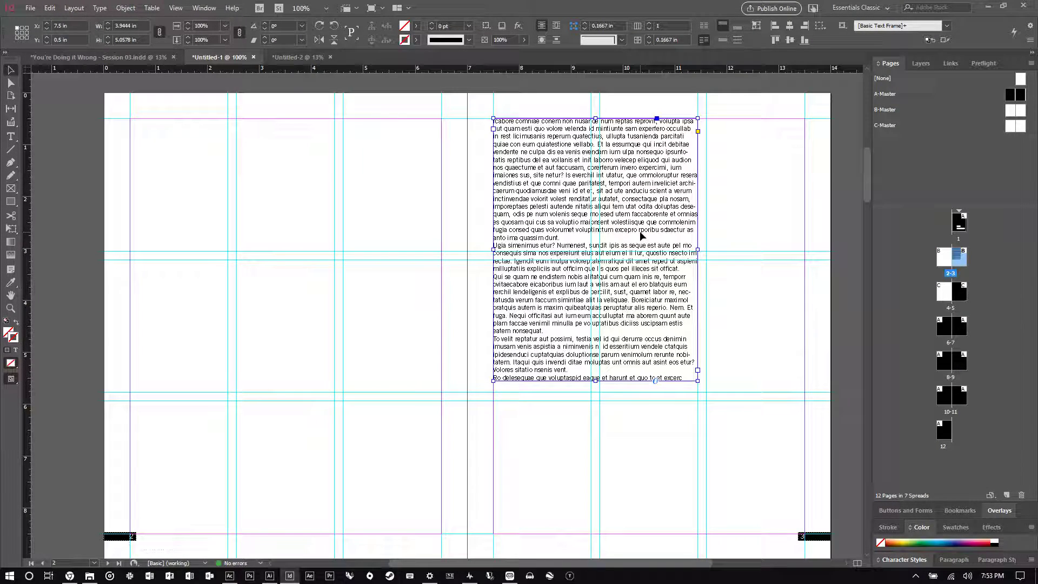
drag(698, 381, 637, 280)
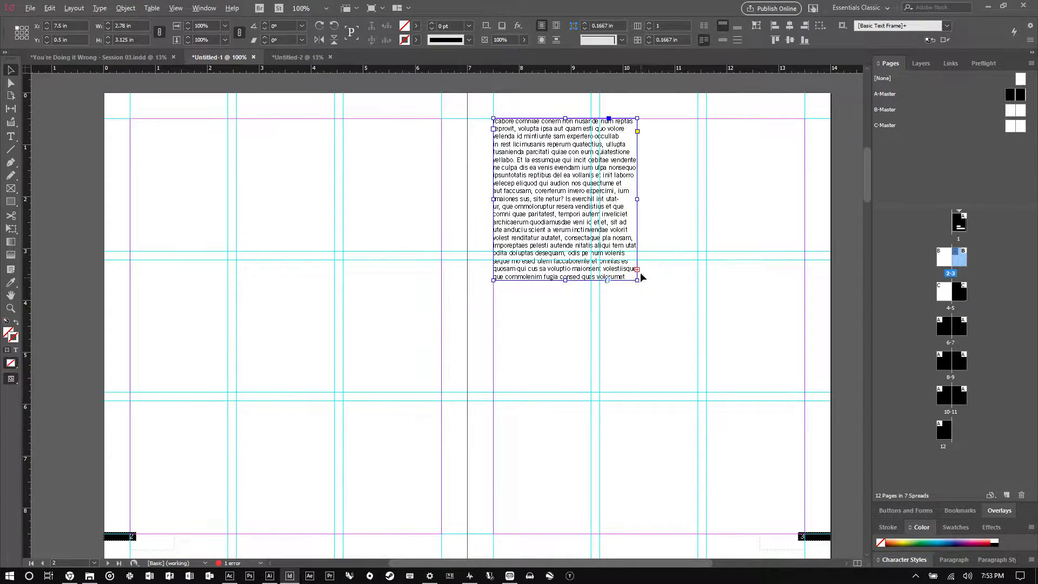
scroll(640, 270, up, 5)
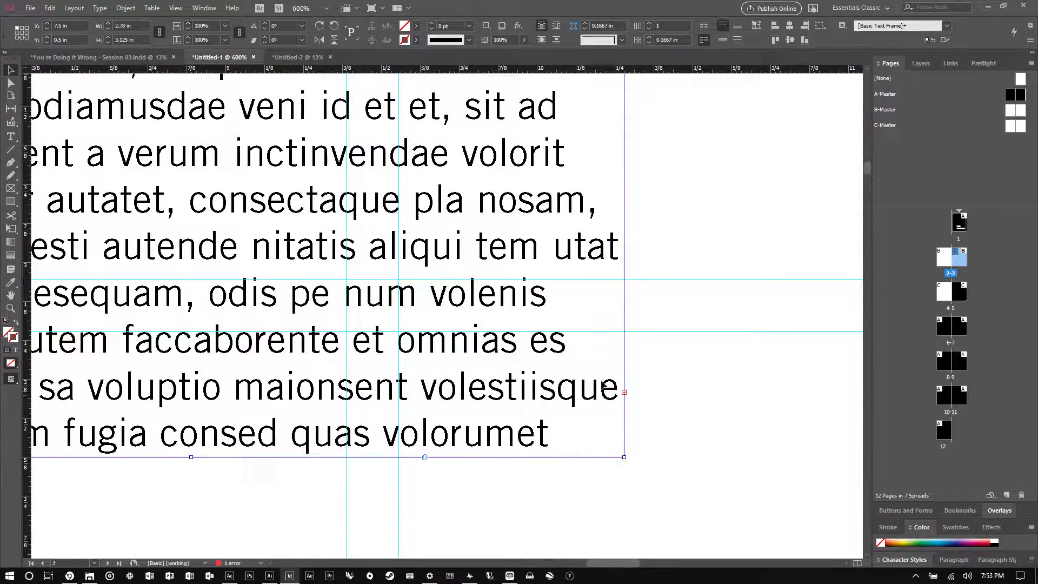
scroll(606, 388, down, 5)
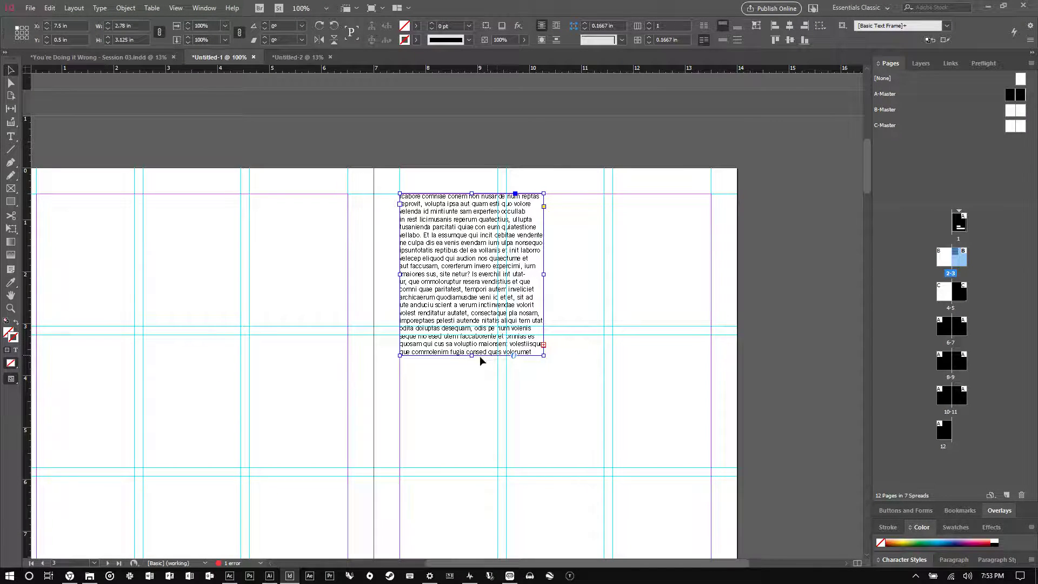
Extend the text frame's lower edge down to the bottom margin of page 3, making it 8 in high
drag(471, 355, 467, 467)
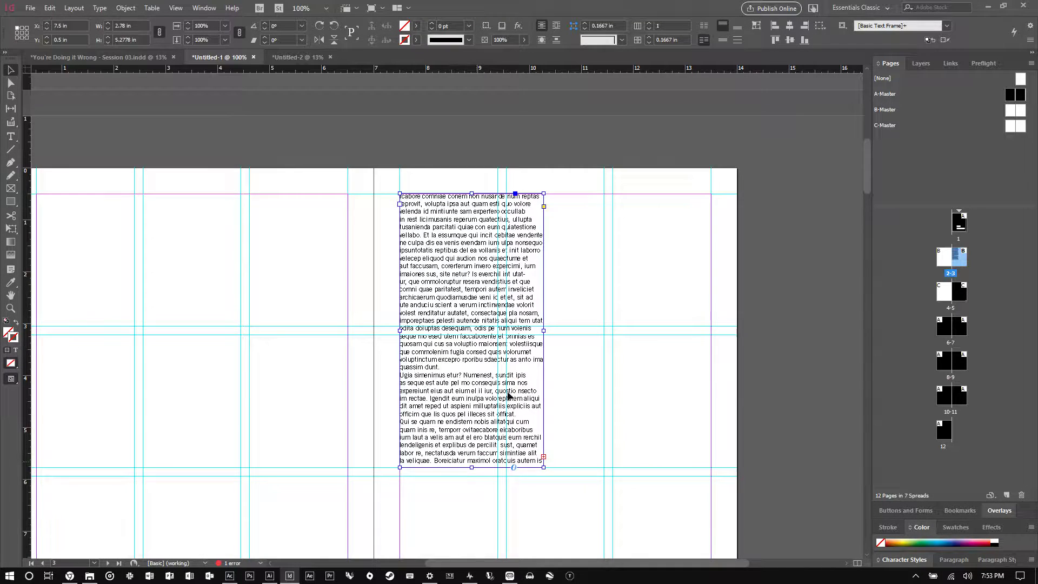
scroll(467, 466, down, 3)
drag(472, 306, 456, 446)
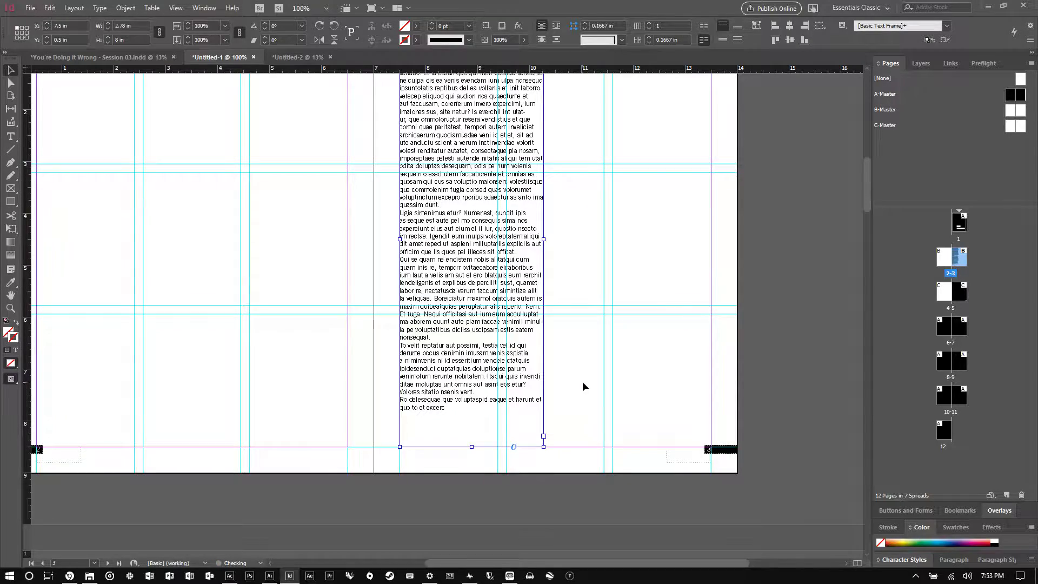
Resize the text frame to two columns and two rows of the grid, about 3.94 by 5.28 in, and deselect it
scroll(580, 382, up, 2)
scroll(554, 267, down, 1)
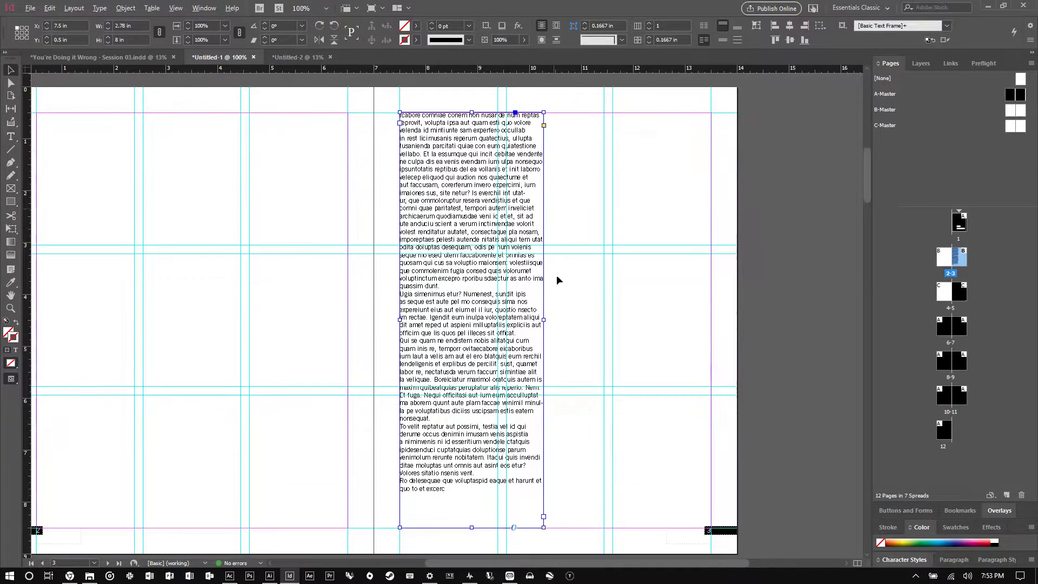
drag(543, 525, 604, 386)
click(604, 423)
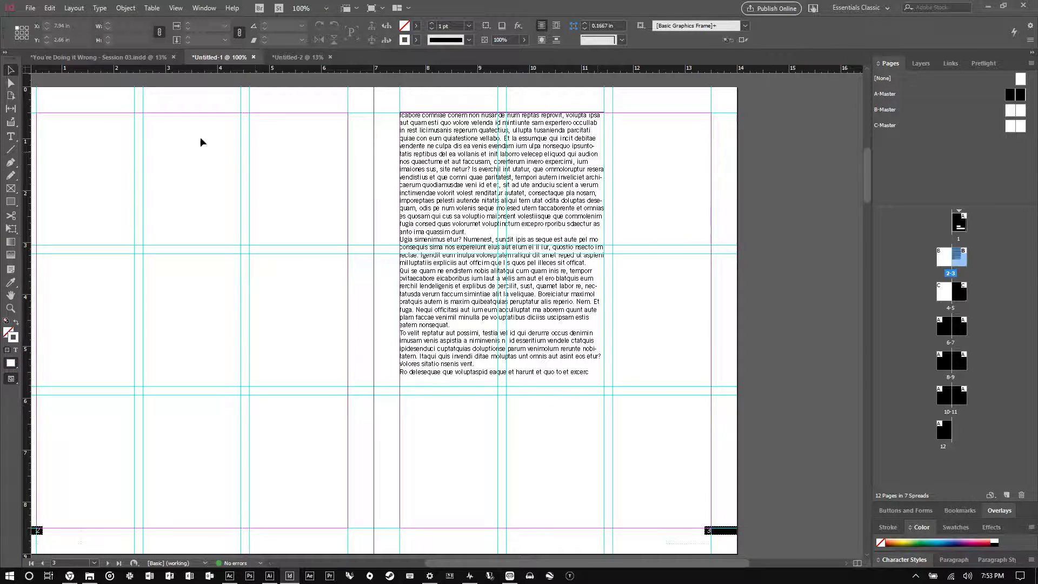
Draw a closed irregular six-point shape on page 2 with the Pen tool, about 3.86 in wide and 4.06 in high
click(11, 162)
click(235, 138)
click(105, 180)
click(131, 293)
click(273, 347)
click(304, 214)
click(257, 163)
click(235, 139)
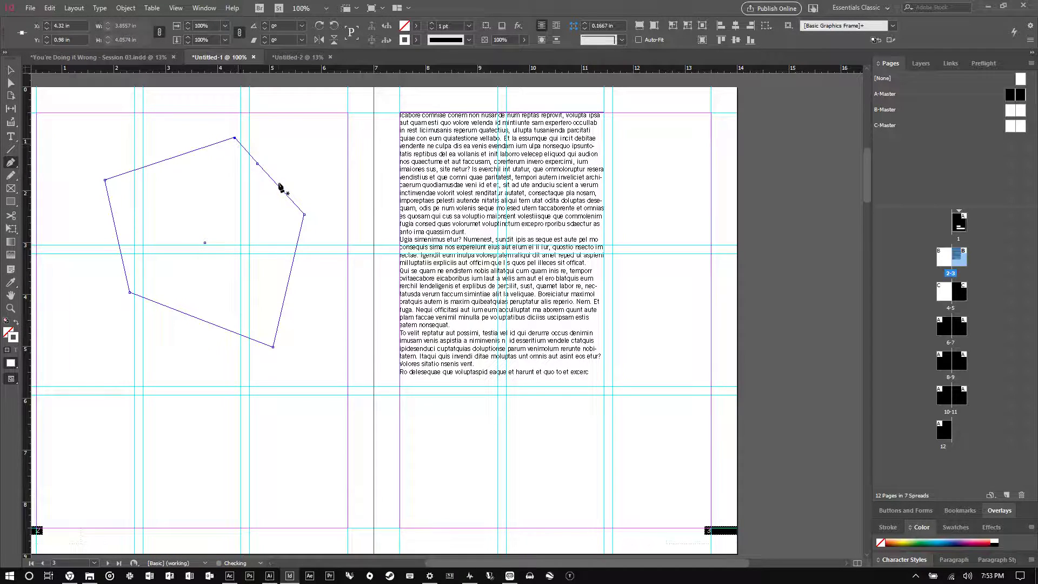
Copy all the placeholder text from the page 3 frame and paste it inside the irregular shape on page 2
key(v)
double_click(491, 172)
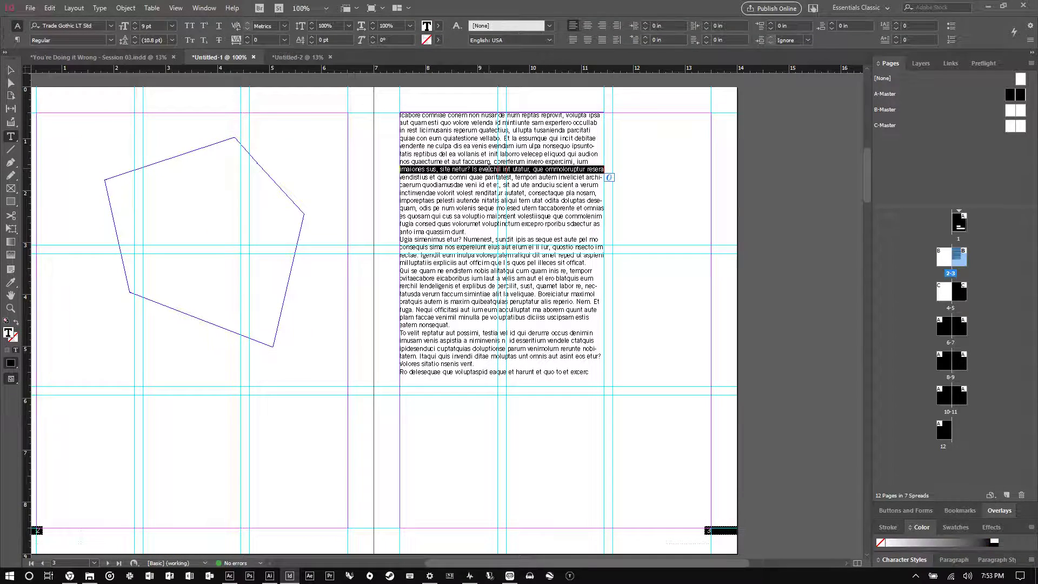
key(ctrl+a)
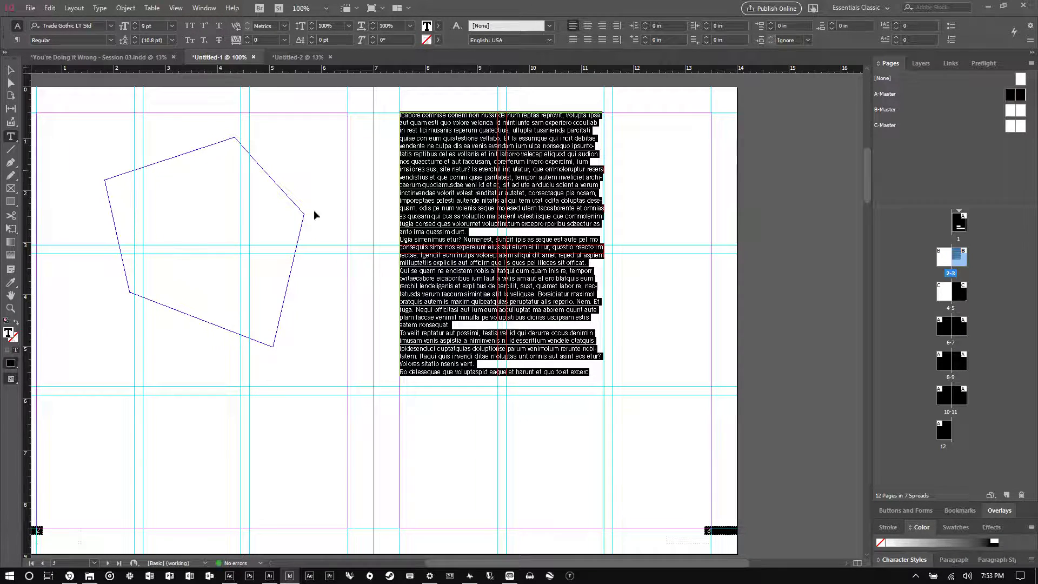
key(ctrl+c)
click(126, 198)
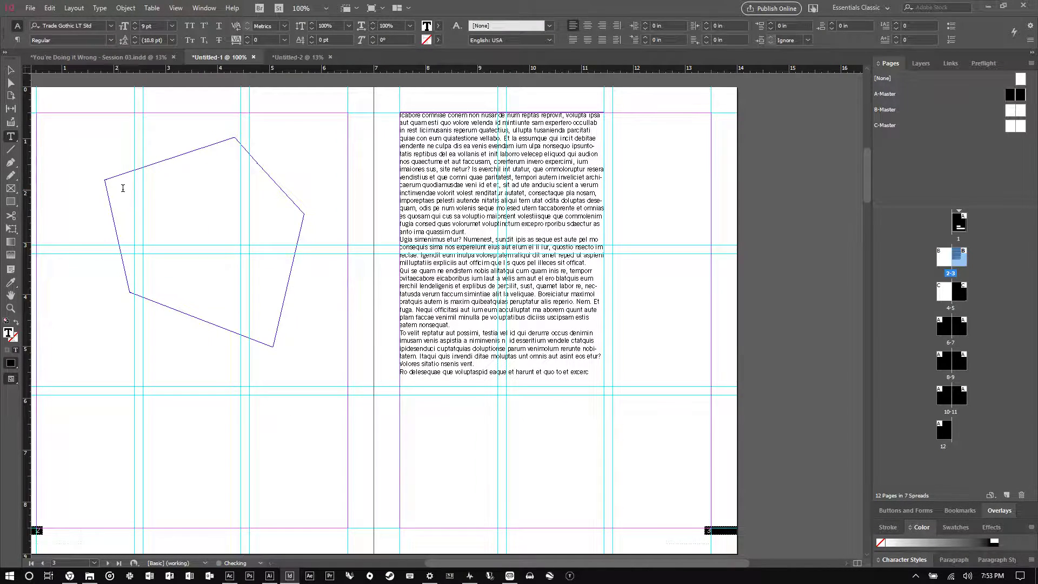
key(ctrl+v)
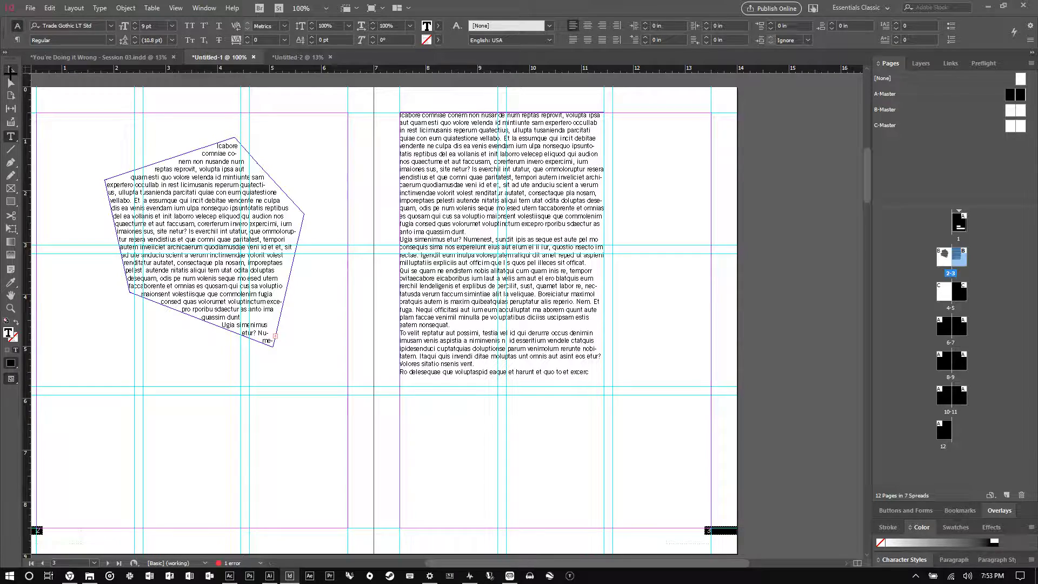
Preview the spread without guides and move the text-filled shape down toward the spine
key(Escape)
key(w)
drag(231, 181, 304, 312)
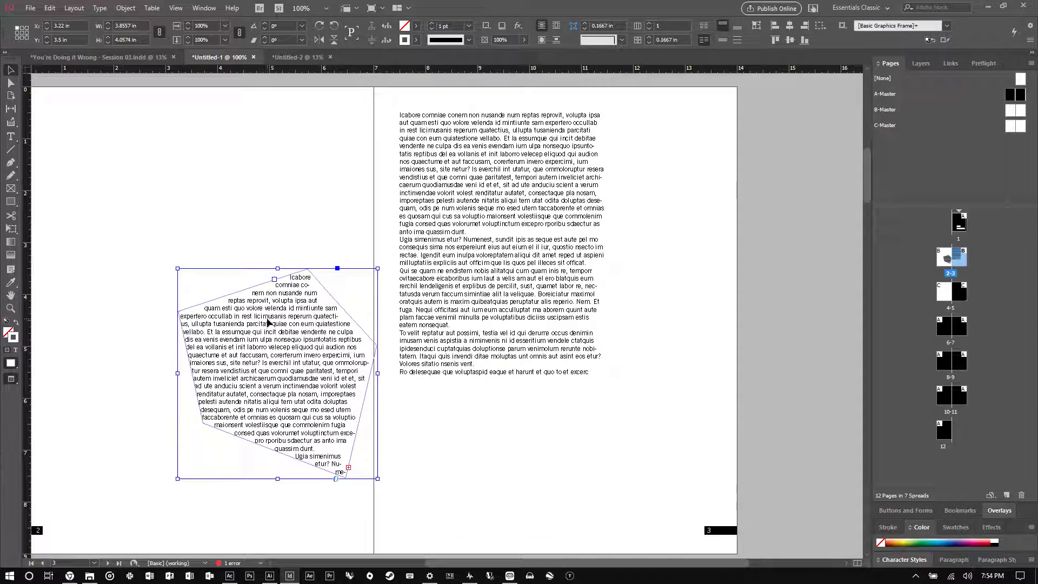
Delete the text-filled shape from page 2 and show the layout guides again
click(294, 216)
click(323, 340)
key(Delete)
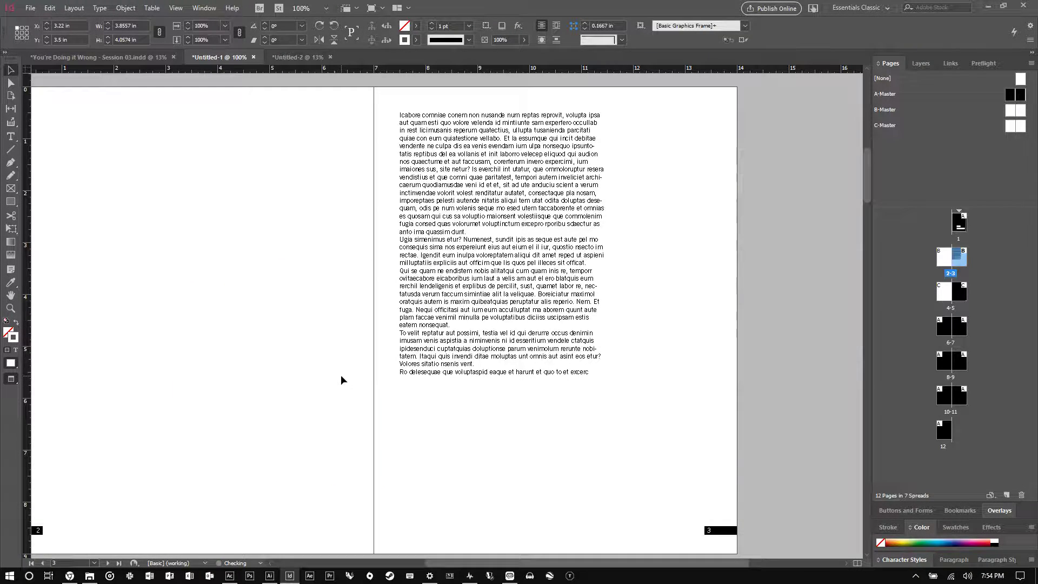
key(w)
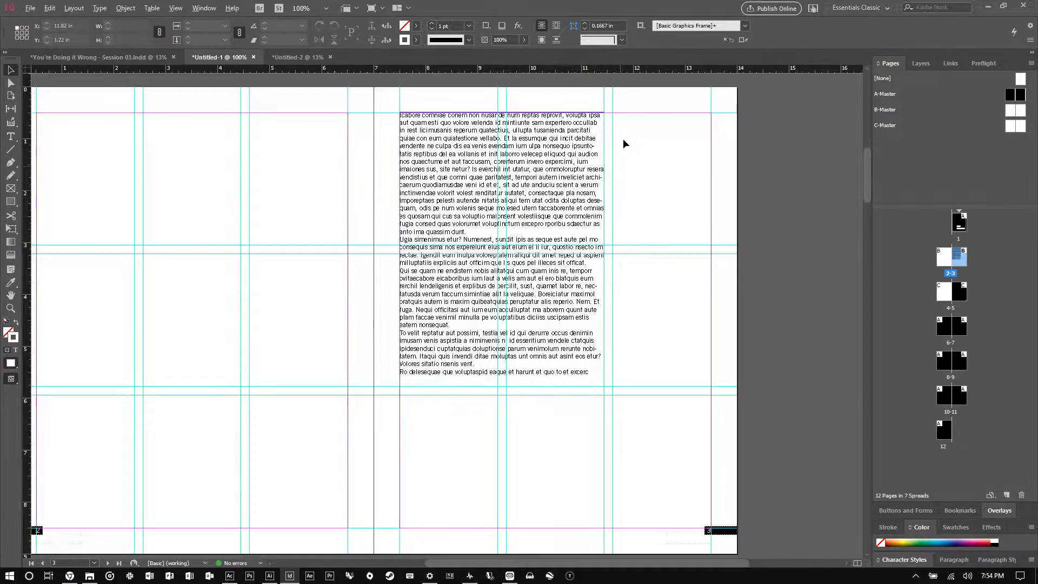
Move the page 3 text frame down so its top edge sits on the second row guide, at about Y 3.22 in
scroll(627, 139, up, 1)
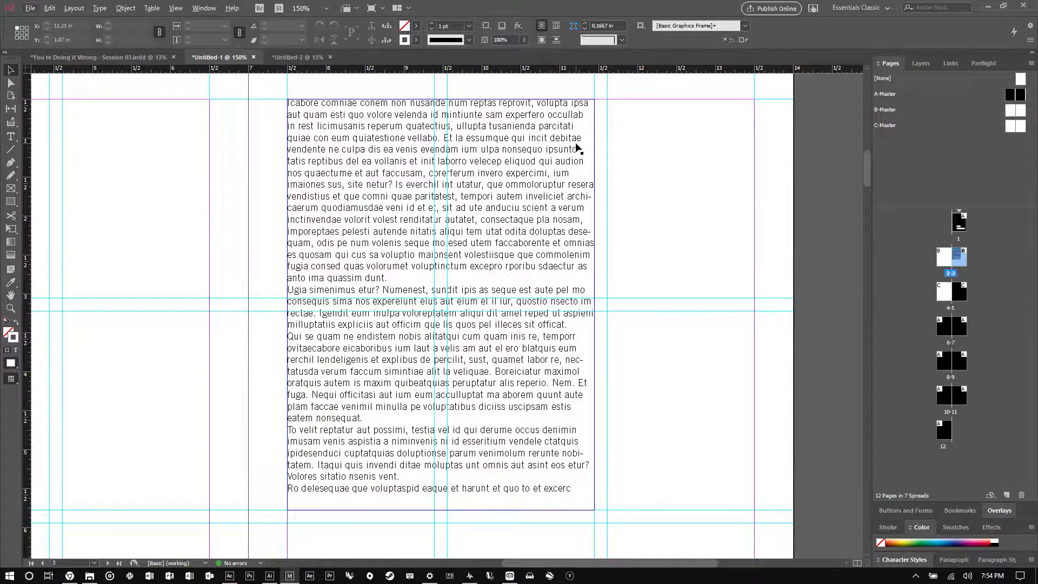
scroll(595, 153, down, 3)
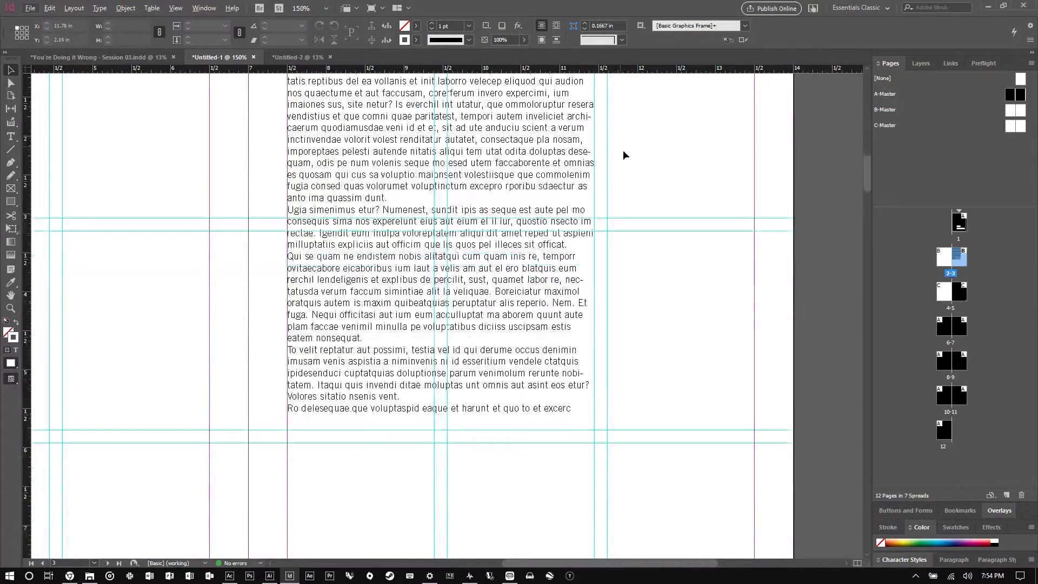
key(ctrl+1)
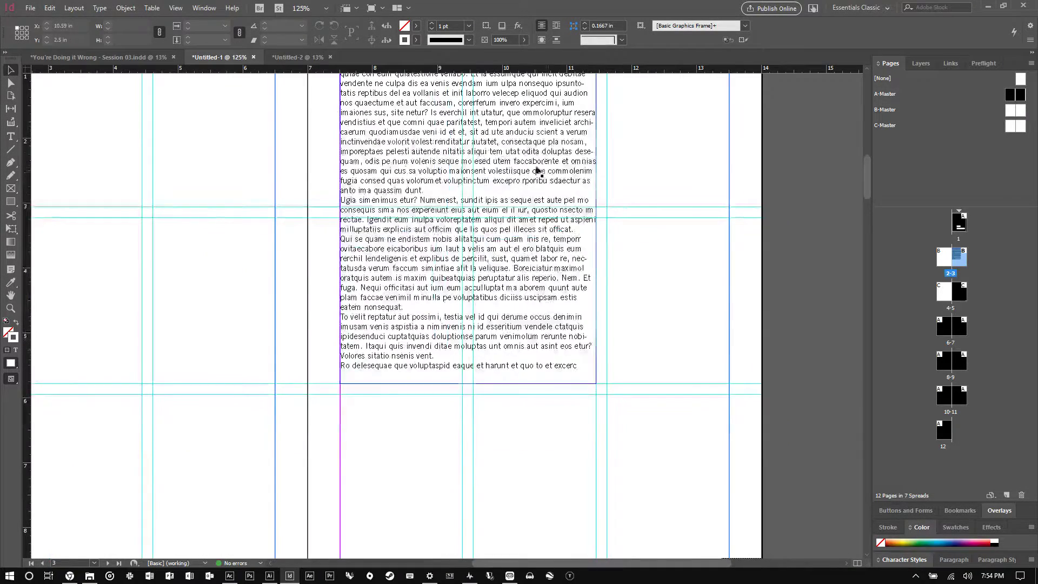
drag(522, 157, 511, 272)
Set all text in the page 3 frame to the Condensed No. 18 style and lighten its black fill to about 72% tint
key(ctrl+=)
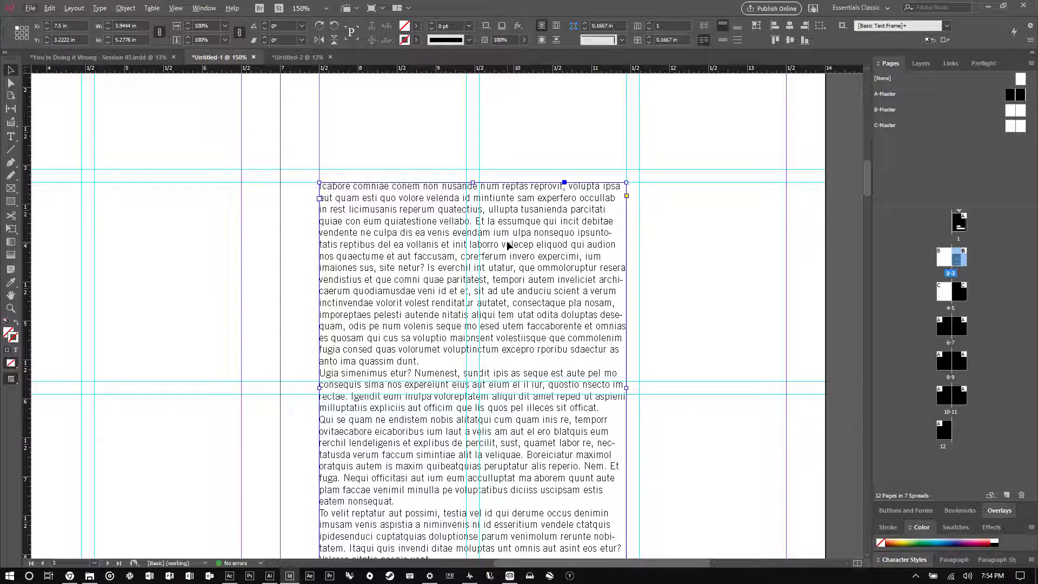
scroll(506, 238, right, 3)
double_click(505, 231)
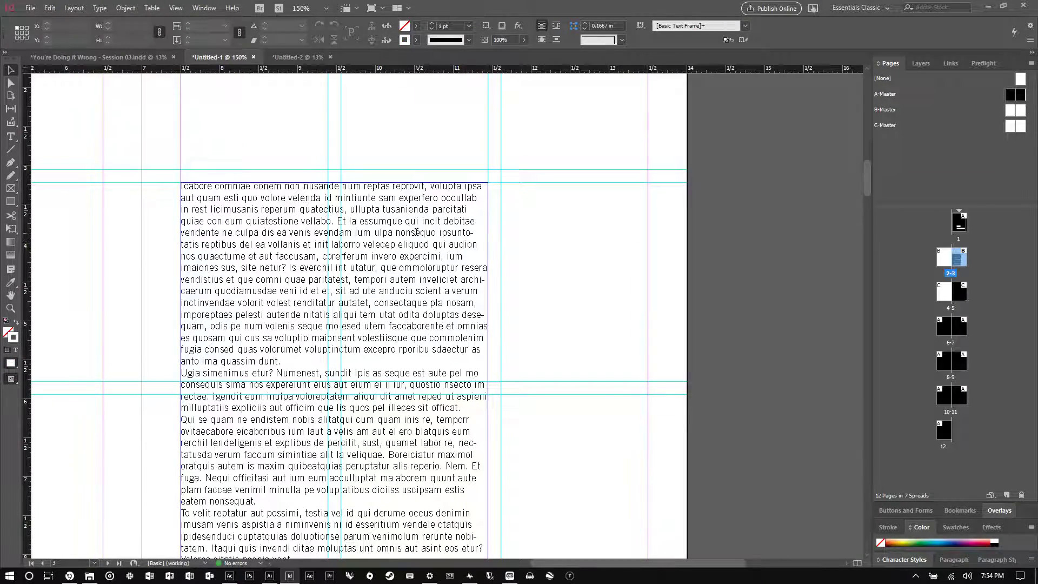
key(ctrl+a)
click(110, 40)
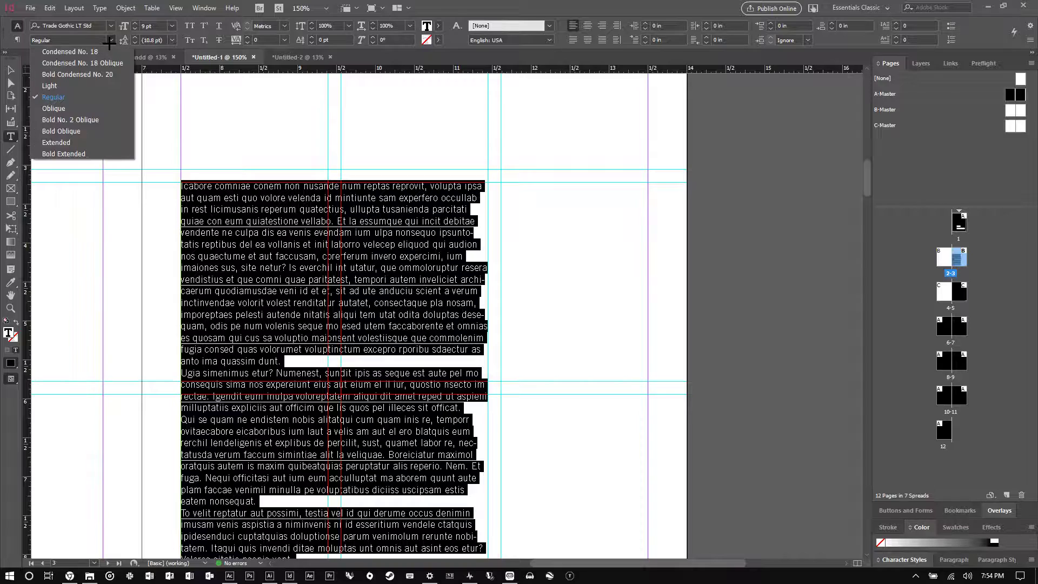
click(81, 51)
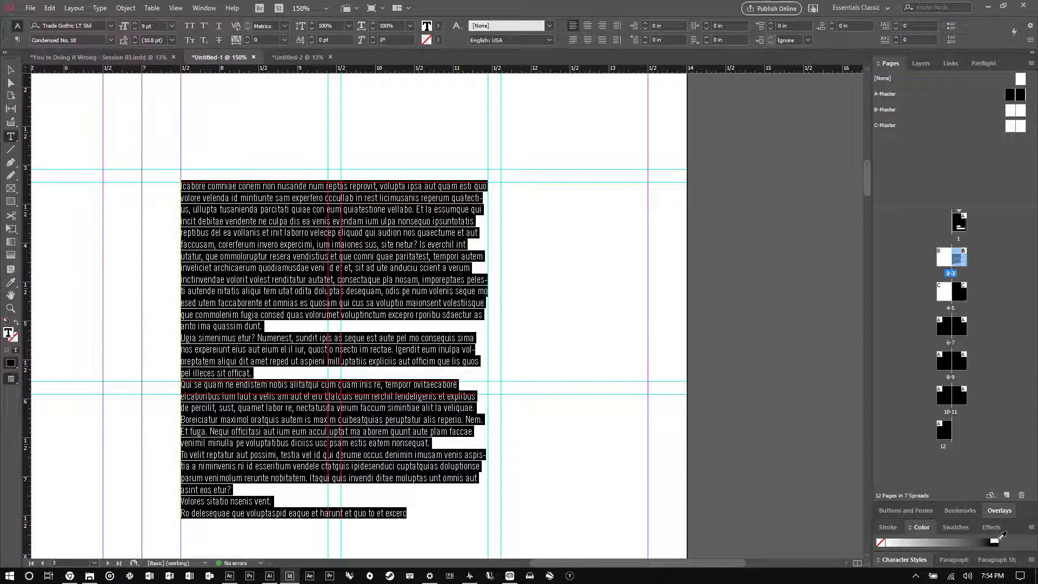
click(962, 540)
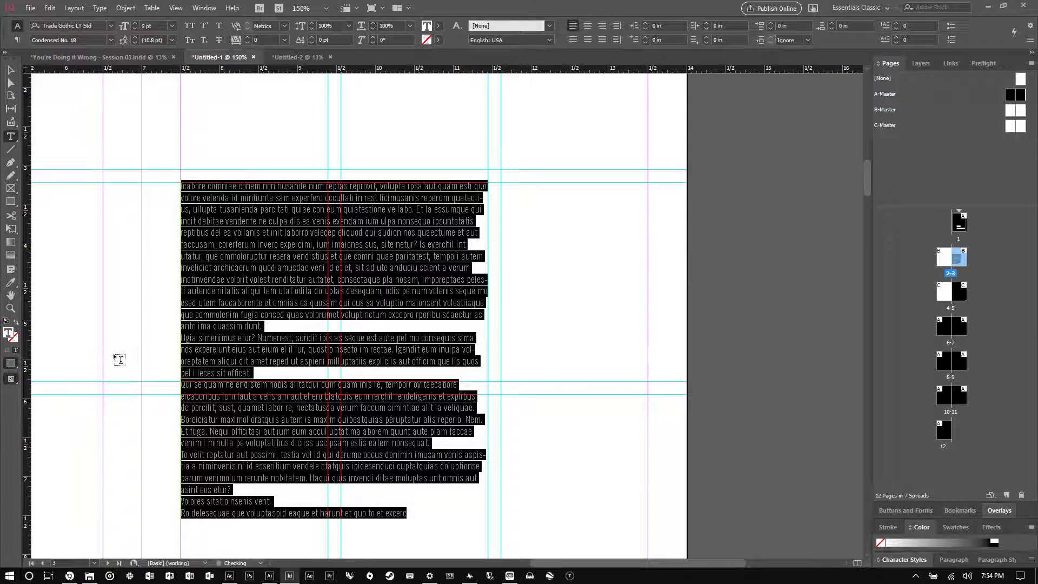
double_click(8, 331)
drag(404, 277, 383, 365)
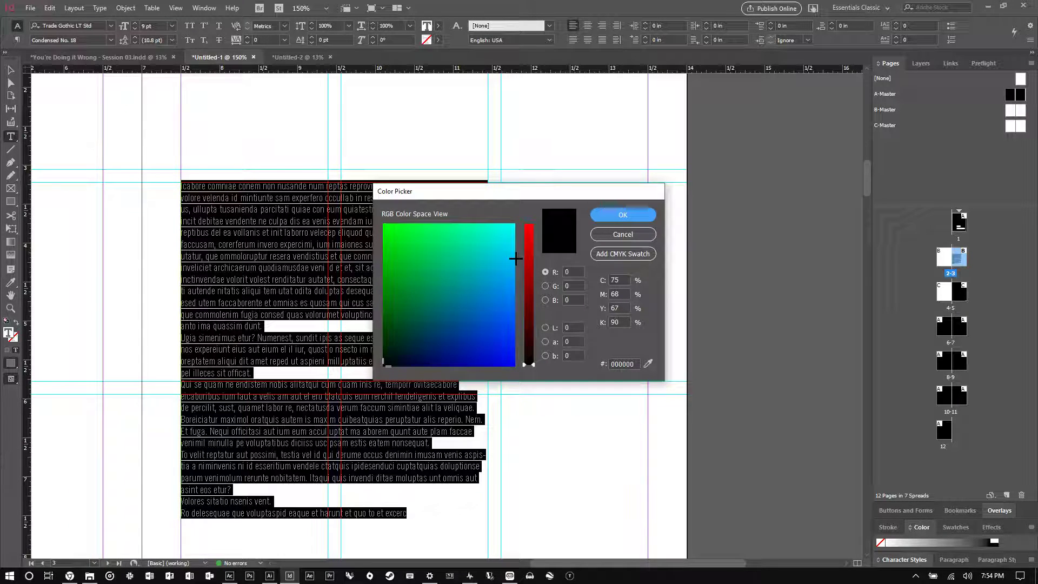
click(568, 271)
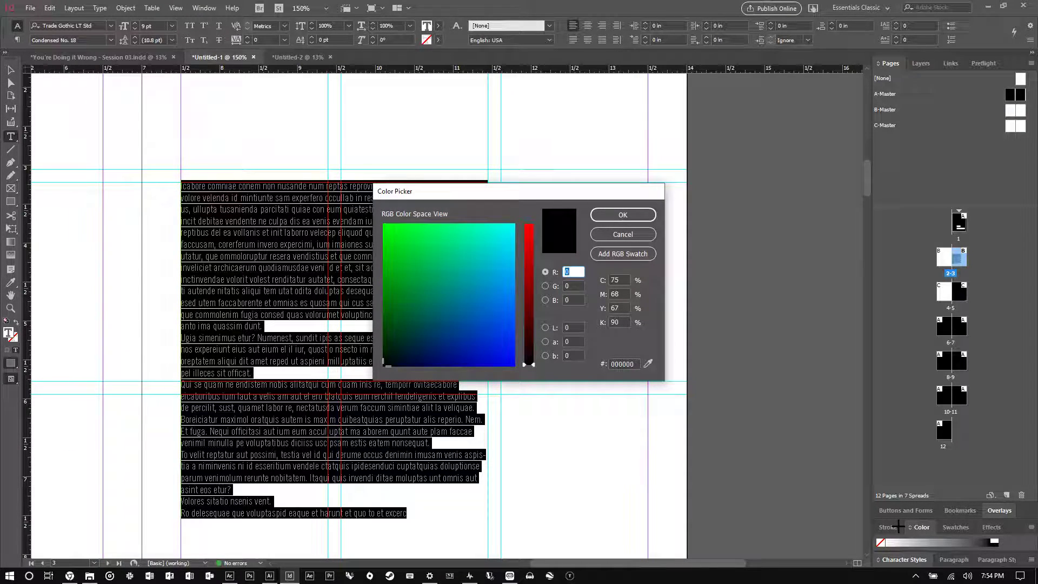
key(Escape)
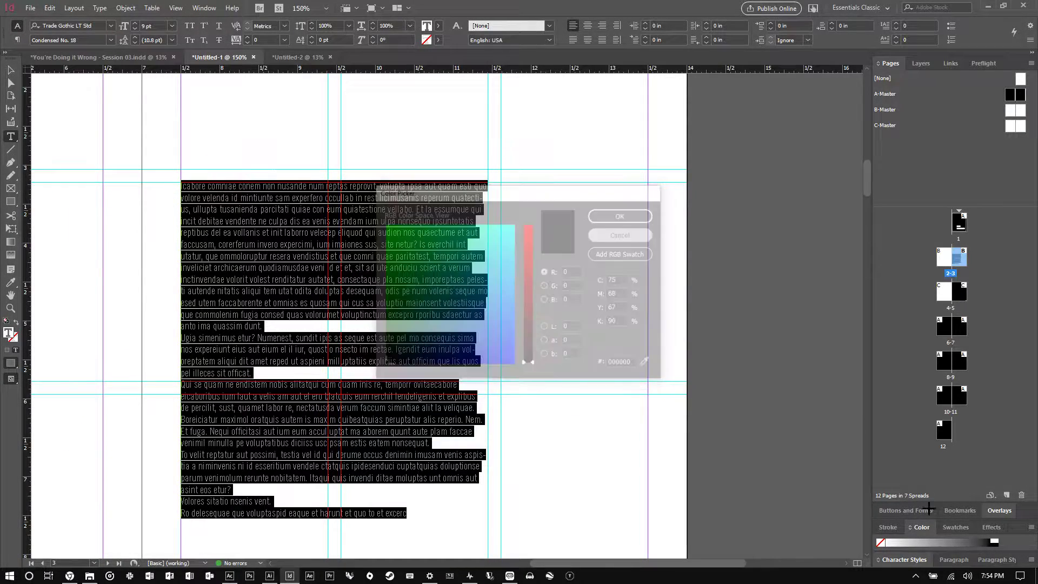
Show the colour swatches for the selected text and close them again
click(956, 527)
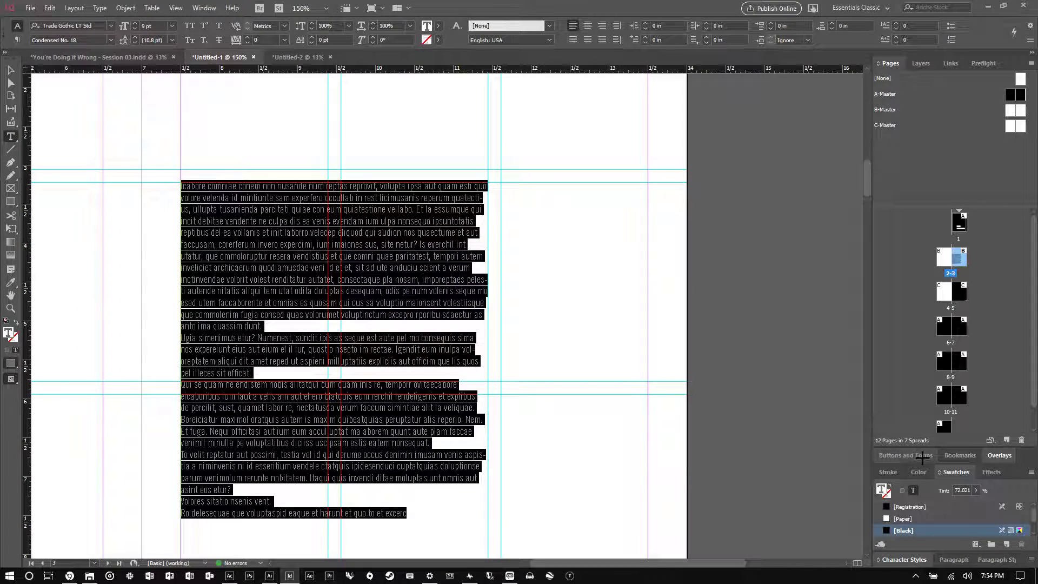
drag(919, 459, 967, 497)
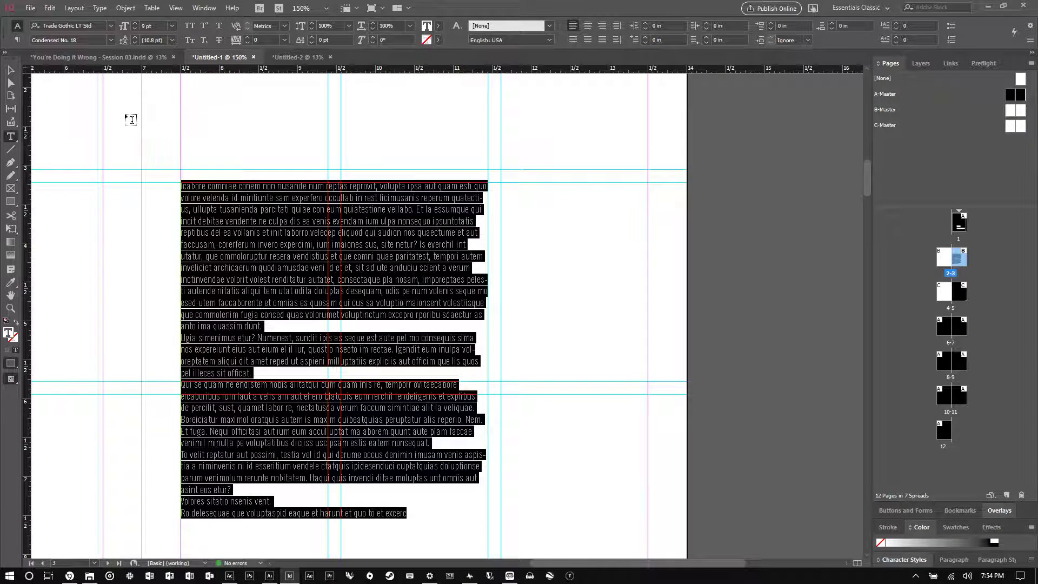
Set all text in the page 3 frame to 10 pt and select the frame as an object
click(11, 69)
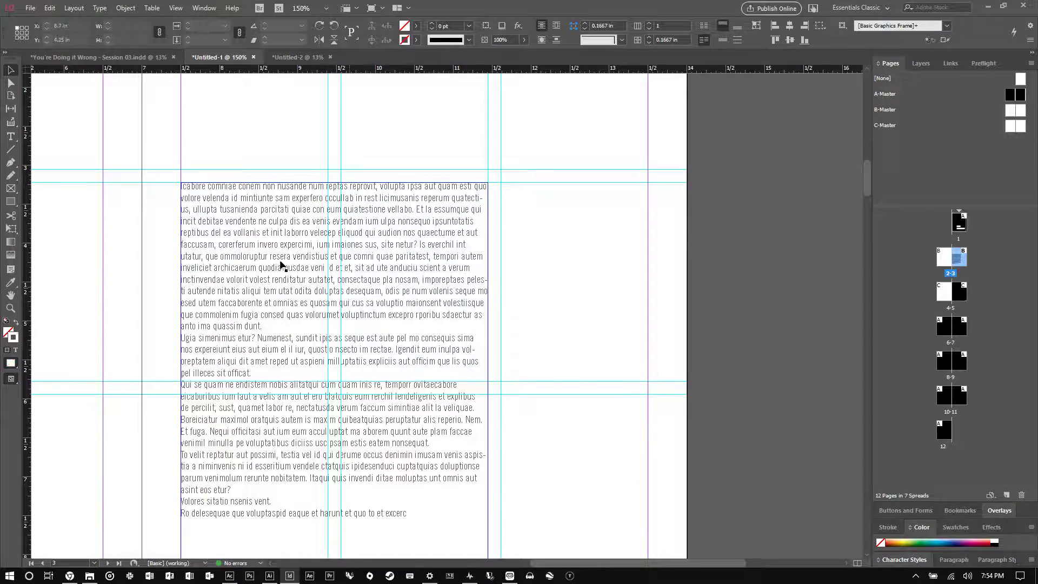
double_click(237, 226)
key(ctrl+a)
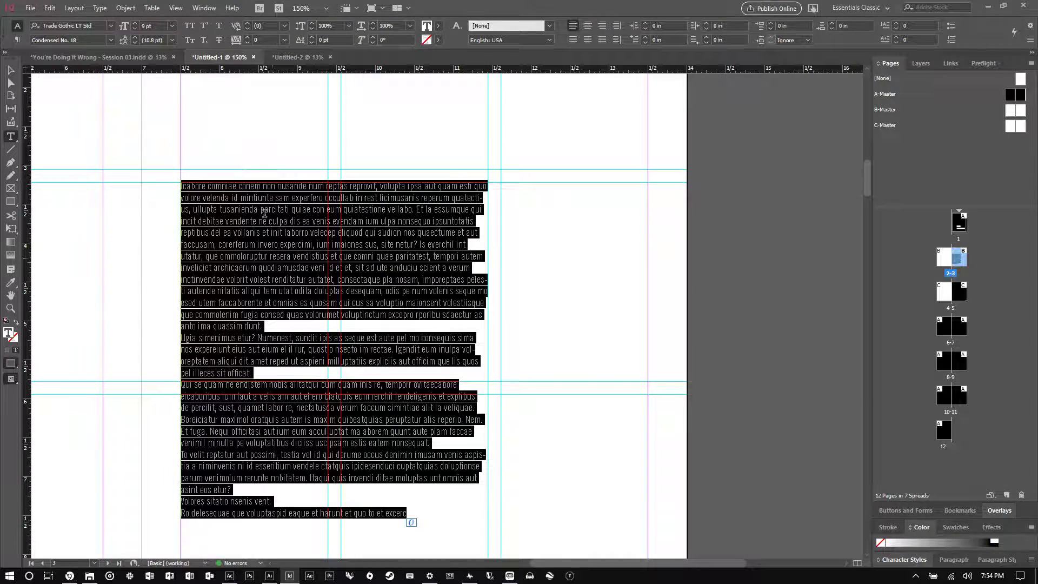
click(171, 27)
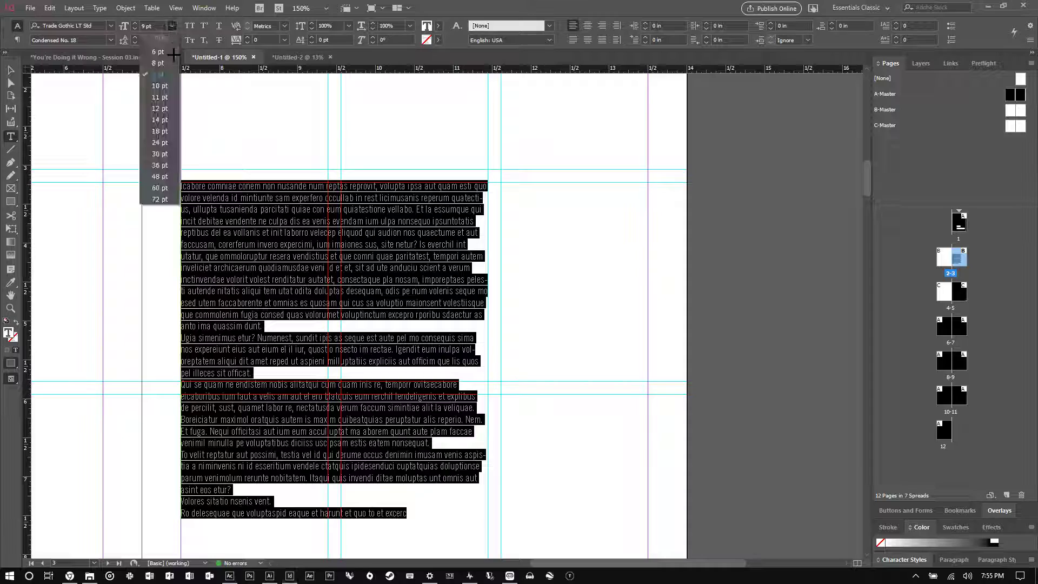
click(167, 93)
scroll(412, 236, down, 1)
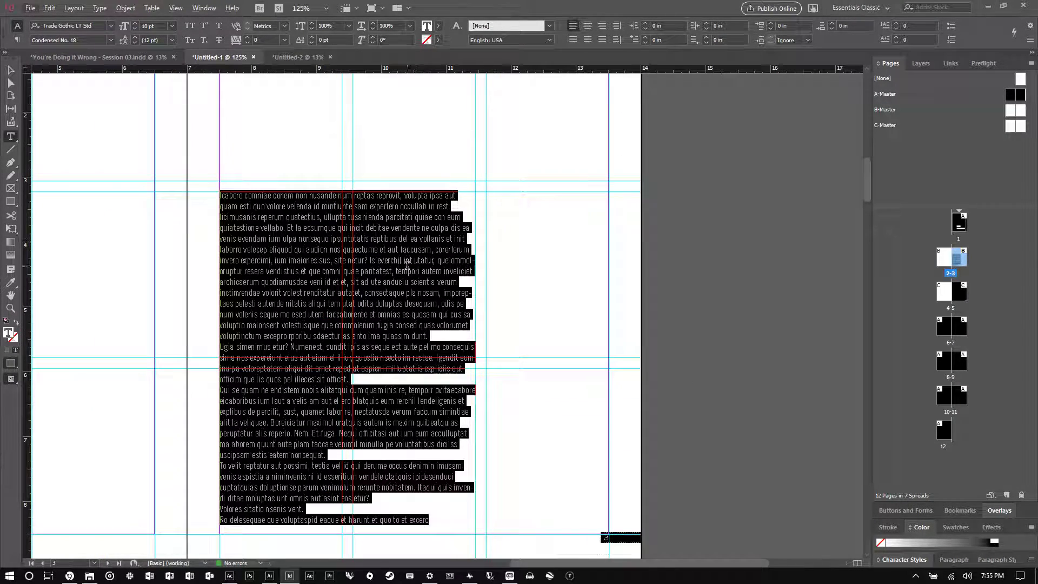
click(9, 69)
click(474, 217)
key(e)
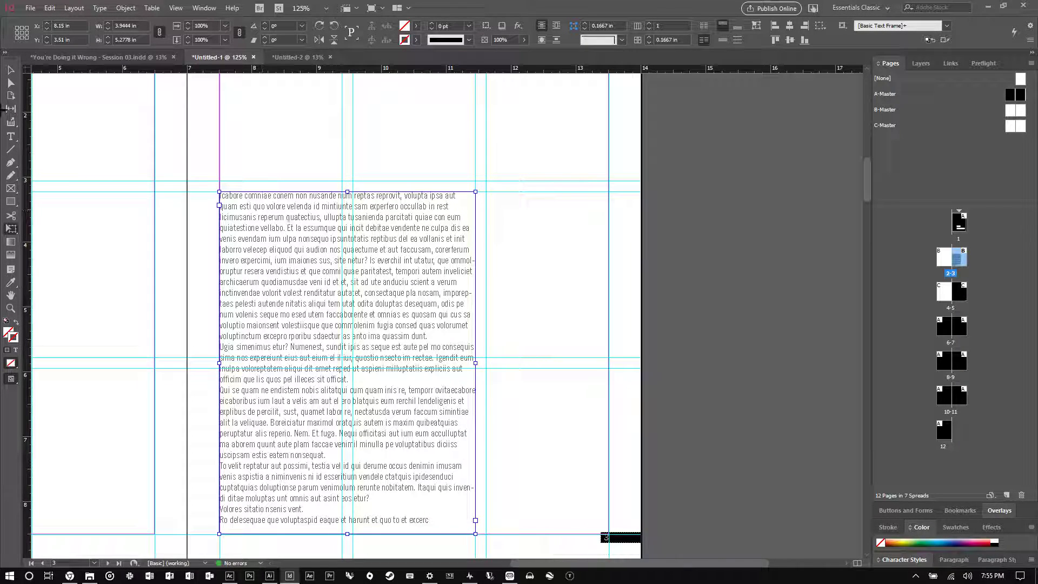
key(v)
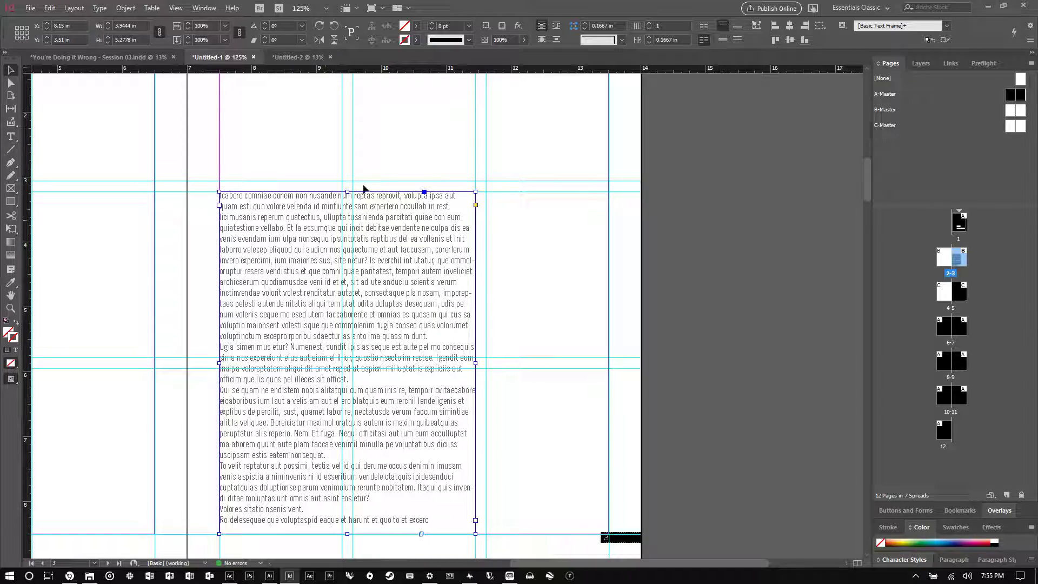
Draw a text frame about 3.32 by 4.74 in on page 4 and fill it with placeholder text
alt+scroll(372, 187, down, 2)
scroll(400, 189, down, 5)
scroll(398, 183, up, 2)
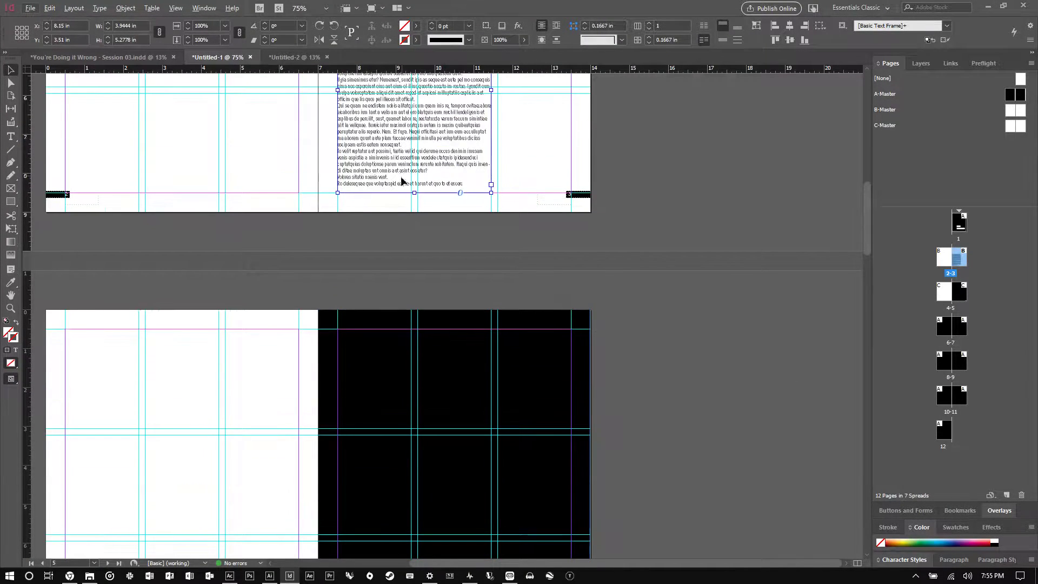
click(10, 136)
drag(90, 276, 218, 460)
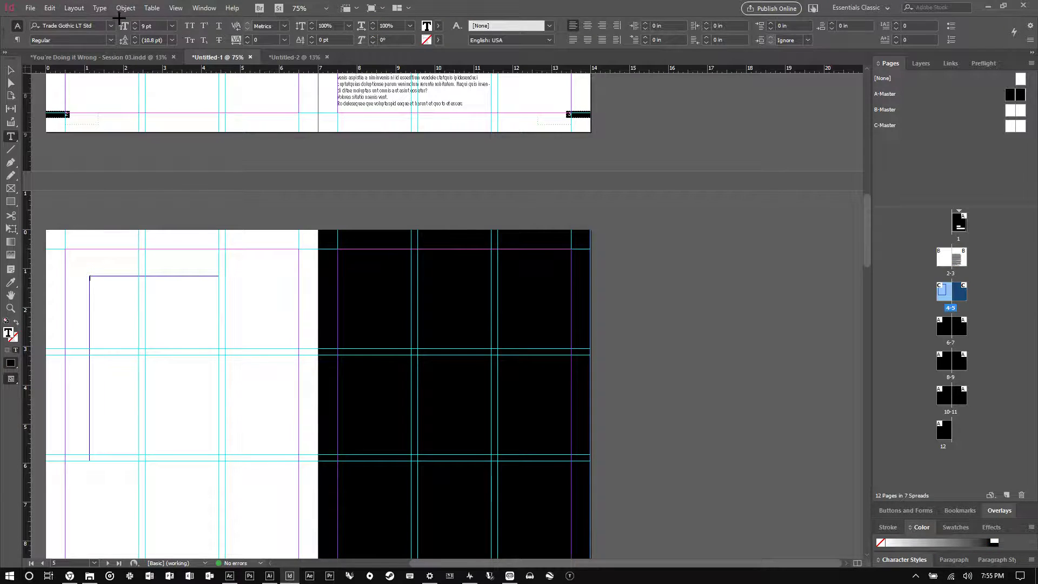
click(100, 8)
click(221, 364)
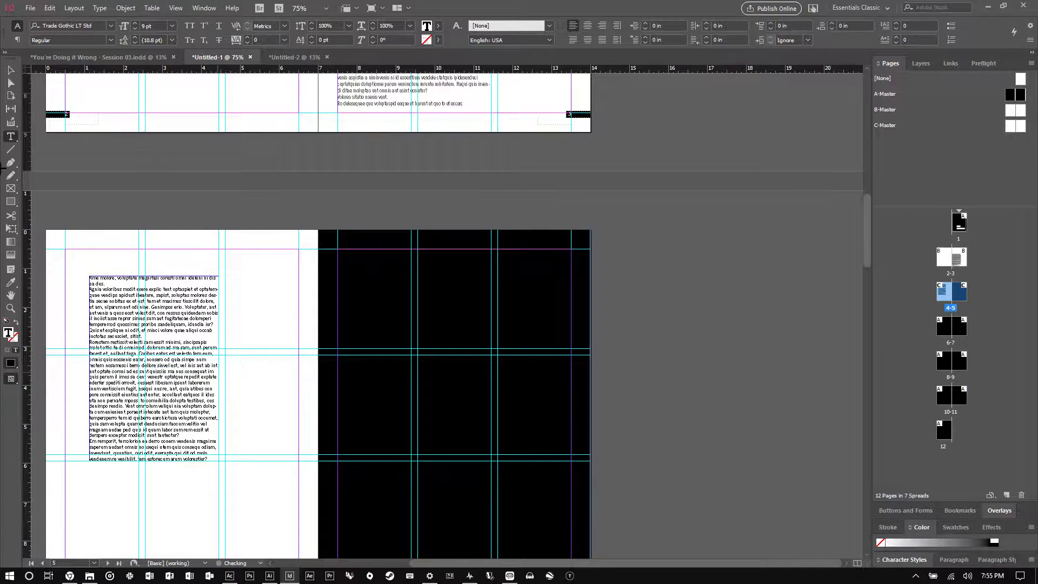
Compare the new page 4 text with the page 3 text, and delete the page 4 frame
click(11, 70)
scroll(228, 307, up, 3)
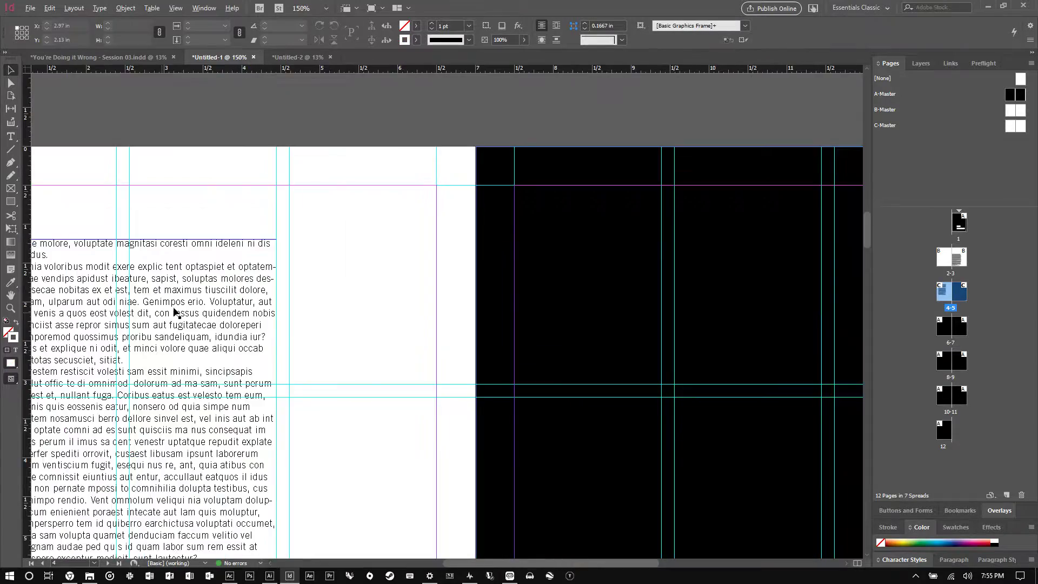
scroll(421, 318, down, 2)
click(421, 318)
scroll(494, 243, up, 3)
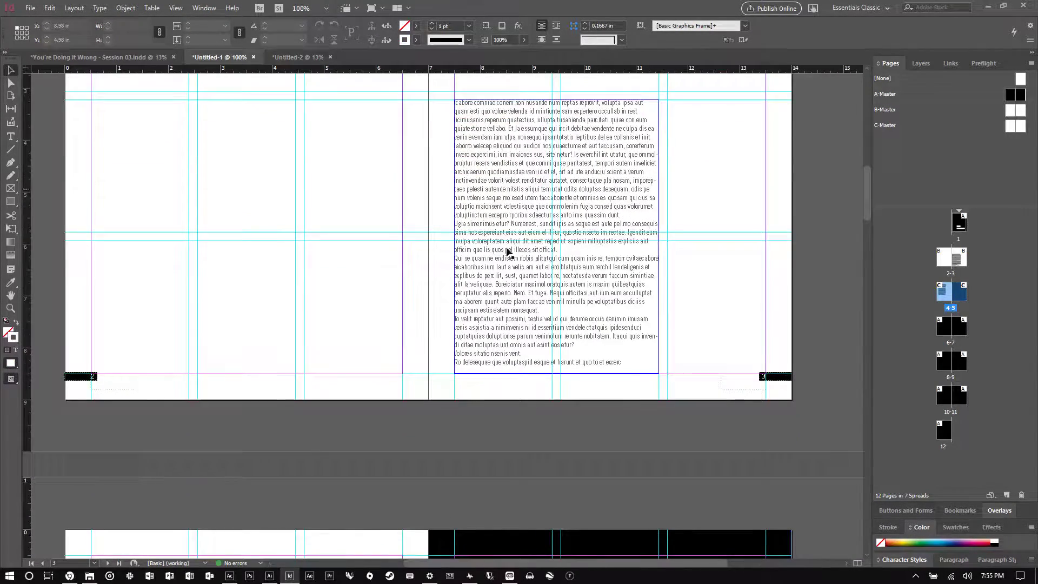
scroll(475, 255, down, 1)
scroll(354, 431, down, 1)
click(307, 497)
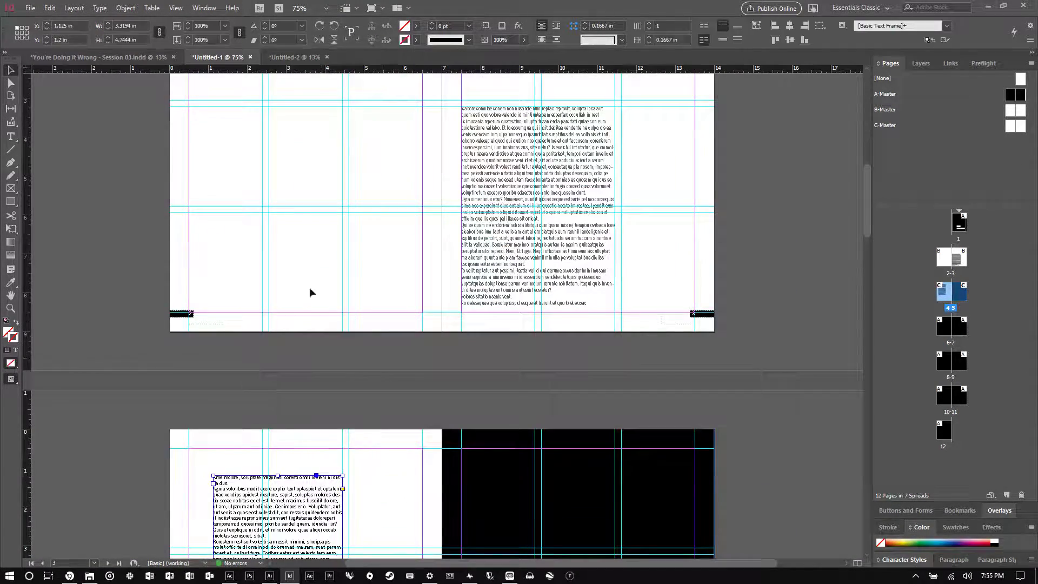
key(Delete)
Select all text in the page 3 frame and show the list of paragraph styles
click(579, 139)
double_click(563, 151)
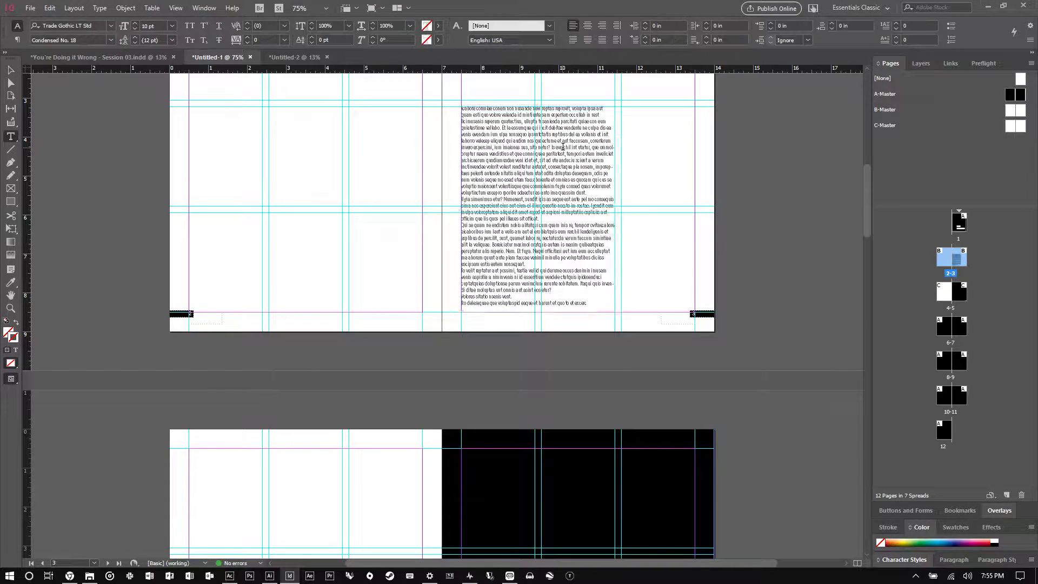
key(ctrl+a)
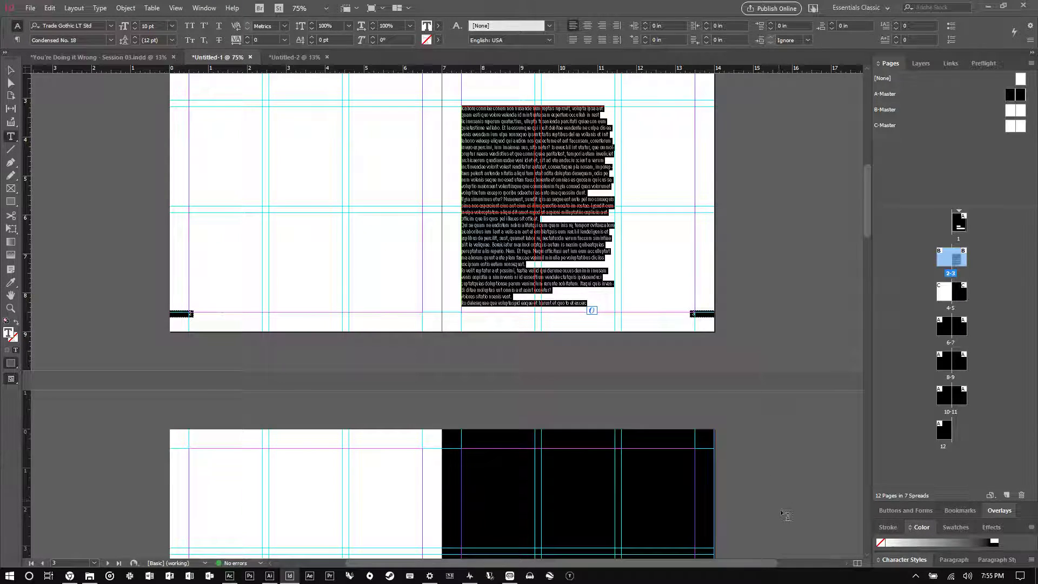
click(203, 7)
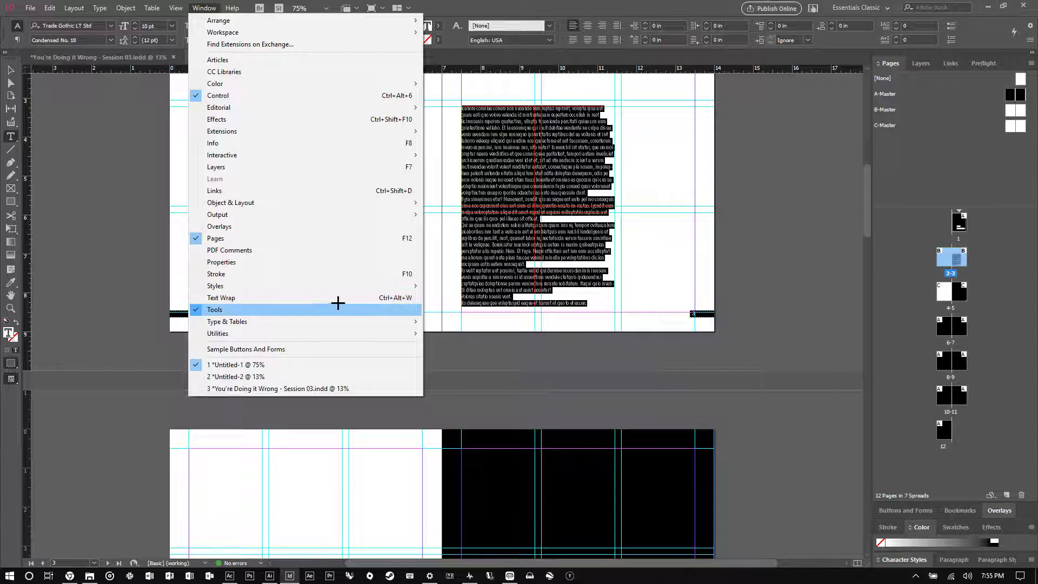
mouse_move(340, 286)
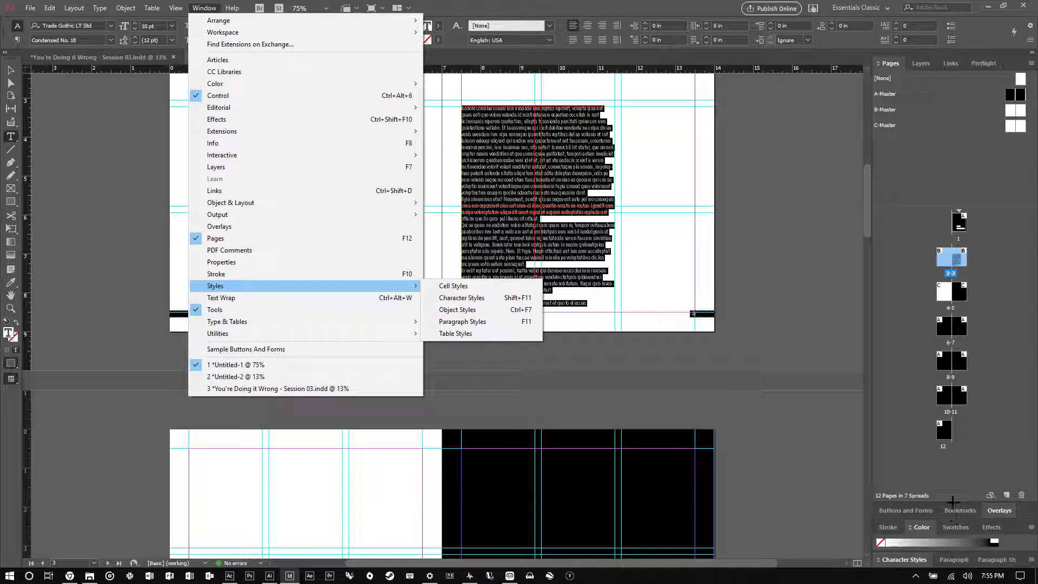
click(919, 560)
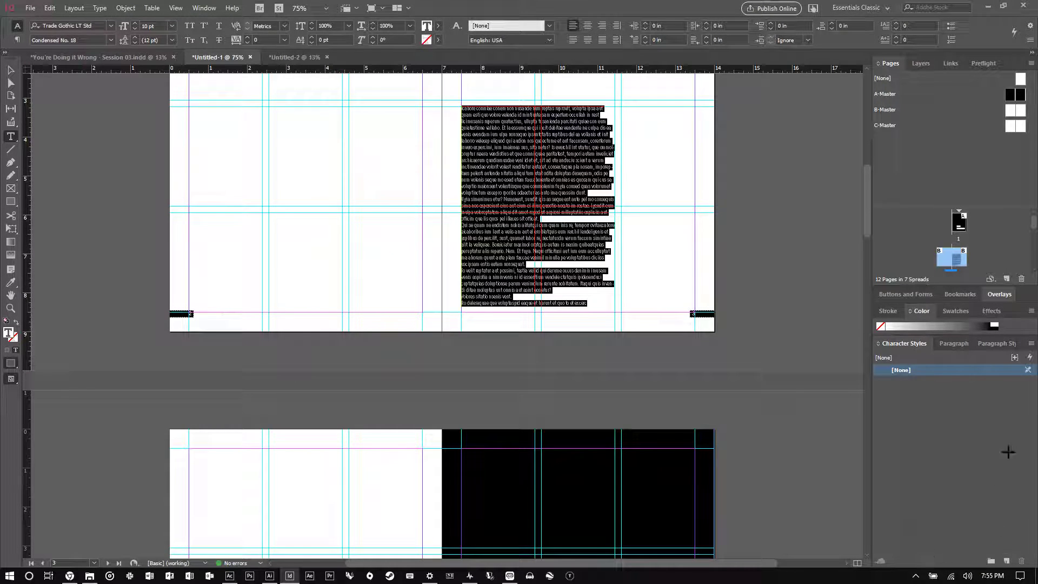
click(997, 343)
key(ctrl+equal)
key(ctrl+equal)
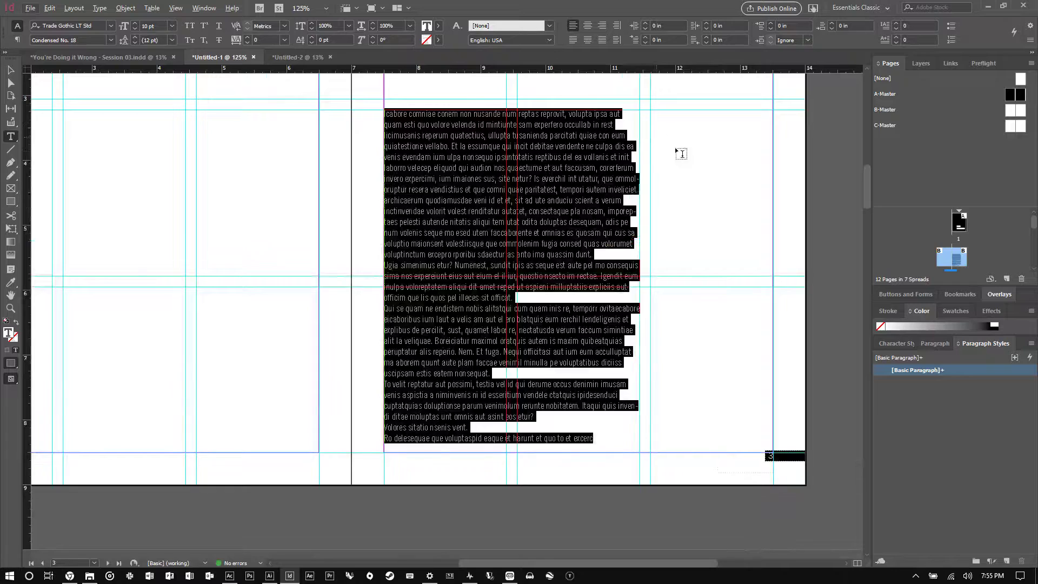
Create a paragraph style from the selected page 3 text, apply it to that text and name it BODY TEXT
click(1007, 560)
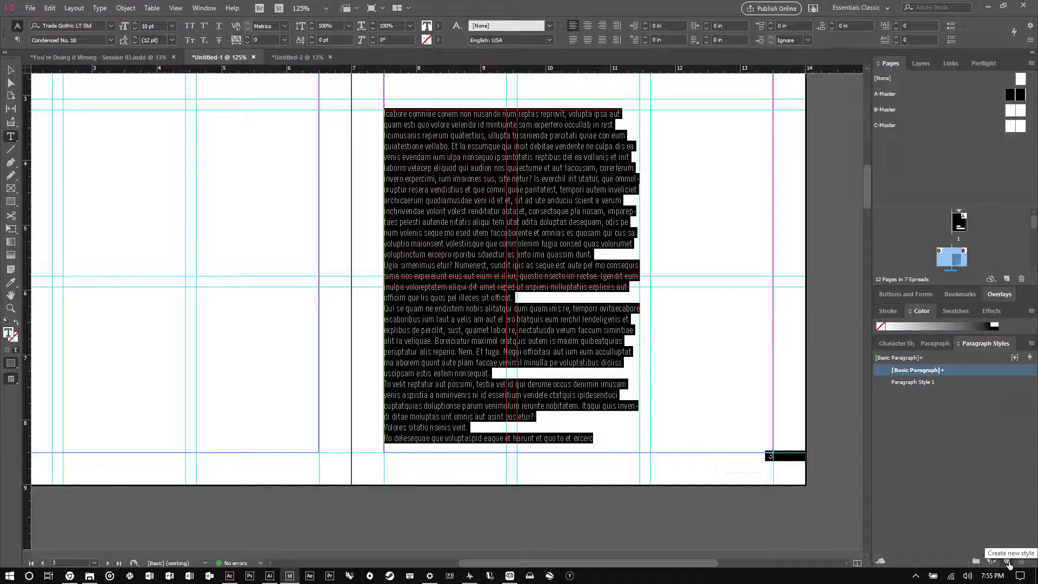
click(926, 383)
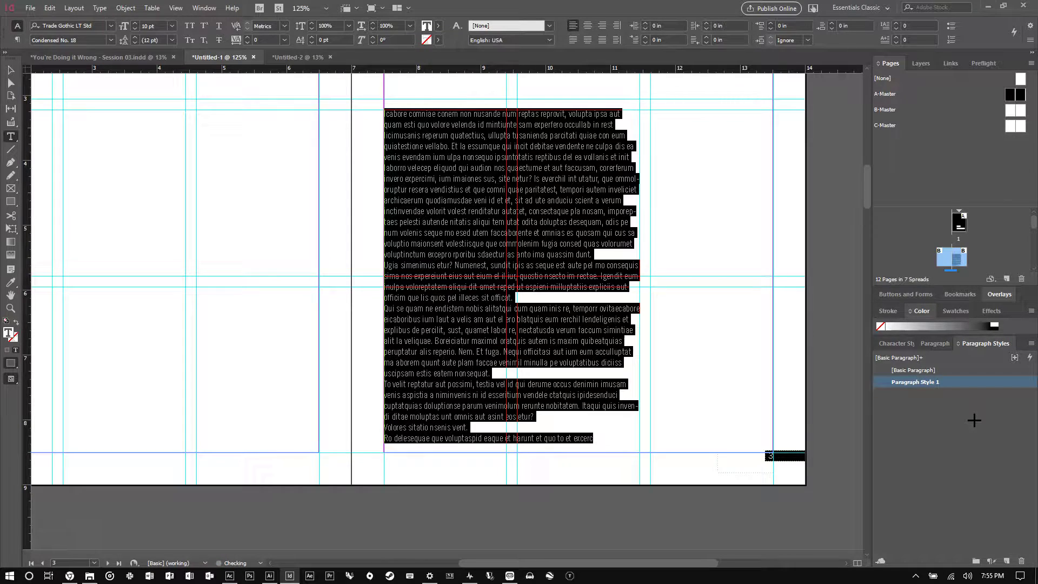
double_click(926, 381)
text(BOD)
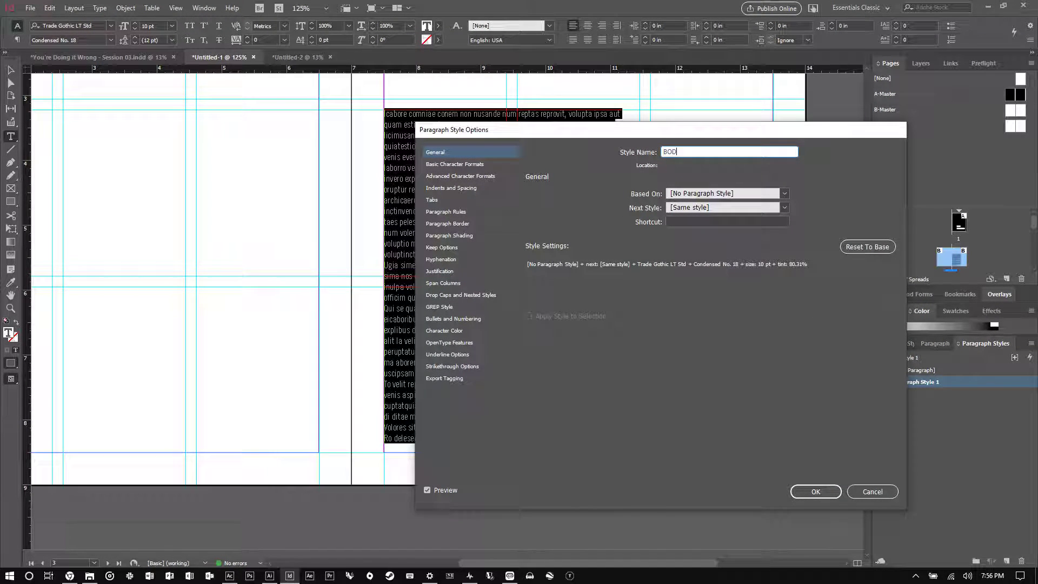
text(Y TEXT)
Review the BODY TEXT style's basic character formats, tabs and general settings, and accept the style options
click(464, 164)
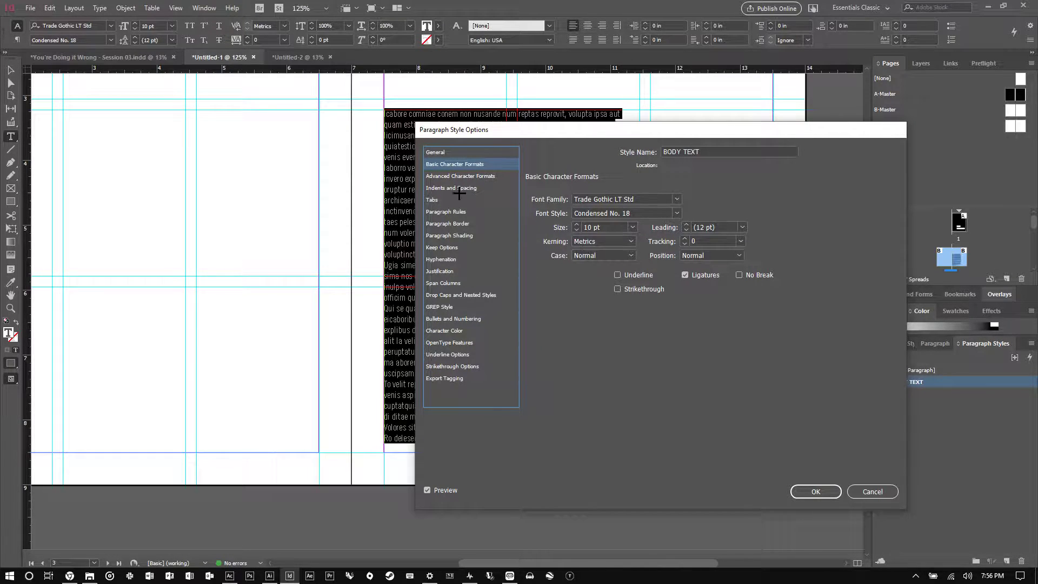
key(Down)
key(Down)
key(Down)
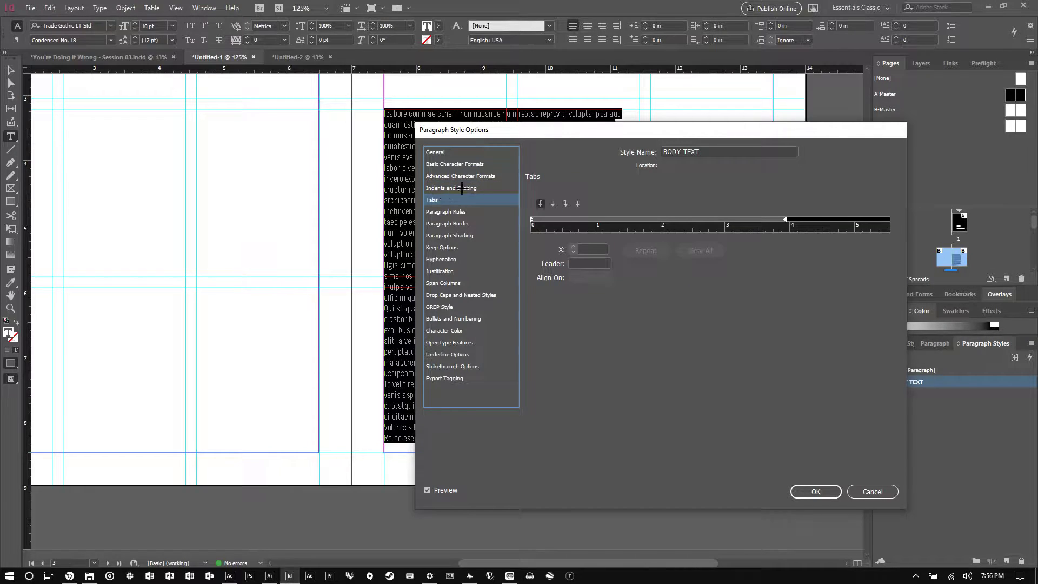
click(462, 164)
click(438, 152)
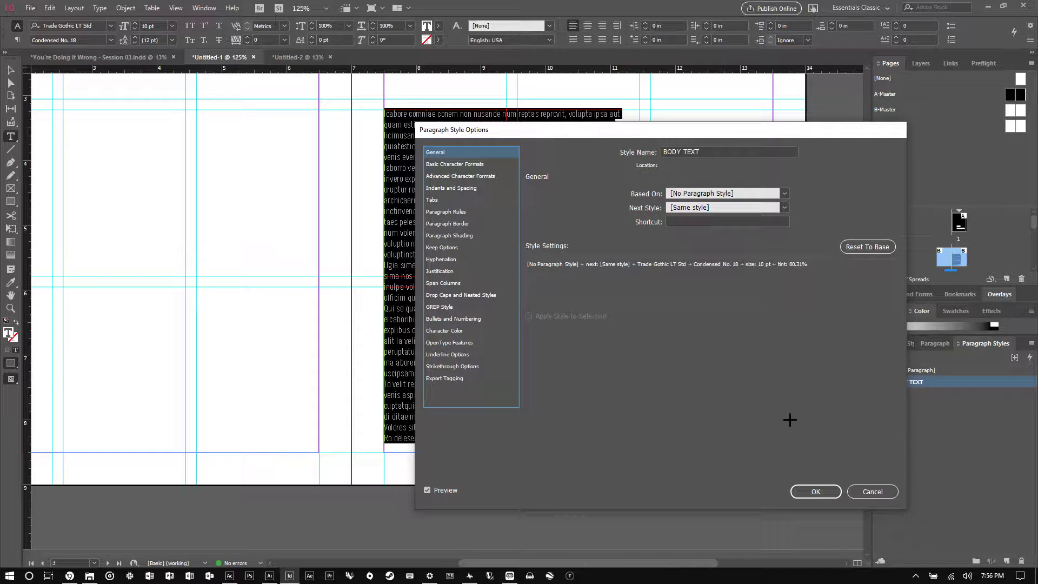
click(813, 492)
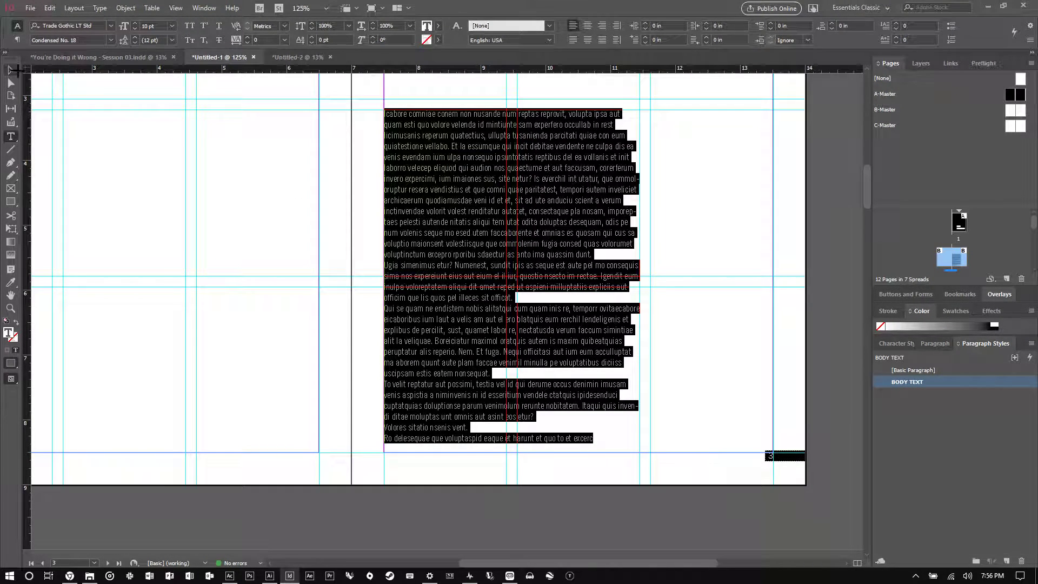
Duplicate the page 3 text frame onto page 4 at the inner side of the left margin, at about Y 3.19 in
key(Escape)
key(ctrl+minus)
key(ctrl+minus)
key(ctrl+minus)
scroll(606, 157, down, 3)
drag(541, 119, 361, 417)
key(ctrl+equal)
key(ctrl+equal)
key(ctrl+equal)
Color all text in the page 4 frame red (ff0000)
double_click(436, 348)
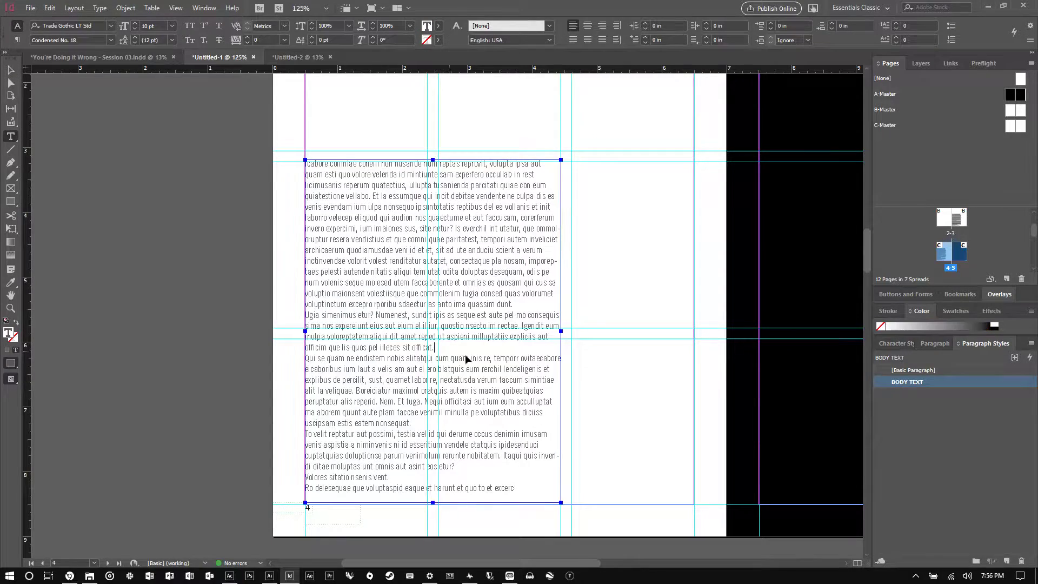
key(ctrl+a)
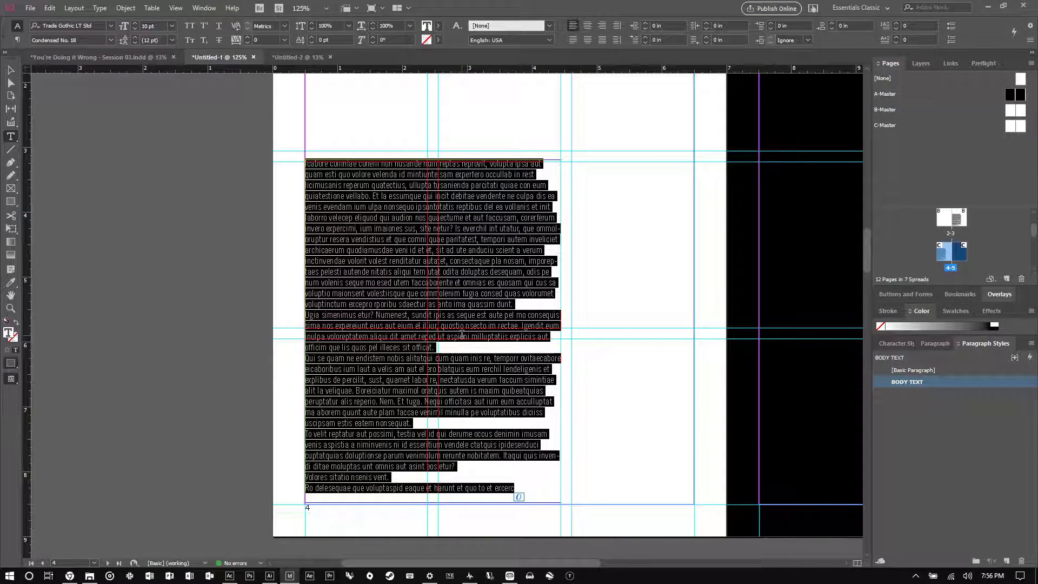
double_click(9, 332)
click(529, 225)
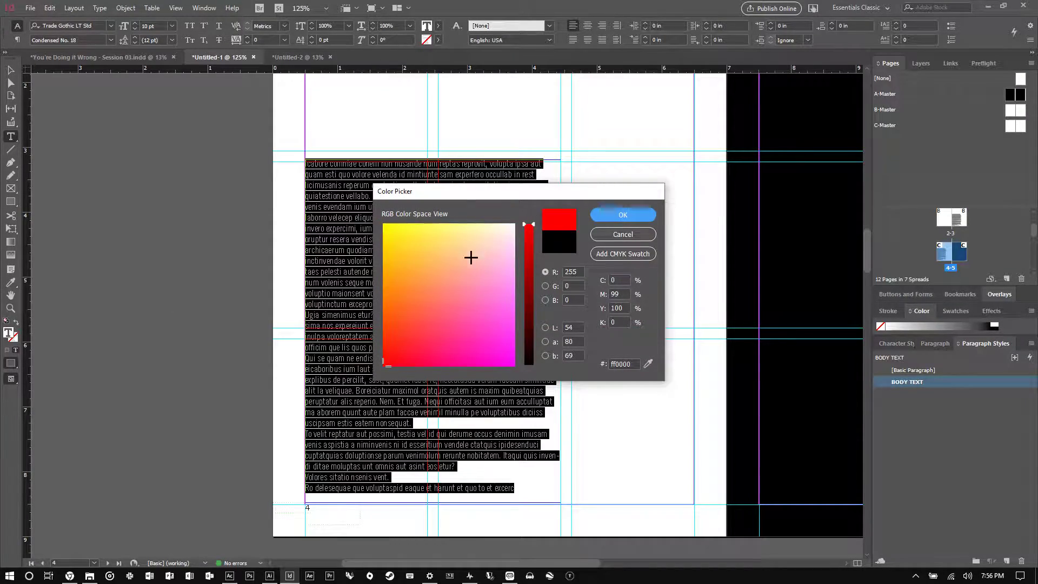
click(622, 214)
key(Escape)
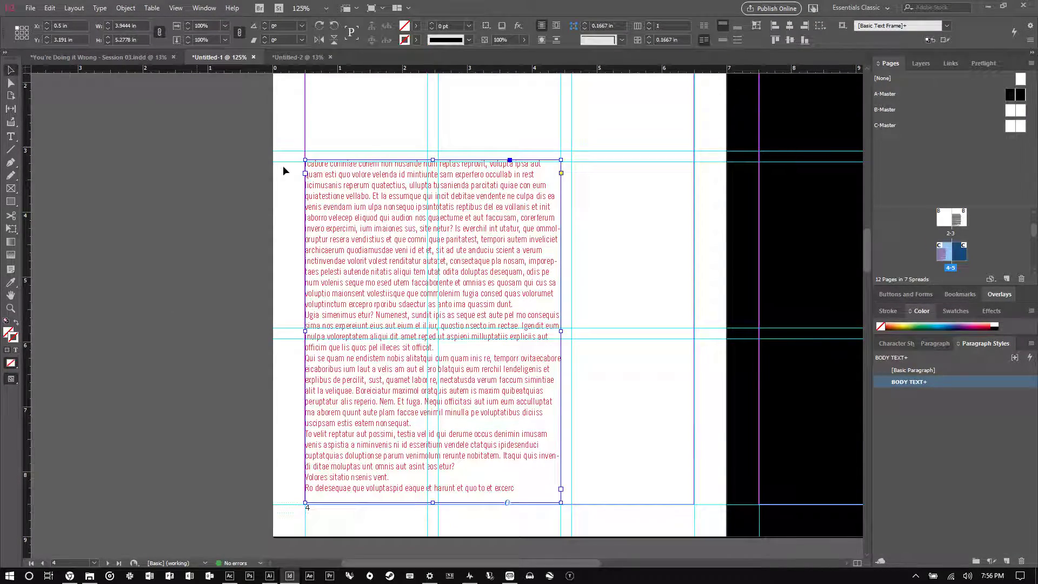
Compare the paragraph style shown for the page 3 frame with that of the red page 4 frame
key(ctrl+5)
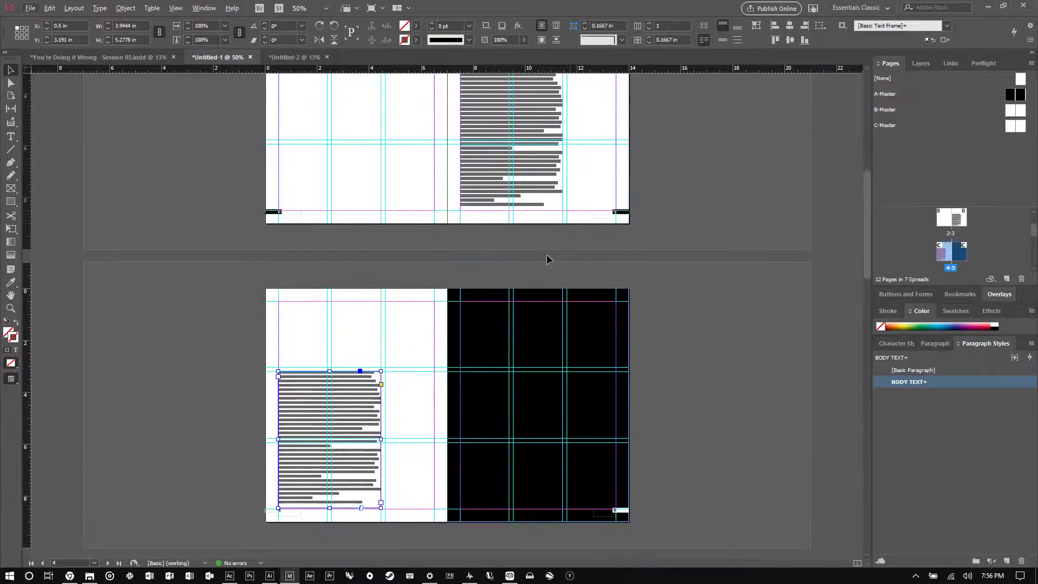
scroll(522, 192, up, 1)
click(522, 192)
scroll(427, 299, down, 2)
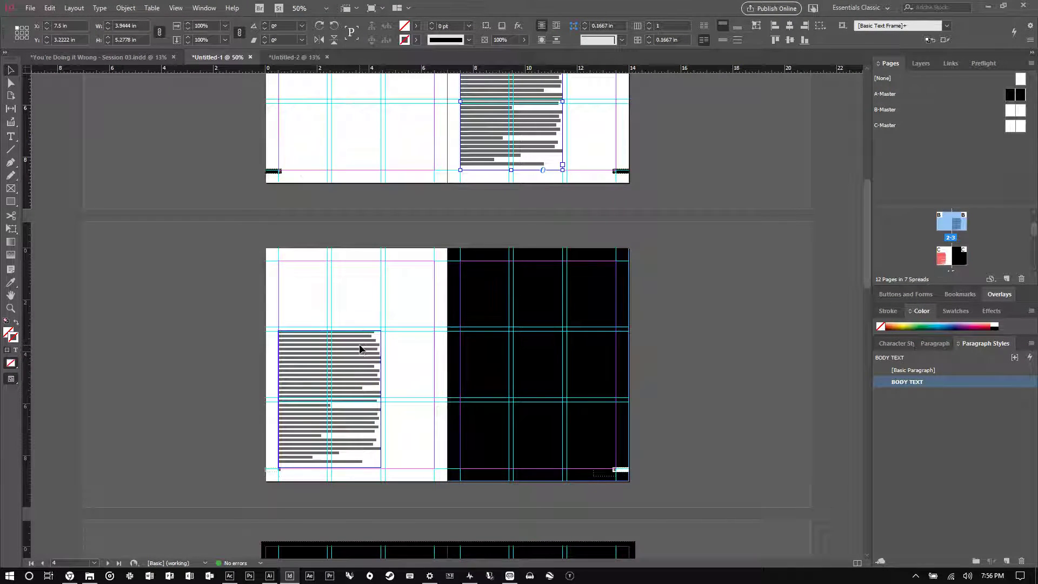
click(359, 349)
key(ctrl+alt+2)
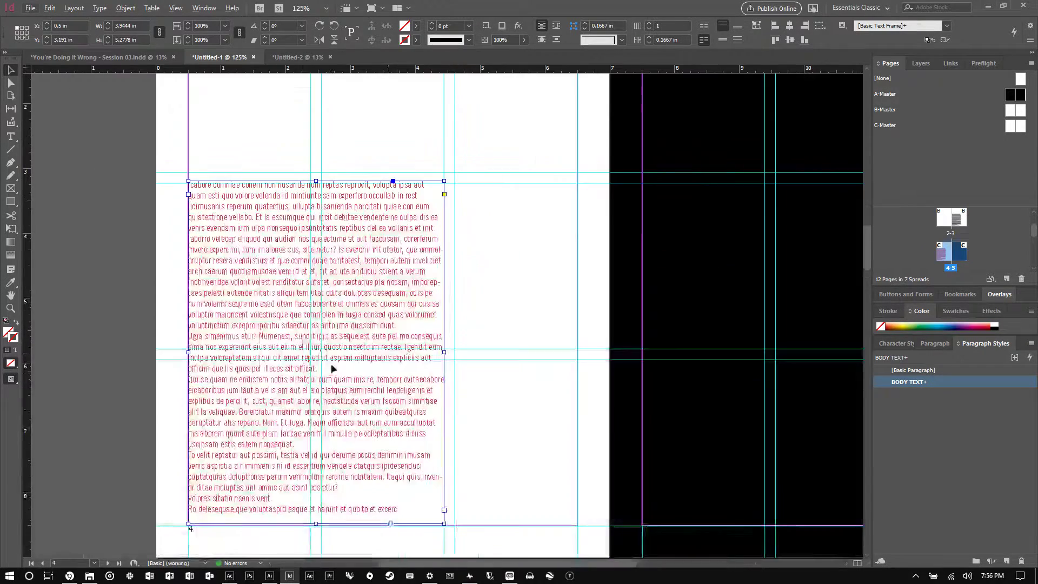
key(ctrl+equal)
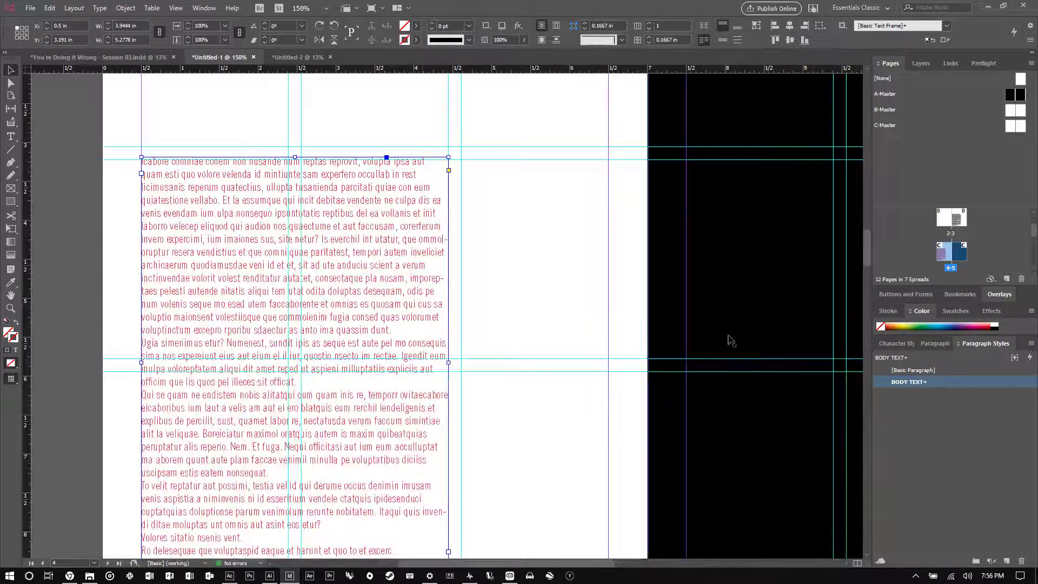
Check the BODY TEXT style's options and its overrides on the page 4 frame
double_click(920, 391)
click(814, 490)
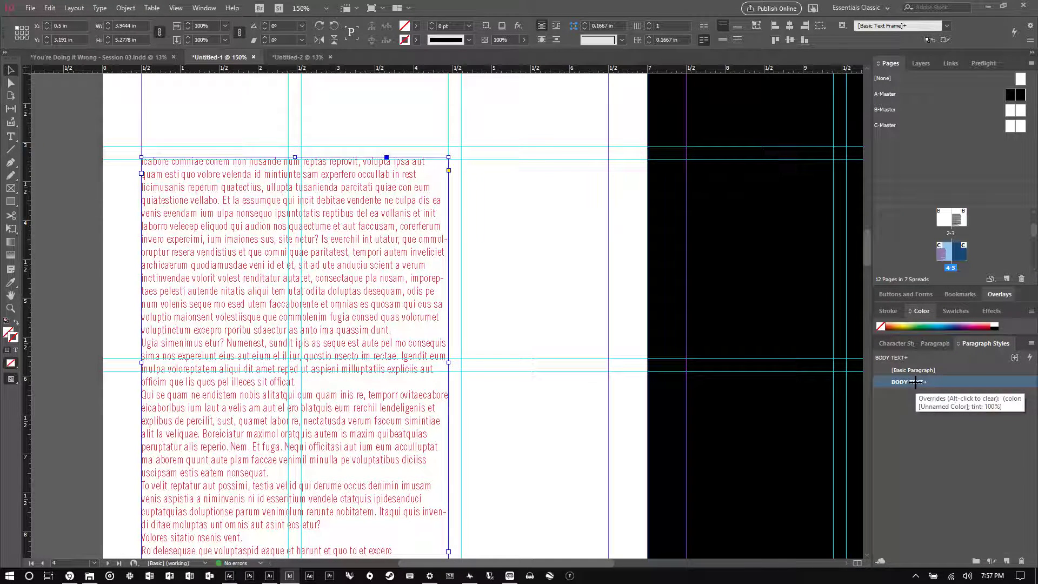
click(556, 275)
click(428, 258)
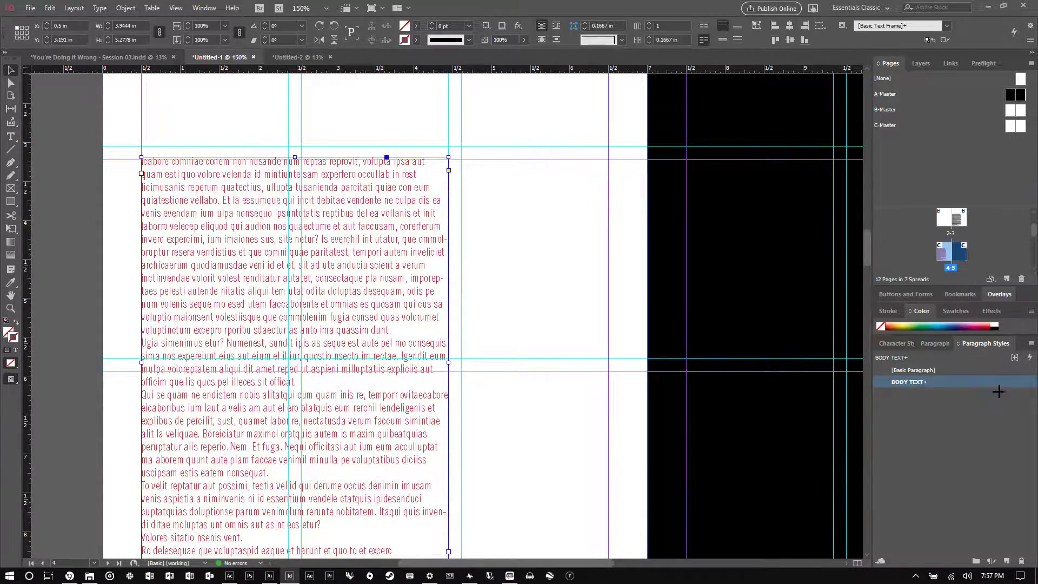
Insert a new first line reading TITLE above the body text in the page 3 frame
click(566, 252)
scroll(378, 300, down, 2)
scroll(685, 243, up, 6)
scroll(686, 231, right, 4)
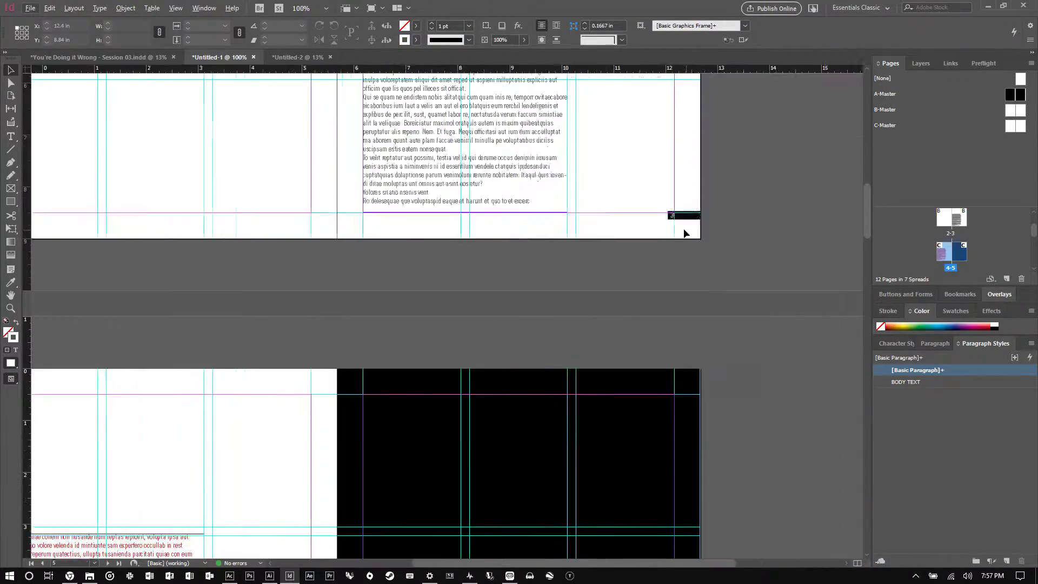
scroll(684, 230, up, 4)
key(ctrl+equal)
click(322, 185)
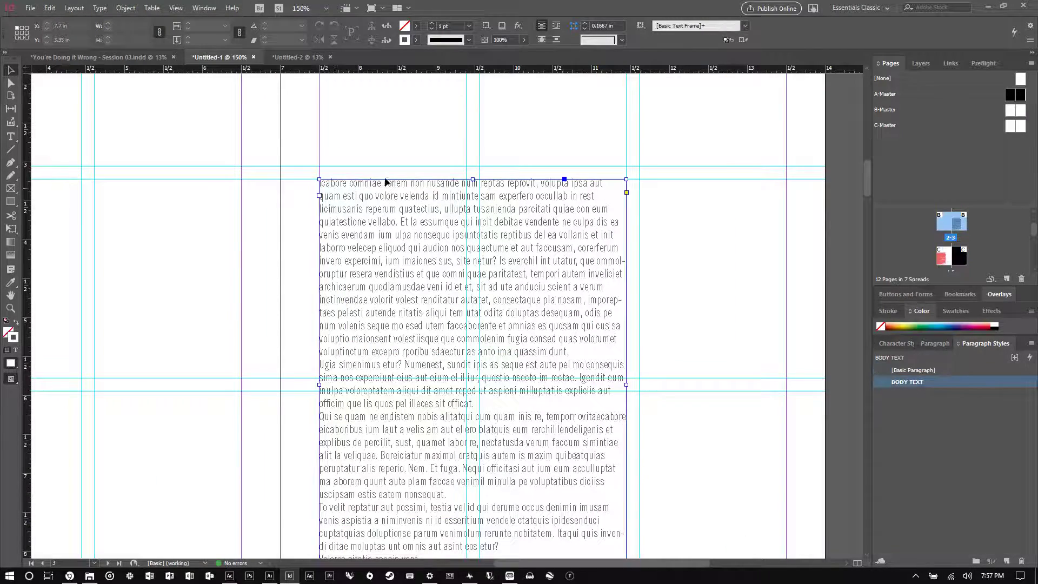
double_click(326, 182)
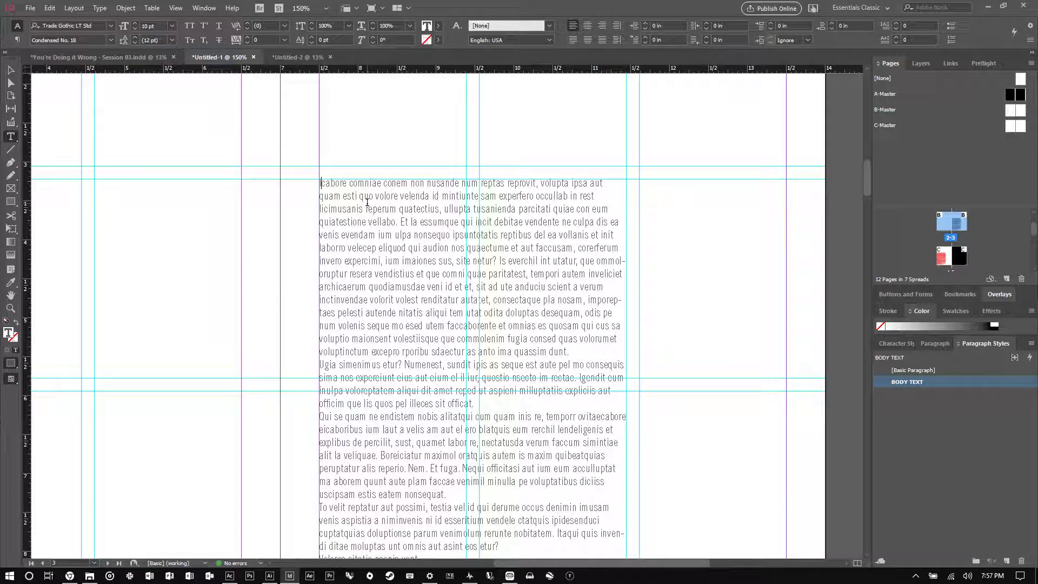
key(Return)
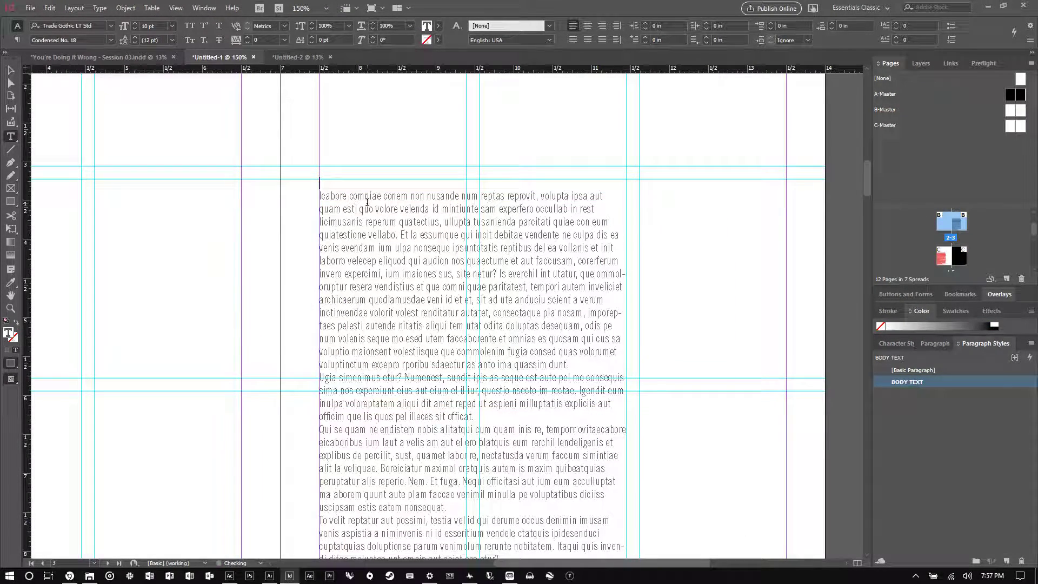
text(TITLE)
scroll(378, 190, right, 2)
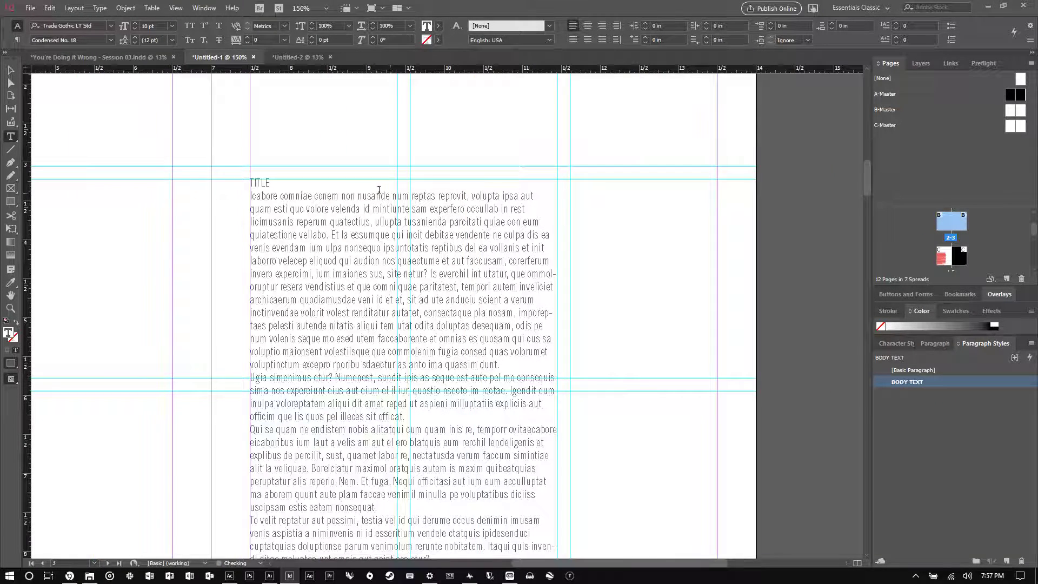
Format the TITLE line in Bold Condensed No. 20 at 12 pt
click(111, 40)
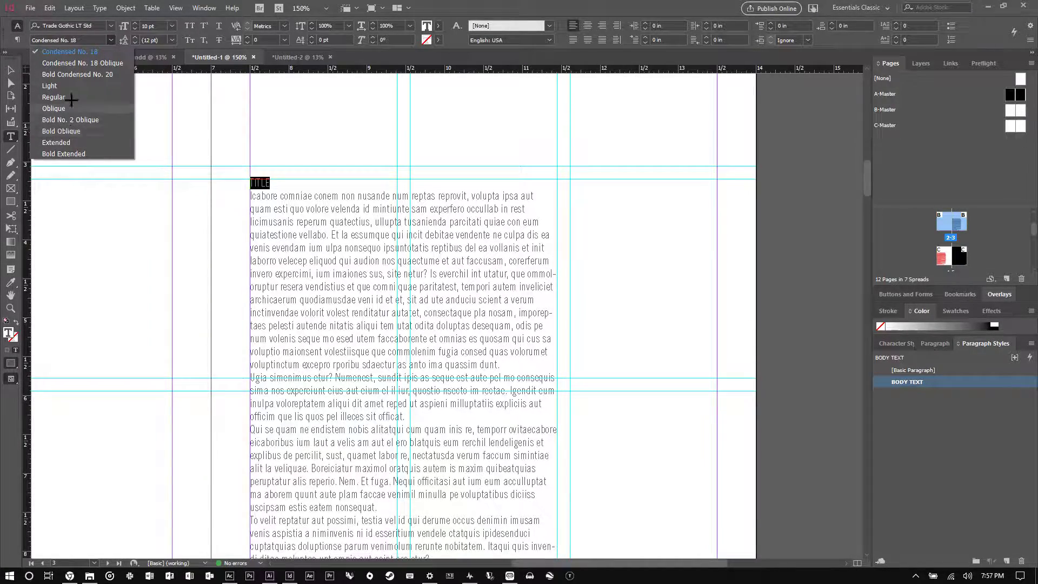
click(77, 75)
scroll(213, 133, up, 2)
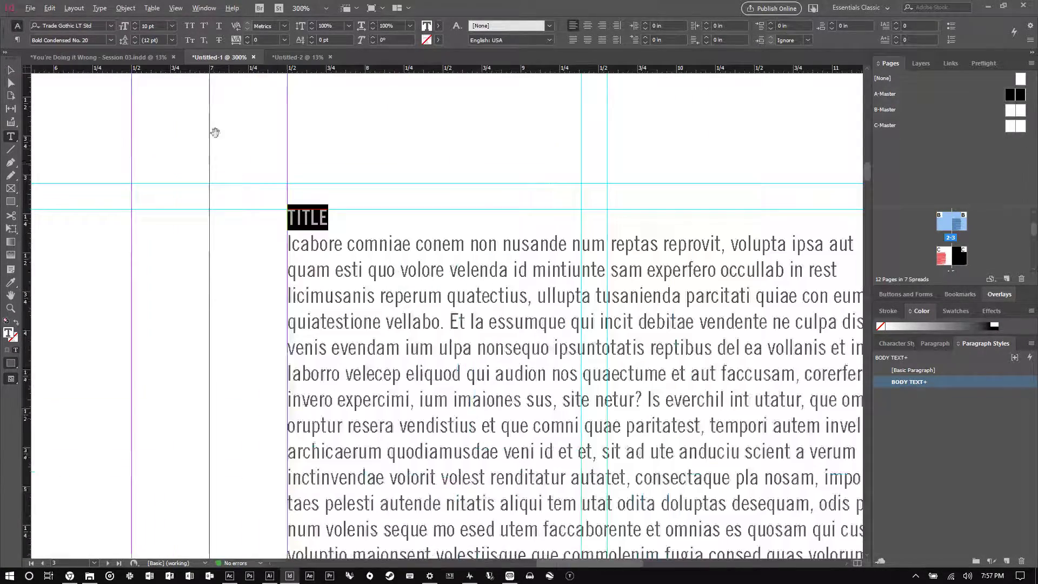
click(172, 26)
click(162, 106)
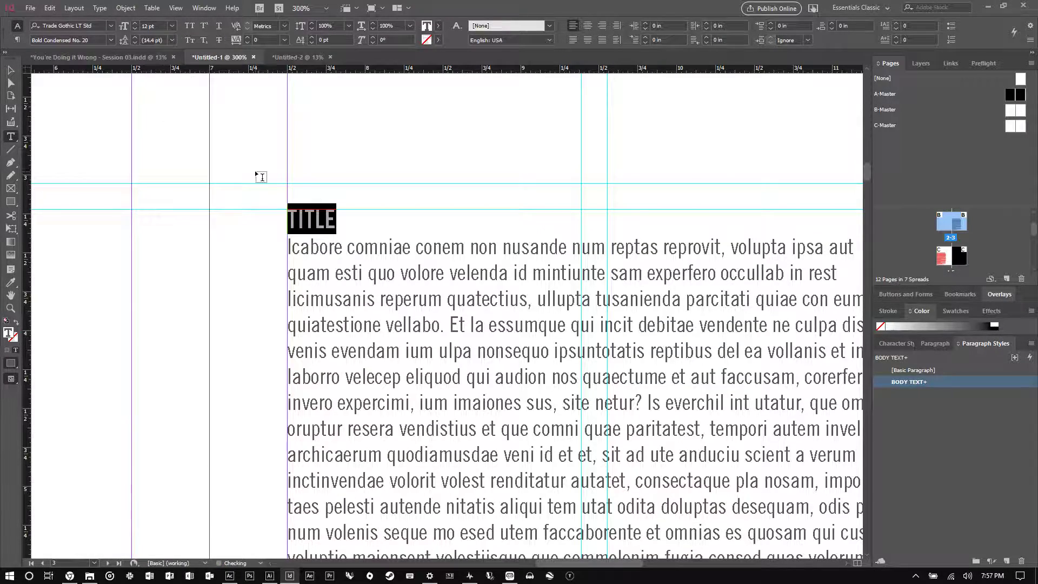
key(Escape)
click(492, 166)
Set the TITLE text to a 100% black tint and preview the spread without guides
double_click(325, 219)
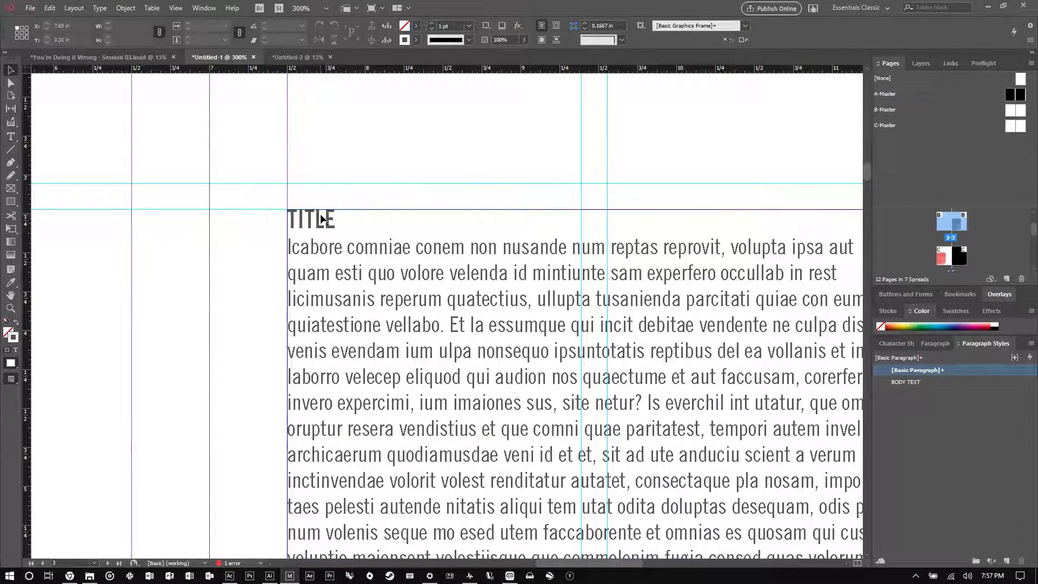
double_click(340, 218)
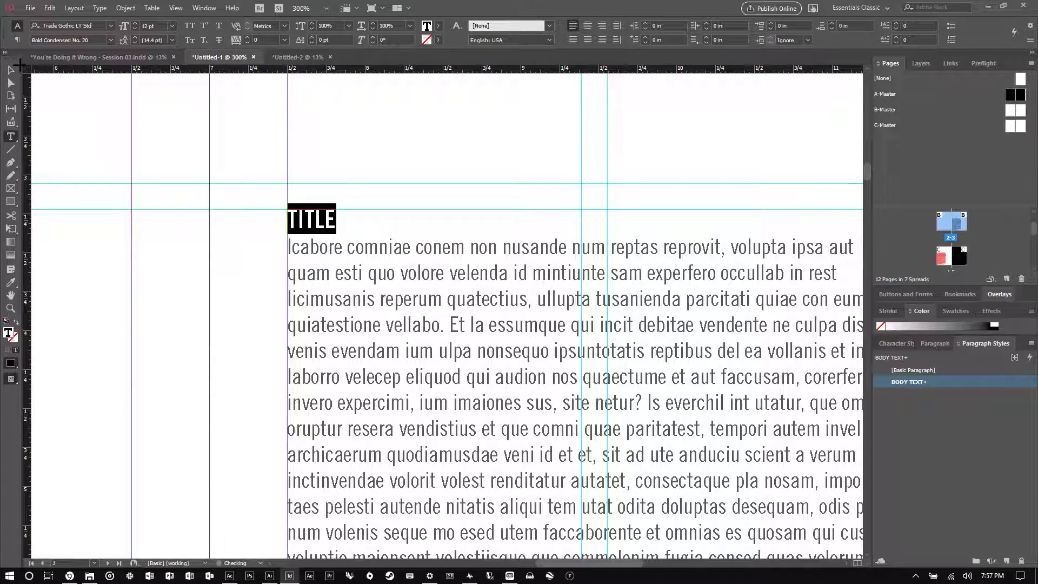
key(Escape)
key(w)
key(ctrl+alt+0)
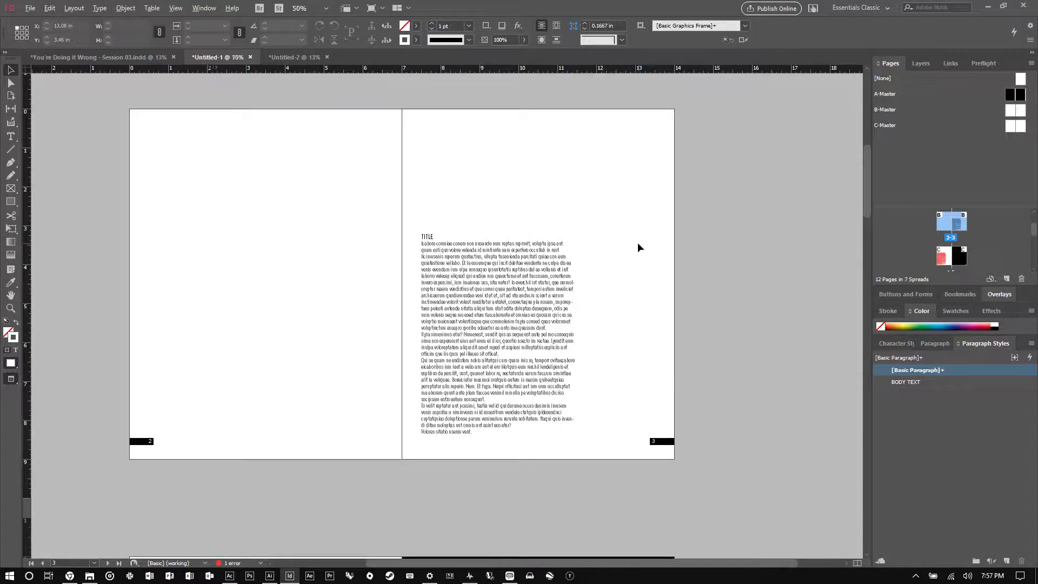
click(644, 241)
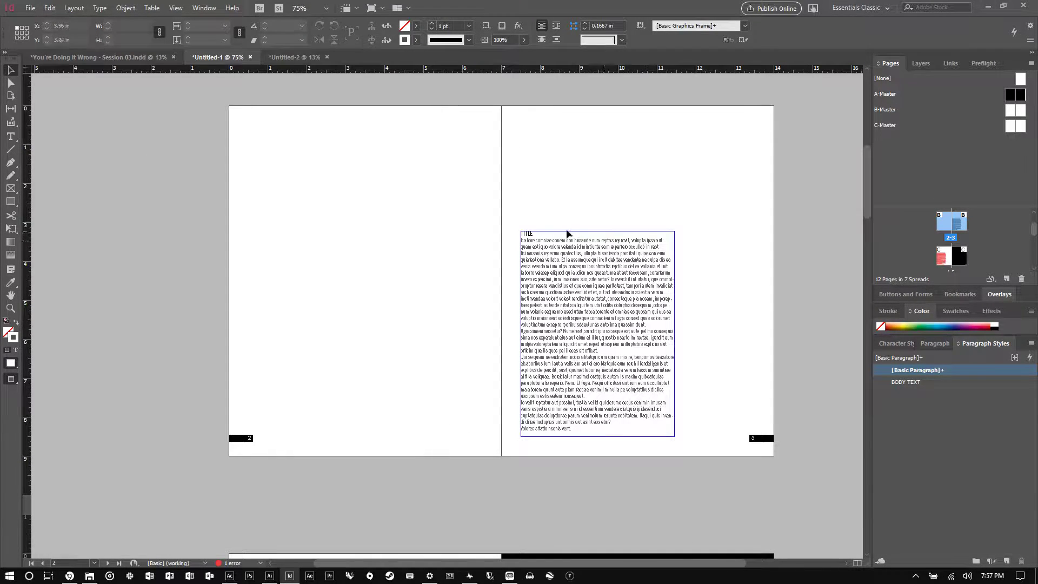
Create a character style named CAPTIONS from the formatting of the TITLE text
key(ctrl+2)
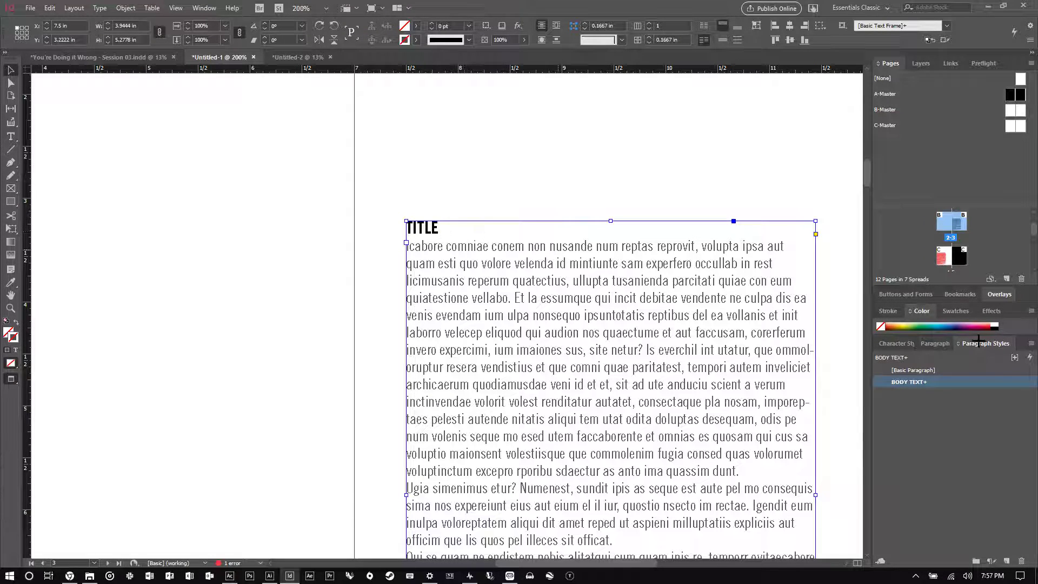
double_click(430, 229)
drag(447, 227, 387, 230)
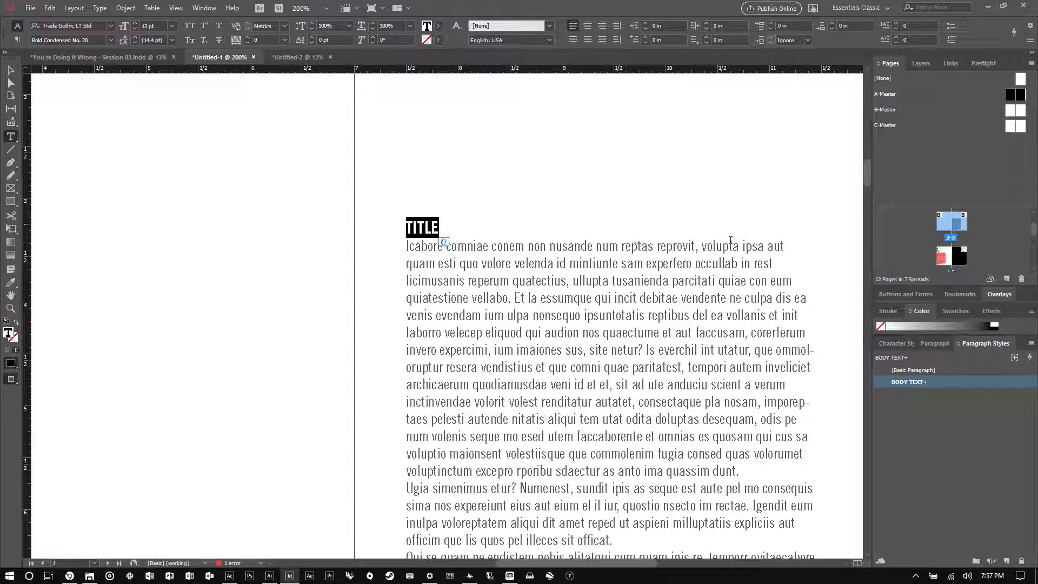
click(895, 344)
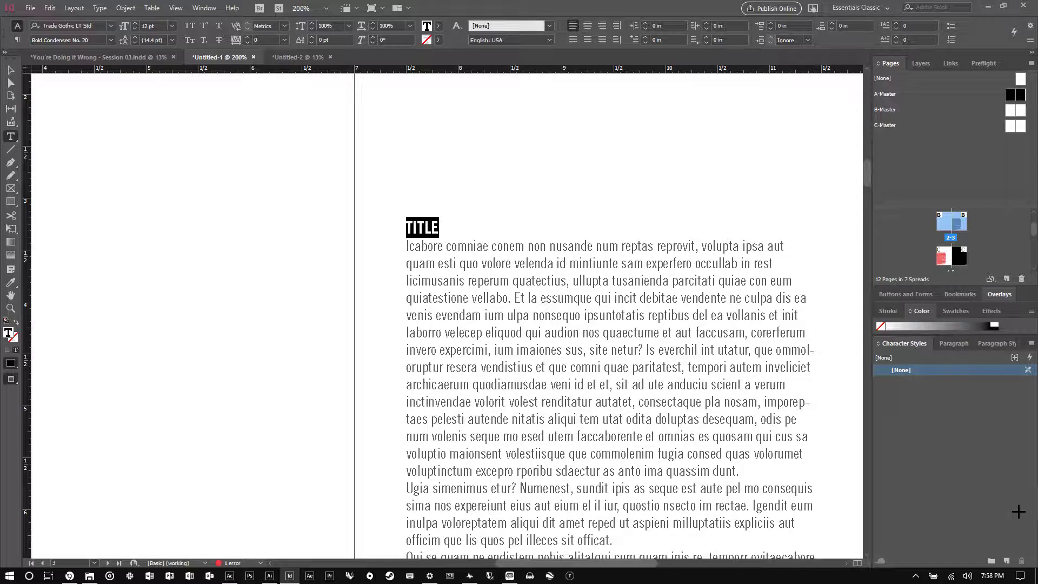
click(1006, 562)
double_click(927, 382)
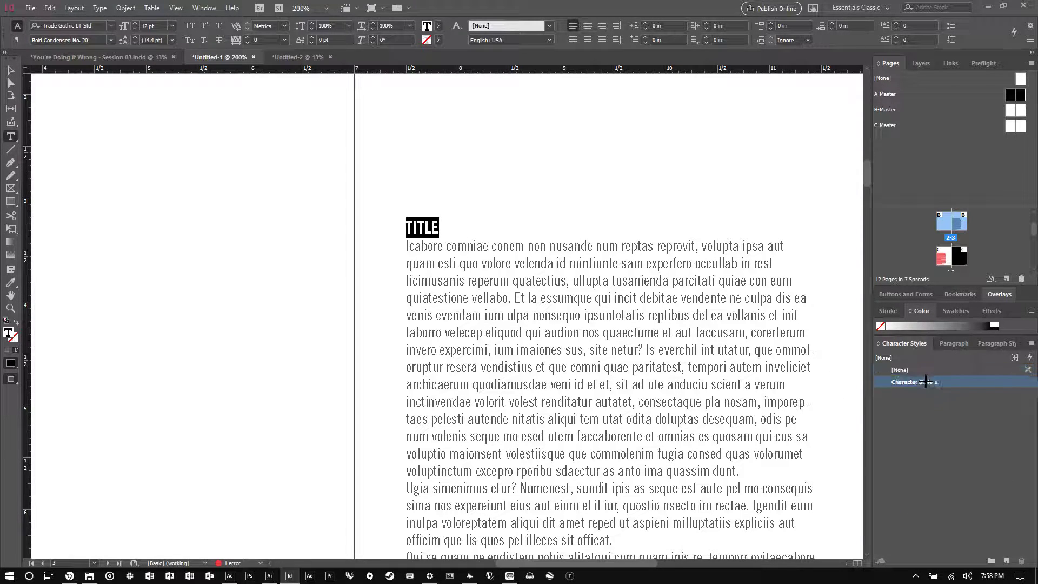
text(CA)
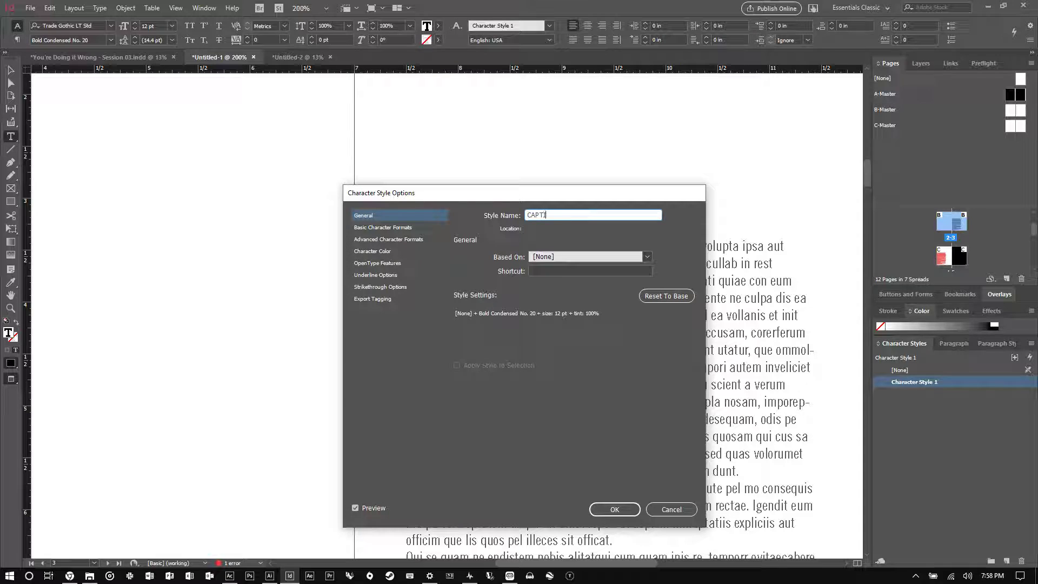
text(PTIONS)
click(614, 509)
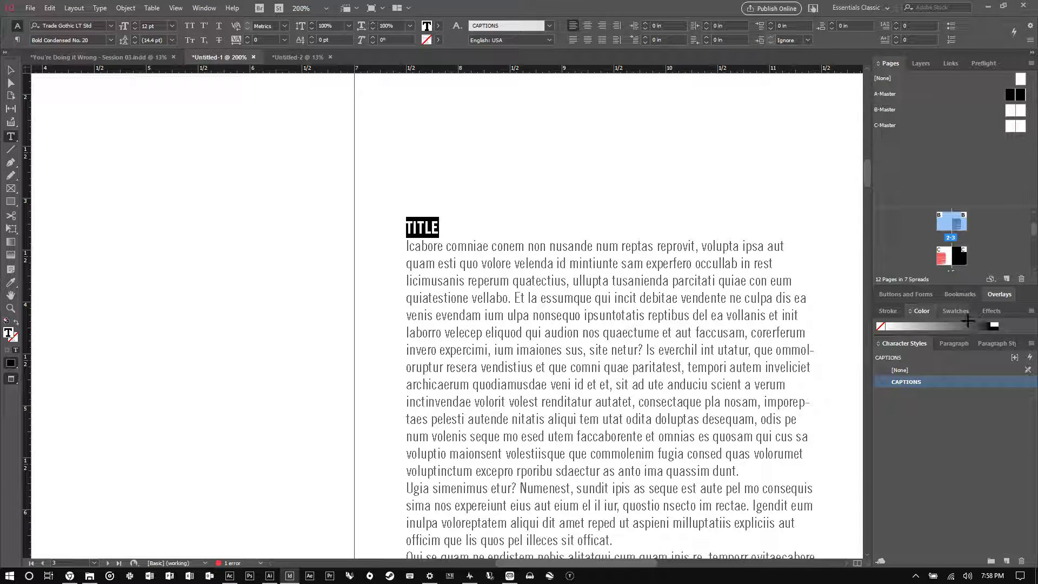
Apply the CAPTIONS character style to the passage from "essumque" to "site netur? Is" in the first body paragraph
click(995, 343)
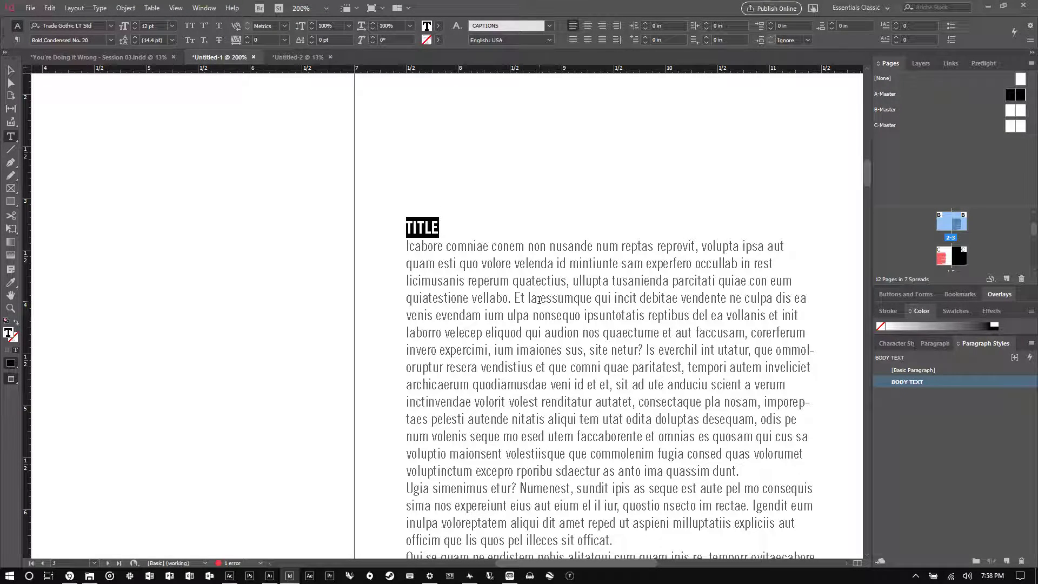
drag(540, 298, 658, 344)
click(896, 344)
click(880, 382)
click(637, 414)
scroll(537, 229, down, 2)
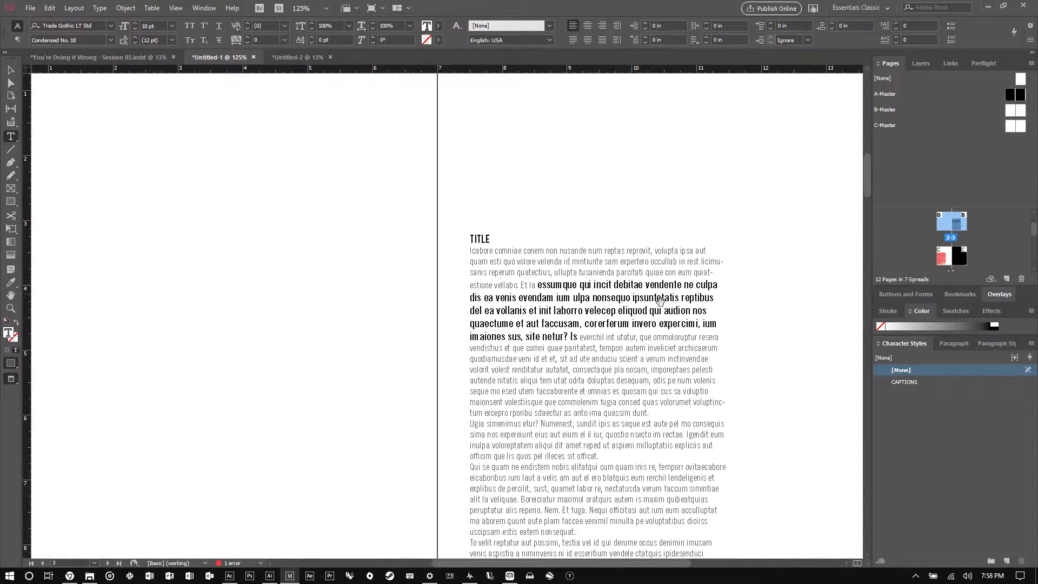
Try the CAPTIONS character style at 9 pt and 18 pt with preview on, and discard the size changes
scroll(657, 297, up, 2)
double_click(951, 382)
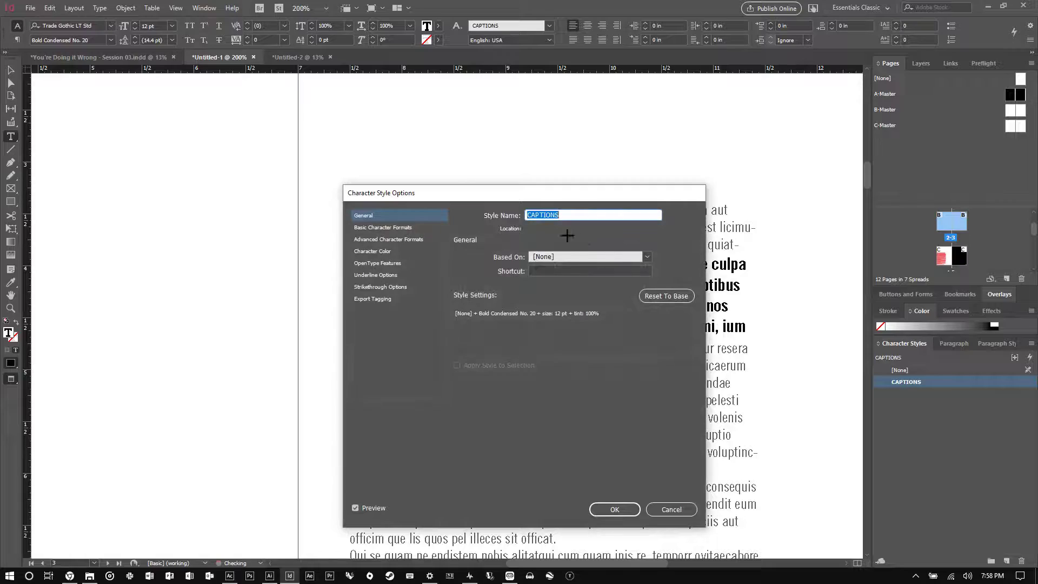
drag(441, 181, 92, 119)
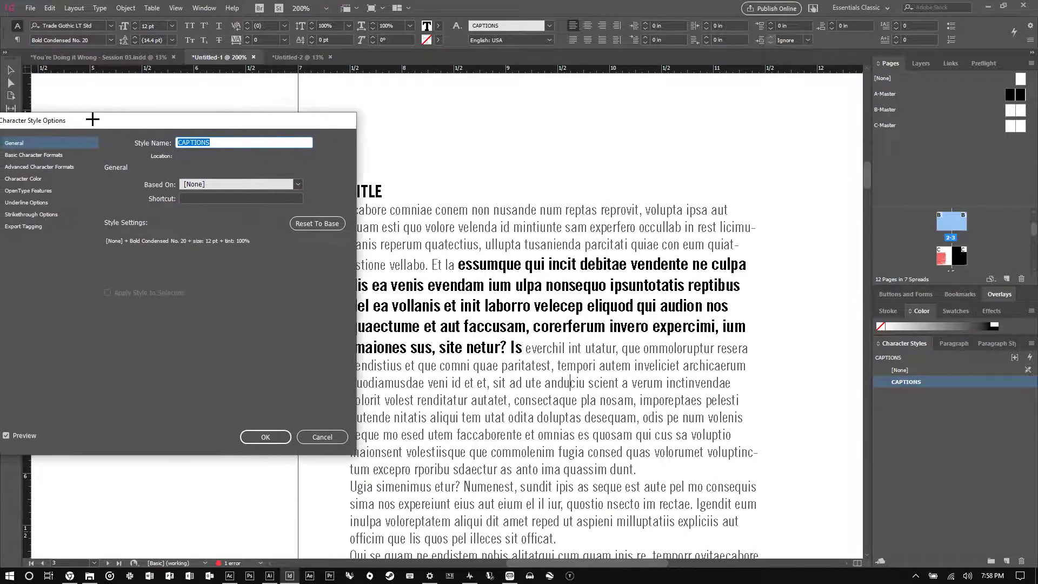
click(48, 155)
click(211, 218)
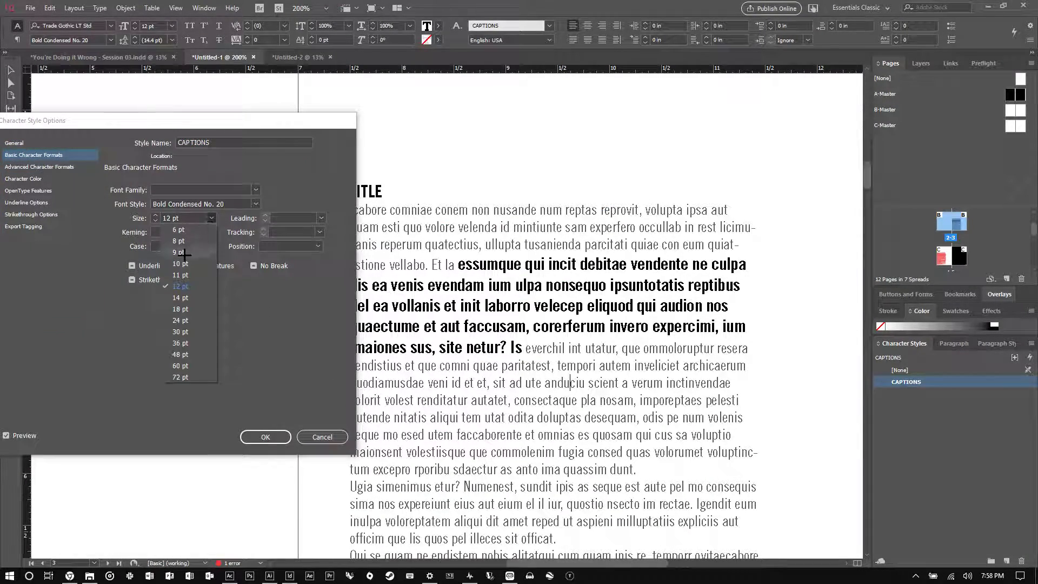
click(181, 252)
click(208, 217)
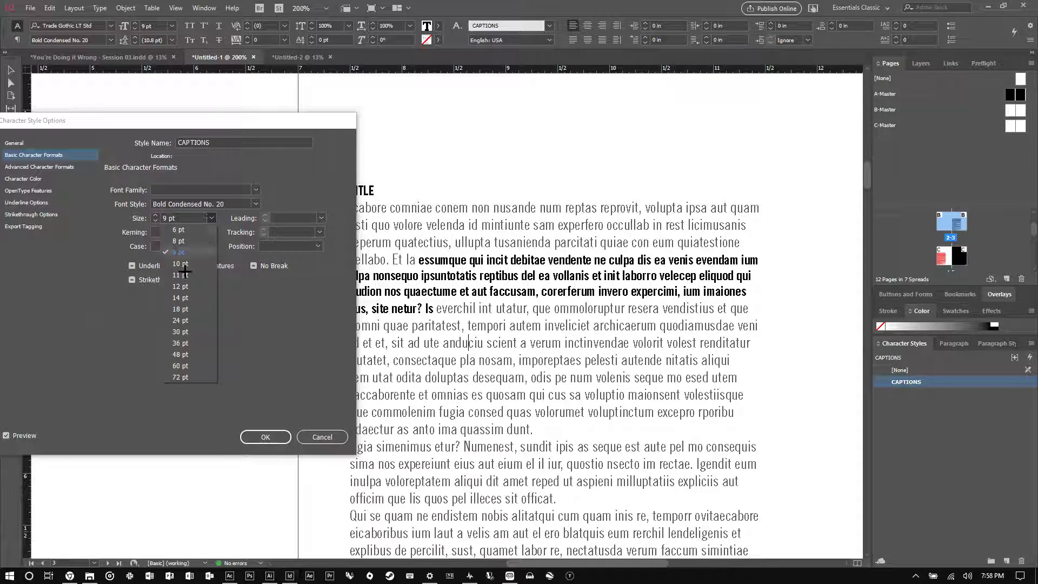
click(181, 309)
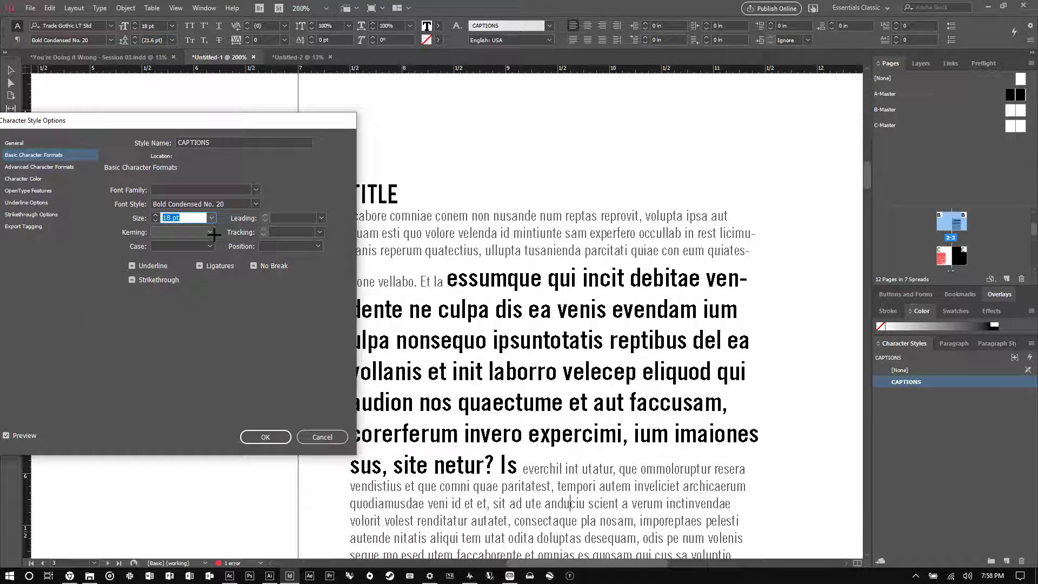
click(322, 436)
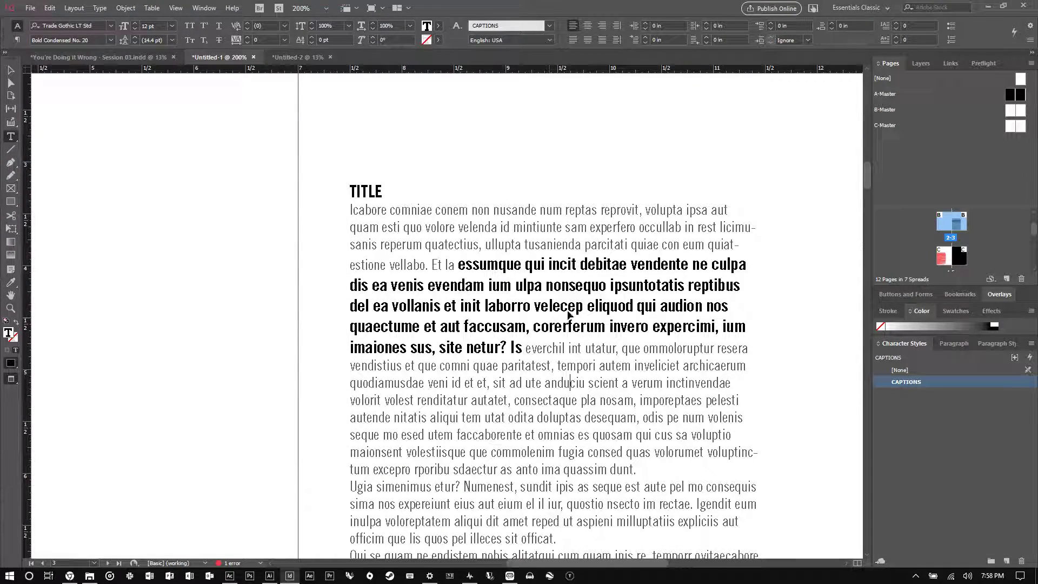
Undo the CAPTIONS character style on the bold passage of the body text
click(569, 383)
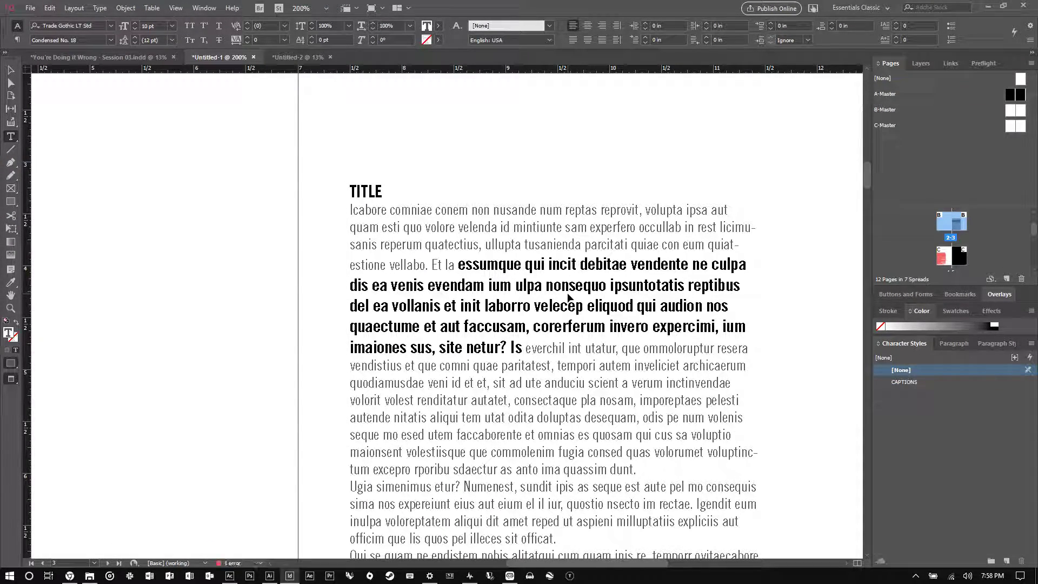
key(ctrl+z)
key(ctrl+z)
click(542, 246)
scroll(648, 224, down, 1)
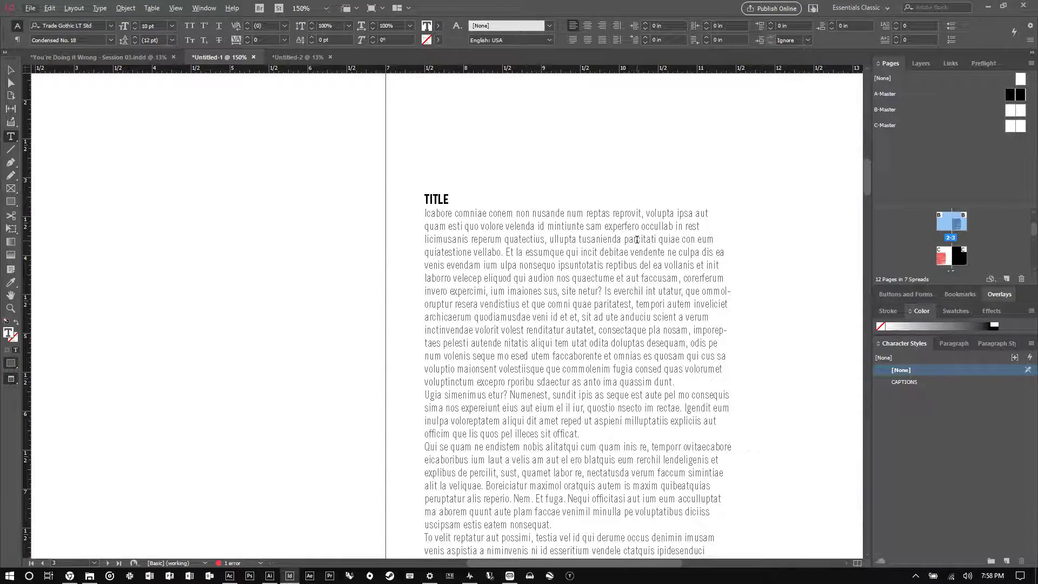
scroll(630, 236, down, 3)
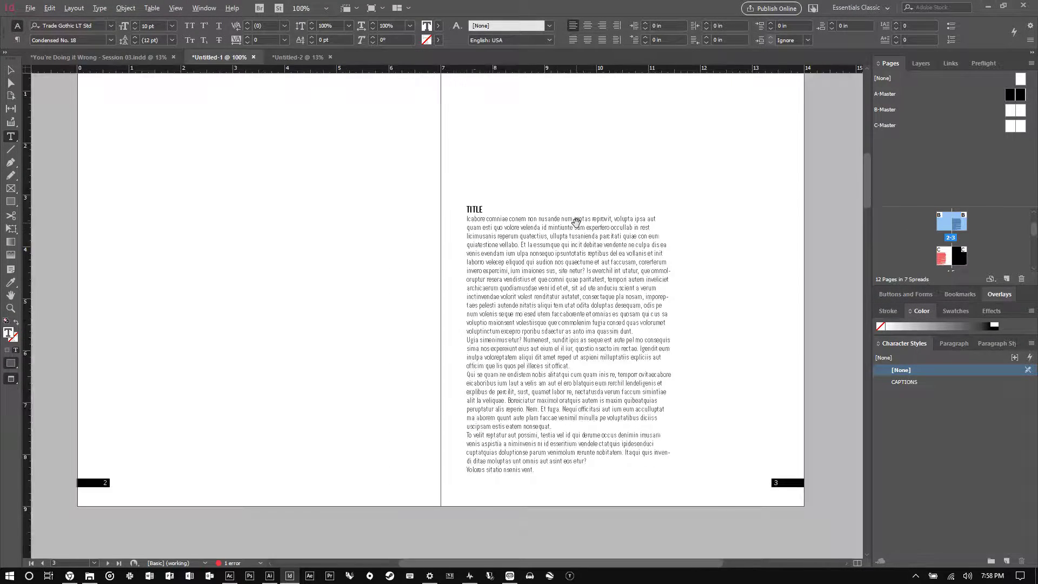
scroll(354, 207, down, 1)
Leave text editing with the Selection tool and show the guides and margins in normal screen mode
click(10, 70)
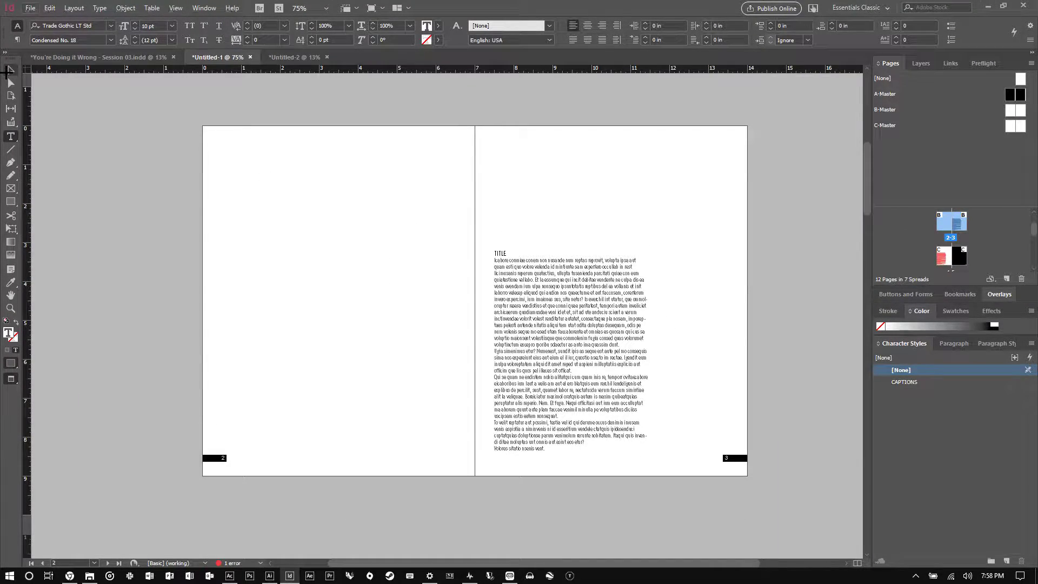
click(581, 180)
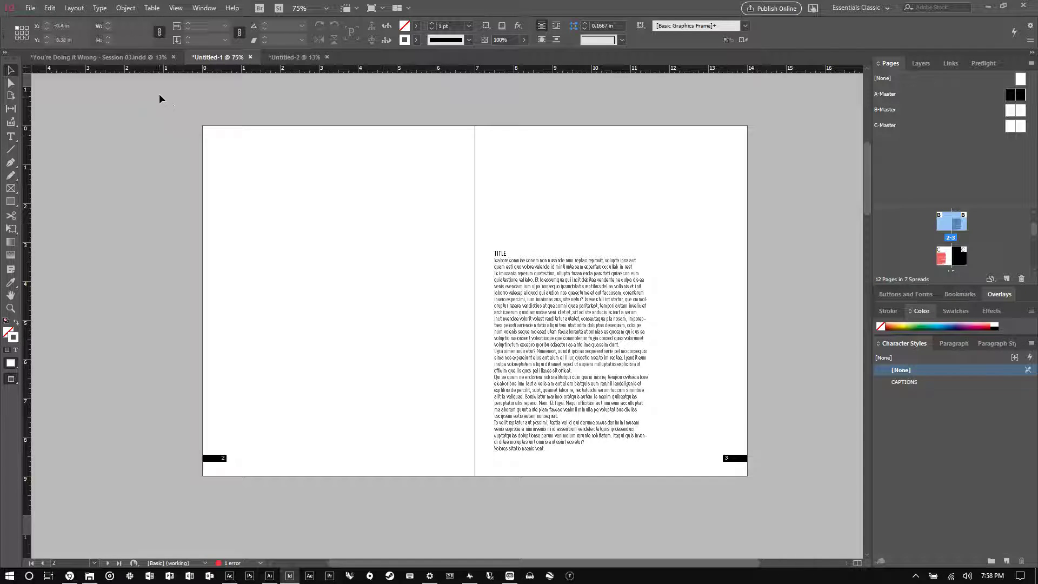
key(w)
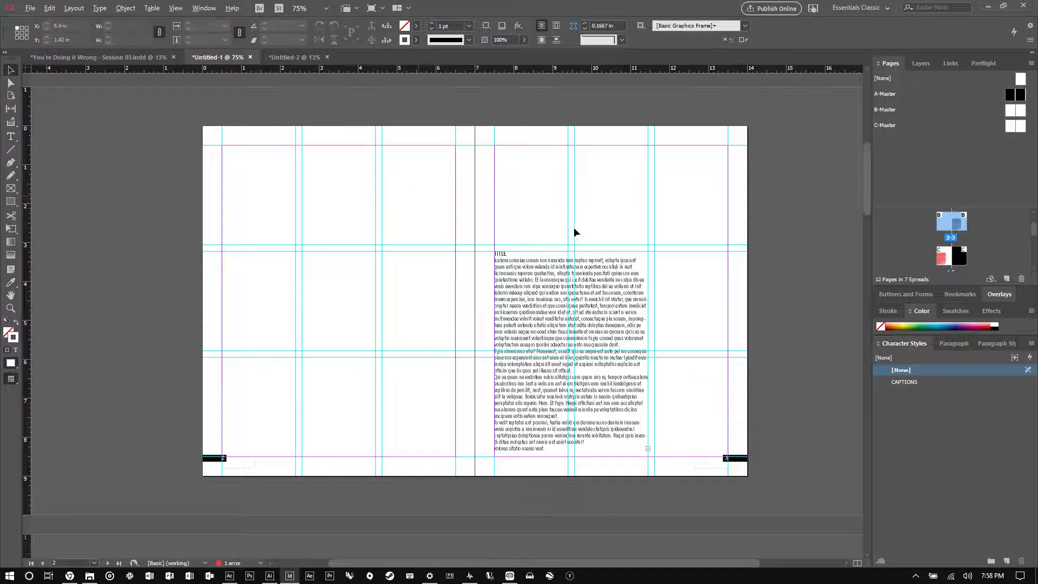
scroll(560, 224, up, 1)
scroll(563, 212, up, 1)
scroll(558, 210, down, 1)
scroll(503, 265, up, 1)
scroll(514, 196, down, 2)
scroll(528, 195, up, 1)
scroll(528, 196, up, 1)
scroll(528, 189, down, 1)
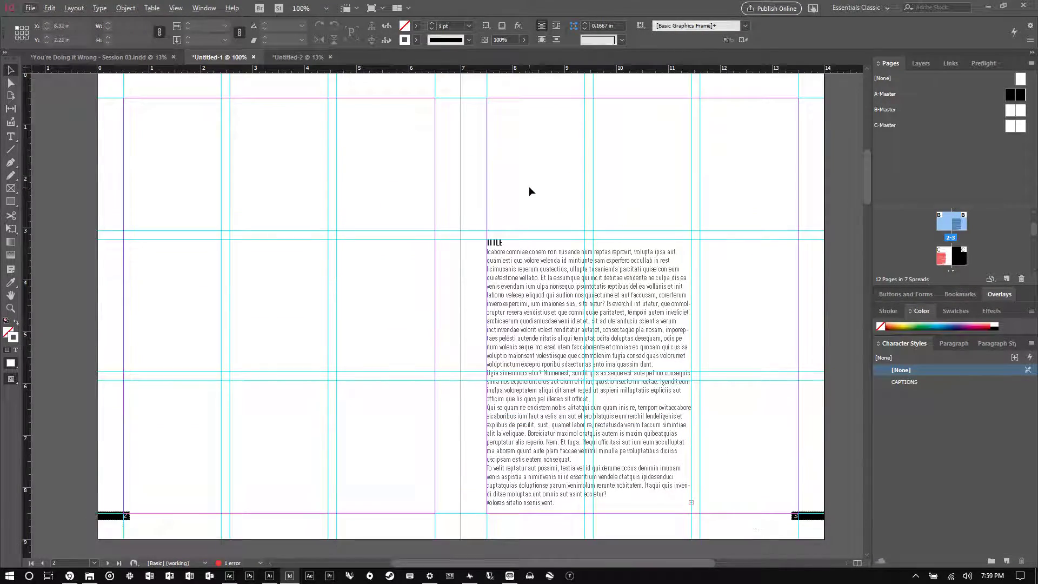
scroll(536, 173, up, 1)
scroll(251, 174, down, 1)
Set page 2's width to 6.5 in with the Page tool
click(11, 97)
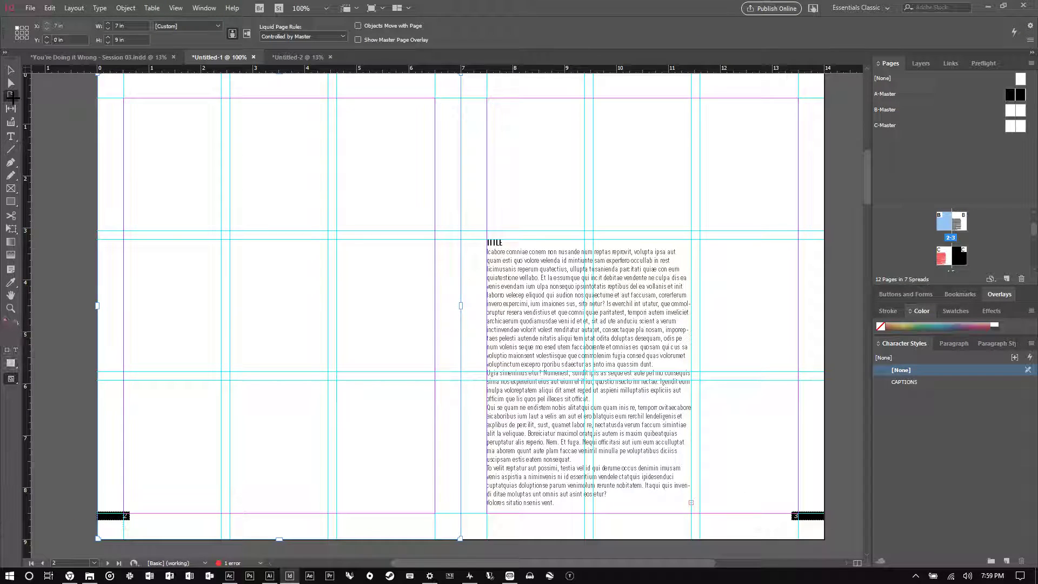
drag(121, 24, 108, 26)
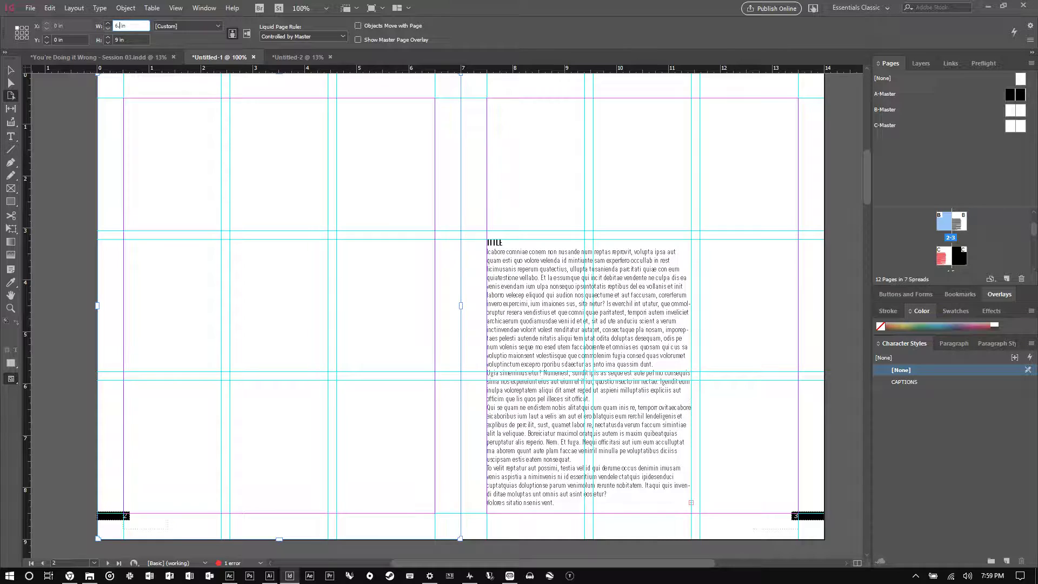
text(6.5)
key(Return)
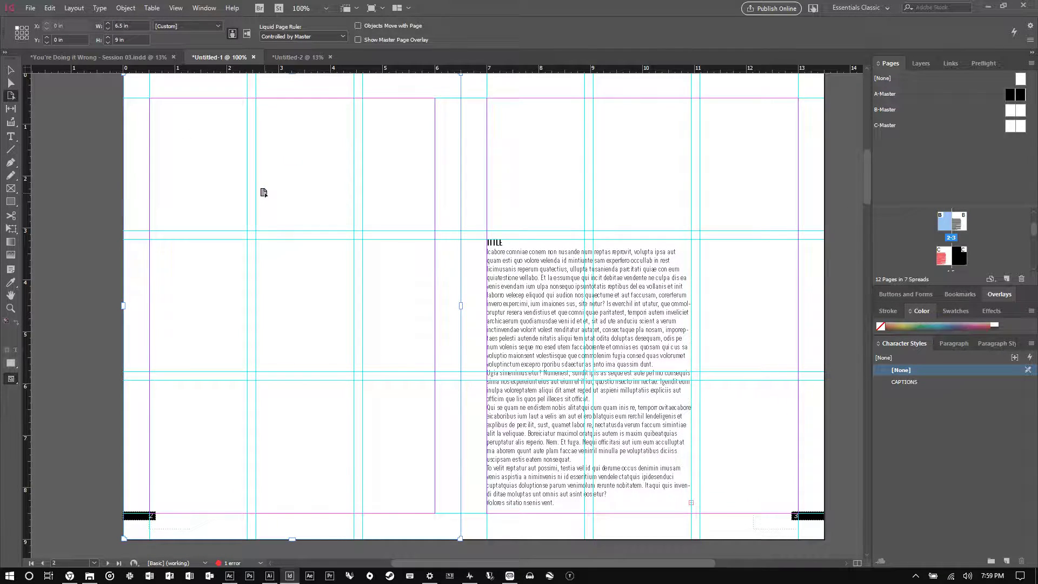
Set page 3's width to 6.5 in with the Page tool
click(553, 165)
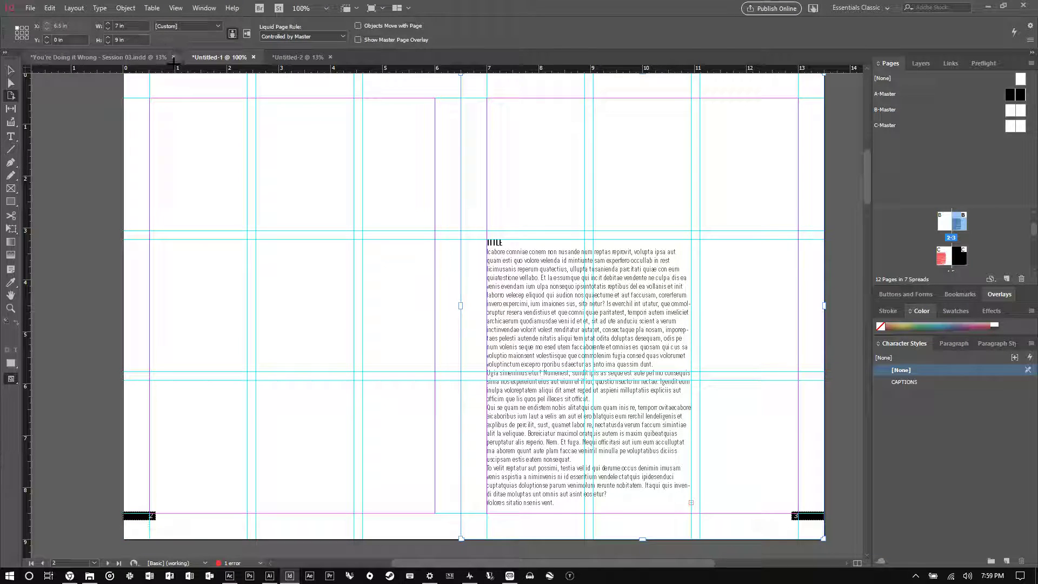
double_click(117, 25)
text(6.5)
key(Return)
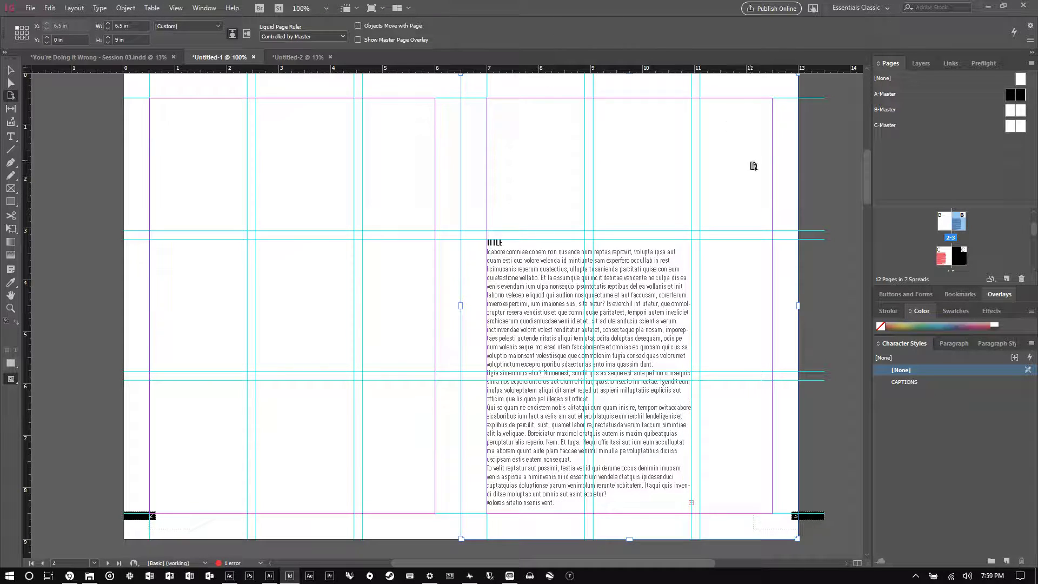
Undo the individual width changes on pages 2 and 3, and return to the Selection tool
double_click(943, 255)
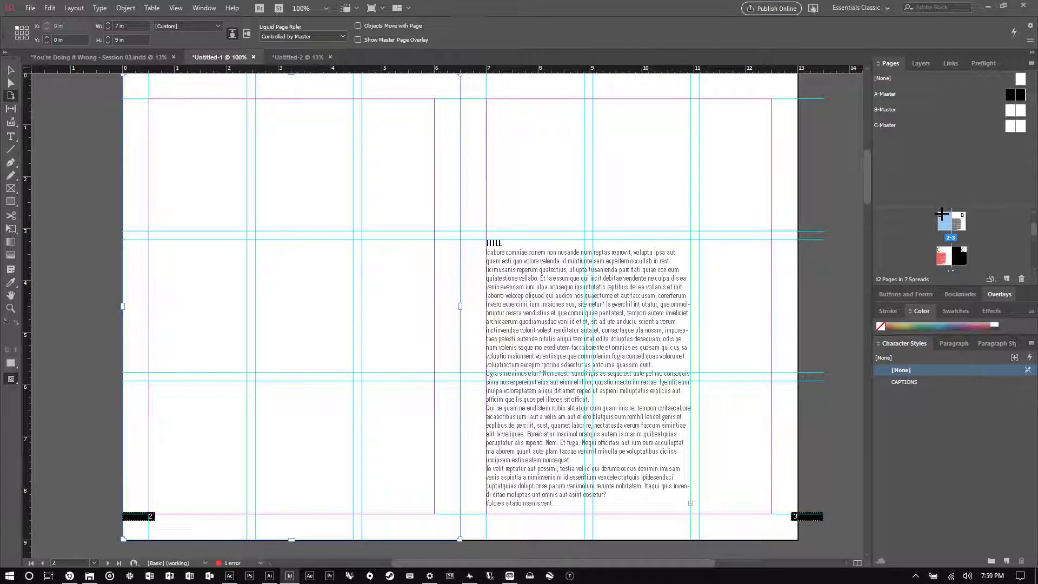
double_click(945, 217)
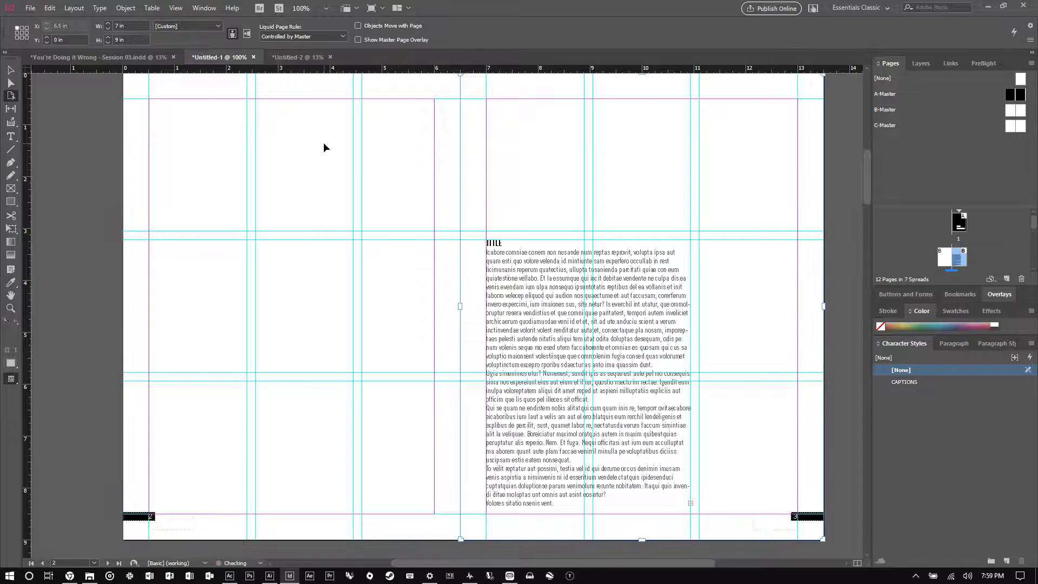
key(ctrl+z)
key(ctrl+z)
key(ctrl+z)
key(v)
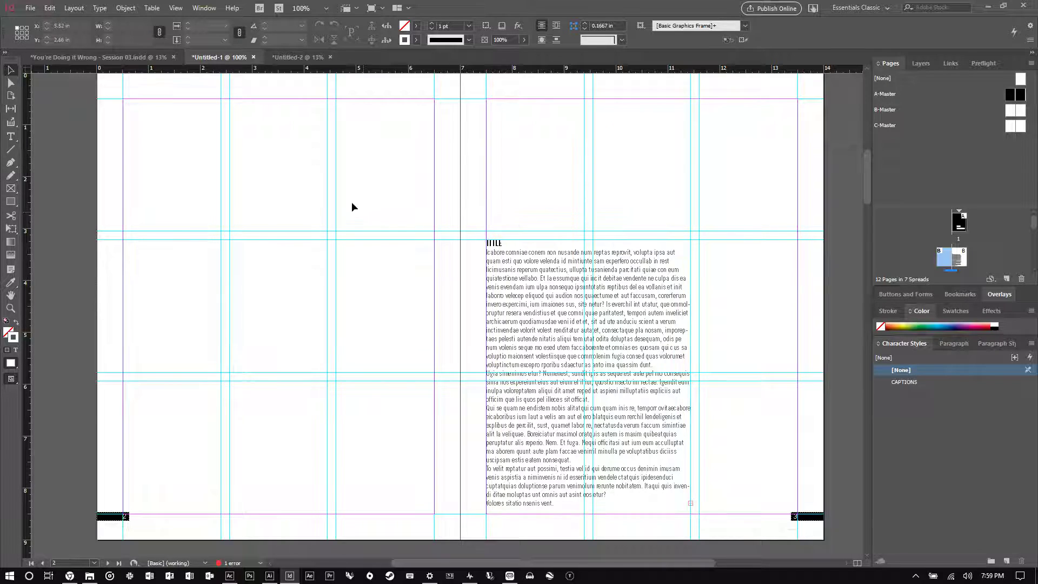
Open Document Setup and set the page width to 6.5 in
click(31, 6)
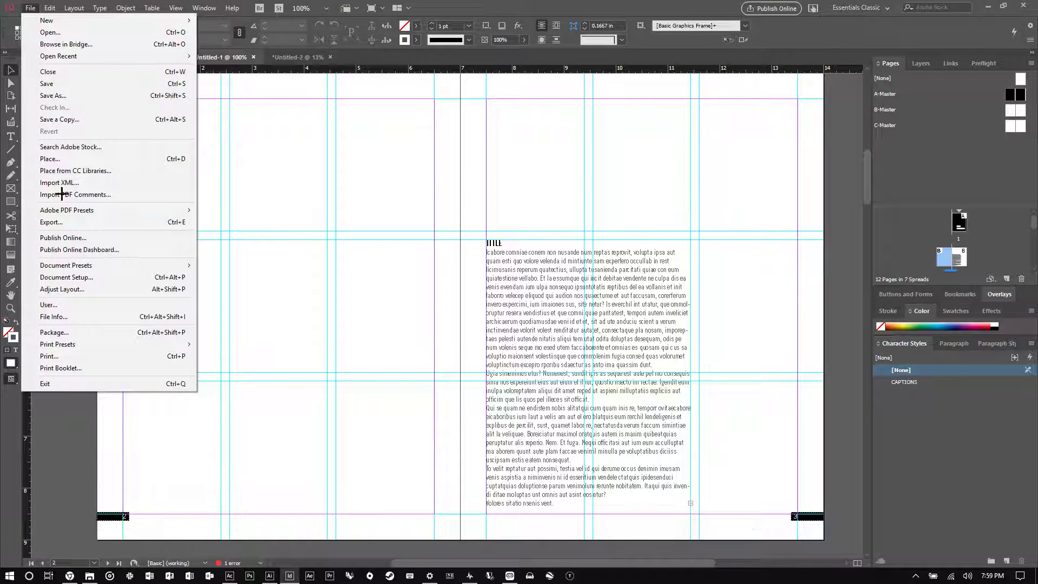
click(96, 277)
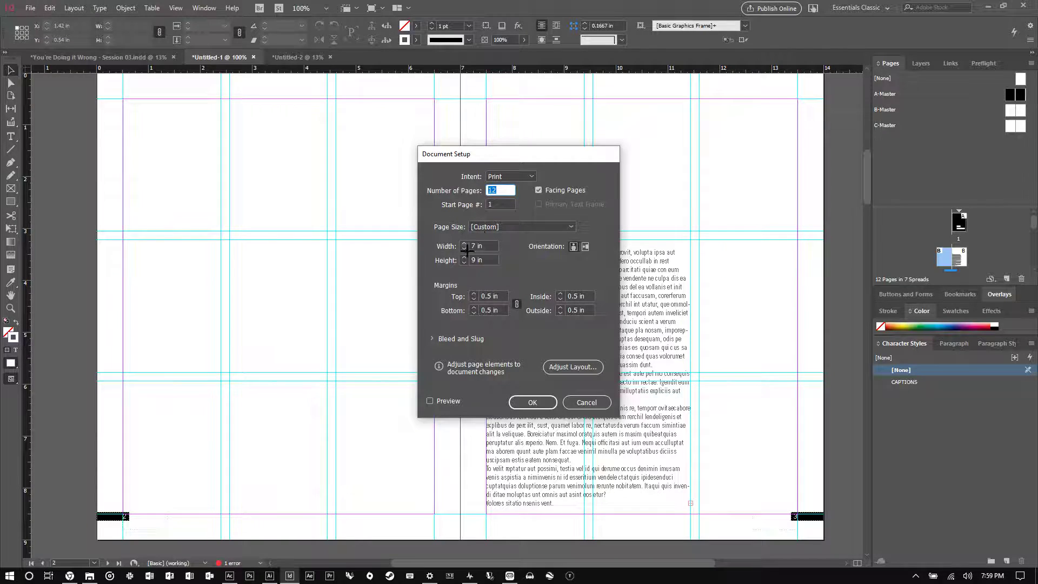
double_click(474, 245)
text(6.5)
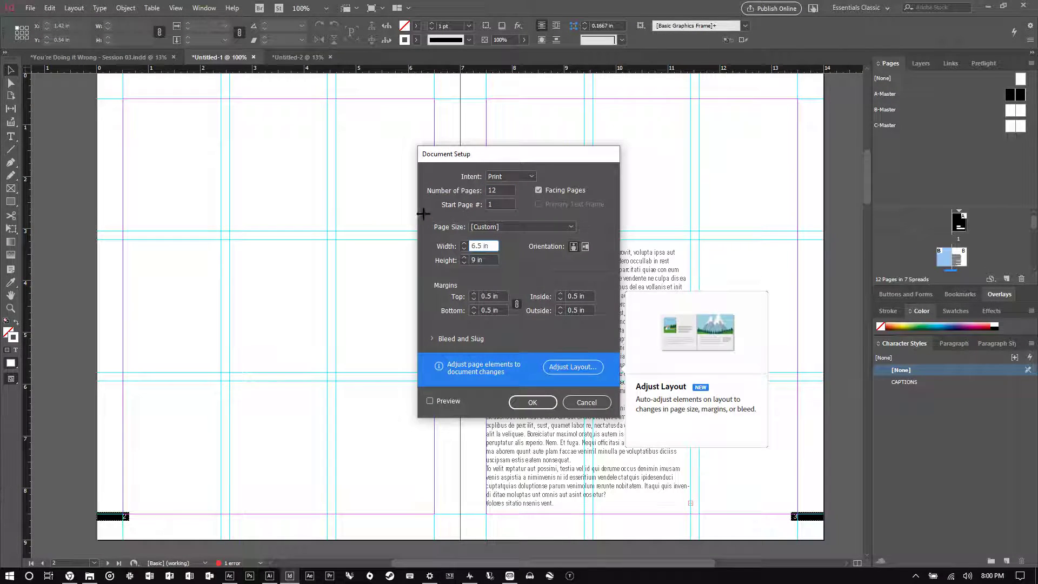
Try 0.25 in for all linked margins in Document Setup, and restore them to 0.5 in
click(494, 295)
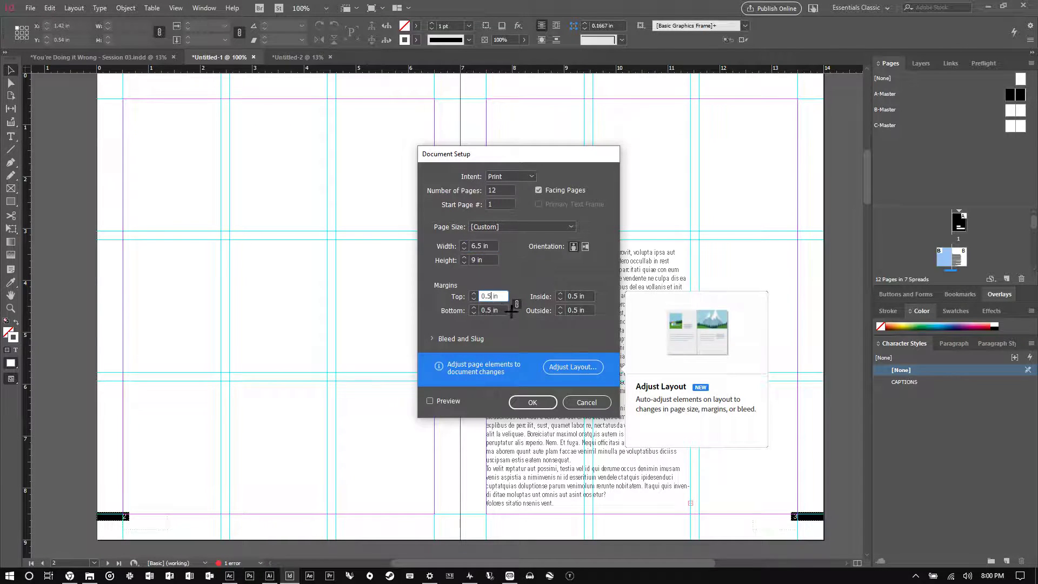
double_click(494, 297)
text(0.25)
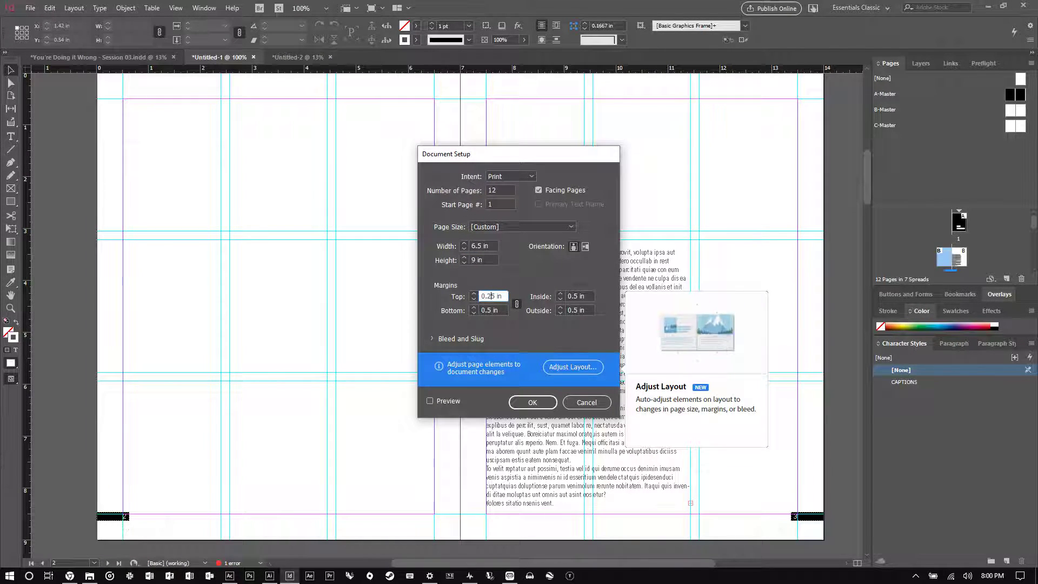
click(489, 309)
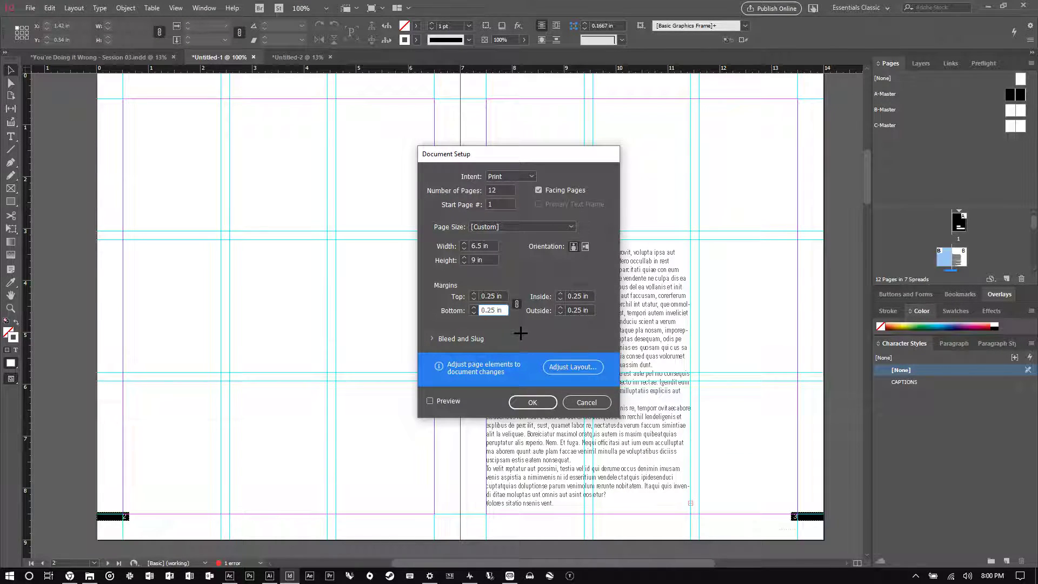
click(574, 296)
key(BackSpace)
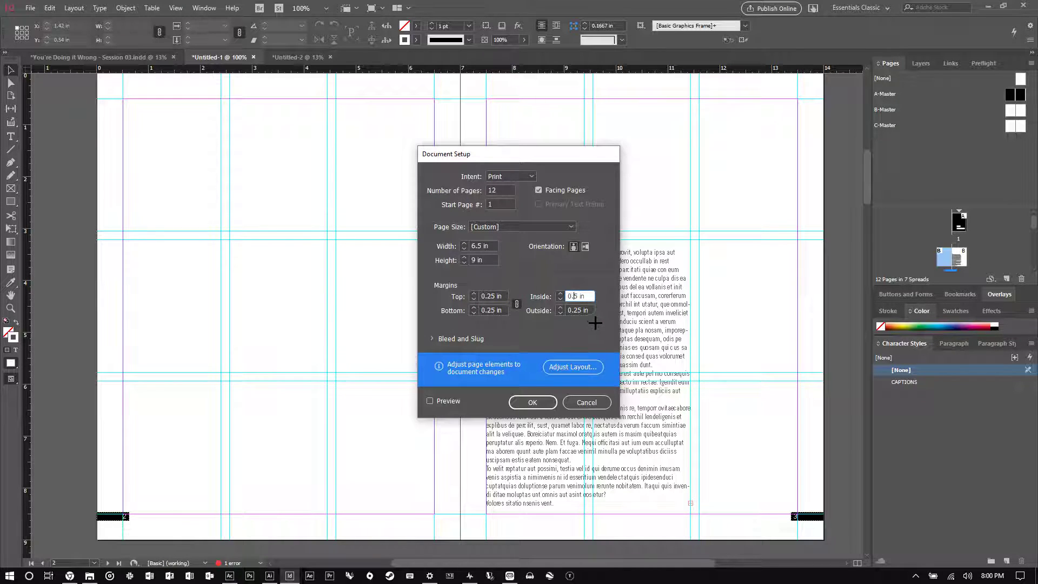
click(580, 309)
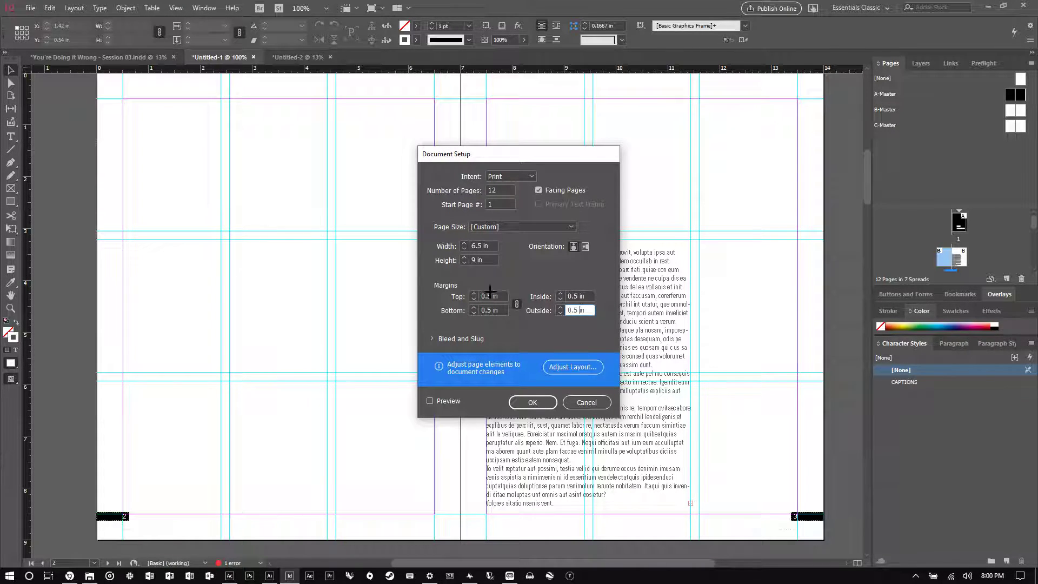
Unlink the margins in Document Setup and set the top and bottom margins to 0.25 in
click(516, 304)
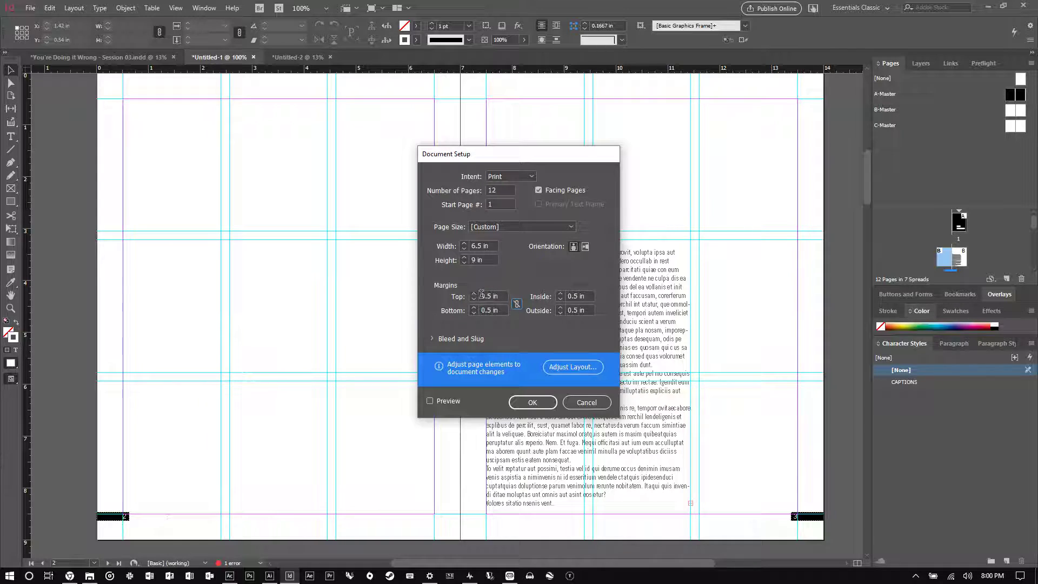
click(489, 297)
click(493, 311)
text(2)
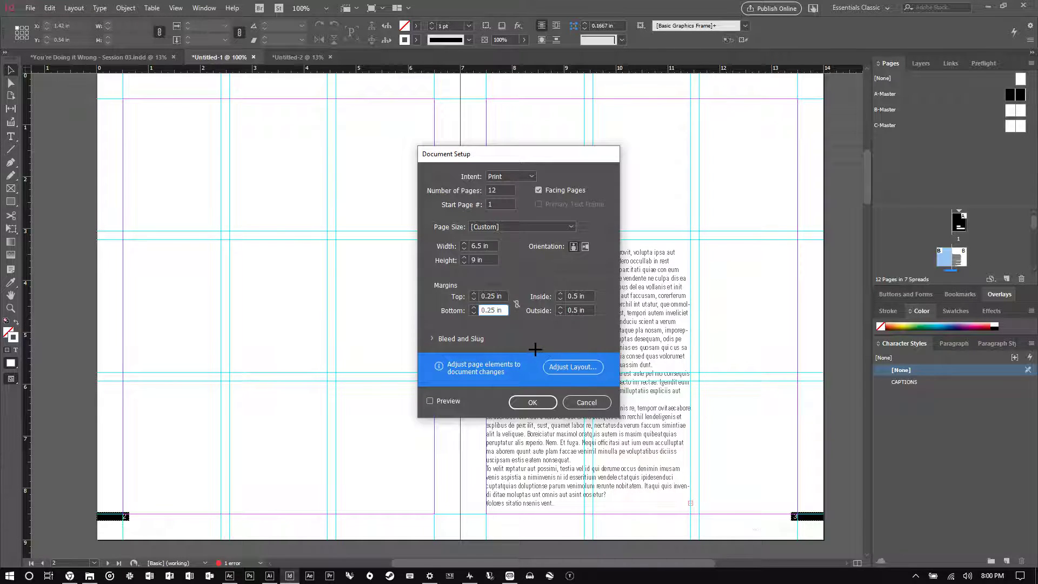
Apply Adjust Layout with a 6.5 in page width, unlinked 0.25 in top and bottom margins, and 0.5 in inside and outside margins
click(573, 367)
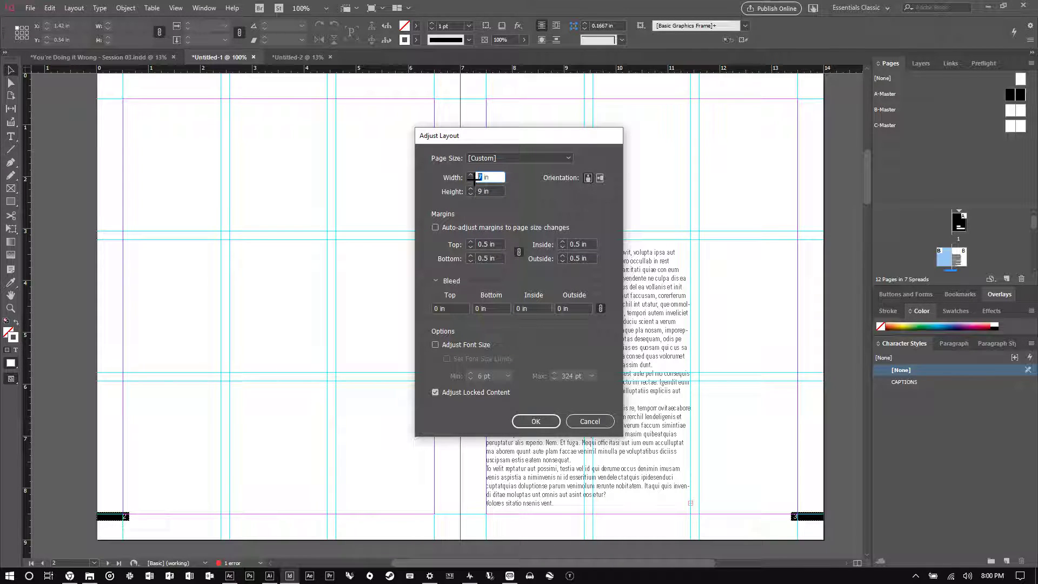
text(6.5)
click(484, 245)
text(2)
key(Tab)
click(518, 251)
click(578, 244)
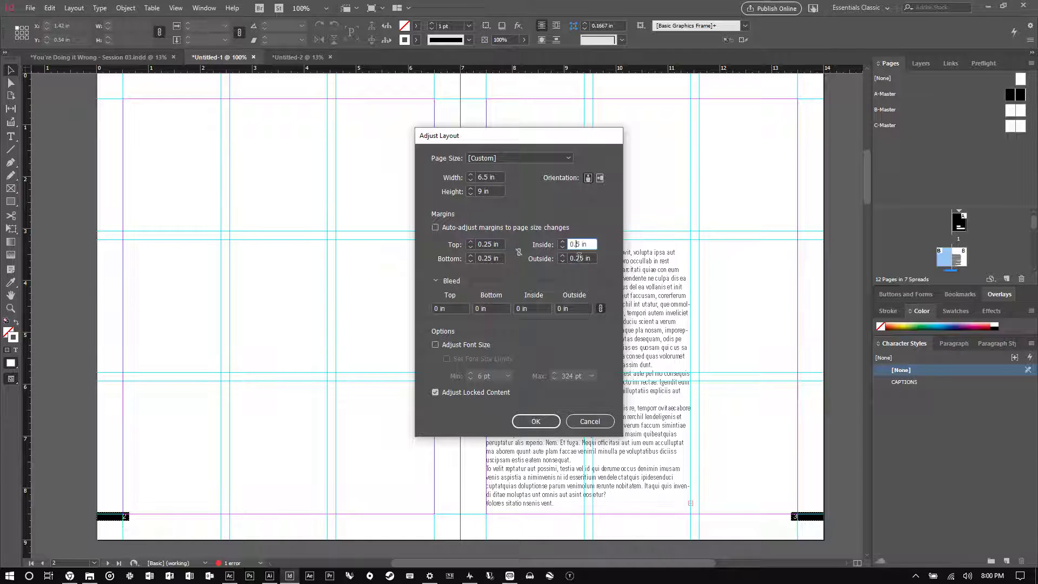
key(Tab)
click(536, 421)
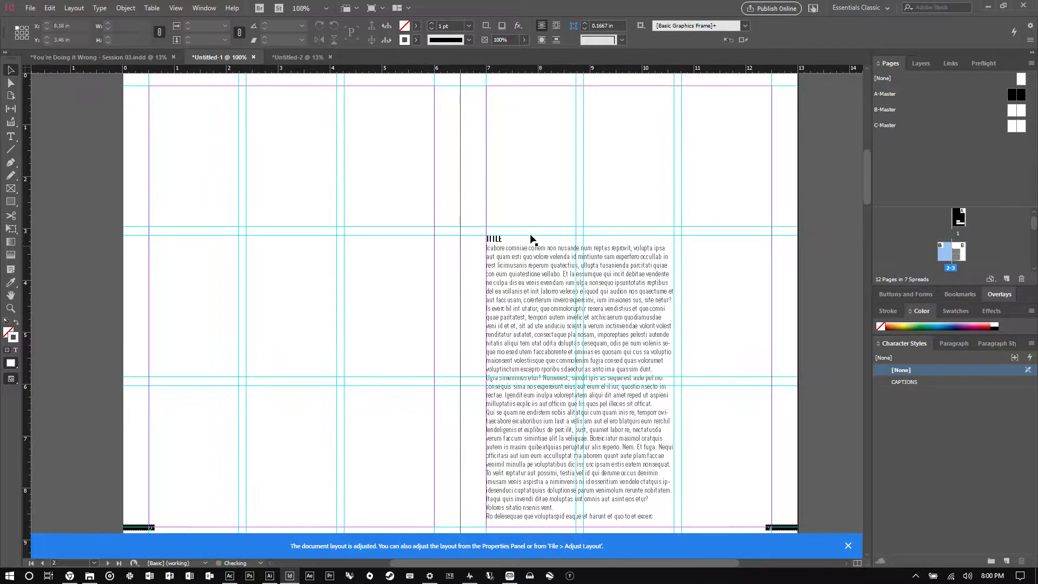
key(ctrl+minus)
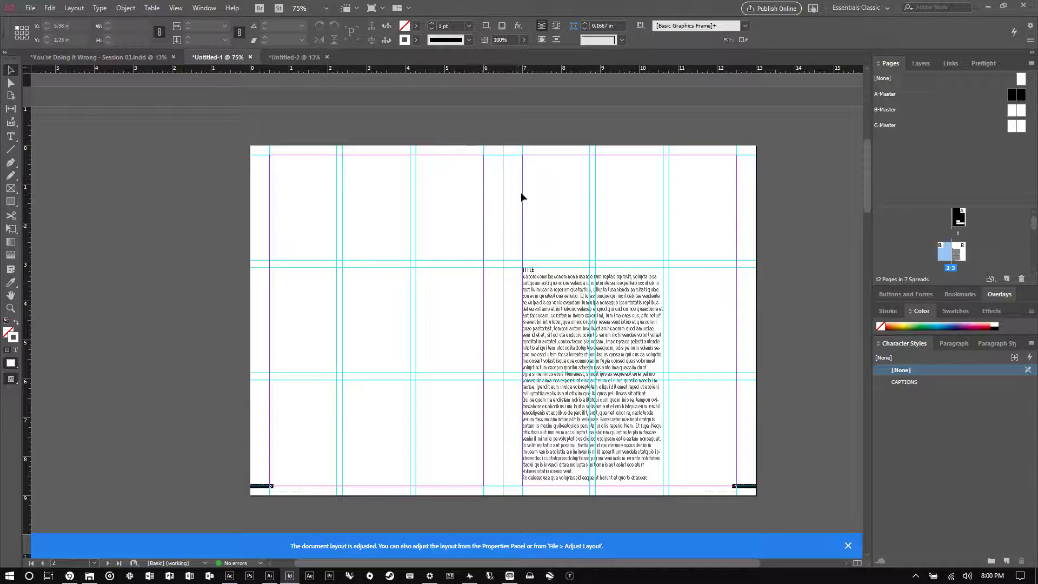
Undo the Adjust Layout change, dismiss its notification, and show the document in Preview mode
key(ctrl+z)
click(847, 545)
scroll(647, 254, up, 5)
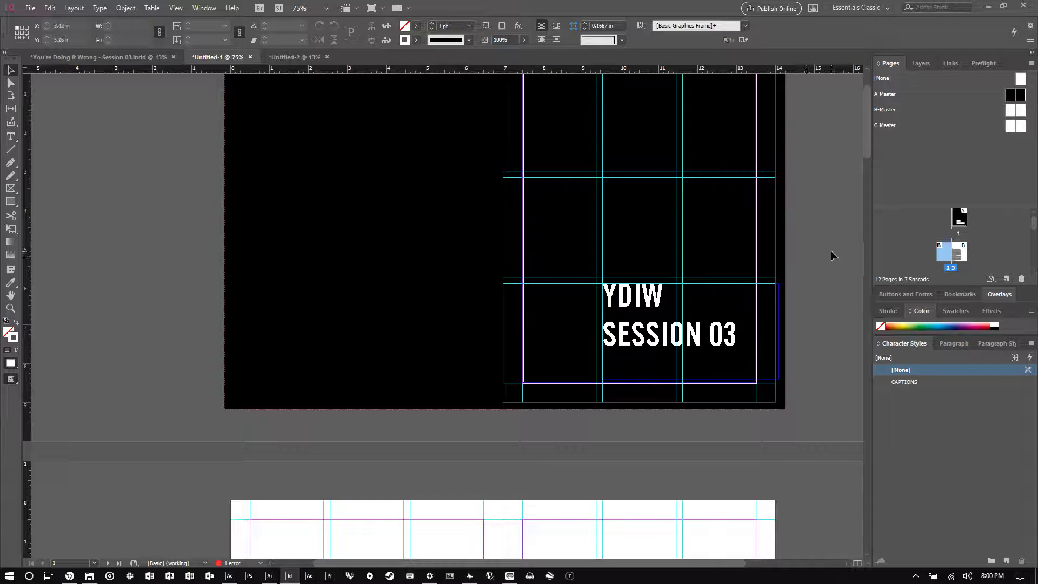
key(w)
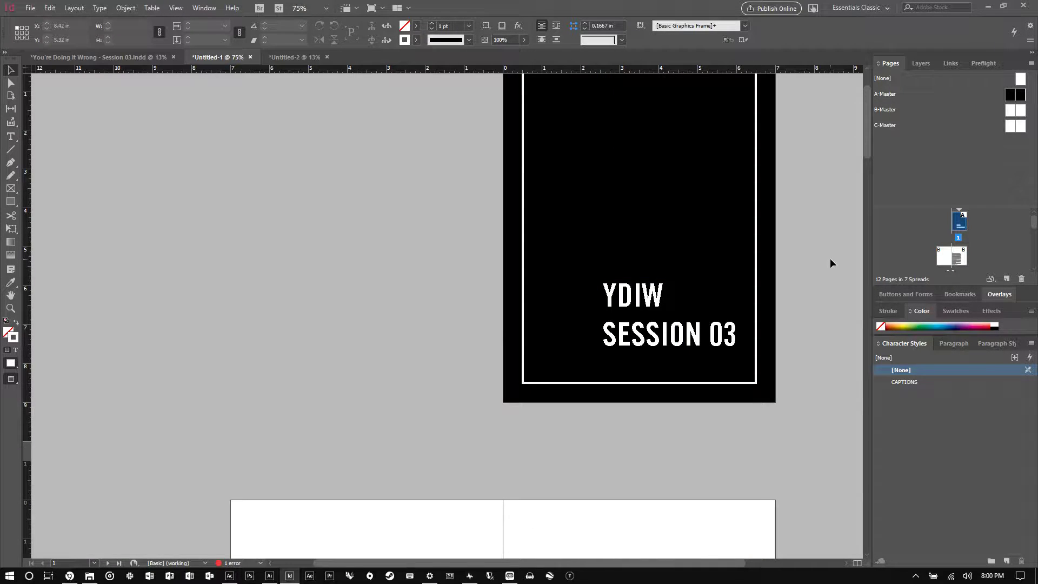
scroll(806, 254, down, 5)
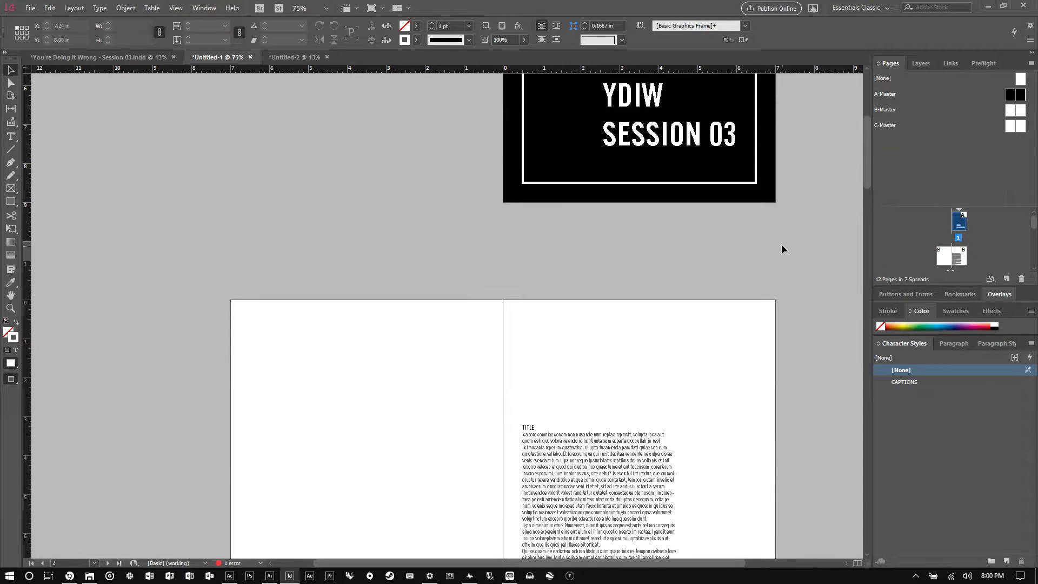
Switch to File Explorer and browse the Wallpapers folder inside Pictures for an image
click(89, 575)
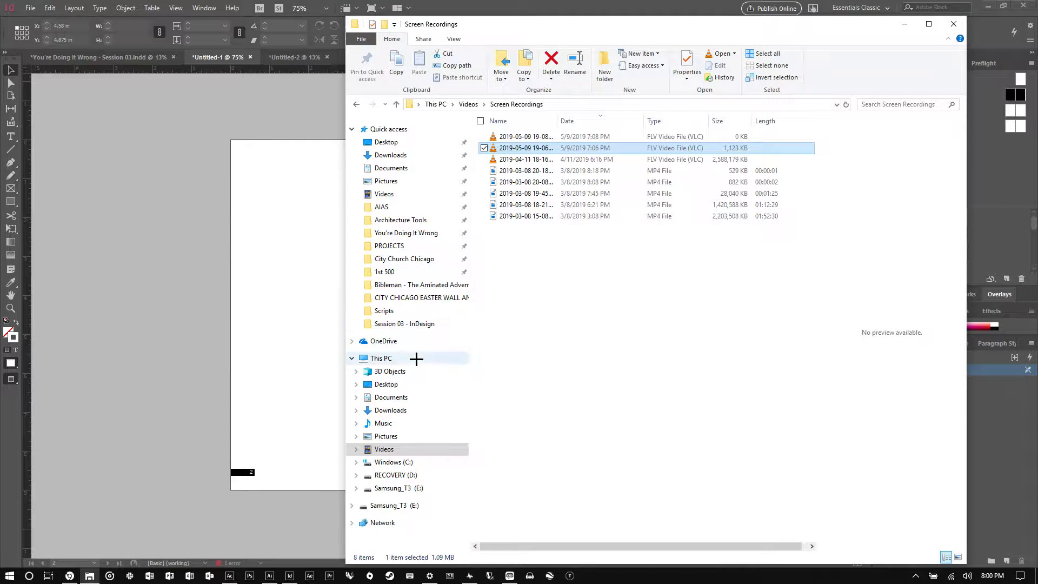
click(405, 436)
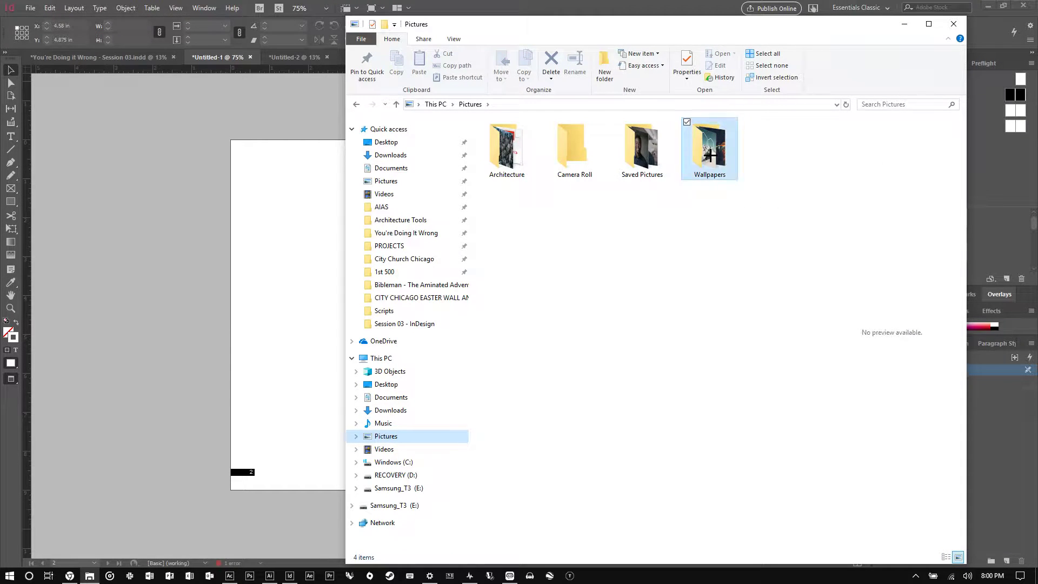
double_click(709, 155)
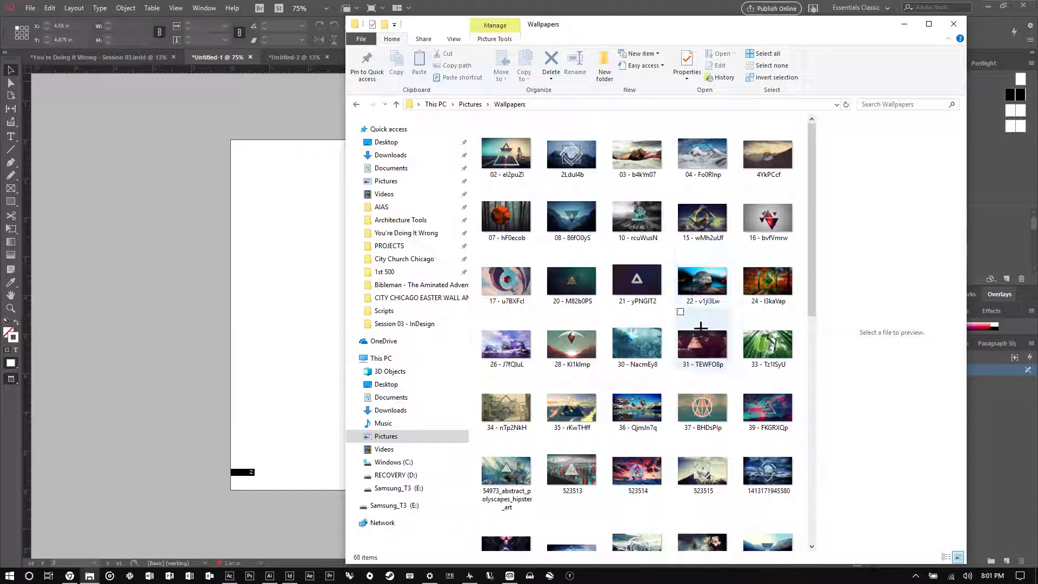
scroll(699, 313, down, 10)
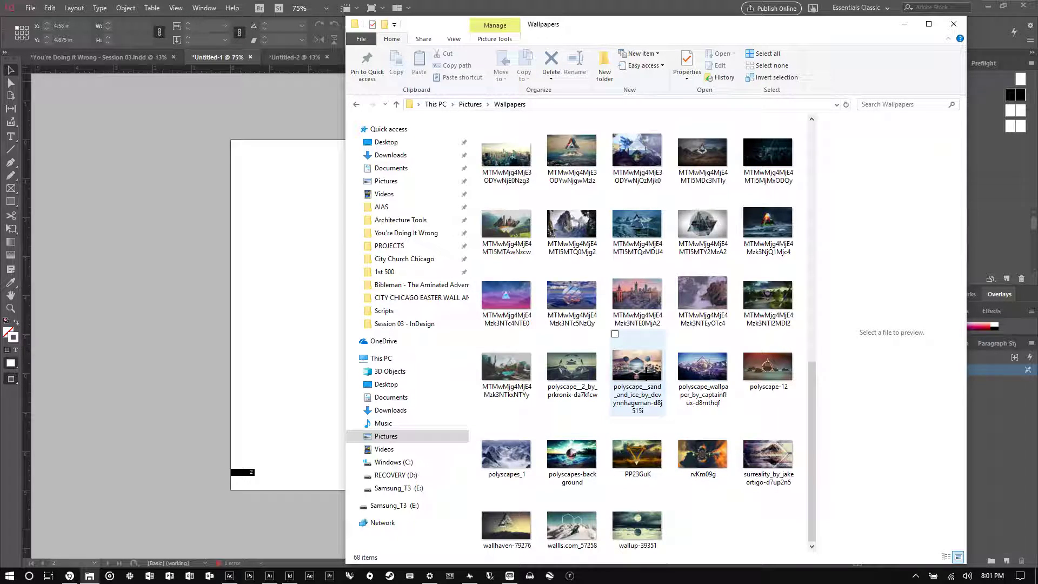
Place the 523513 image from the Wallpapers folder on page 2 at about X 0.62 in, Y 0.94 in
click(645, 372)
scroll(652, 368, up, 3)
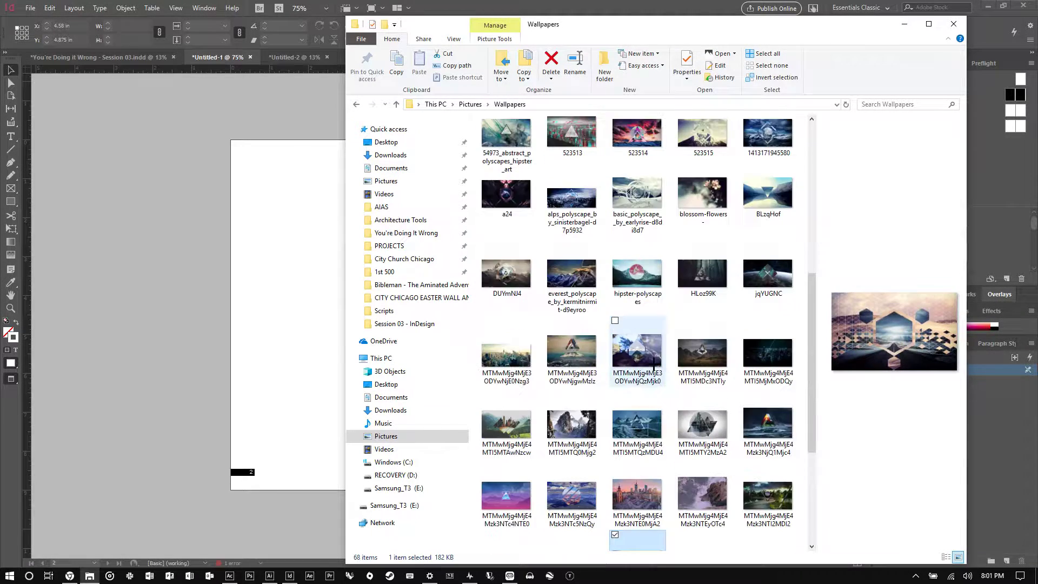
click(655, 427)
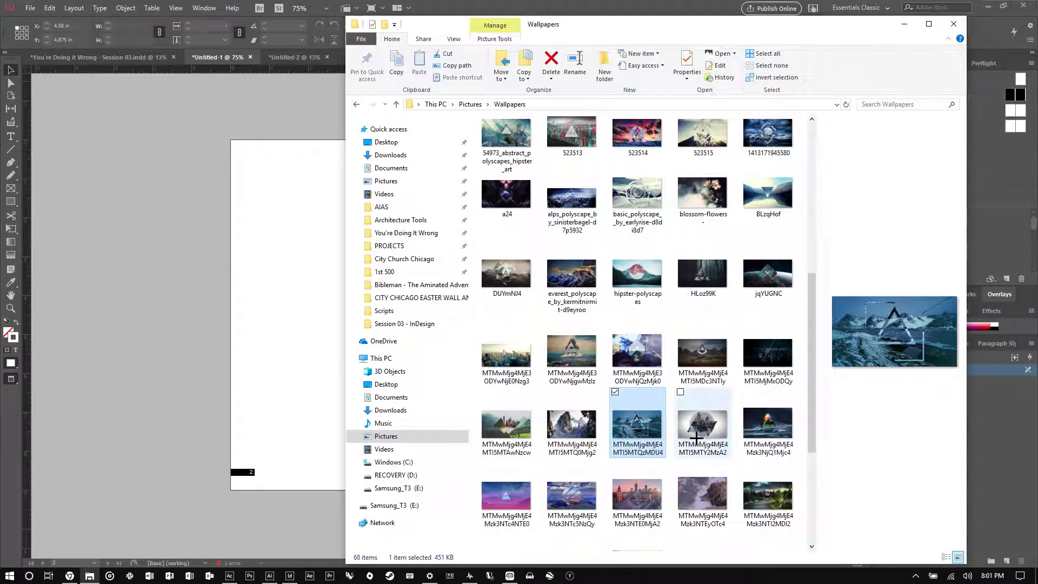
scroll(675, 389, up, 5)
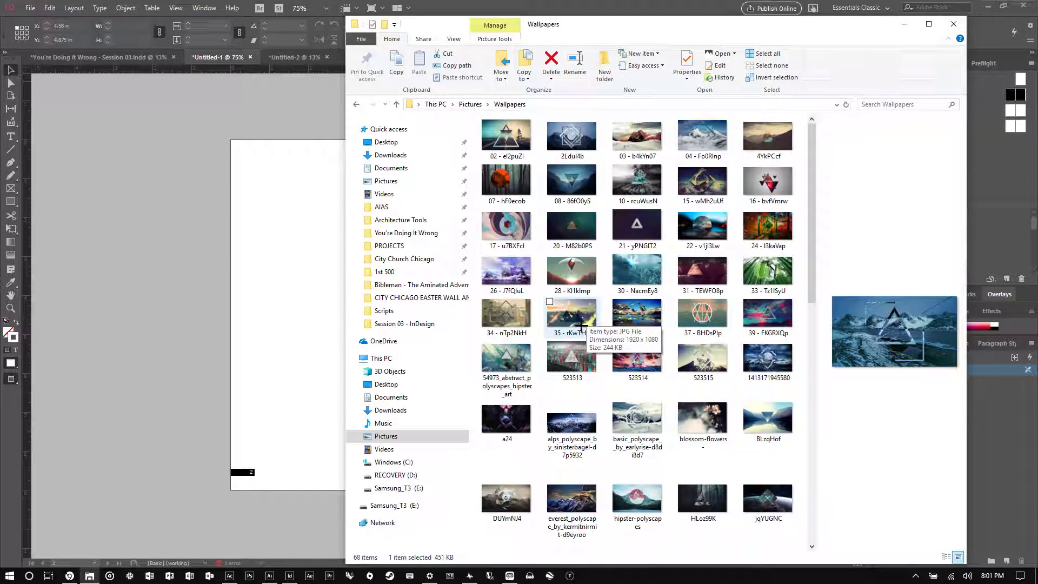
drag(574, 361, 265, 230)
click(255, 176)
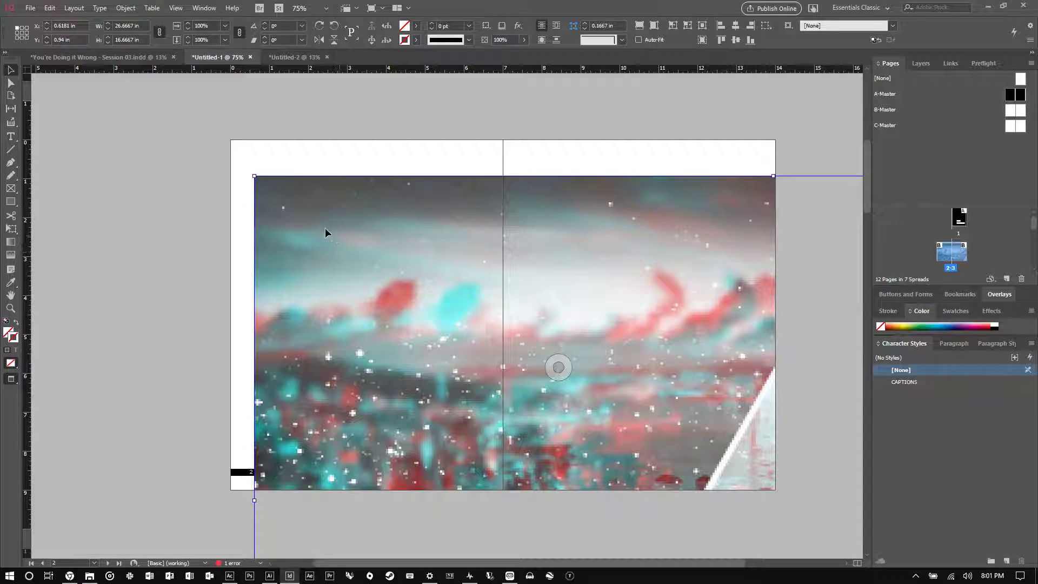
Try shrinking only the image's frame to about 6.7 × 4.19 in, cropping the picture inside
scroll(329, 230, down, 3)
scroll(304, 215, up, 1)
key(ctrl+minus)
key(ctrl+minus)
key(ctrl+minus)
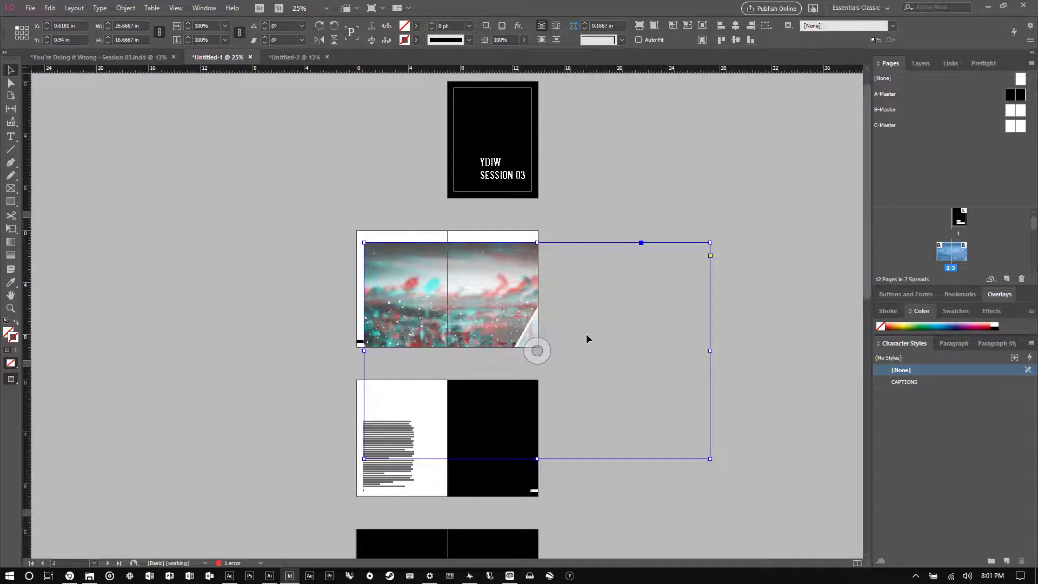
click(537, 350)
drag(711, 460, 452, 297)
key(ctrl+1)
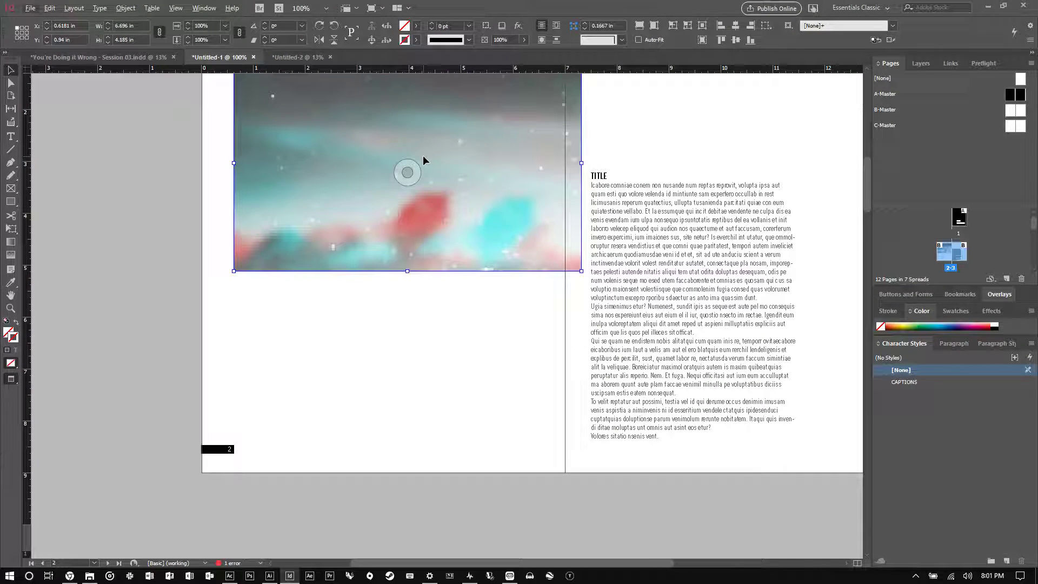
scroll(422, 155, down, 4)
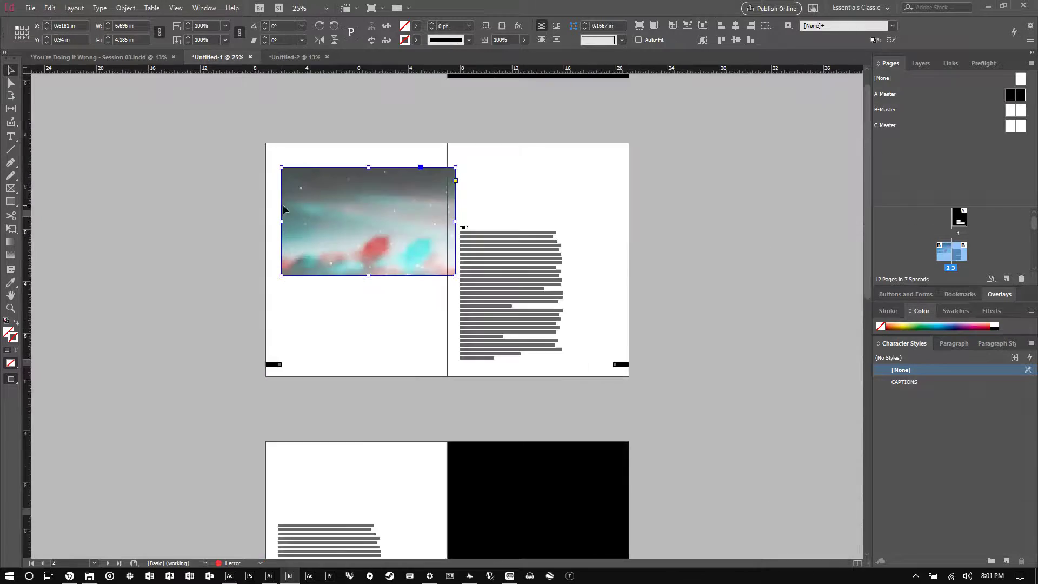
scroll(457, 272, up, 2)
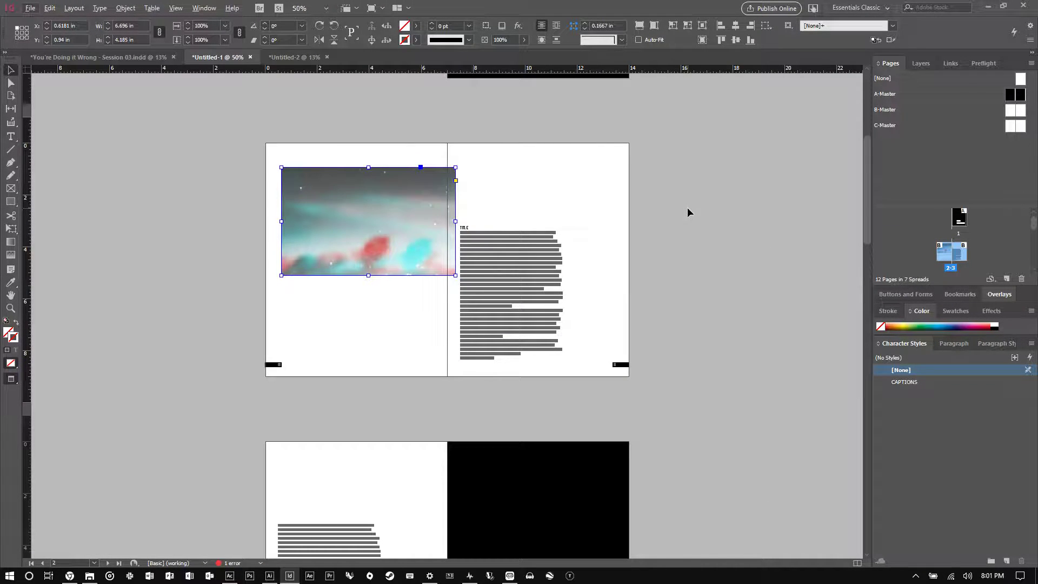
Select the picture inside the frame and try scaling only the content to about 4.73 × 2.96 in
double_click(407, 194)
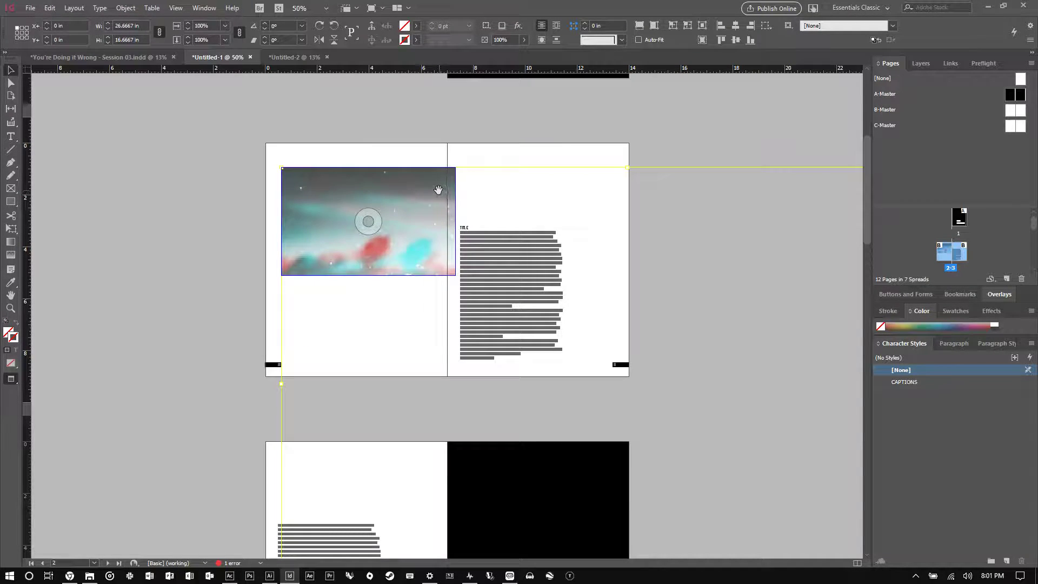
key(ctrl+minus)
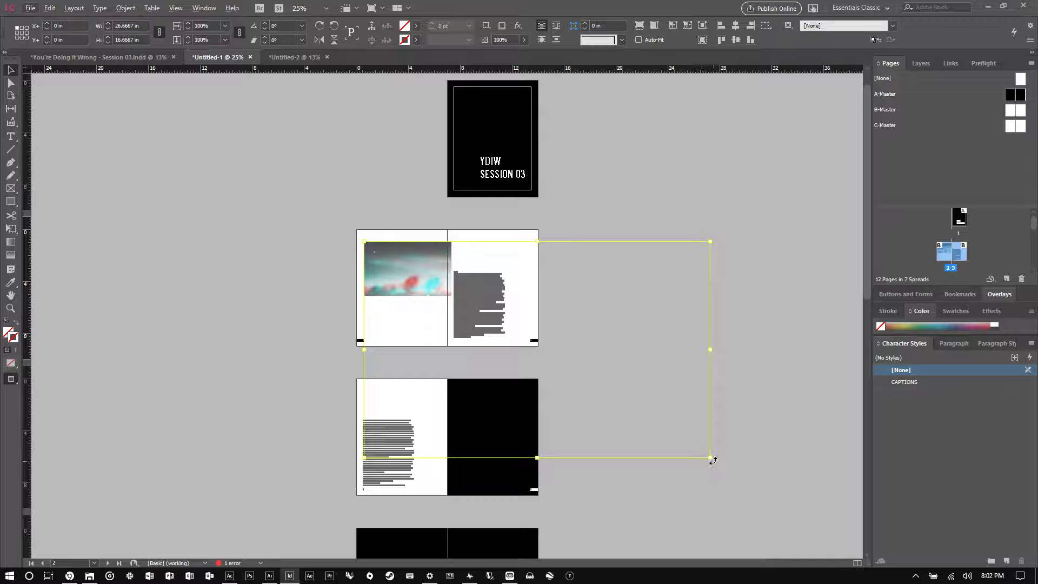
drag(710, 458, 425, 279)
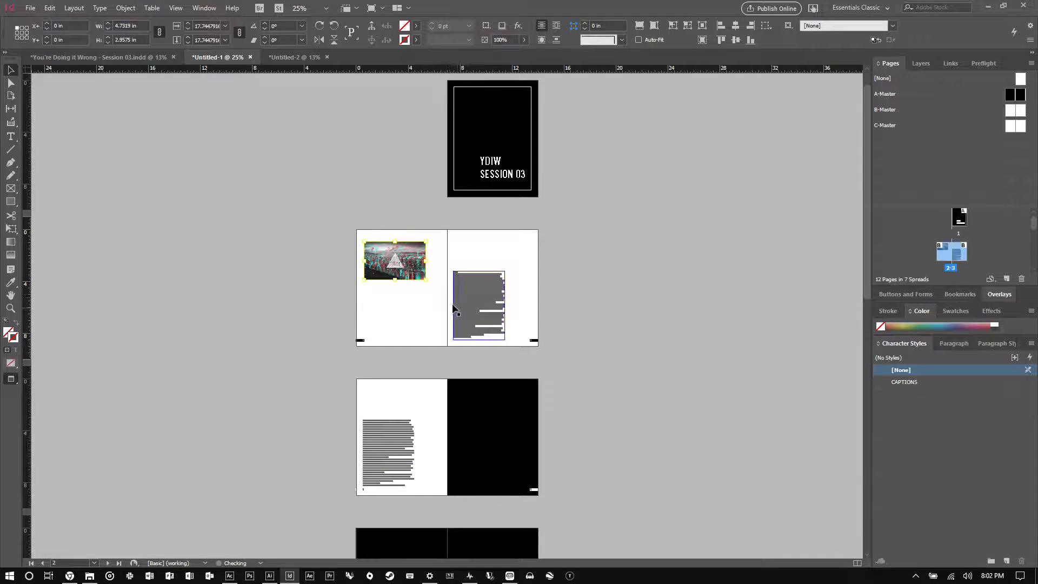
key(ctrl+1)
click(505, 213)
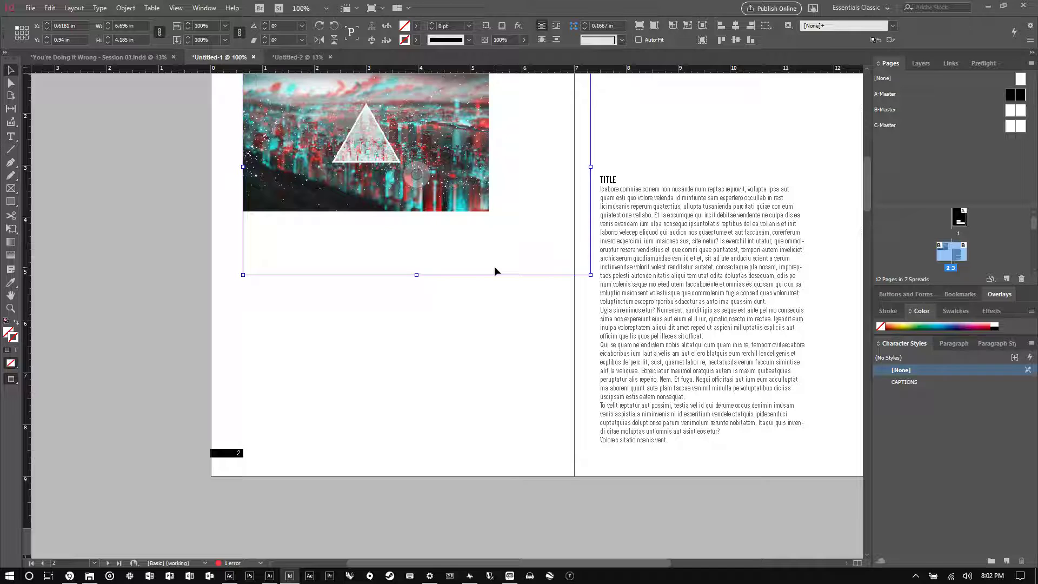
Undo the content scaling and the frame crop on the placed image
key(ctrl+z)
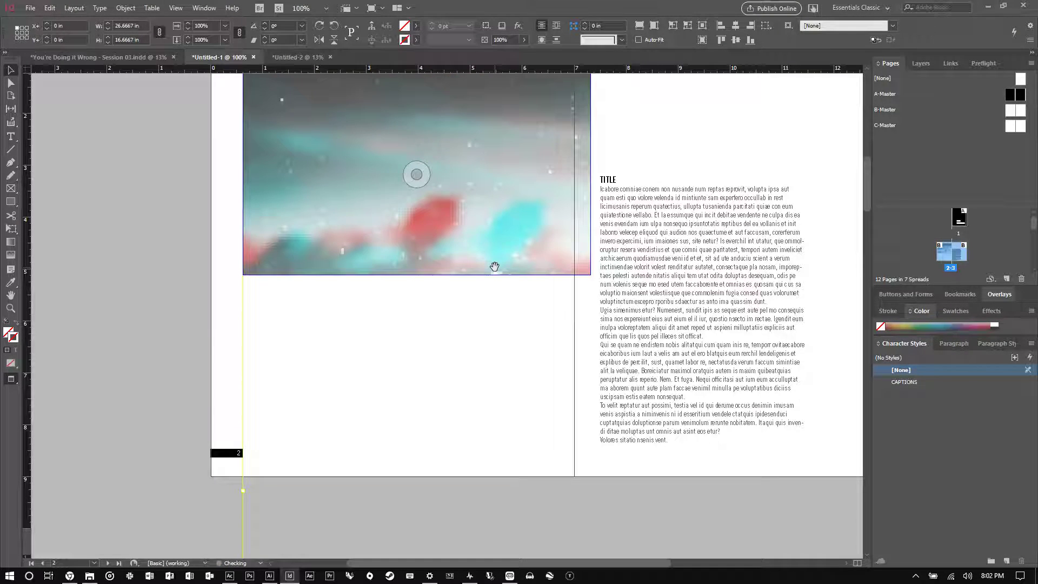
key(ctrl+z)
key(ctrl+minus)
key(ctrl+minus)
key(ctrl+minus)
key(ctrl+minus)
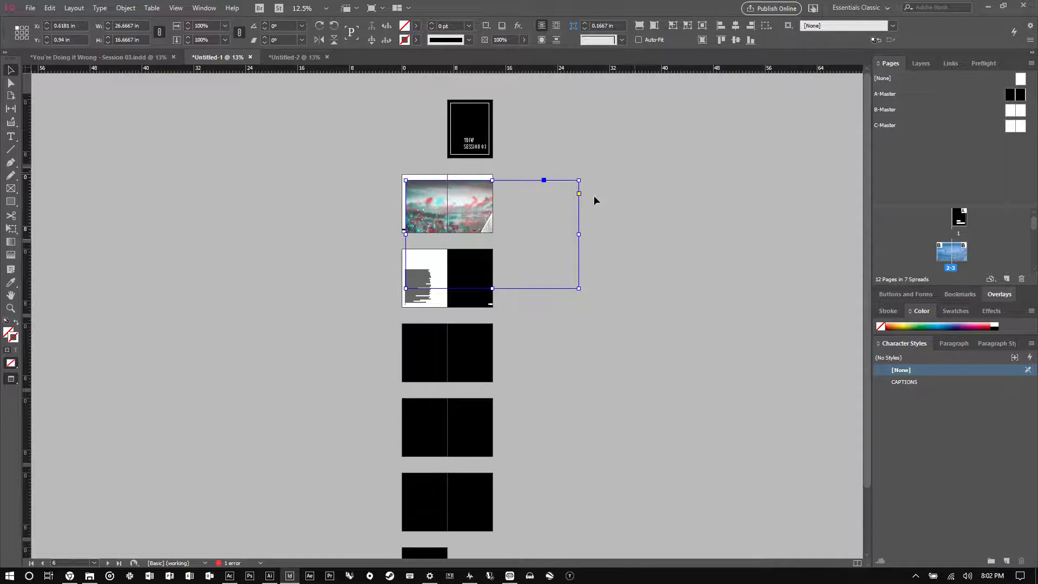
key(ctrl+equal)
scroll(562, 188, up, 3)
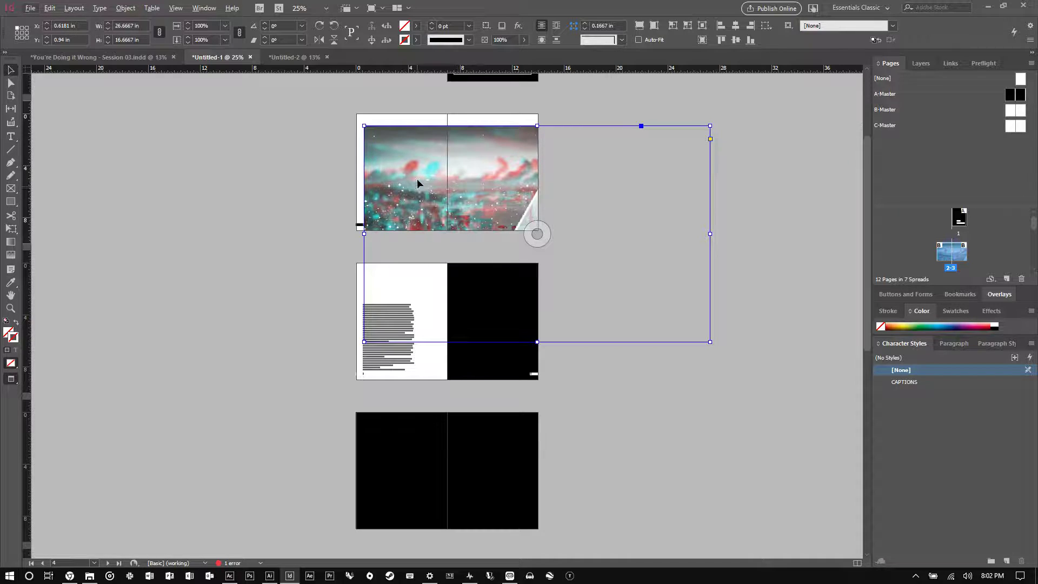
Turn on Auto-Fit for the image frame and shrink it to about 5.88 × 3.68 in
click(638, 40)
drag(710, 342, 442, 173)
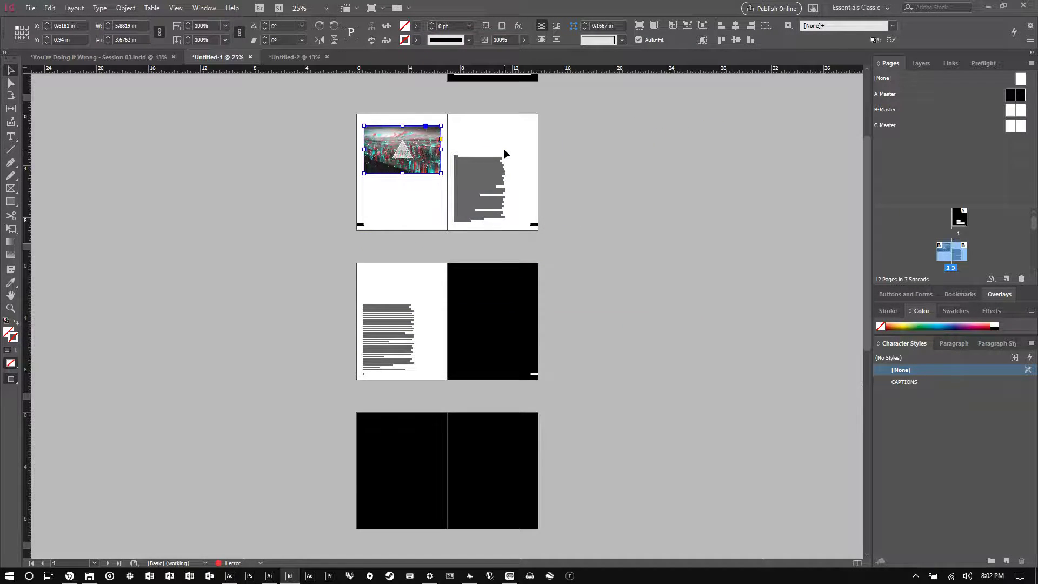
alt+scroll(514, 254, up, 3)
scroll(514, 240, up, 4)
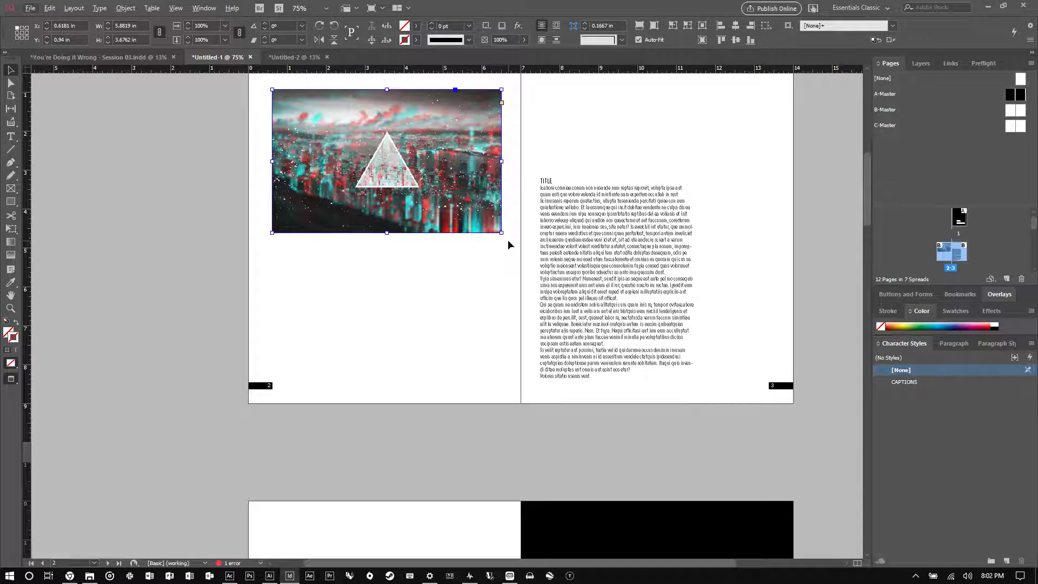
Try a portrait shape of about 4.16 × 5.81 in for the auto-fitting frame, and resize it to about 6.14 × 3.84 in
scroll(540, 237, up, 2)
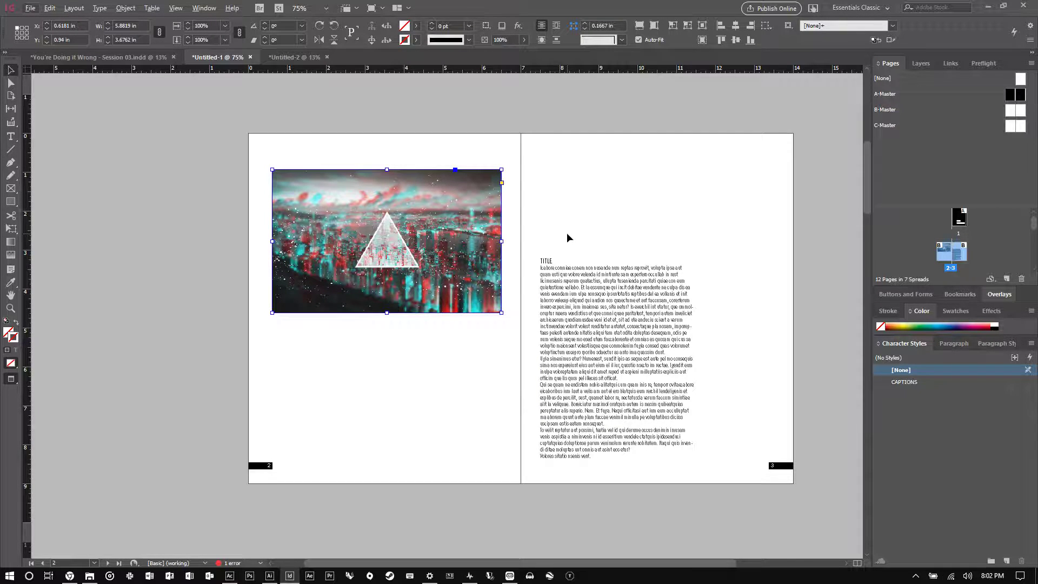
drag(501, 312, 535, 256)
key(ctrl+z)
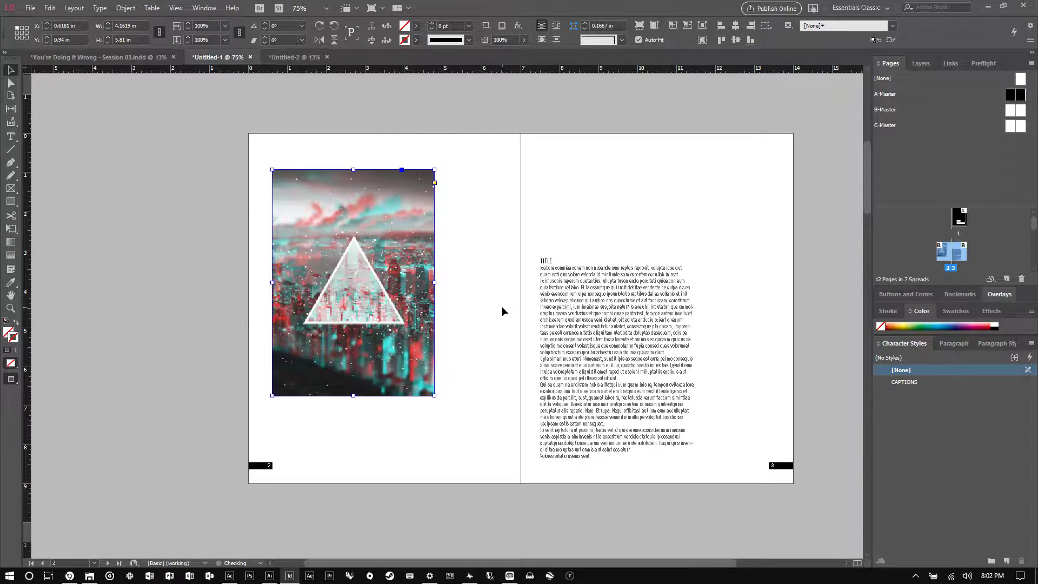
drag(434, 396, 501, 313)
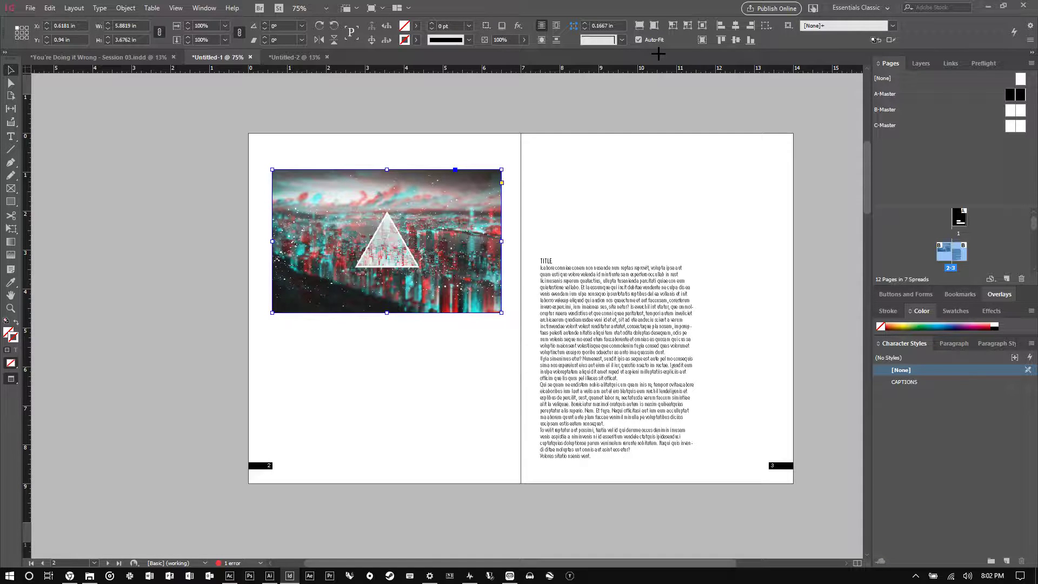
mouse_move(496, 319)
mouse_down()
mouse_move(444, 277)
mouse_move(511, 319)
mouse_up()
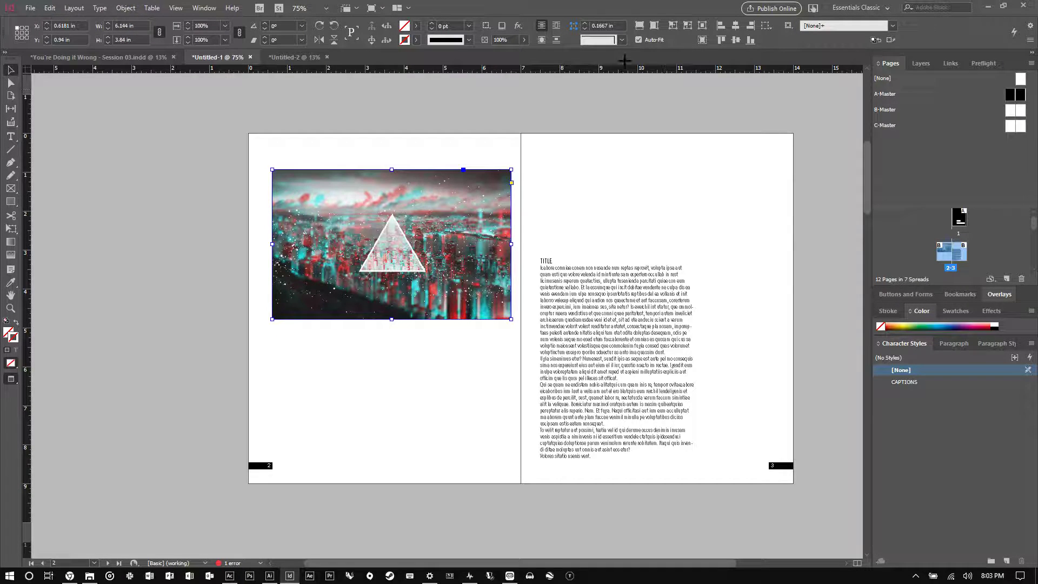
Turn off Auto-Fit for the image frame, try cropping the frame to about 3.99 × 3 in, and undo the crop
click(639, 40)
drag(511, 320, 428, 287)
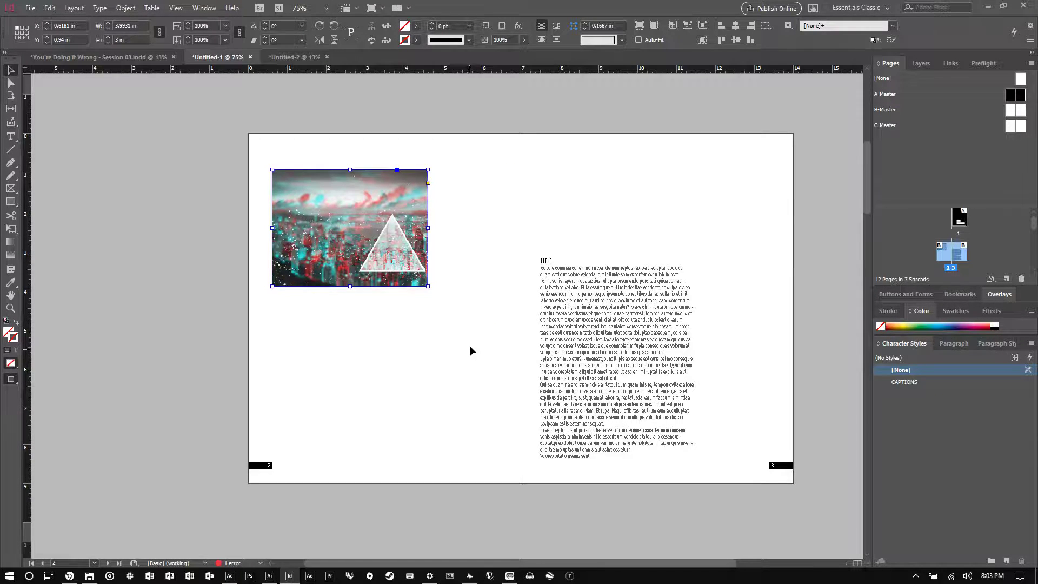
key(ctrl+z)
click(455, 400)
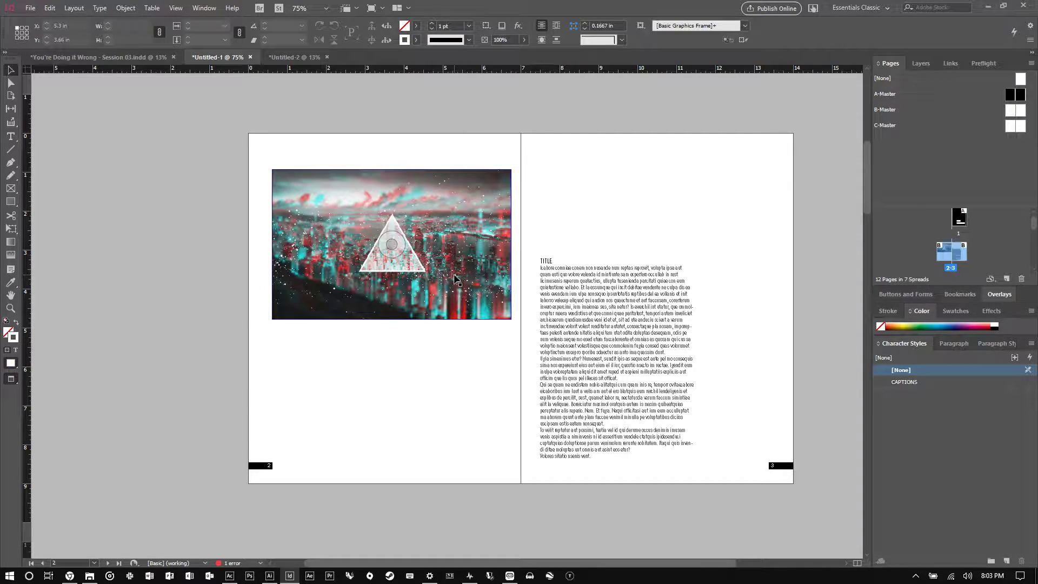
Try scaling the image frame and its content down together proportionally, and undo the scaling
click(498, 305)
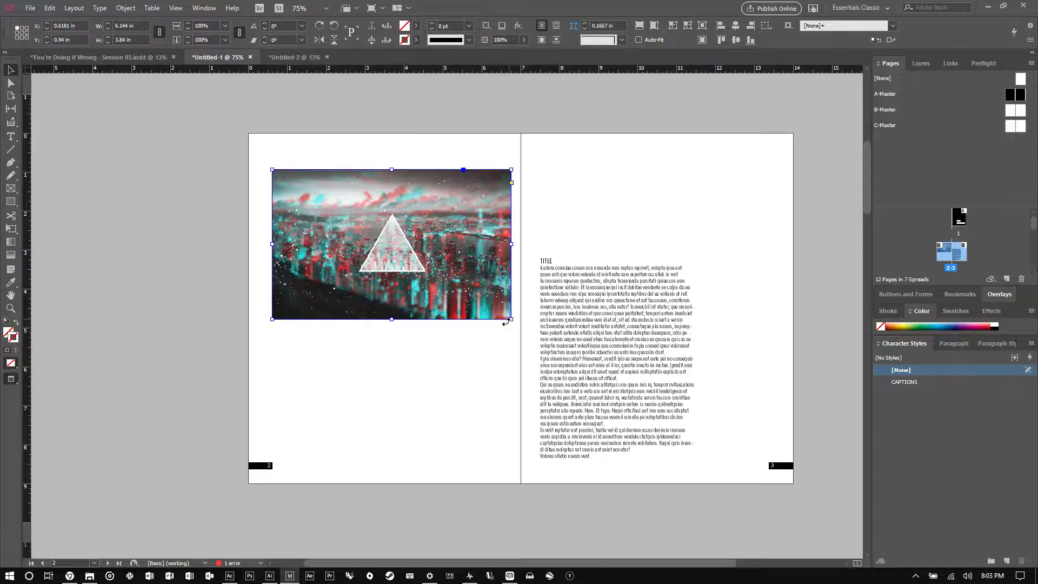
drag(508, 321, 465, 291)
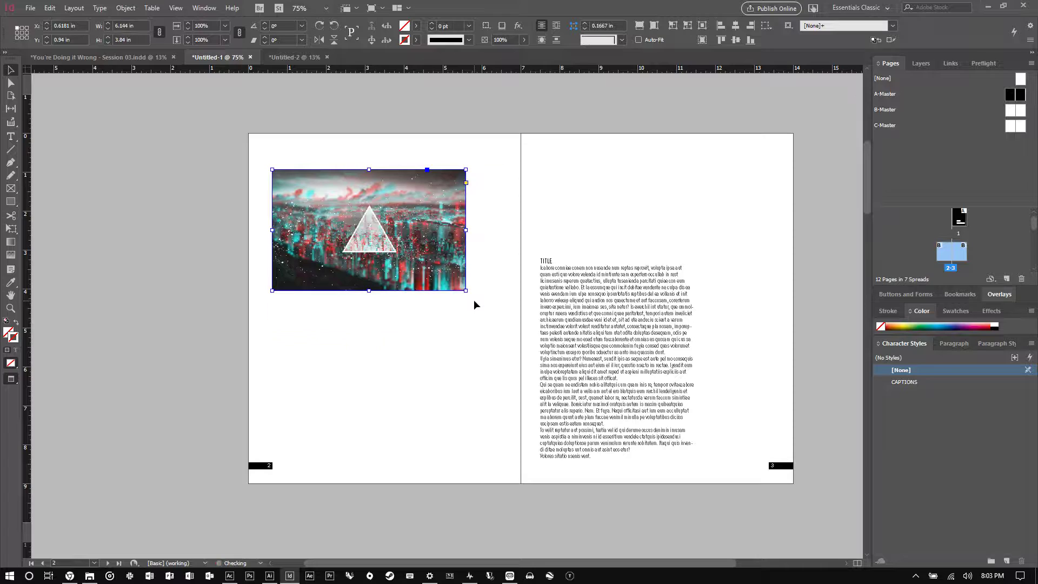
key(ctrl+z)
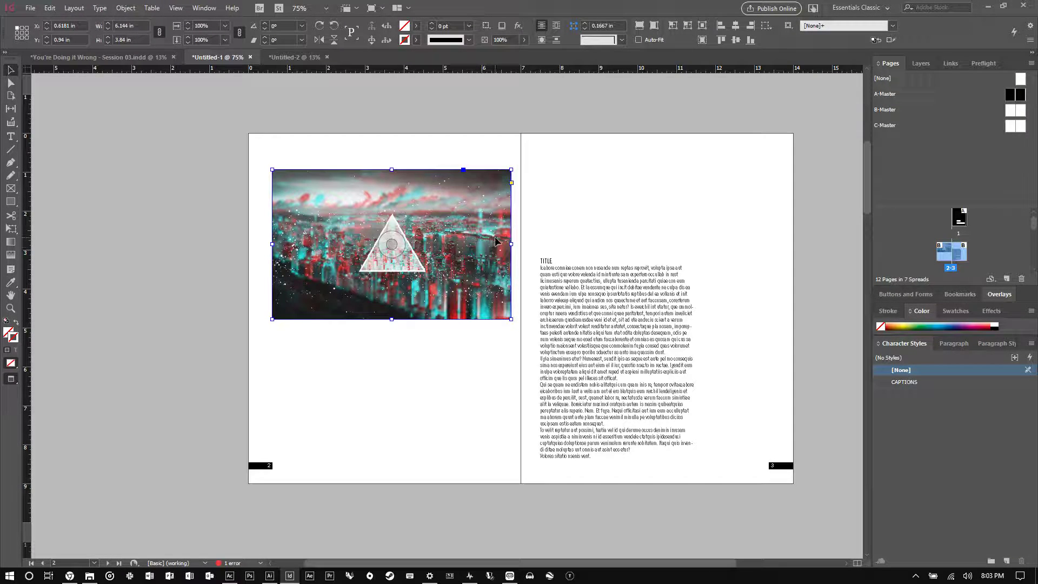
Move the image to page 2's upper-left corner and enlarge only its frame to the full 7 × 9 in page
drag(294, 192, 270, 156)
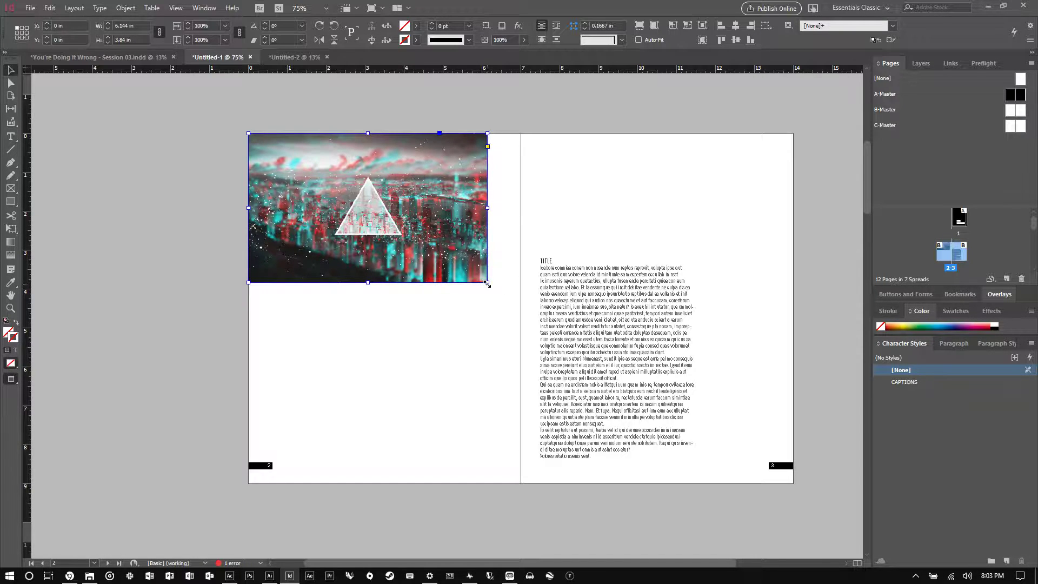
drag(487, 283, 519, 479)
key(ctrl+z)
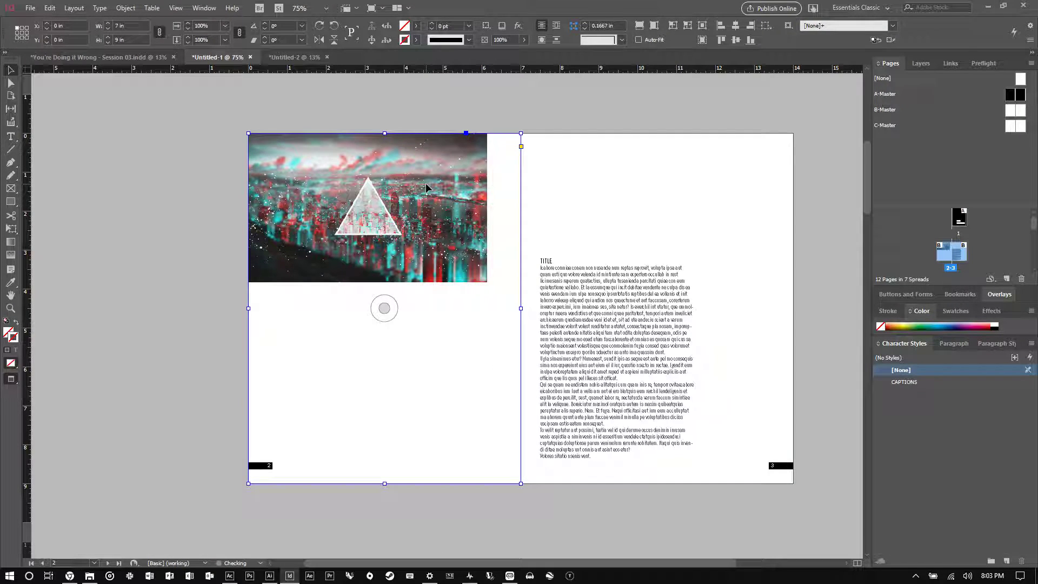
Try enlarging the image content to 14.4 × 9 in within page 2's frame, view the result, and undo the content and frame enlargements
key(ctrl+minus)
drag(424, 294, 485, 420)
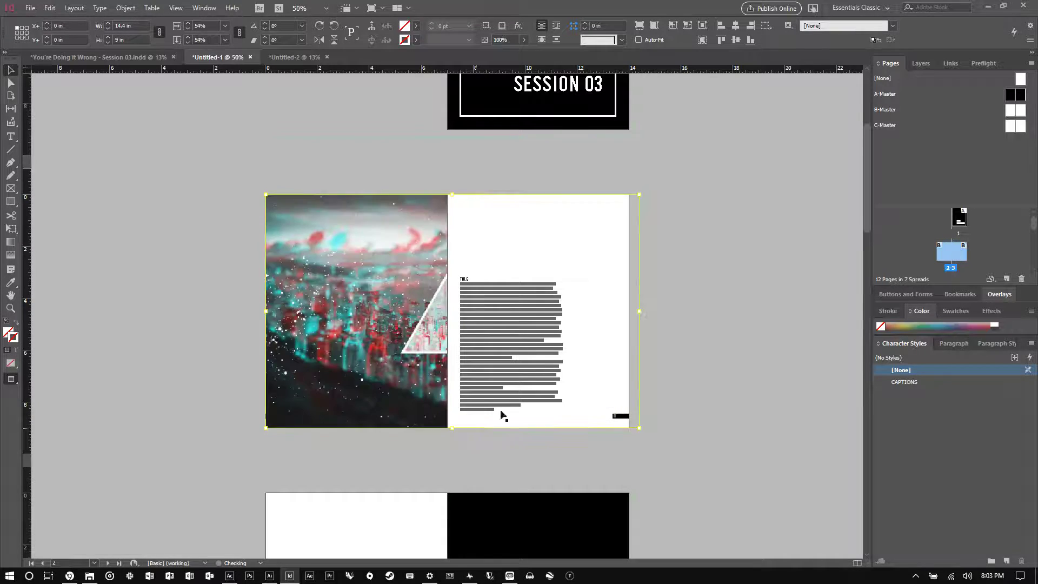
click(675, 310)
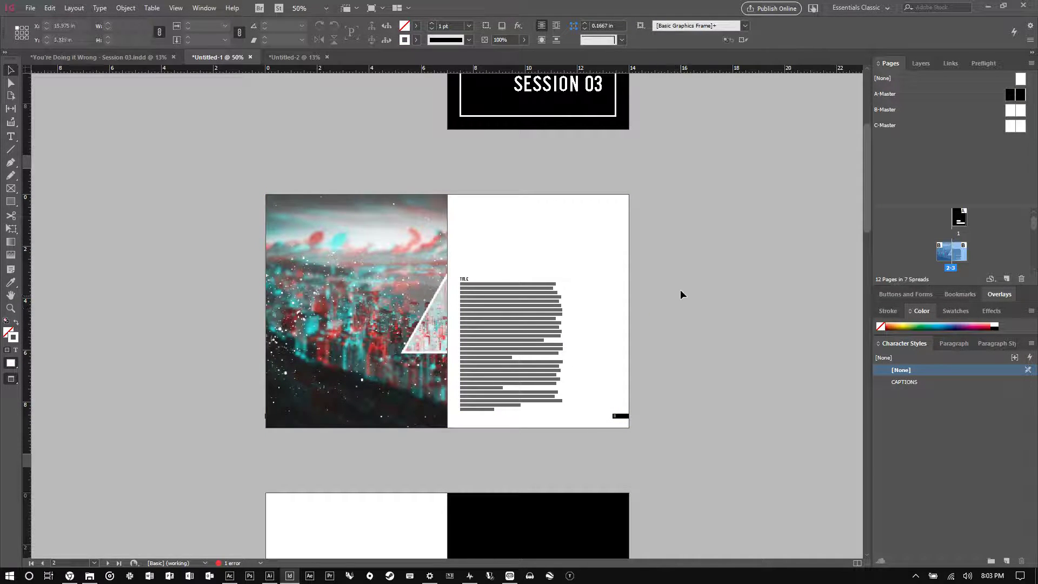
key(w)
key(w)
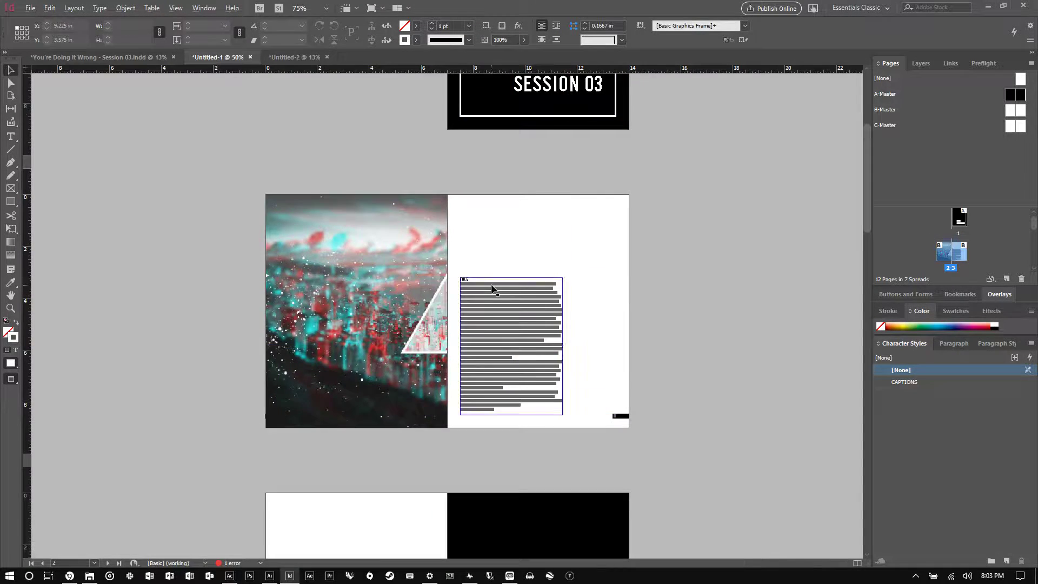
key(ctrl+equal)
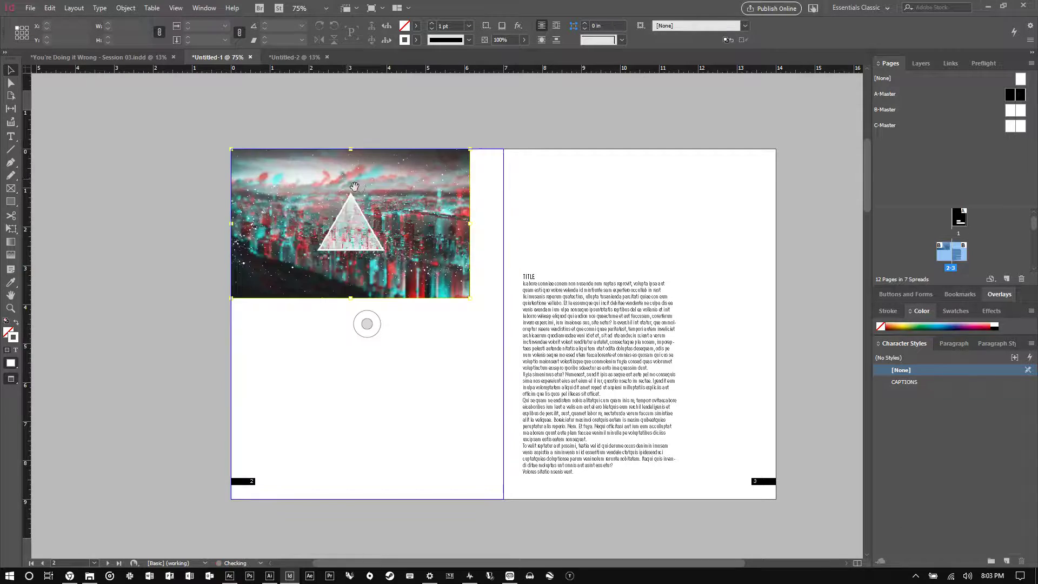
key(ctrl+z)
key(Escape)
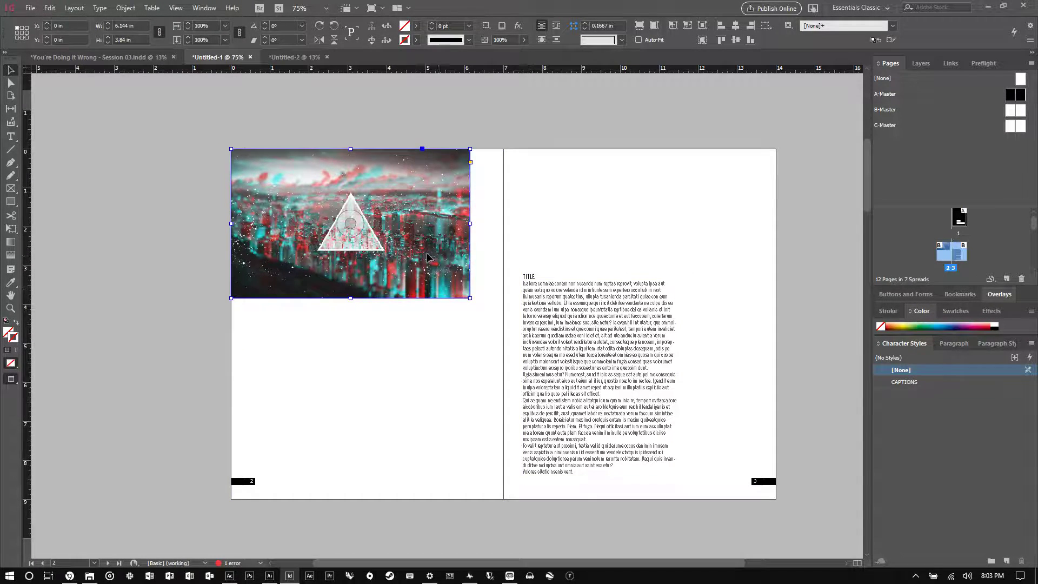
Draw a closed five-sided Pen path over the spread, with a diagonal from page 3's lower spine corner to its outer edge about 2 in down
click(479, 335)
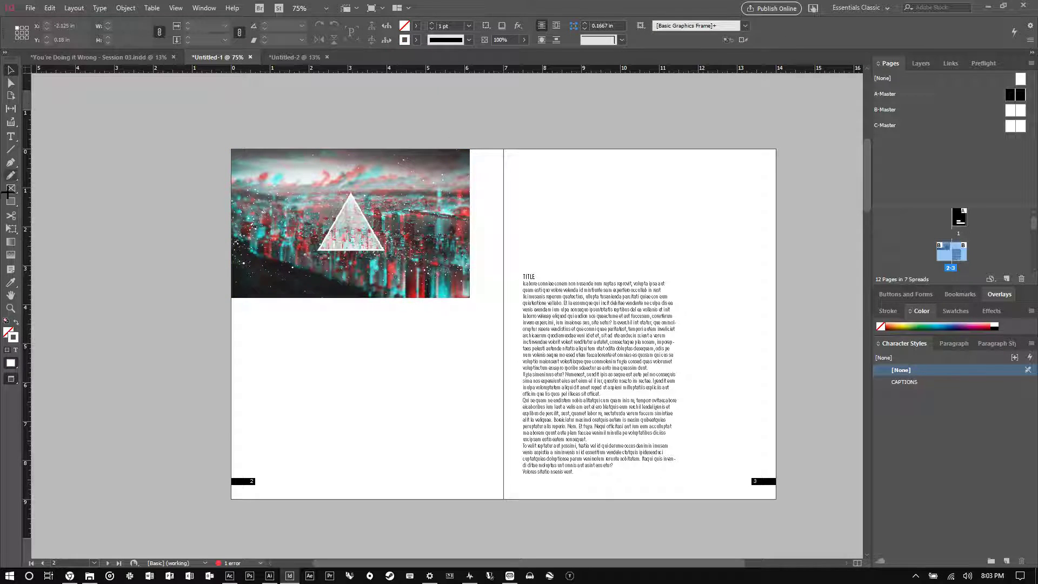
click(11, 162)
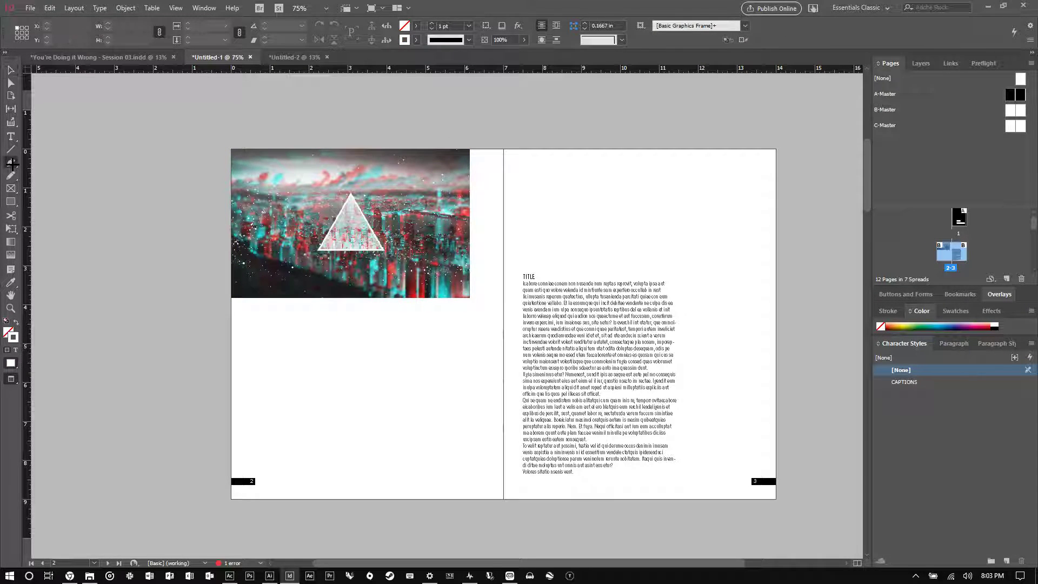
click(231, 150)
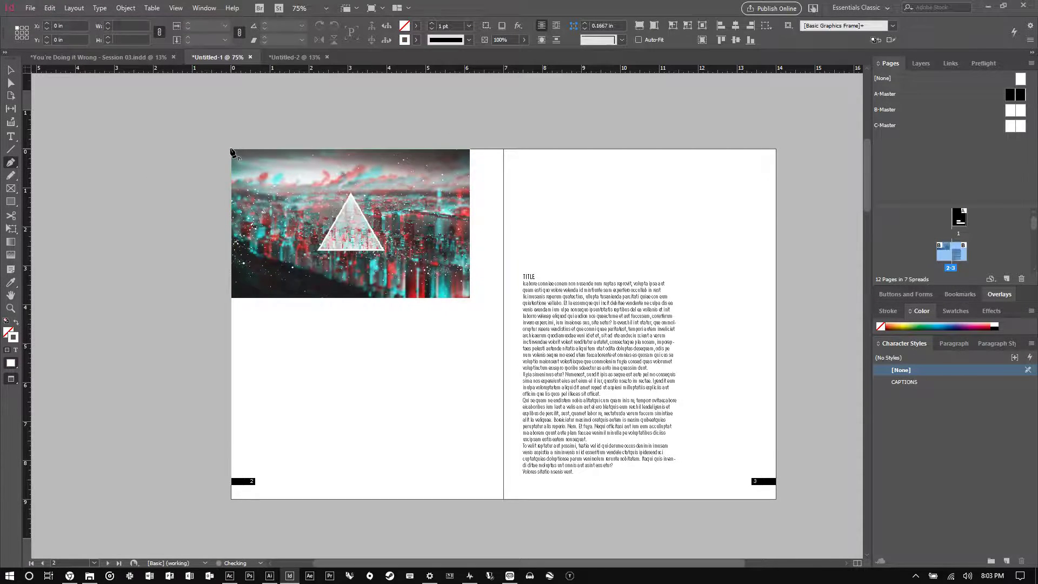
click(232, 498)
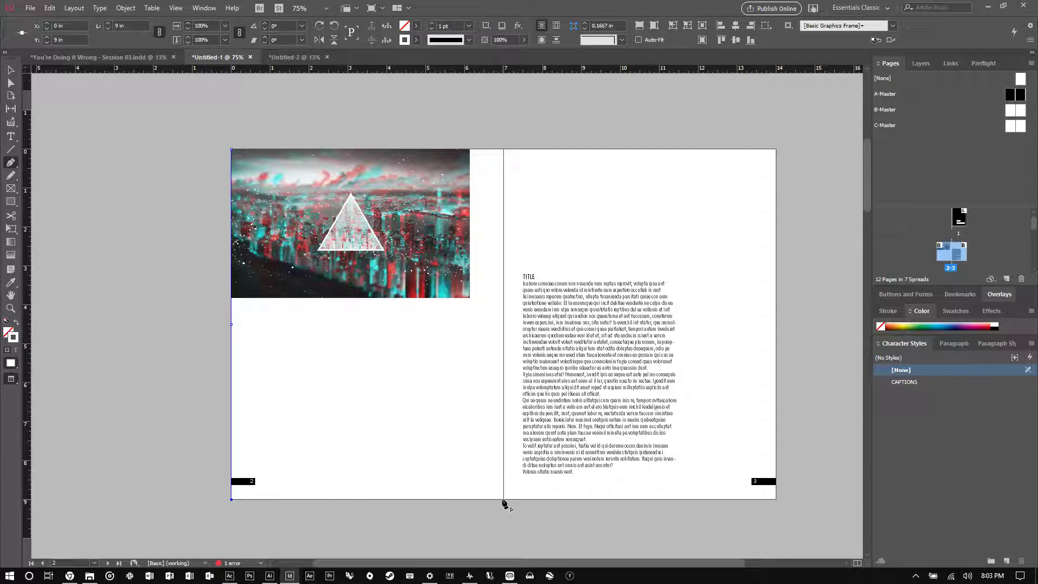
click(504, 499)
click(776, 227)
click(776, 149)
click(232, 150)
click(10, 70)
click(146, 157)
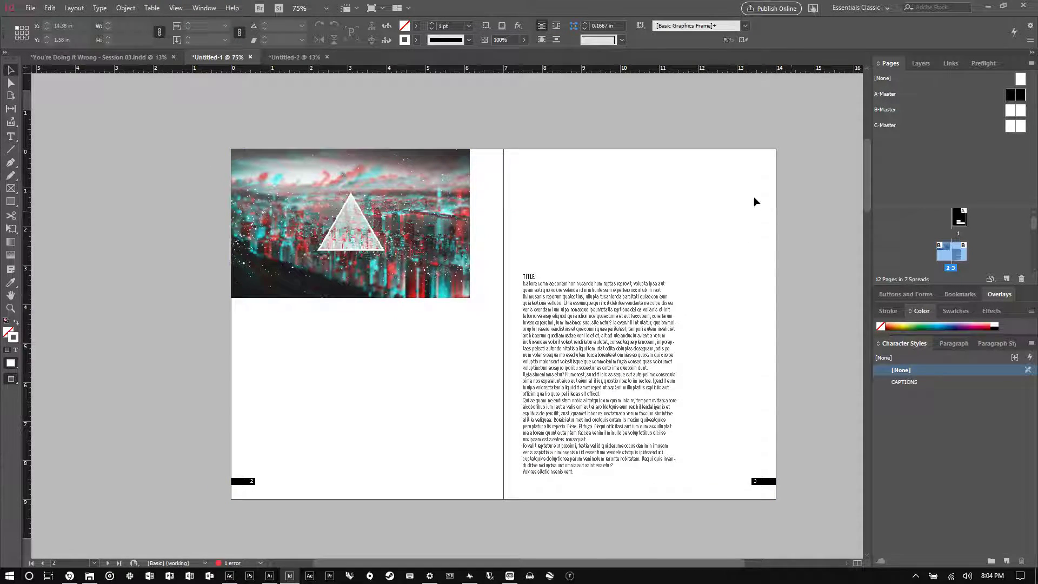
Set the stroke colour of the five-sided shape to black (000000)
click(768, 202)
click(801, 229)
drag(783, 227, 715, 202)
click(470, 24)
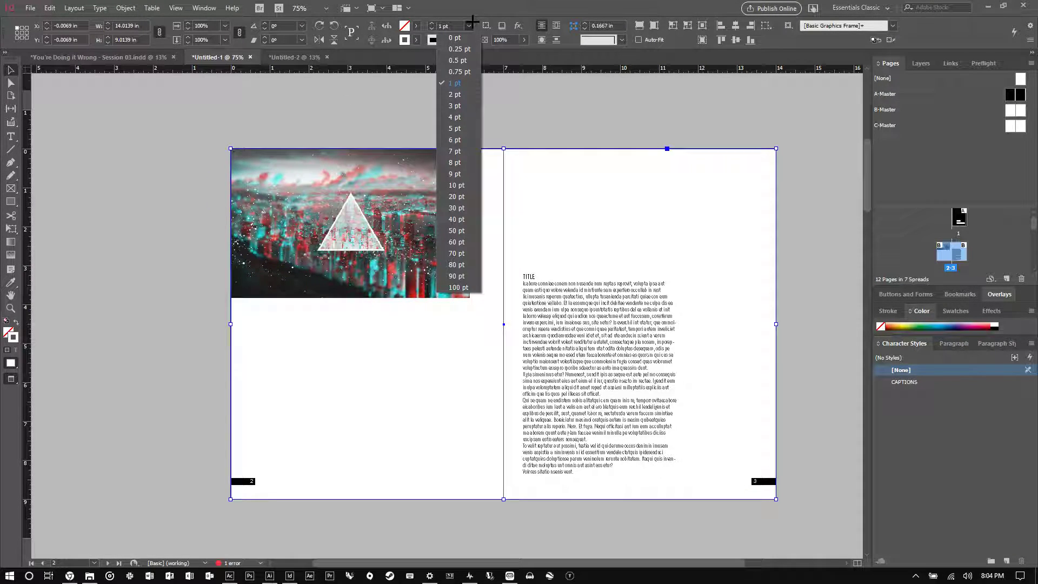
double_click(7, 331)
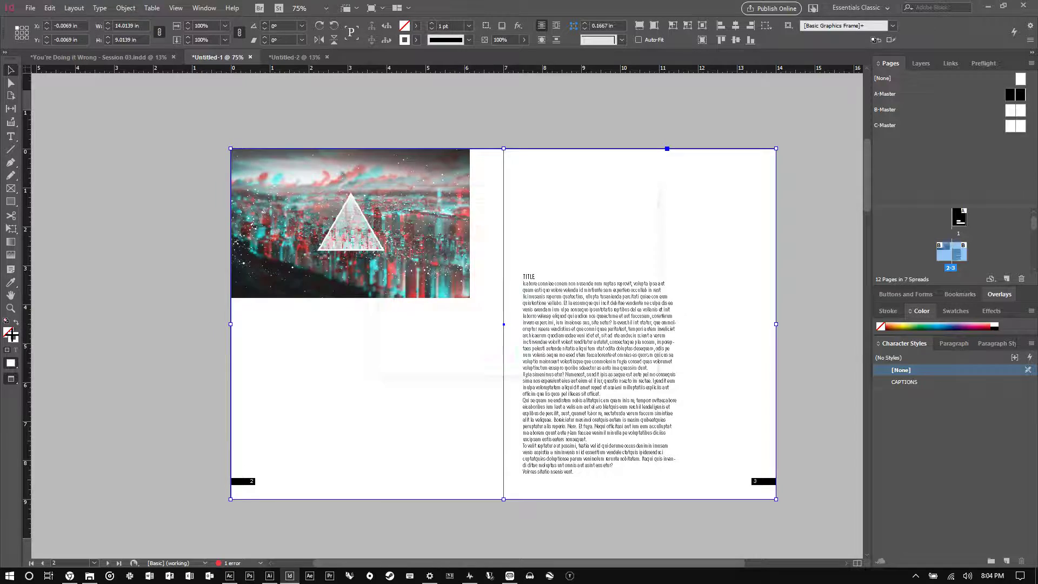
drag(528, 225, 528, 365)
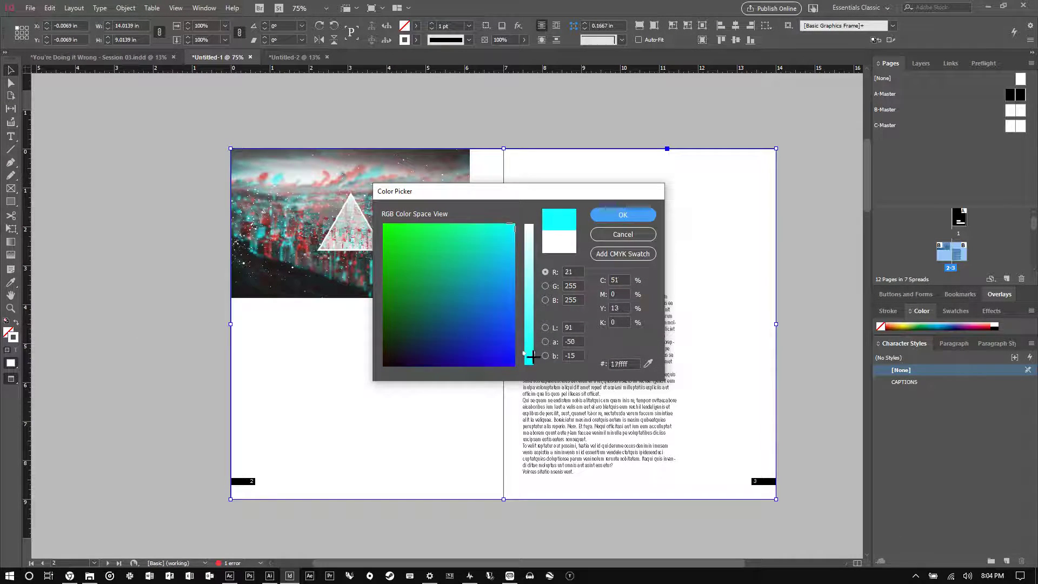
drag(431, 308, 355, 378)
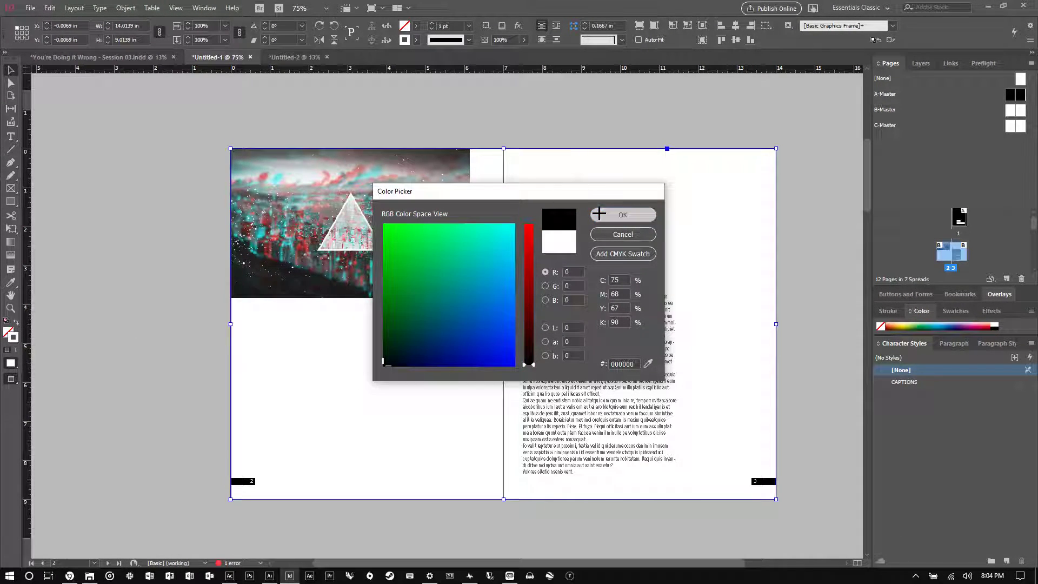
click(623, 215)
click(800, 235)
Scale the image proportionally to 14.4 × 9 in over the spread, and cut and paste it into the five-sided shape
click(395, 286)
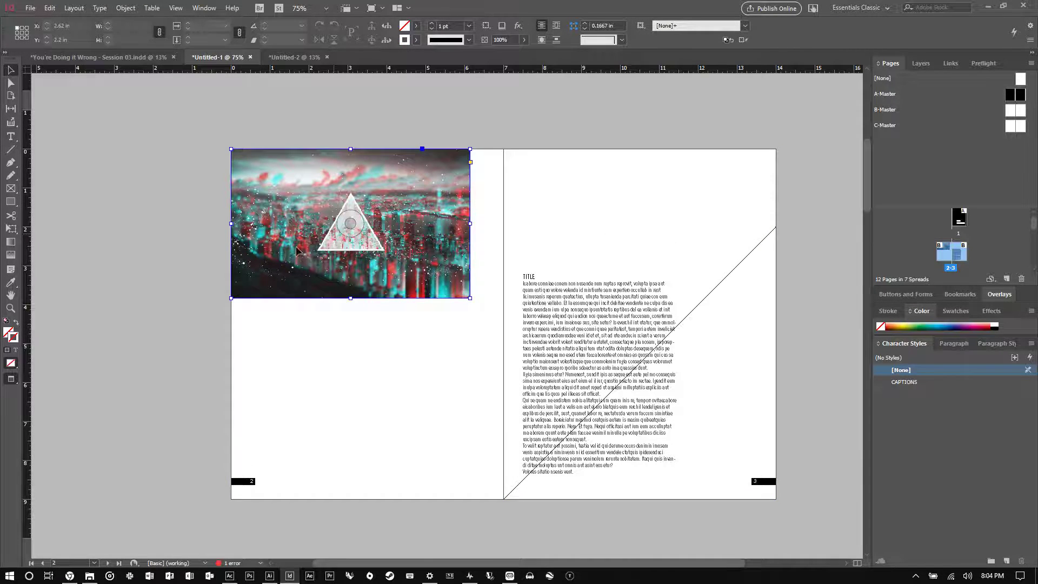
drag(395, 287, 774, 474)
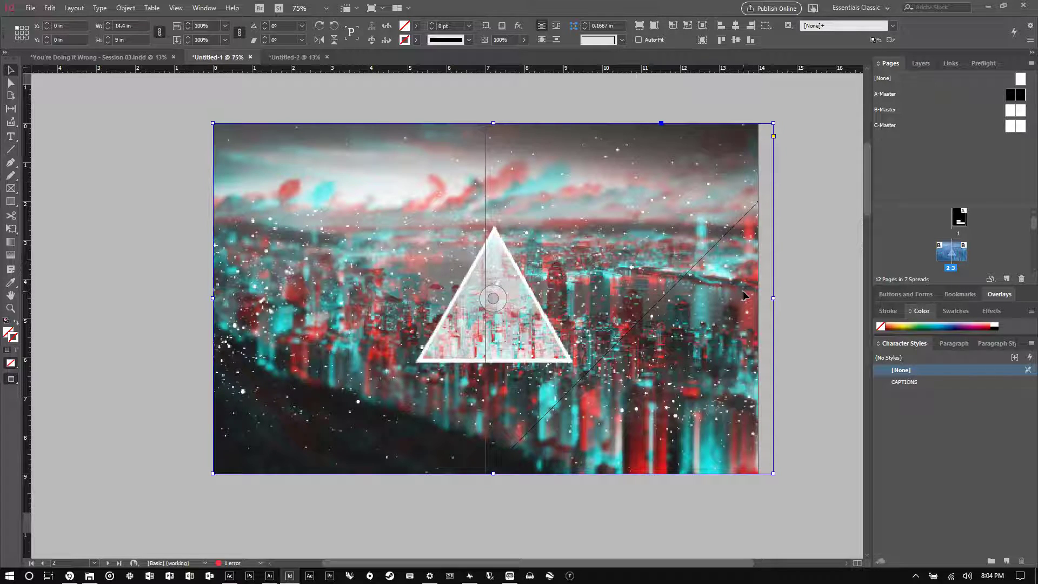
key(Delete)
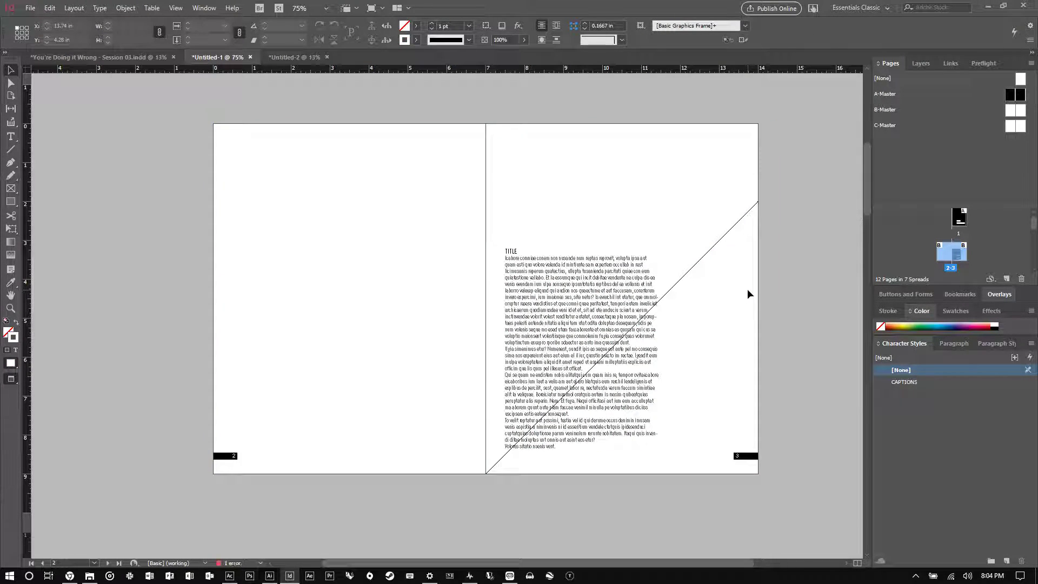
click(719, 236)
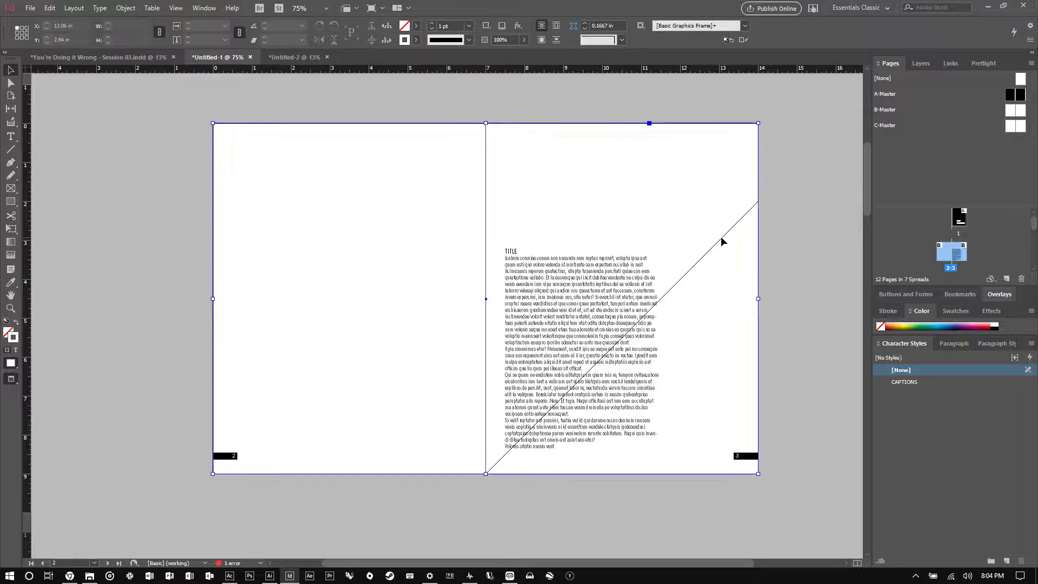
right_click(403, 209)
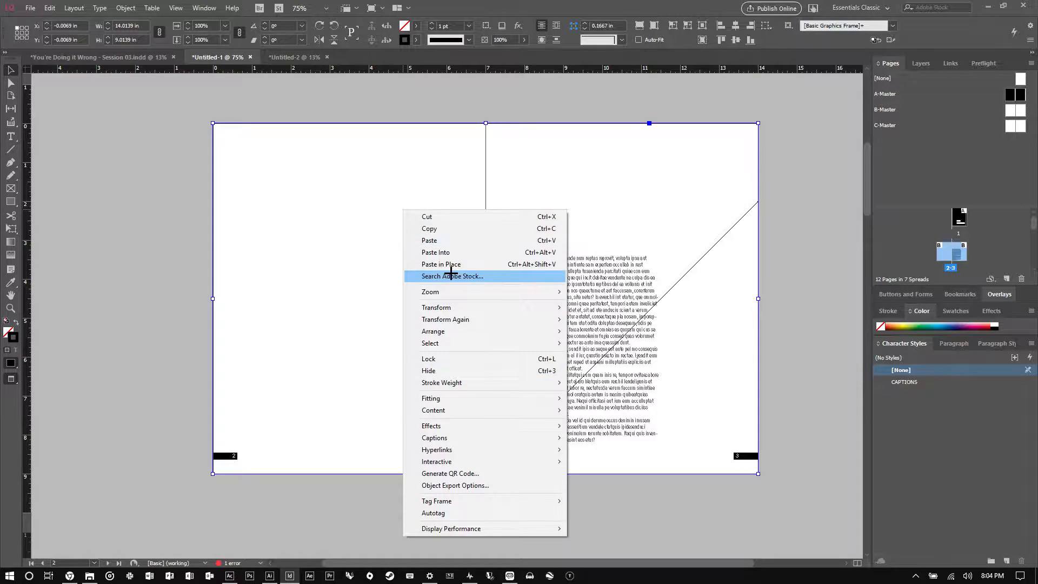
click(468, 252)
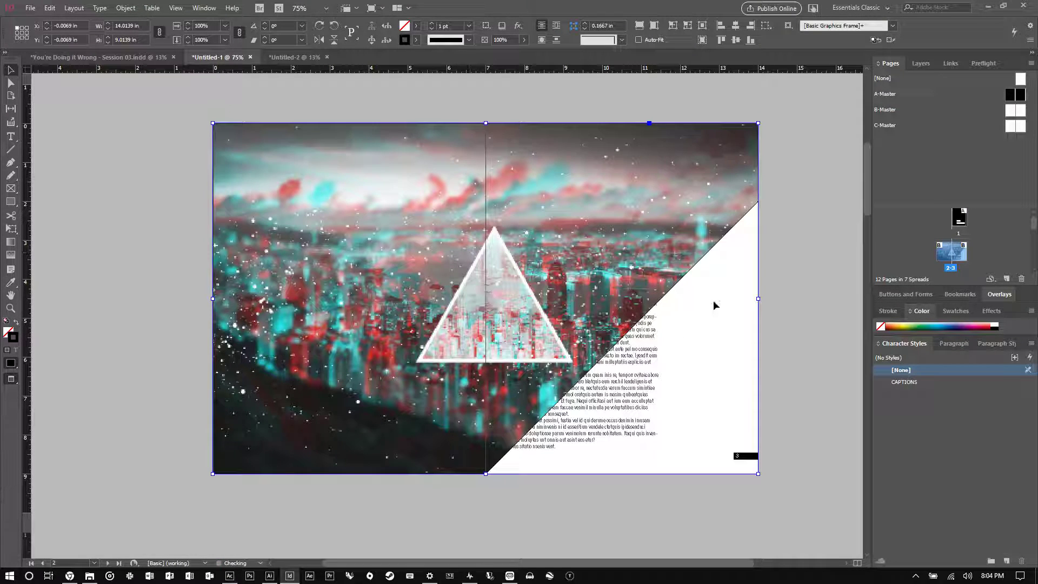
click(773, 292)
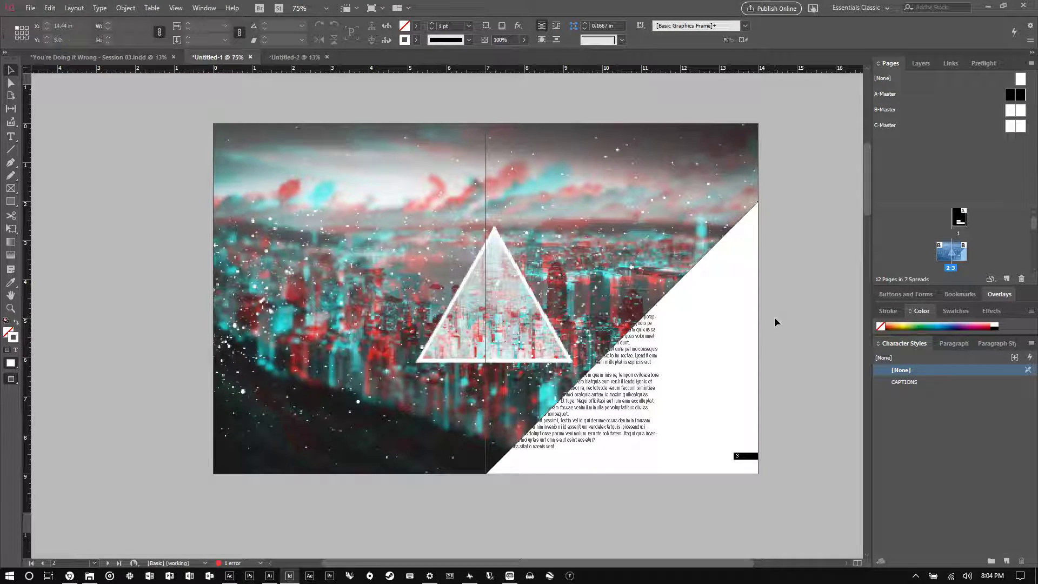
Move page 3's text frame horizontally to X 8.46 in and widen it to 5.04 in, out to the outer margin
click(643, 357)
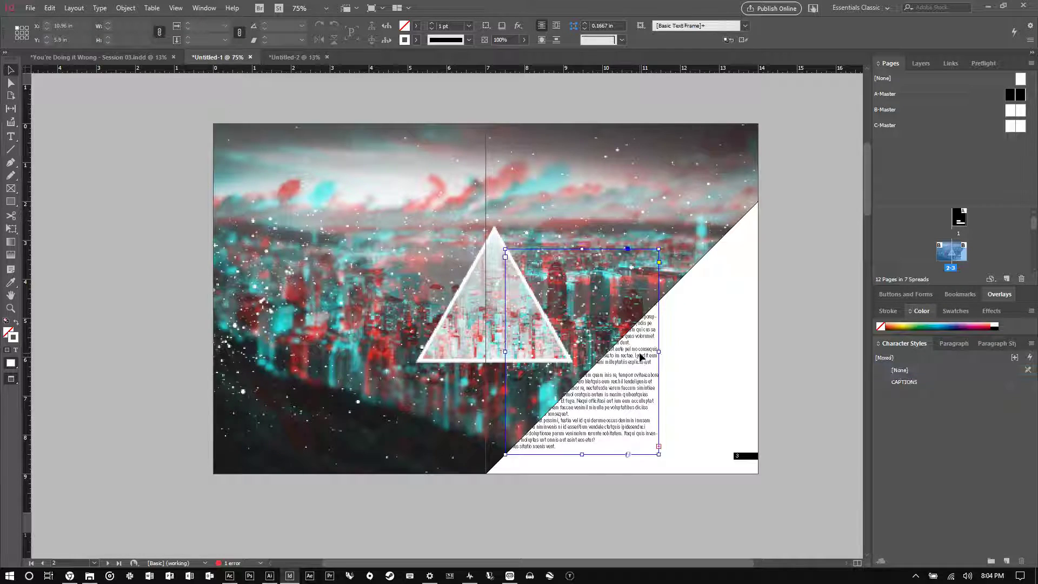
drag(628, 399, 668, 400)
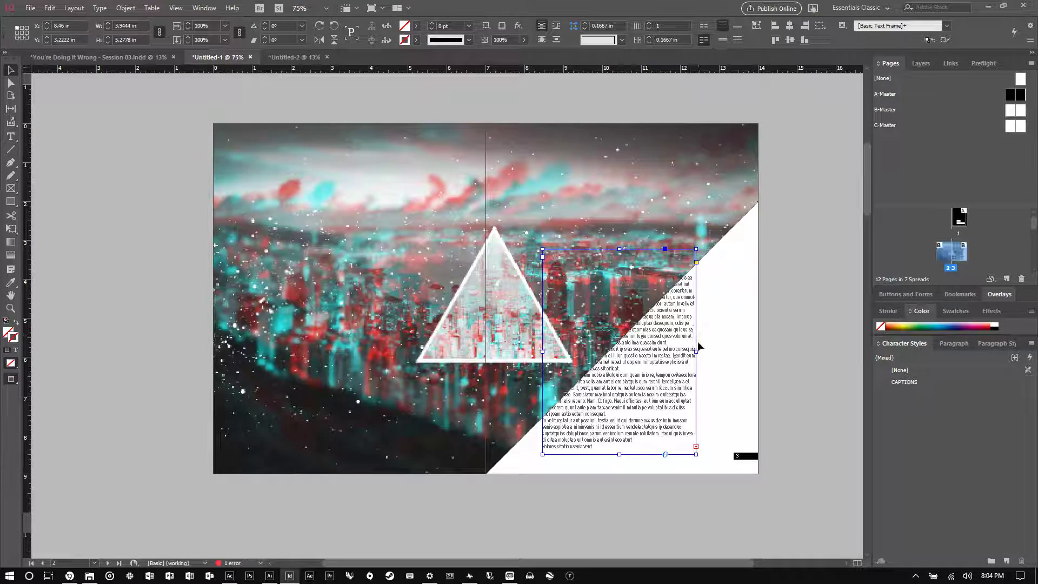
drag(697, 351, 739, 346)
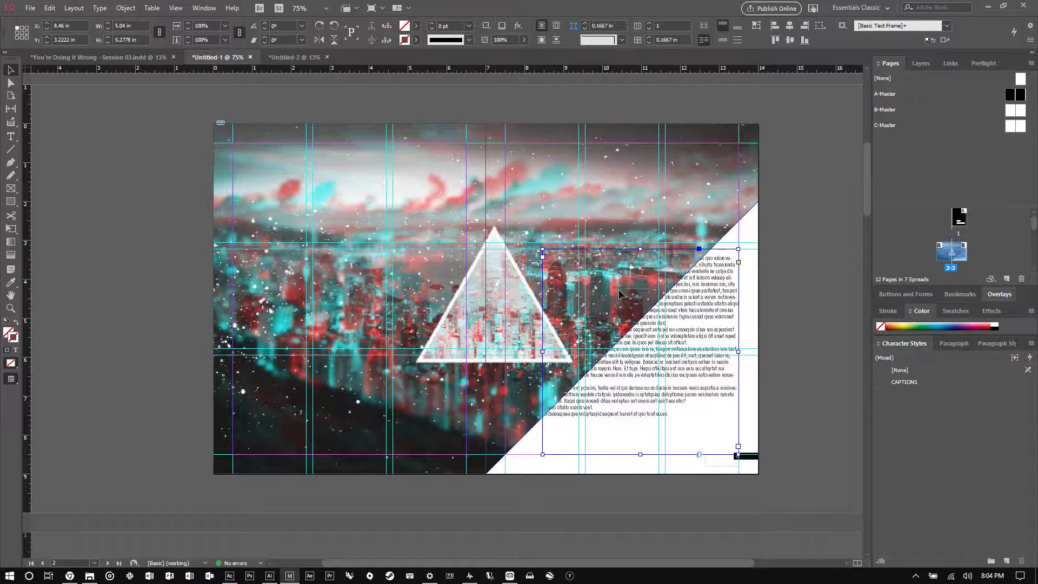
Add an anchor point on the text frame's left edge, slightly above its lower-left corner
key(a)
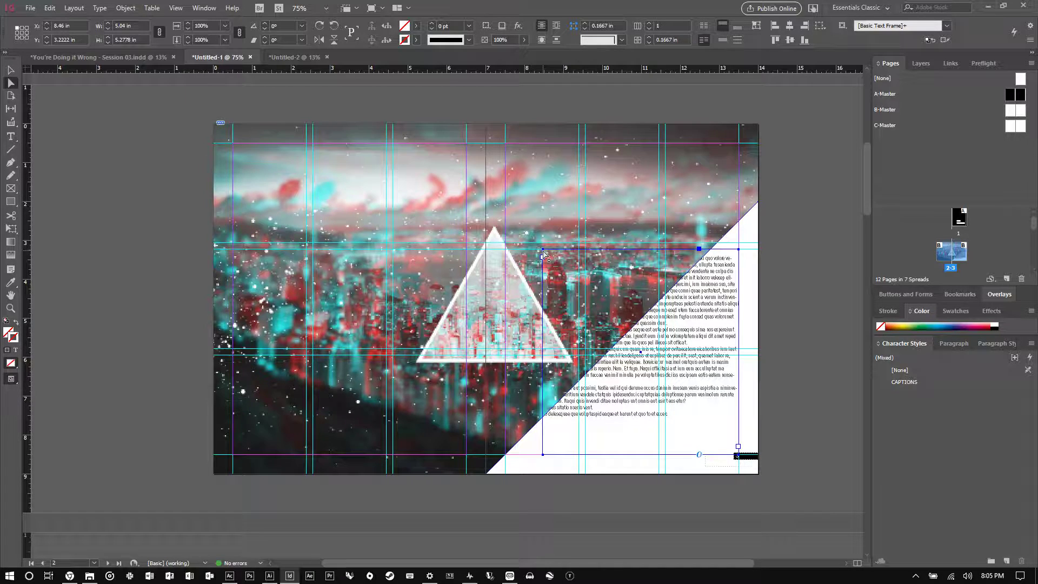
click(10, 163)
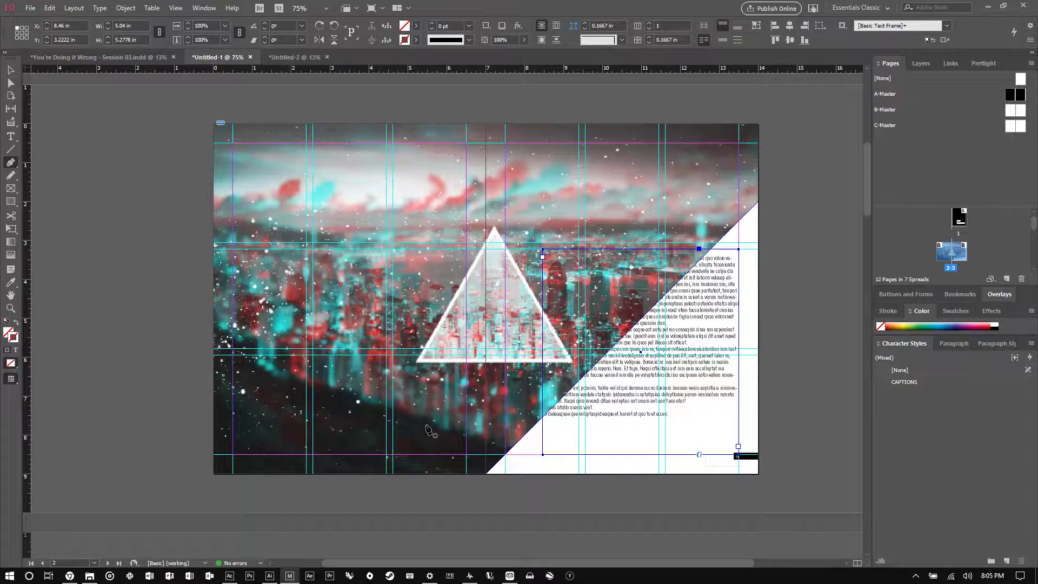
click(542, 436)
key(a)
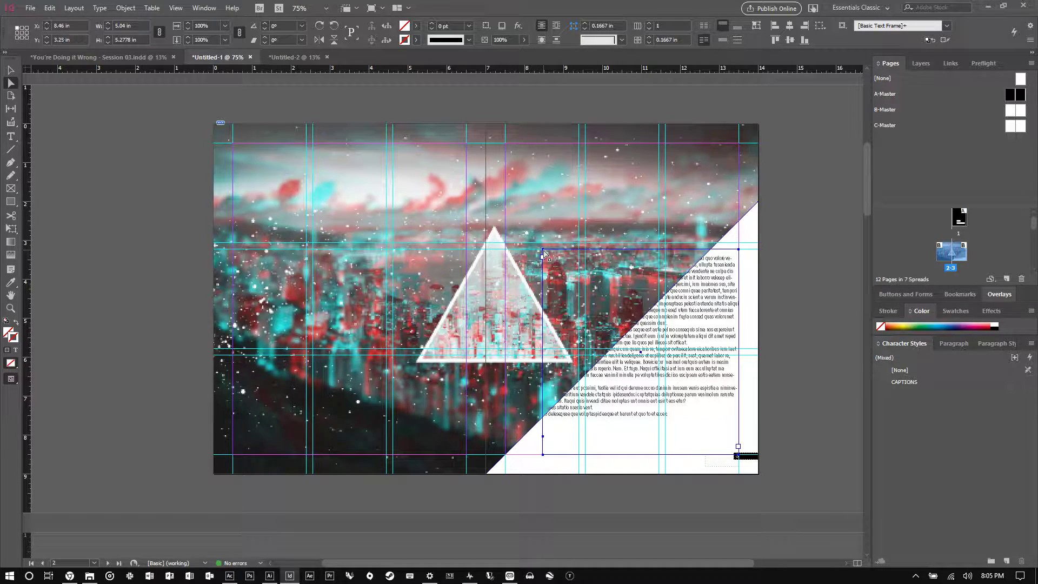
Move the text frame's upper-left anchor point to about X 13.07 in, parallel to the image's diagonal, and nudge the added point slightly upward
click(529, 478)
click(544, 252)
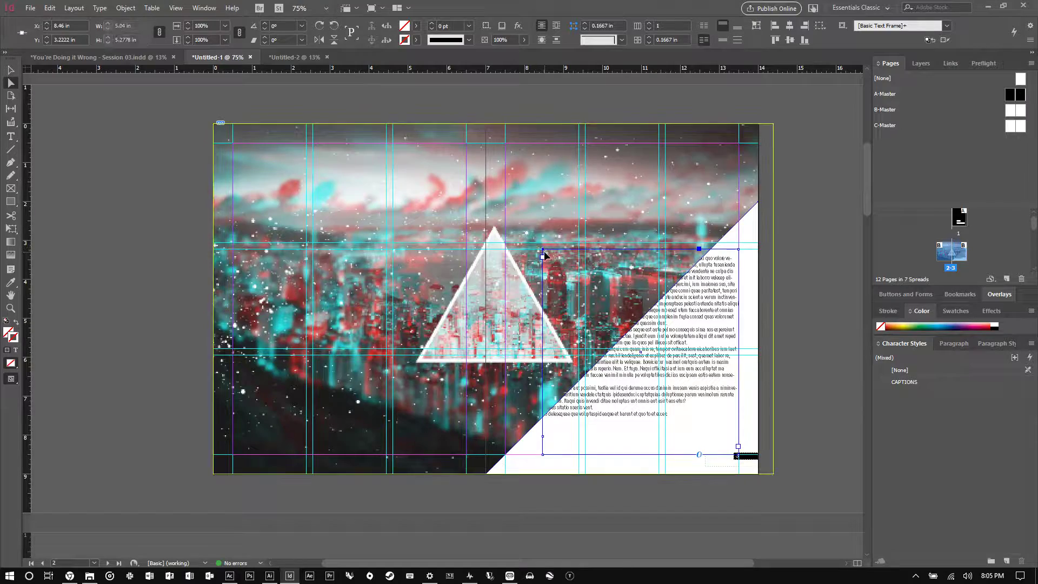
drag(544, 252, 722, 258)
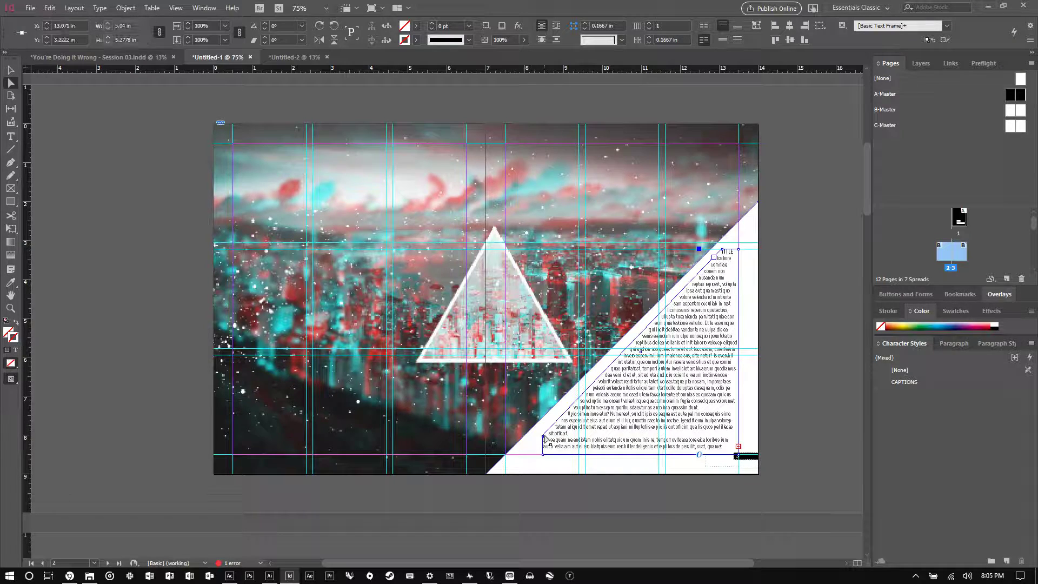
drag(543, 438, 544, 435)
click(777, 366)
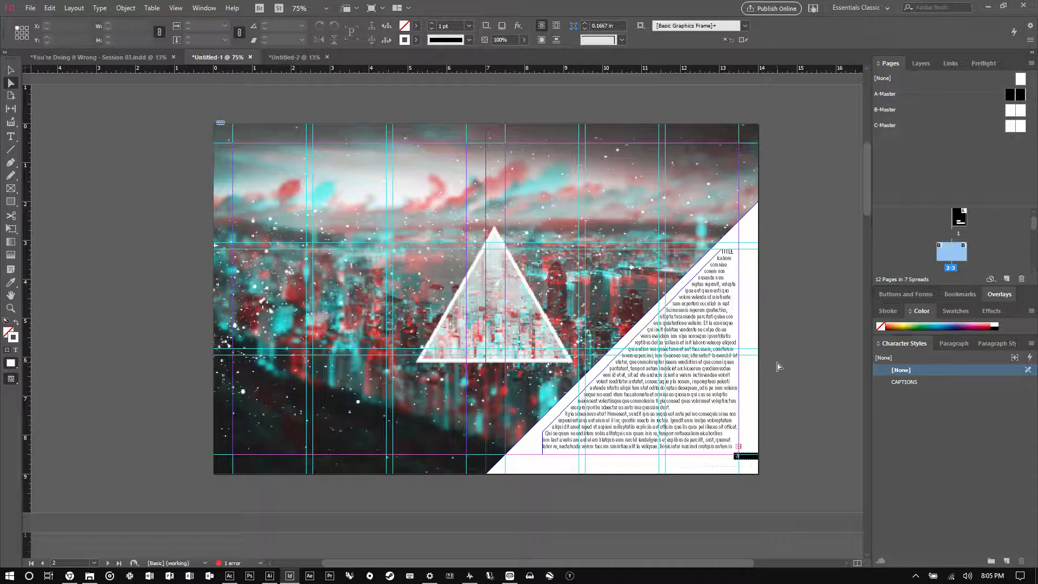
Examine the spread's diagonal image and fitted text in Preview mode, from the whole spread to a close view
key(w)
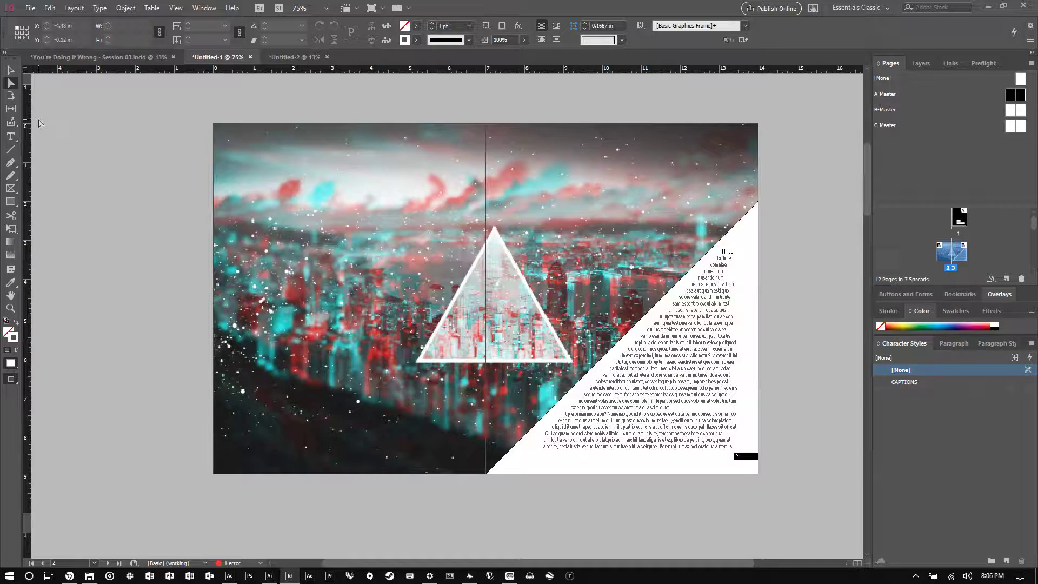
click(10, 70)
scroll(523, 219, down, 3)
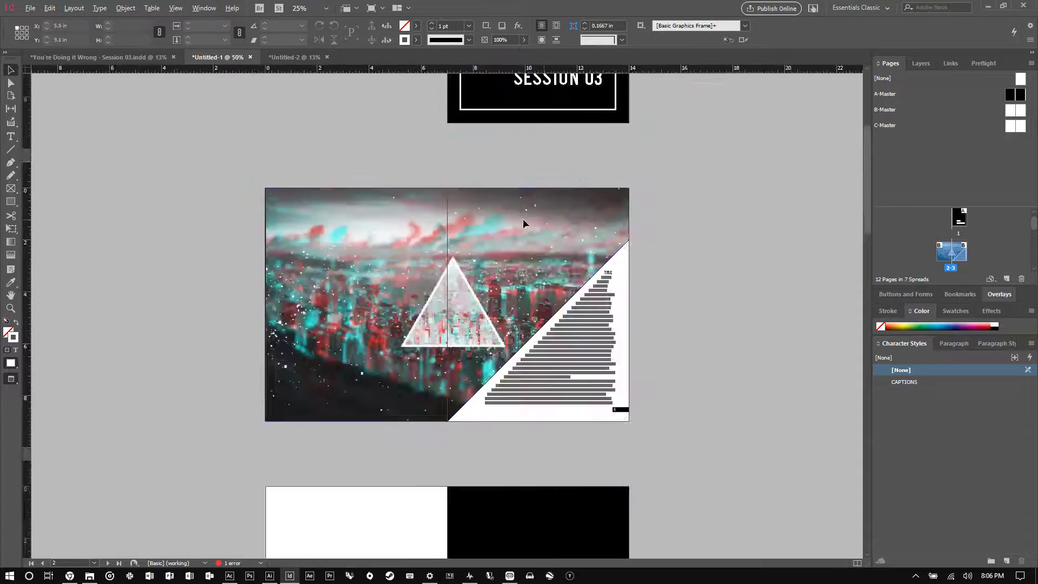
scroll(584, 237, up, 1)
scroll(584, 242, up, 3)
scroll(590, 260, up, 4)
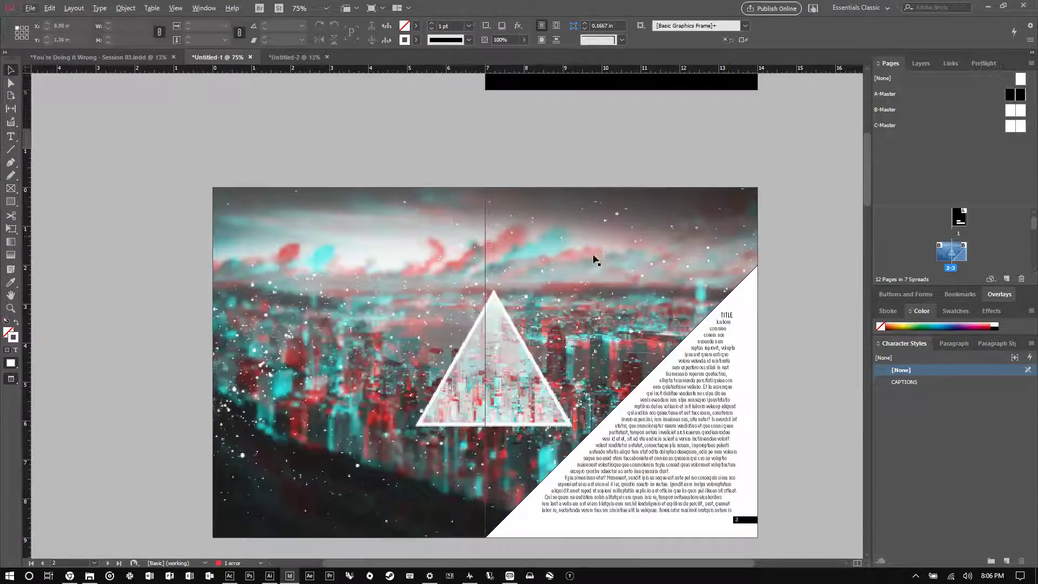
scroll(549, 254, down, 2)
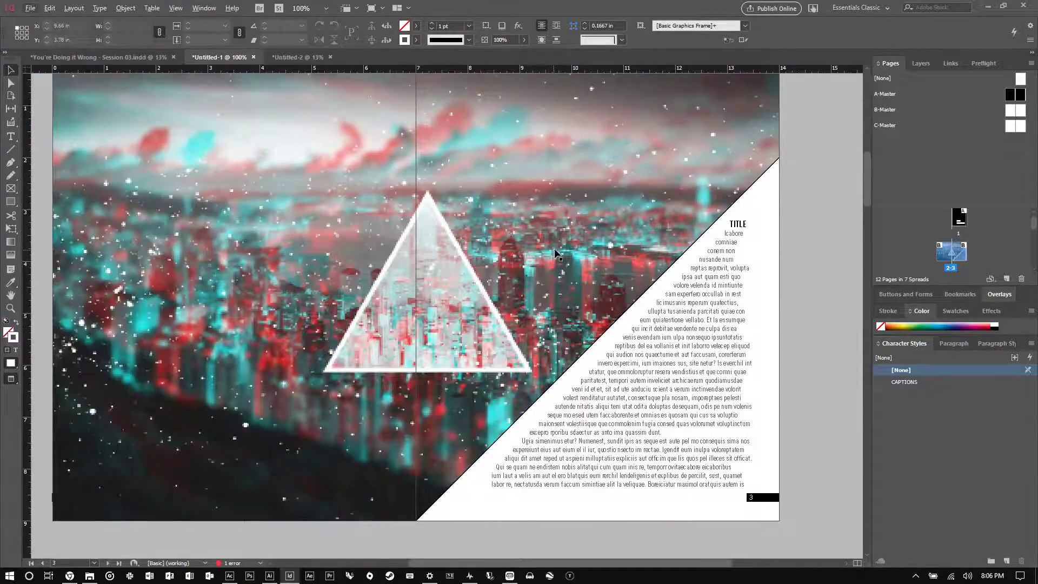
scroll(556, 247, up, 1)
scroll(557, 250, down, 1)
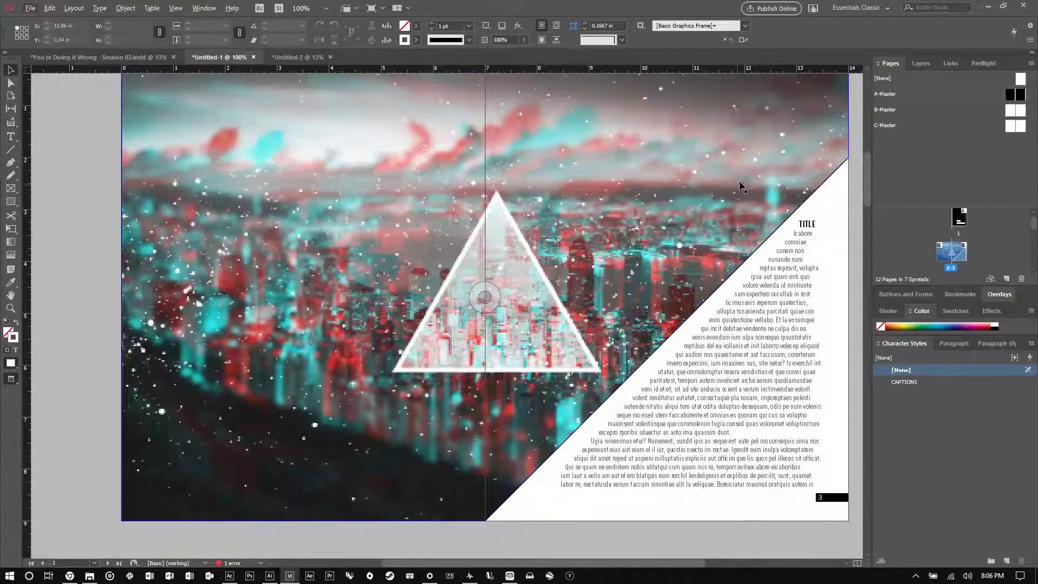
View the original 523513 image from the Wallpapers folder in Photos, close it, and return to the InDesign spread
scroll(756, 216, up, 1)
scroll(770, 233, right, 2)
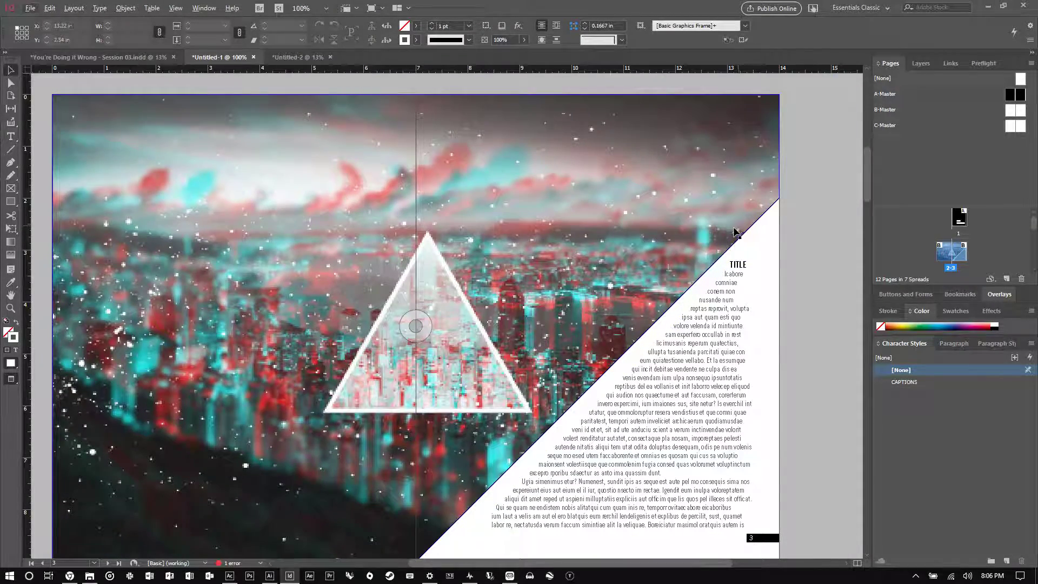
click(89, 576)
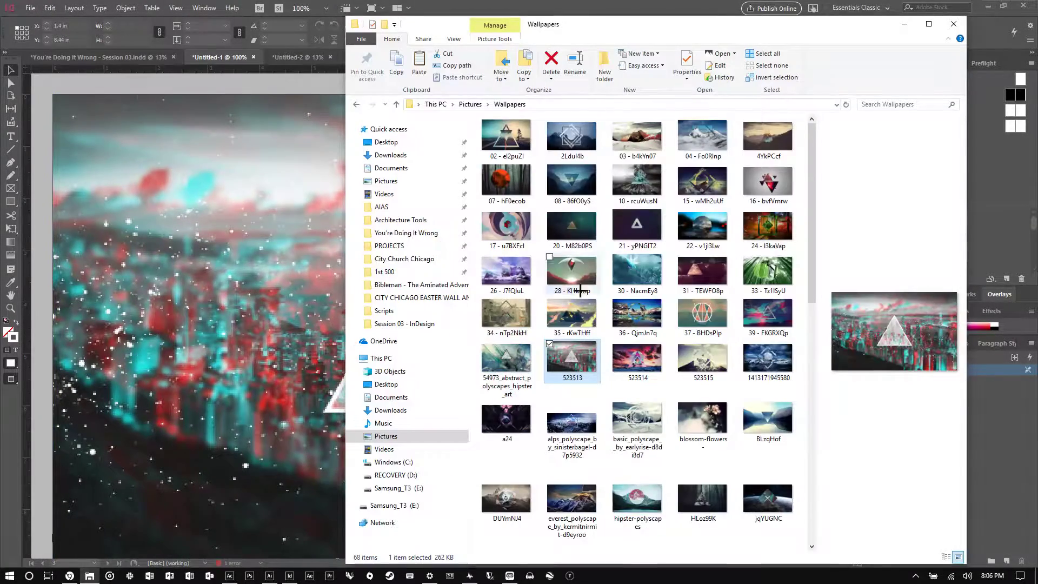
double_click(570, 361)
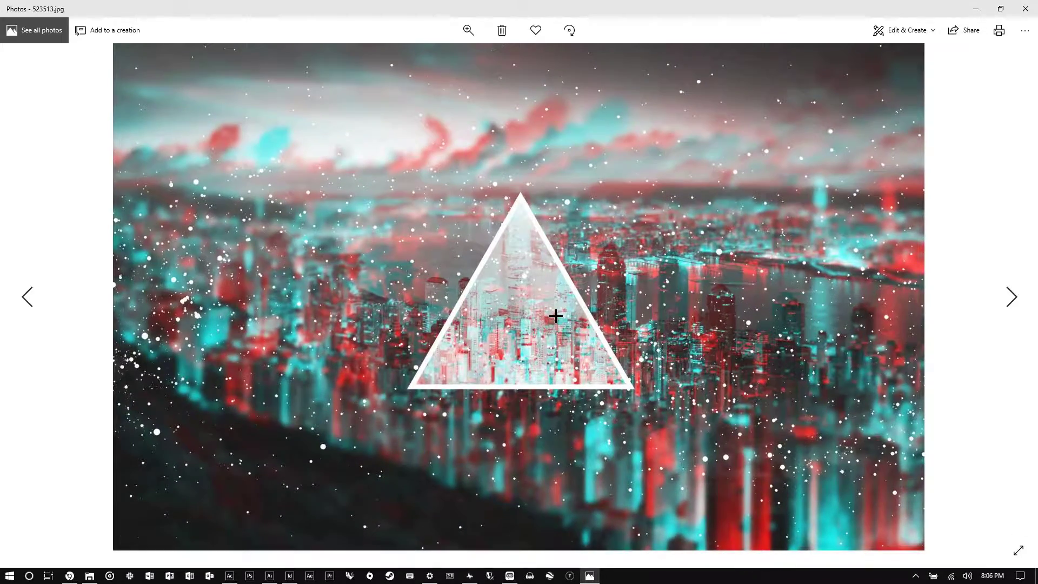
click(1024, 6)
click(1024, 6)
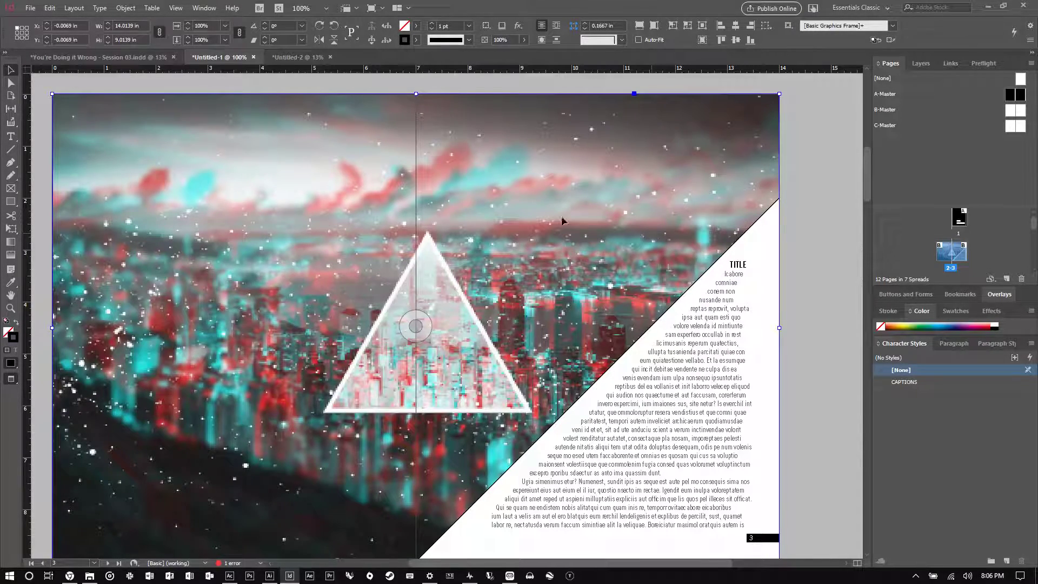
Set the document's display performance to Fast Display
click(212, 8)
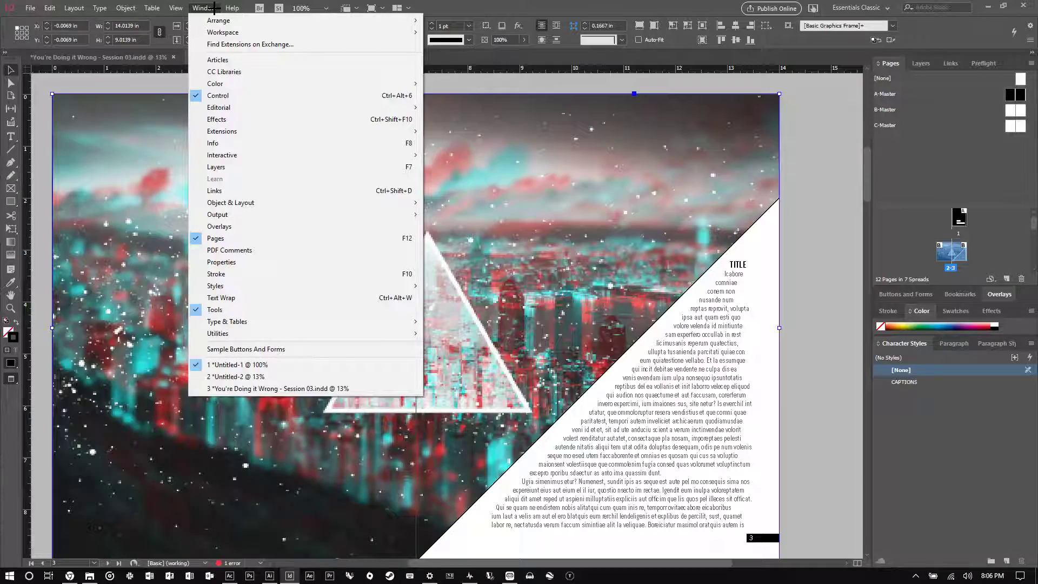
mouse_move(177, 7)
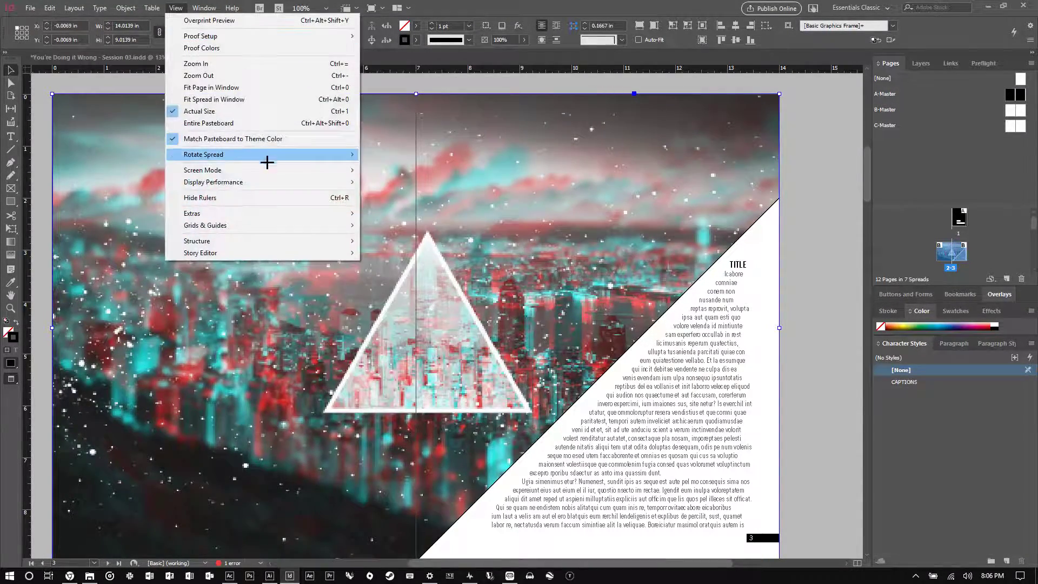
mouse_move(269, 182)
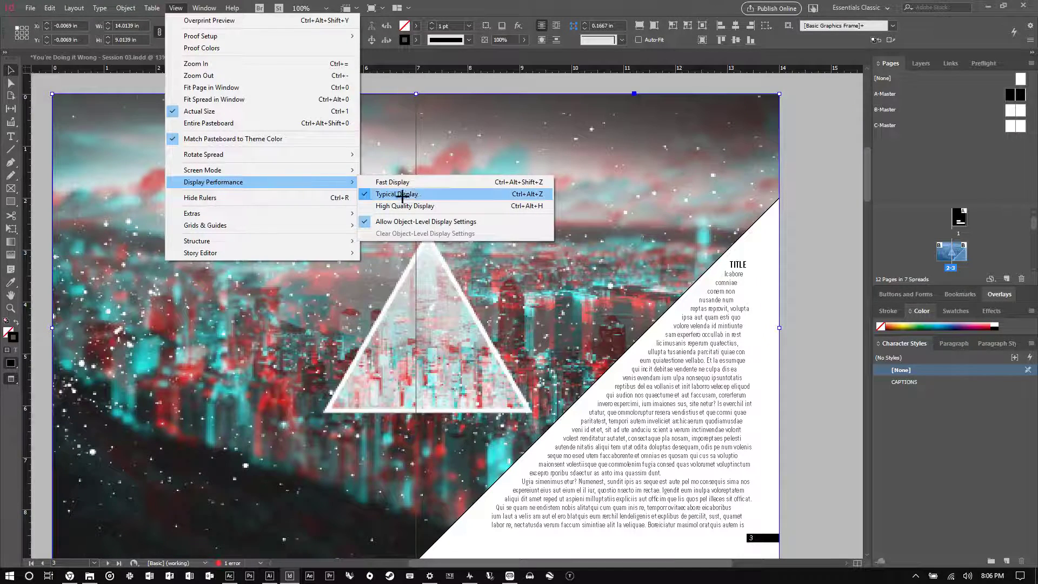
click(419, 183)
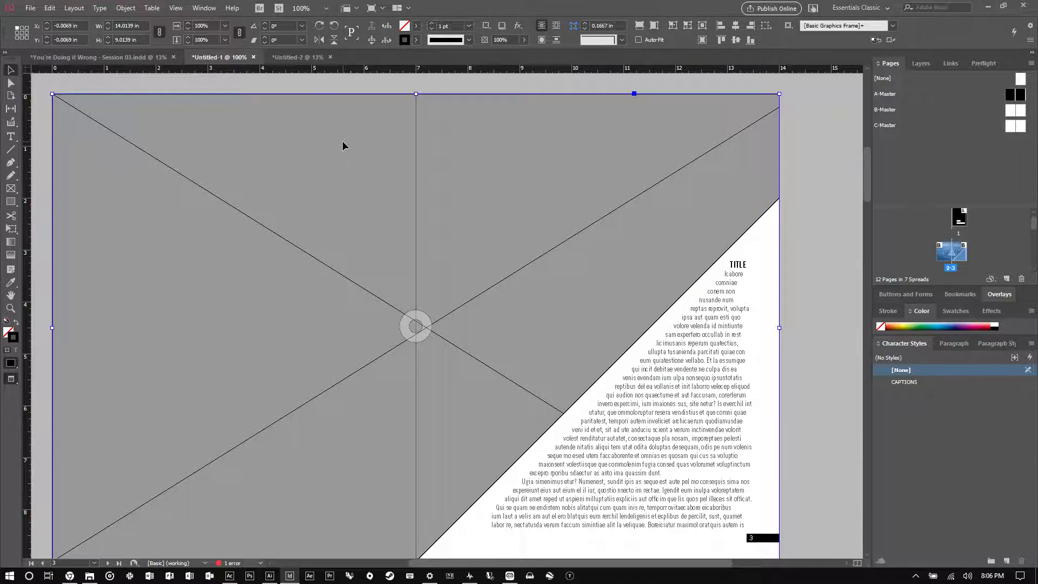
Set the document's display performance back to Typical Display
click(168, 8)
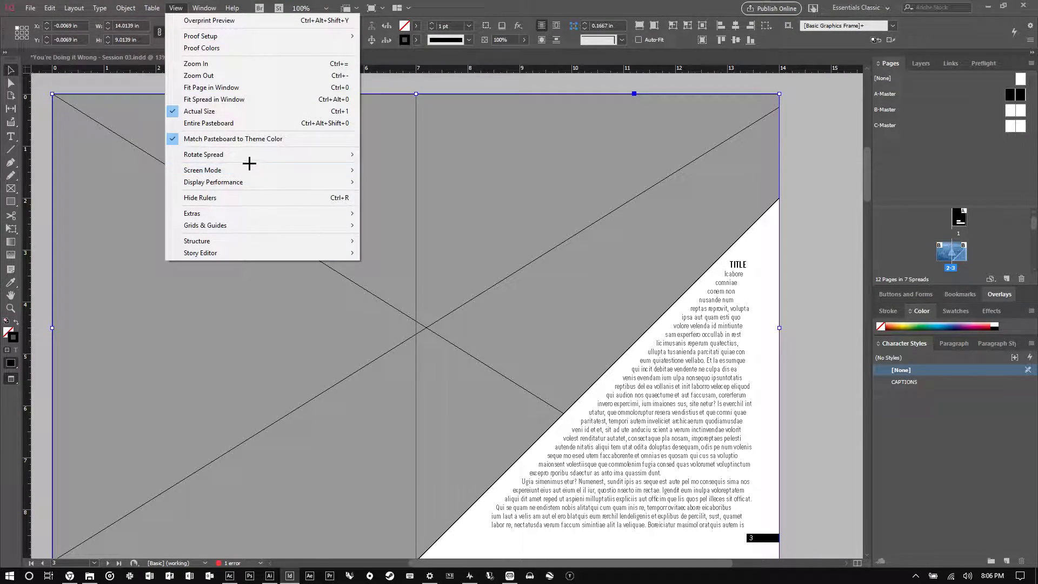
mouse_move(283, 180)
click(472, 194)
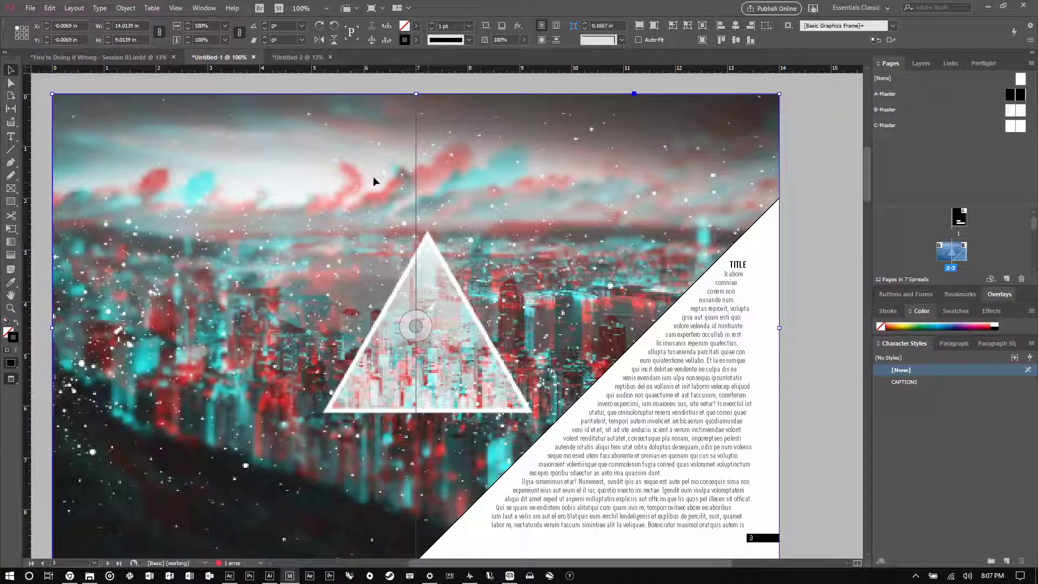
Set the document's display performance to High Quality Display and deselect the image frame
click(175, 7)
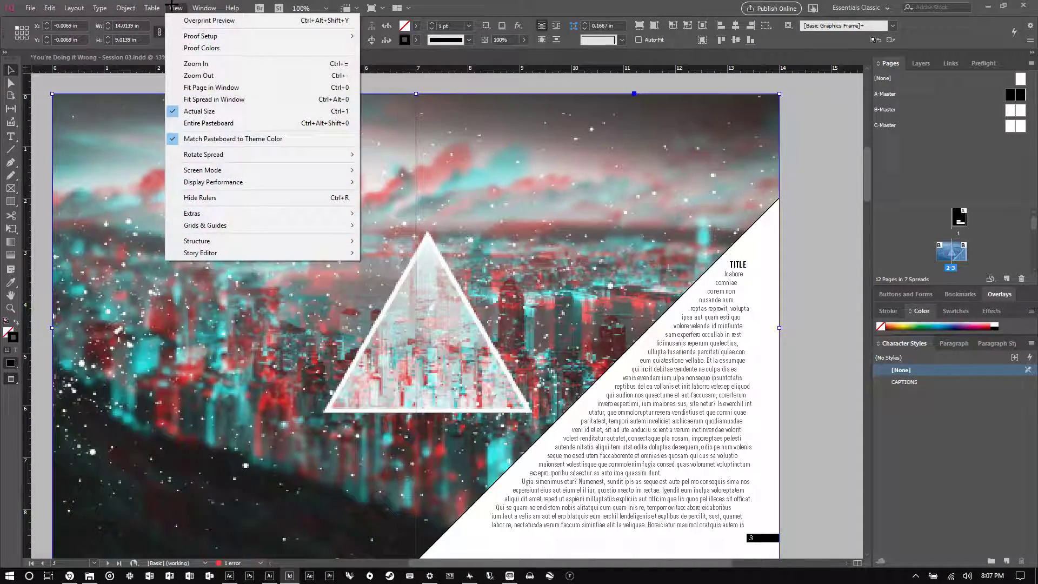
mouse_move(314, 187)
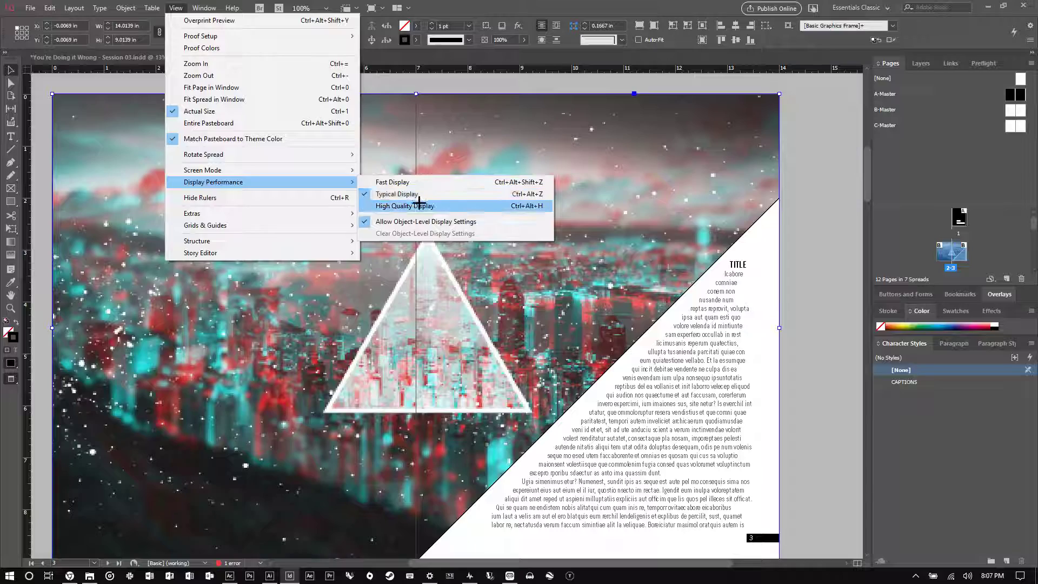
click(414, 205)
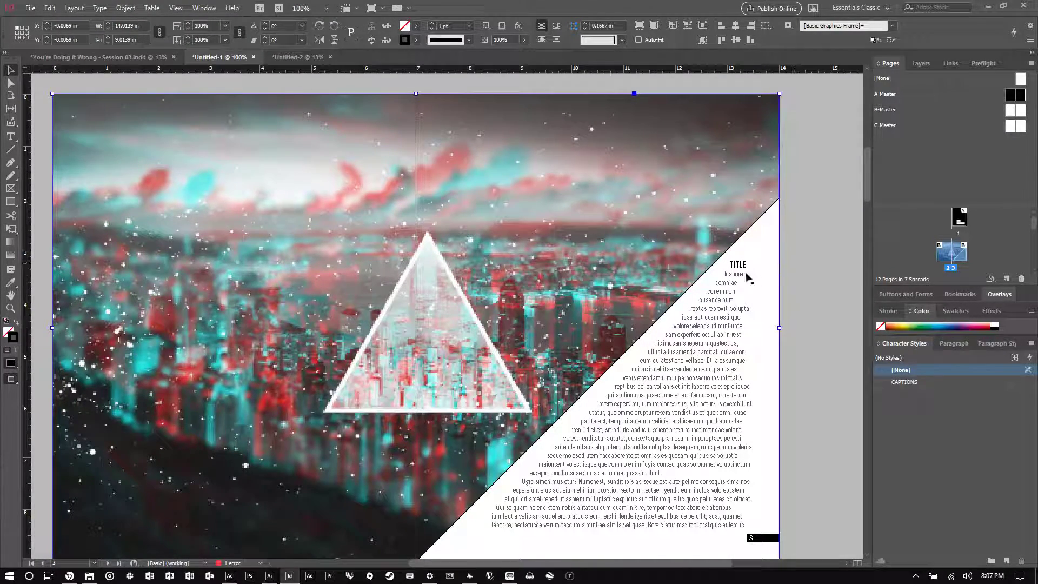
click(798, 230)
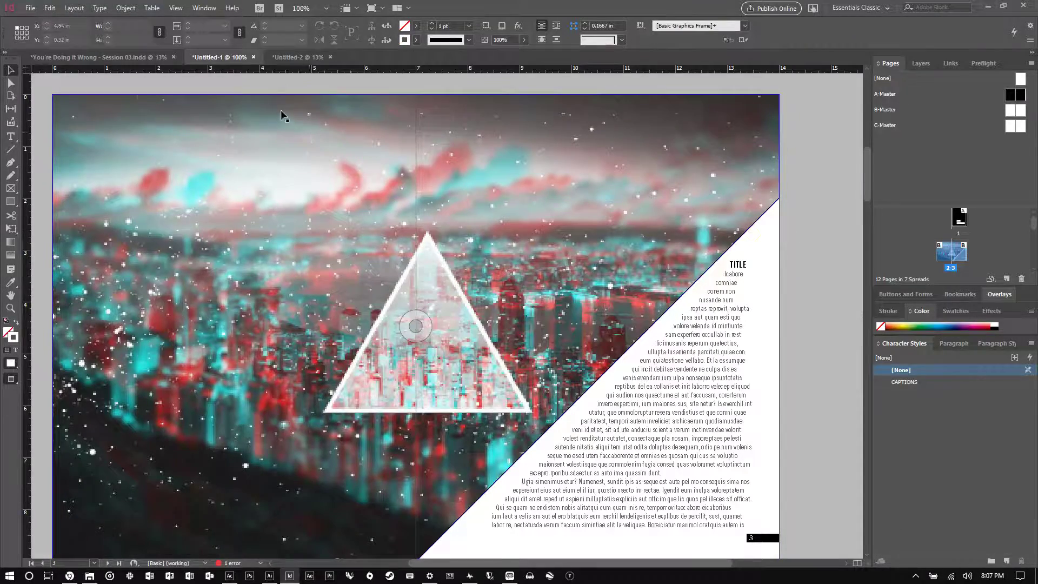
Examine the image's rendering around the triangle at 200% and the whole spread in Presentation mode
click(204, 8)
mouse_move(175, 8)
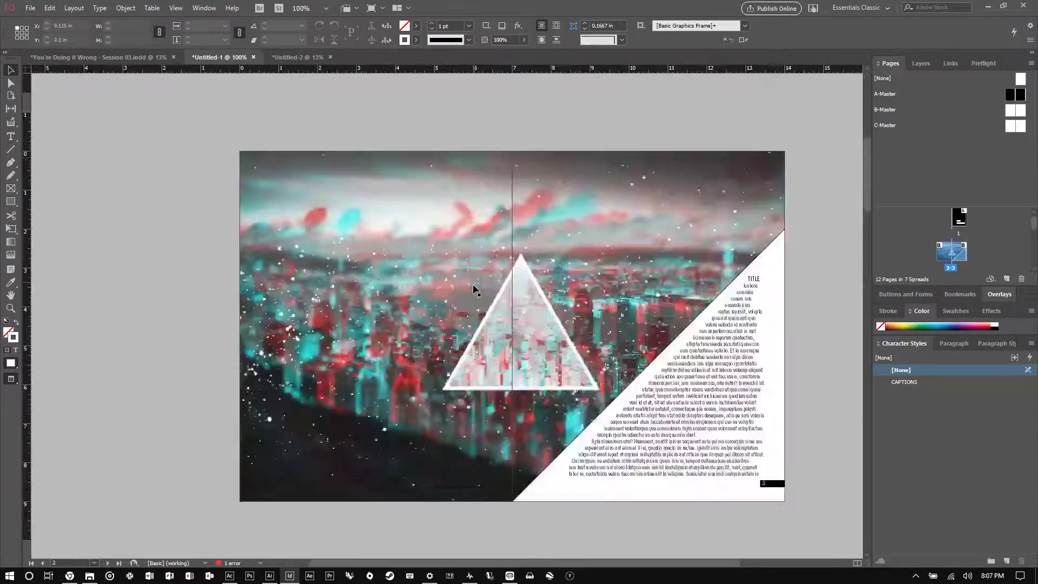
key(ctrl+equal)
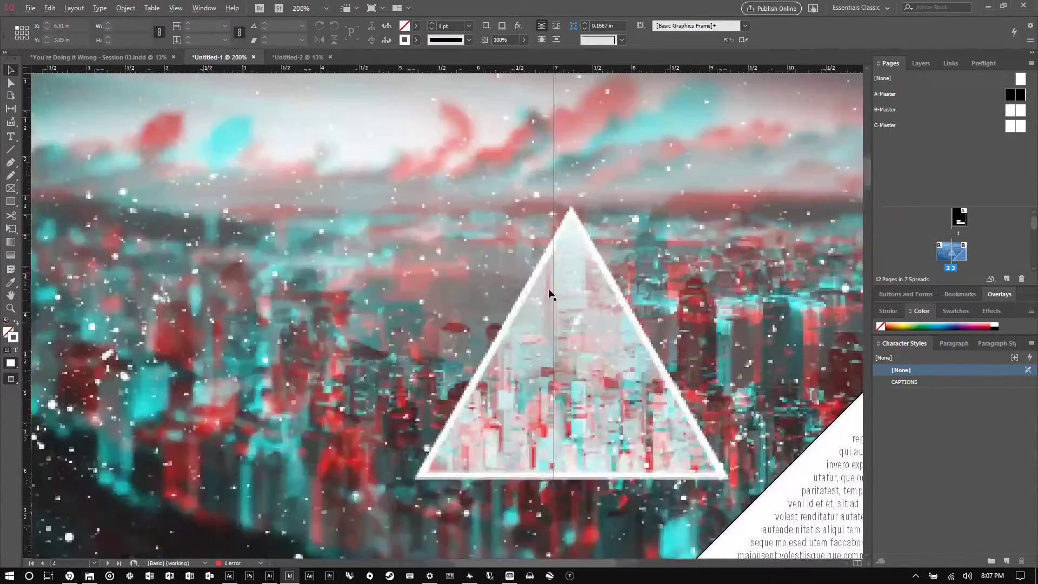
key(alt+w)
key(Escape)
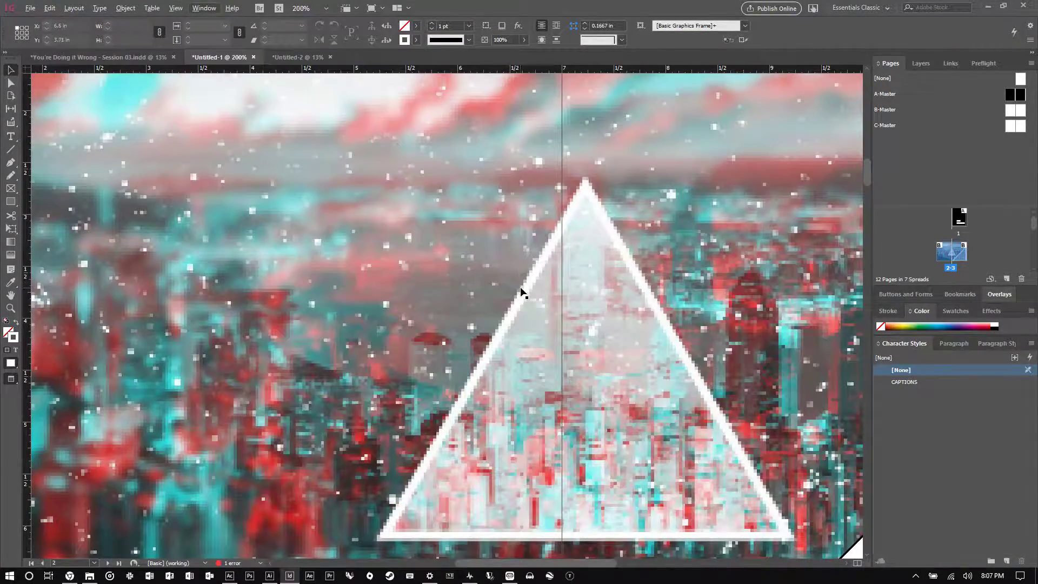
key(shift+w)
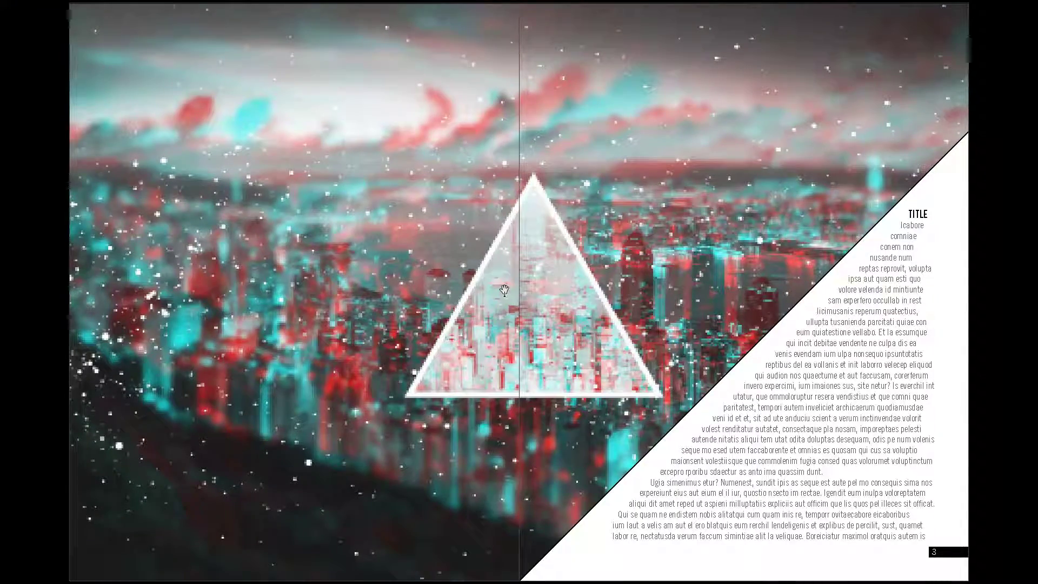
key(Escape)
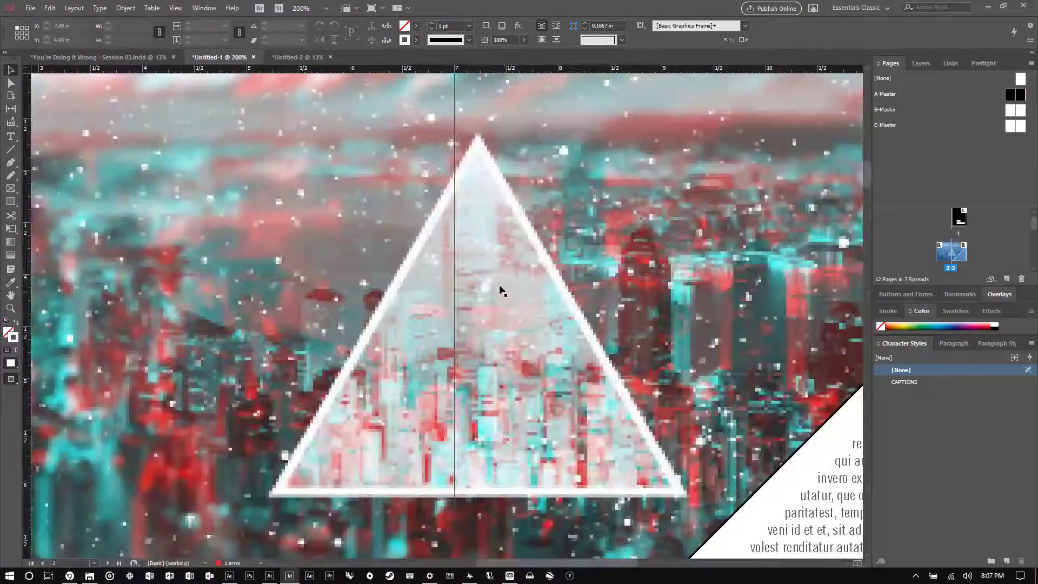
Set the object-level display performance of the spread's outer diagonal frame to High Quality Display
scroll(401, 202, up, 1)
click(377, 231)
scroll(384, 216, down, 3)
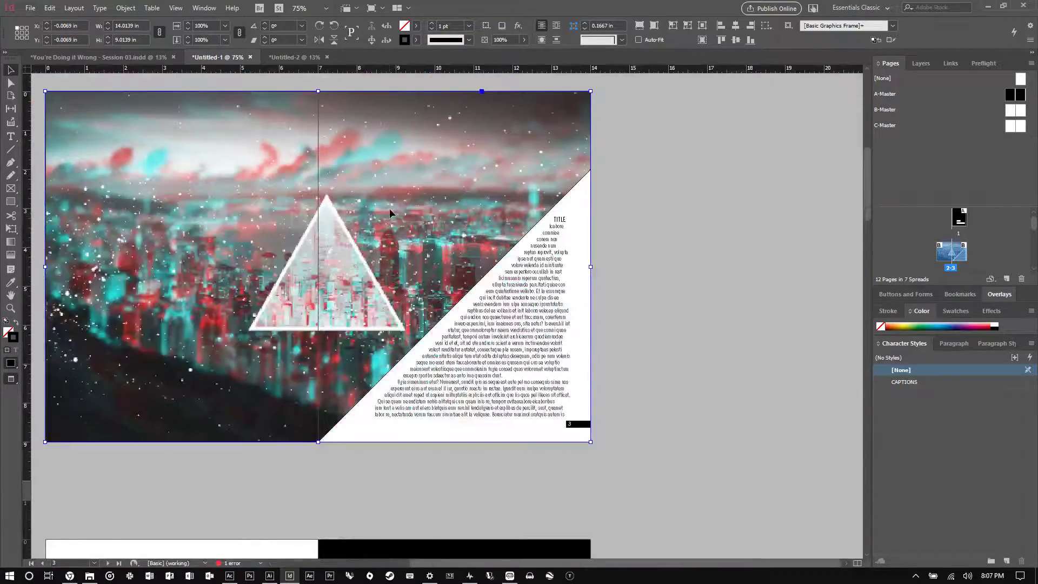
right_click(413, 185)
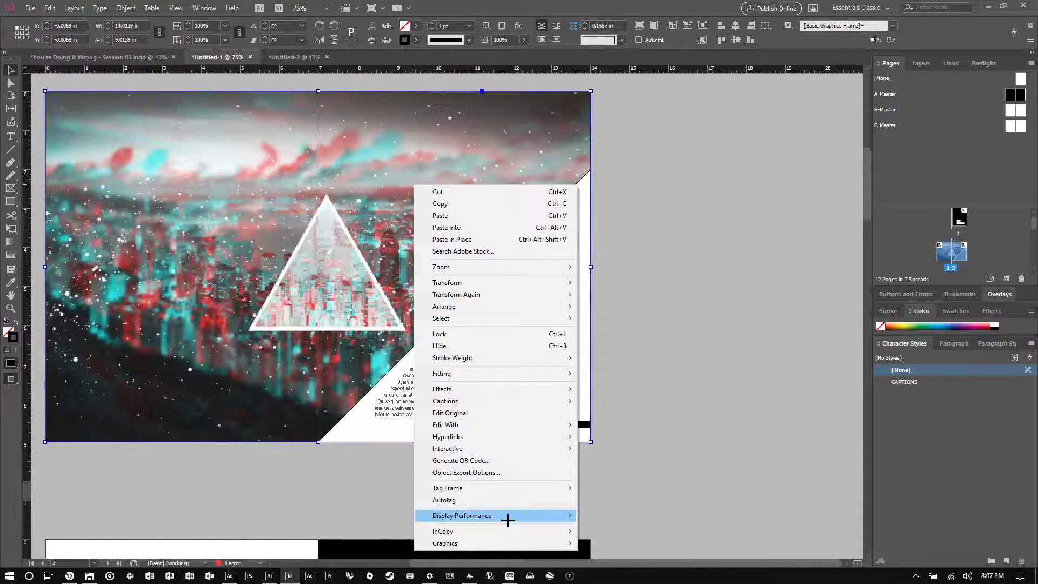
mouse_move(567, 515)
click(602, 538)
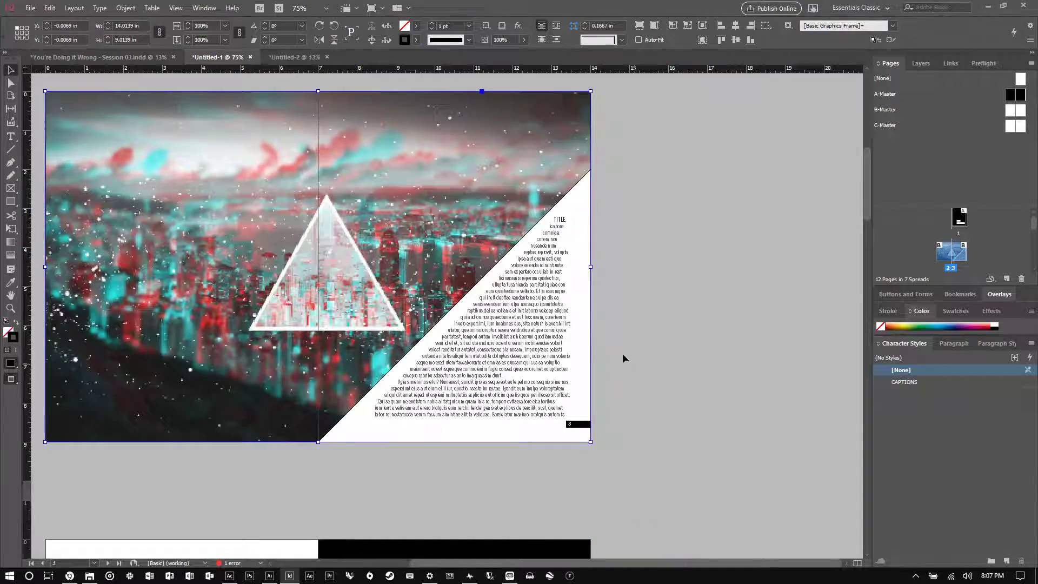
Select the 14.4 in wide image frame nested in the diagonal frame and set its display performance to High Quality Display
scroll(276, 276, up, 2)
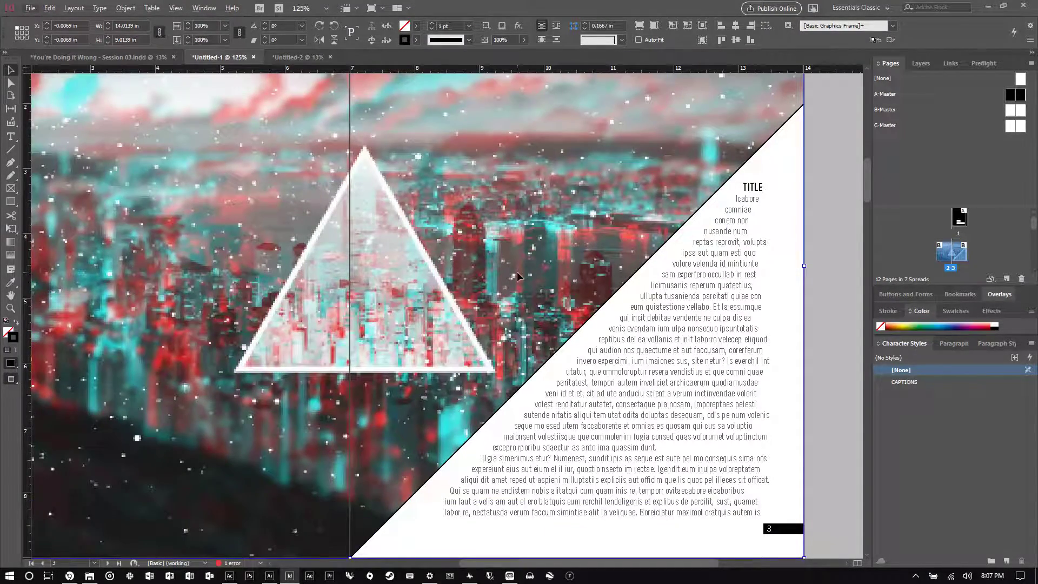
scroll(624, 279, down, 1)
click(489, 197)
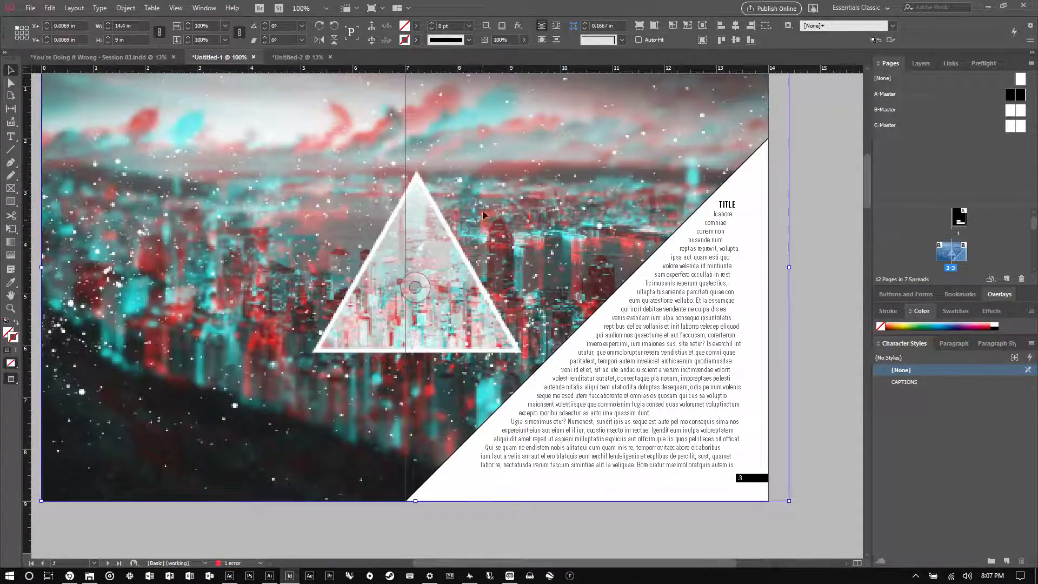
right_click(485, 203)
mouse_move(591, 507)
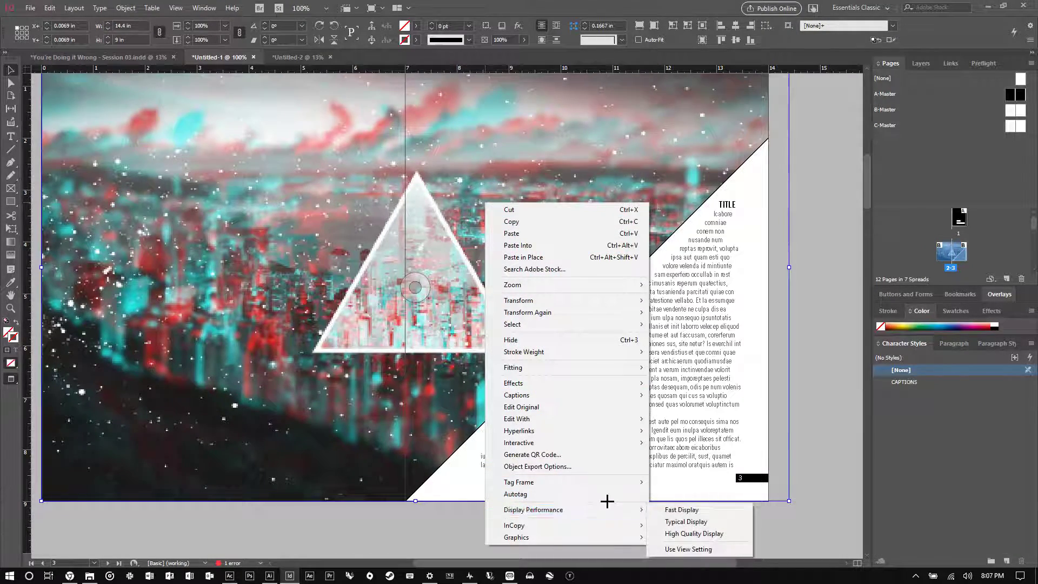
click(669, 534)
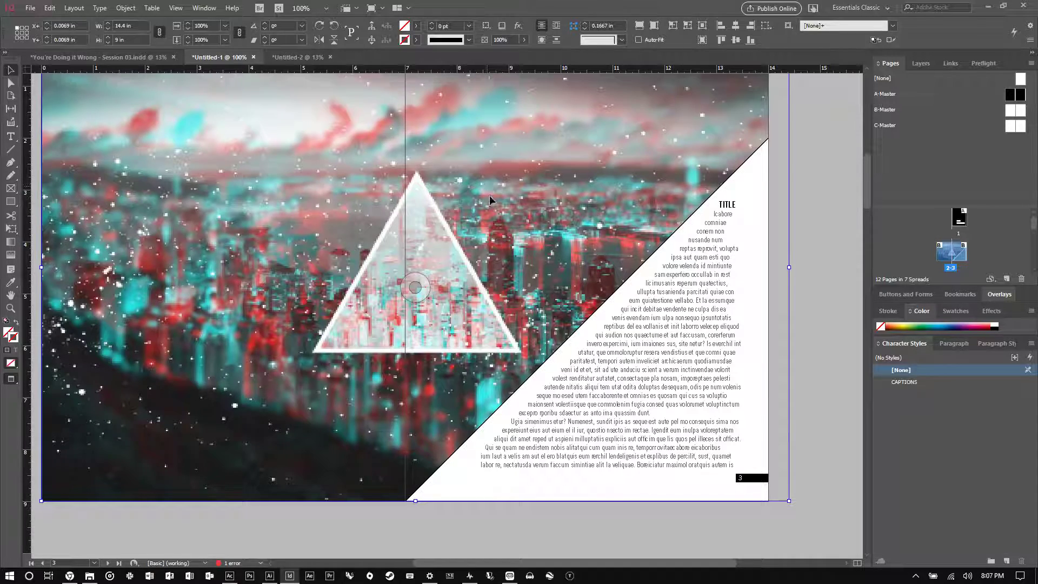
Reapply High Quality Display to the nested image frame after reviewing the full spread
scroll(489, 203, down, 1)
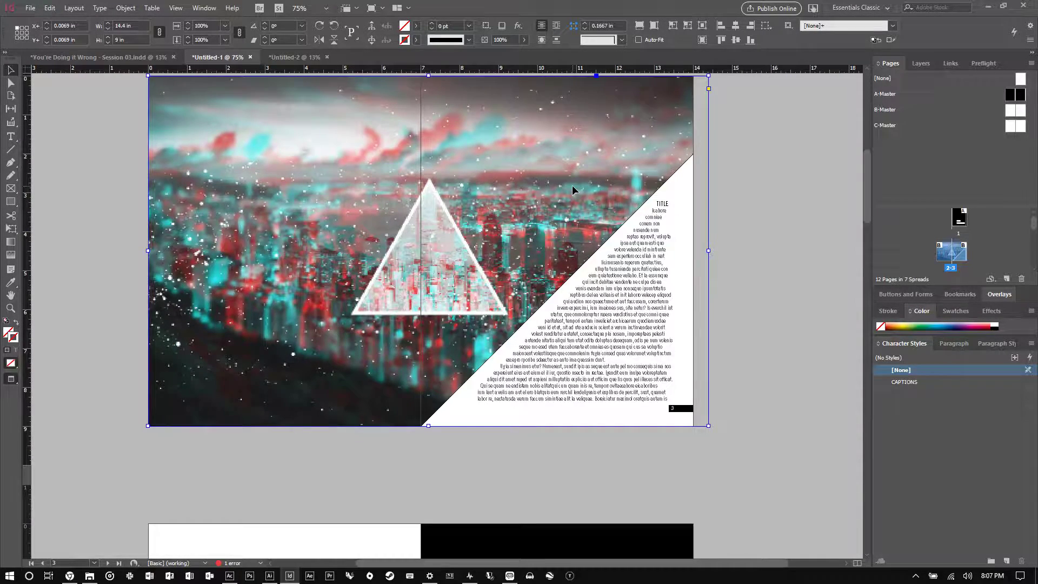
scroll(670, 184, up, 2)
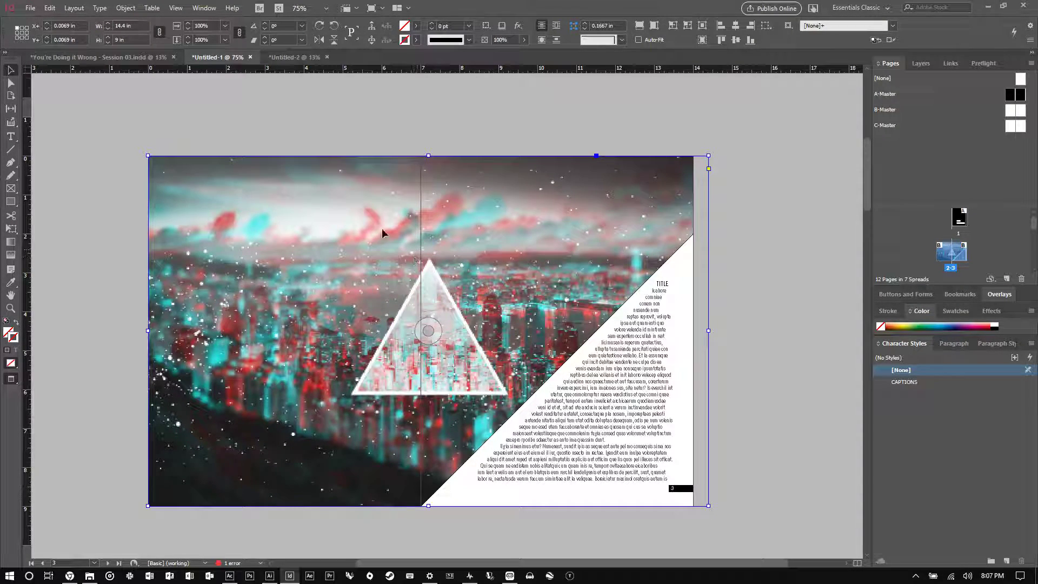
right_click(368, 244)
mouse_move(466, 534)
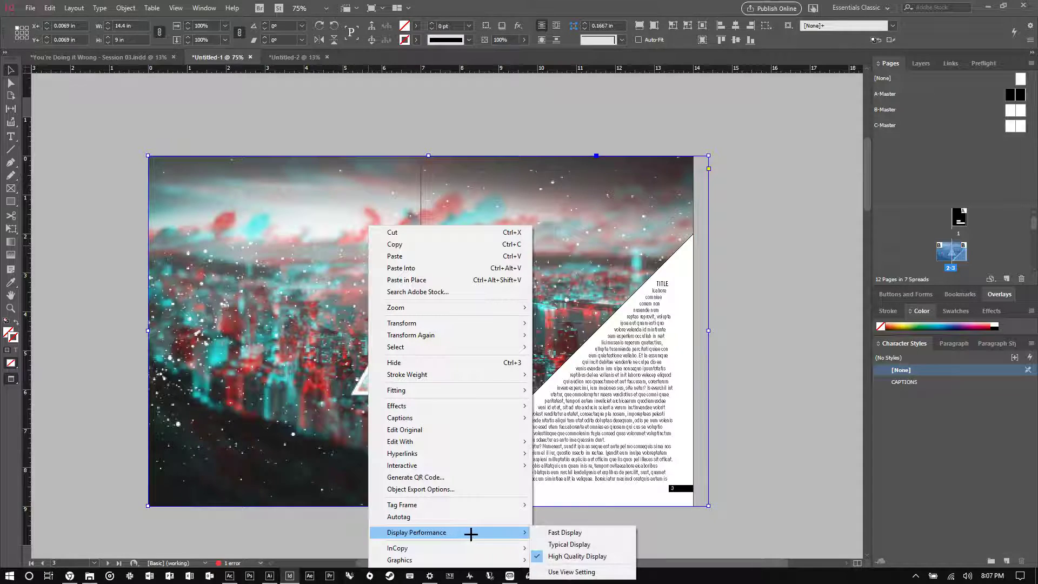
click(556, 557)
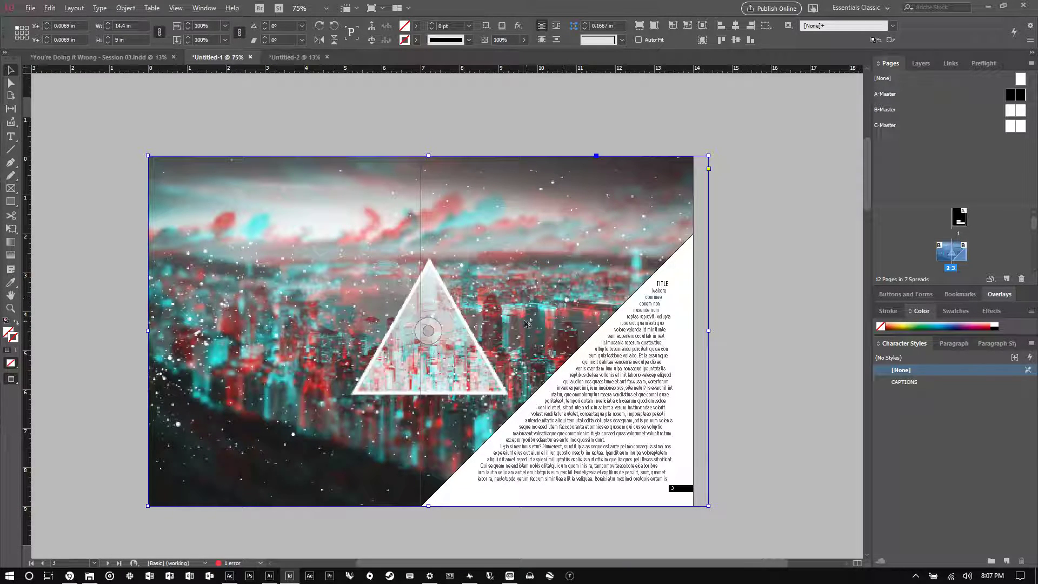
double_click(518, 229)
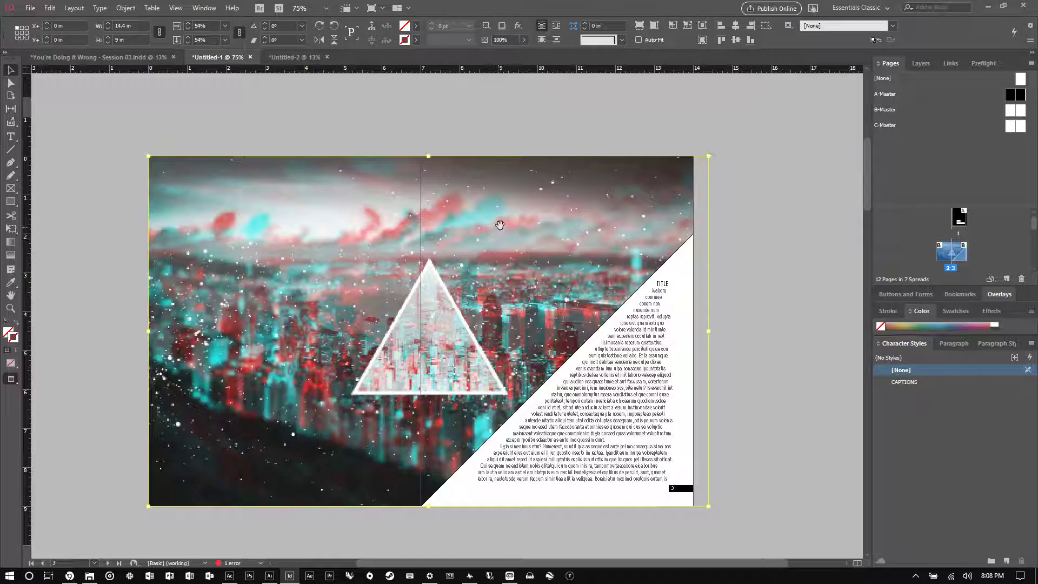
click(10, 70)
click(83, 147)
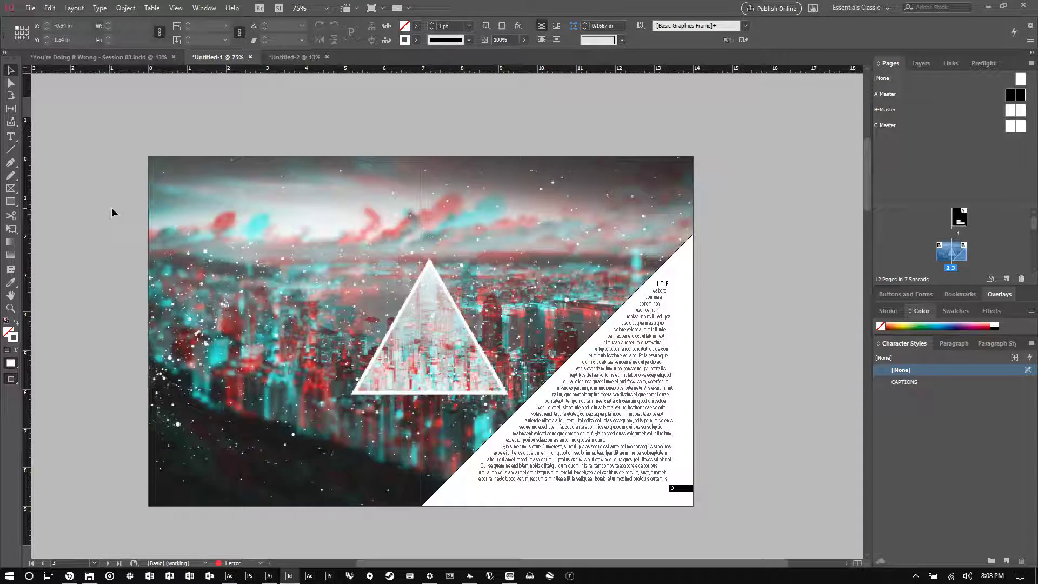
Select the outer diagonal frame, reapply High Quality Display to the document view, and inspect the image up close
click(282, 226)
click(204, 7)
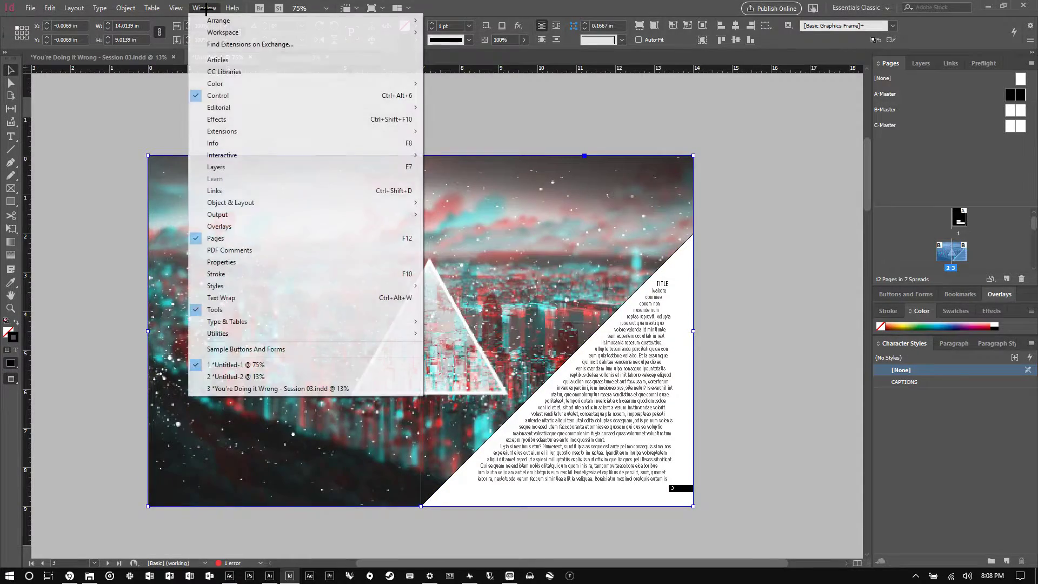
mouse_move(175, 7)
mouse_move(188, 182)
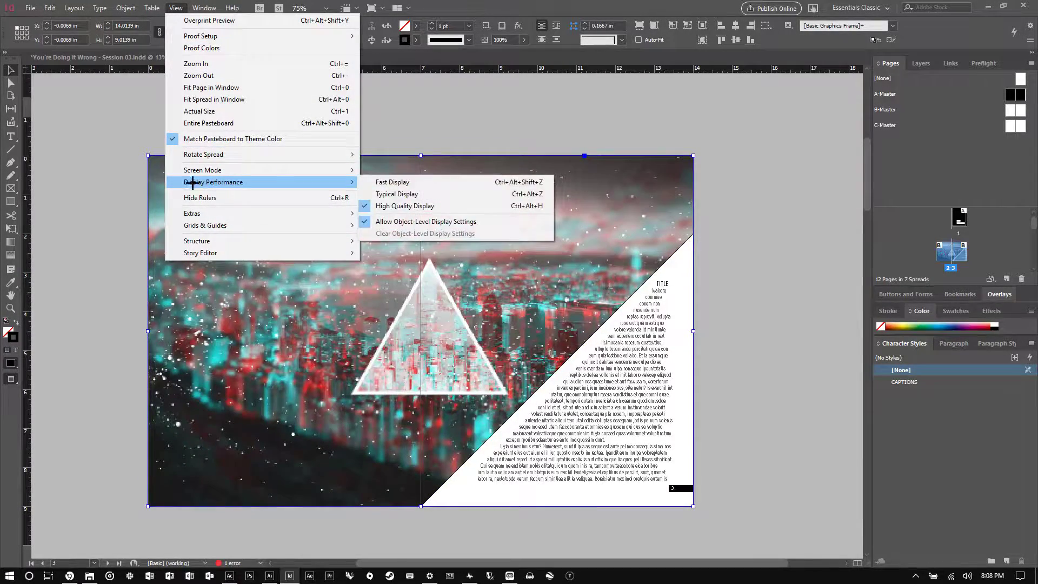
click(398, 203)
scroll(418, 421, up, 2)
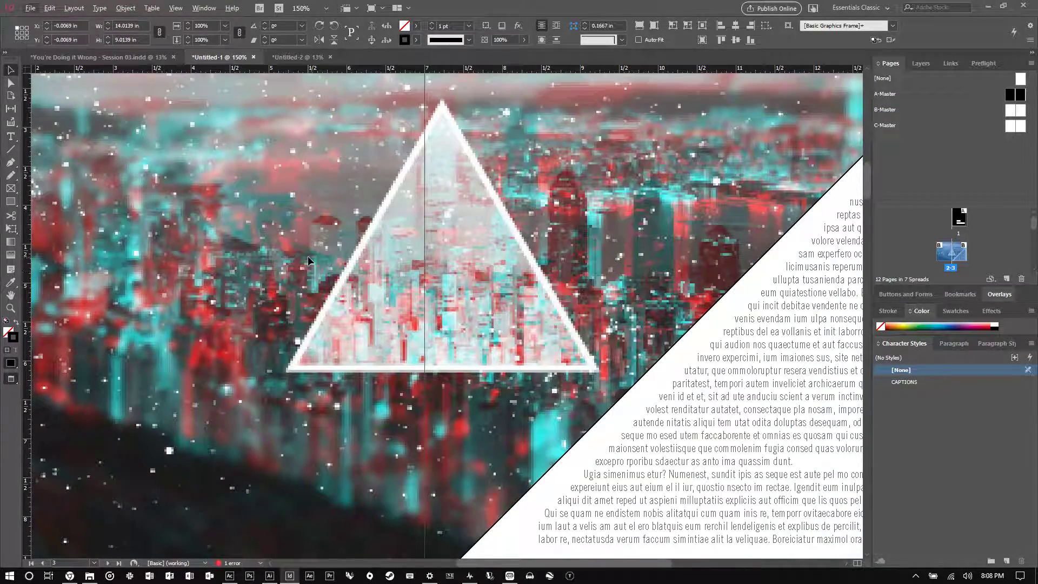
Reapply High Quality Display to the outer diagonal frame, review the full spread, and deselect the frame
right_click(276, 267)
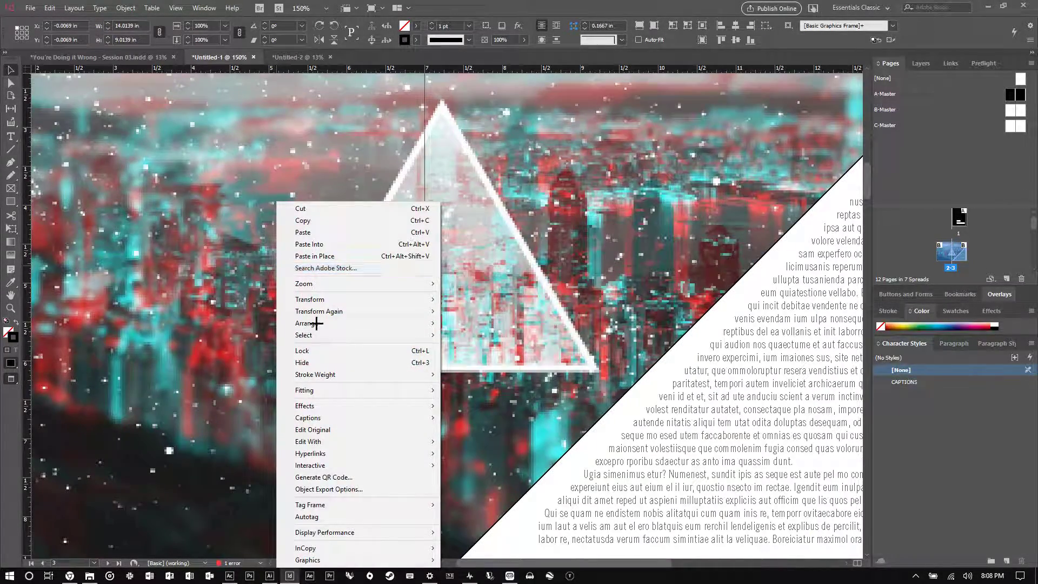
mouse_move(417, 534)
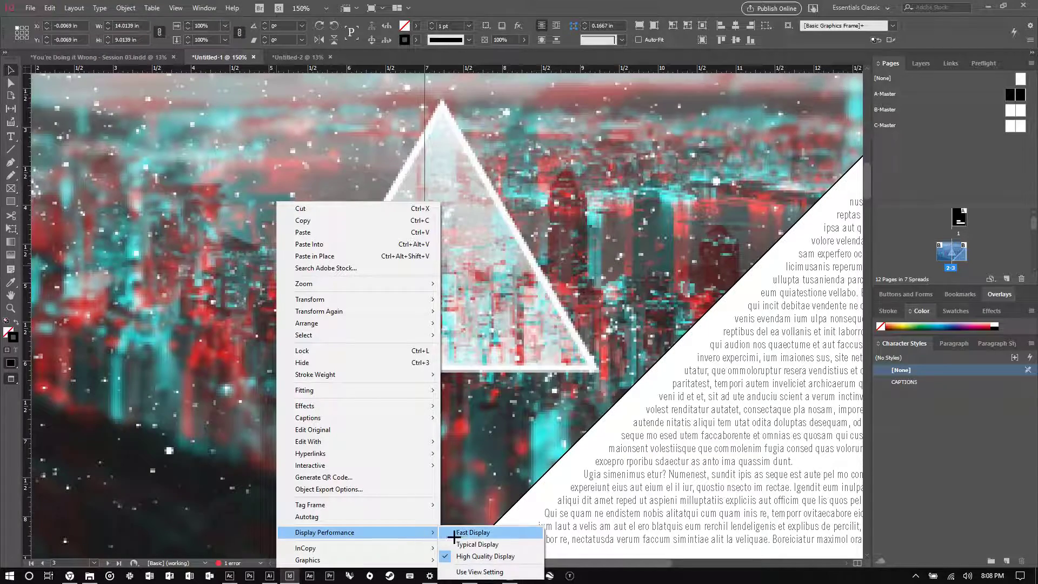
click(475, 555)
scroll(554, 324, down, 2)
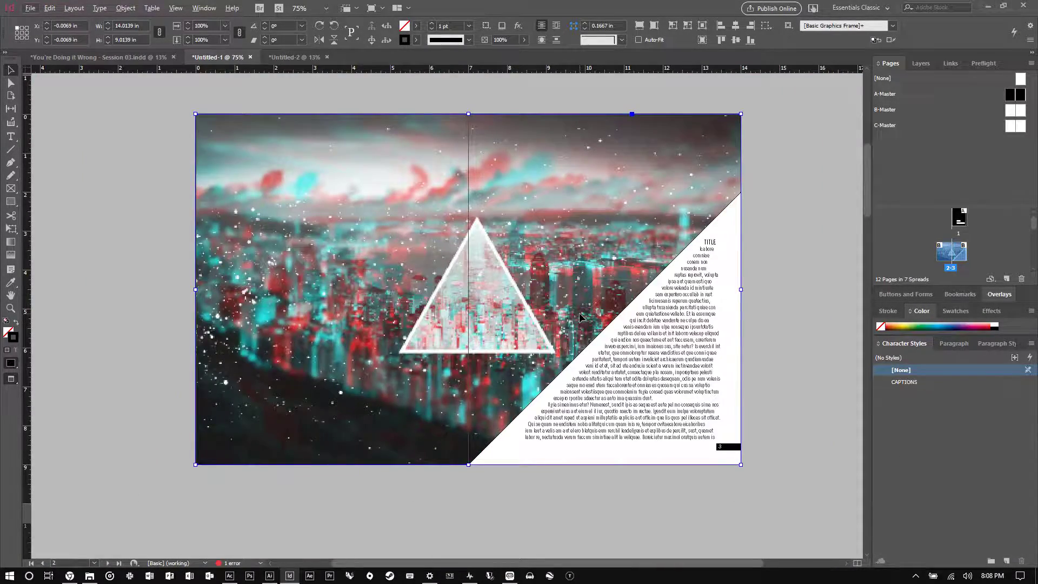
click(800, 243)
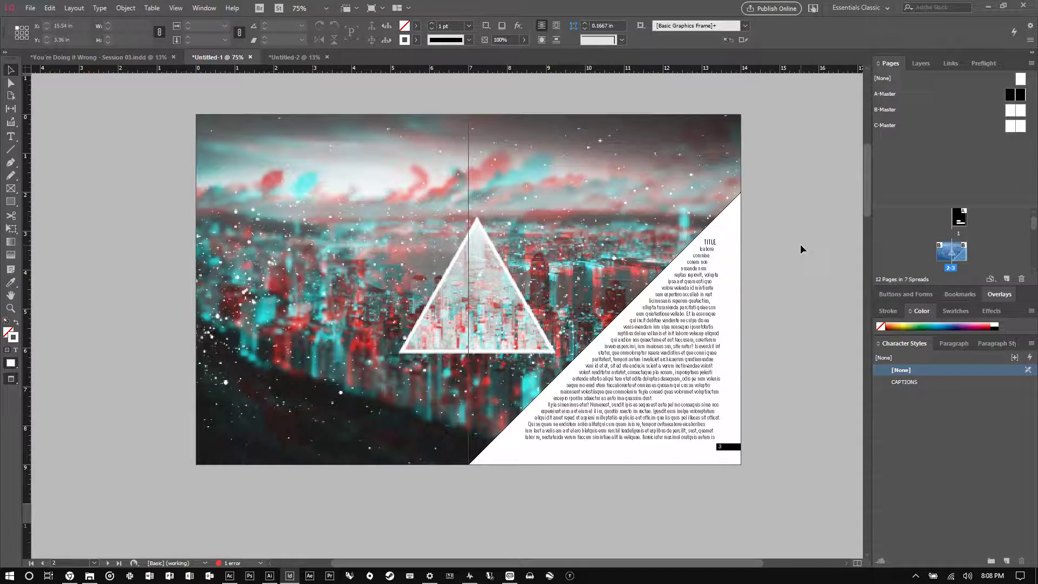
Set the document view's display performance to Typical Display and select the outer diagonal frame again
click(182, 8)
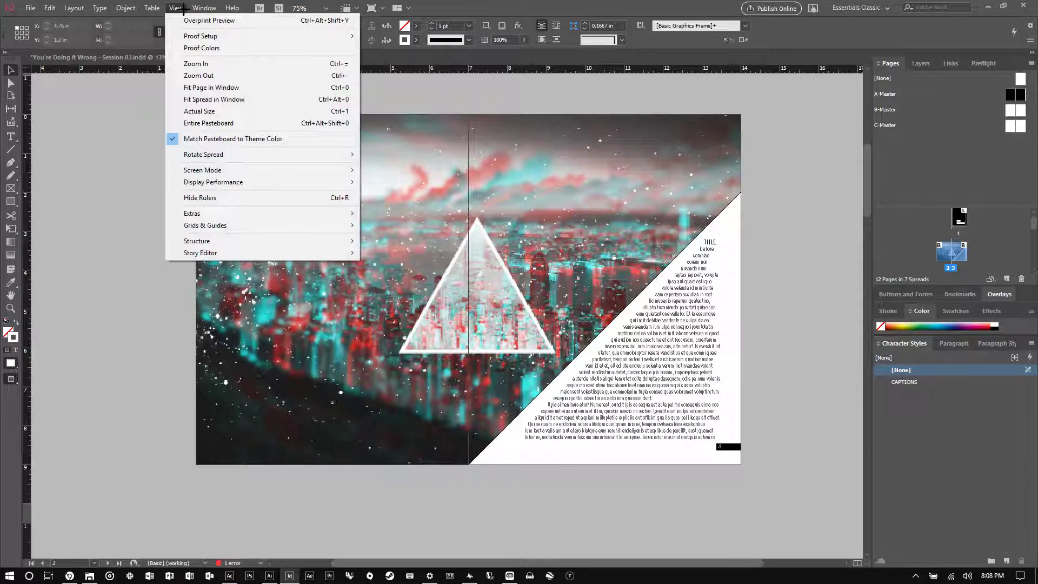
mouse_move(284, 182)
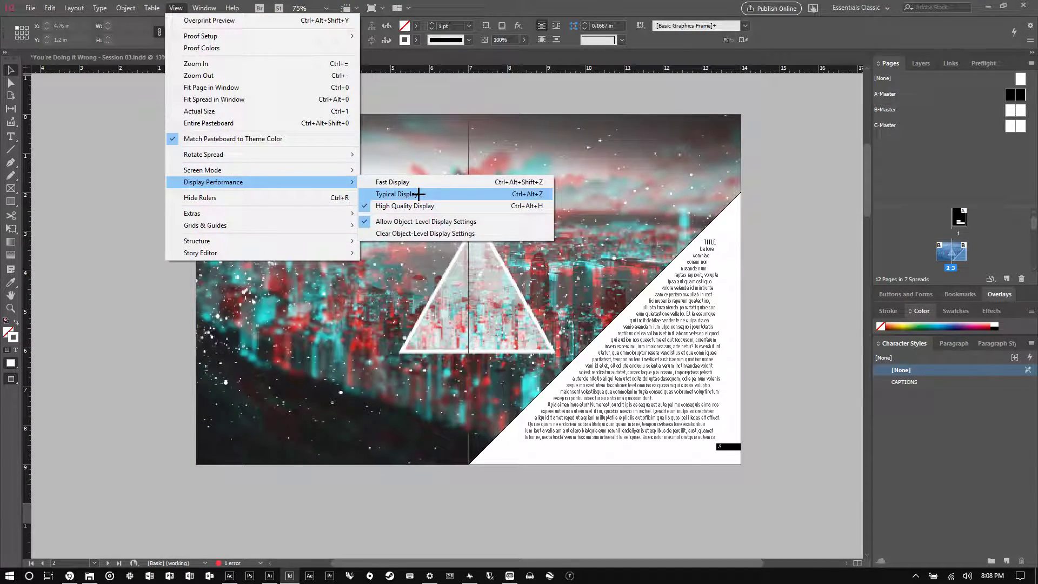
click(419, 193)
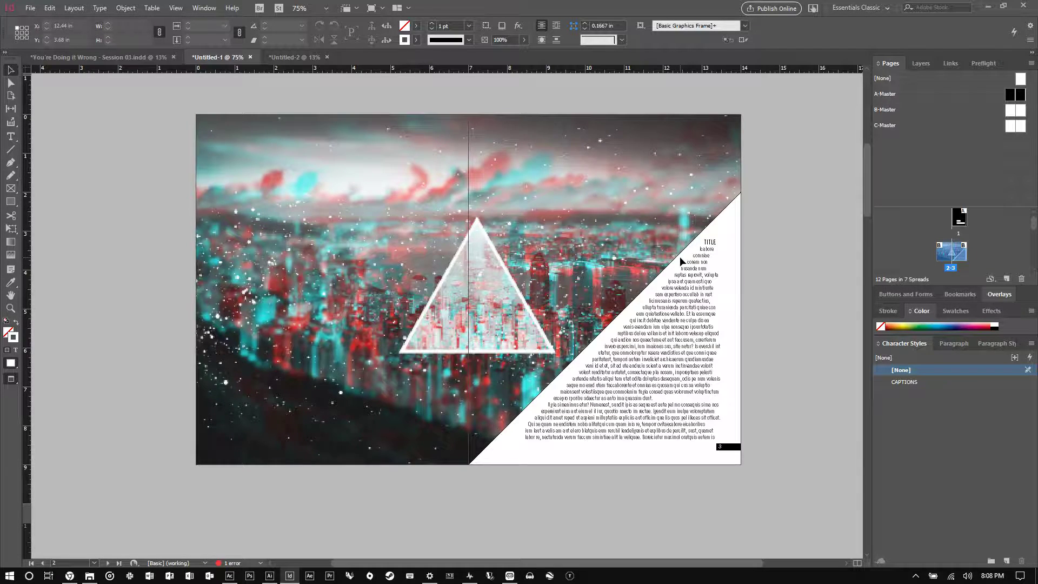
click(382, 194)
scroll(375, 233, up, 2)
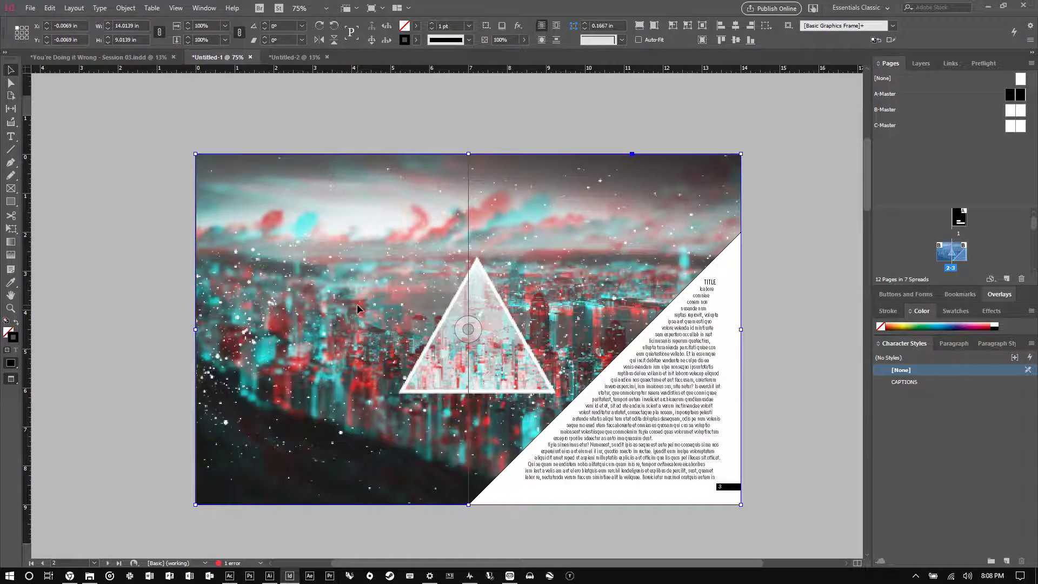
Turn on Overprint Preview and inspect the spread's image up close
click(196, 7)
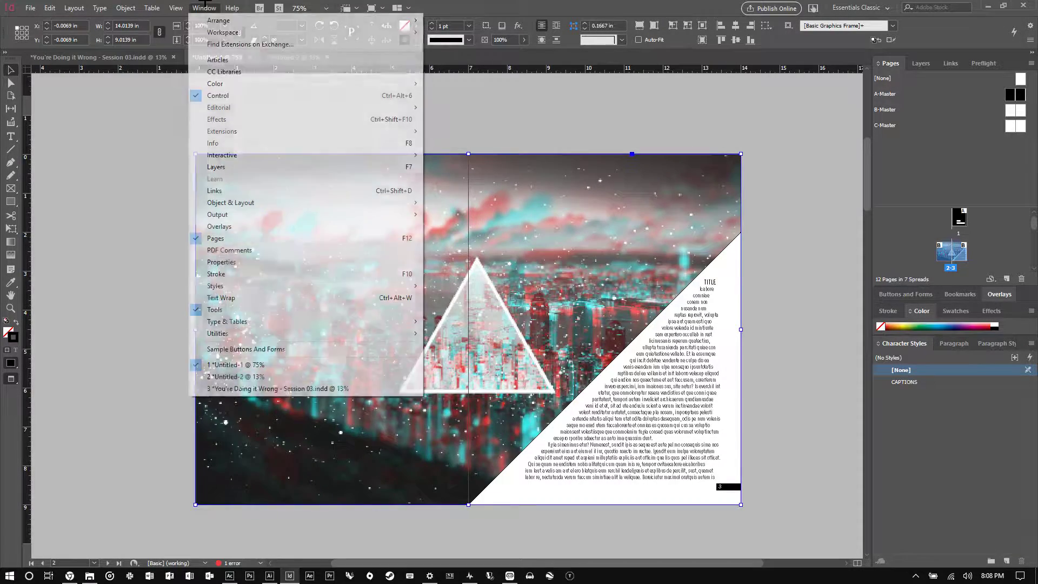
click(216, 20)
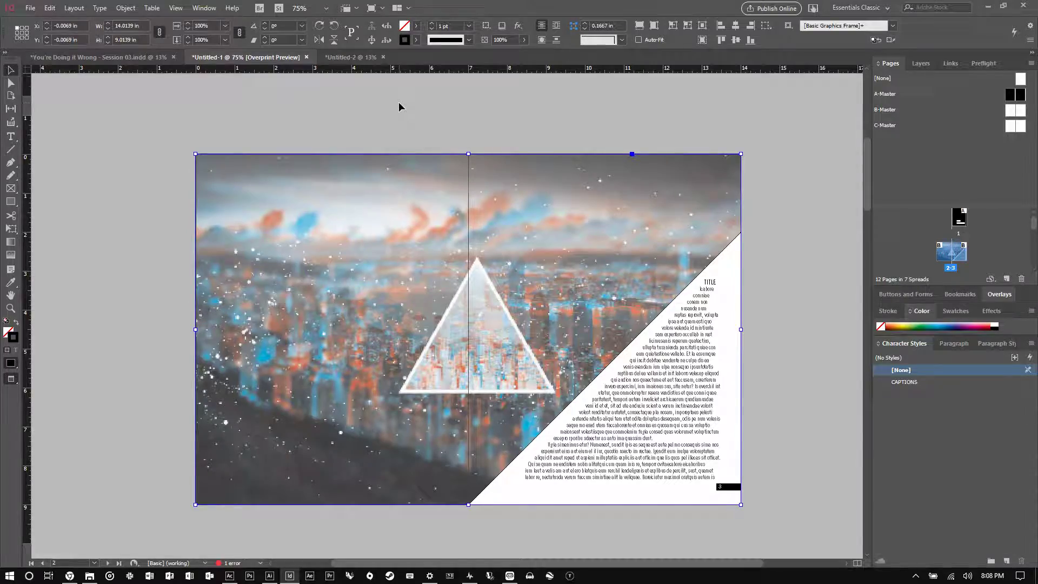
scroll(477, 267, up, 3)
scroll(440, 236, down, 2)
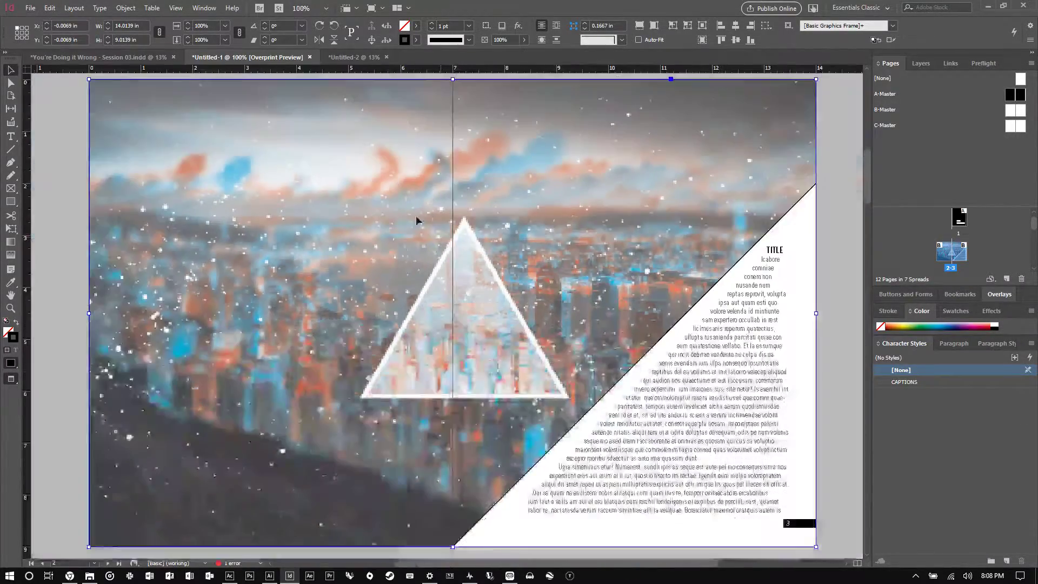
Turn off Overprint Preview for the document
click(129, 7)
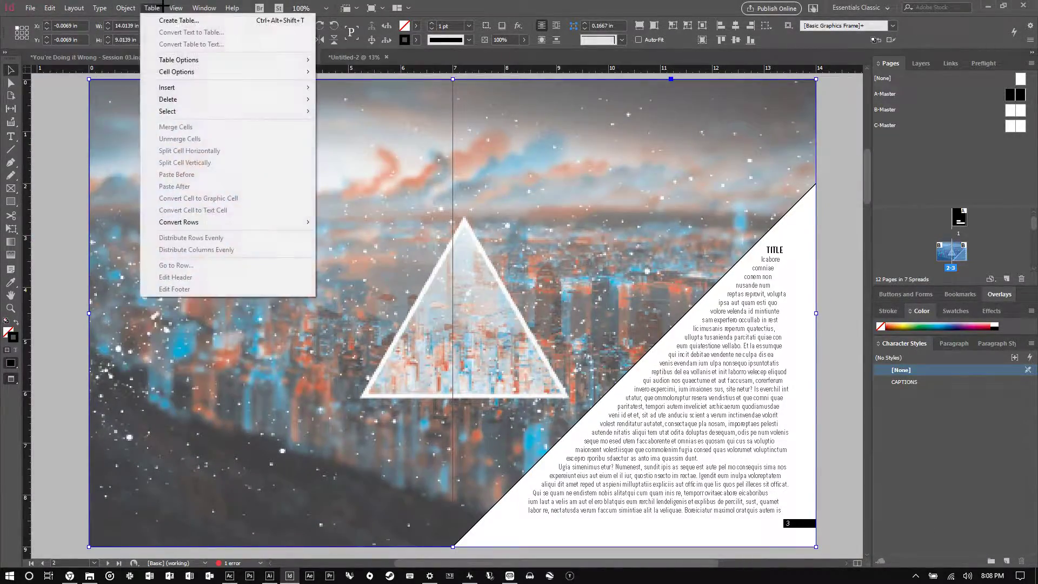
mouse_move(176, 8)
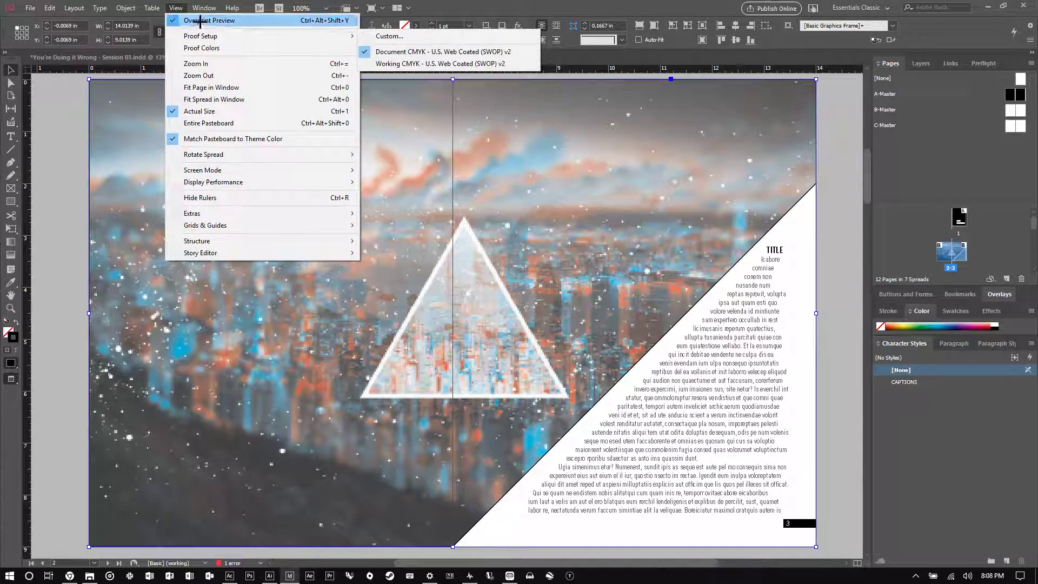
click(199, 20)
Open the program preferences and look through the Interface, UI Scaling and Notes settings
click(50, 8)
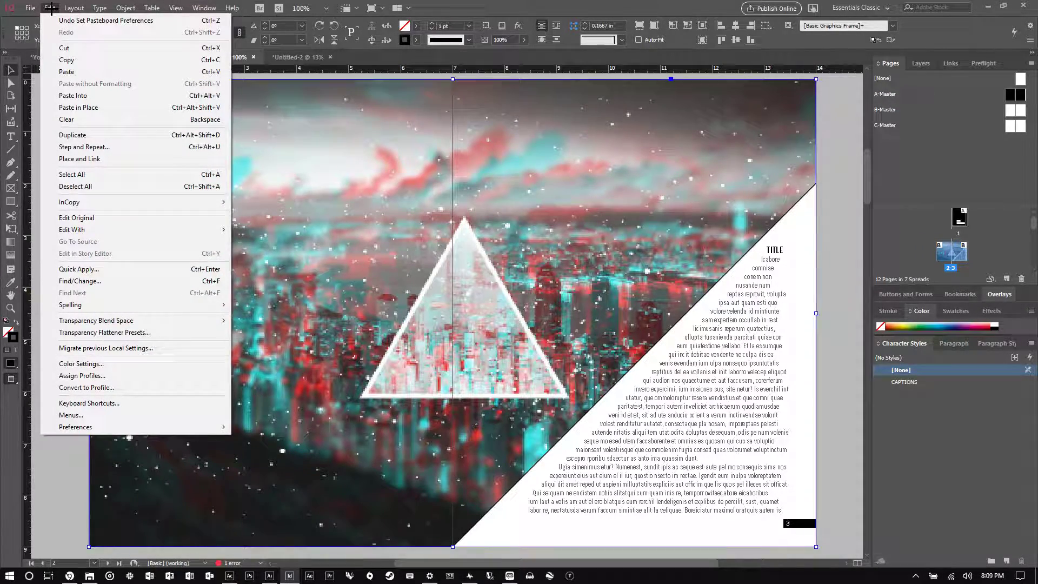
mouse_move(30, 8)
mouse_move(83, 427)
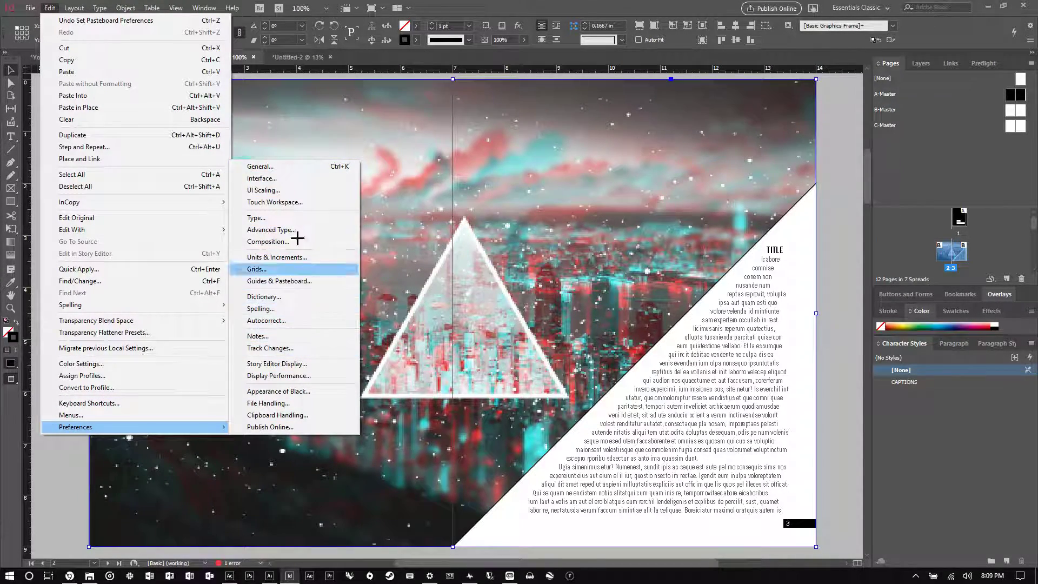
click(281, 167)
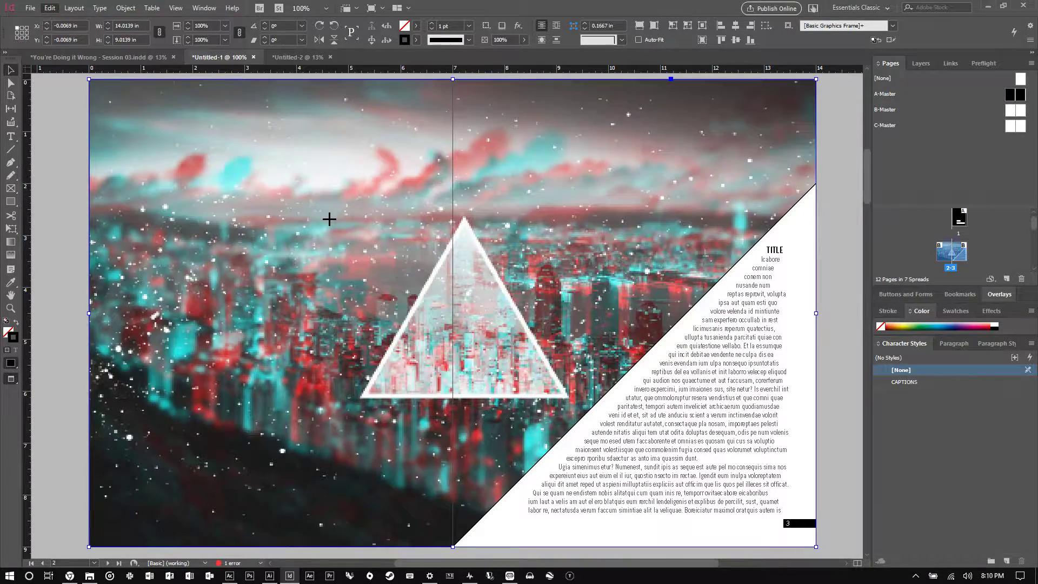
click(343, 136)
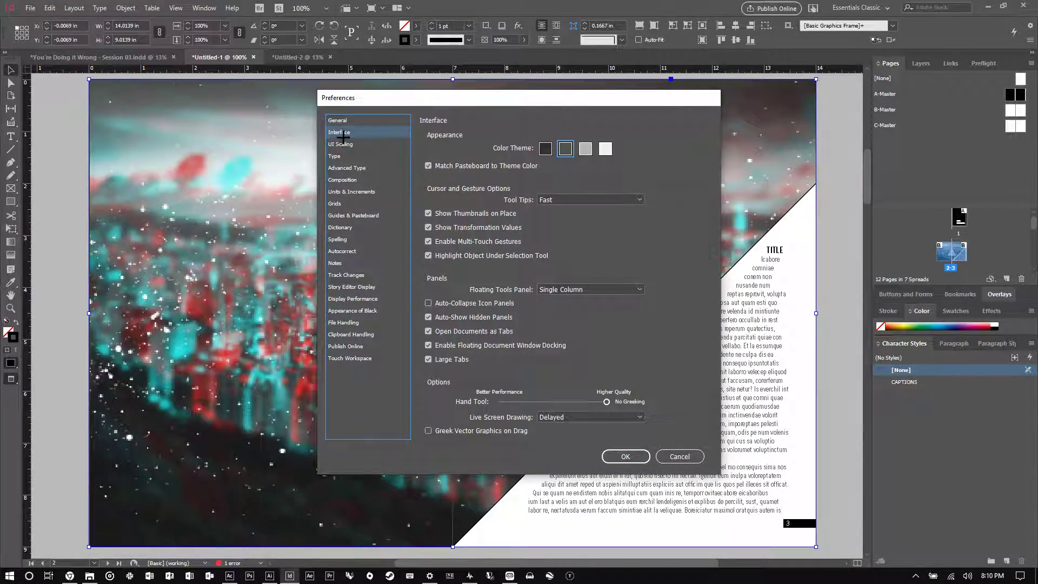
click(348, 149)
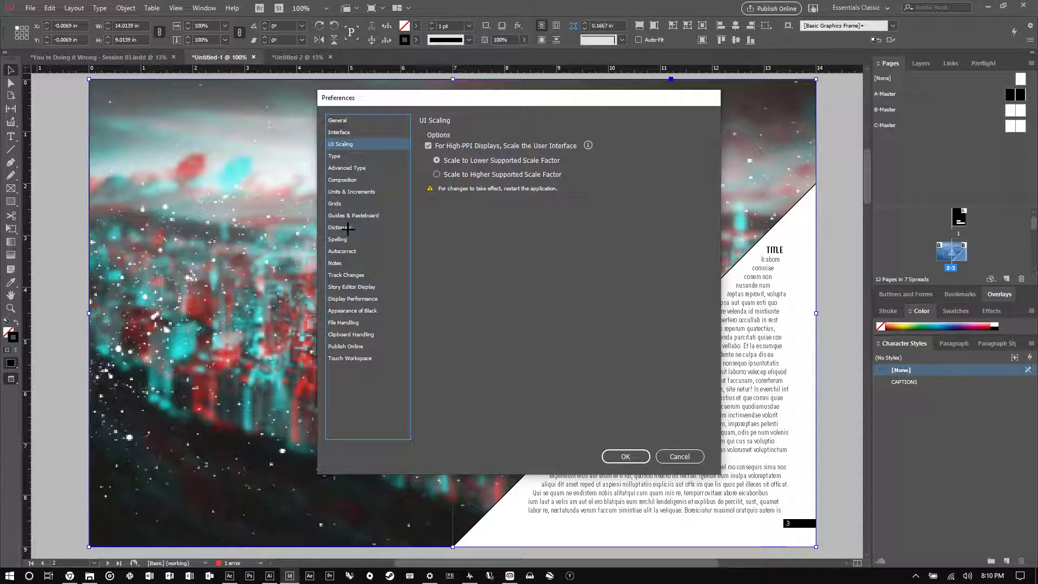
click(348, 263)
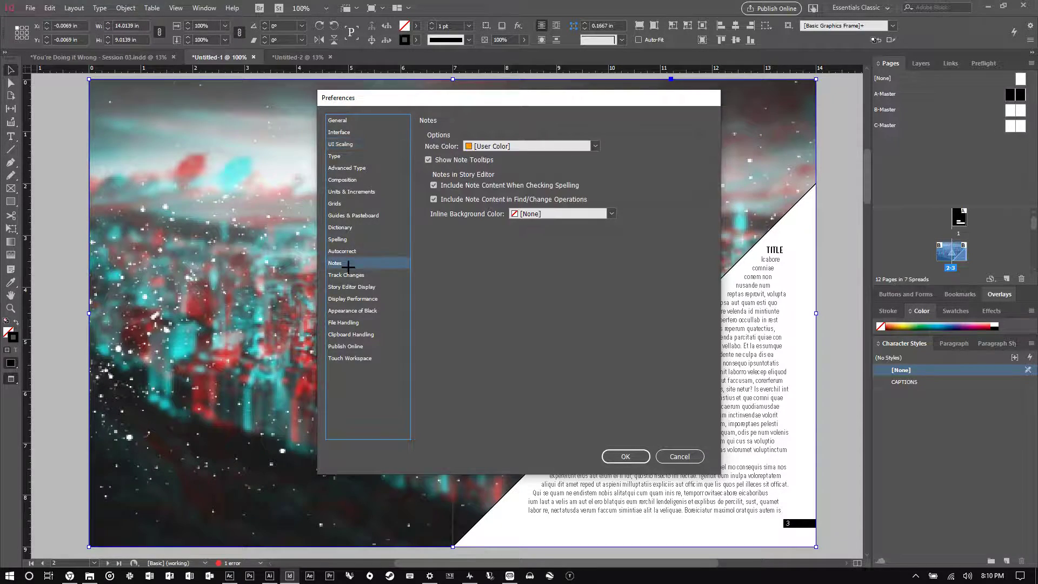
Examine the remaining preference categories, including Track Changes, Guides & Pasteboard, Grids and Type, and close the preferences without changes
click(346, 322)
click(351, 287)
click(349, 274)
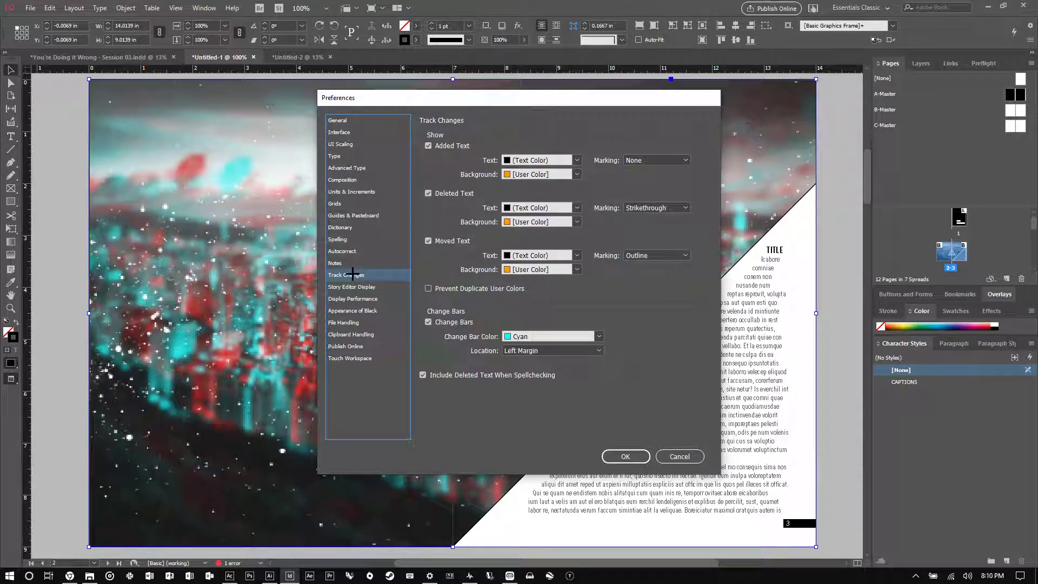
click(350, 263)
click(351, 251)
click(349, 239)
click(353, 215)
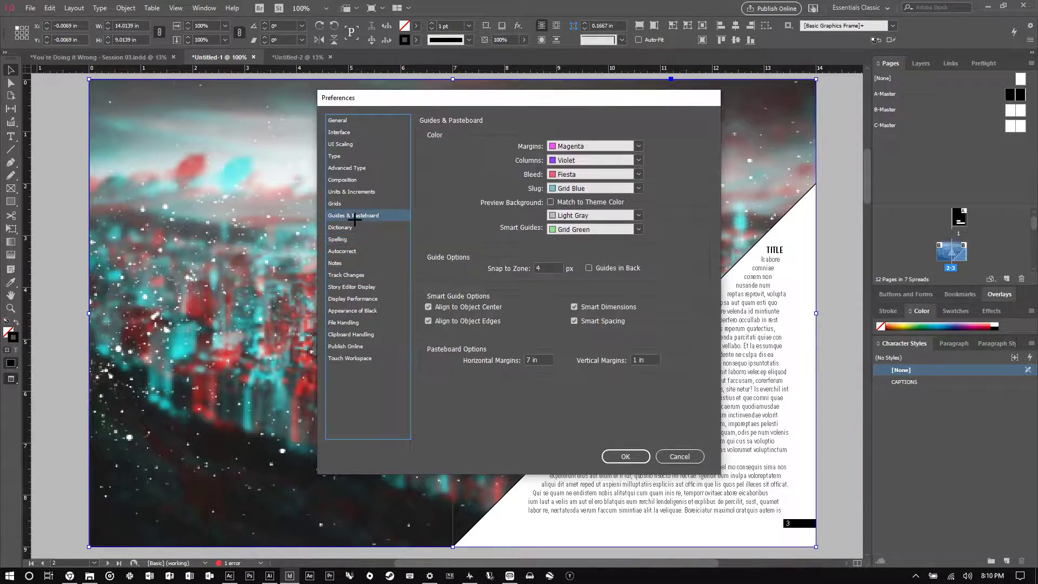
click(354, 204)
click(360, 157)
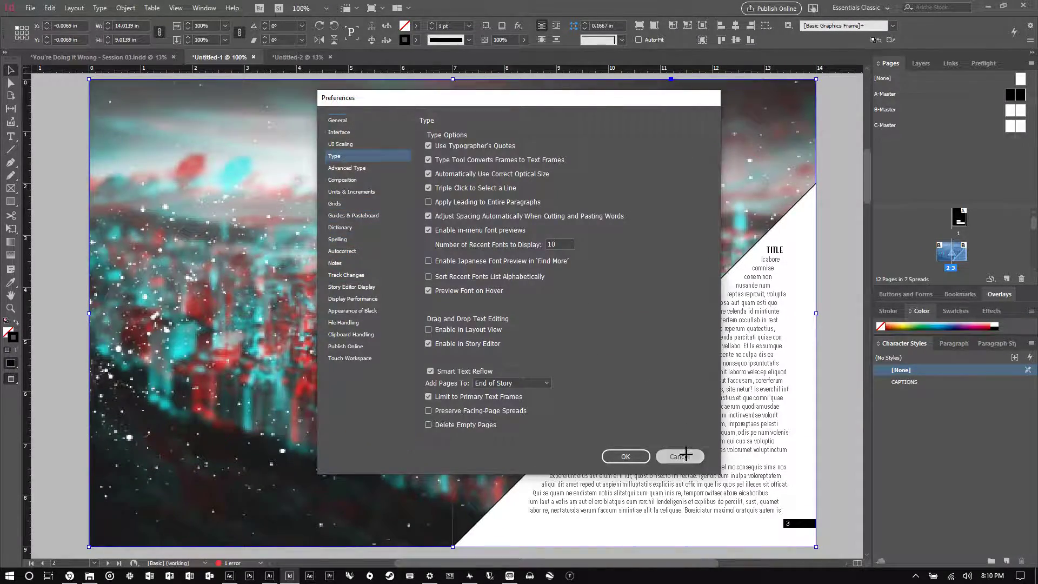
click(680, 456)
Start exporting the document in Adobe PDF (Print) format and bring up its PDF export settings
click(20, 4)
click(30, 8)
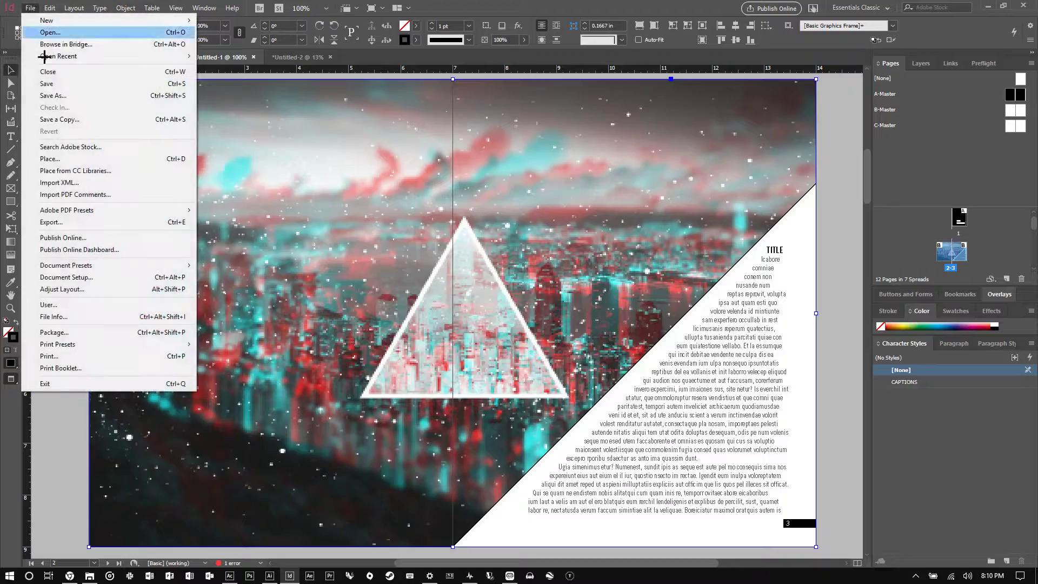
click(67, 223)
click(493, 395)
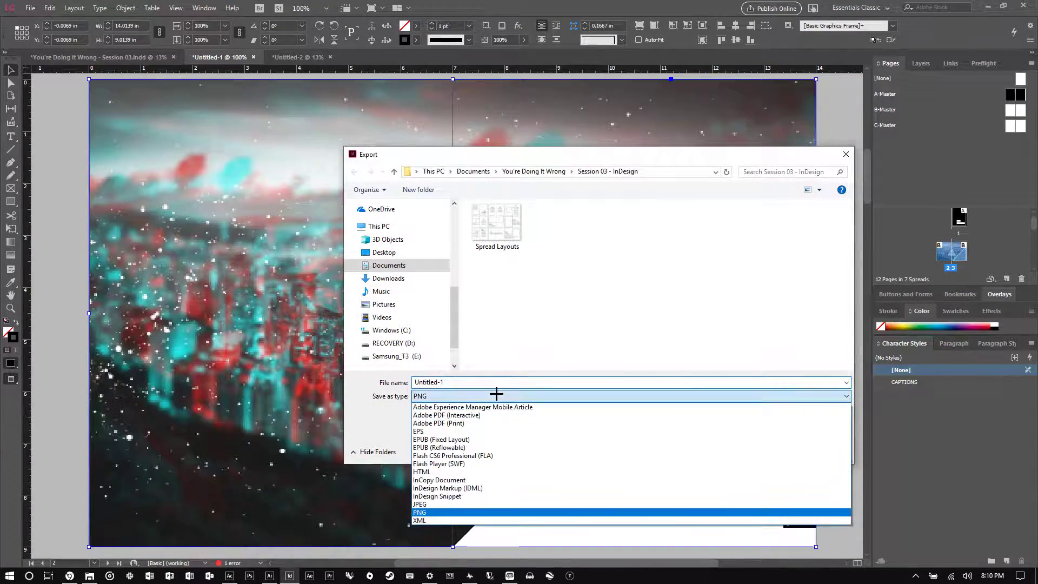
click(481, 422)
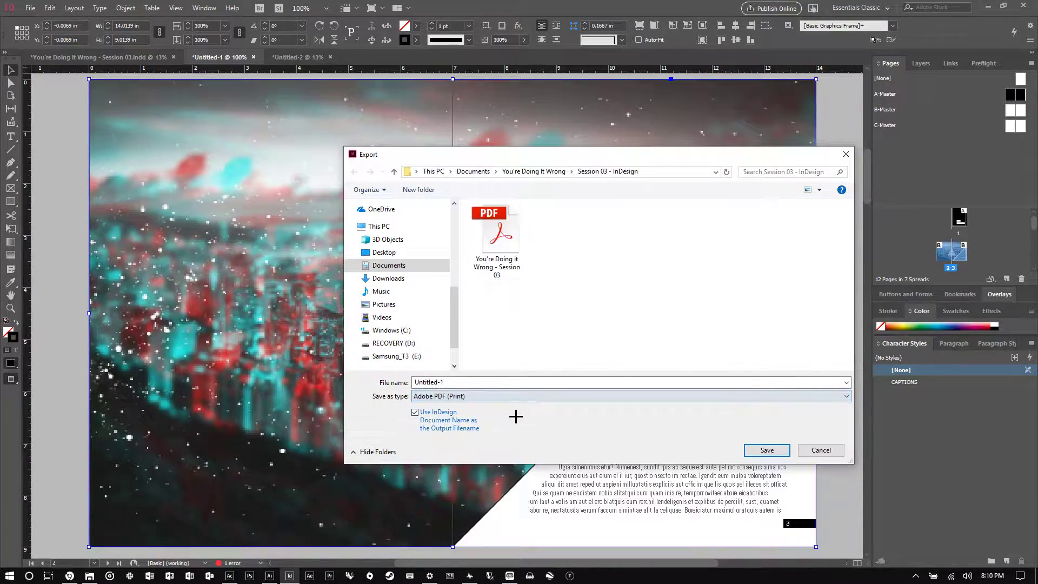
click(767, 451)
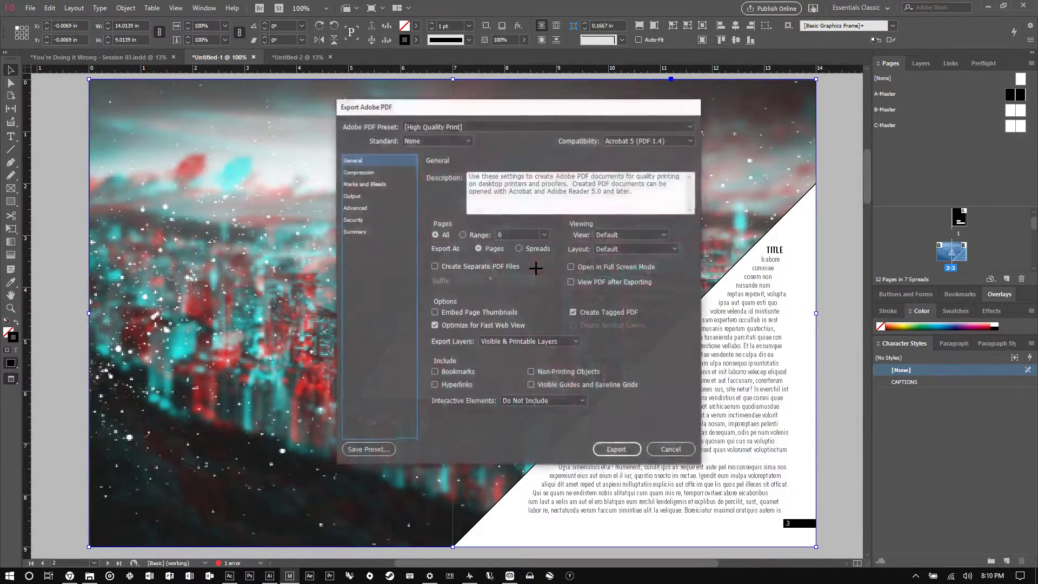
Examine the PDF export's Compression, Output, Marks and Bleeds, Advanced, Security and Summary settings
click(354, 171)
click(352, 196)
click(372, 184)
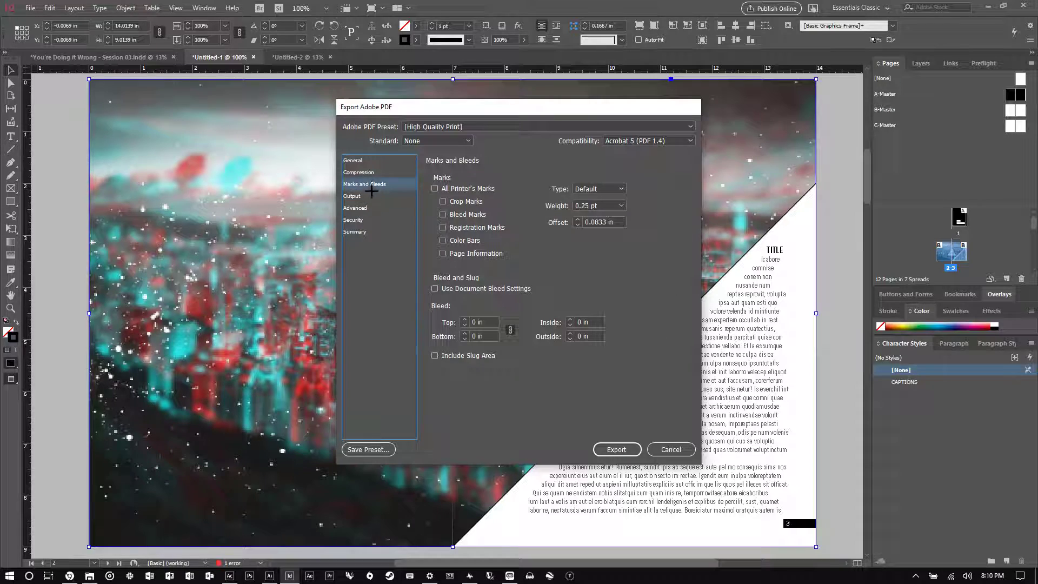
click(370, 209)
click(360, 220)
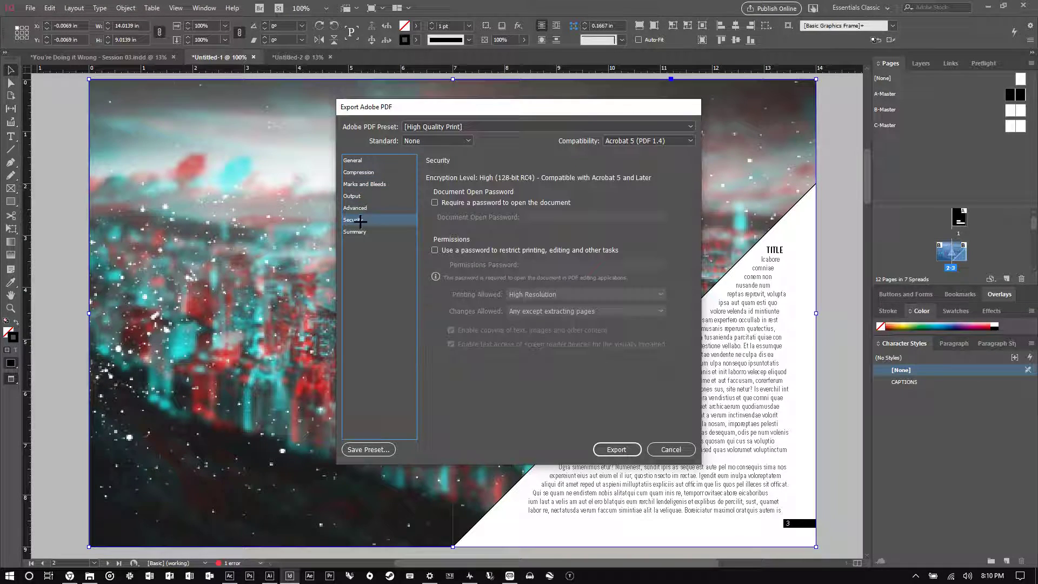
click(359, 231)
Review the PDF export settings again from Marks and Bleeds through the Summary's General details, and cancel the export
click(362, 184)
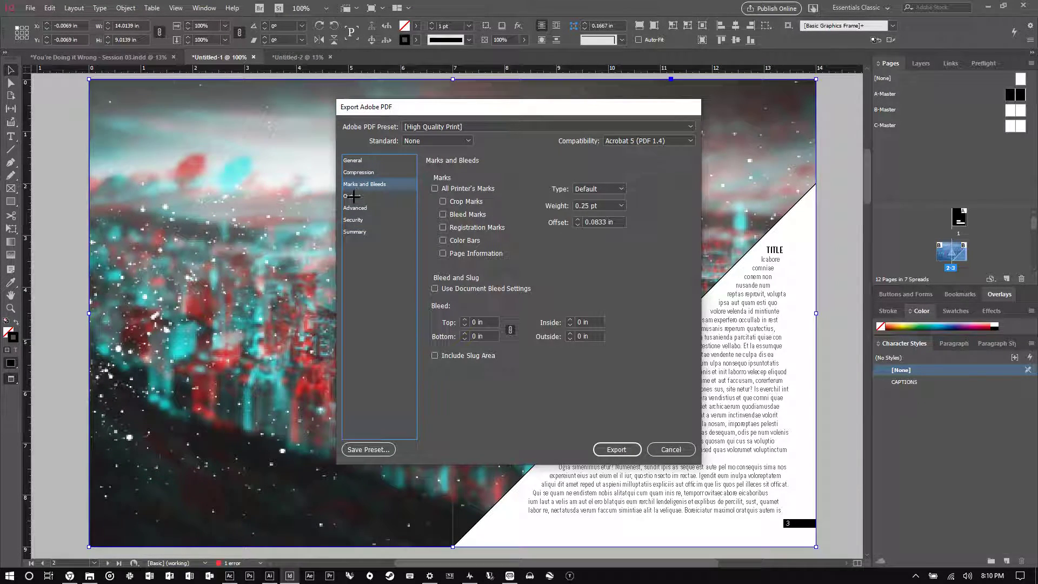
click(352, 197)
click(354, 208)
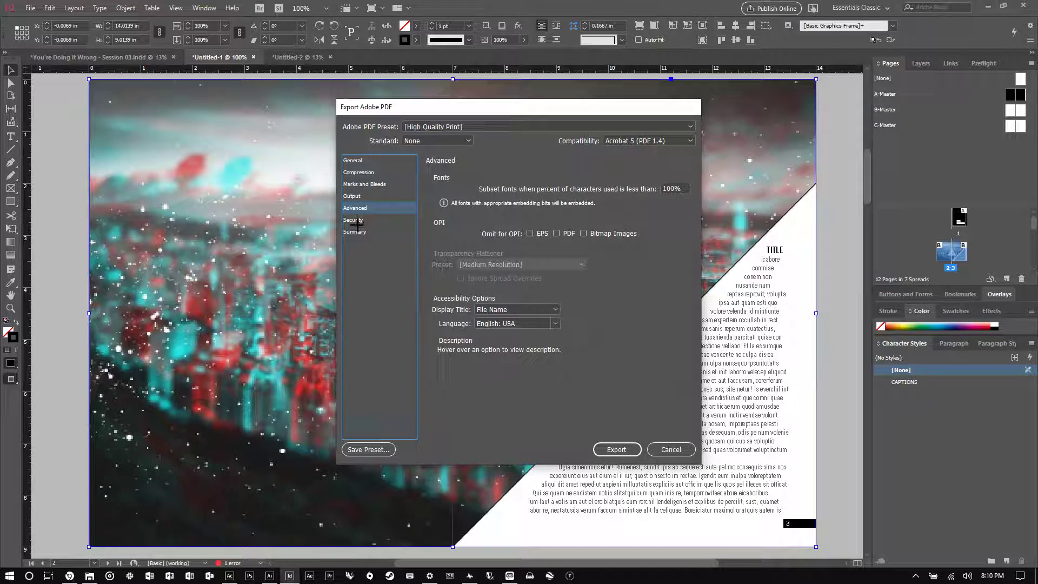
click(356, 221)
click(358, 232)
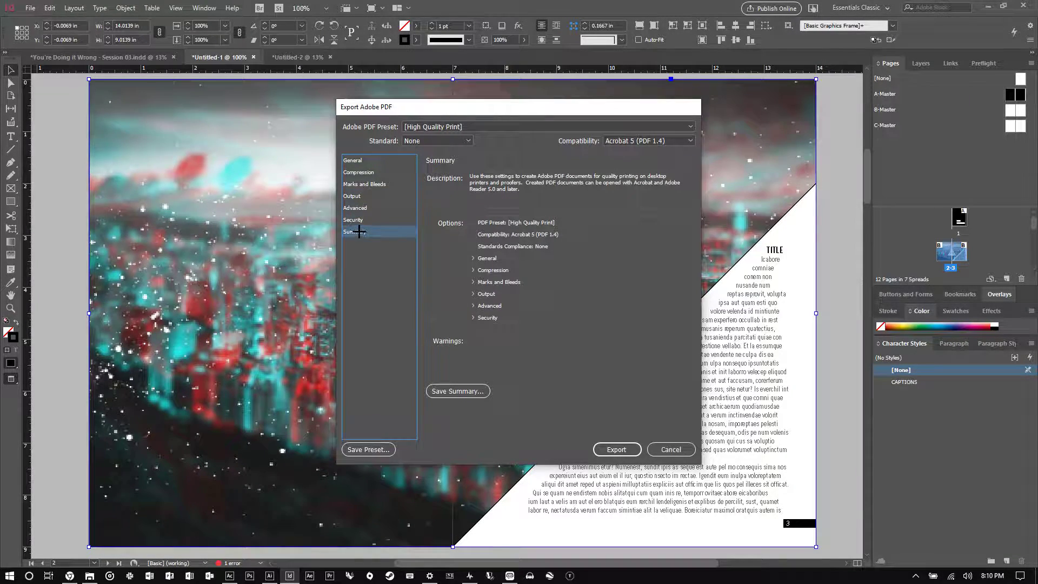
click(474, 257)
click(474, 258)
click(669, 448)
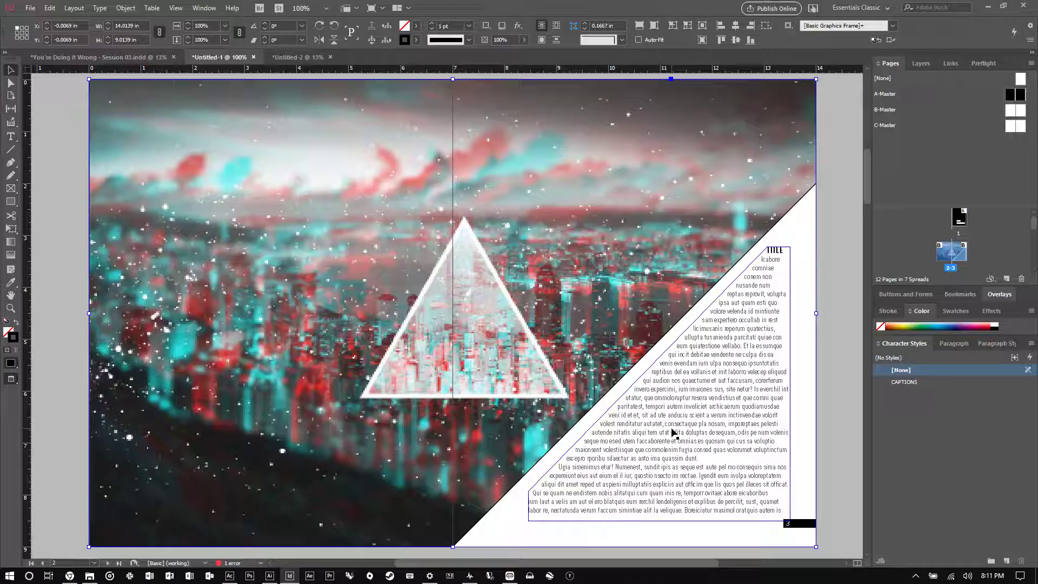
Examine the bleed and slug settings in the current document's setup, and cancel without changes
click(31, 7)
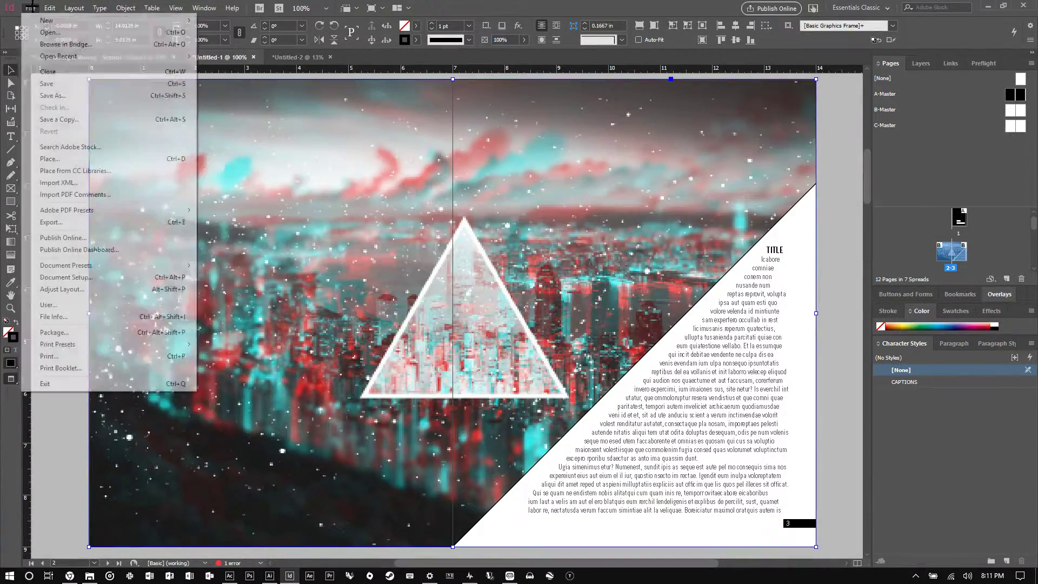
click(81, 277)
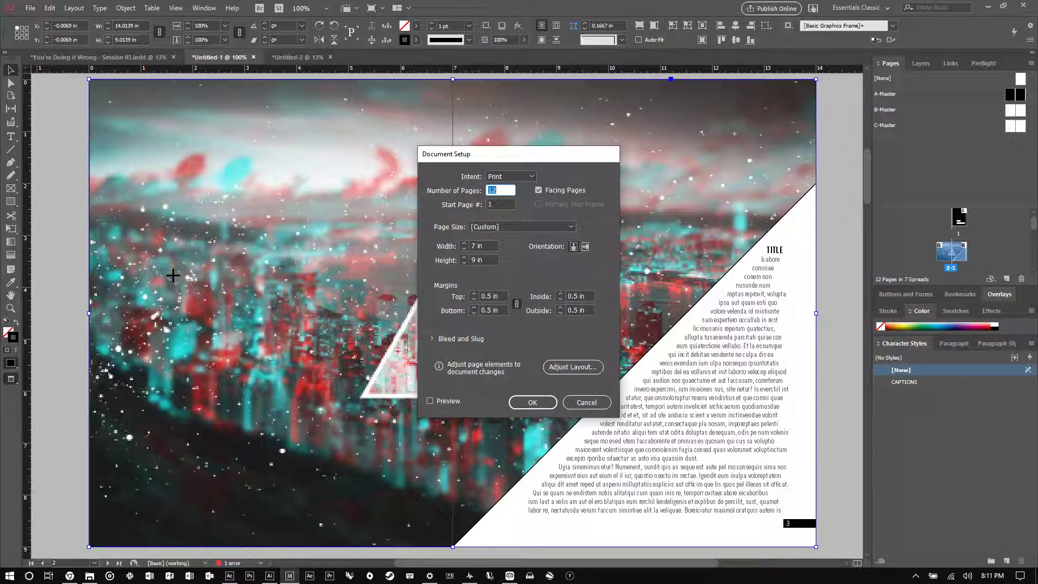
click(432, 340)
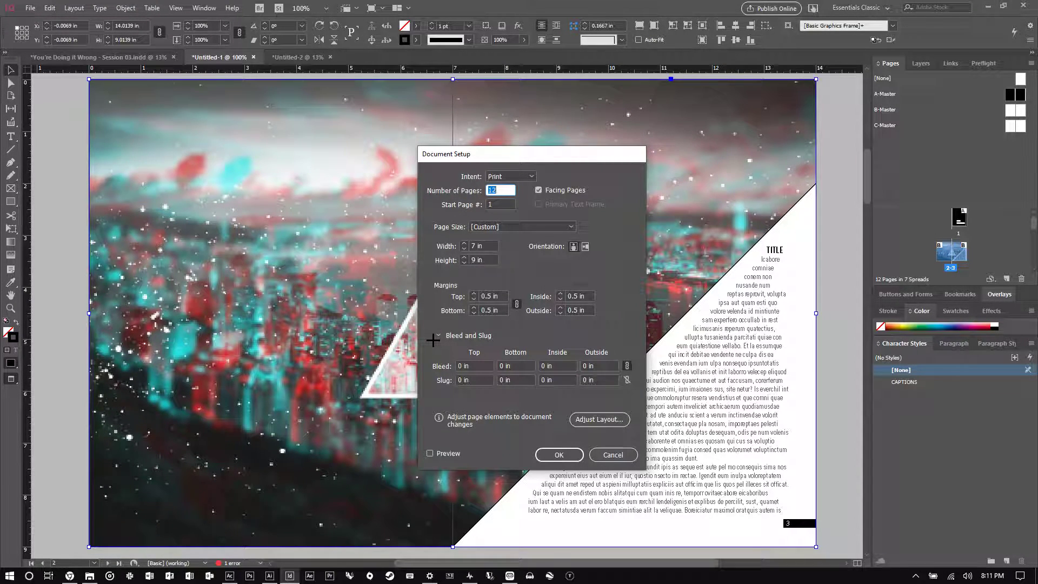
click(610, 454)
Examine a new document's bleed, slug and margin settings and the Print presets, and close without creating anything
click(100, 9)
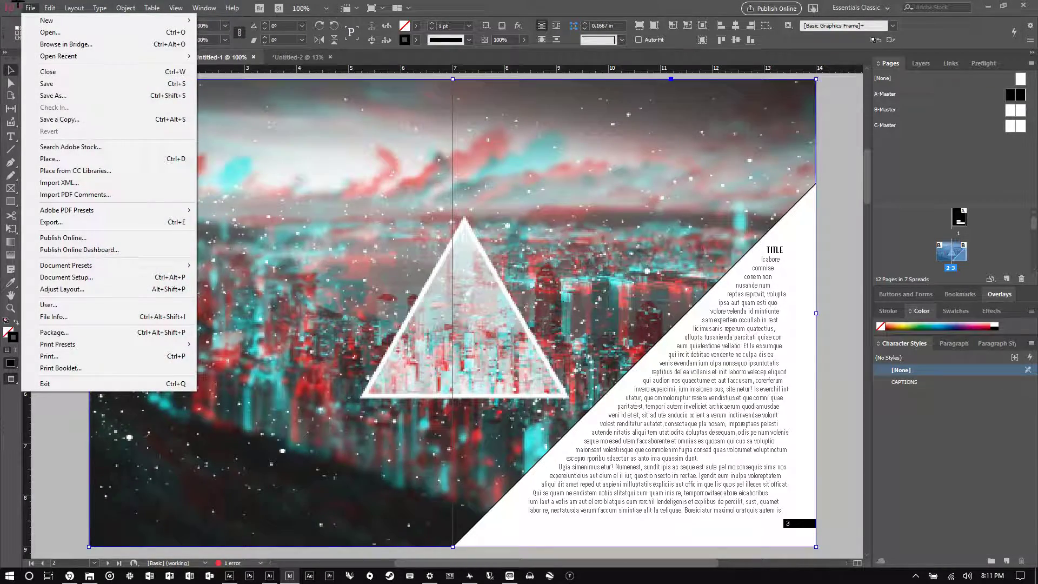
mouse_move(30, 8)
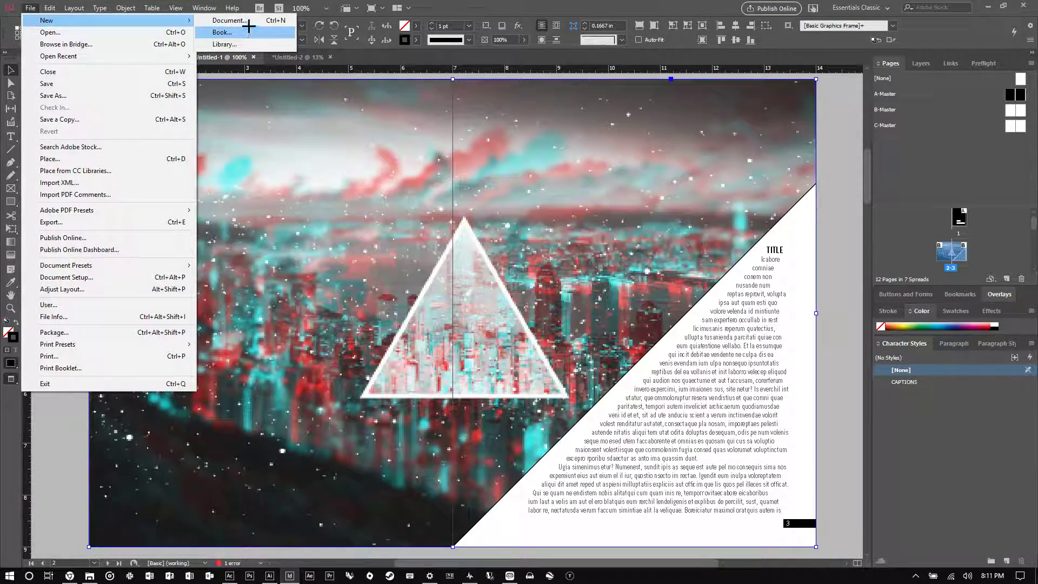
click(419, 106)
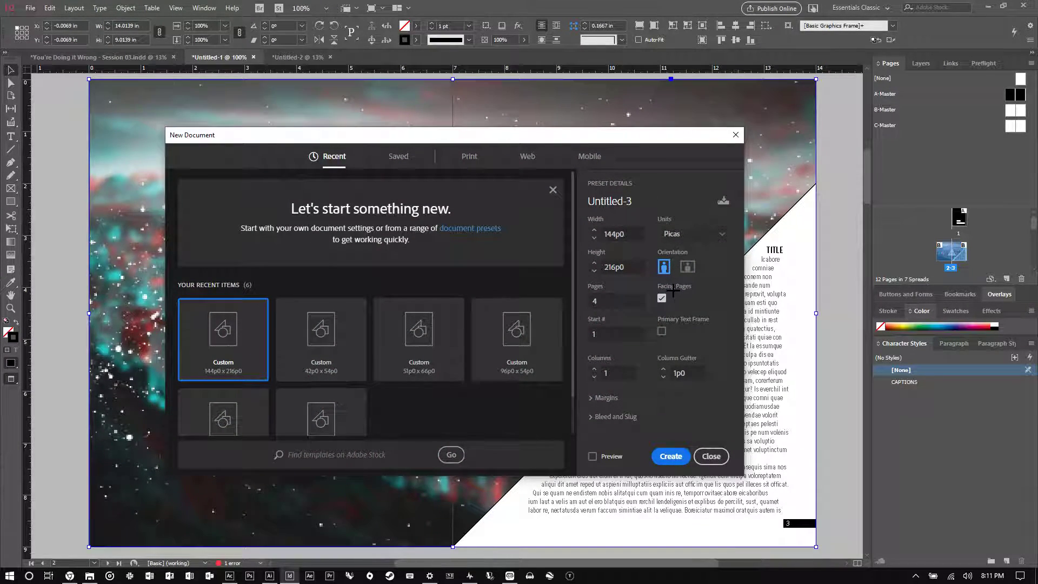
click(611, 416)
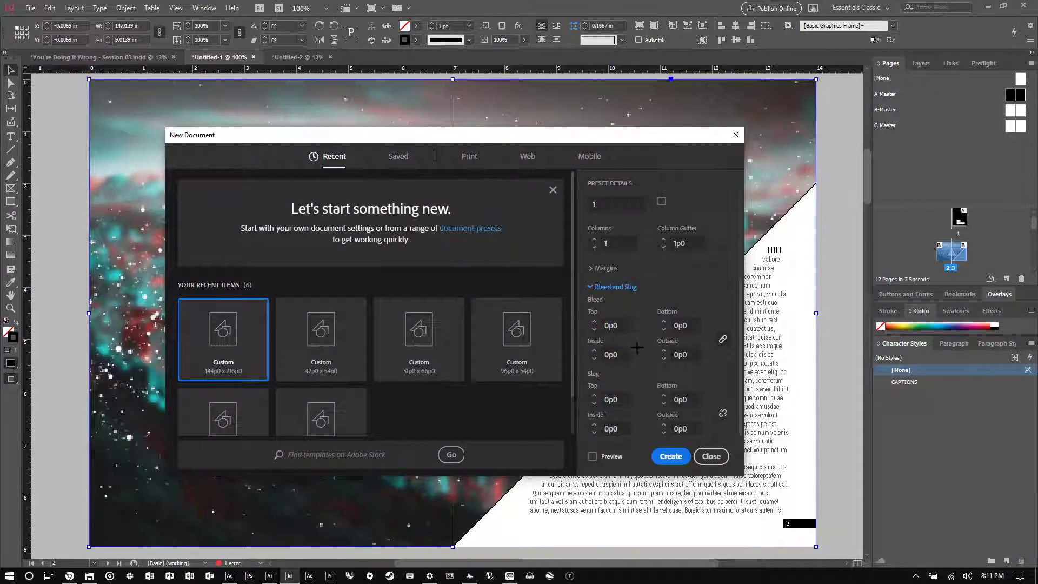
click(606, 267)
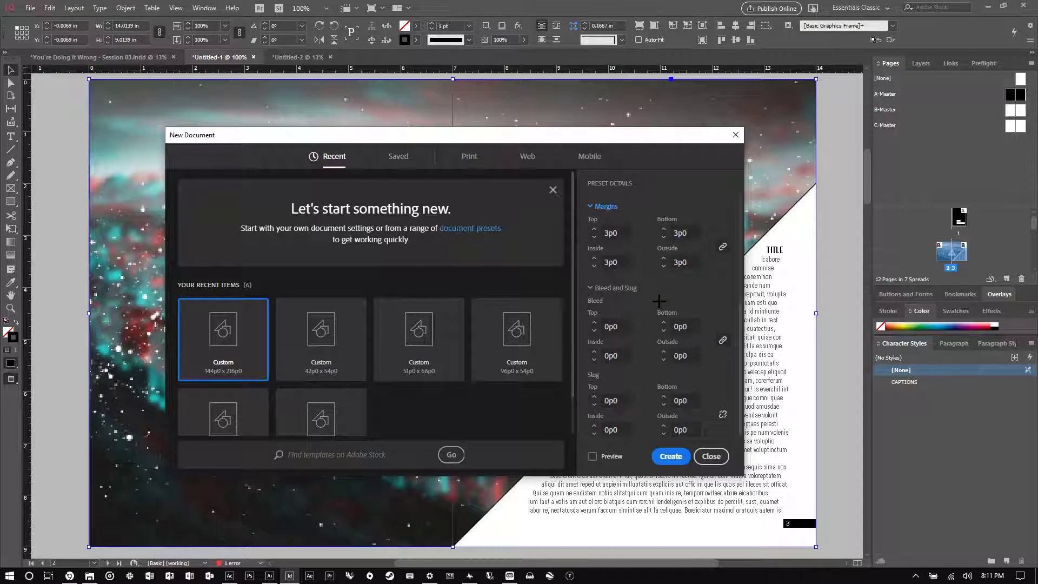
scroll(647, 312, up, 5)
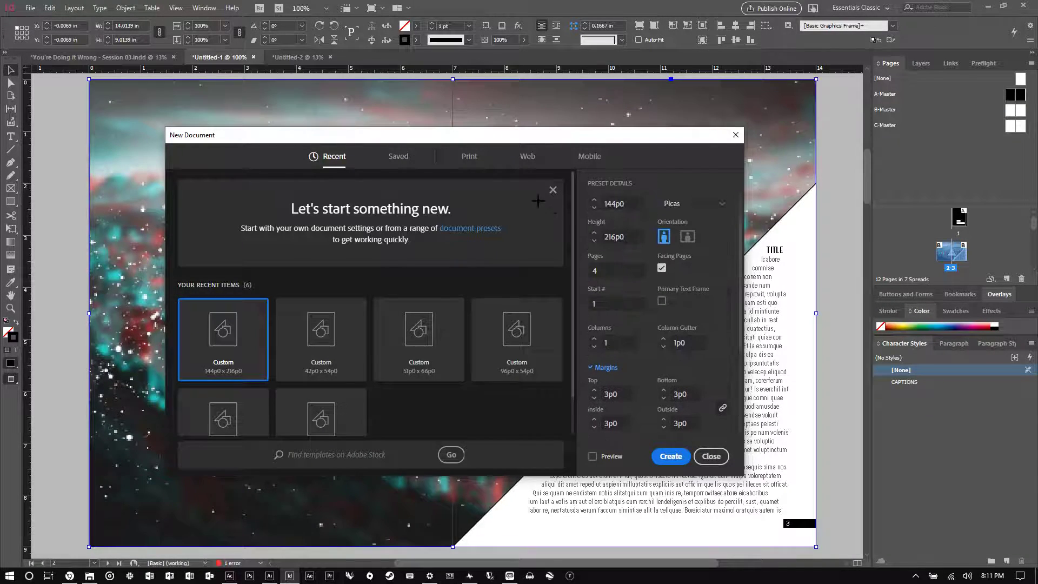
click(469, 157)
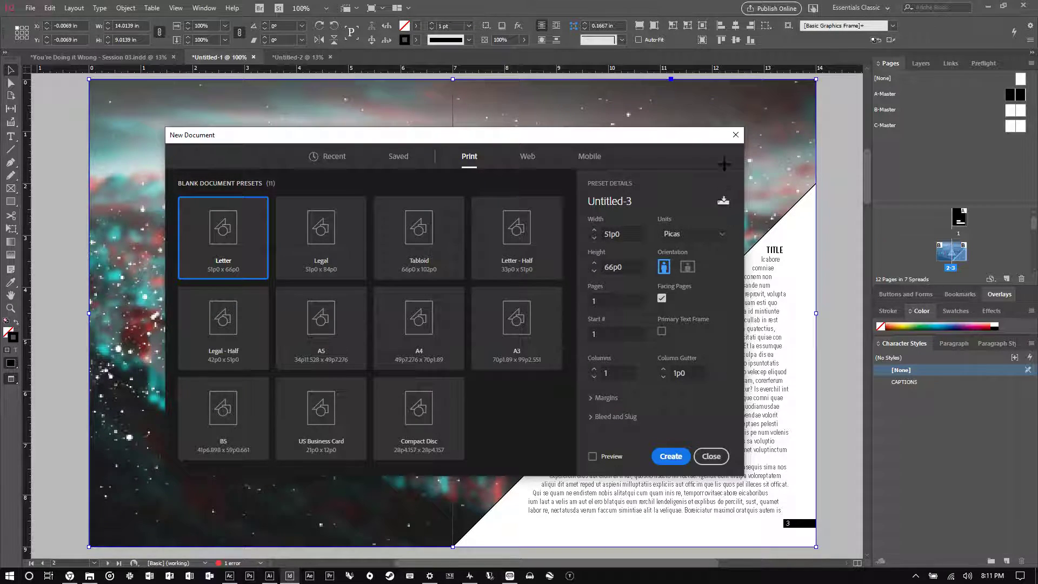
click(735, 135)
Start exporting the document as JPEG, check the available color spaces in the export options, and cancel
click(30, 7)
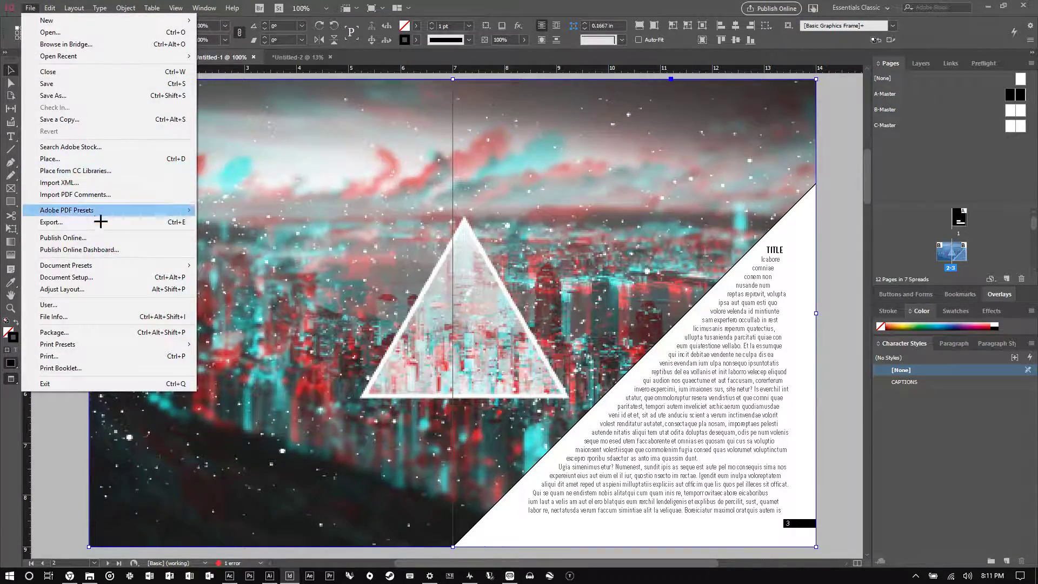
click(81, 222)
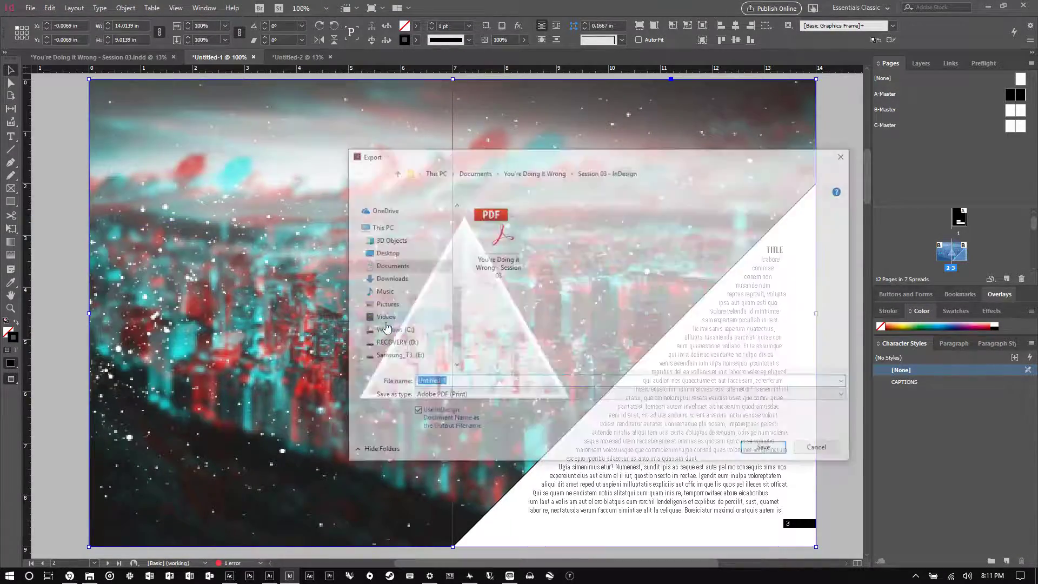
click(451, 396)
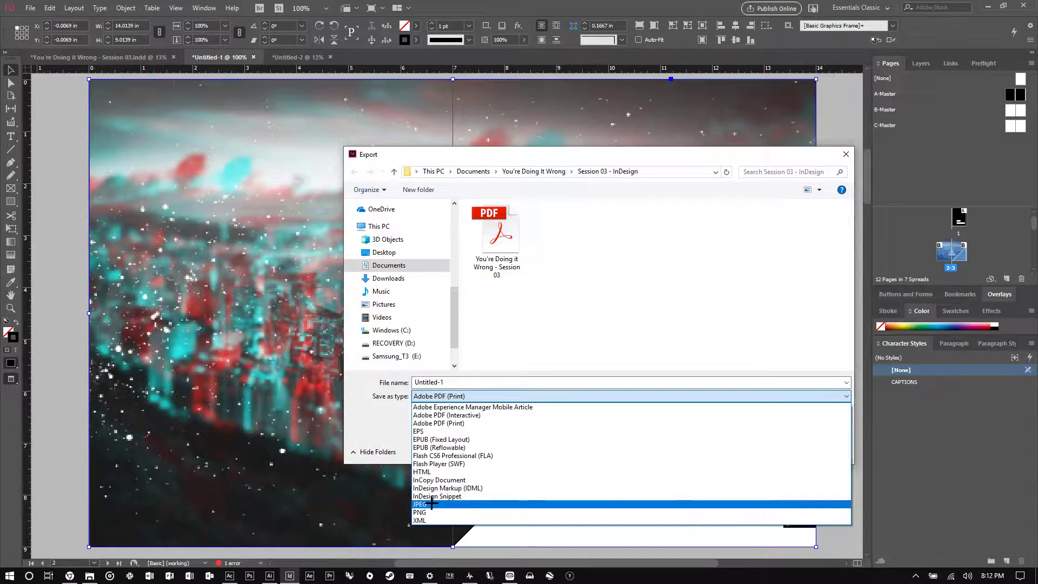
click(451, 504)
click(766, 450)
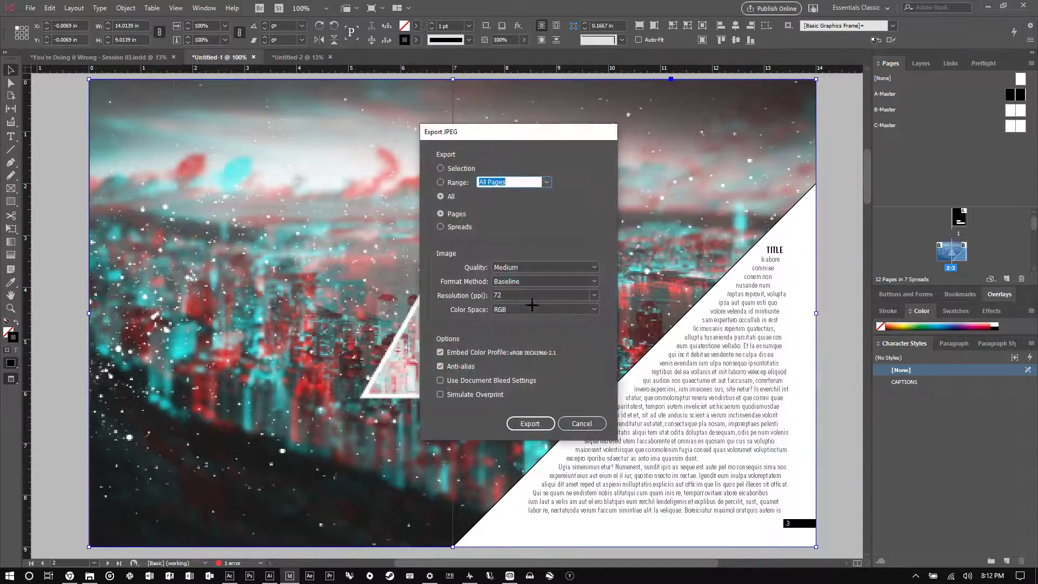
click(528, 309)
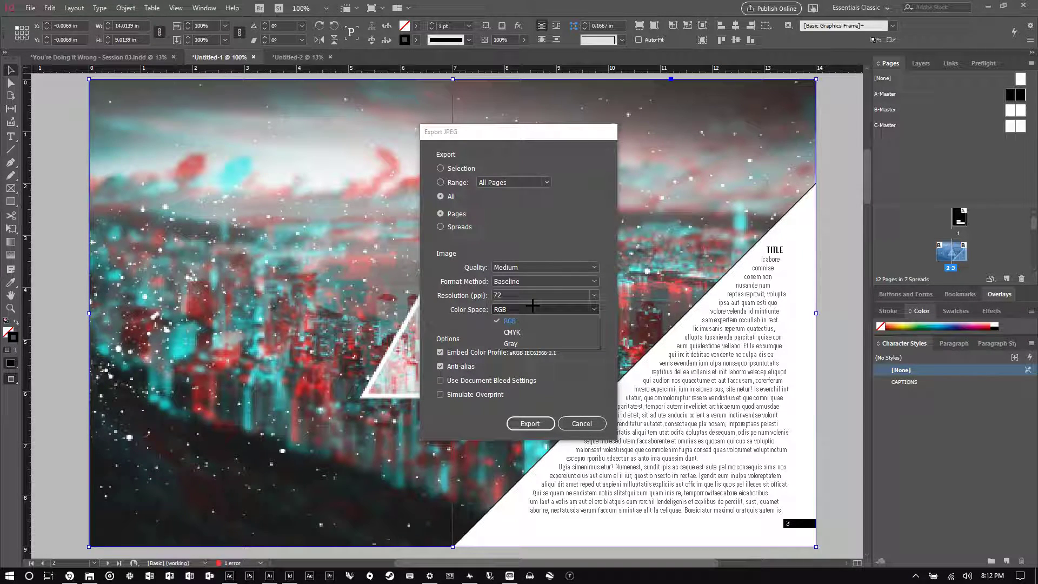
click(583, 423)
click(582, 423)
key(ctrl+minus)
key(ctrl+minus)
key(ctrl+equal)
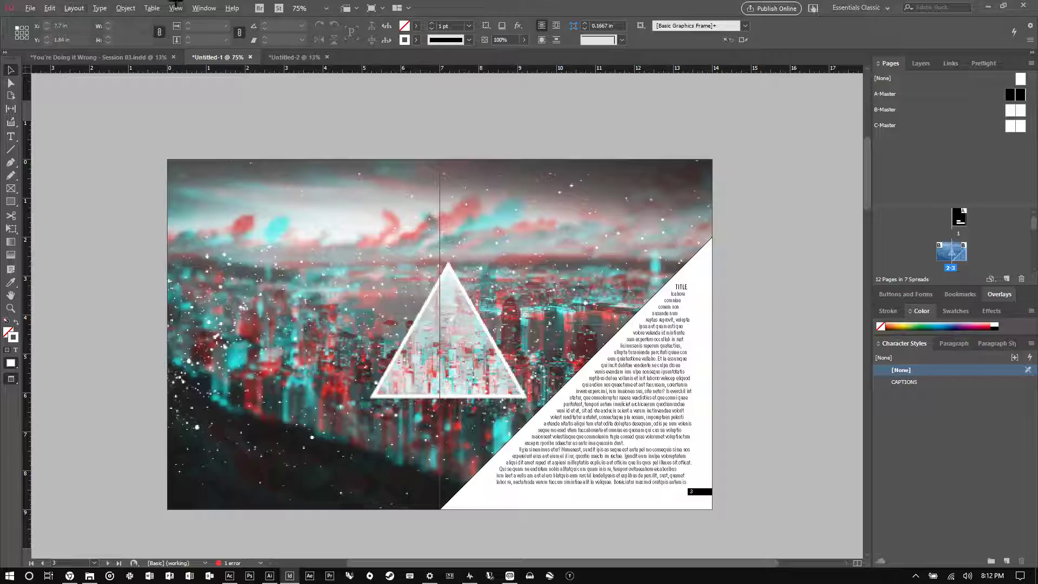
click(176, 7)
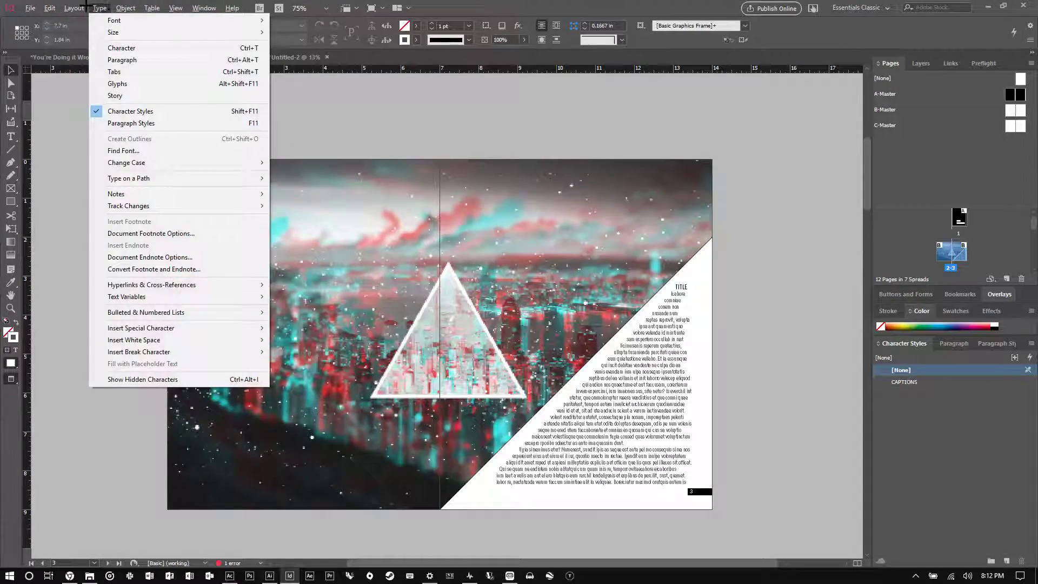
mouse_move(85, 4)
mouse_move(204, 8)
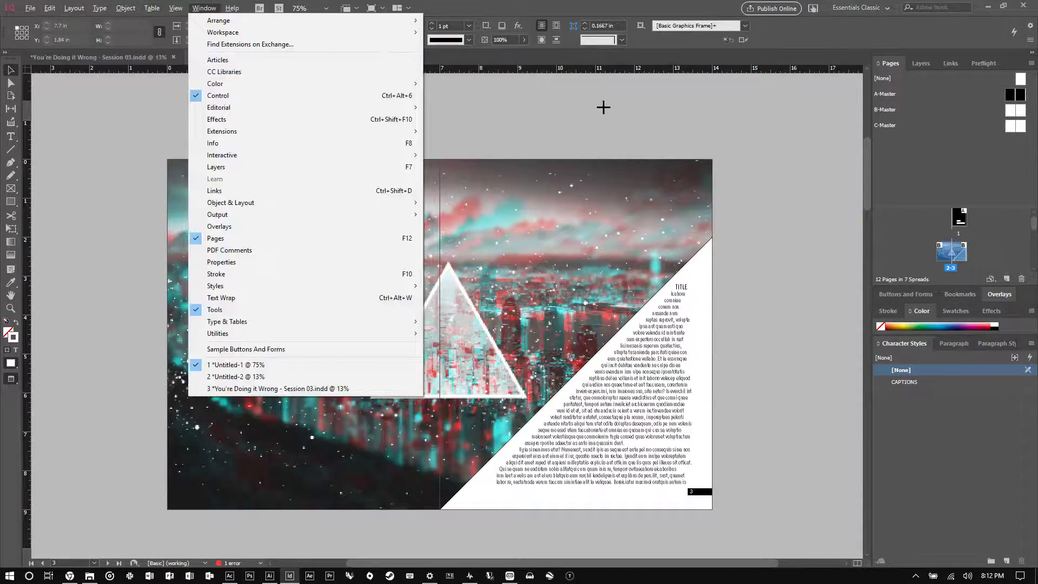
click(757, 187)
scroll(743, 230, up, 2)
scroll(666, 237, down, 3)
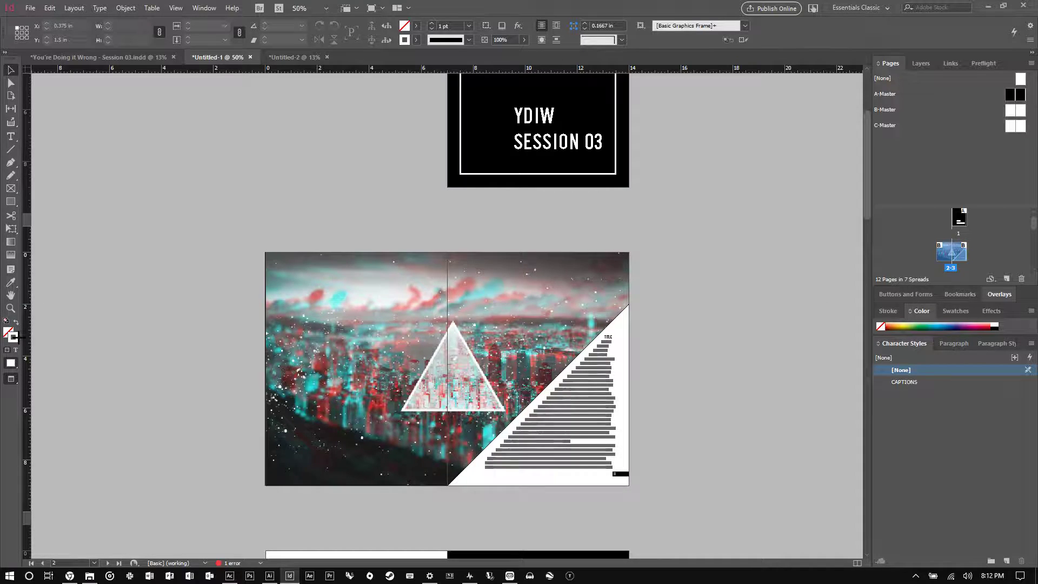
Expand the Color controls and switch their color mode to RGB
click(908, 310)
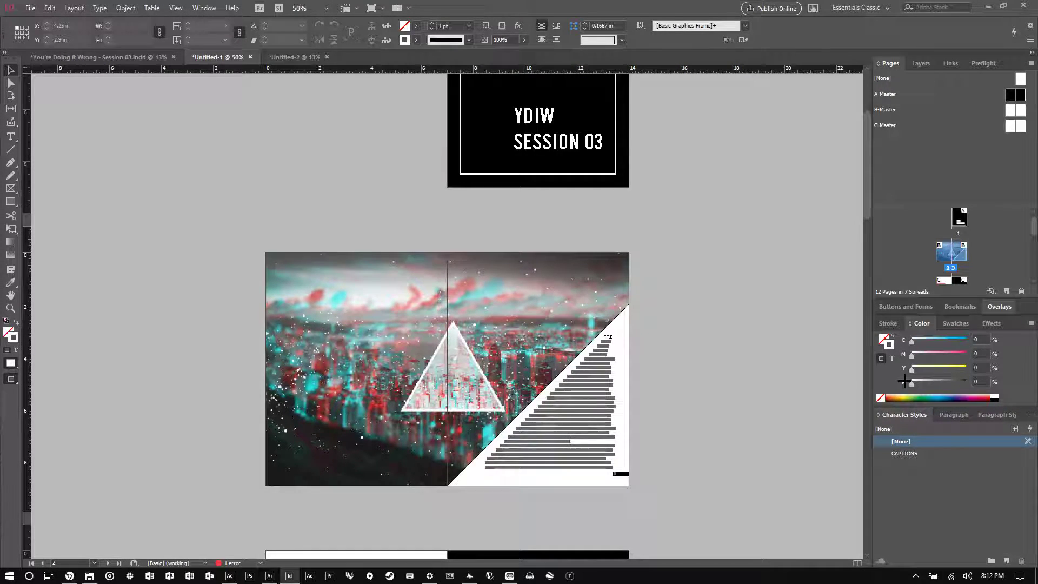
click(1031, 323)
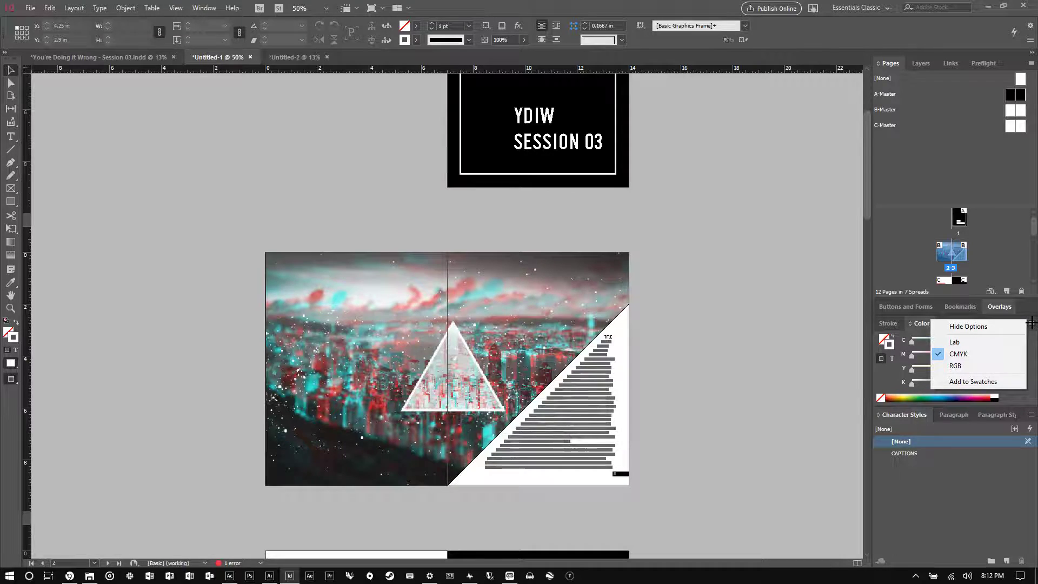
click(954, 366)
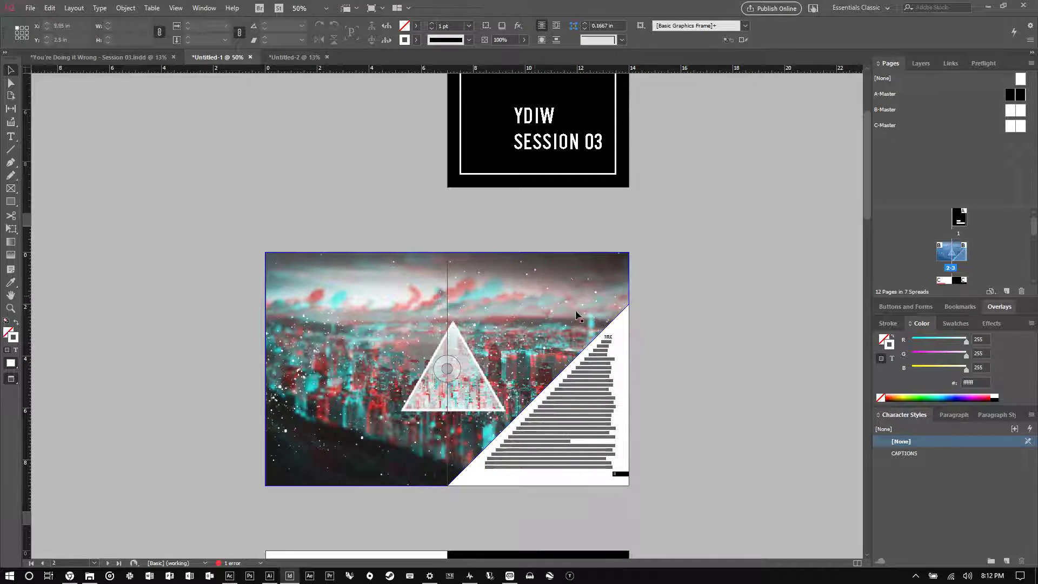
Look over the spreads on pages 2 to 5 and check the available color modes
scroll(675, 326, down, 5)
scroll(485, 358, down, 5)
key(ctrl+1)
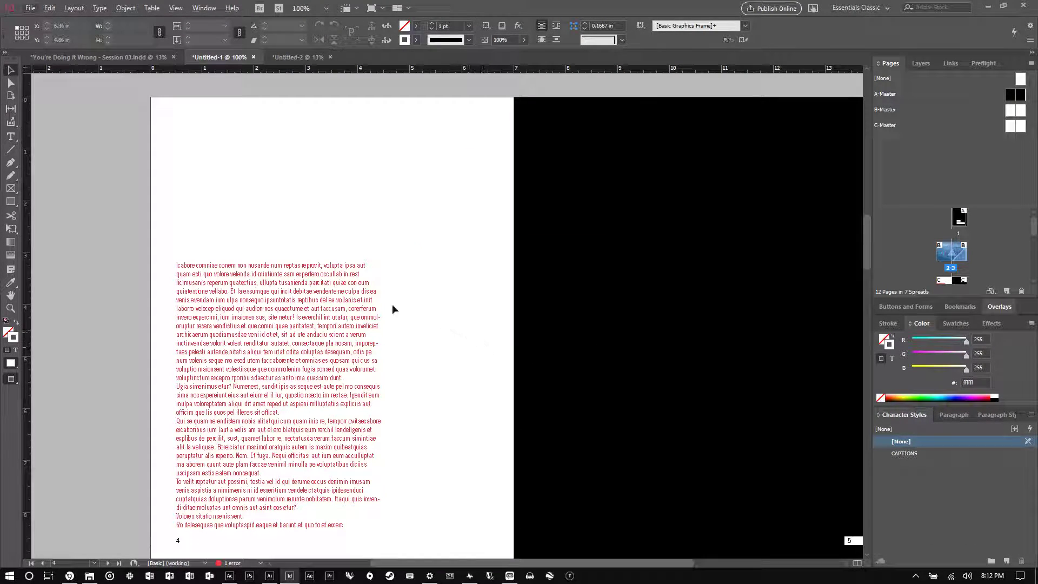
key(ctrl+minus)
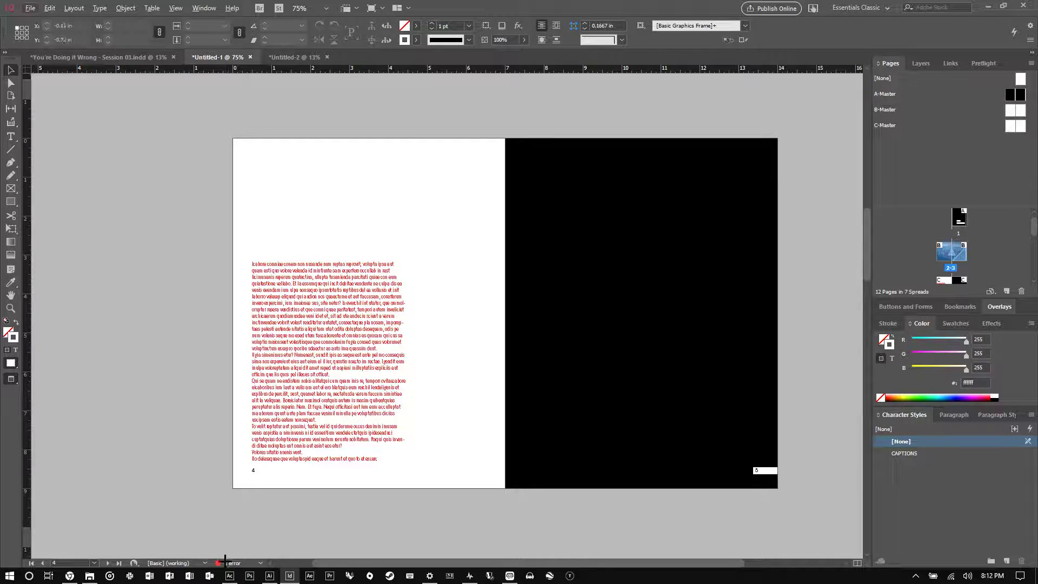
scroll(550, 330, up, 10)
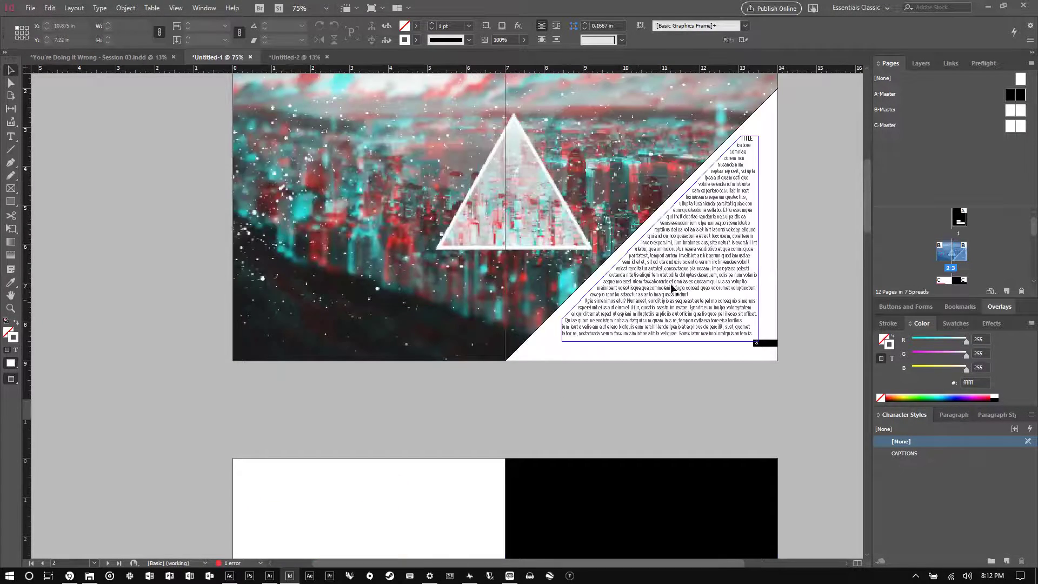
click(669, 292)
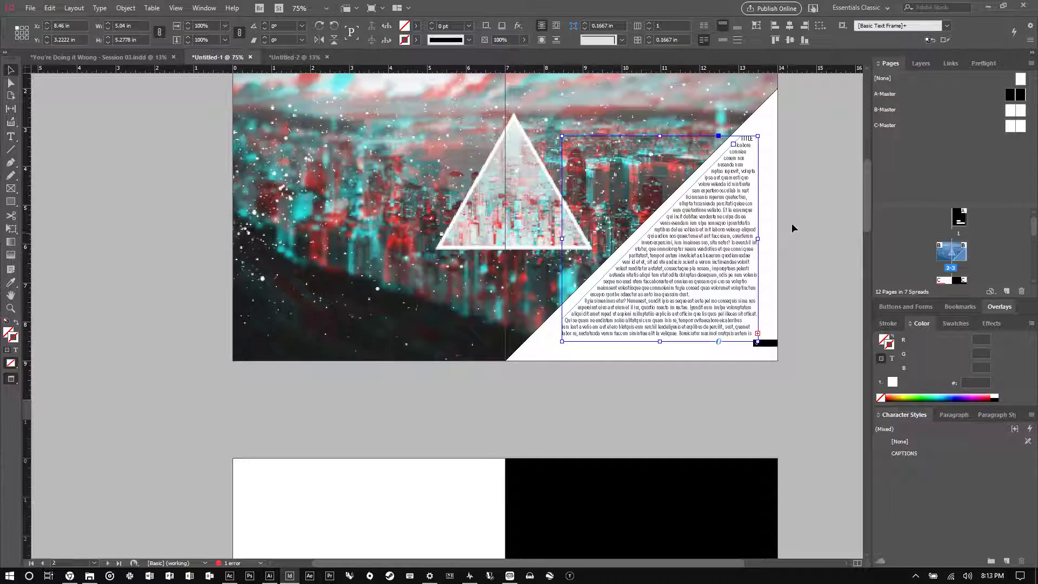
click(796, 205)
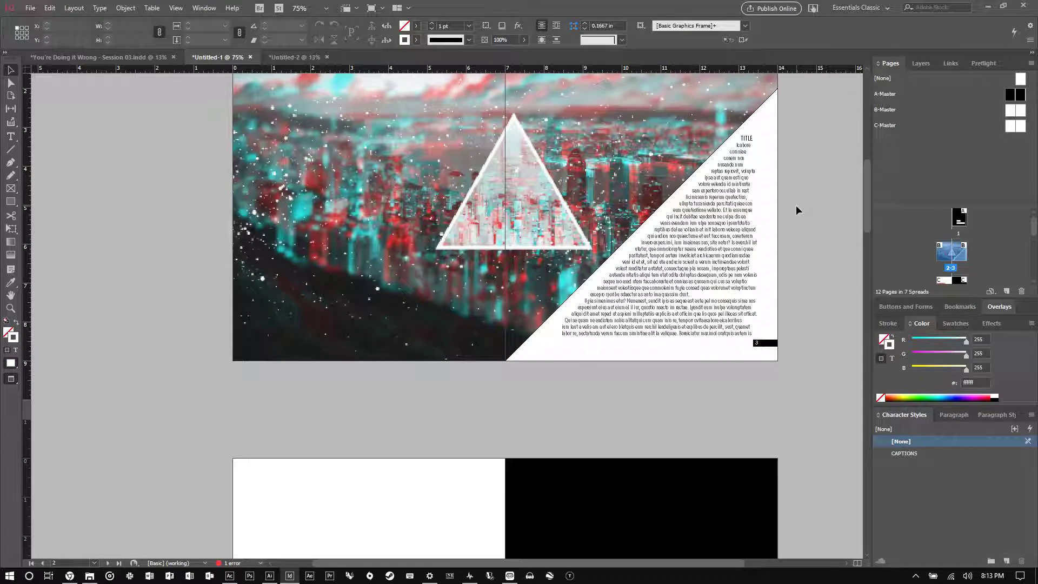
click(1030, 323)
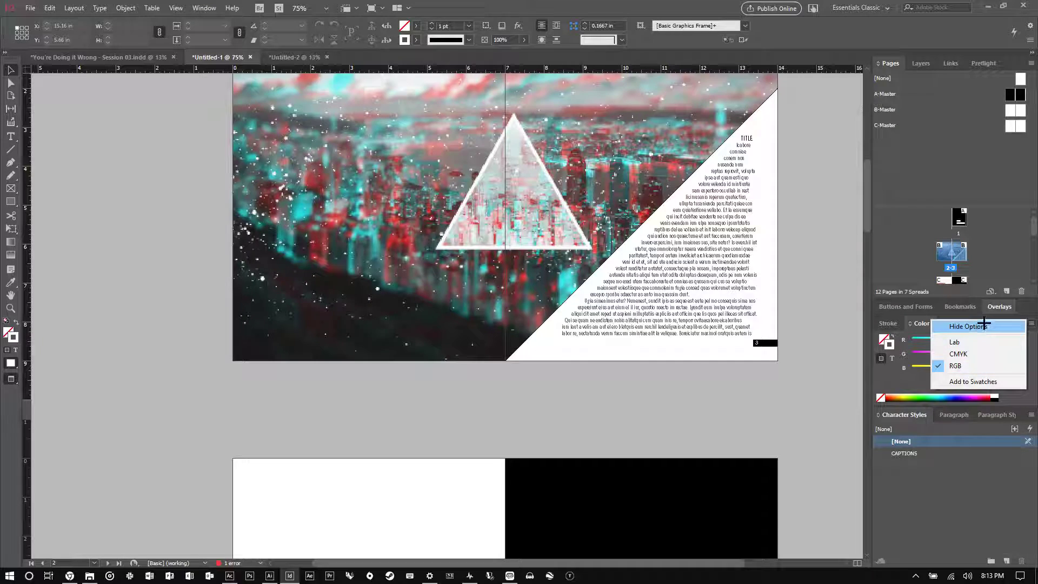
Display the document's Preflight errors and float the Preflight panel over the image spread
click(699, 280)
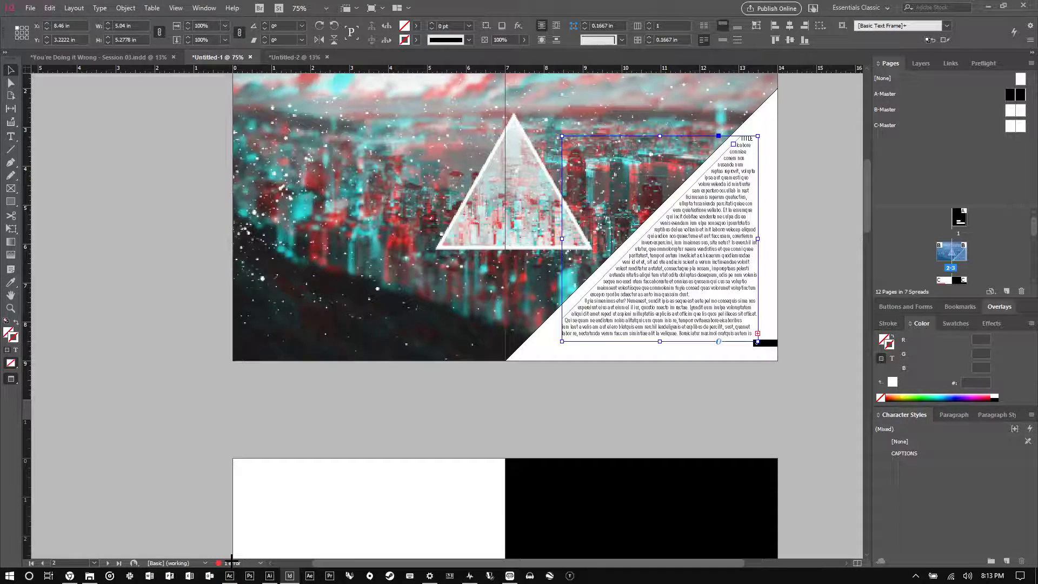
double_click(232, 561)
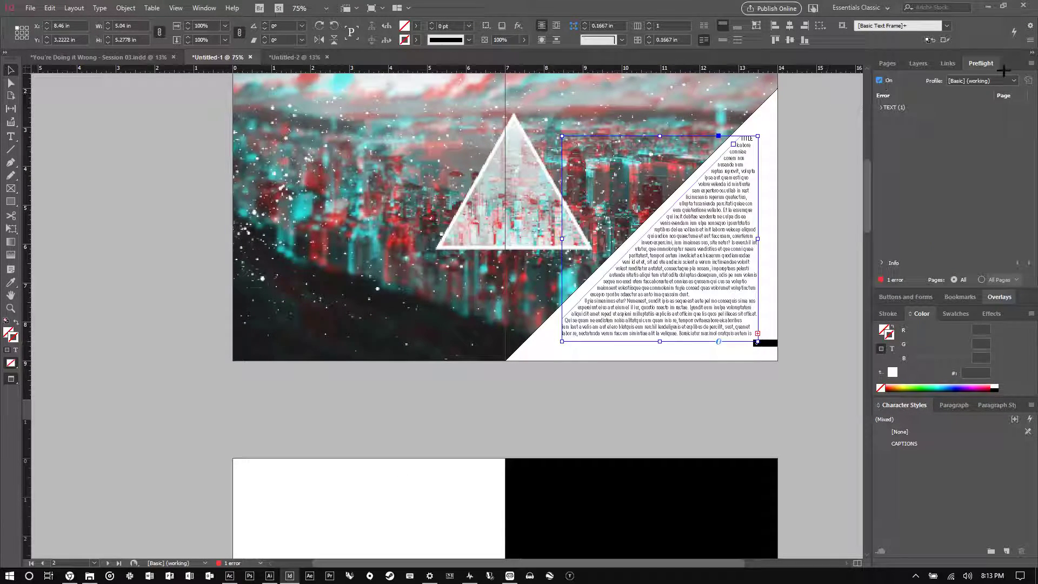
drag(981, 63, 330, 157)
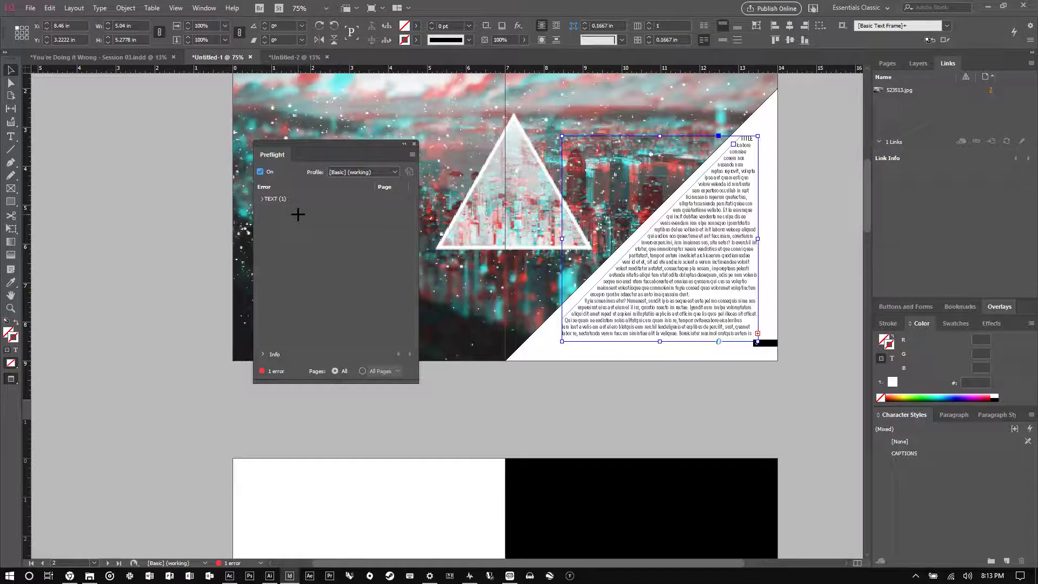
Switch to File Explorer and move the image 523513 from the Wallpapers folder into the Pictures folder
click(89, 576)
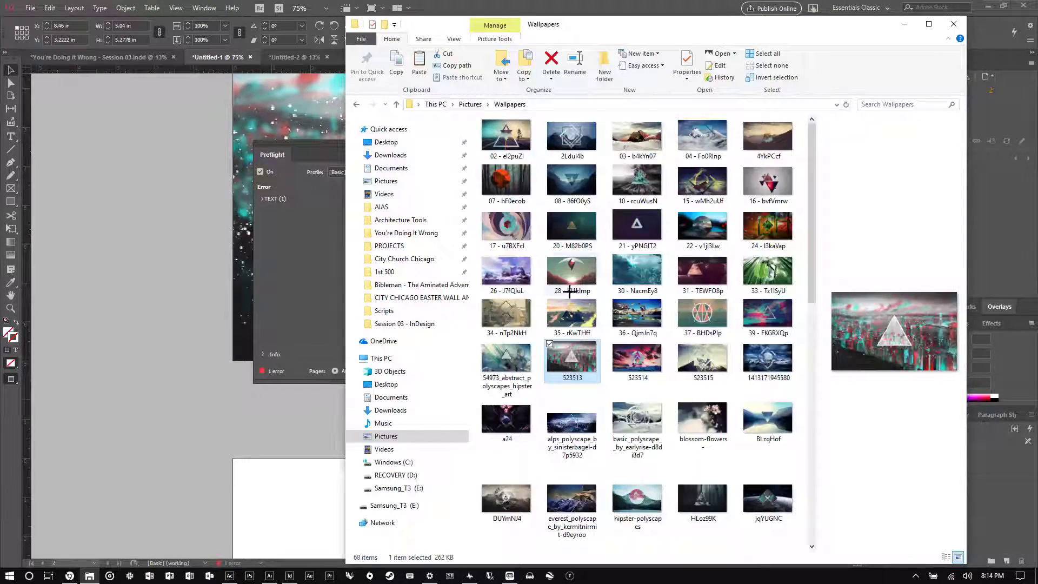
scroll(566, 292, down, 4)
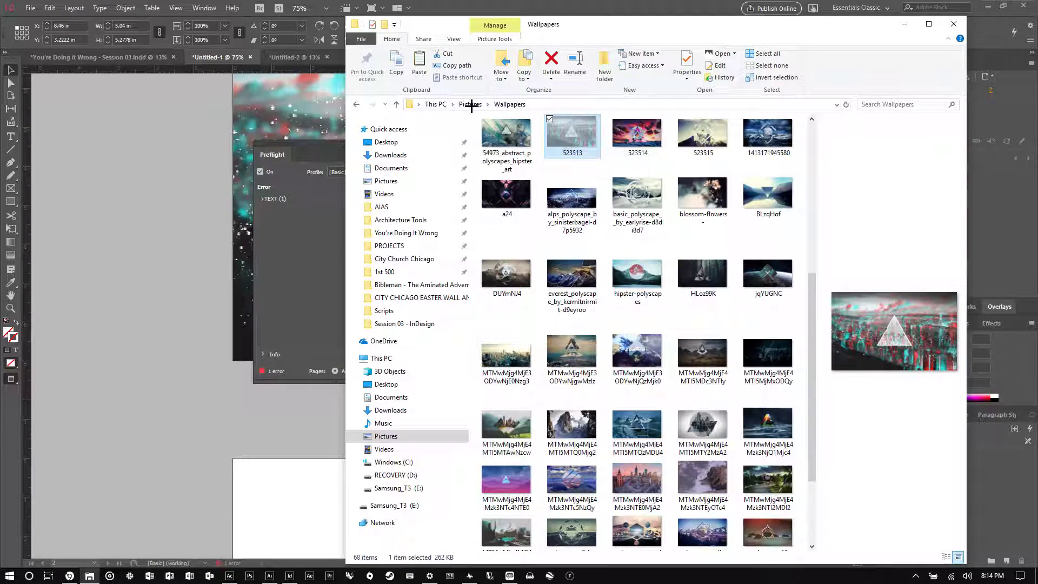
click(470, 104)
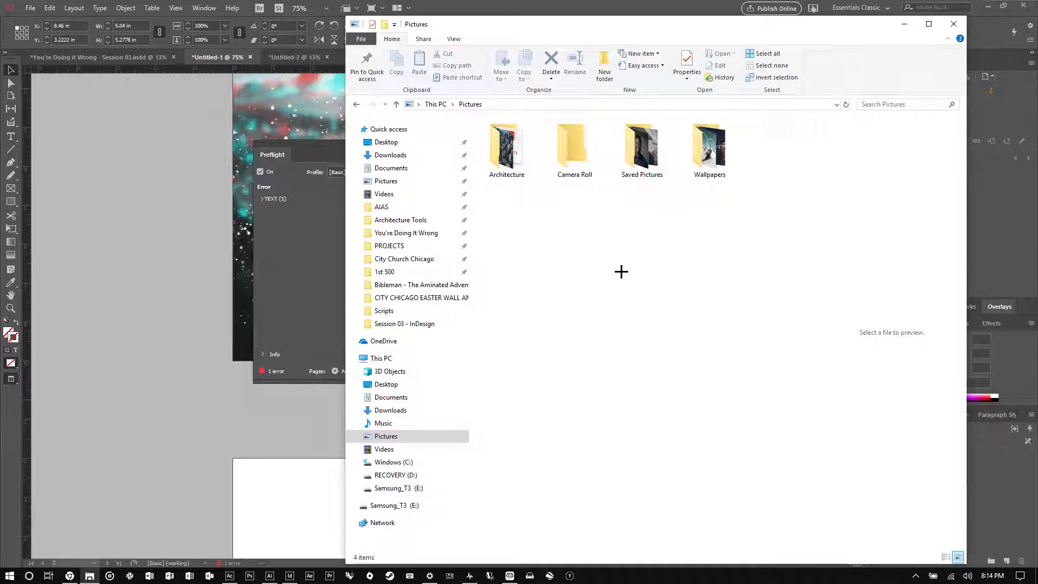
key(ctrl+v)
click(734, 192)
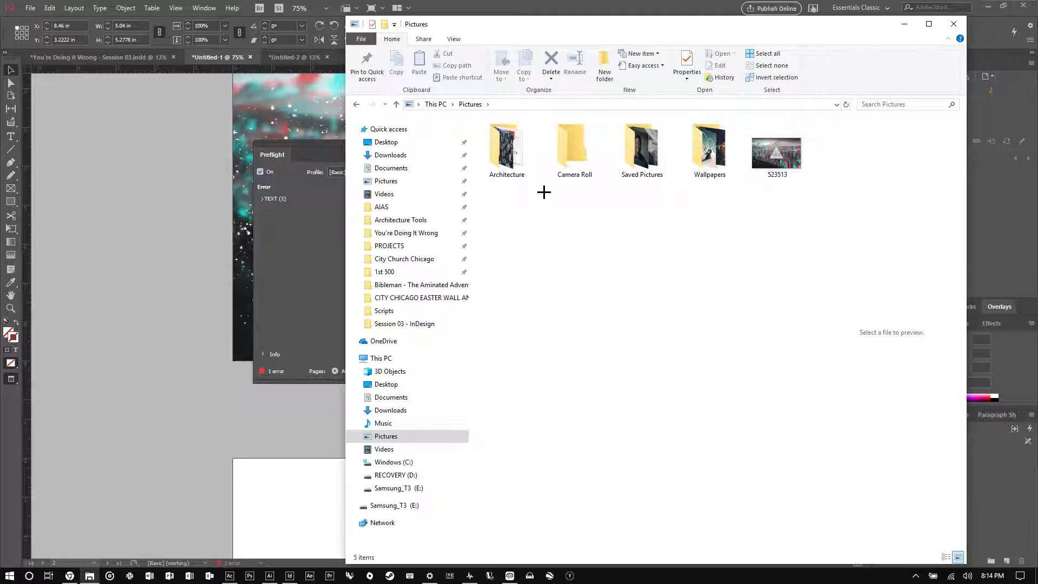
Switch back to InDesign and expand the Preflight link errors down to the missing image 523513.jpg
click(324, 260)
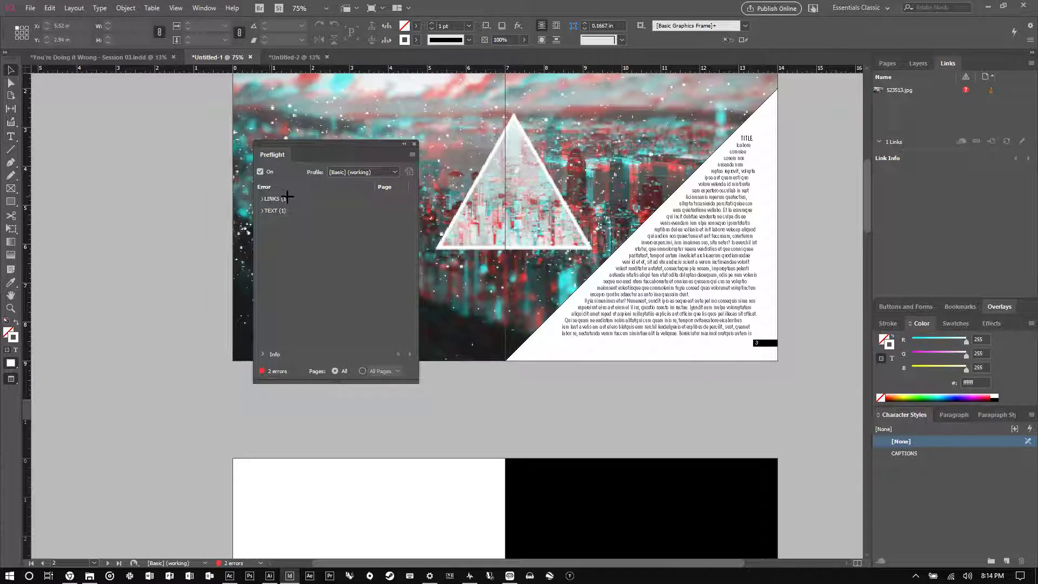
scroll(548, 197, up, 2)
click(261, 199)
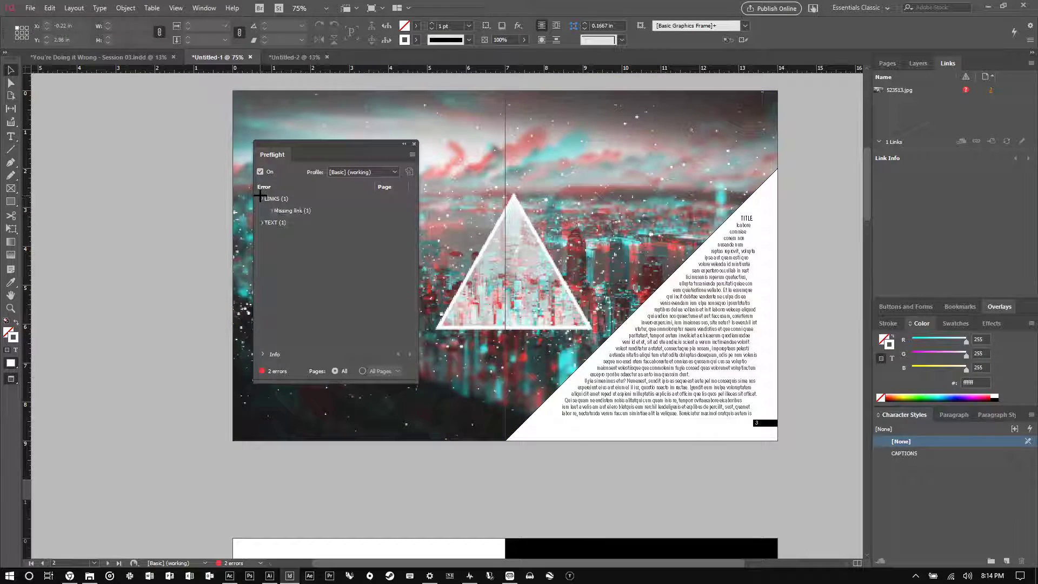
double_click(292, 210)
click(292, 222)
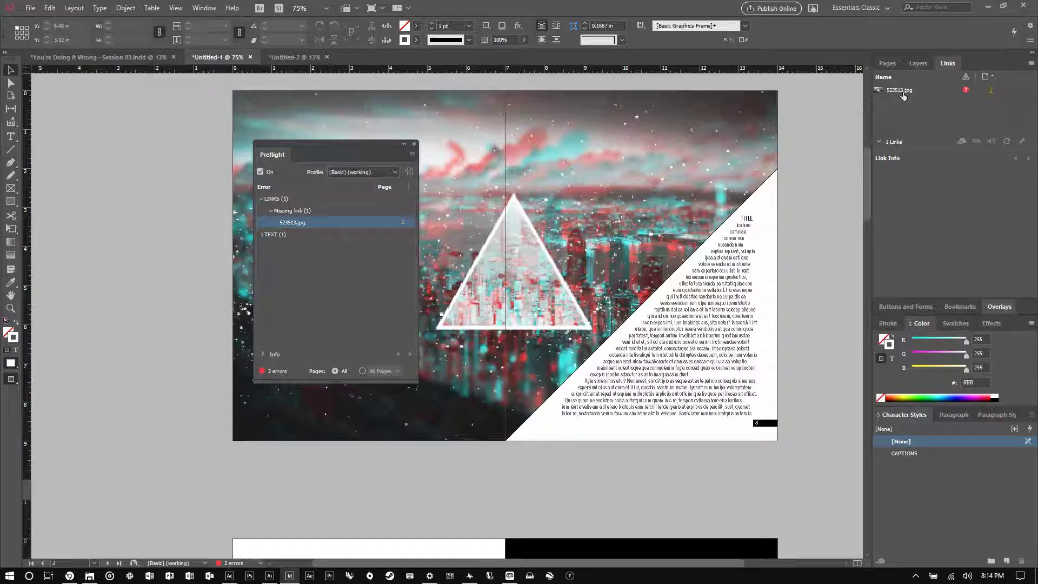
double_click(965, 91)
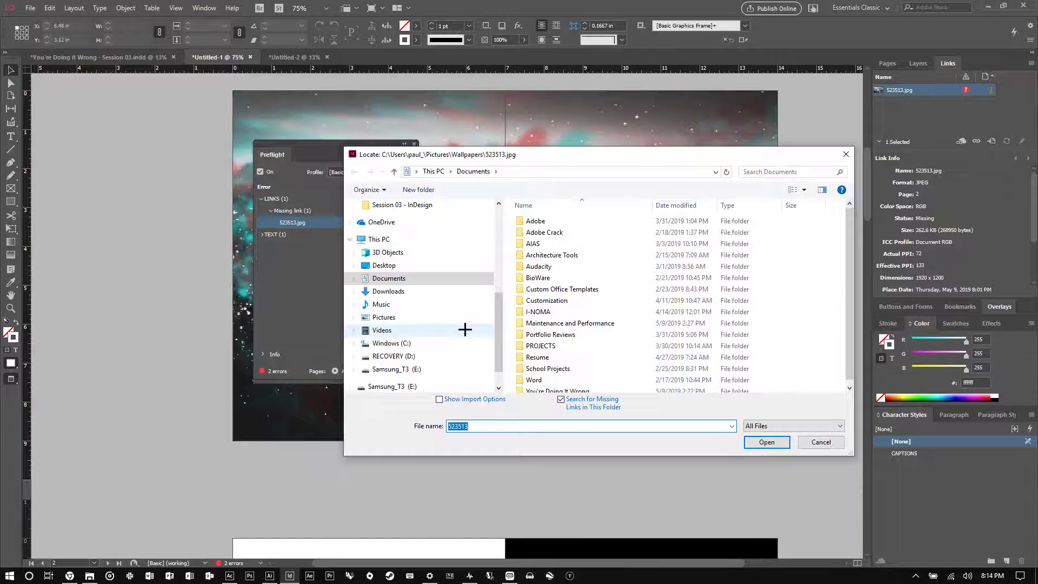
scroll(450, 279, up, 3)
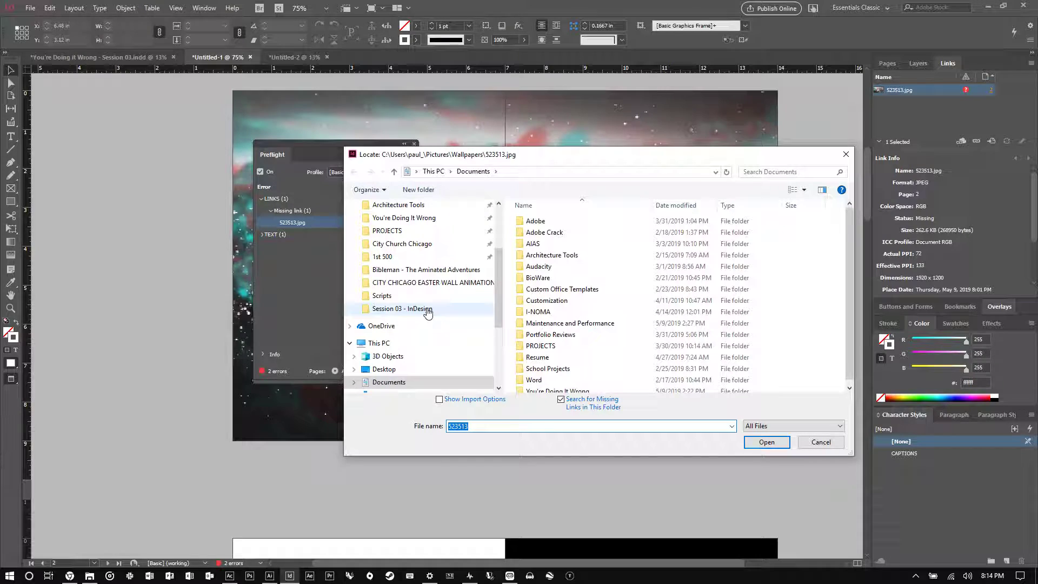
scroll(430, 303, down, 5)
In File Explorer, copy the image 523513 from Pictures back into the Wallpapers folder, and return to InDesign, dismissing the Locate dialog
click(89, 575)
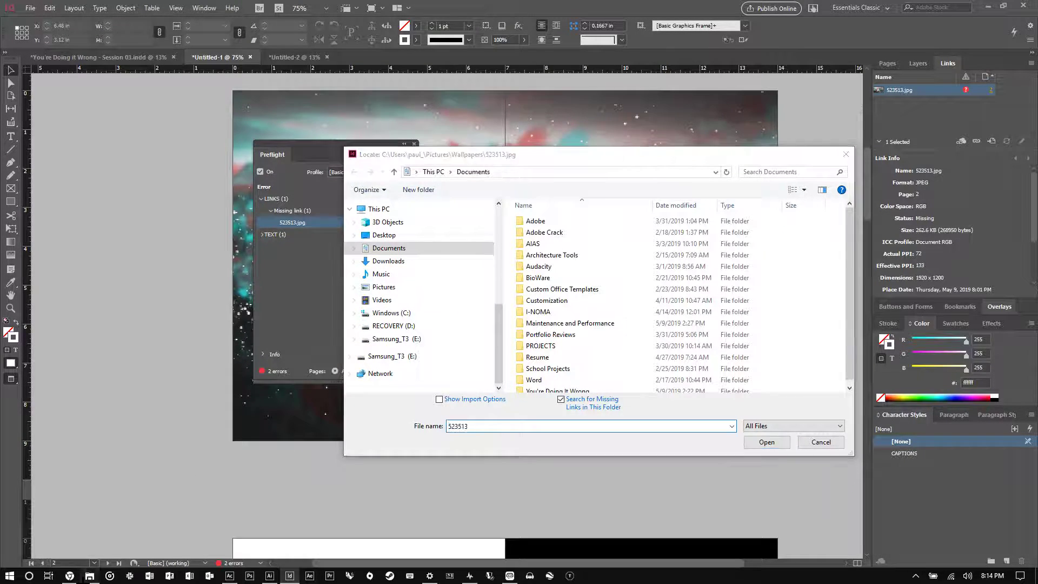
click(797, 138)
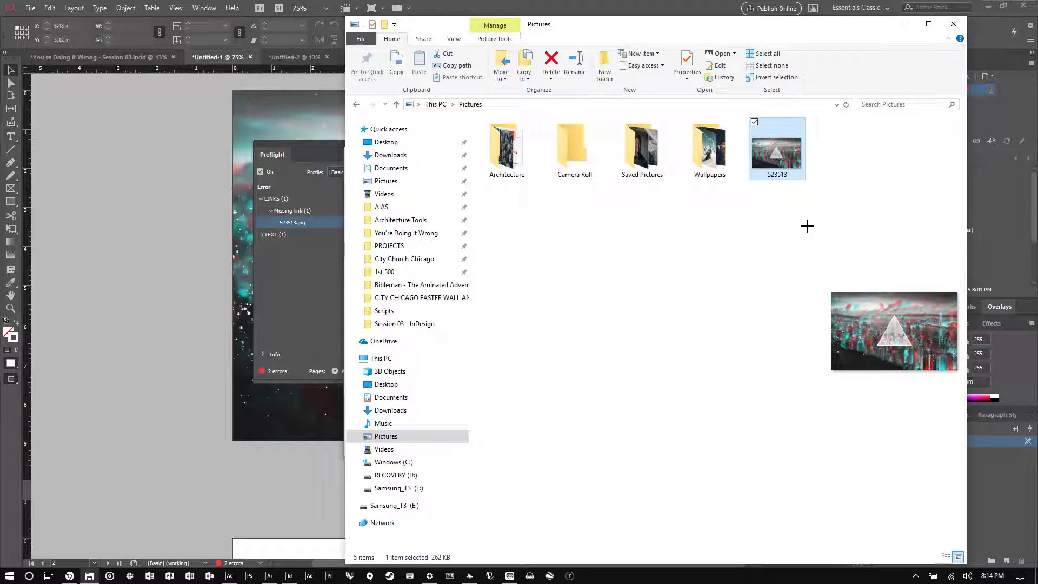
key(ctrl+c)
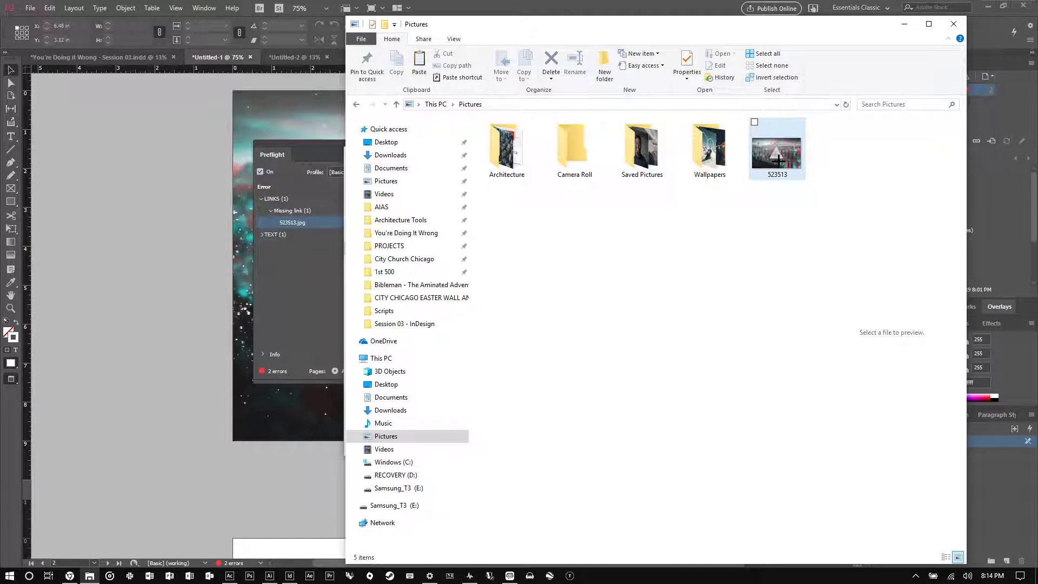
double_click(707, 149)
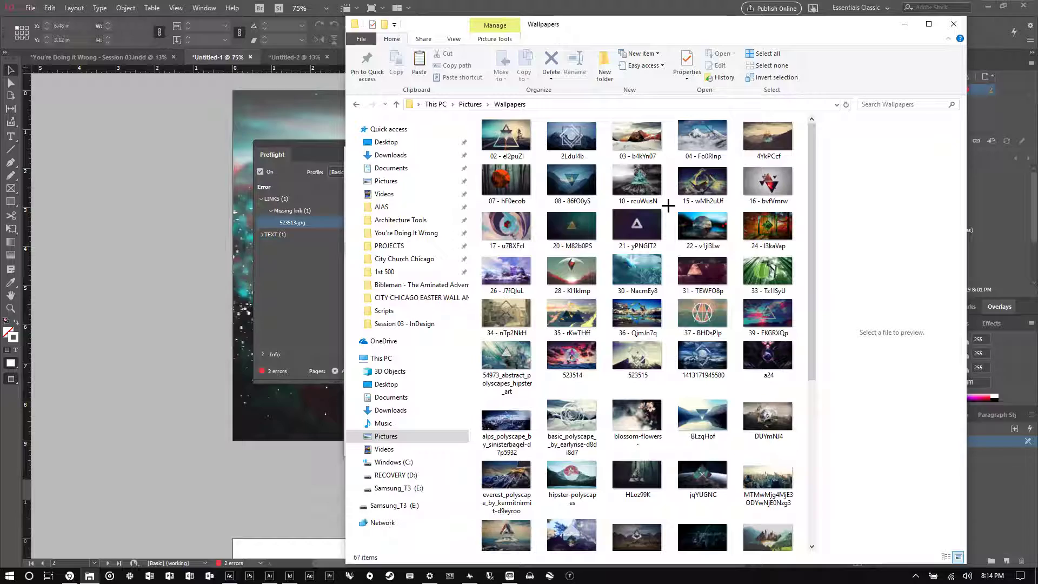
key(ctrl+v)
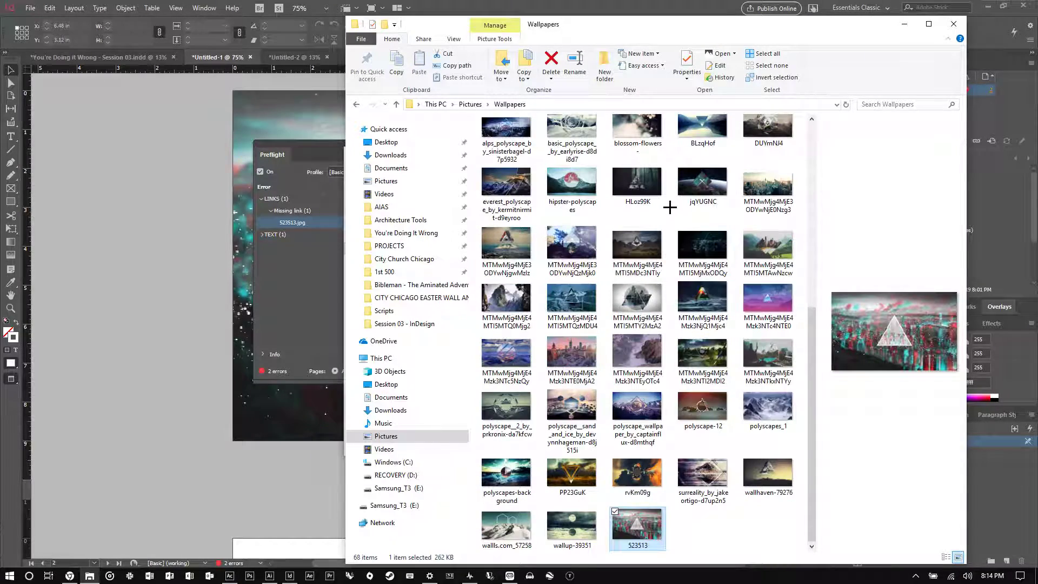
click(904, 24)
click(838, 442)
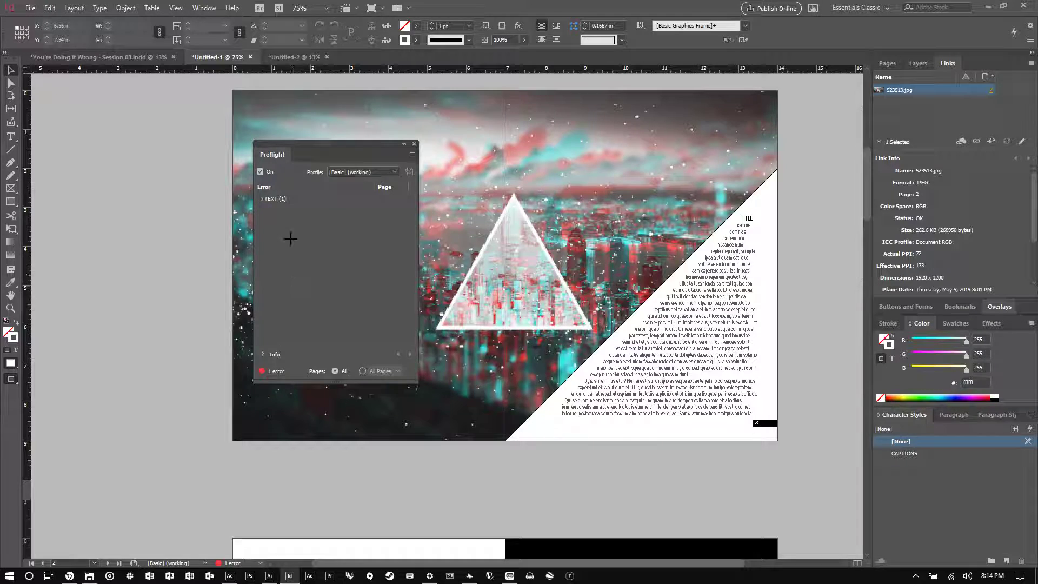
Expand the Preflight text error and delete the closing paragraphs of page 3's body text so it fits its frame
click(260, 198)
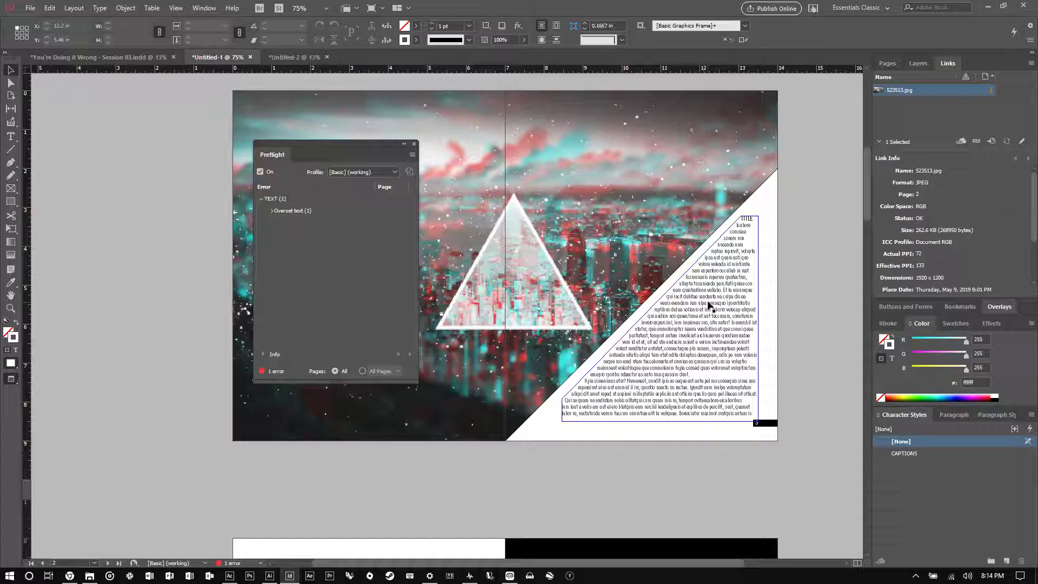
double_click(593, 374)
drag(593, 376, 820, 462)
key(ctrl+v)
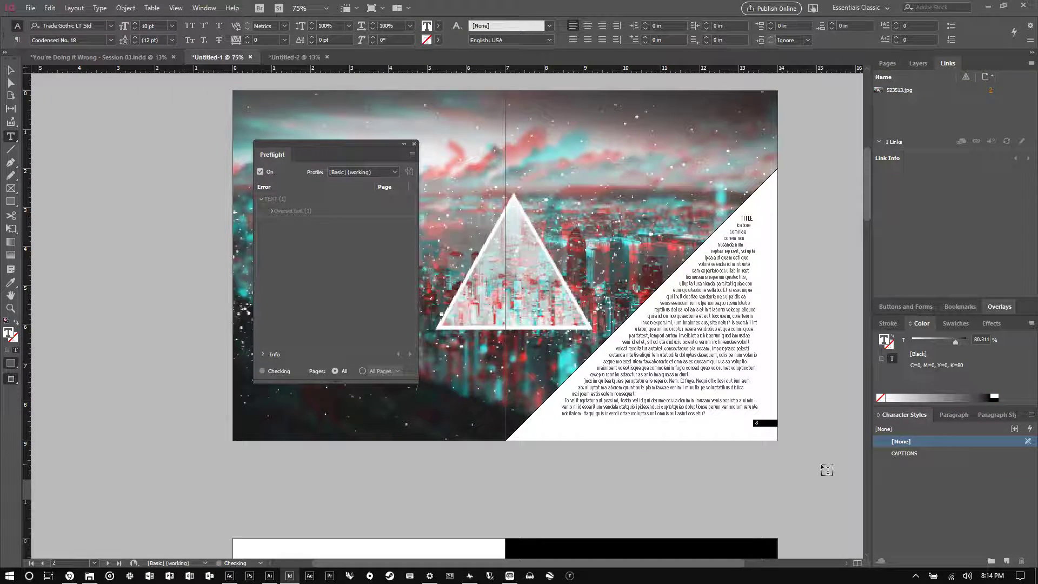
drag(718, 415, 558, 400)
key(ctrl+v)
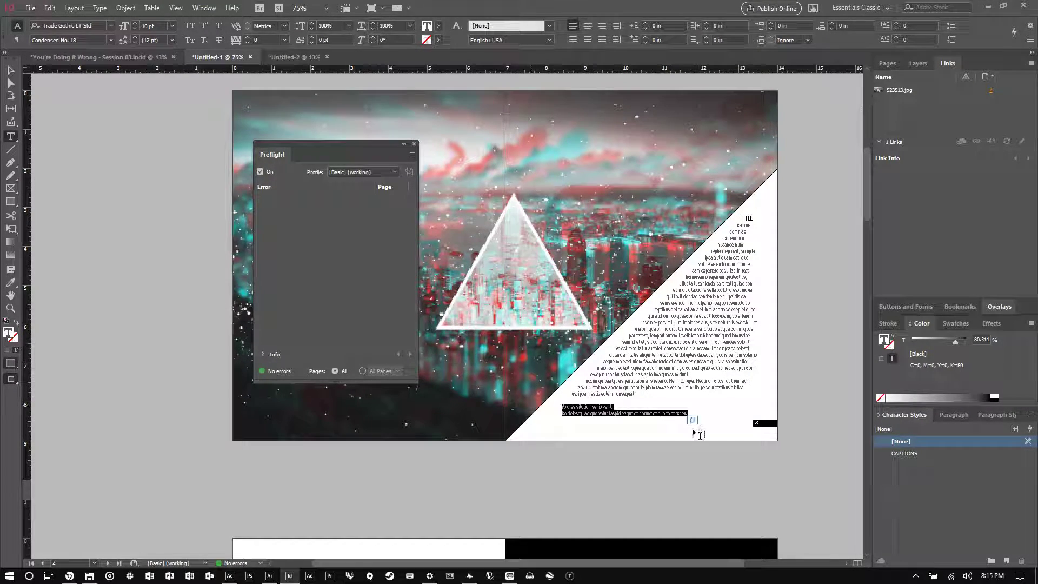
key(BackSpace)
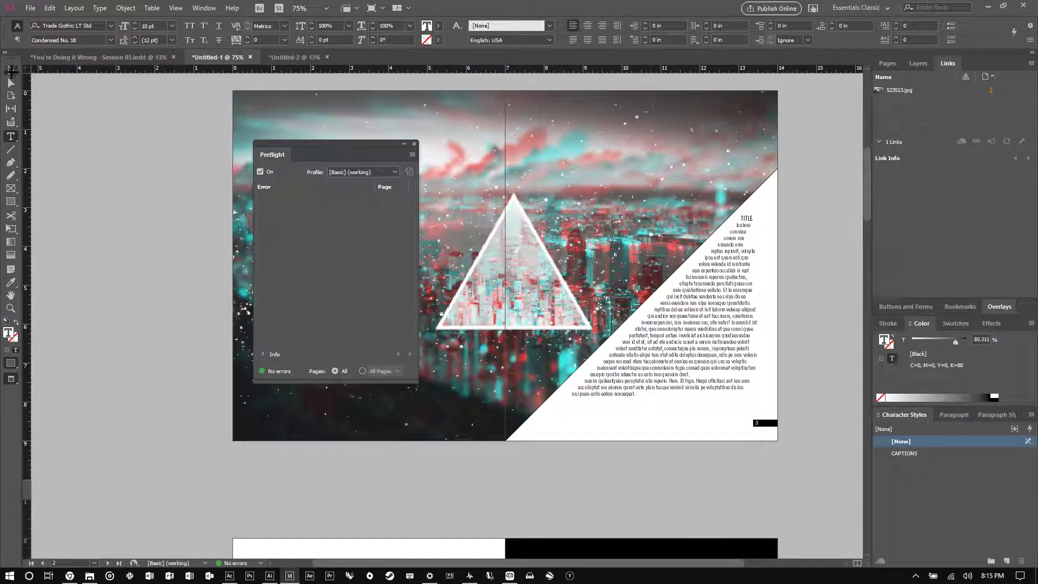
key(Escape)
Dock the floating Preflight panel in the same group as Pages, Layers and Links
drag(369, 149, 968, 63)
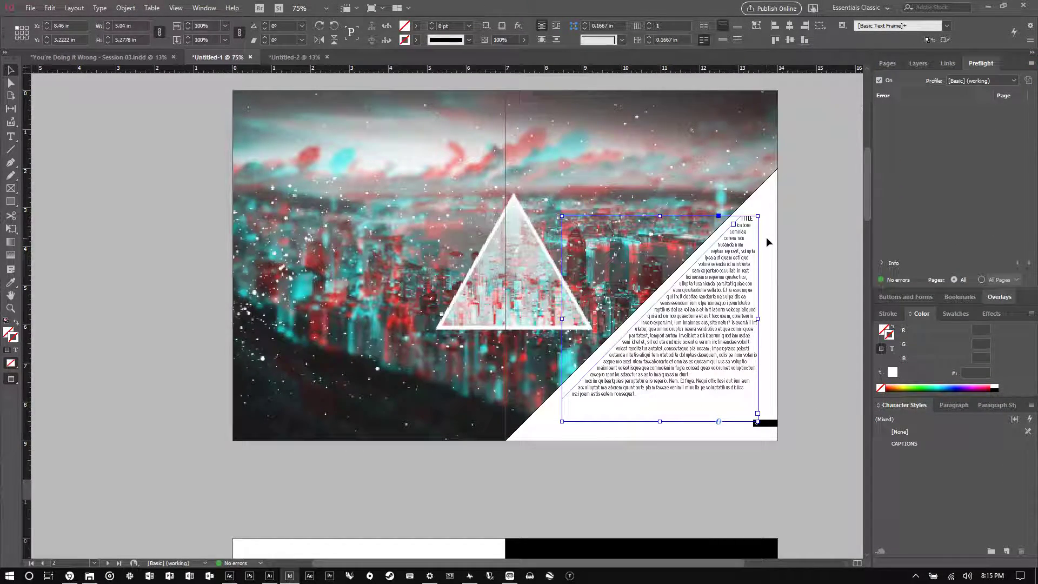
scroll(770, 241, up, 4)
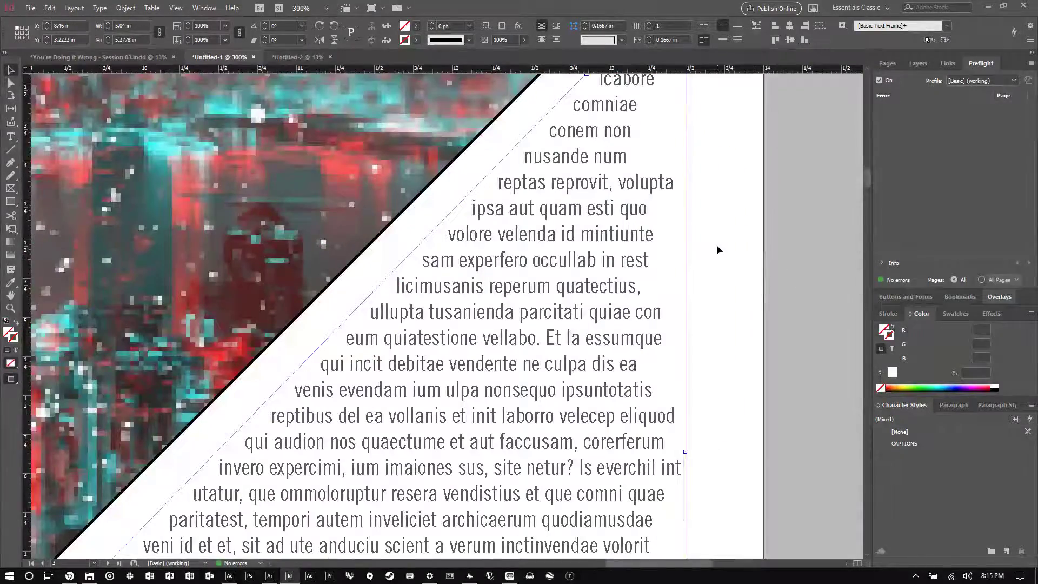
scroll(722, 243, down, 3)
scroll(778, 219, down, 3)
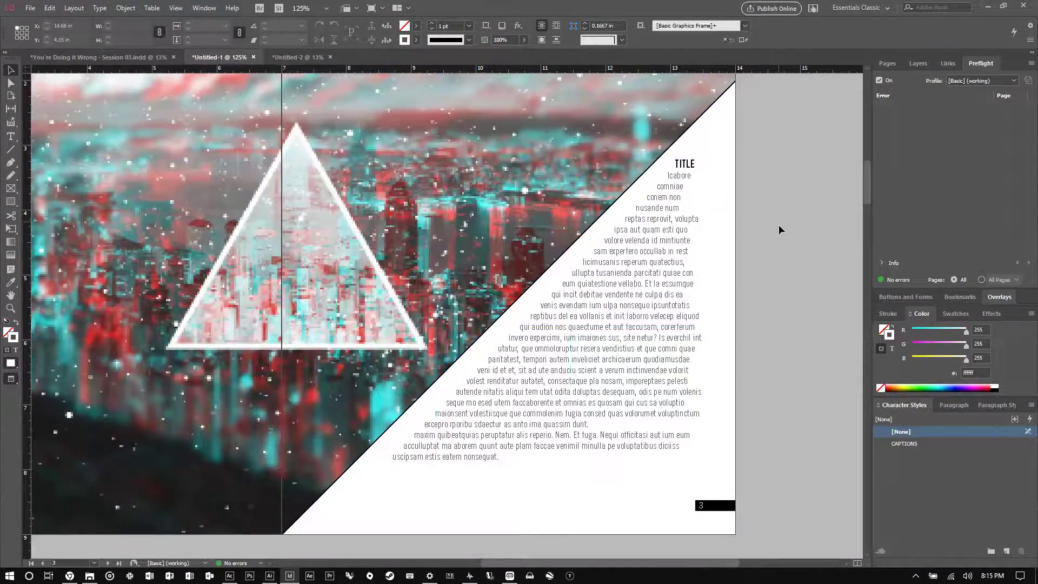
scroll(778, 237, down, 1)
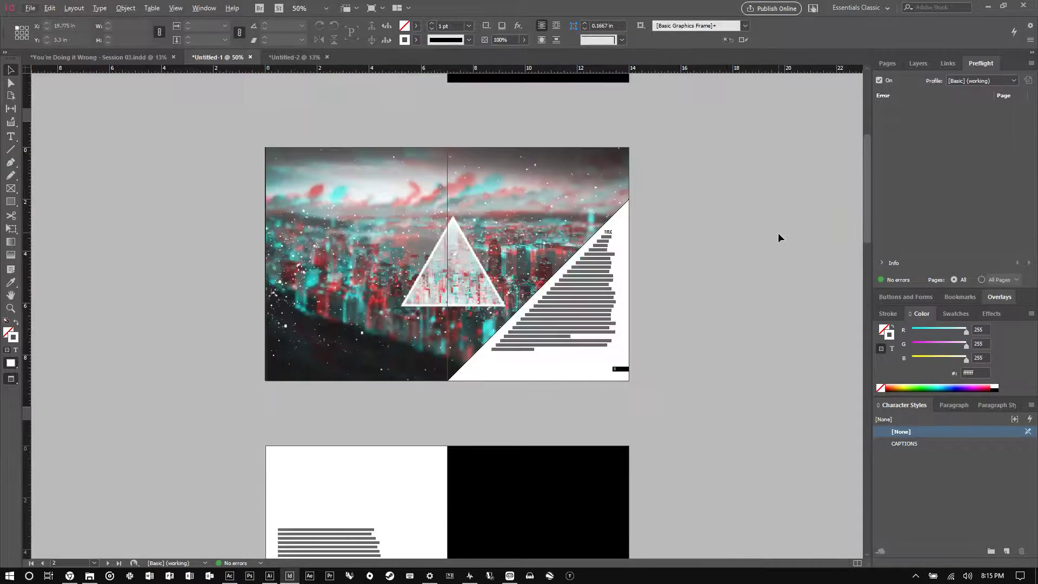
scroll(666, 250, up, 1)
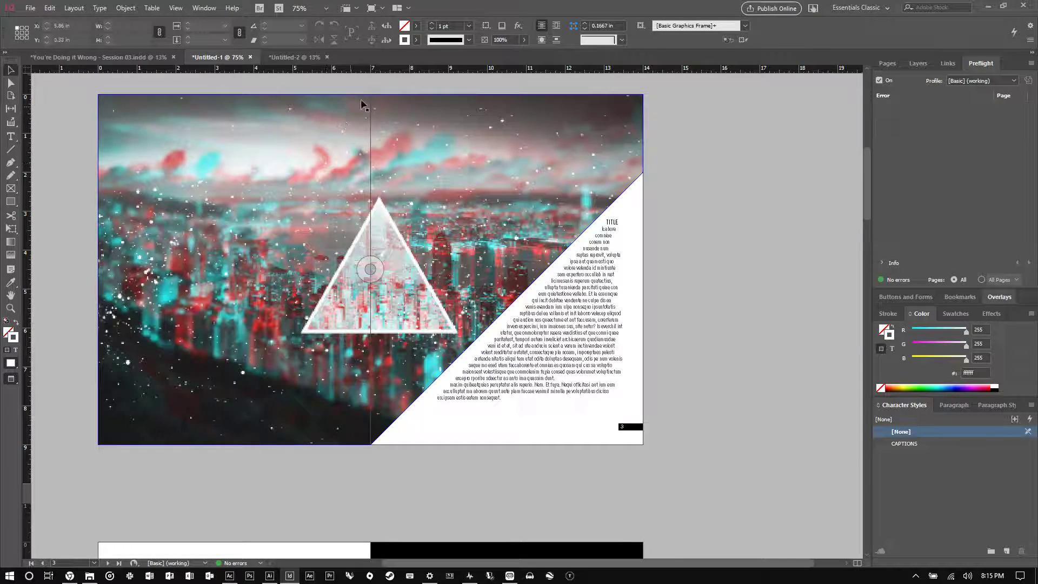
Start packaging the document and save it as YDIW_ID in the Session 03 - InDesign folder
click(27, 8)
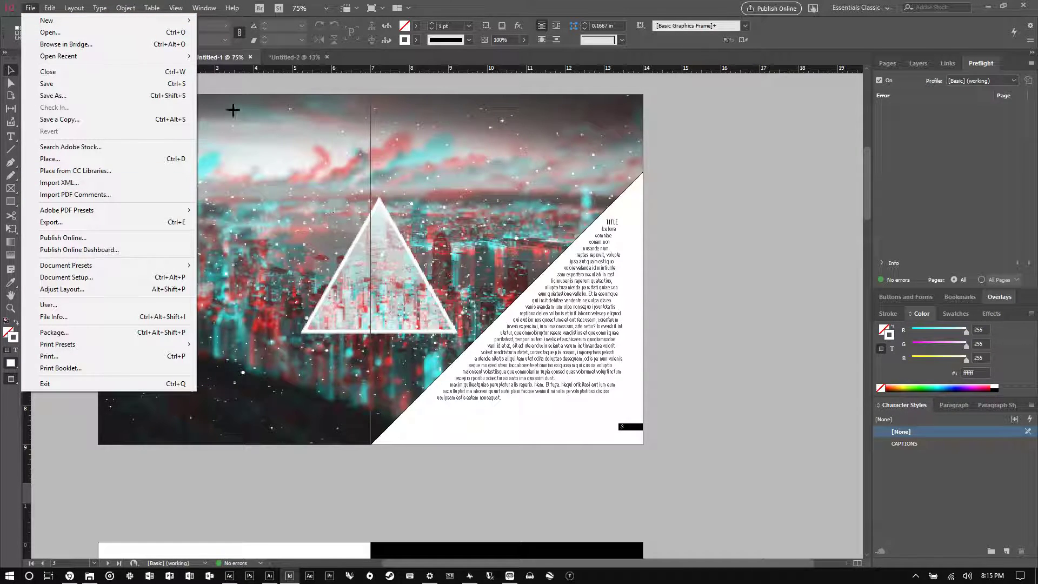
click(108, 332)
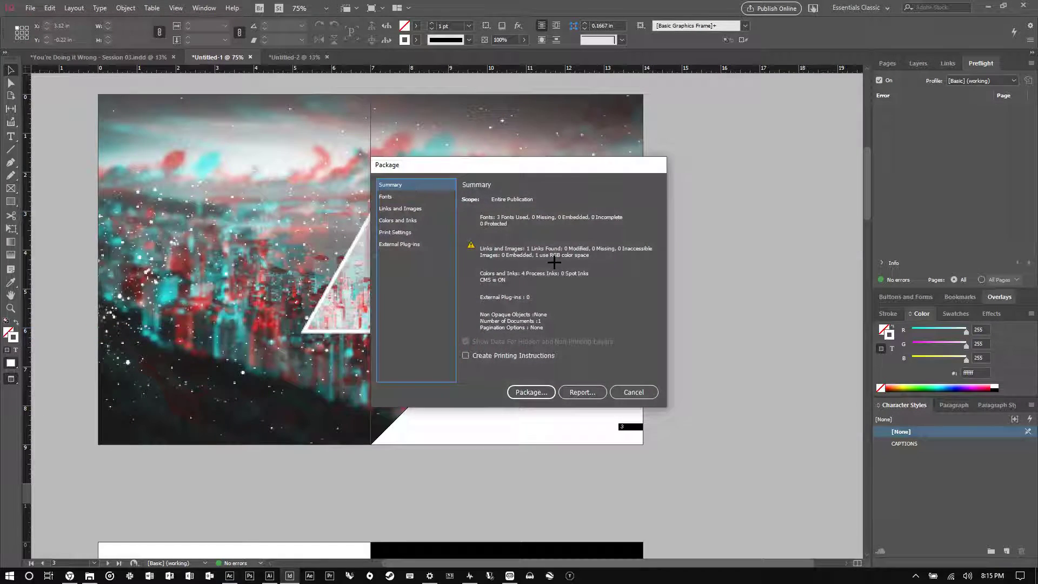
click(531, 392)
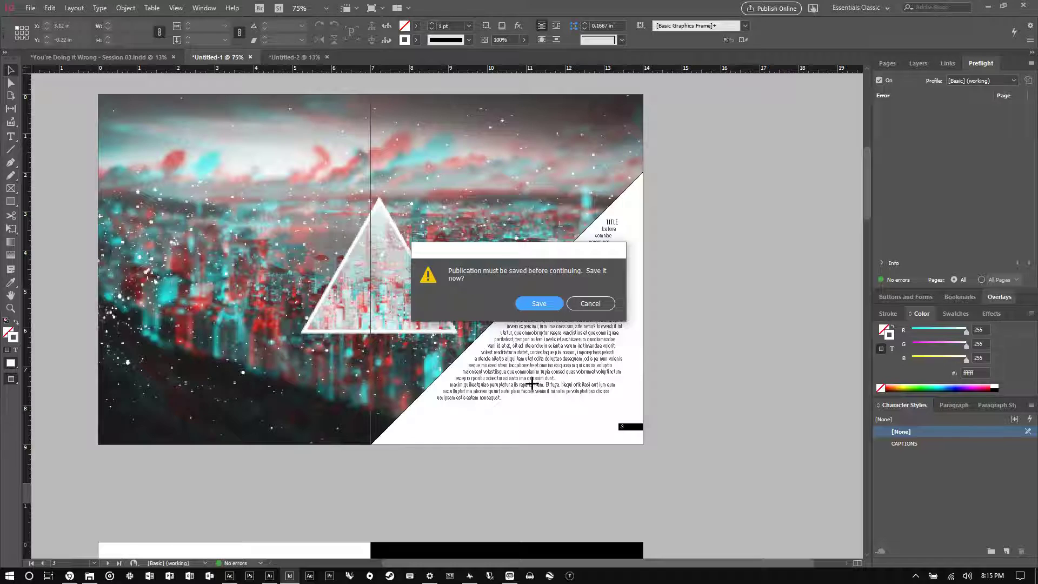
click(540, 303)
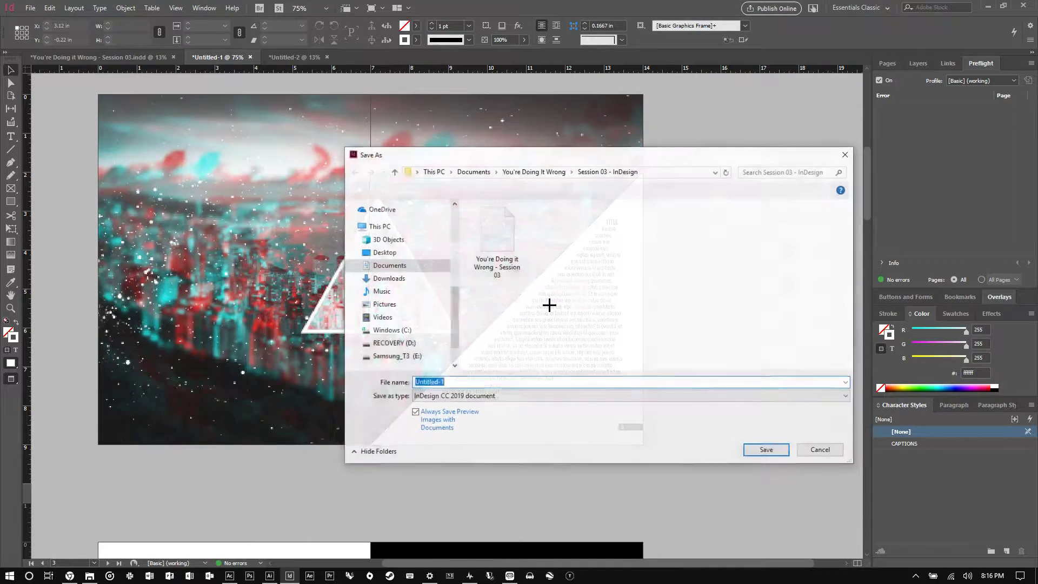
text(YD)
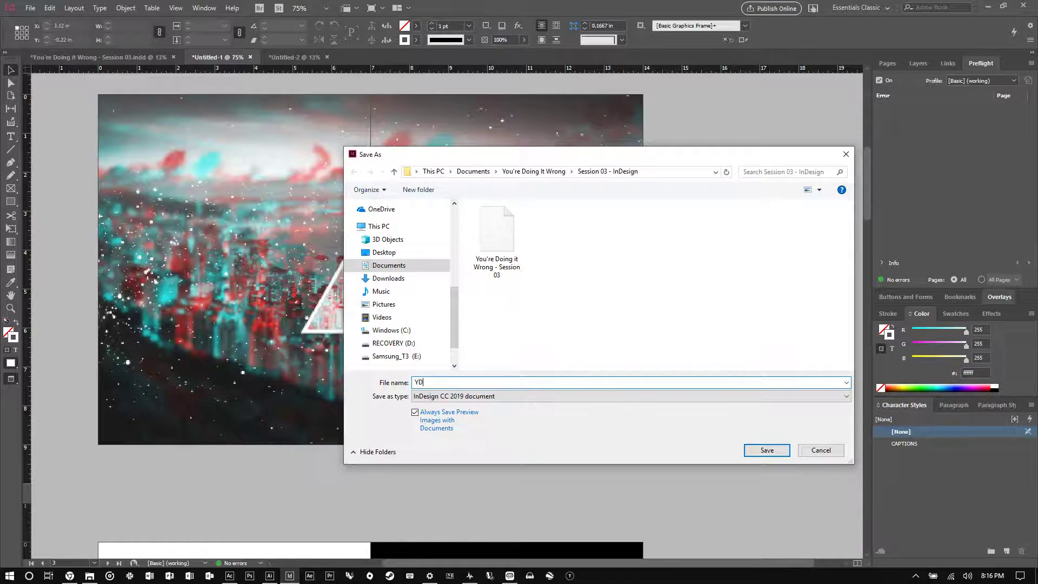
text(IW_ID)
key(Return)
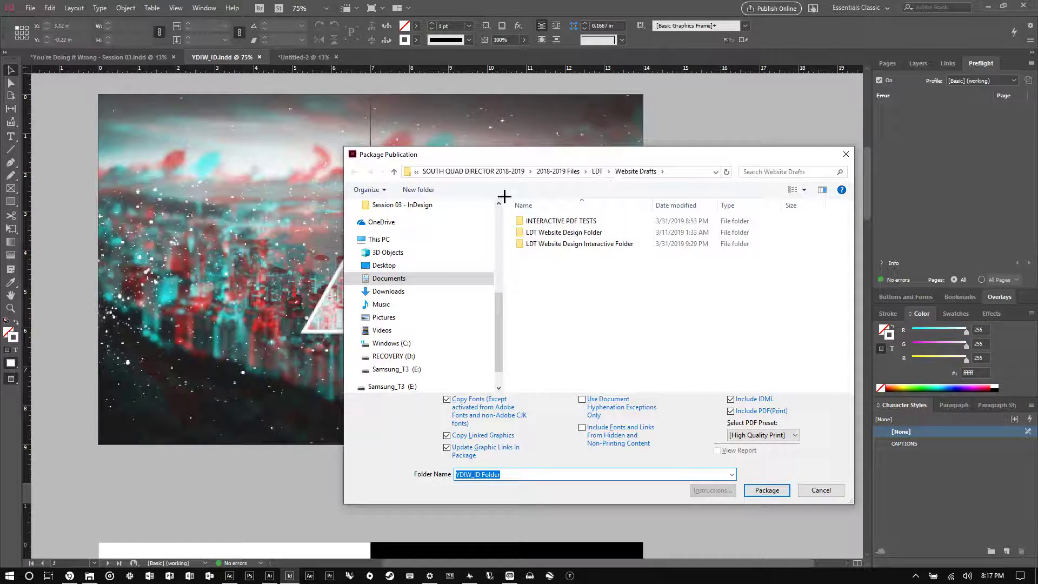
Package the publication as YDIW_ID Folder inside Session 03 - InDesign and accept the font copying restrictions
scroll(433, 267, up, 5)
click(407, 362)
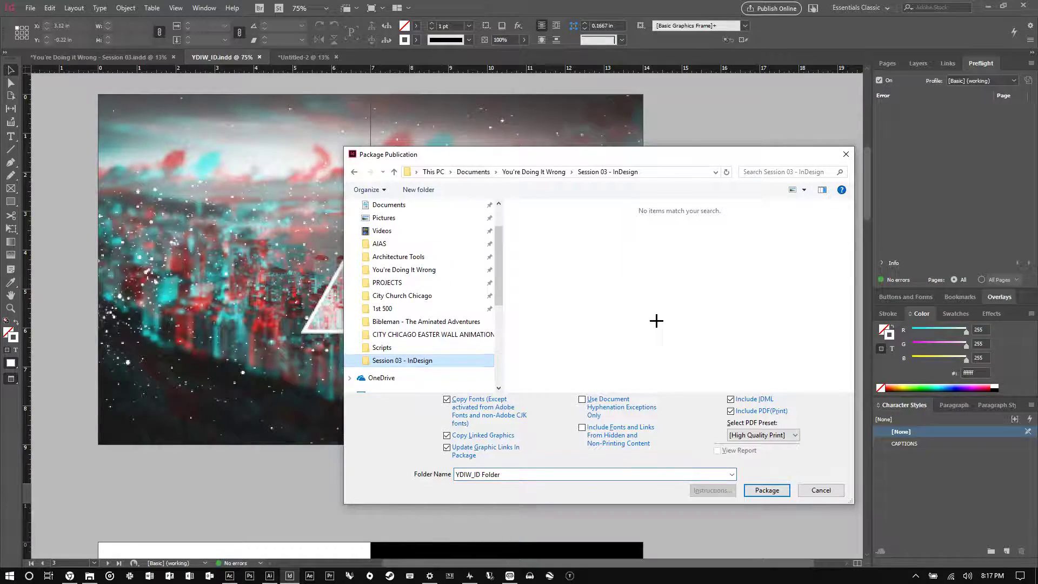
click(758, 490)
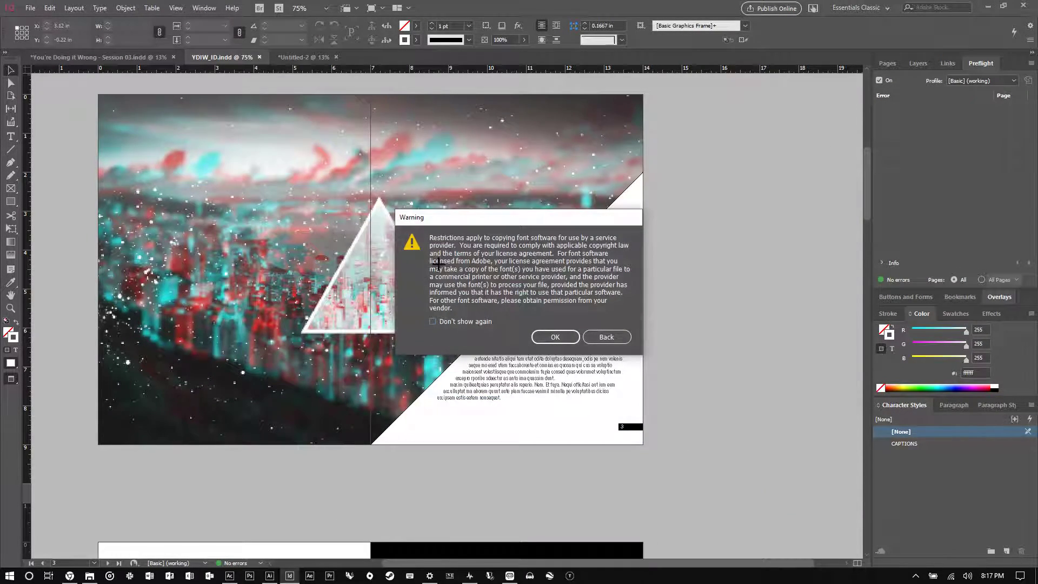
click(563, 339)
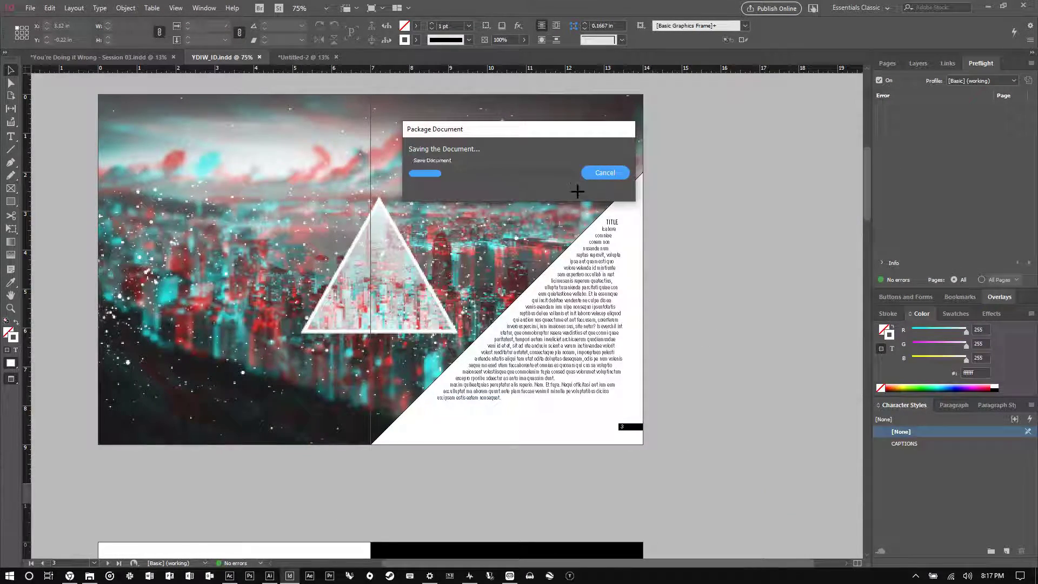
Switch to File Explorer and open YDIW_ID Folder in Session 03 - InDesign to examine the packaged files
click(89, 575)
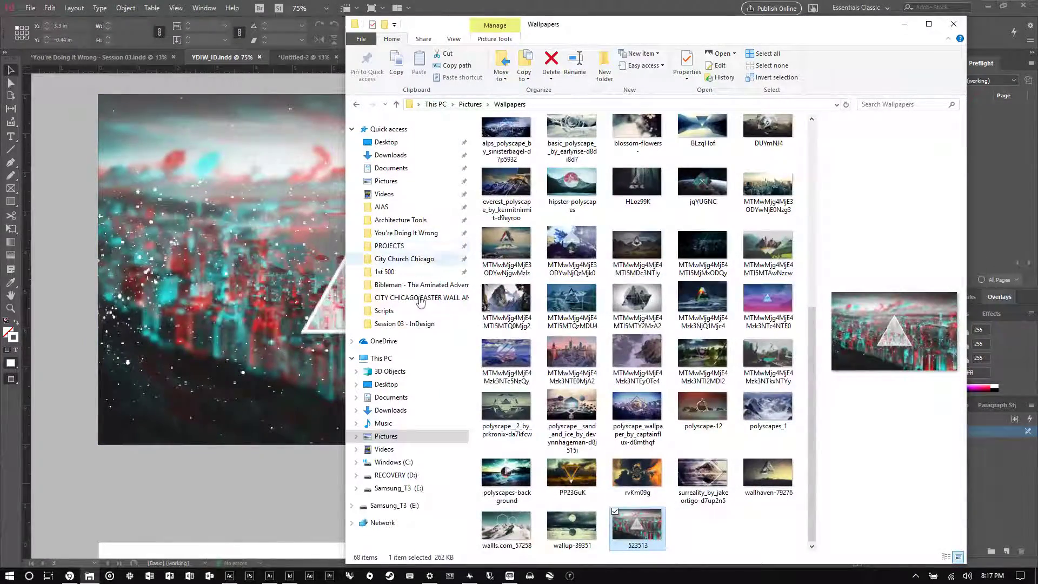
click(417, 323)
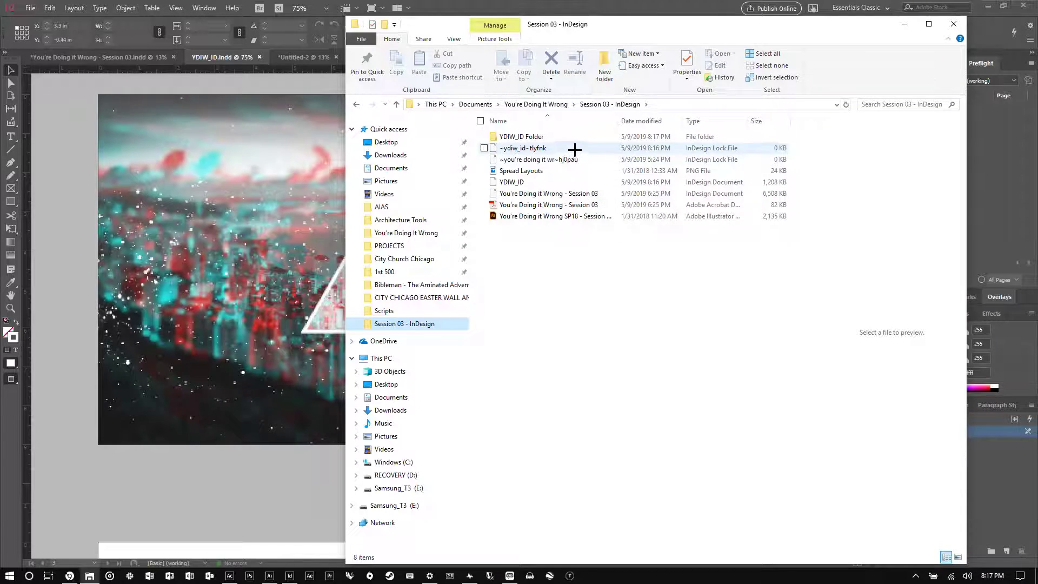
double_click(562, 137)
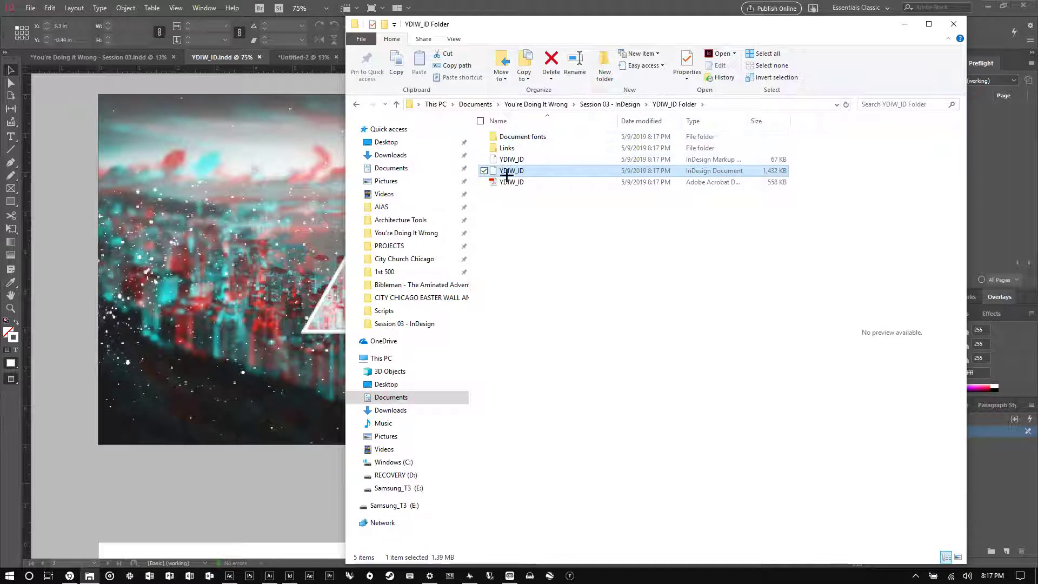
click(517, 180)
Examine the package's Links and Document fonts subfolders and return to the Session 03 - InDesign folder
double_click(513, 148)
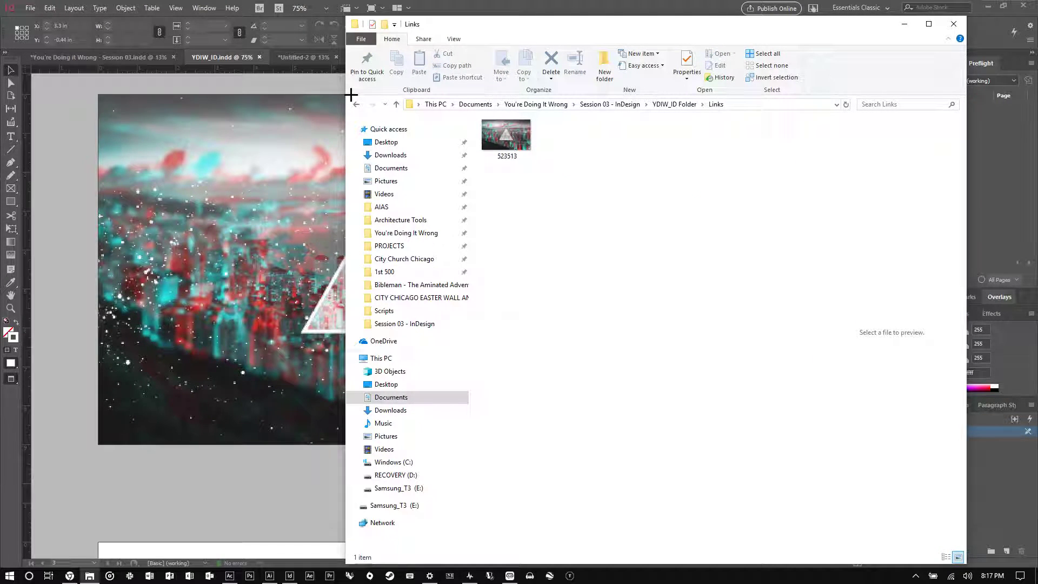
click(356, 104)
click(528, 136)
double_click(528, 137)
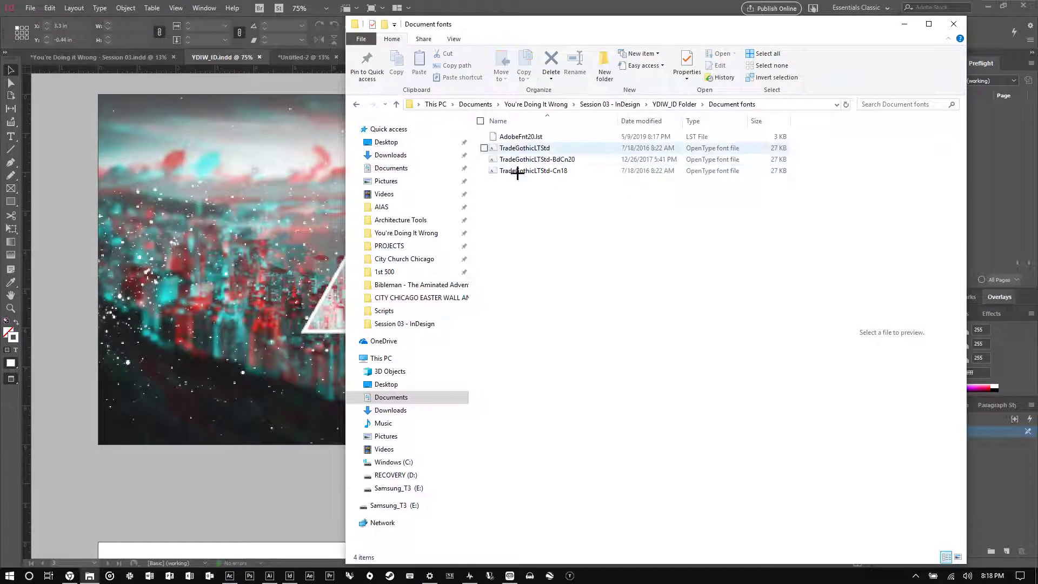
click(352, 103)
click(352, 103)
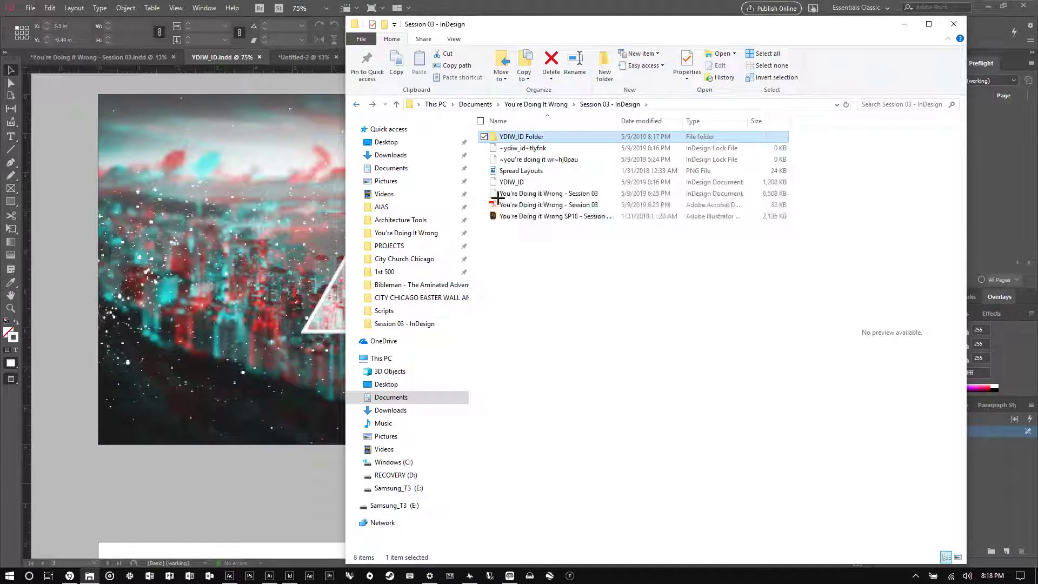
Compress the packaged YDIW_ID Folder into a ZIP archive in Session 03 - InDesign
right_click(534, 135)
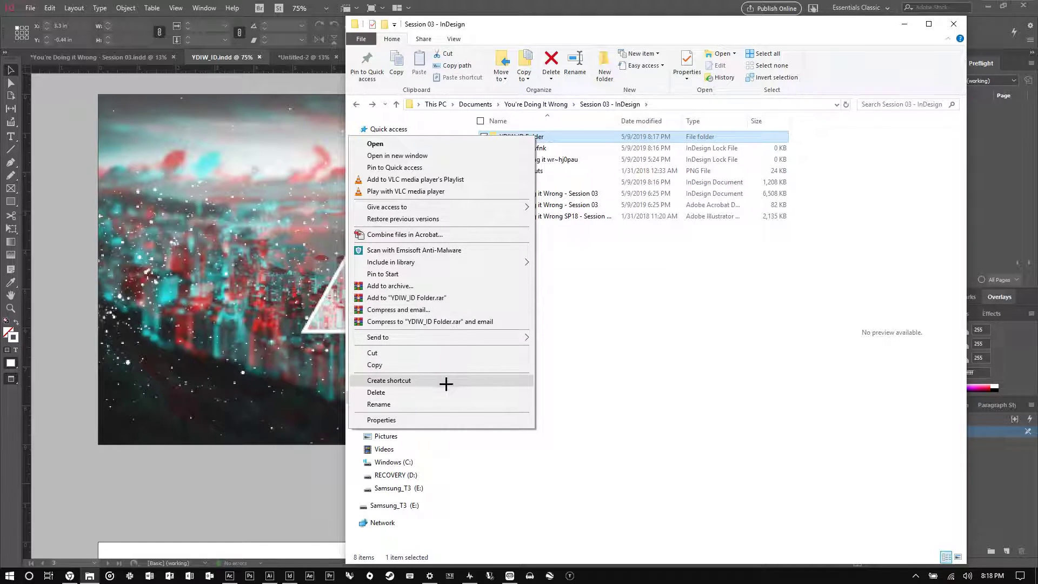
click(549, 346)
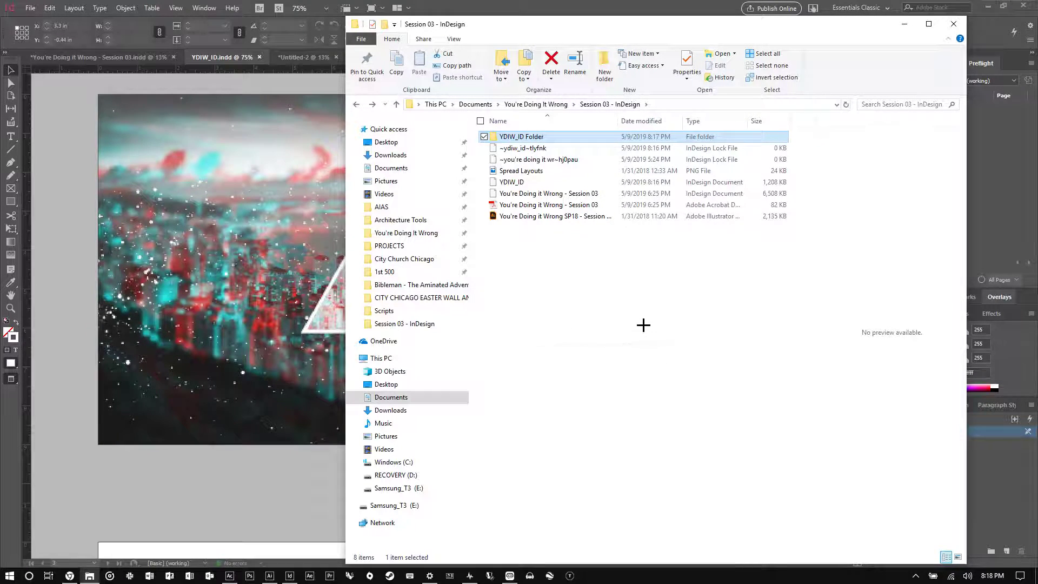
key(Return)
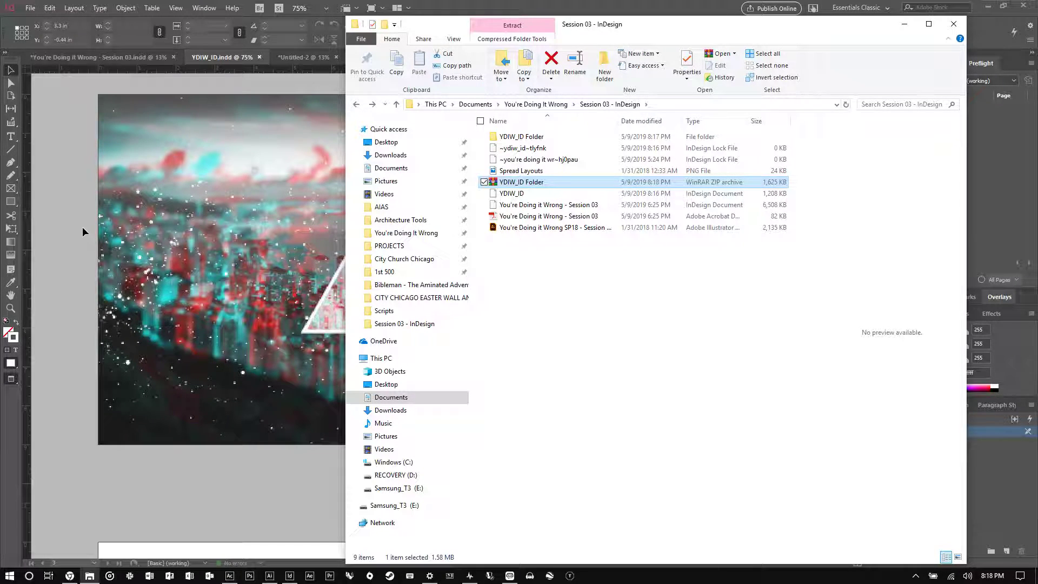
Examine the Links and Document fonts subfolders of YDIW_ID Folder once more and return to the InDesign document
double_click(552, 135)
double_click(554, 147)
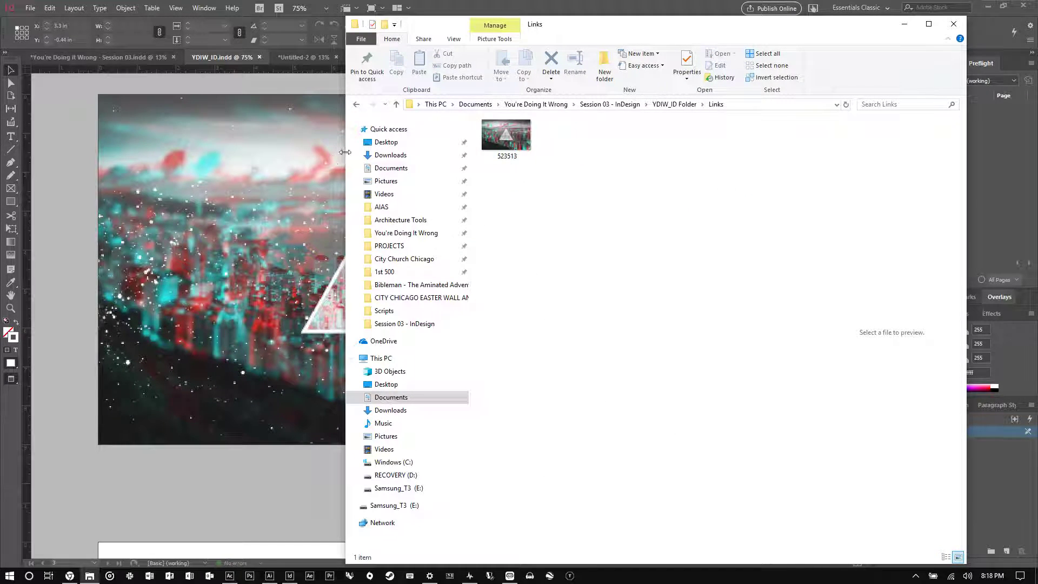
click(356, 105)
double_click(537, 136)
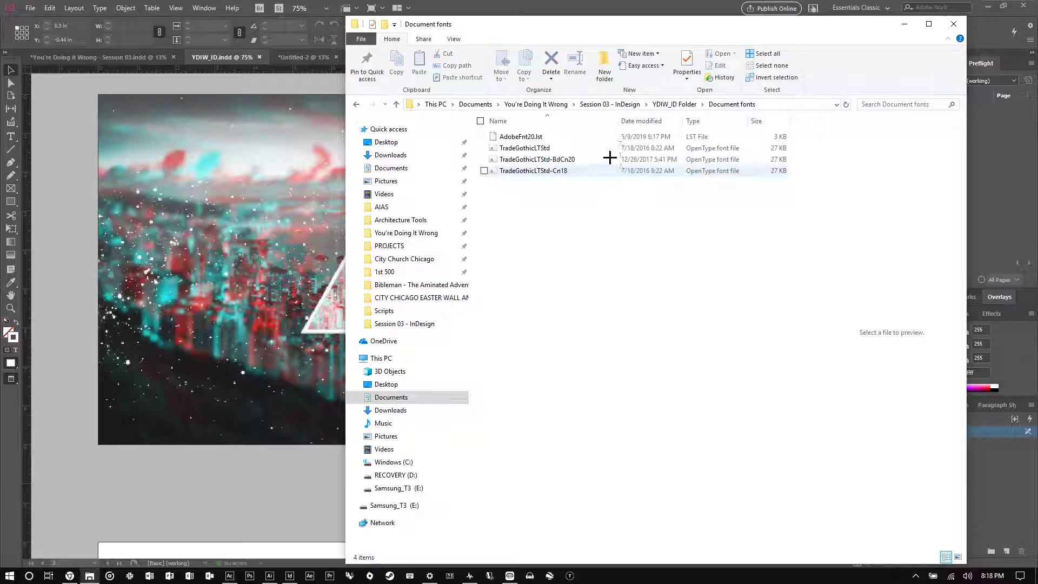
click(357, 104)
click(357, 104)
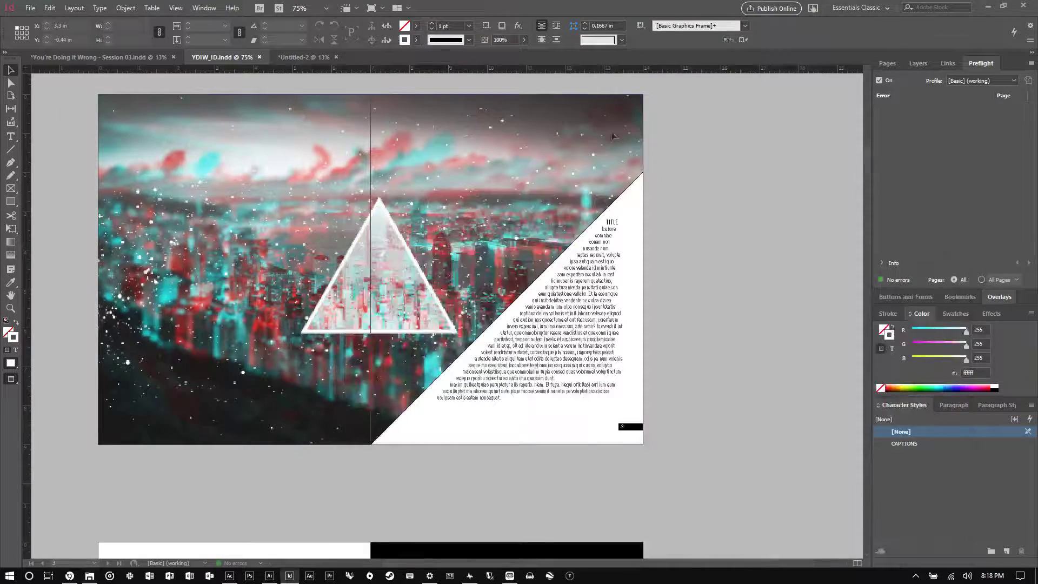
click(904, 24)
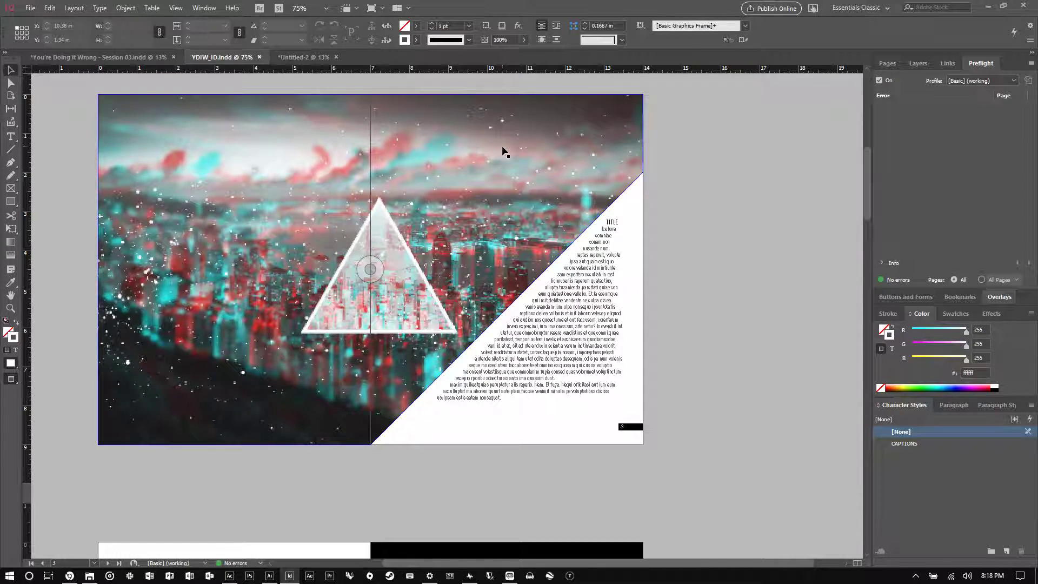
Apply C-Master to page 2 of the spread on pages 2-3
click(728, 126)
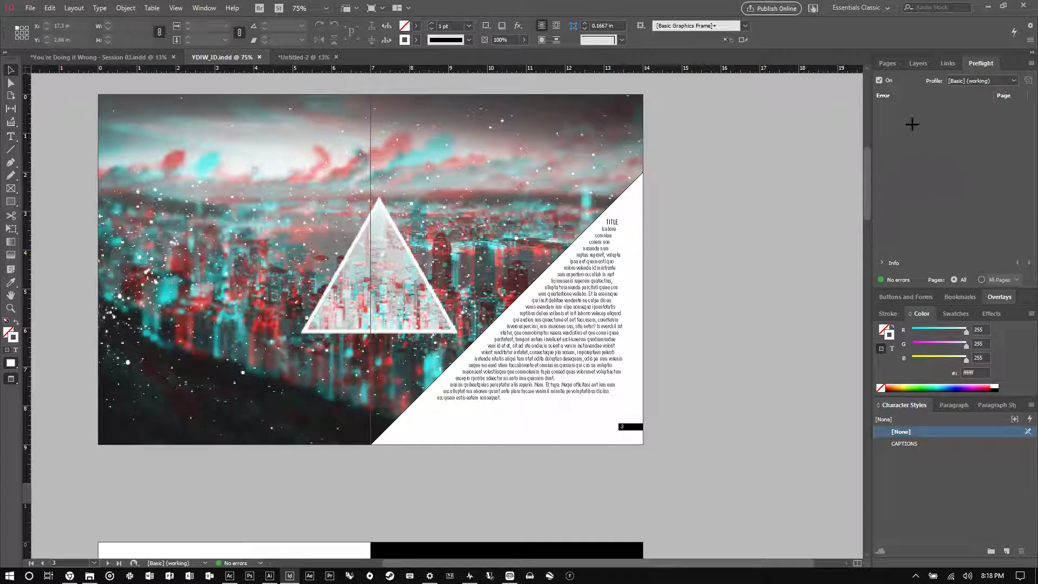
click(888, 61)
drag(1009, 125, 943, 257)
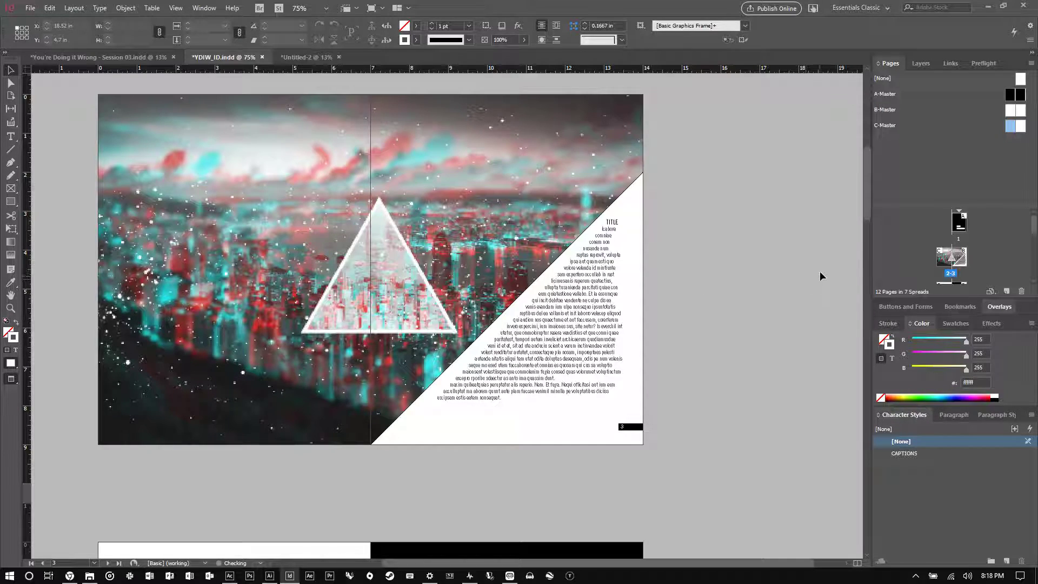
Open the C-Master spread and check which layer holds its page number objects
double_click(1009, 127)
drag(646, 493, 58, 394)
click(921, 63)
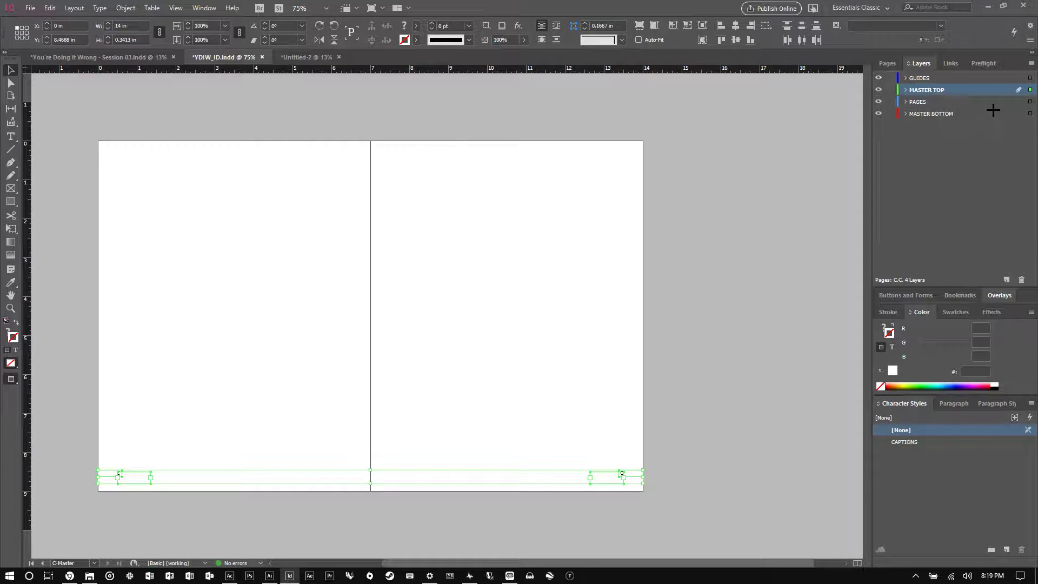
click(887, 64)
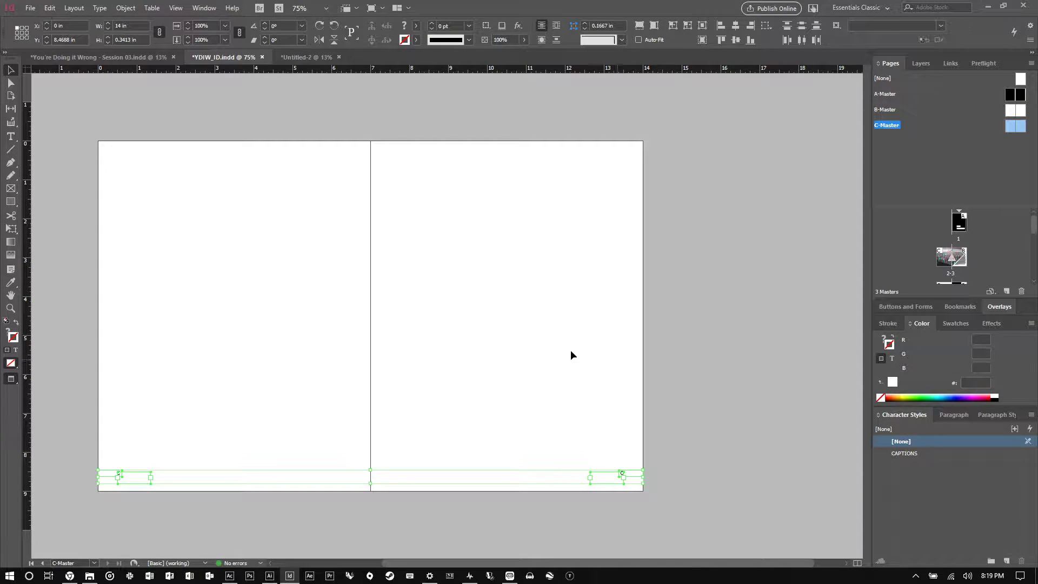
click(572, 354)
Move the full-spread city image on pages 2-3 from the GUIDES layer to the PAGES layer
double_click(949, 257)
click(559, 255)
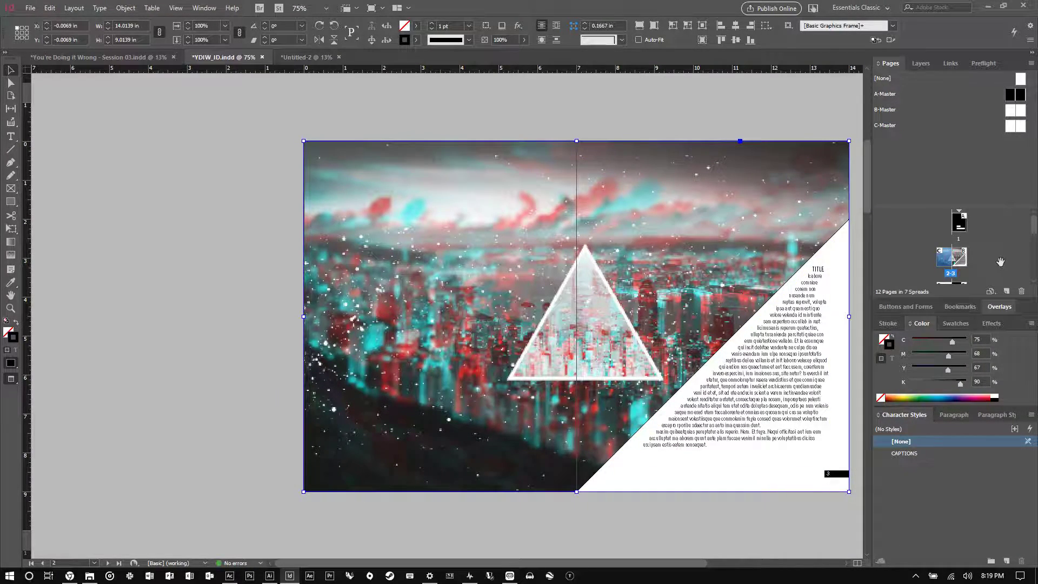
key(ctrl+1)
scroll(335, 490, up, 6)
drag(335, 489, 465, 334)
key(ctrl+z)
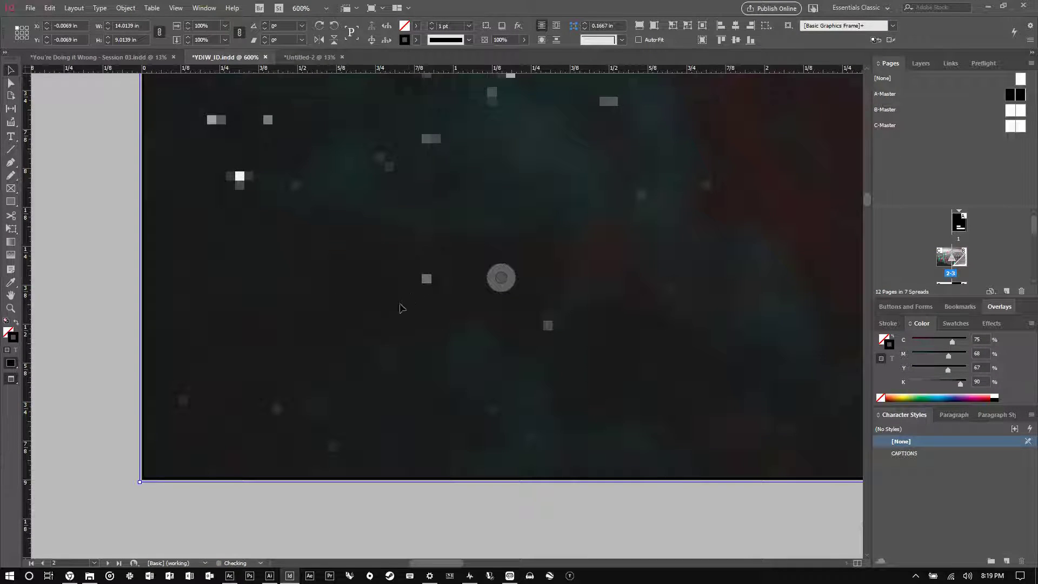
scroll(702, 139, down, 1)
click(930, 66)
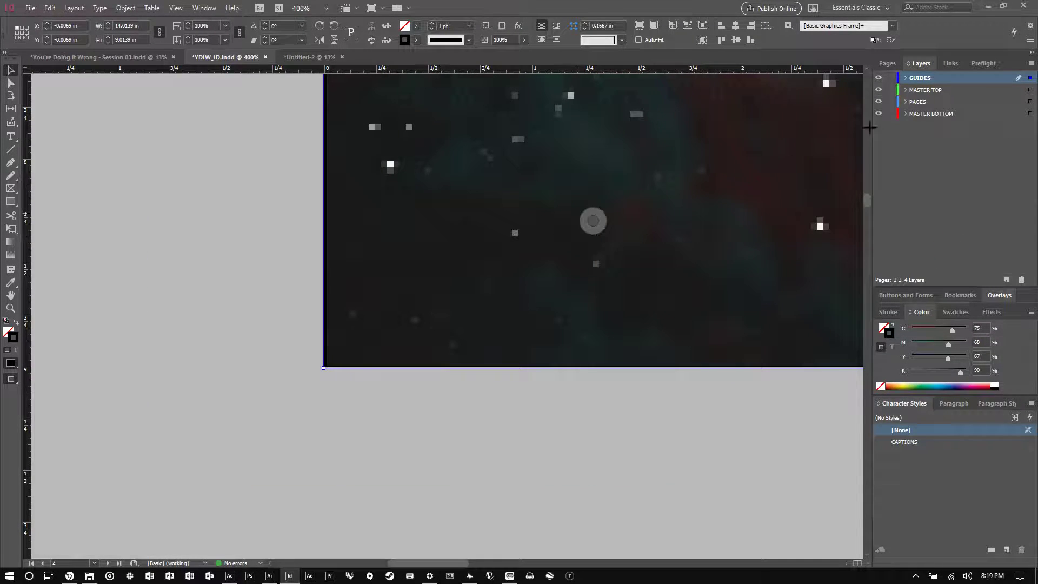
click(884, 63)
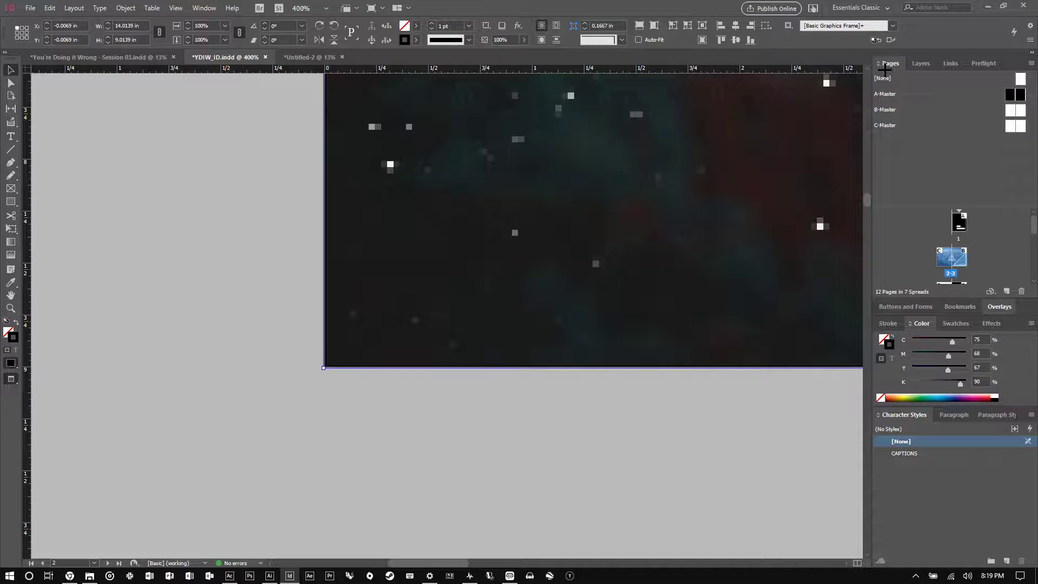
click(921, 63)
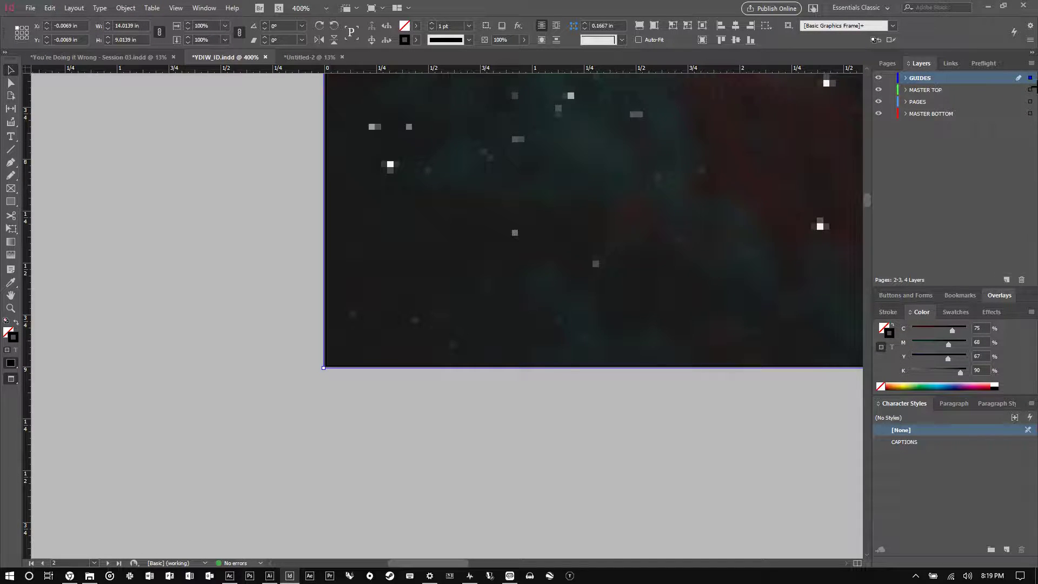
click(953, 99)
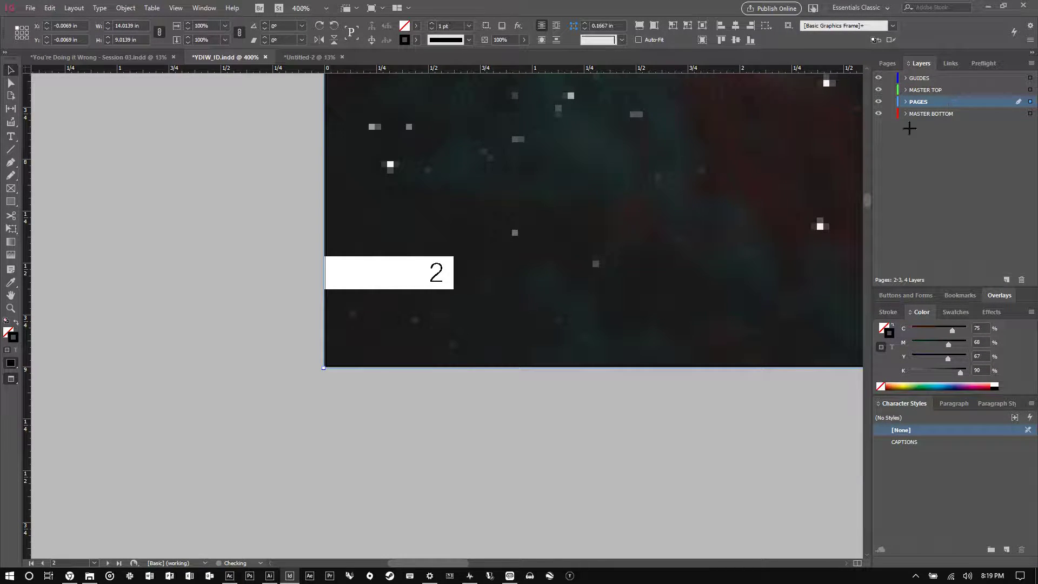
Move the angled body text frame on page 3 from the GUIDES layer to the PAGES layer
scroll(273, 250, down, 8)
scroll(222, 287, up, 4)
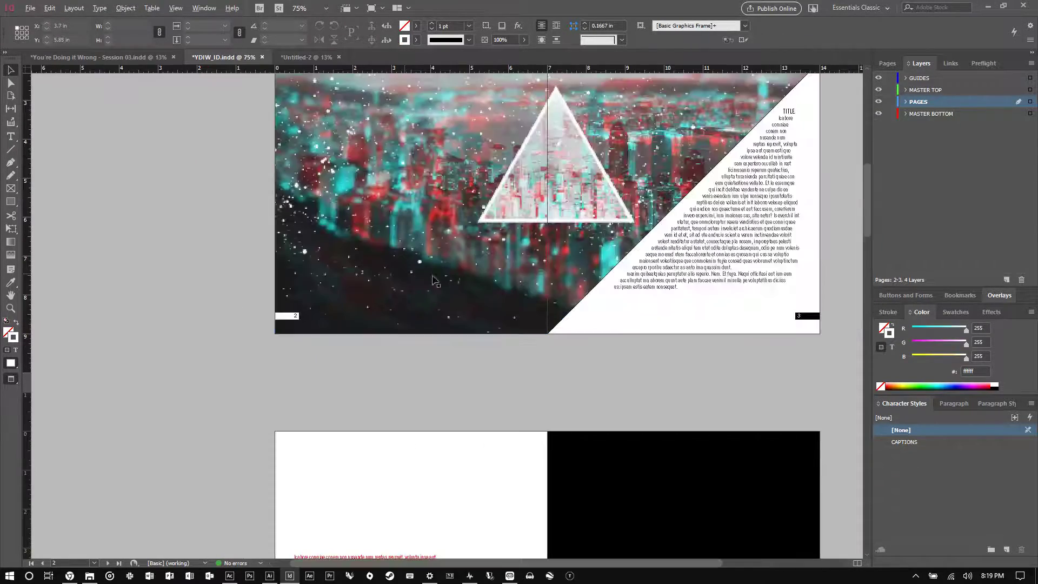
scroll(425, 280, up, 1)
scroll(425, 279, up, 1)
scroll(426, 279, down, 1)
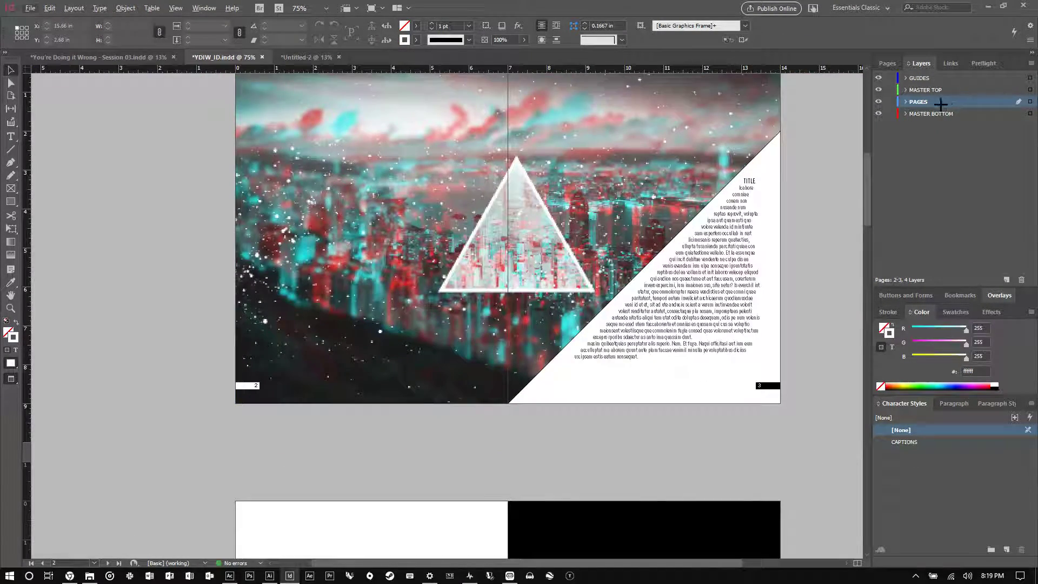
scroll(757, 223, up, 3)
click(728, 367)
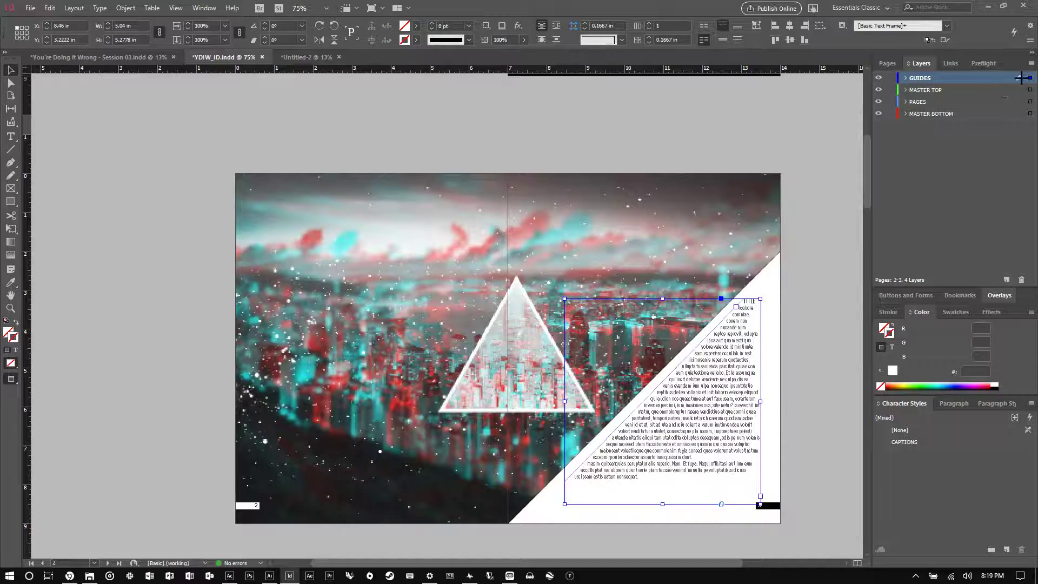
click(1030, 105)
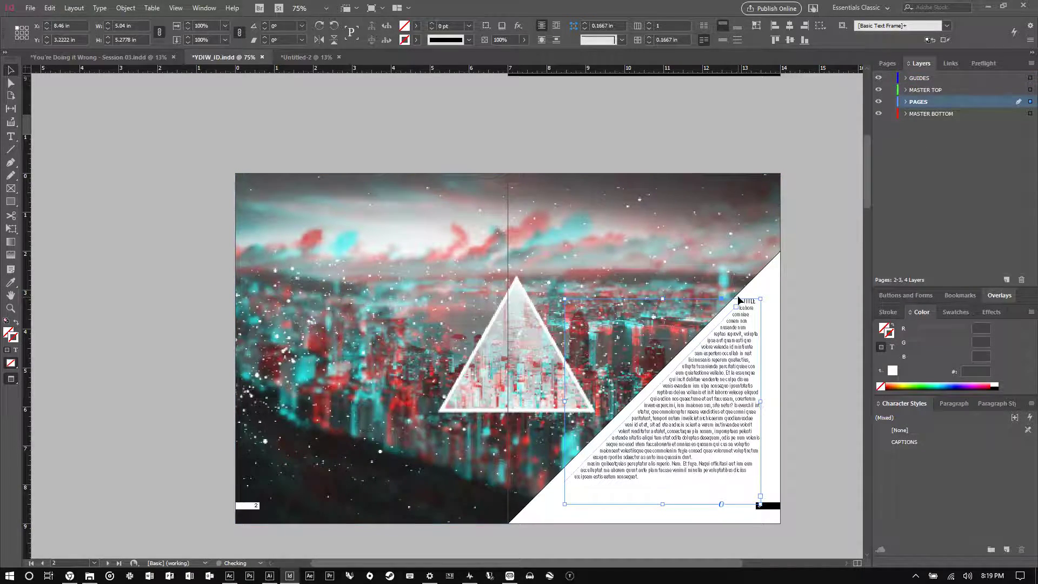
Review the document's spreads and the available Interactive features, and display the Buttons and Forms options
scroll(766, 246, down, 10)
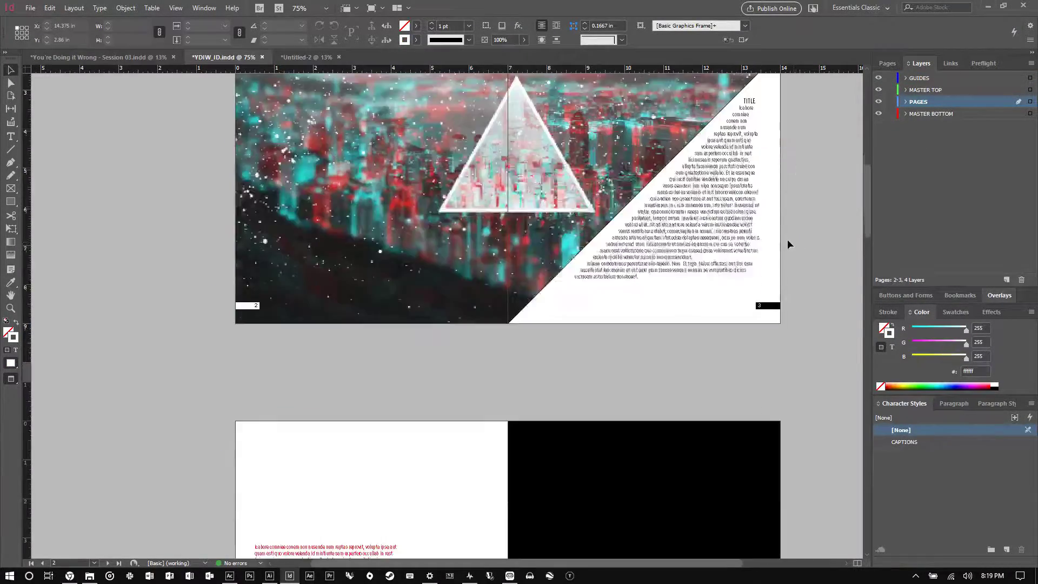
scroll(707, 244, down, 1)
scroll(707, 243, down, 6)
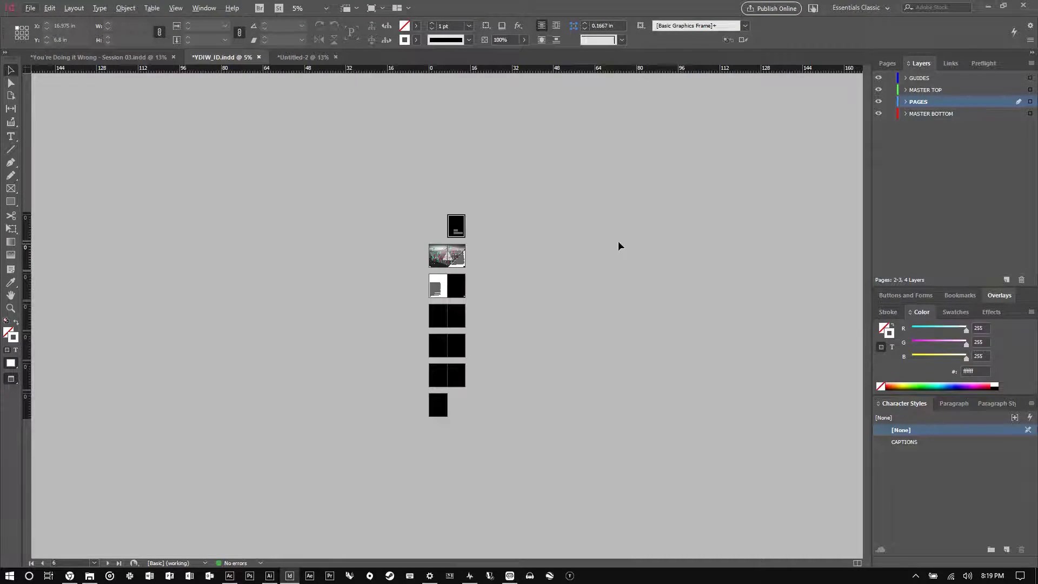
scroll(451, 258, up, 6)
scroll(550, 231, up, 10)
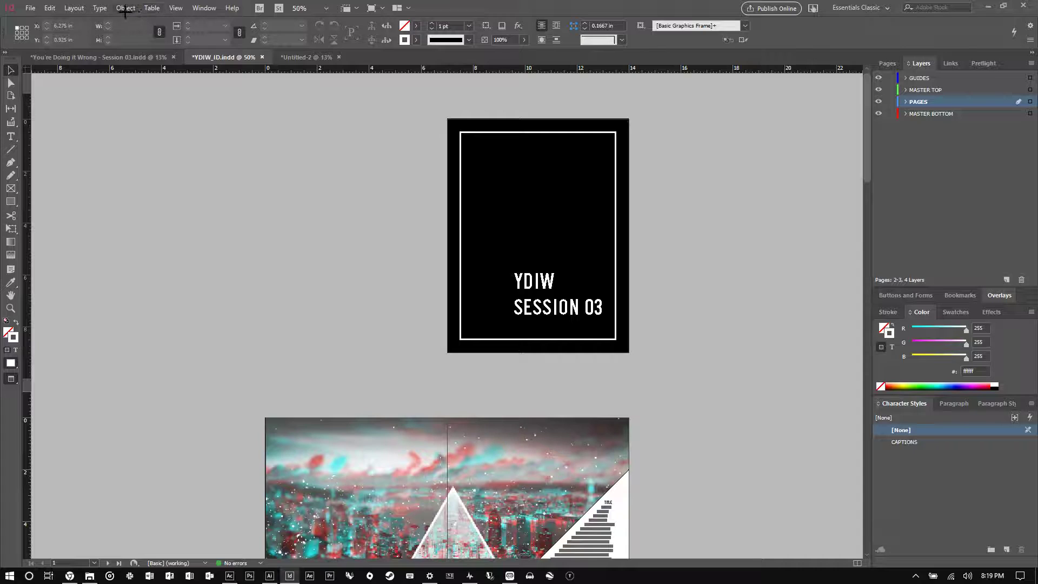
click(193, 7)
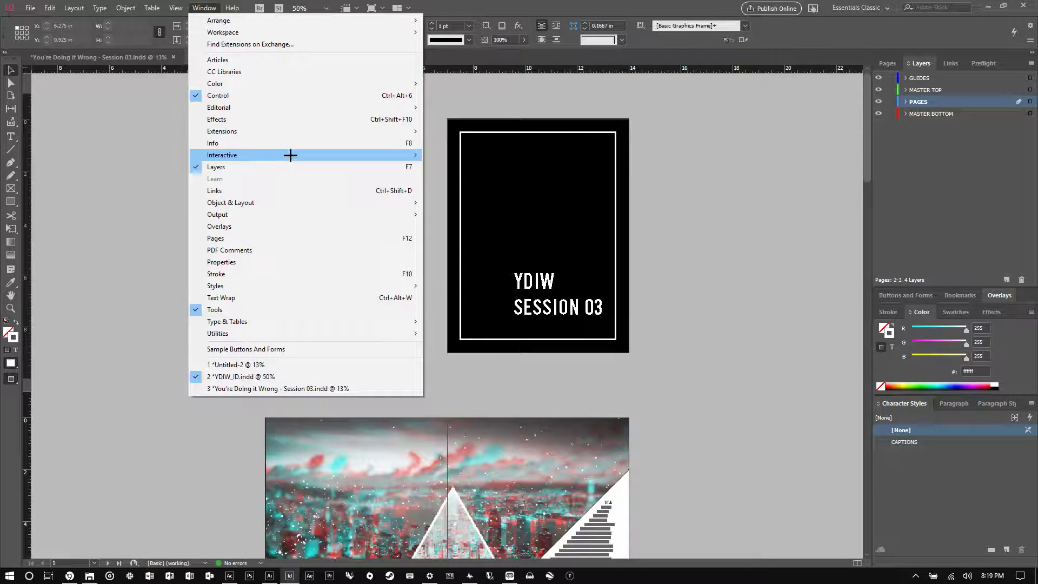
mouse_move(290, 155)
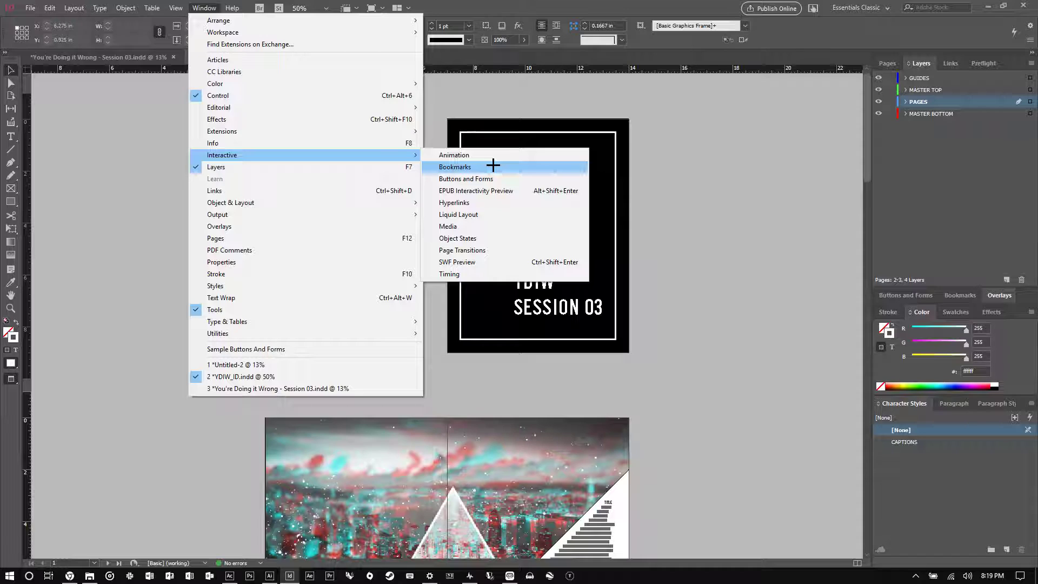
click(737, 309)
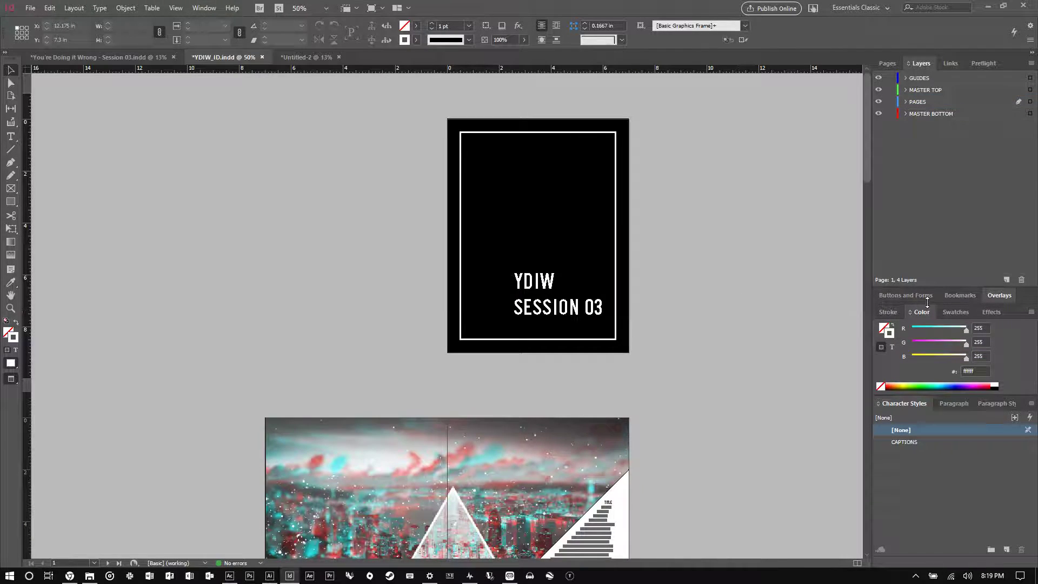
click(906, 295)
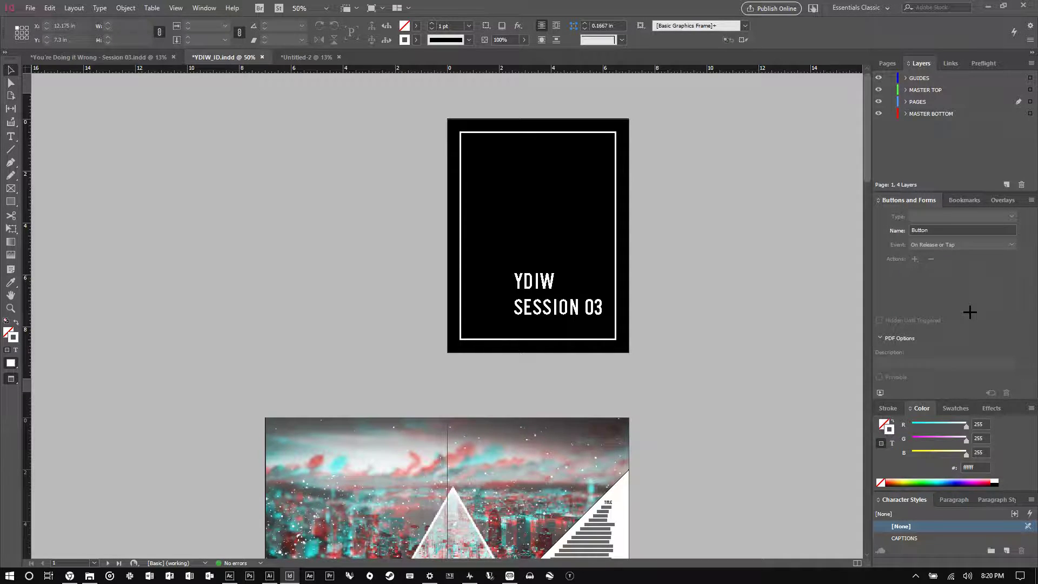
Add a bookmark named INTRO for the spread on pages 2-3
click(962, 201)
scroll(539, 376, down, 5)
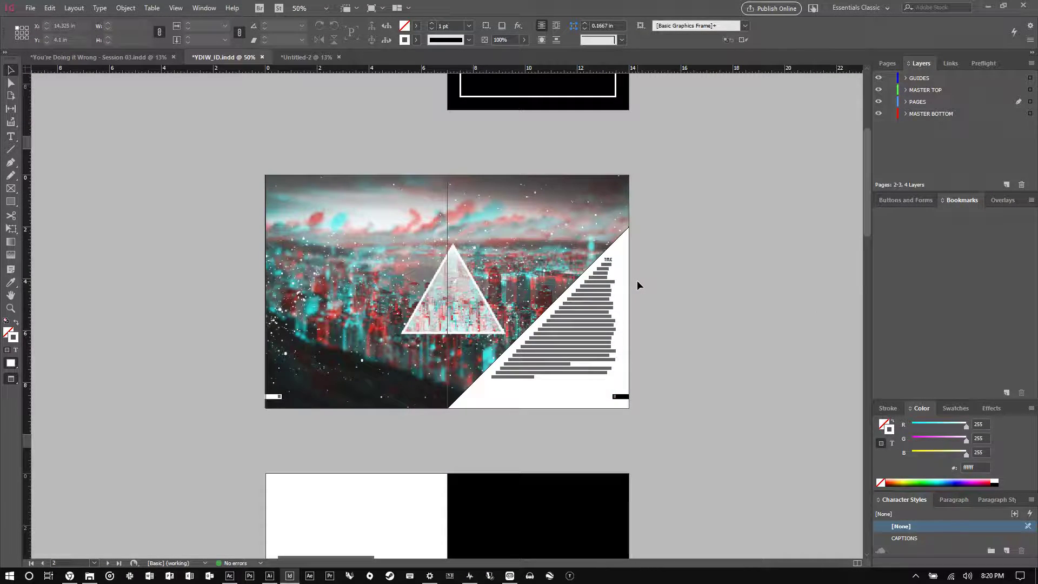
click(1007, 392)
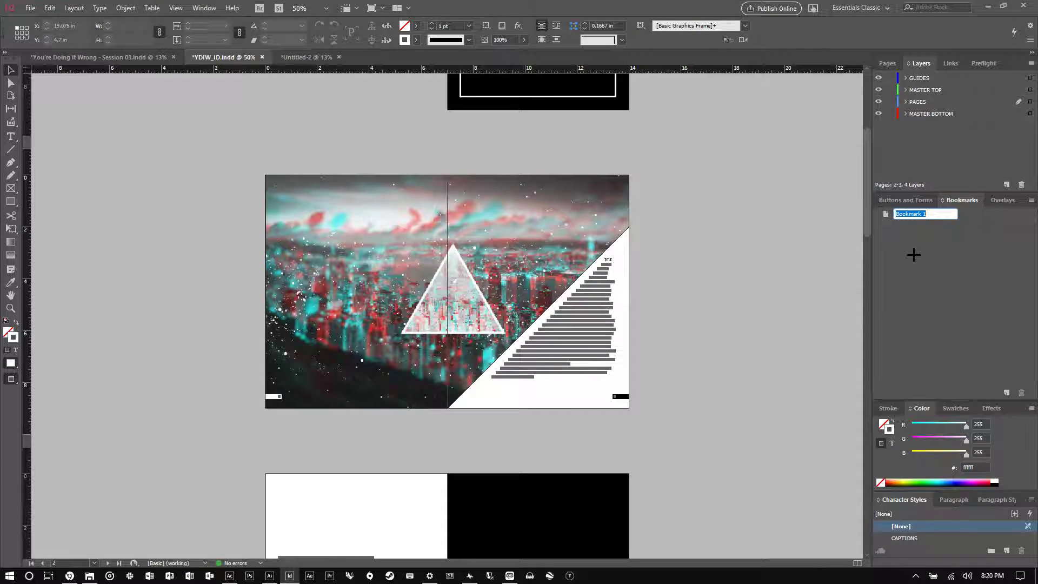
text(INTRO)
key(Return)
Display the Buttons and Forms options again and review the cover and the spreads that follow it
click(405, 219)
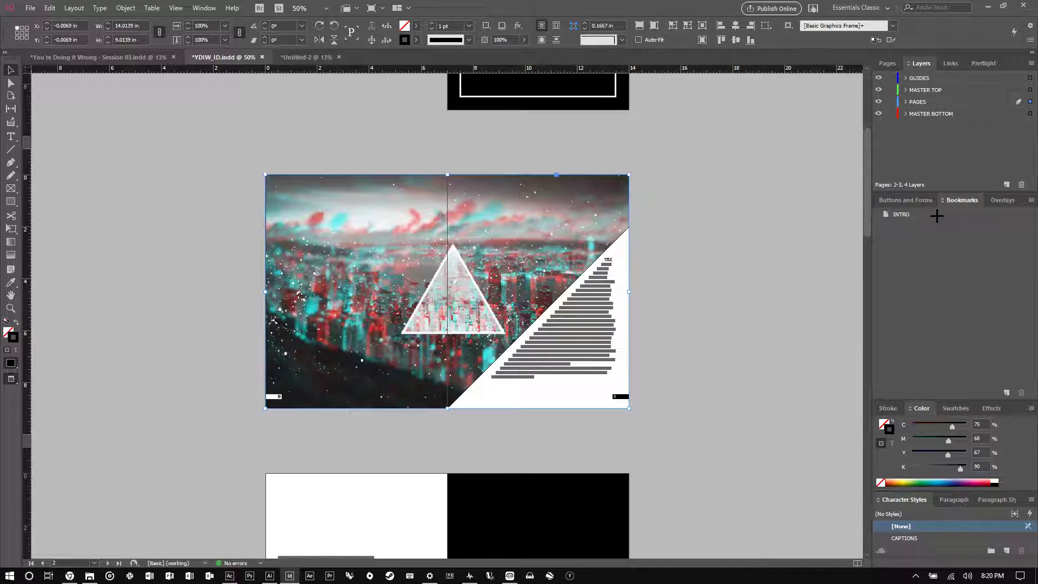
click(908, 200)
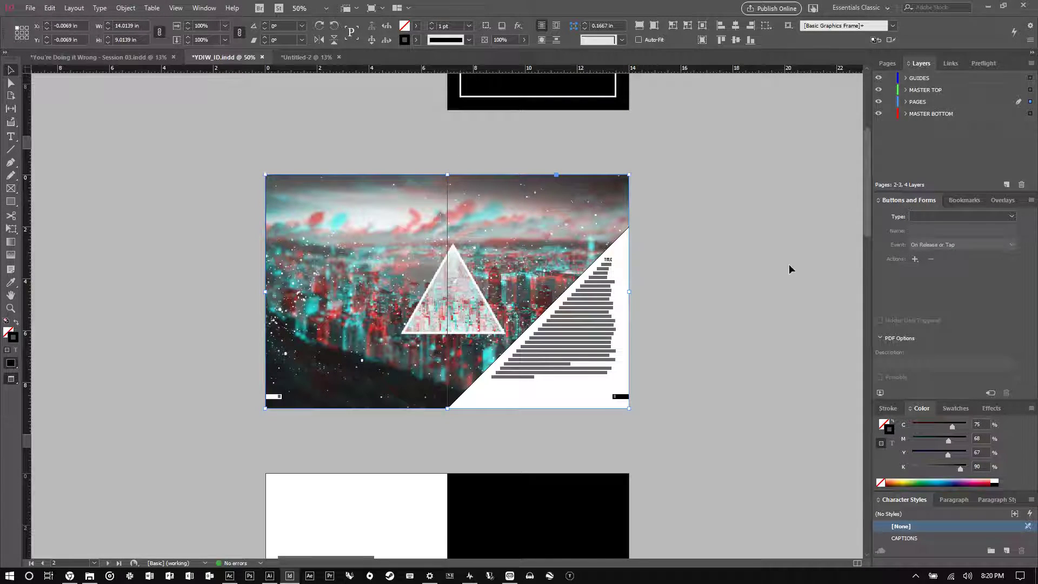
scroll(592, 205, up, 4)
scroll(494, 282, up, 3)
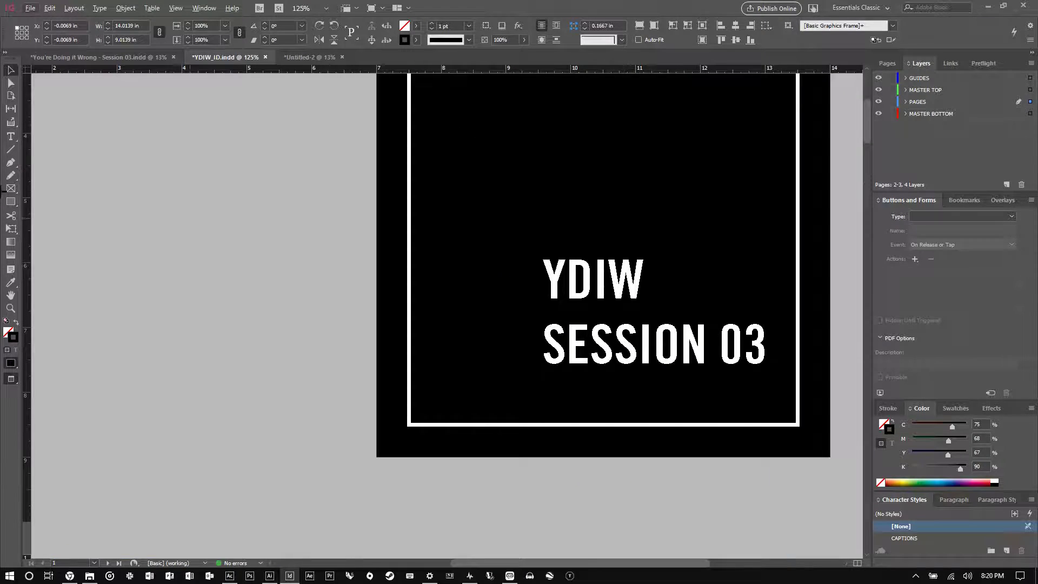
scroll(289, 164, down, 4)
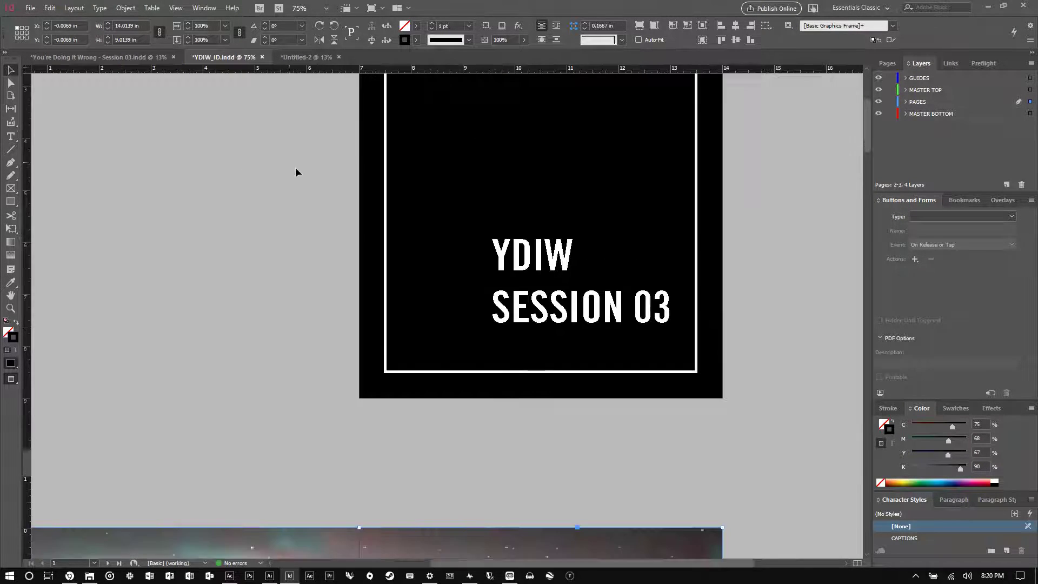
scroll(459, 364, down, 5)
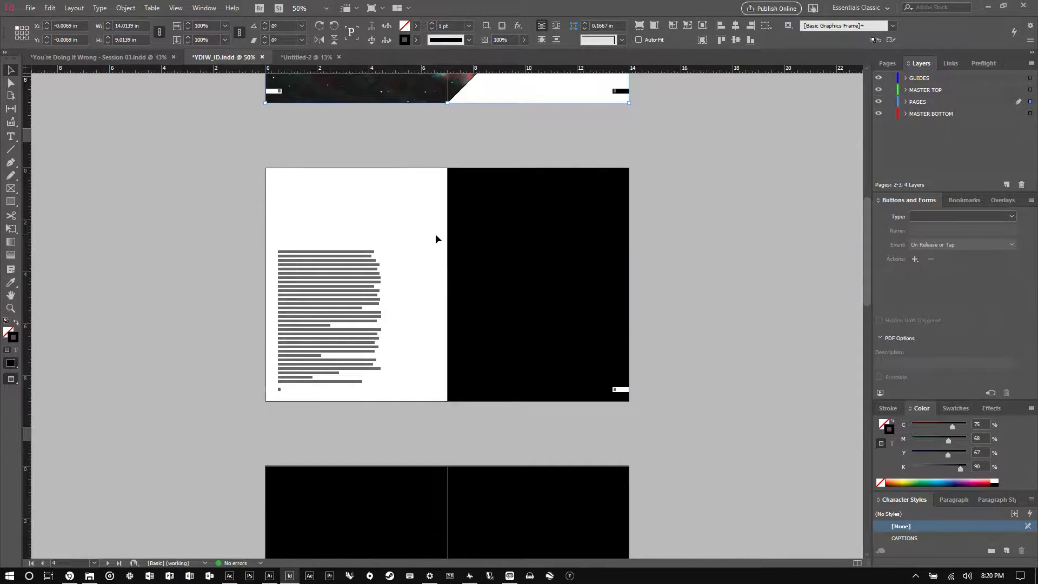
click(575, 333)
scroll(653, 320, up, 5)
scroll(653, 320, up, 4)
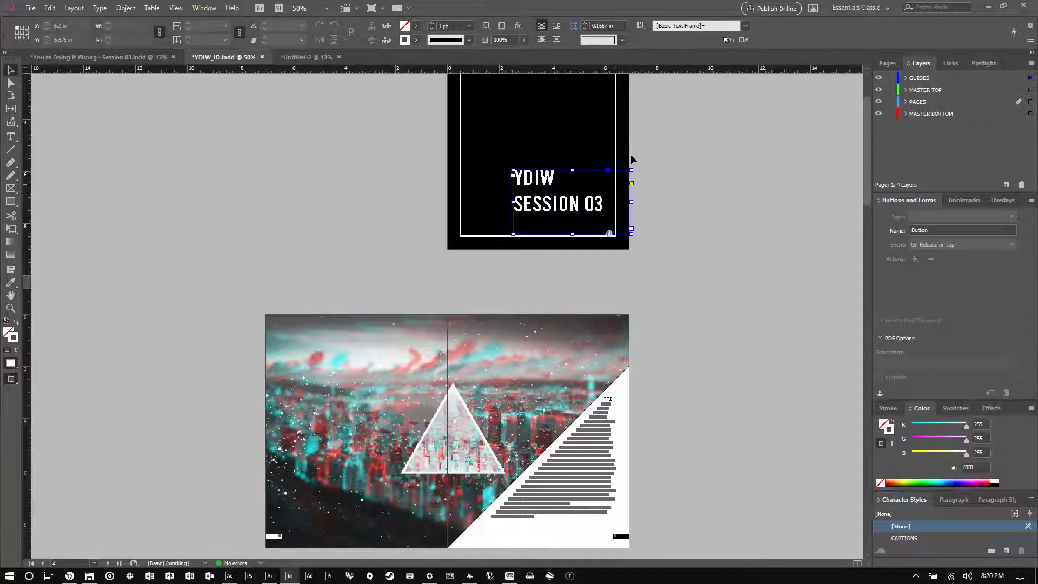
click(820, 113)
Insert two new pages directly after the cover to form a new spread on pages 2-3
click(889, 63)
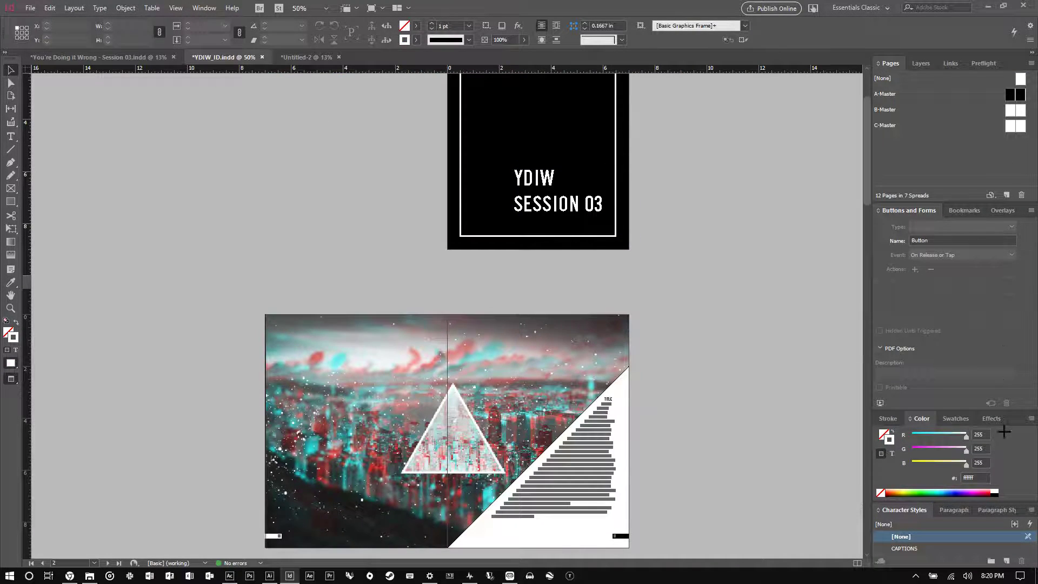
click(1006, 193)
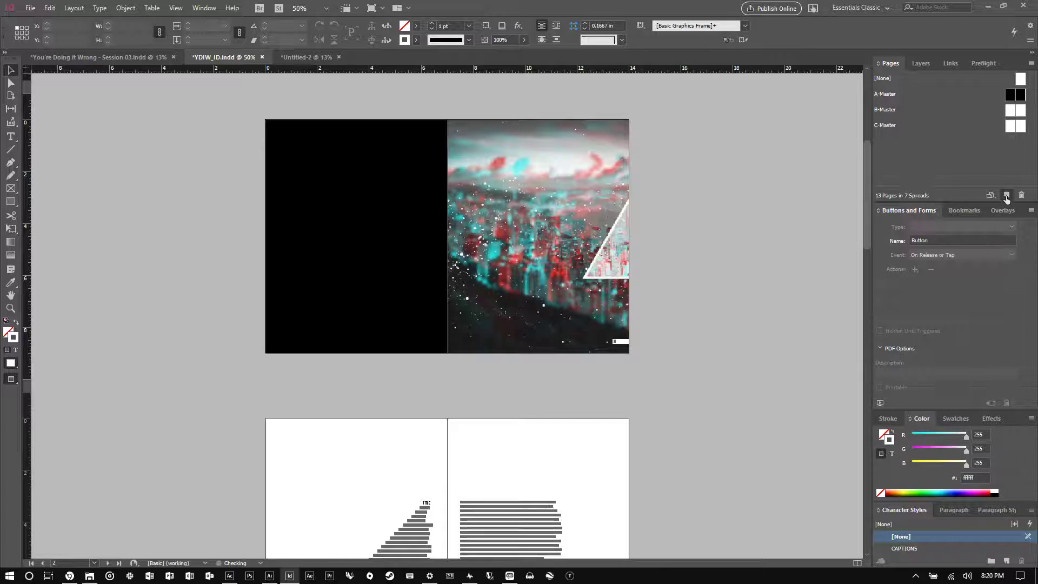
click(1019, 96)
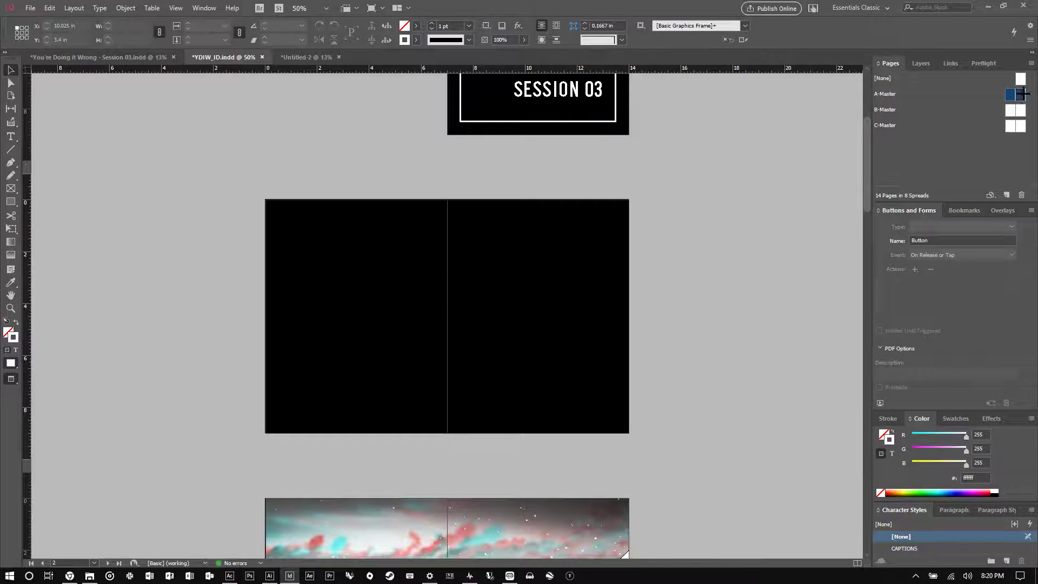
Create a new blank two-page master spread and select both of its pages
right_click(1025, 94)
click(916, 112)
click(559, 213)
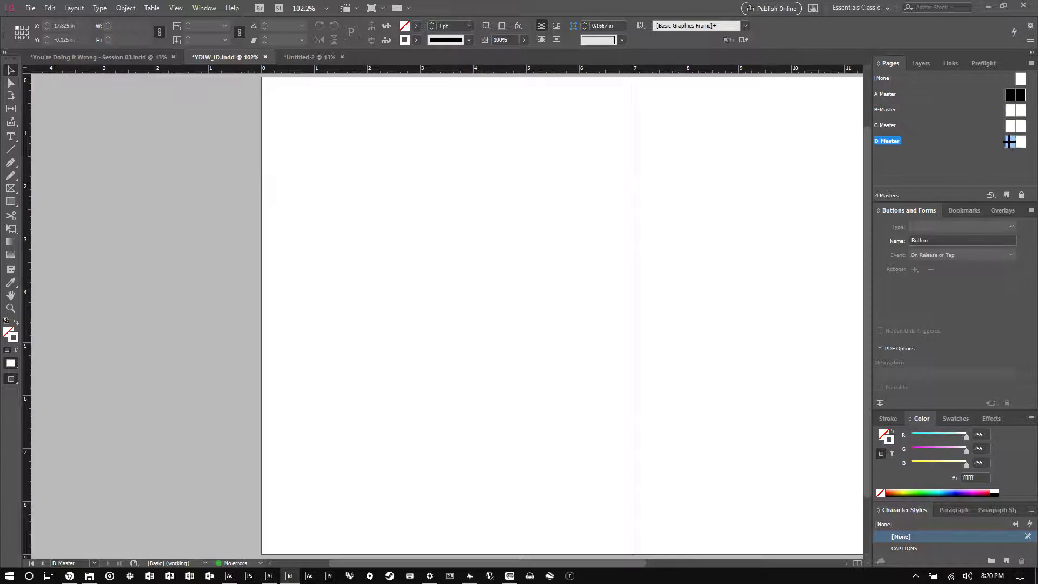
double_click(1015, 141)
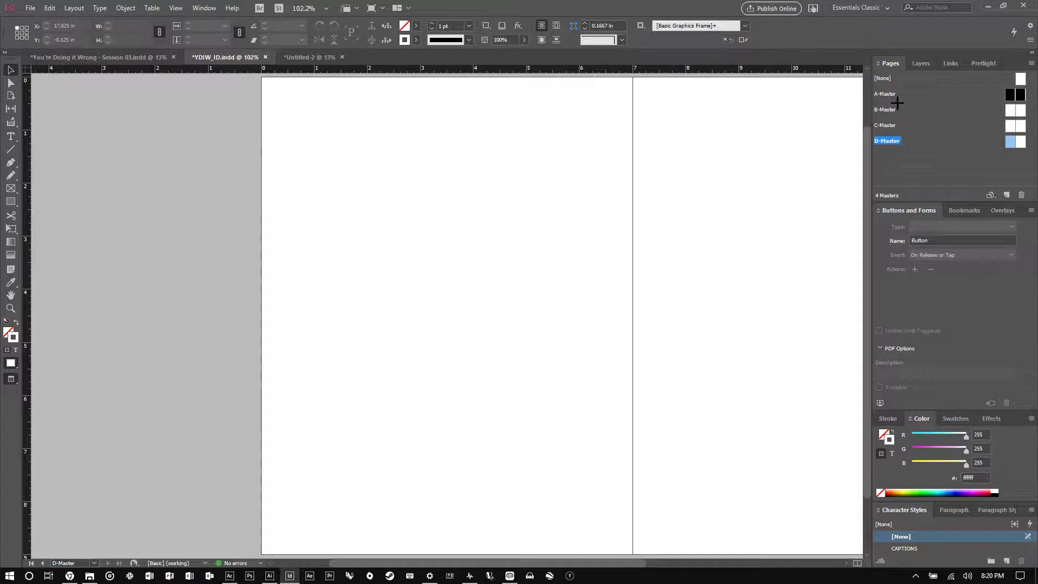
Collapse the Color and Buttons and Forms options and enlarge the Pages area to show the document's spreads
click(921, 63)
click(887, 63)
drag(907, 186, 965, 162)
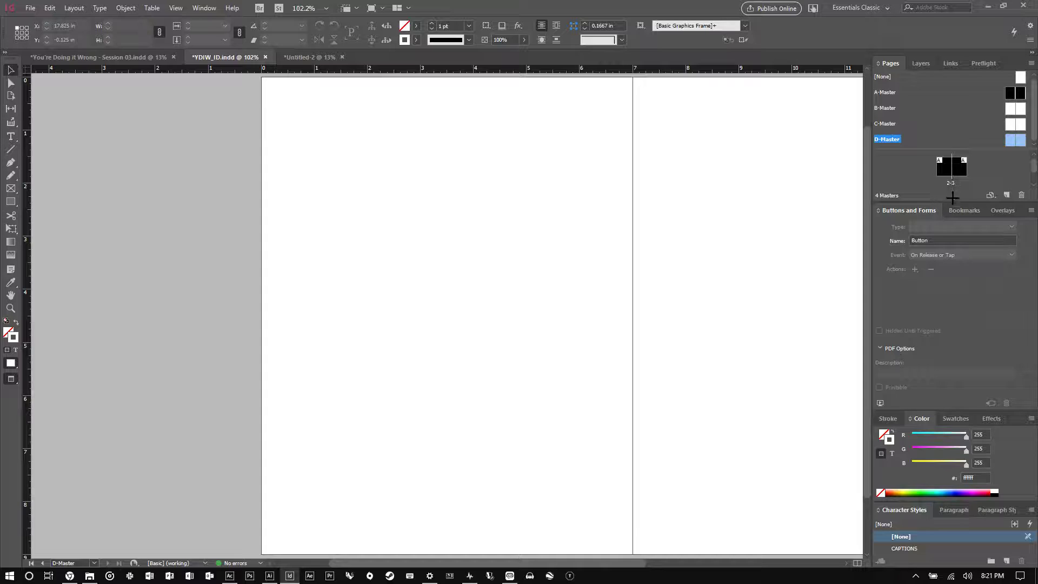
click(910, 418)
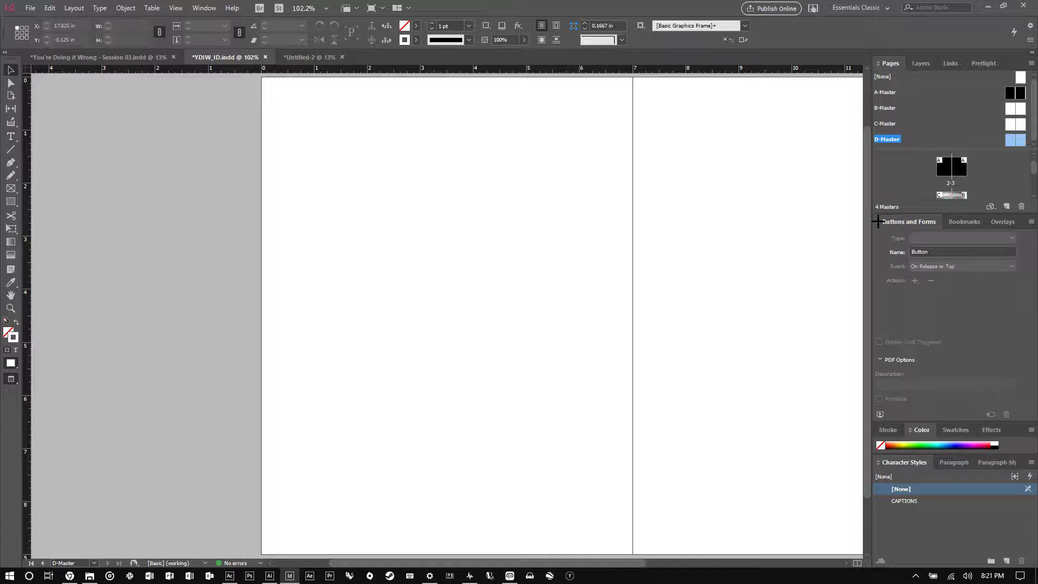
click(924, 222)
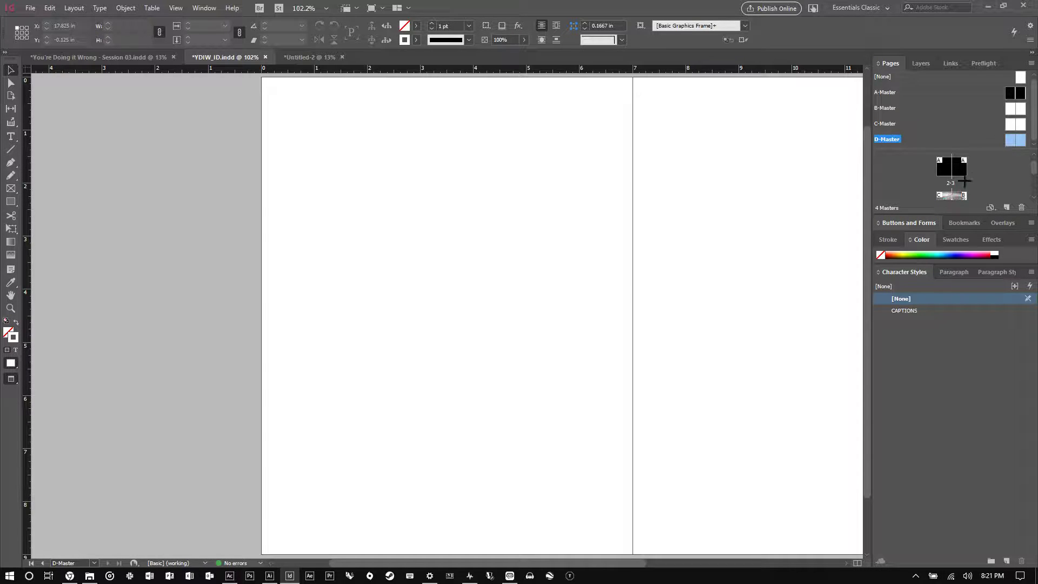
scroll(965, 176, down, 1)
drag(937, 214, 937, 404)
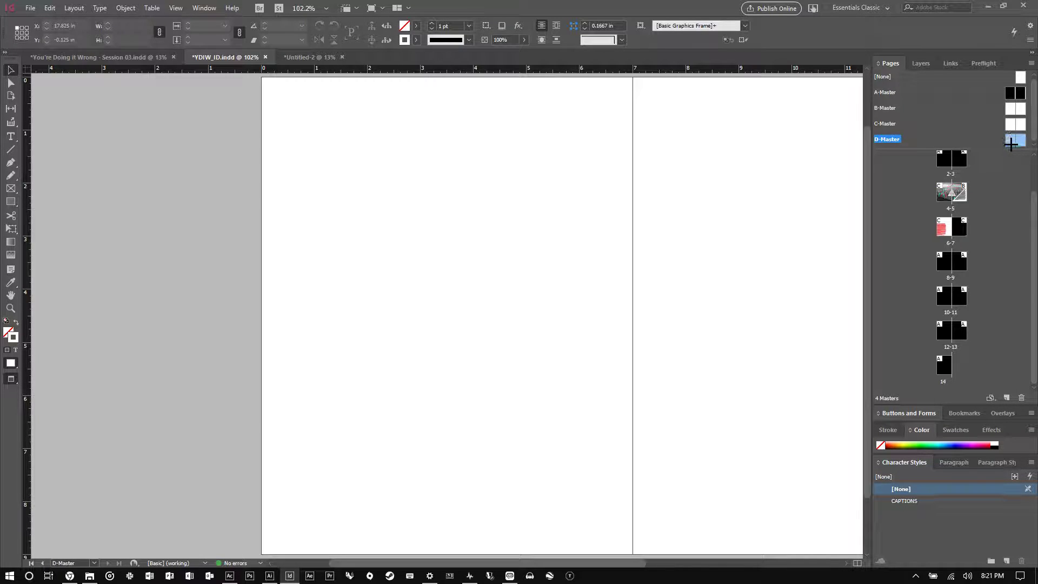
Apply D-Master to pages 2-3 and go to that spread
drag(1012, 140, 952, 160)
scroll(959, 197, up, 1)
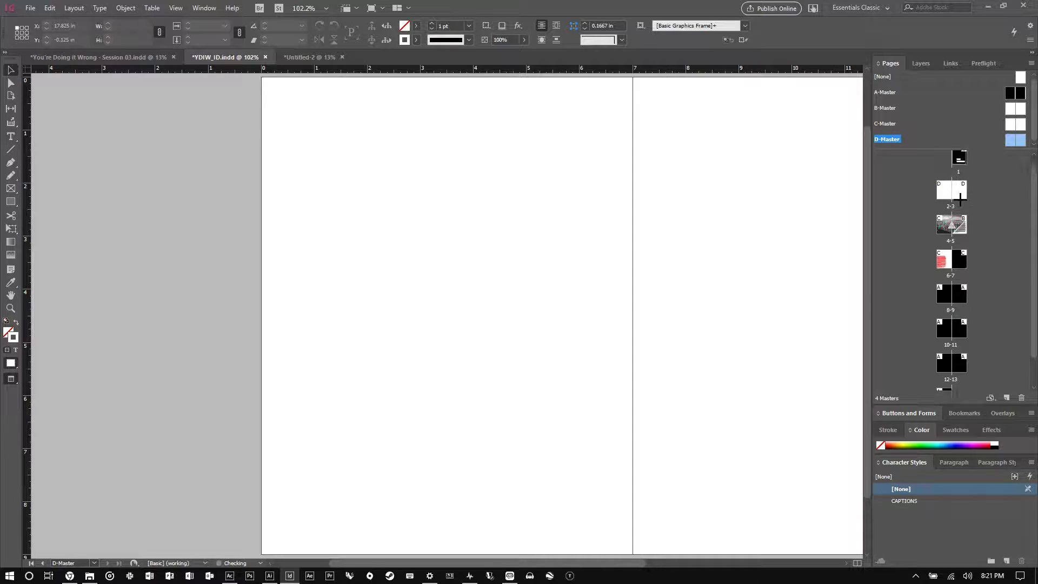
double_click(961, 190)
Duplicate the cover's YDIW SESSION 03 text frame onto the white page 3
scroll(547, 244, down, 3)
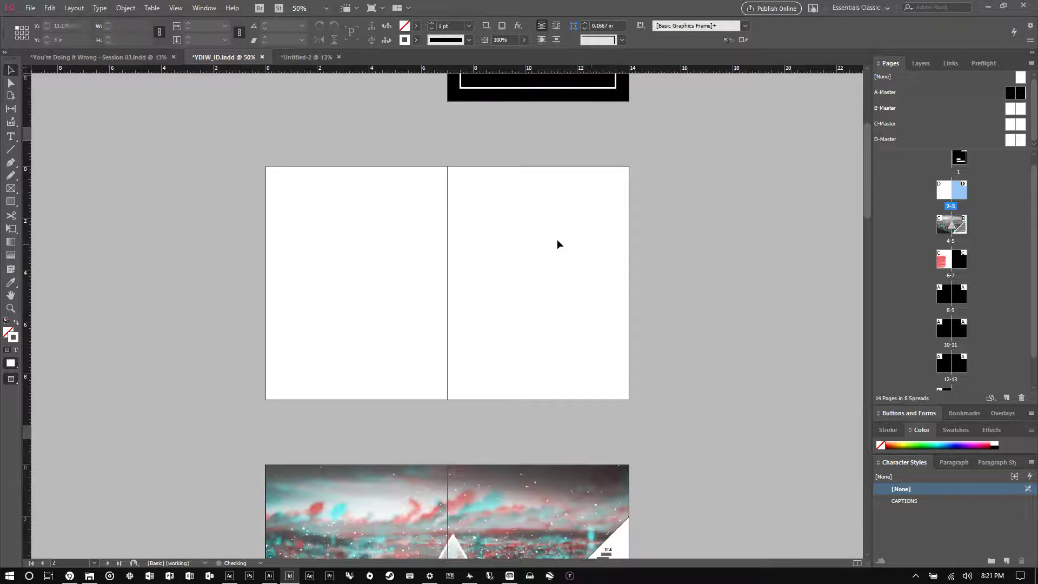
scroll(518, 255, up, 2)
scroll(514, 257, up, 1)
scroll(521, 317, down, 1)
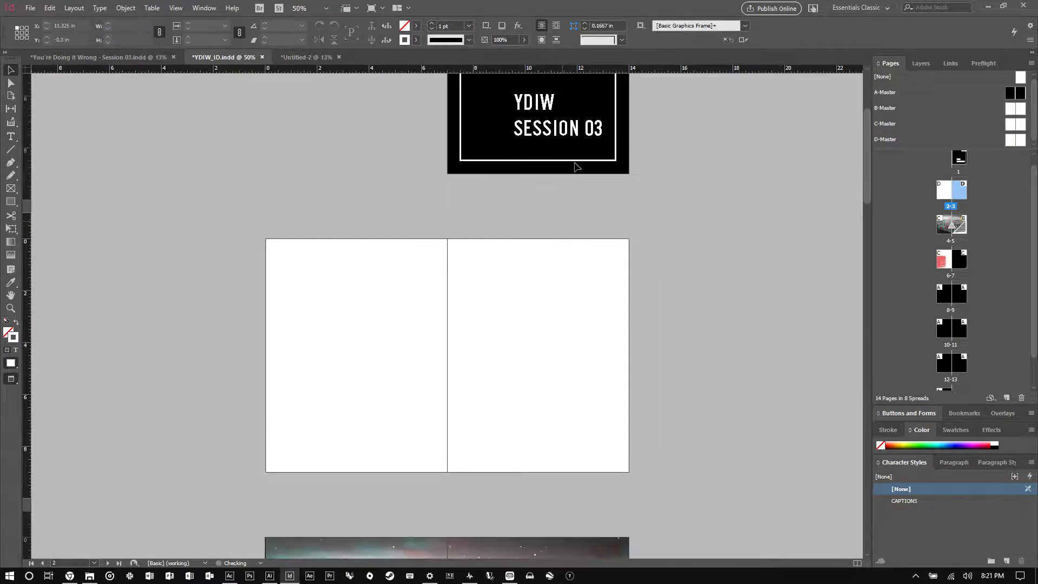
drag(547, 127, 547, 367)
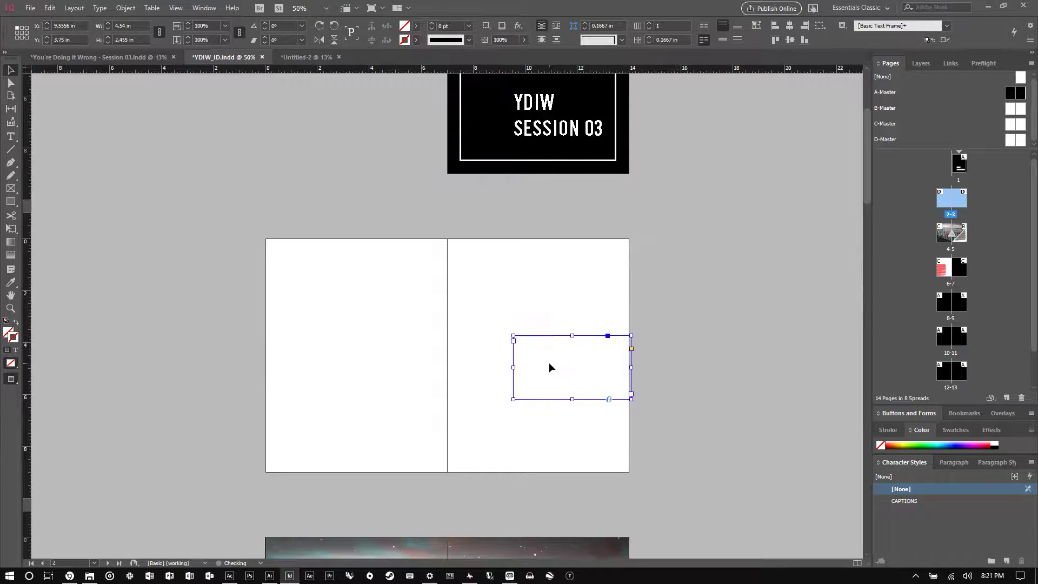
Color the duplicated text on page 3 black and replace it with TABLE OF CONTENTS
double_click(548, 360)
key(ctrl+a)
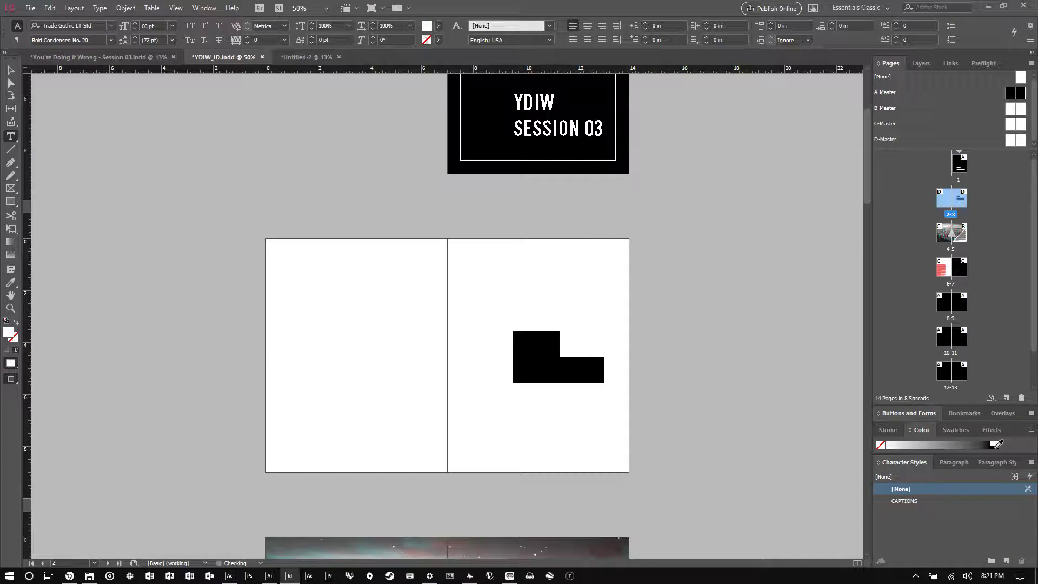
click(995, 447)
triple_click(554, 372)
key(ctrl+a)
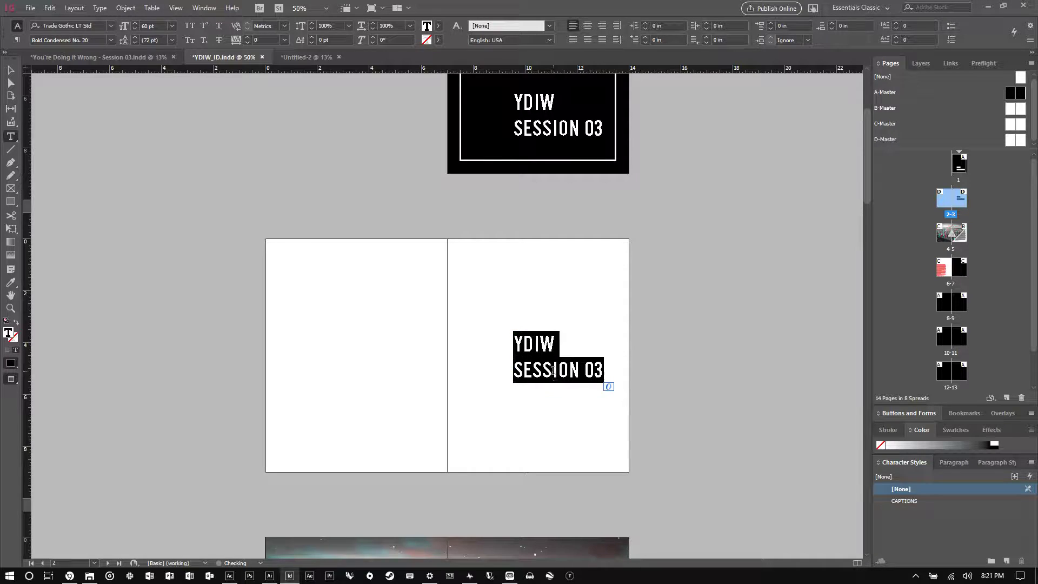
text(TABLE OF CONTENTS)
Move the TABLE OF CONTENTS frame up to page 3's inner margin and widen it to about 6.15 in for a single line
click(11, 70)
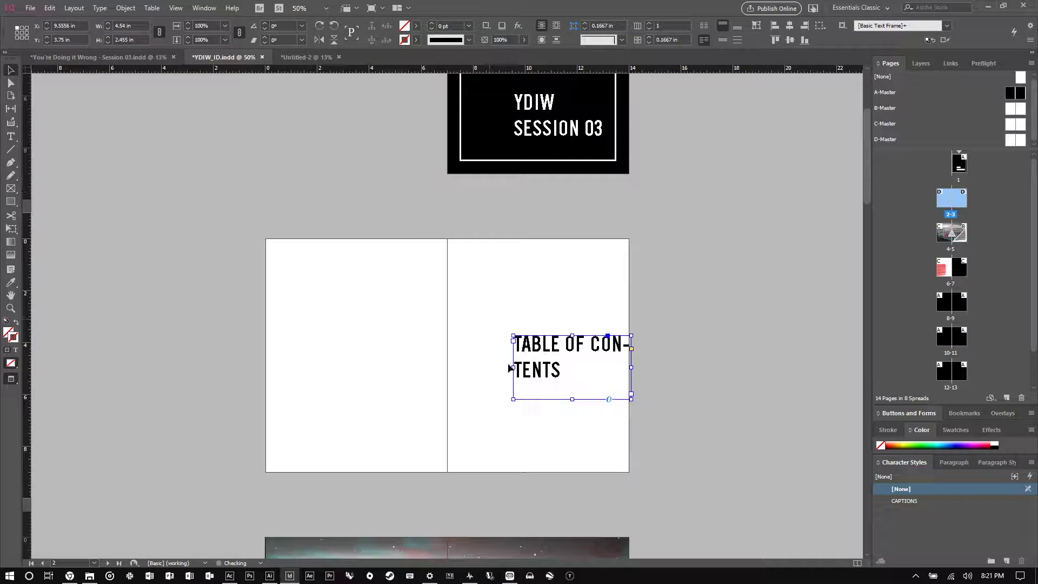
drag(509, 365, 512, 320)
key(w)
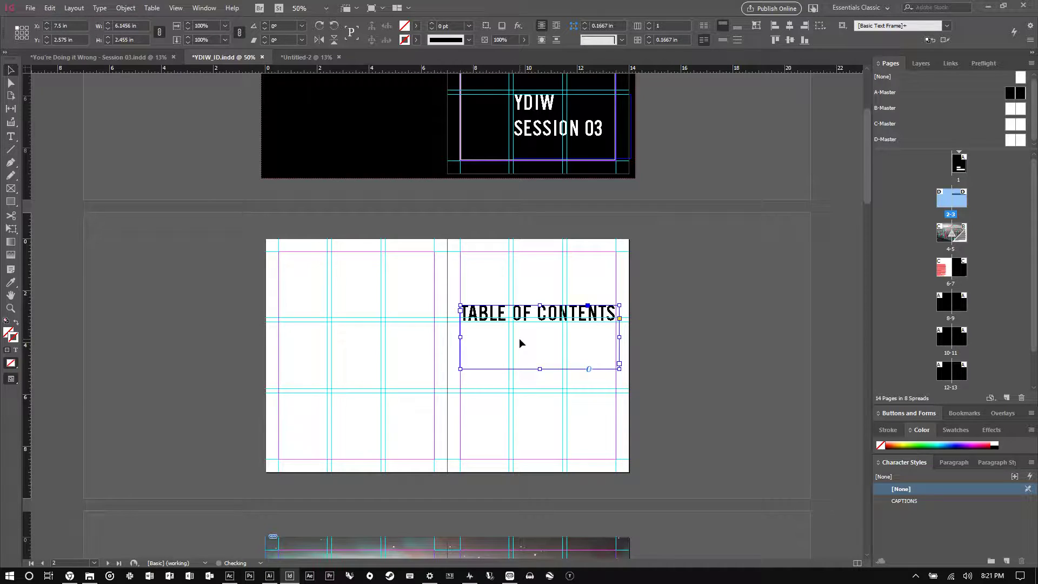
Fit the TABLE OF CONTENTS frame to its content and rest its lower edge on the horizontal guide near 3 in
key(ctrl+alt+c)
key(ctrl+equal)
key(ctrl+equal)
key(ctrl+equal)
key(ctrl+equal)
drag(553, 323, 555, 304)
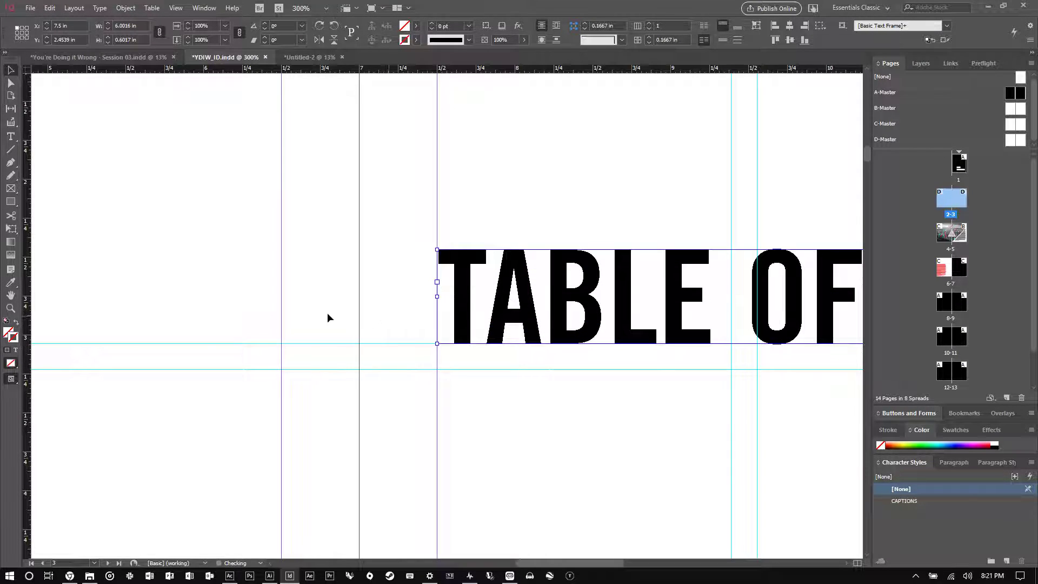
Apply Fit Frame to Content to the heading again and preview the page without guides
key(ctrl+minus)
key(ctrl+minus)
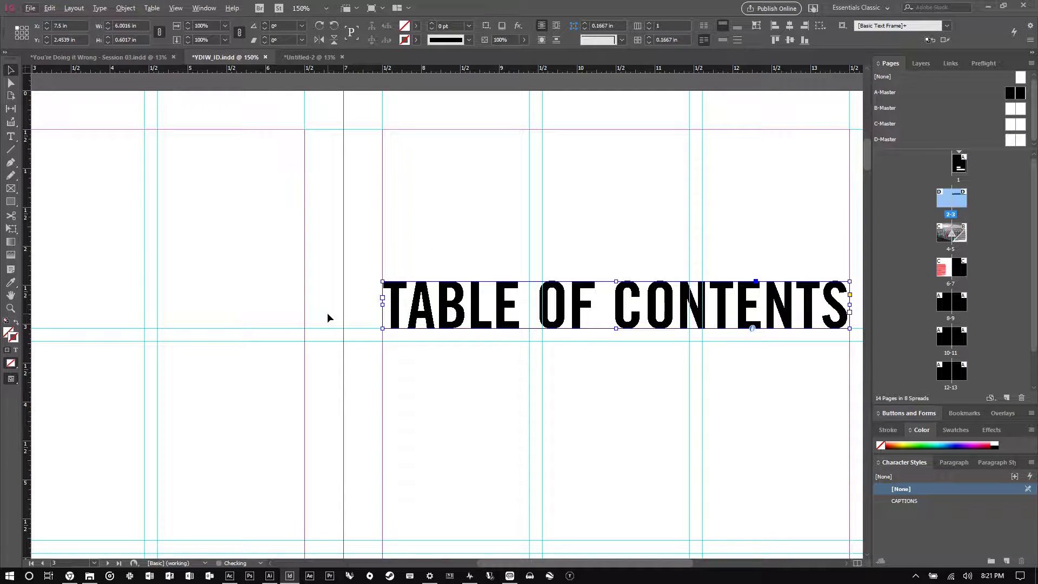
key(ctrl+minus)
right_click(547, 271)
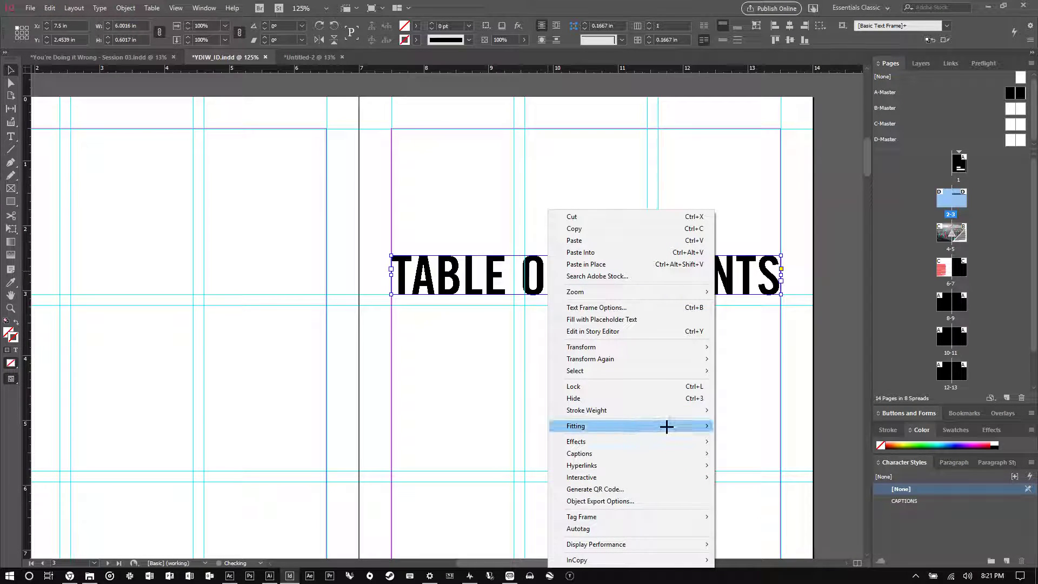
mouse_move(667, 425)
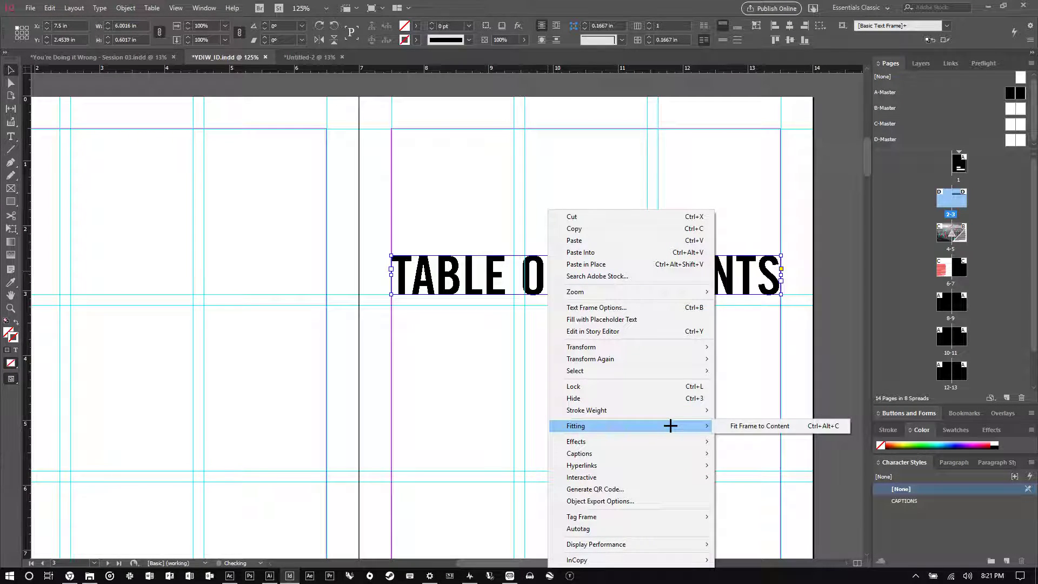
click(799, 426)
click(709, 346)
key(w)
scroll(712, 339, down, 3)
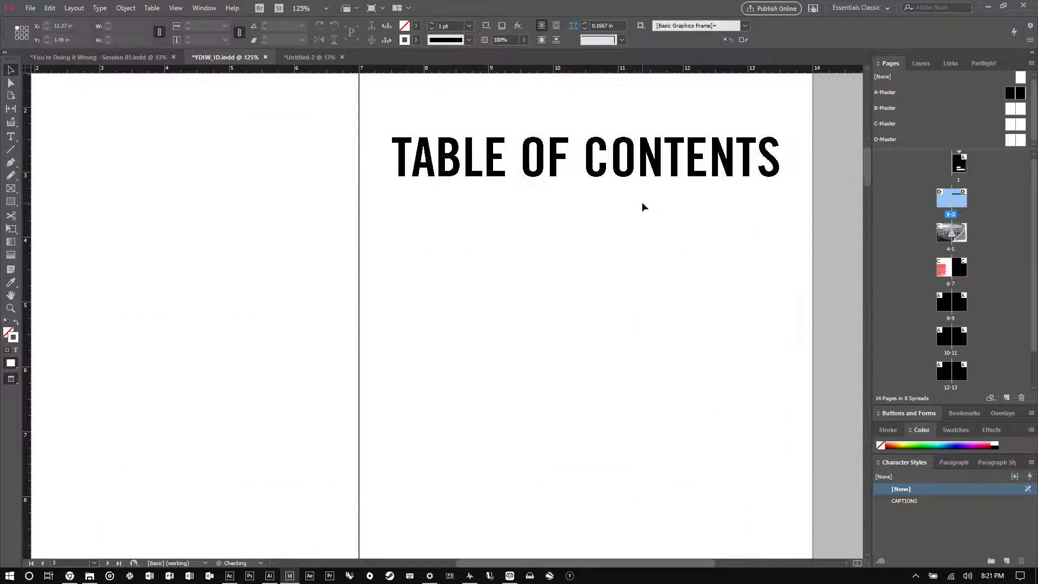
Add a text frame about 3.94 in wide and 4.80 in high below the heading, containing INTRO
key(w)
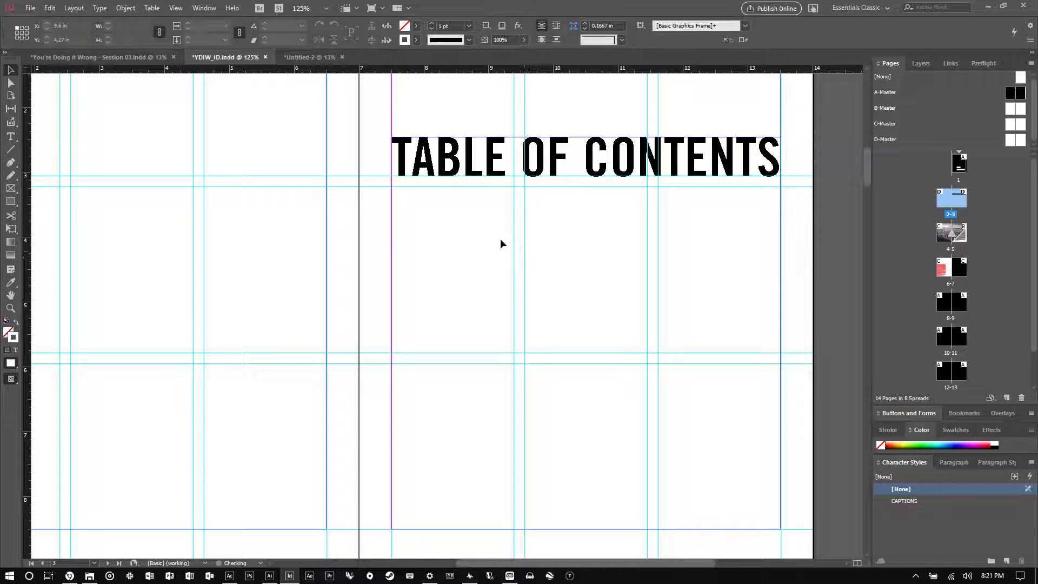
click(10, 136)
drag(393, 188, 647, 497)
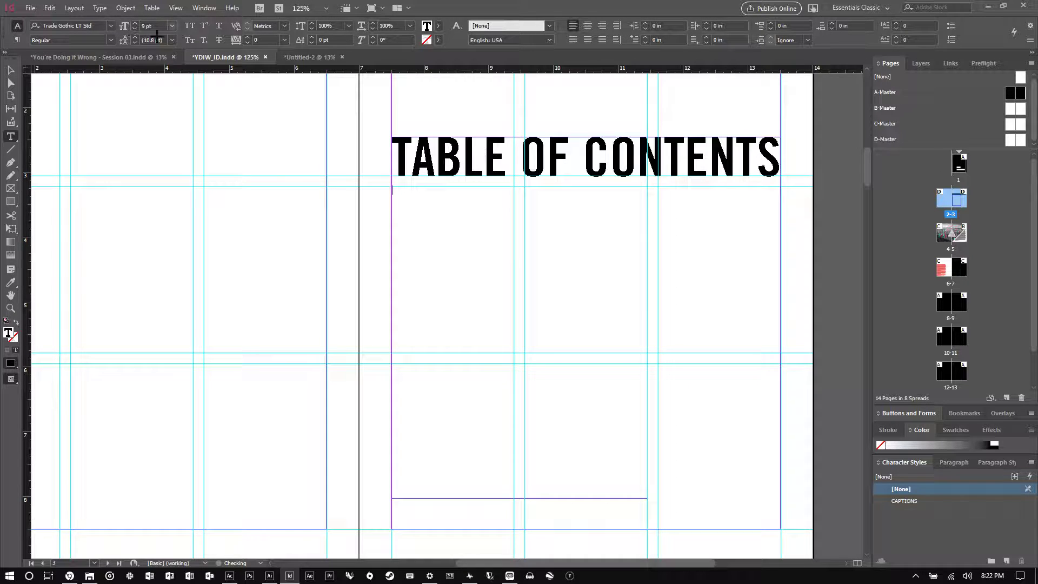
text(INTRO)
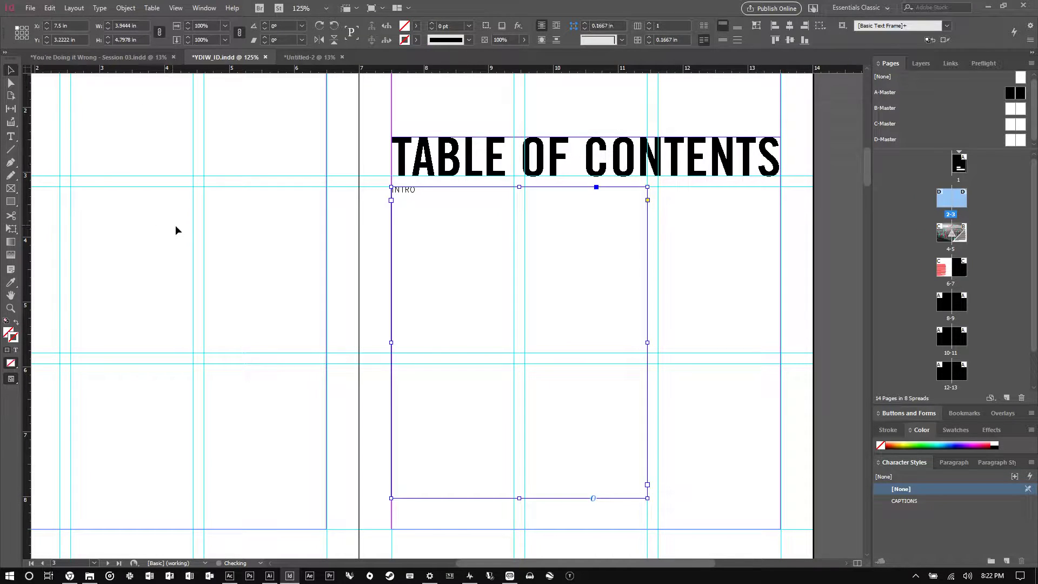
Set the INTRO text size to 24 pt and preview the page without guides
drag(385, 188, 418, 193)
click(166, 25)
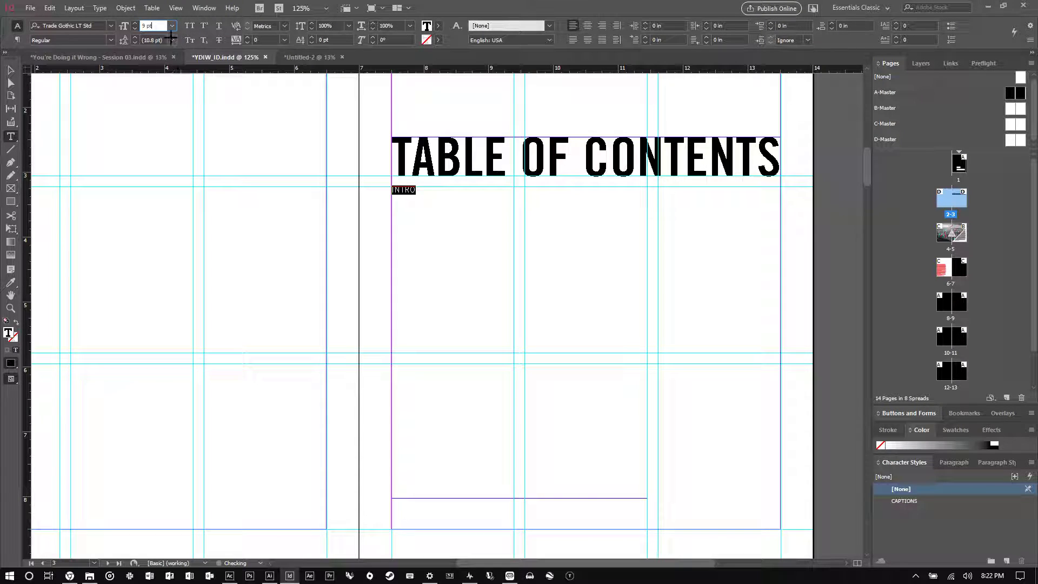
click(172, 25)
click(159, 131)
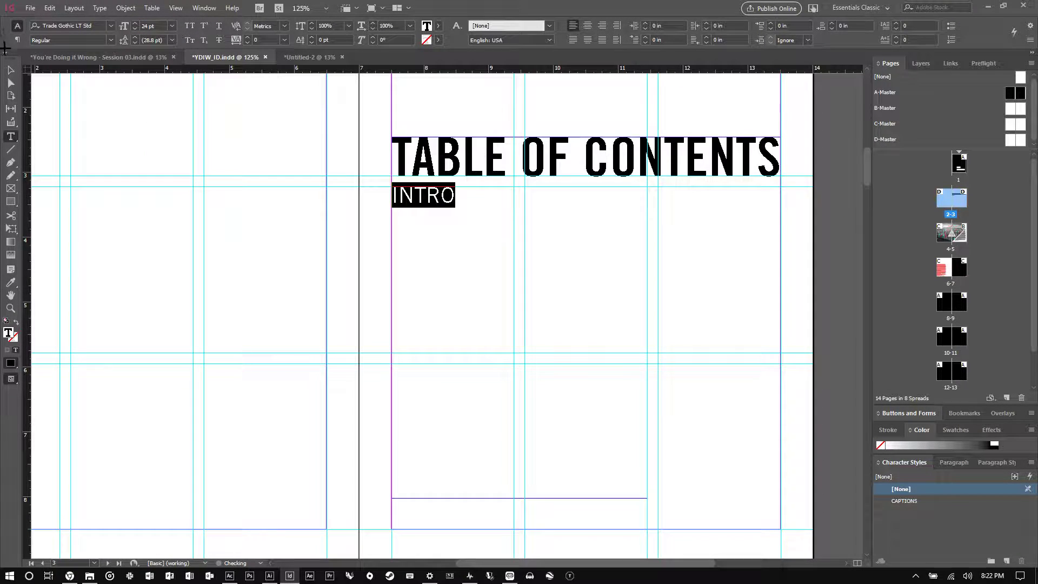
key(Escape)
click(85, 118)
key(w)
click(466, 198)
click(213, 197)
click(11, 201)
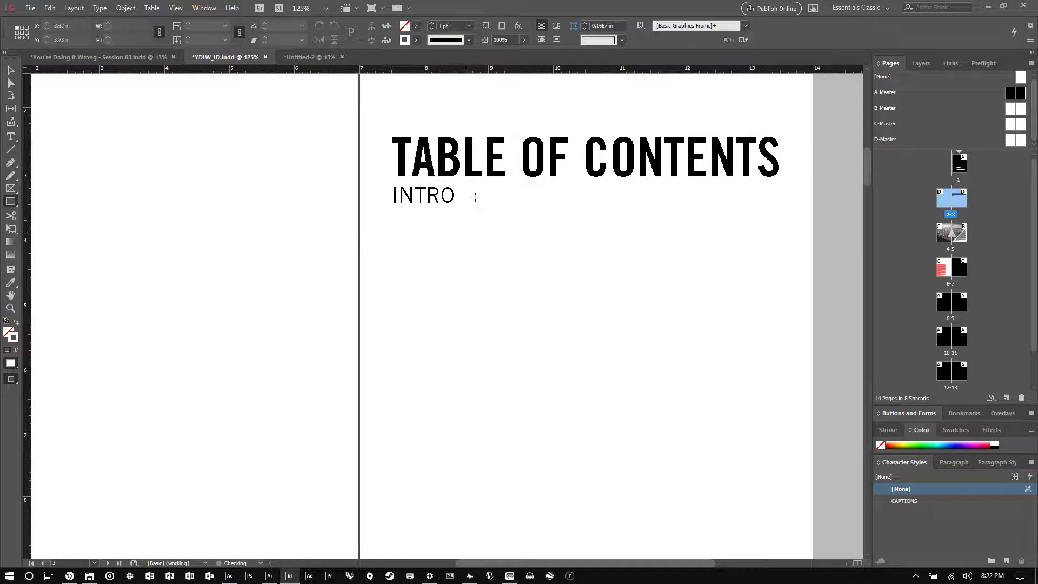
drag(390, 186, 648, 496)
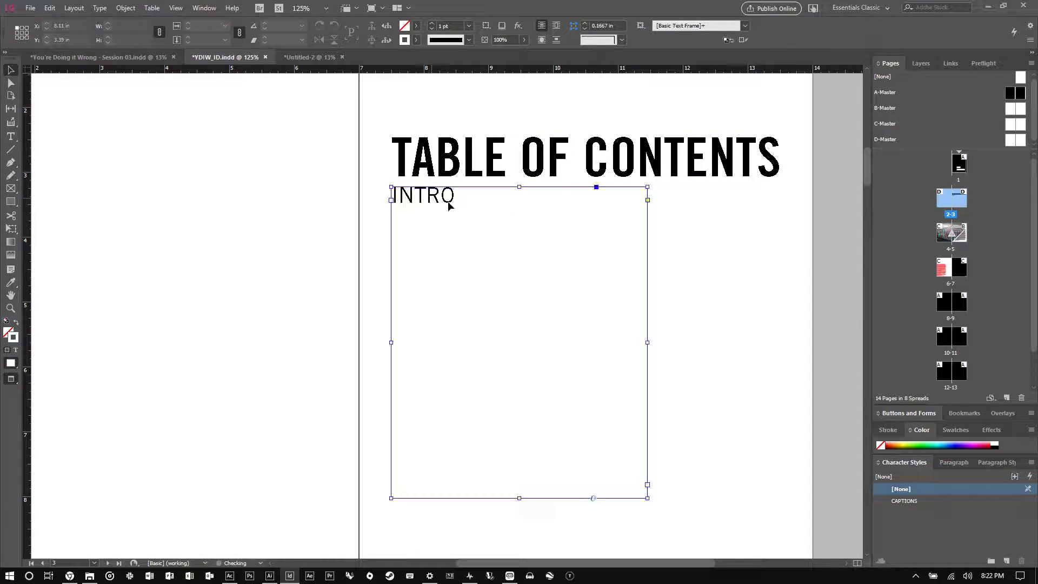
key(ctrl+z)
Fit the INTRO text frame to its content and move it down to Y 3.73 in, below the heading
key(v)
click(431, 202)
drag(423, 201, 423, 226)
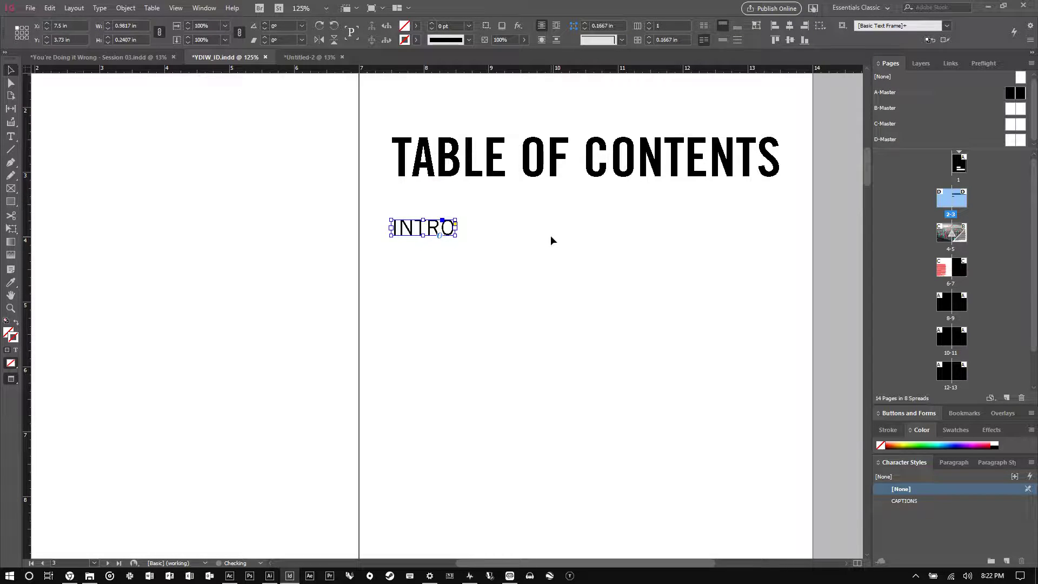
click(550, 235)
scroll(629, 255, down, 2)
click(514, 277)
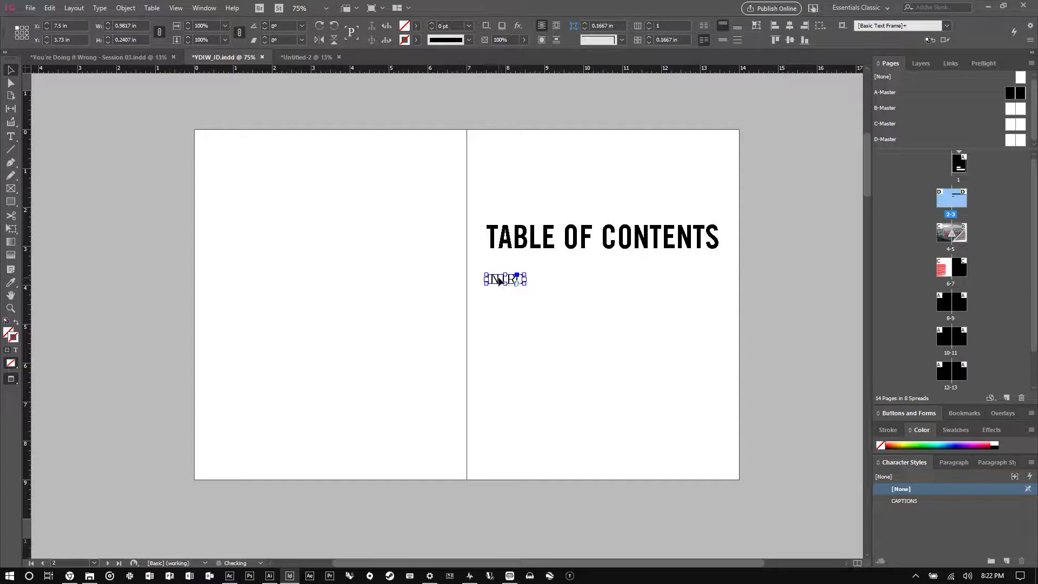
Convert the INTRO text frame into a Button and name it INTRO
click(893, 413)
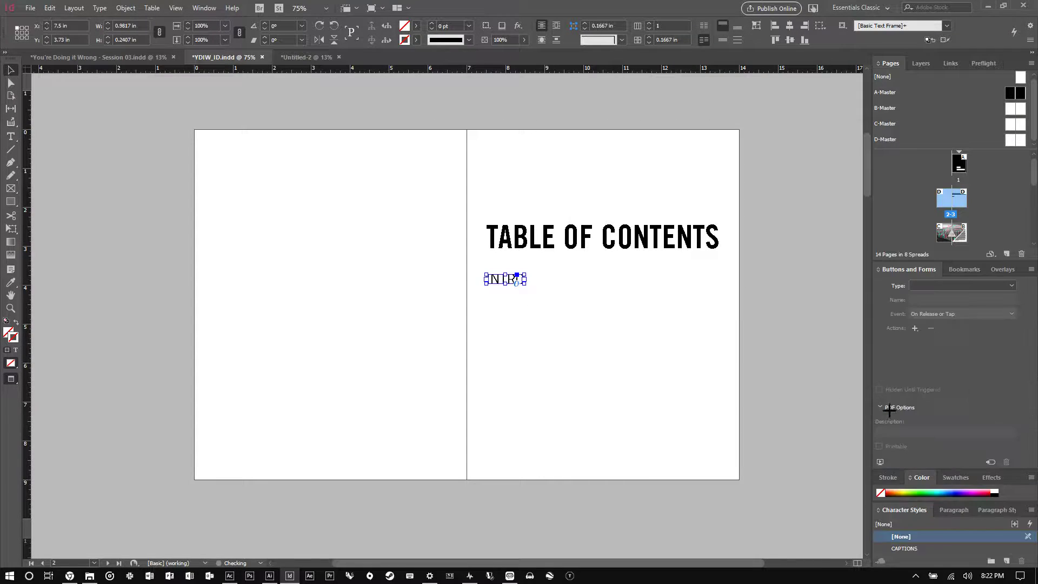
click(926, 286)
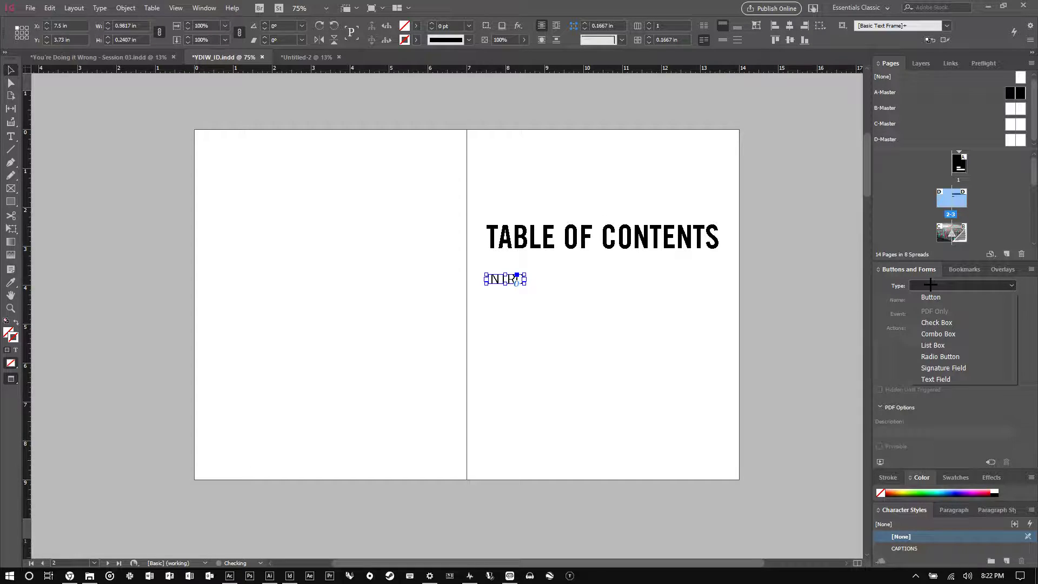
click(936, 295)
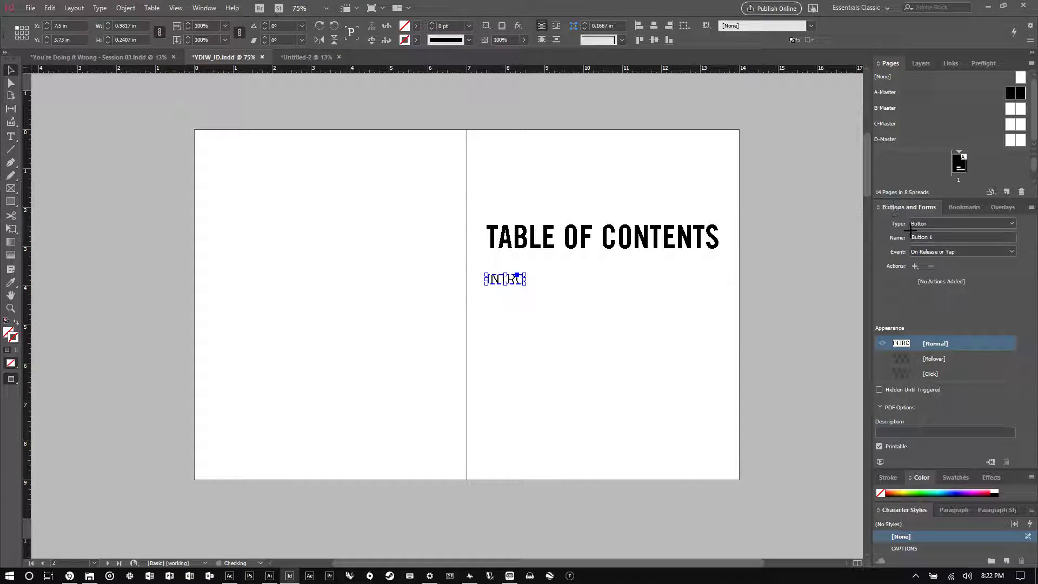
click(947, 237)
text(INTRO)
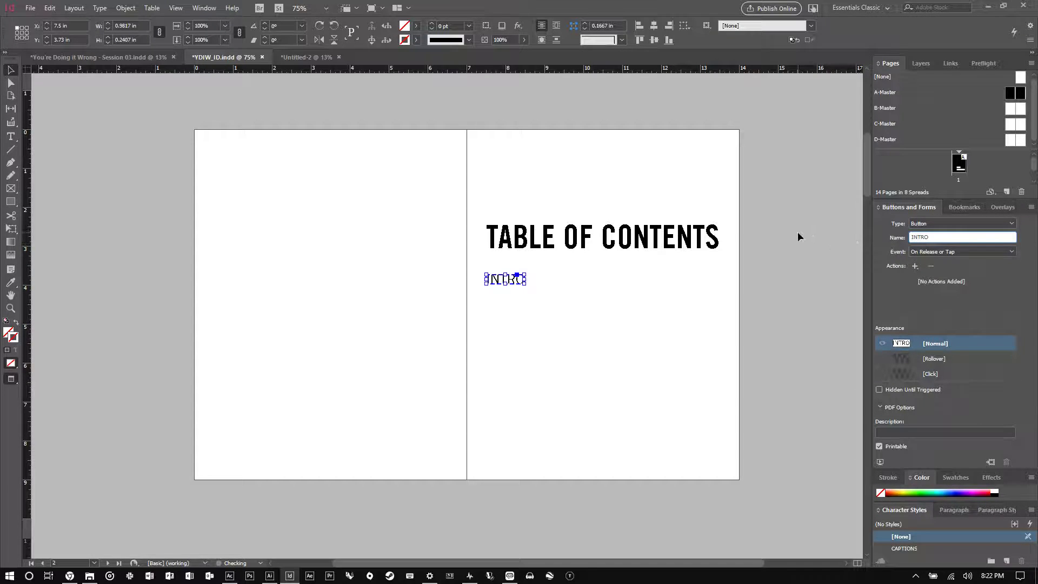
Set the button's event to On Click and add a Go To Destination action with the destination INTRO
click(933, 252)
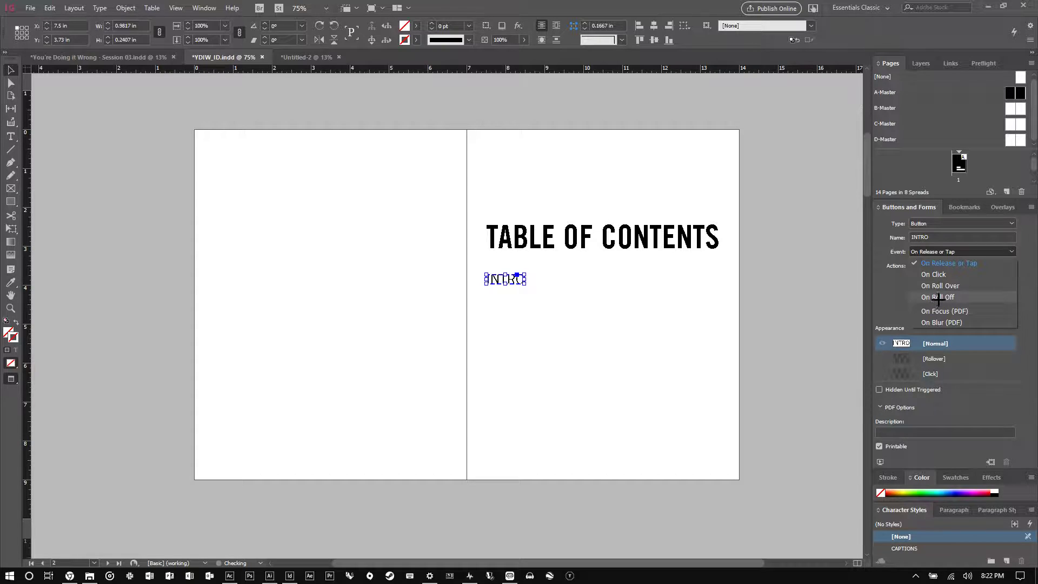
click(950, 274)
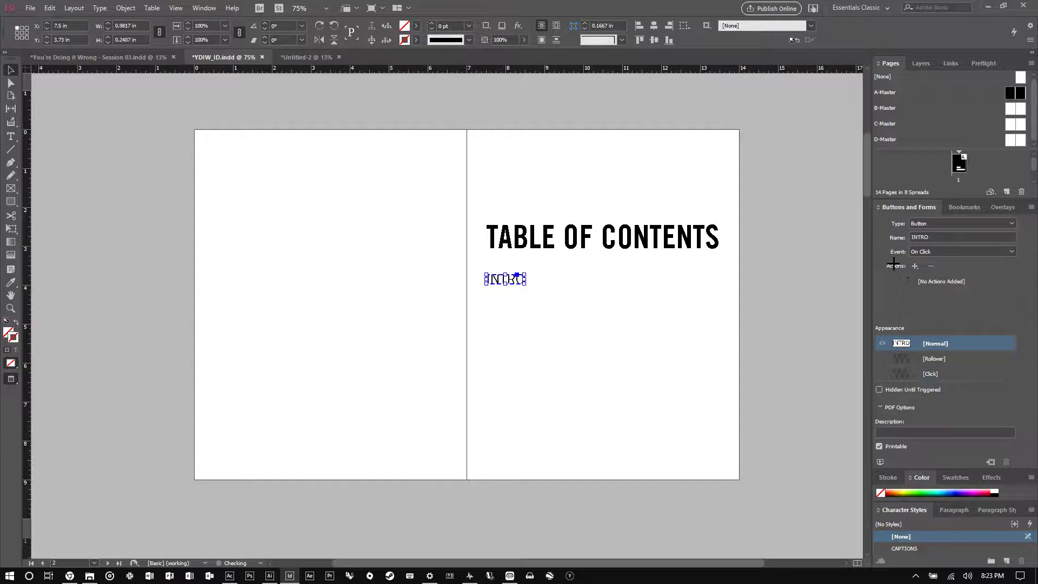
click(914, 265)
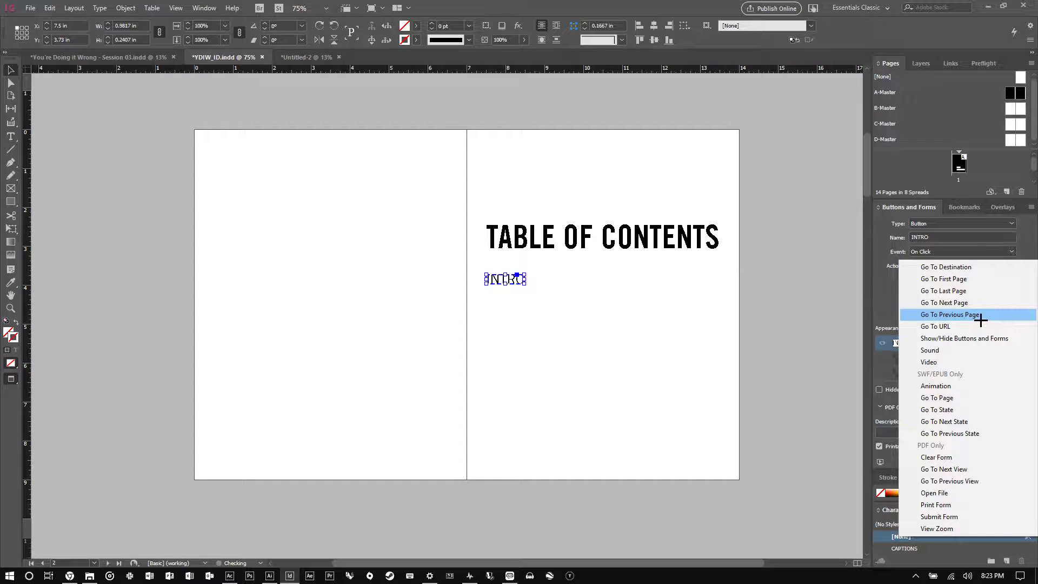
click(946, 266)
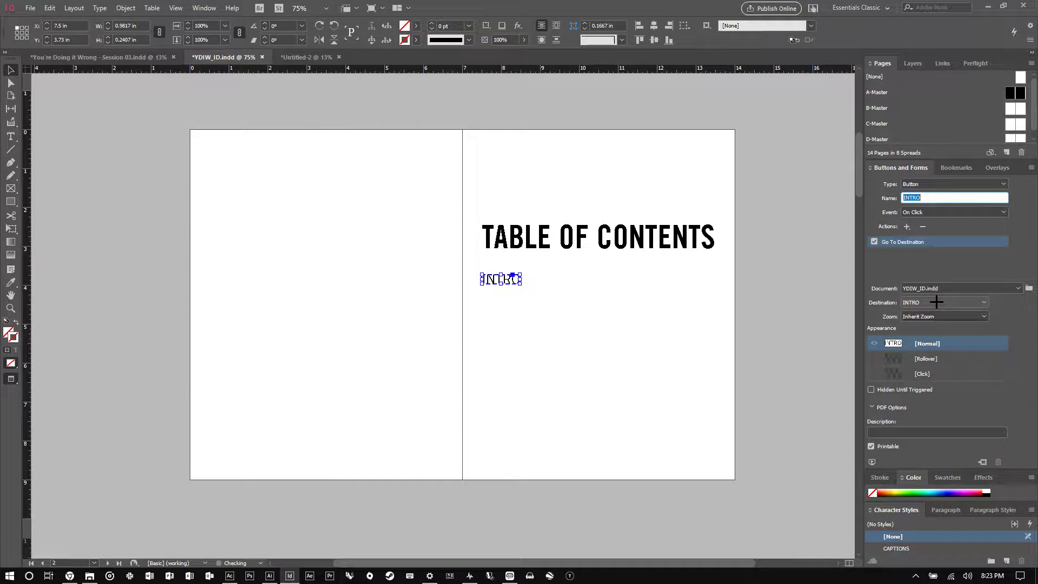
click(936, 301)
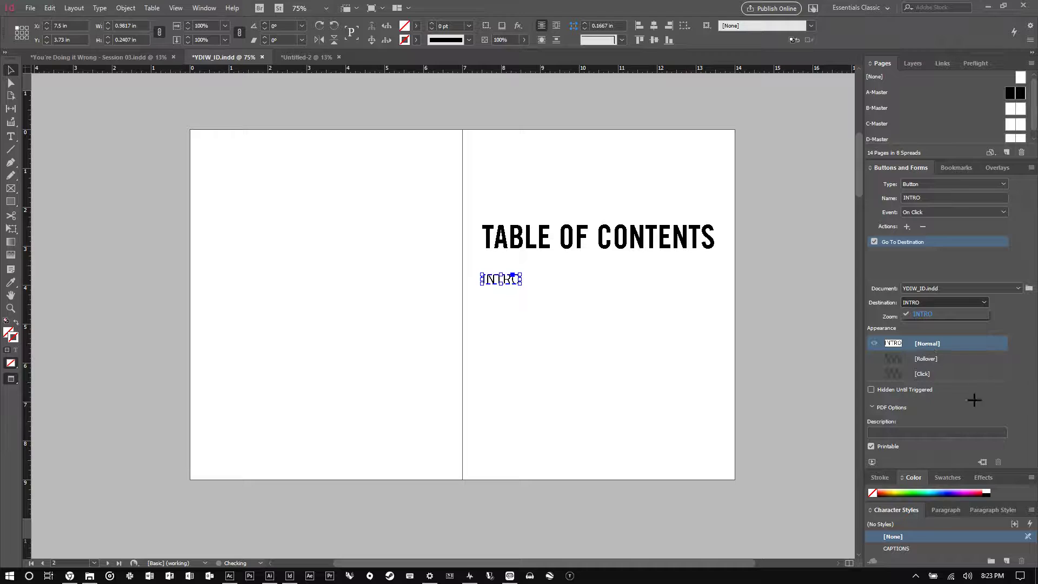
click(618, 341)
Activate the Rollover appearance state of the INTRO button
scroll(543, 308, up, 2)
scroll(541, 297, up, 2)
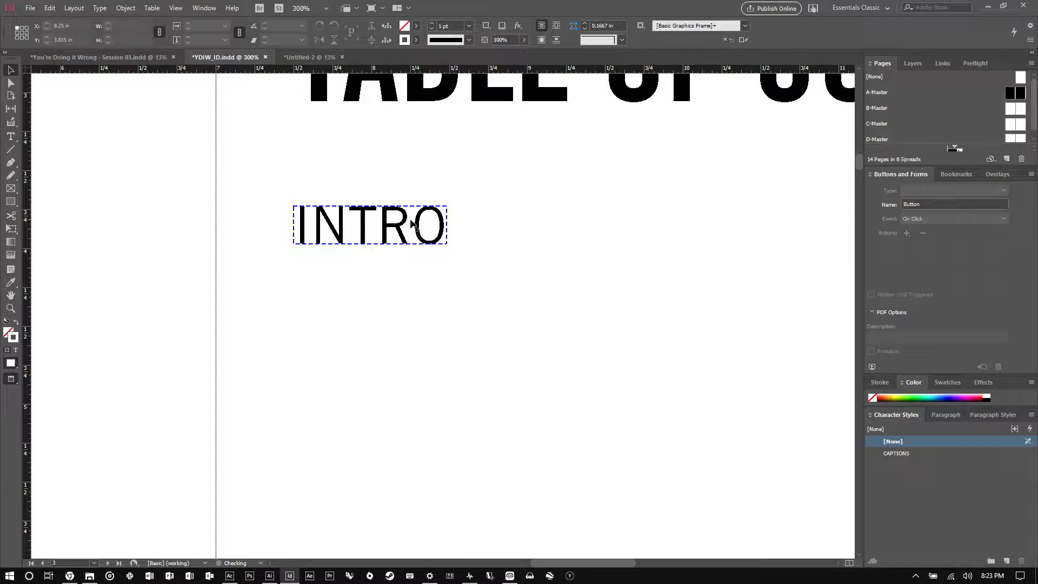
click(370, 228)
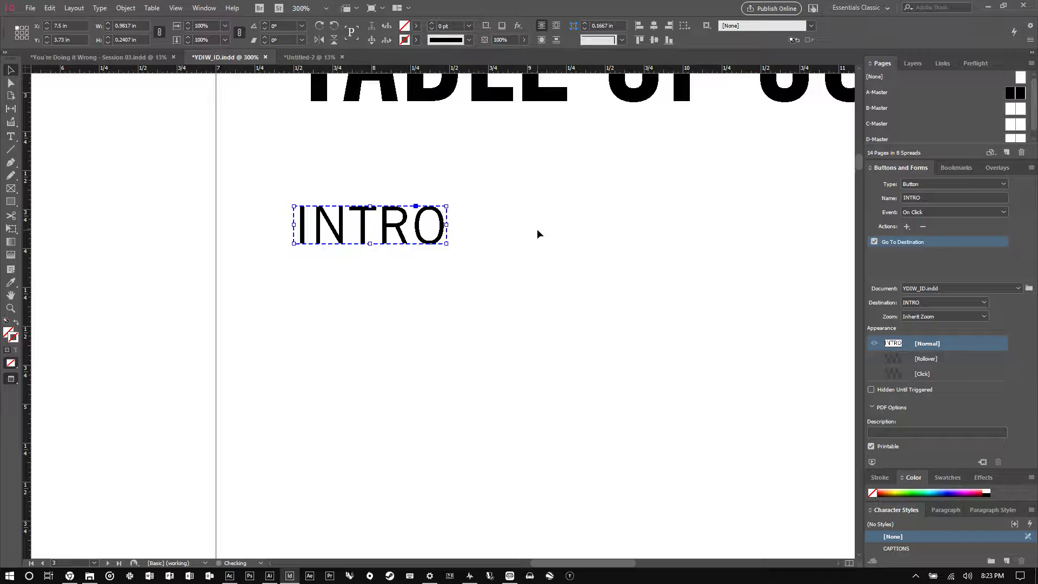
click(944, 358)
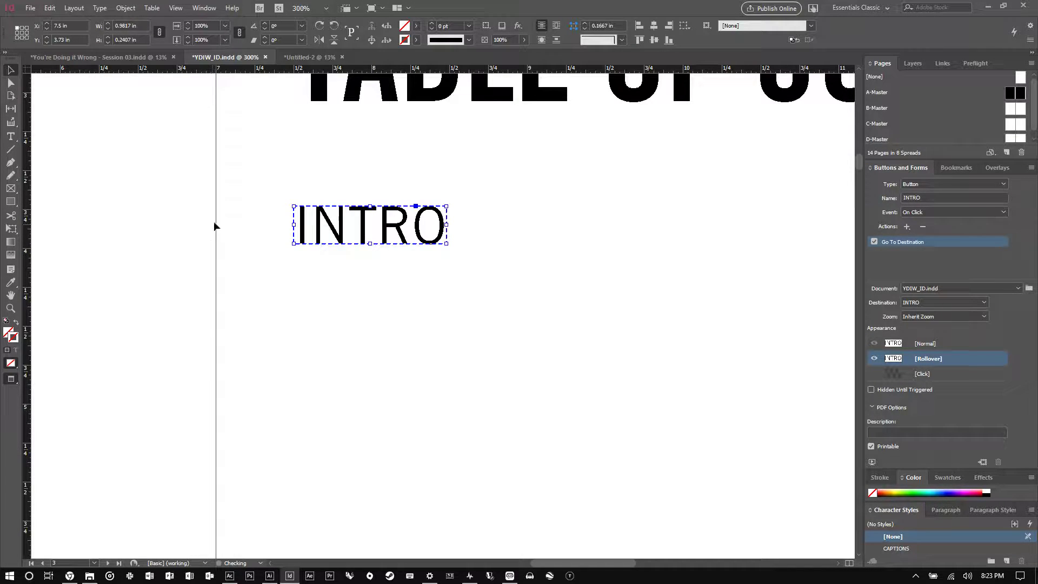
scroll(348, 227, up, 3)
scroll(299, 209, up, 1)
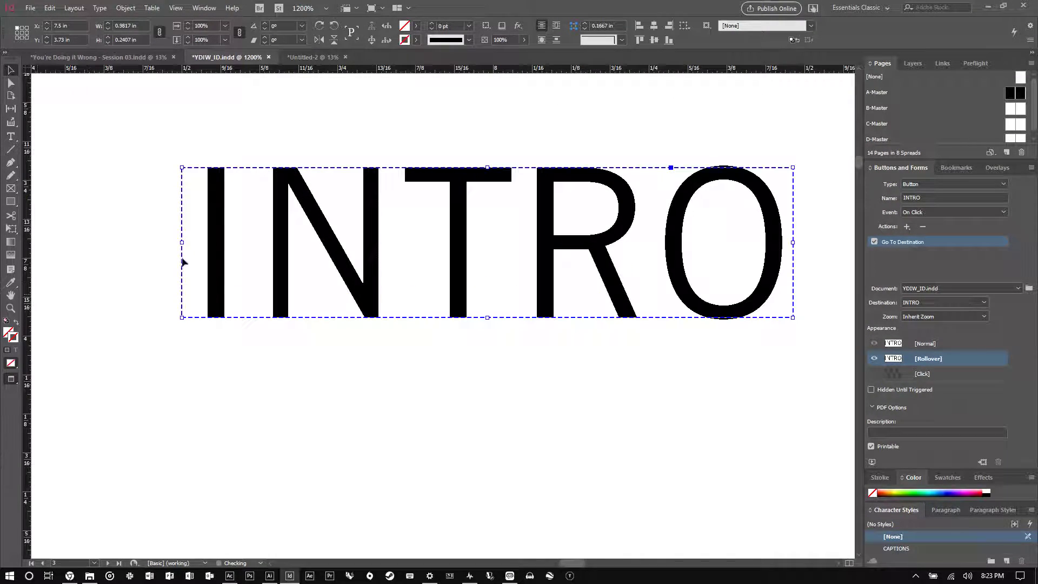
Fill the button's frame with black and no stroke in the Rollover state
double_click(795, 171)
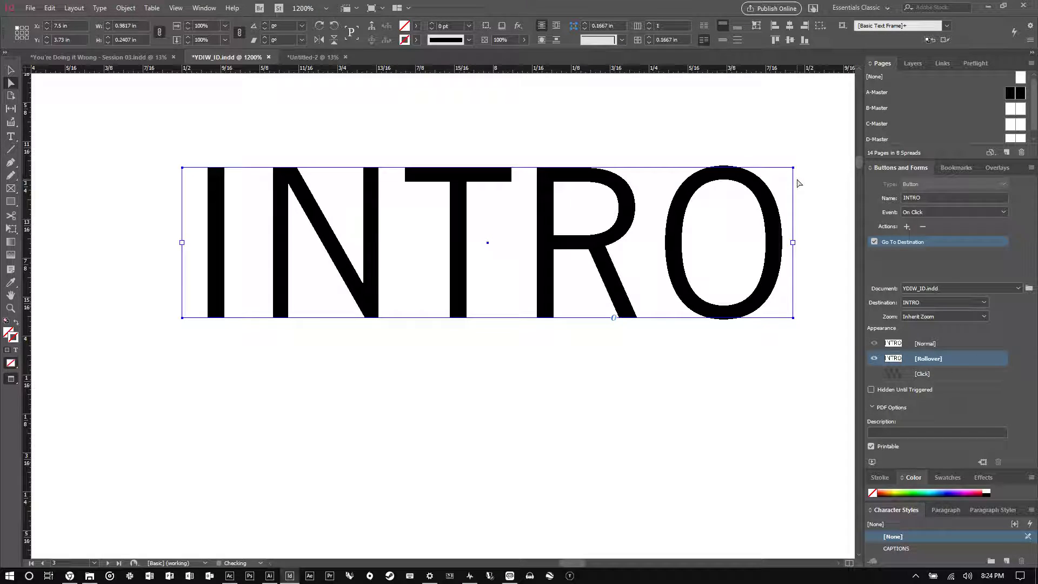
click(976, 490)
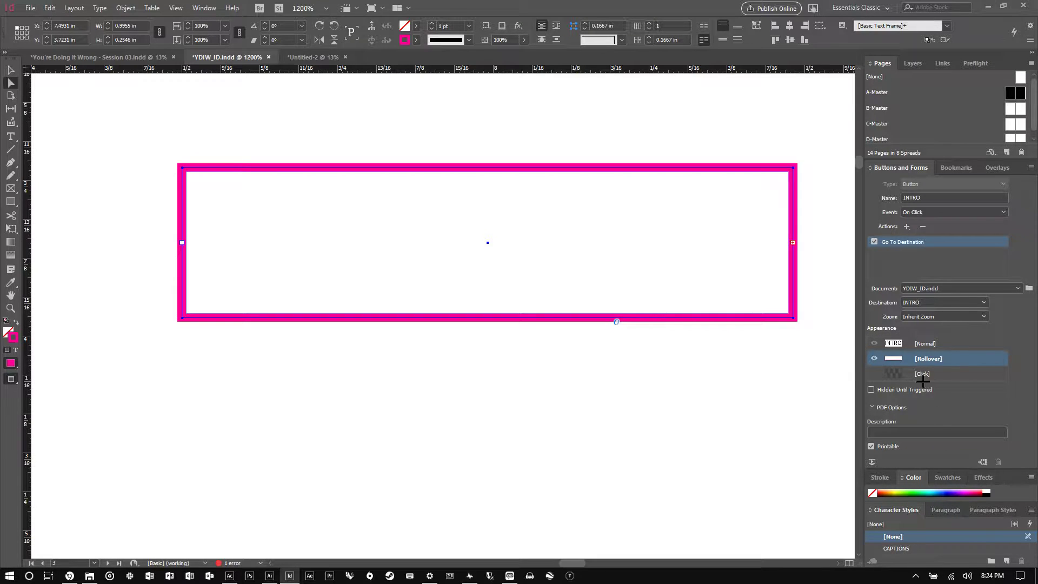
key(ctrl+z)
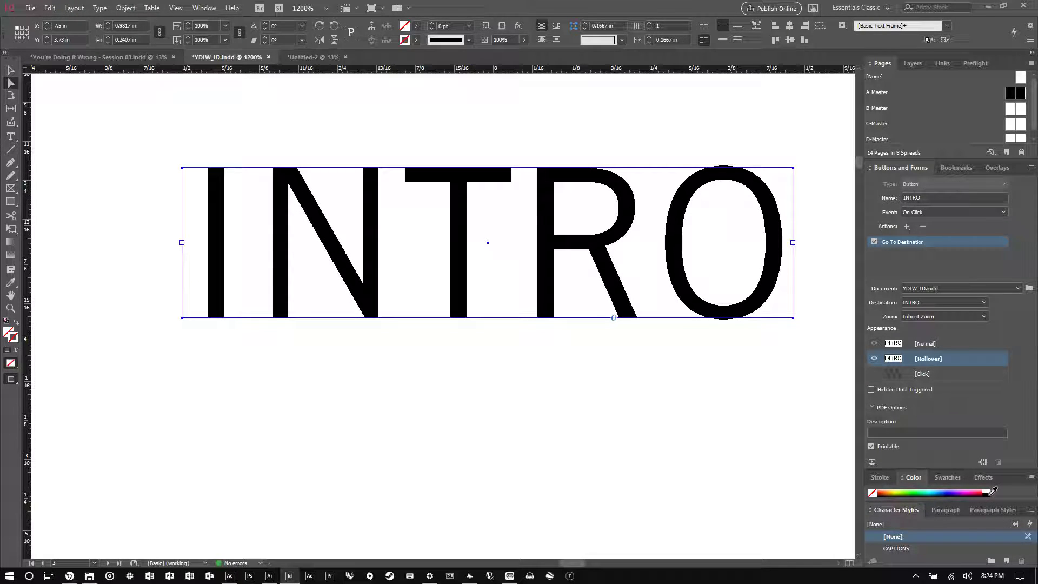
click(990, 492)
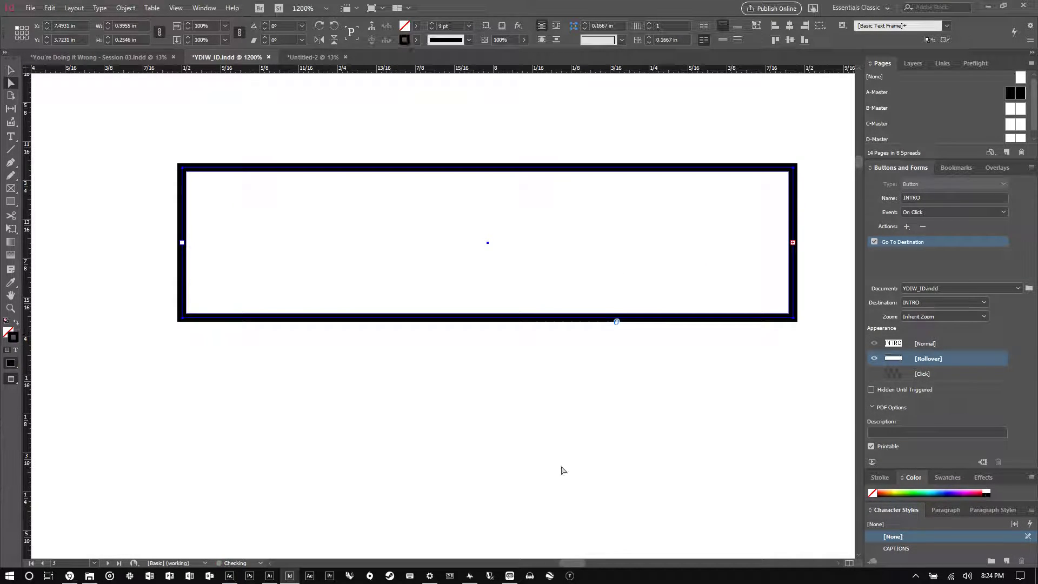
click(16, 322)
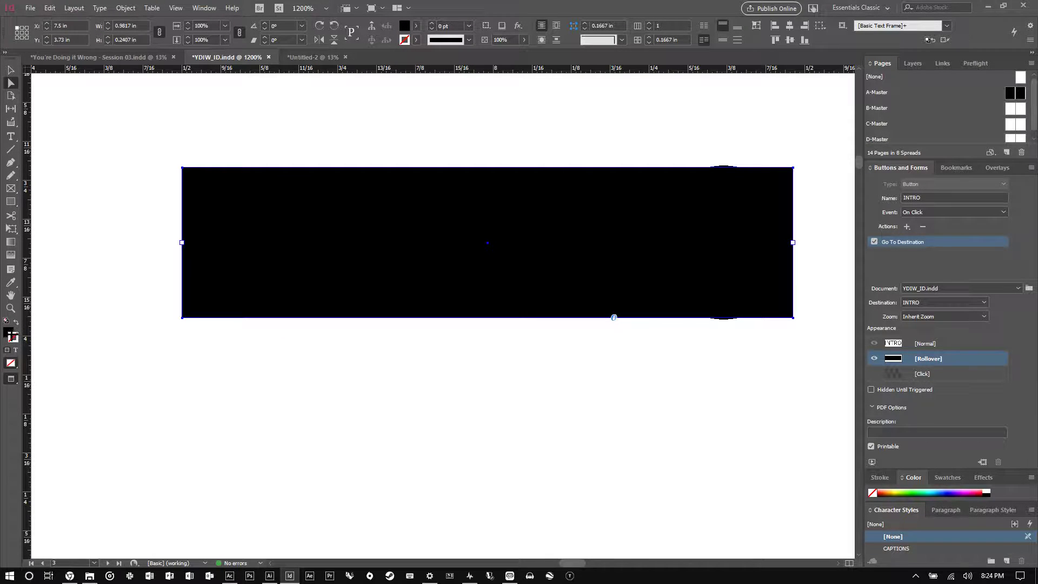
Color the INTRO text white in the Rollover state and compare it with the Normal state
click(10, 136)
click(563, 253)
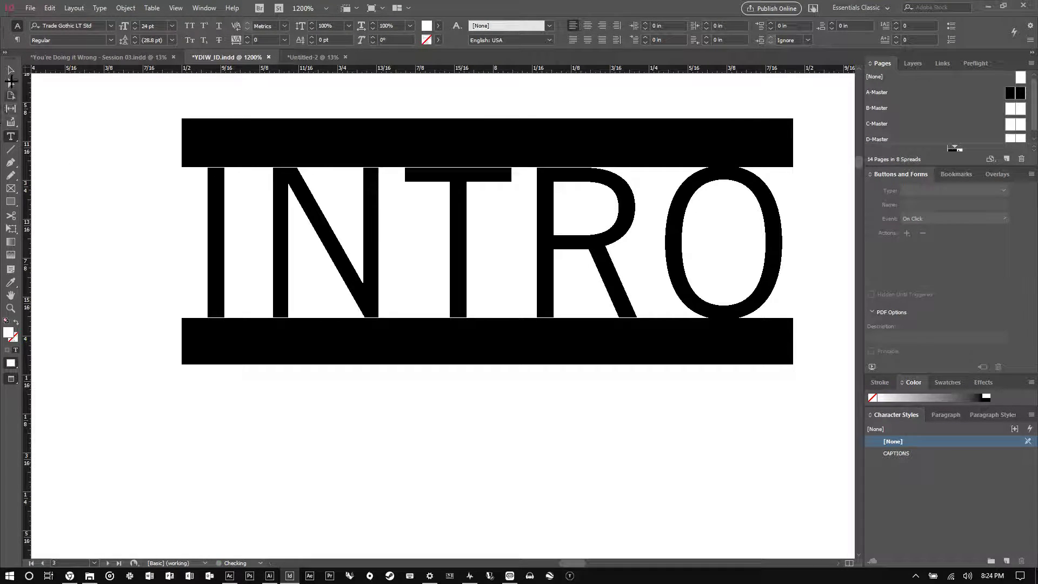
click(10, 70)
click(101, 134)
click(733, 270)
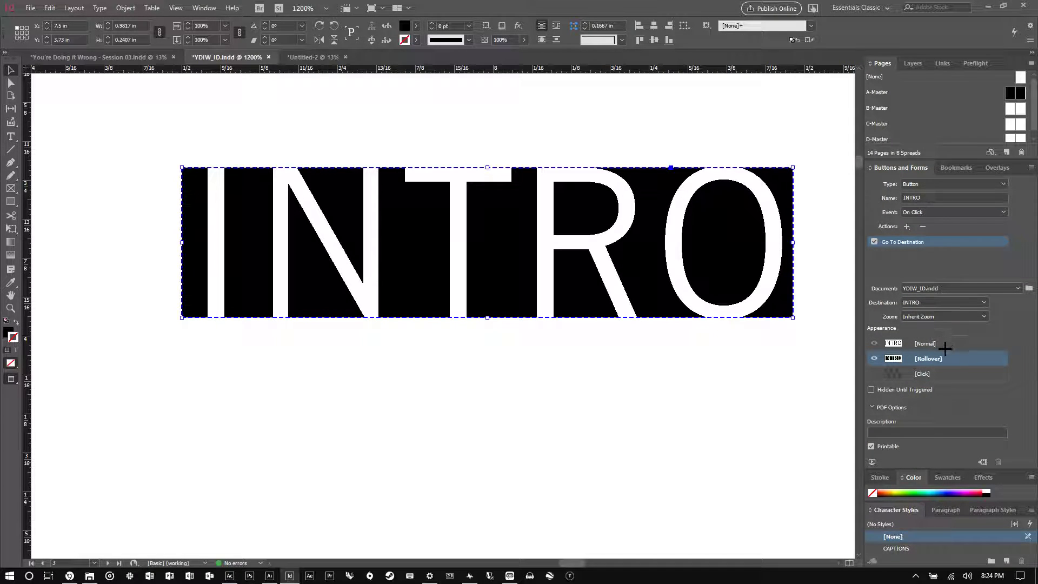
click(938, 344)
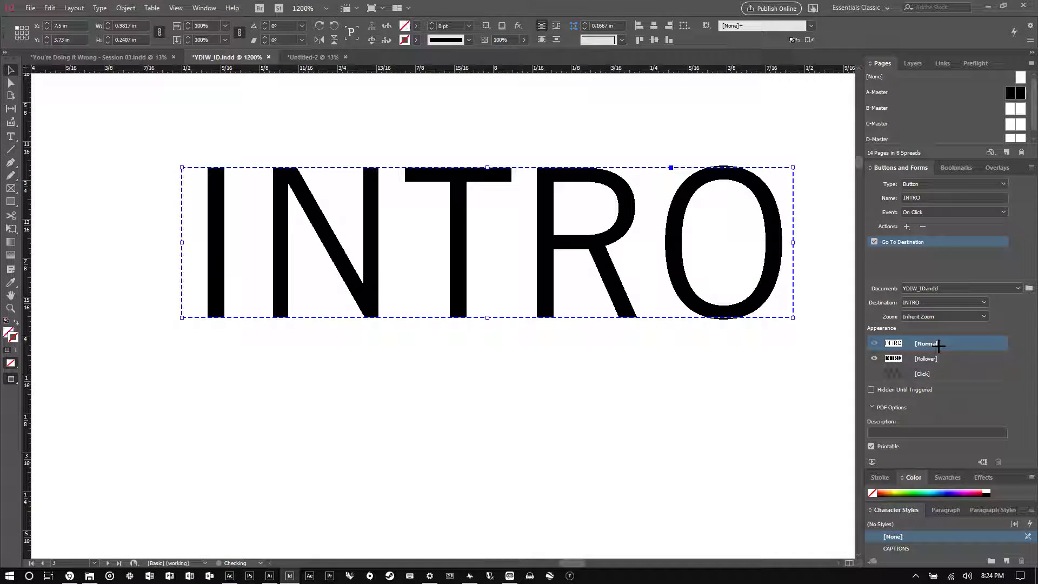
click(940, 359)
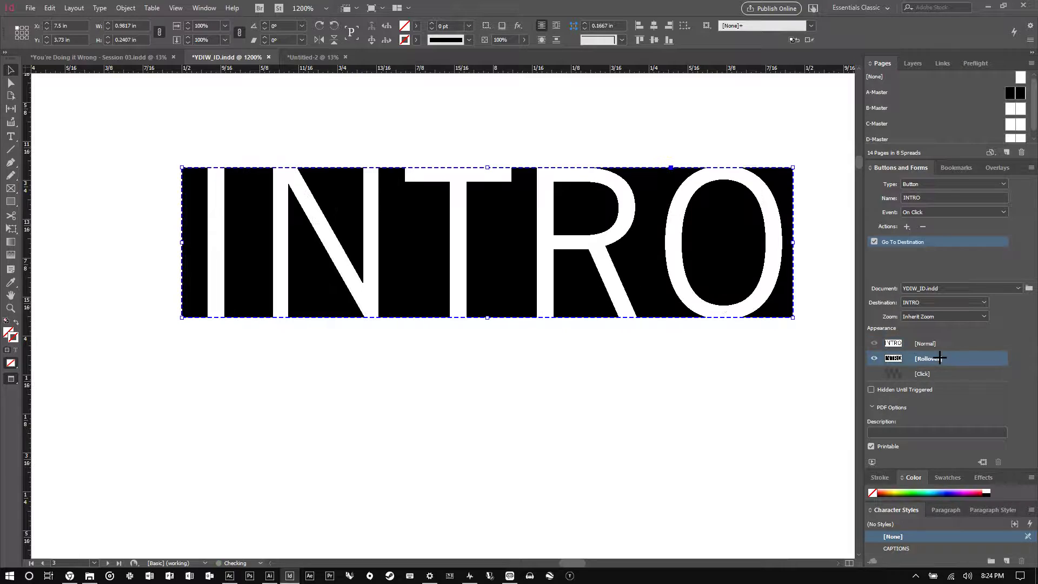
Activate the button's Click state and color its INTRO text red with the C=15 M=100 Y=100 K=0 swatch
click(937, 374)
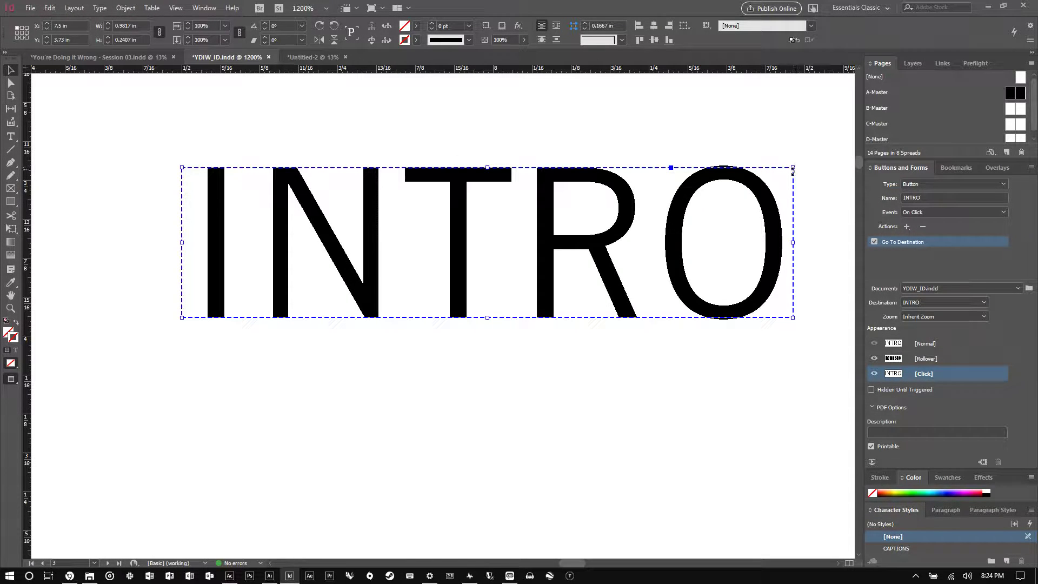
scroll(301, 223, down, 2)
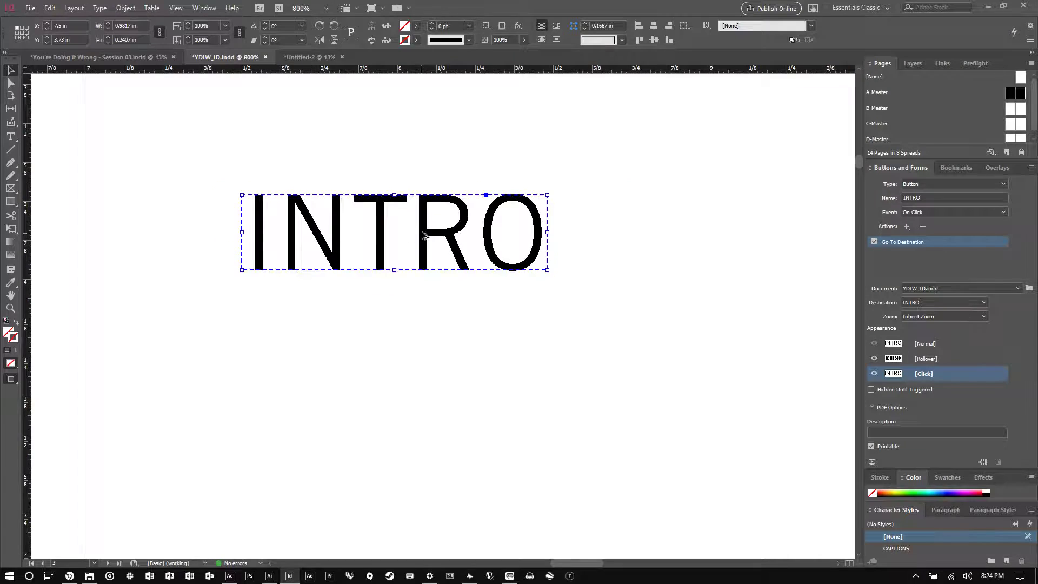
scroll(423, 235, up, 1)
double_click(488, 234)
double_click(511, 231)
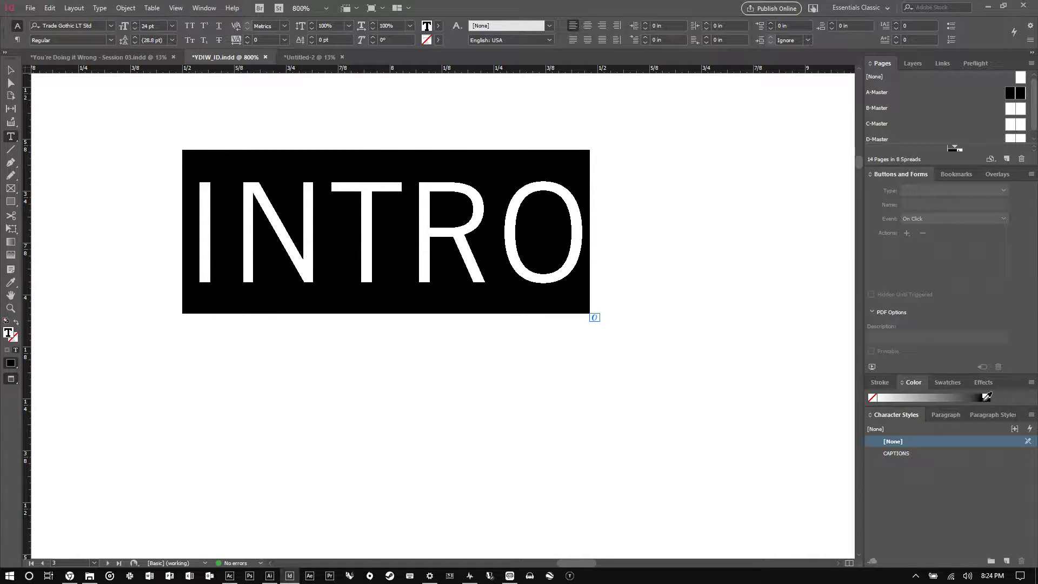
click(882, 380)
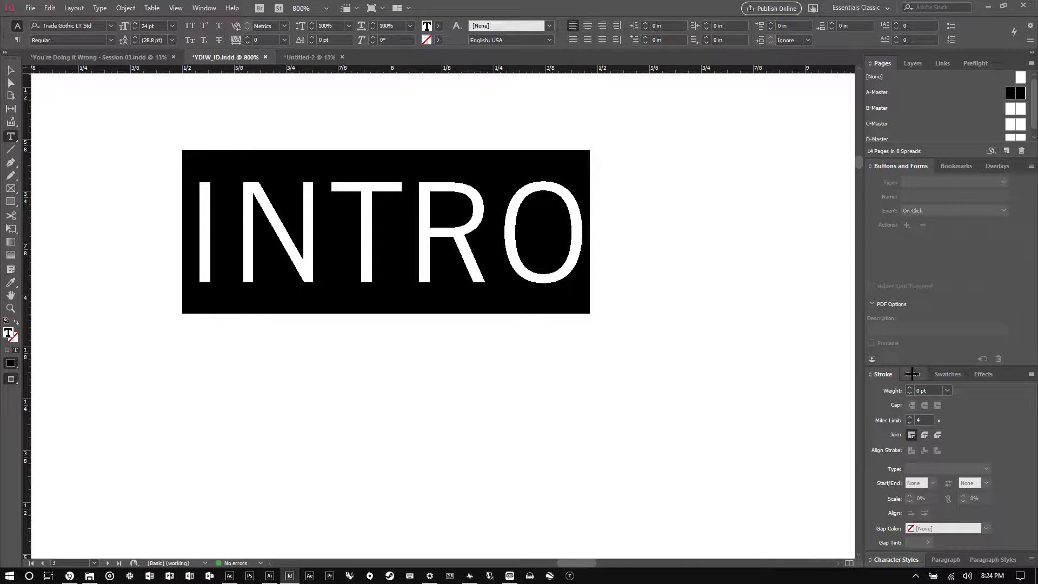
click(911, 372)
click(947, 527)
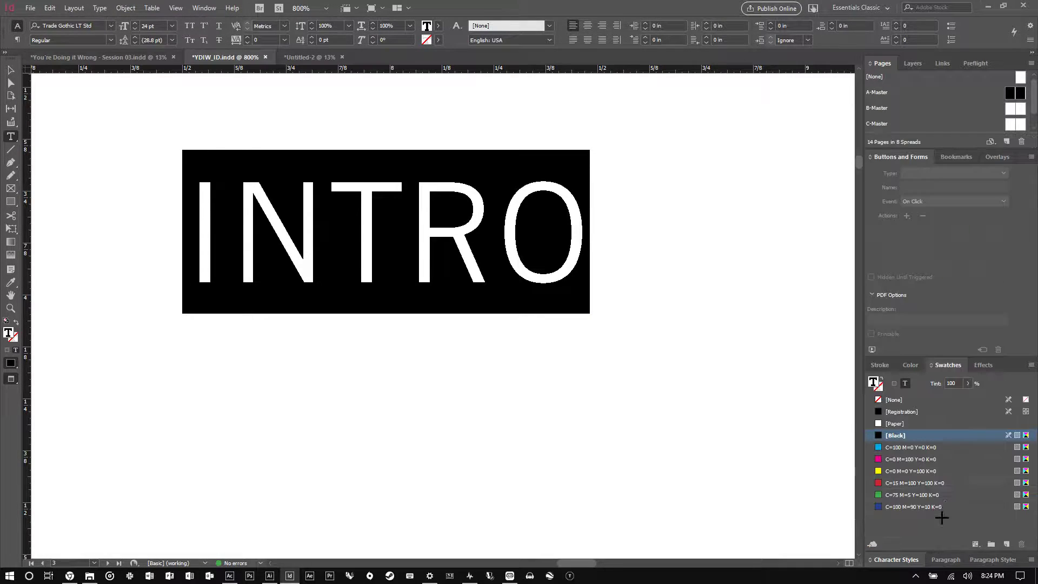
click(893, 482)
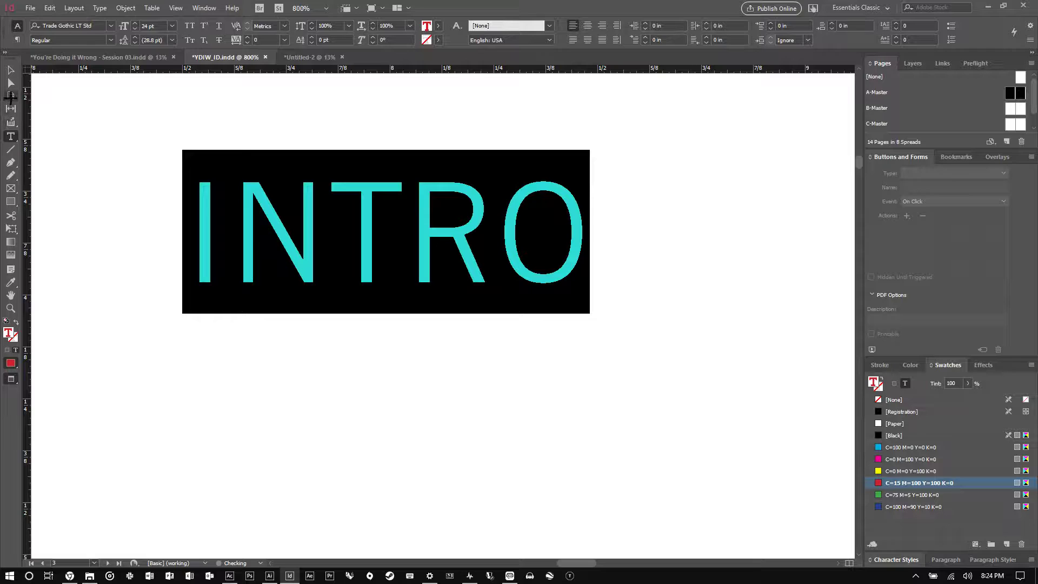
click(11, 70)
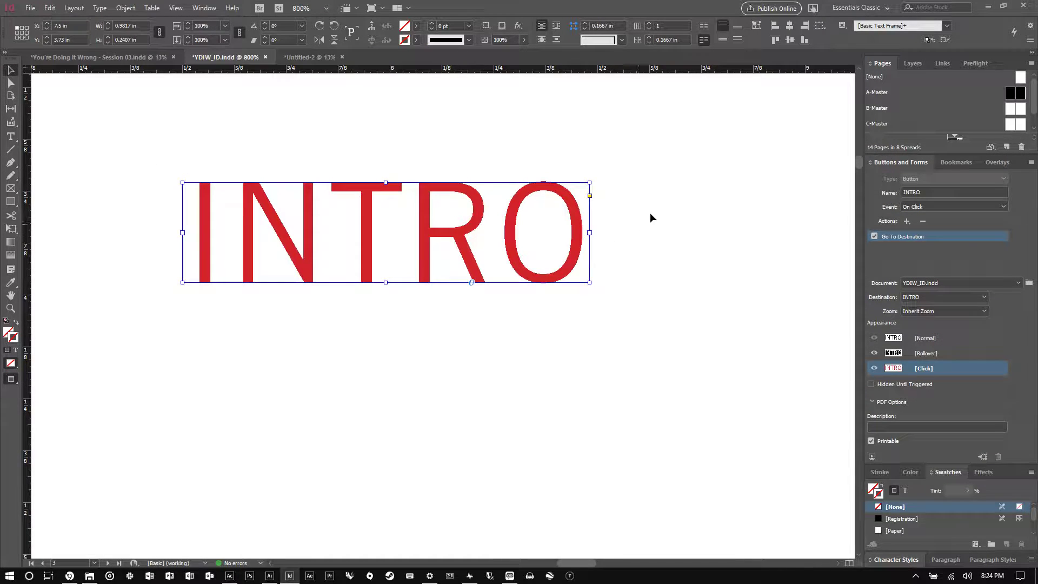
Fill the button's frame with the Registration swatch and no stroke in the Click state, then deselect it
key(a)
click(903, 519)
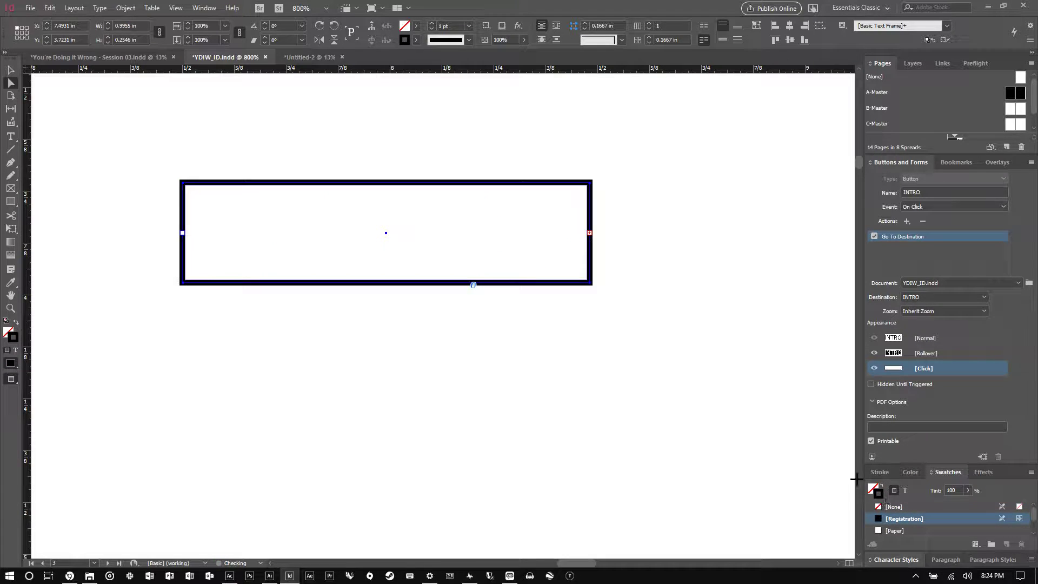
click(16, 321)
click(472, 325)
click(10, 70)
scroll(468, 289, down, 8)
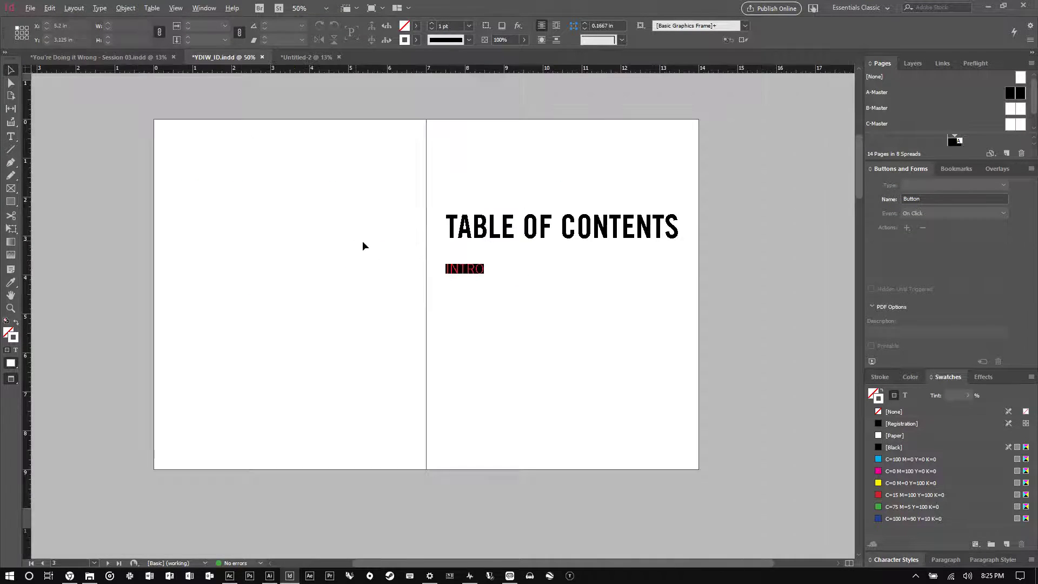
Return the INTRO button to its Normal appearance state and deselect it
click(512, 292)
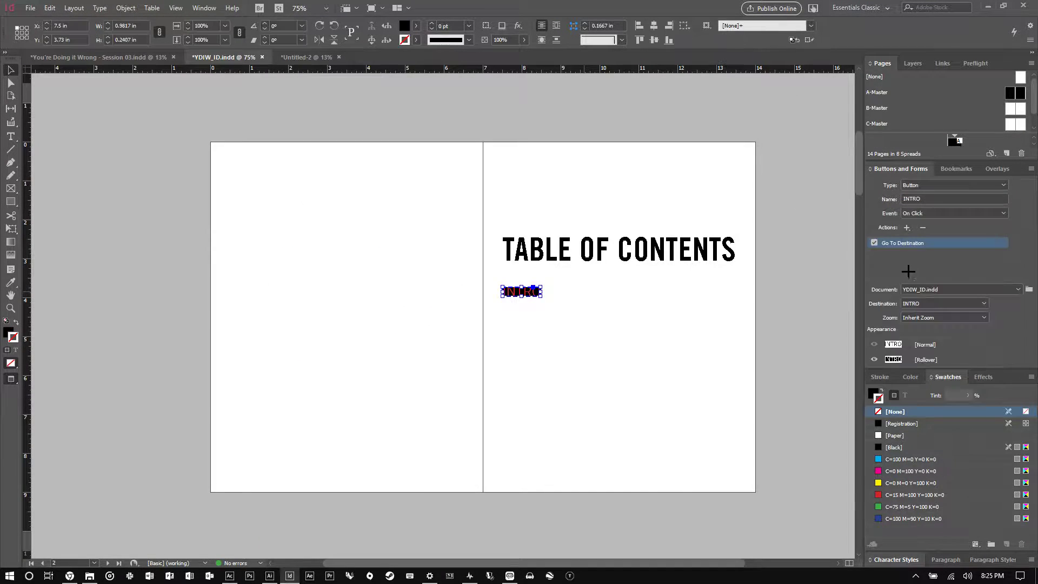
click(932, 350)
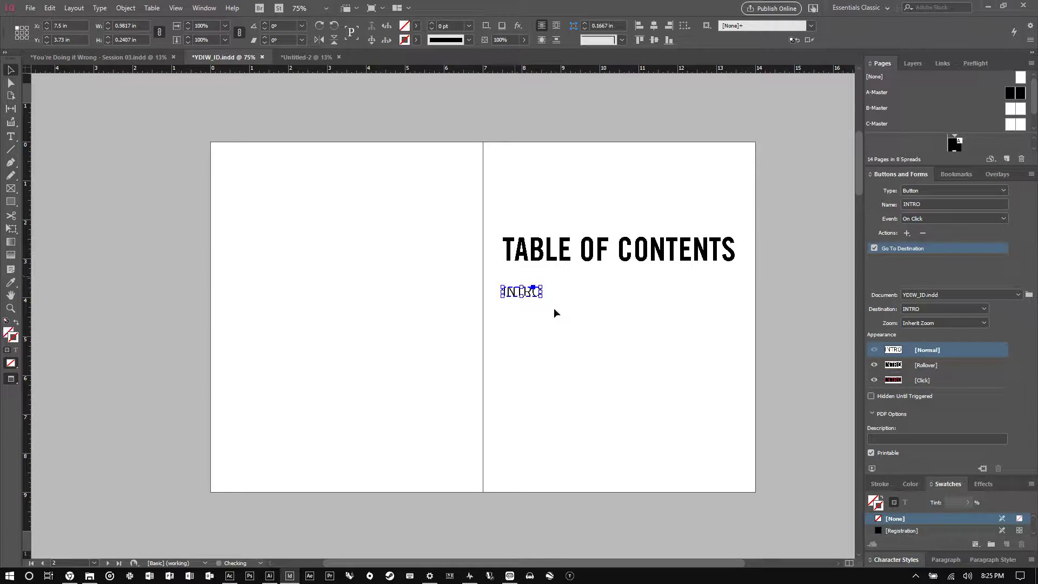
click(473, 254)
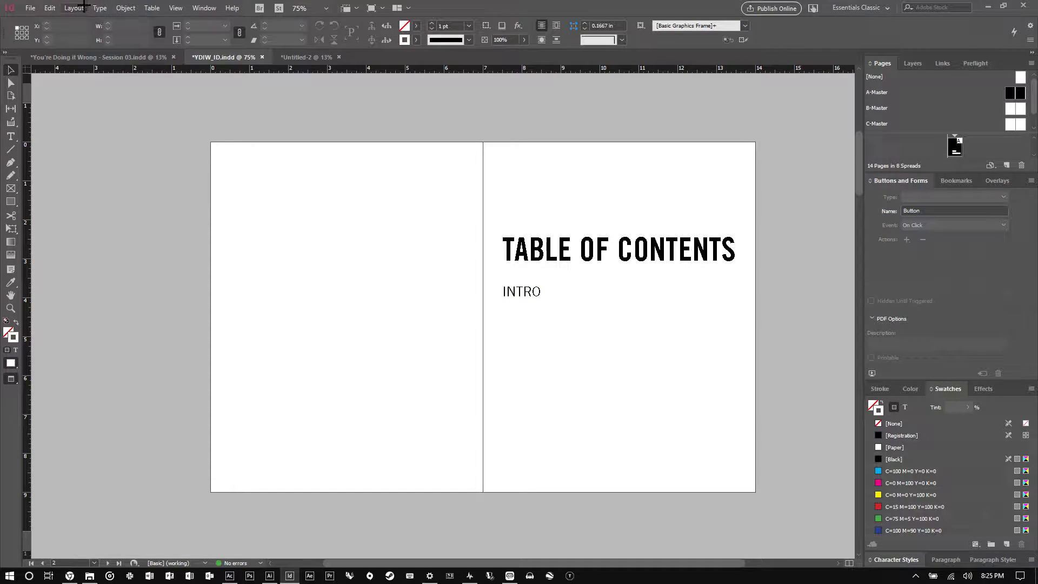
Play the table of contents spread in the EPUB Interactivity Preview, test the INTRO button's rollover, and close the preview
click(217, 7)
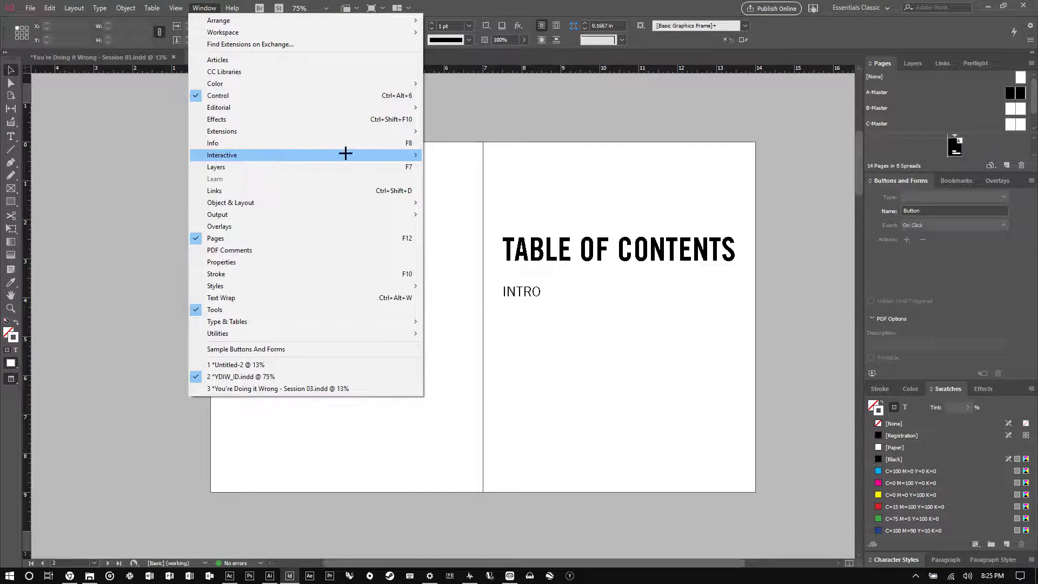
mouse_move(363, 156)
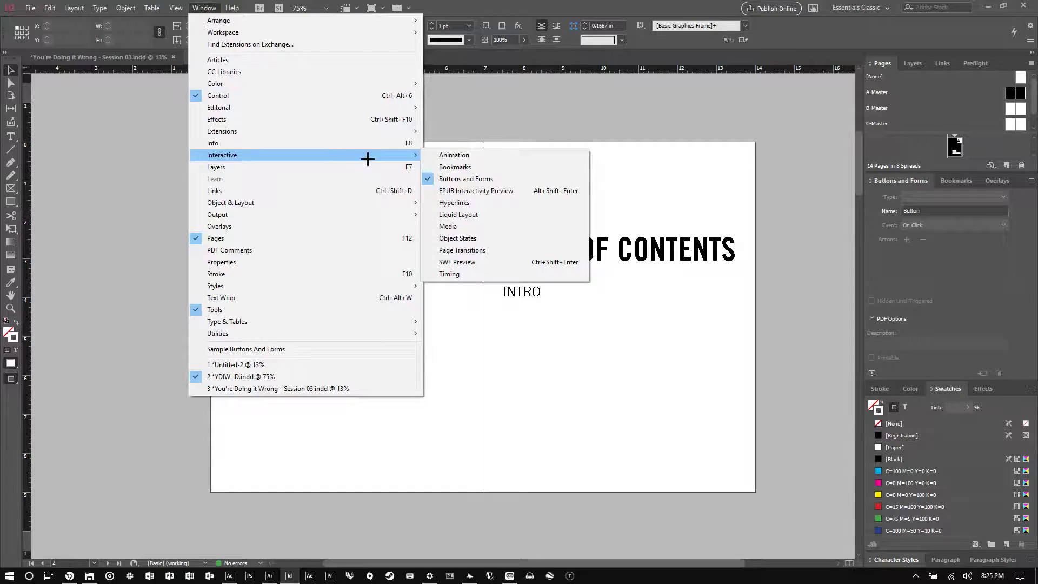
click(479, 190)
drag(458, 290, 676, 471)
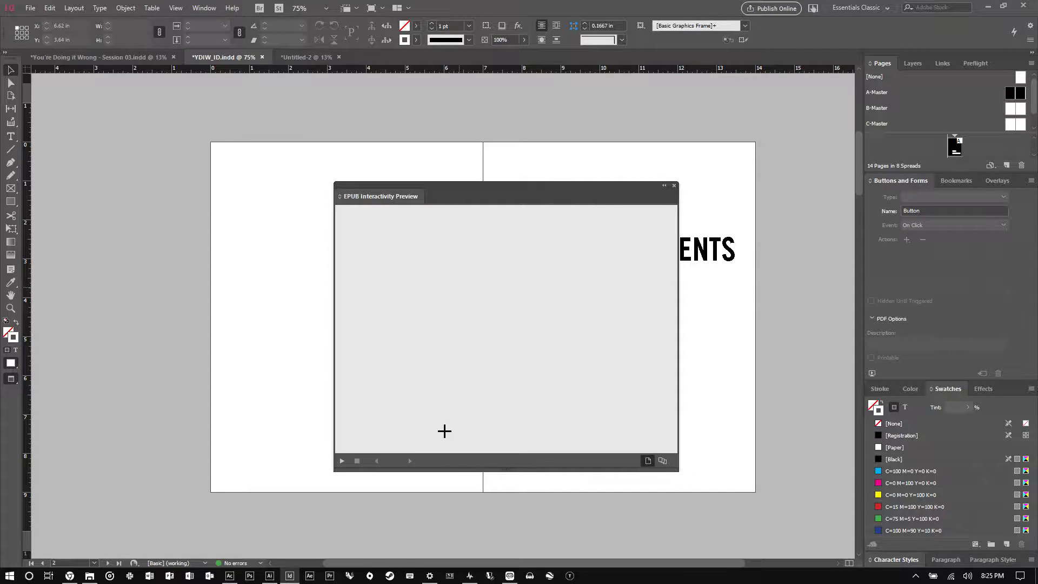
click(341, 461)
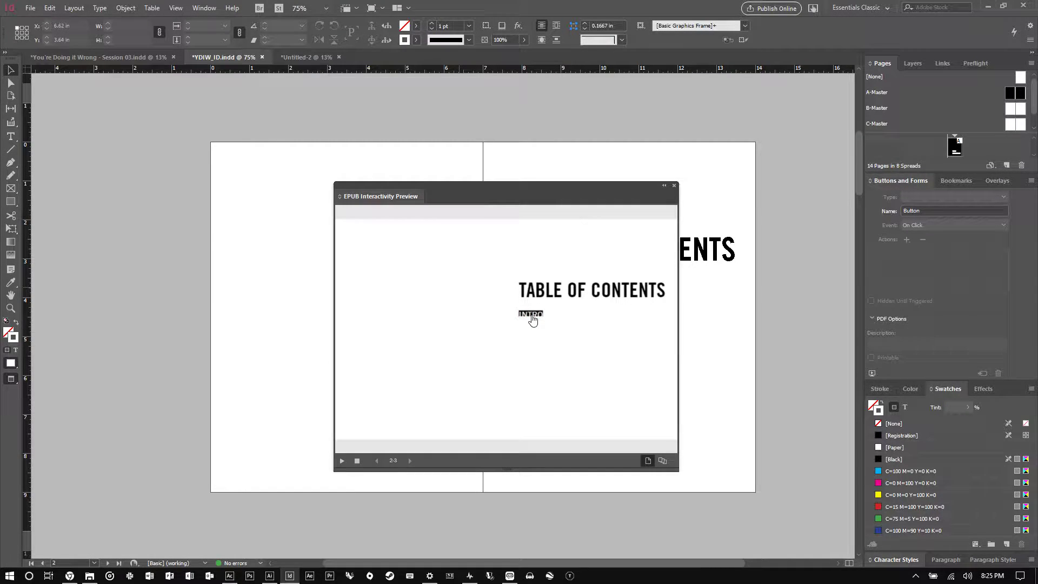
click(674, 186)
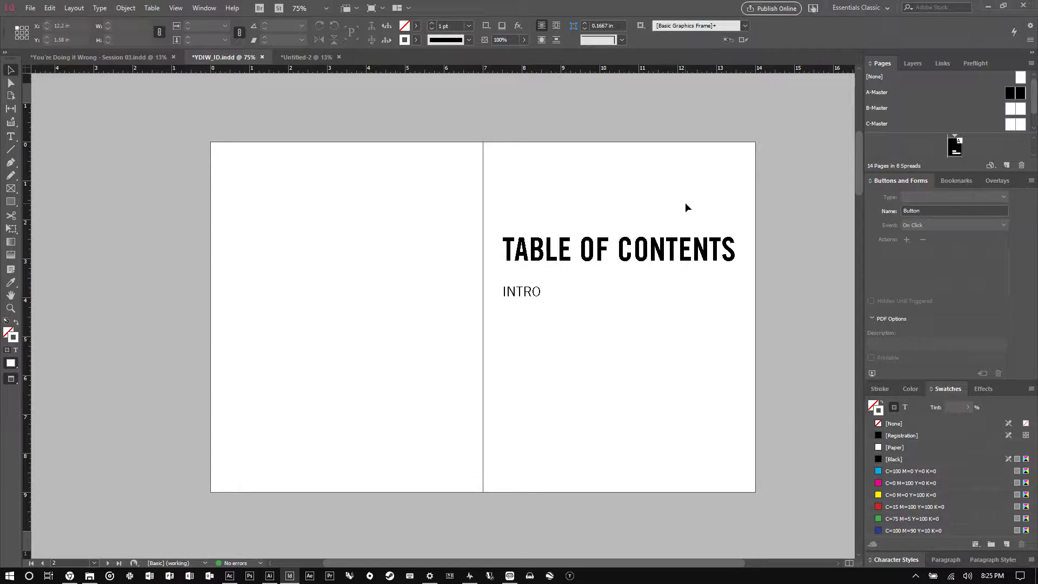
Select the INTRO button, replay its spread in the interactivity preview launched from Buttons and Forms, and close the preview
click(541, 293)
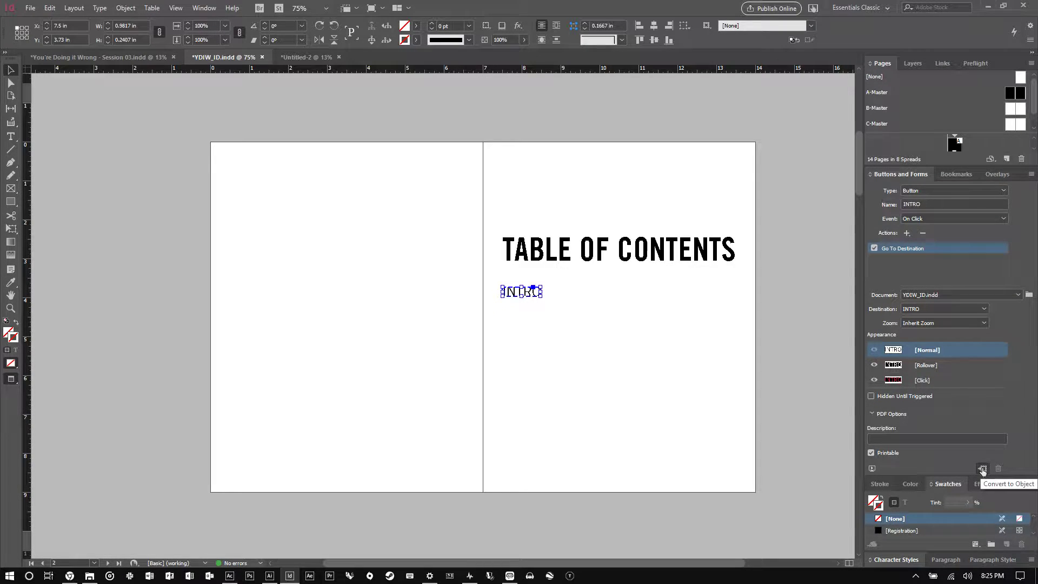
click(871, 469)
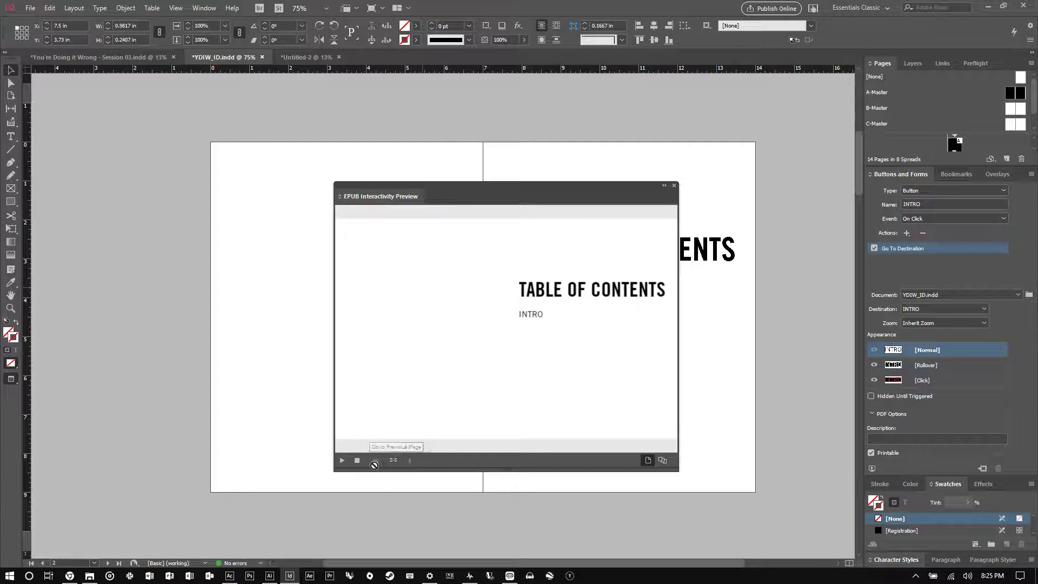
click(350, 461)
click(342, 460)
click(672, 186)
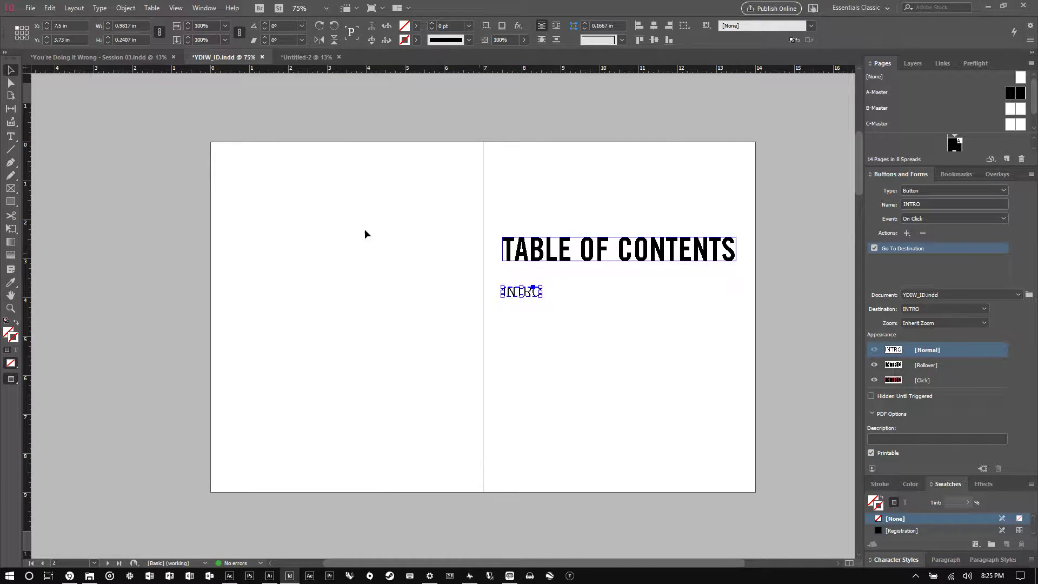
Start exporting the document as Adobe PDF (Interactive) with the file name YDIW_ID_Interactive
click(38, 7)
click(135, 221)
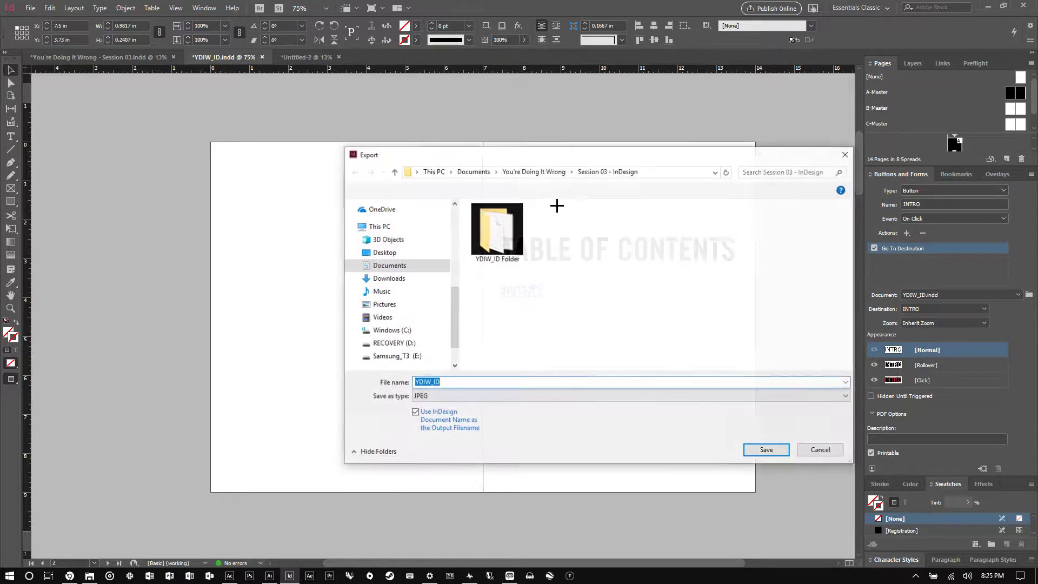
click(426, 397)
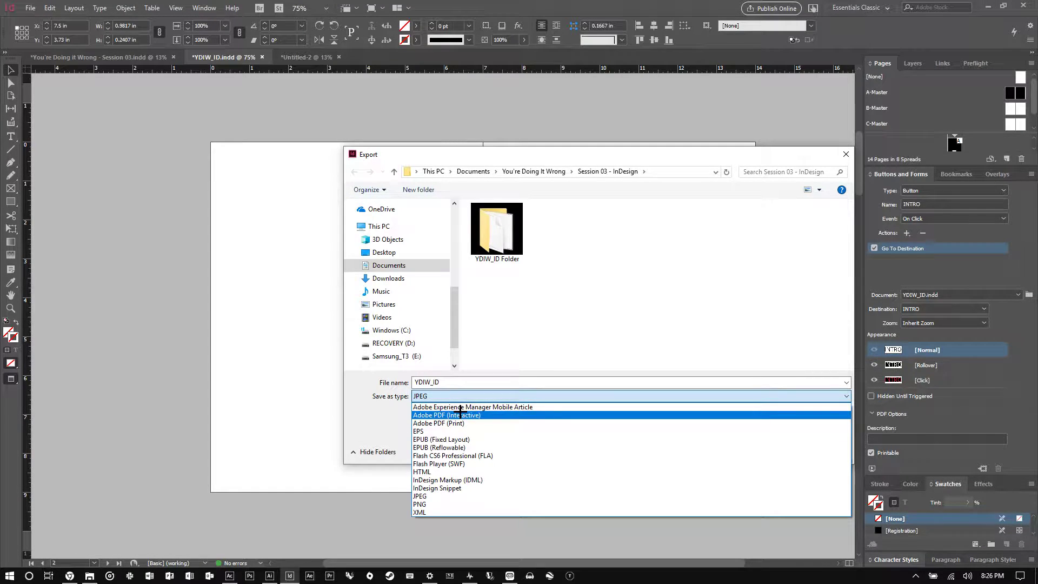
click(460, 414)
double_click(467, 382)
click(467, 382)
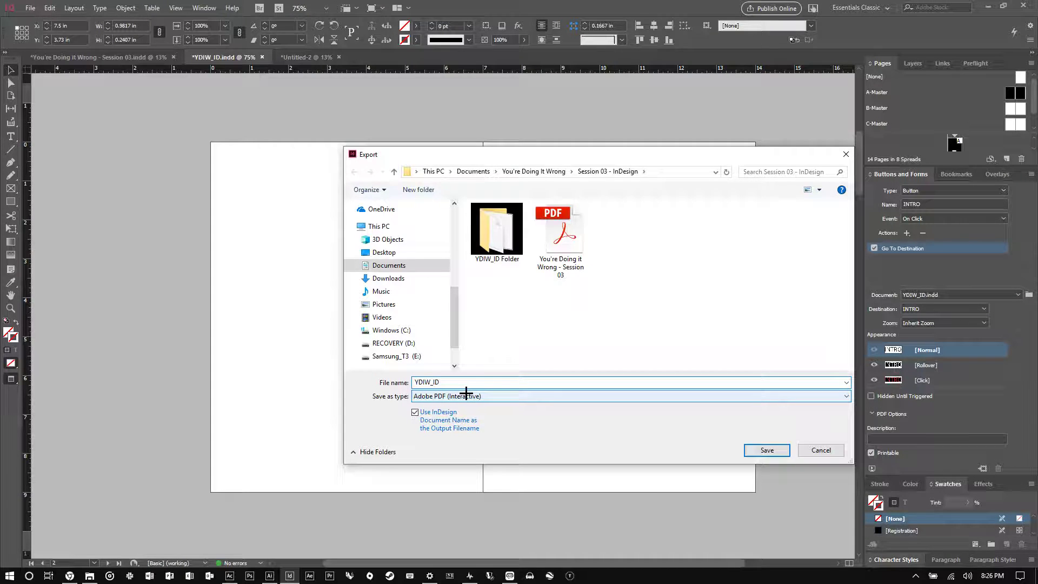
text(_Interactive)
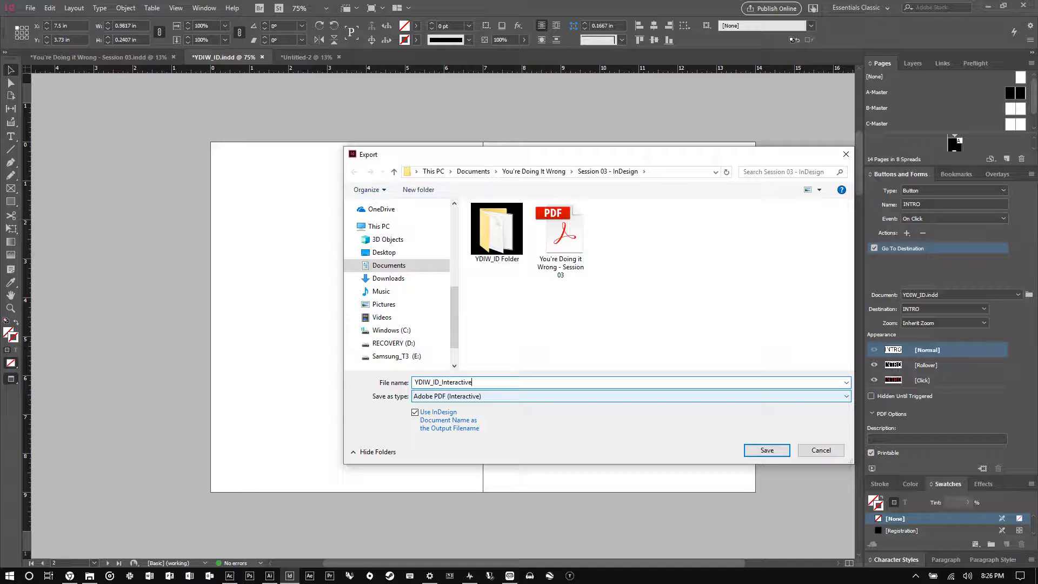
key(Return)
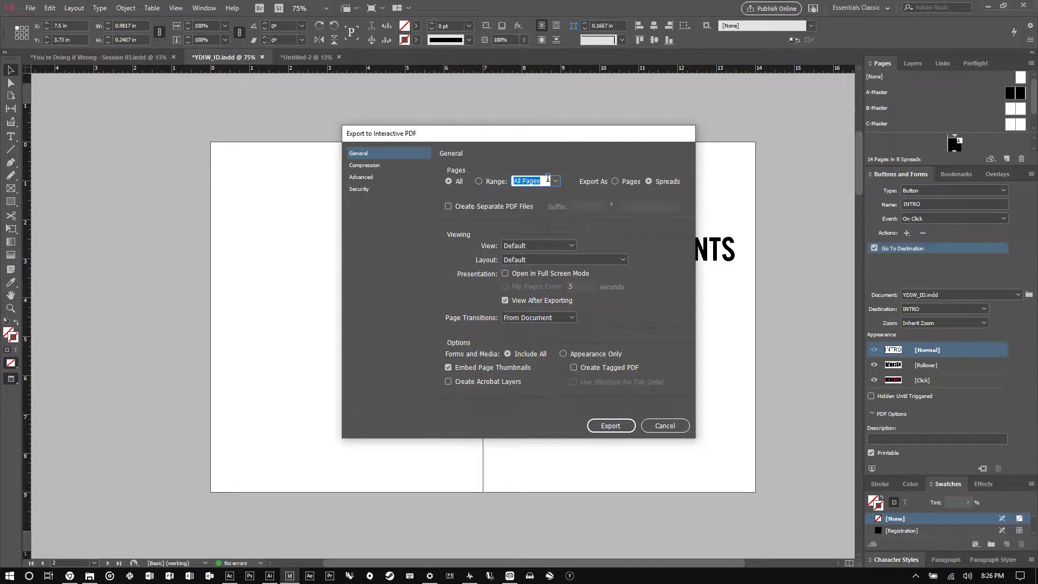
Set the interactive PDF to include all pages exported as spreads, and run the export
click(501, 181)
click(544, 184)
drag(545, 180, 492, 182)
text(2)
click(457, 181)
click(616, 181)
click(648, 181)
click(624, 185)
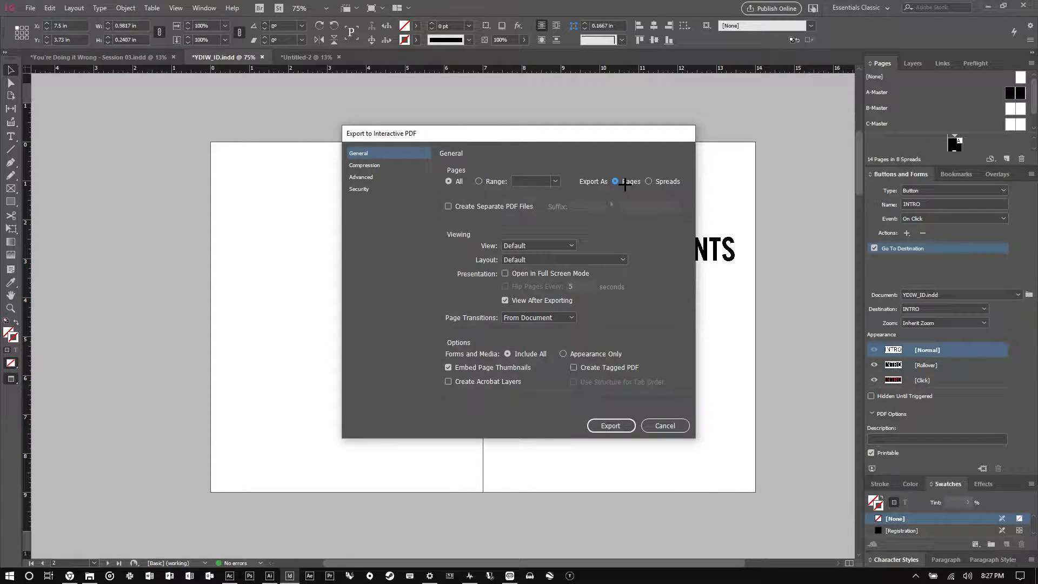
click(655, 182)
click(606, 426)
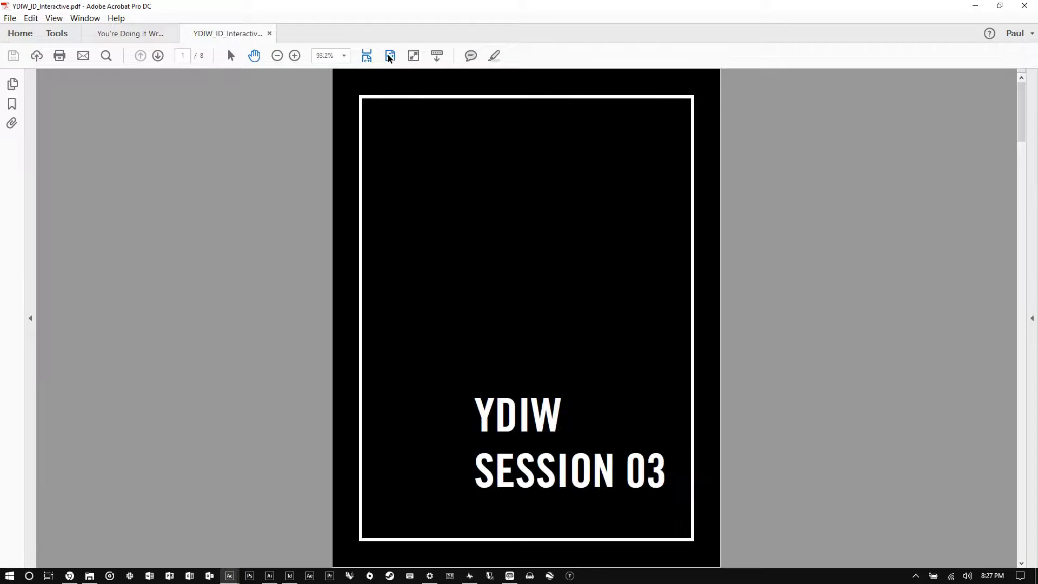
Fit the exported PDF's pages to the window in Acrobat and test the INTRO button on the table of contents spread
click(390, 55)
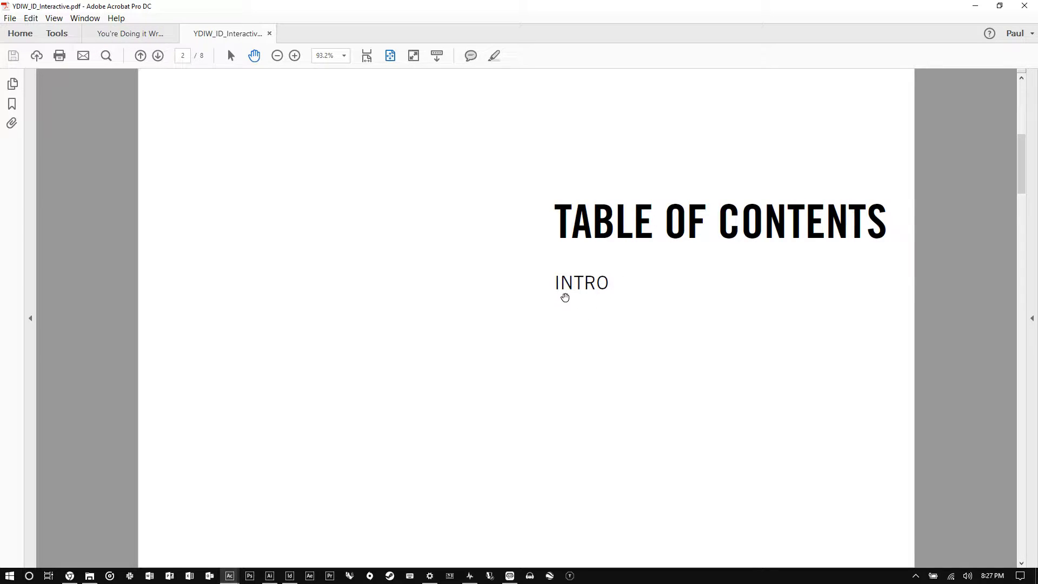
click(594, 284)
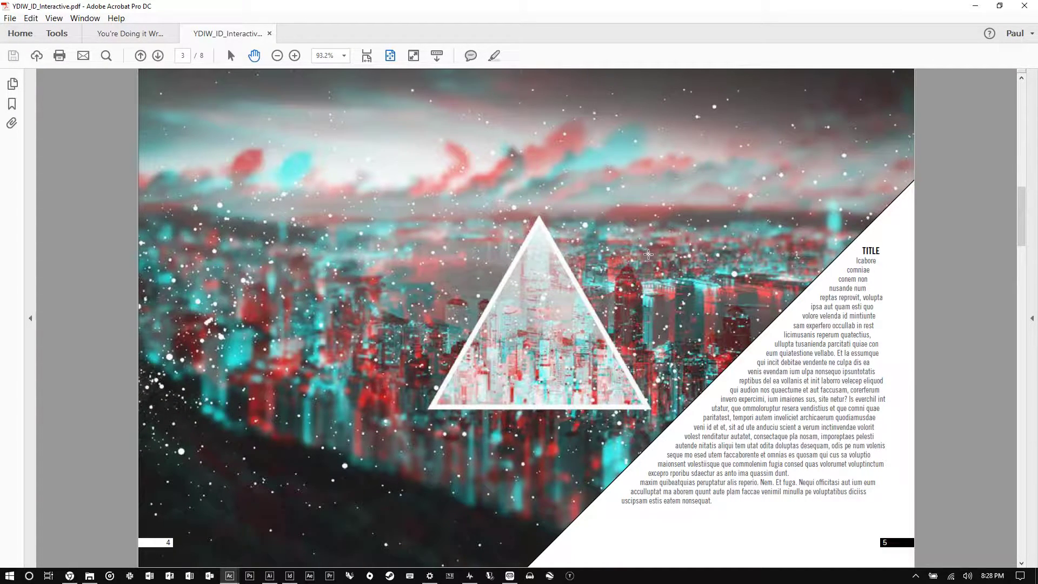
click(654, 258)
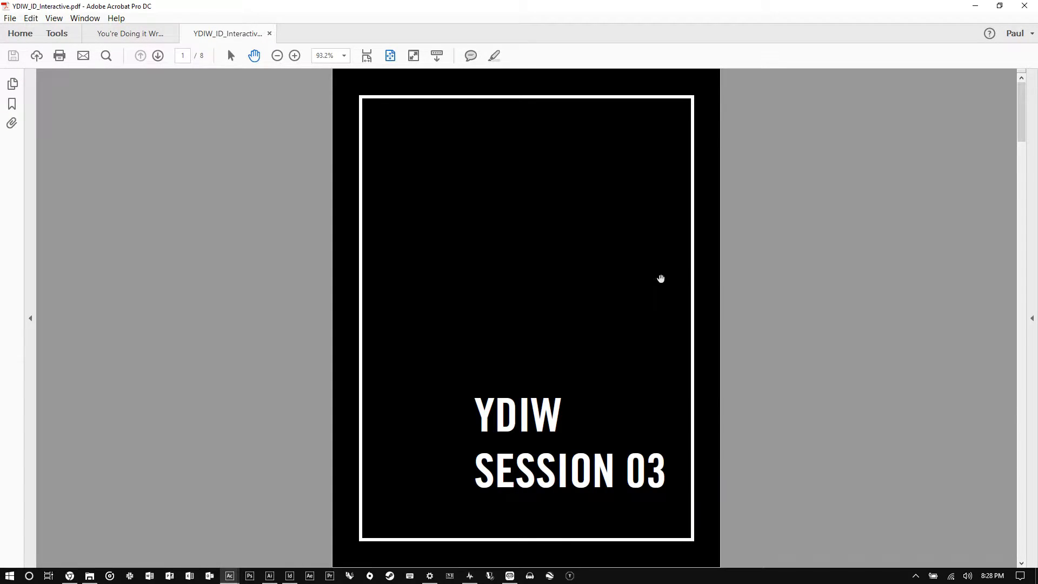
scroll(653, 253, down, 3)
click(592, 277)
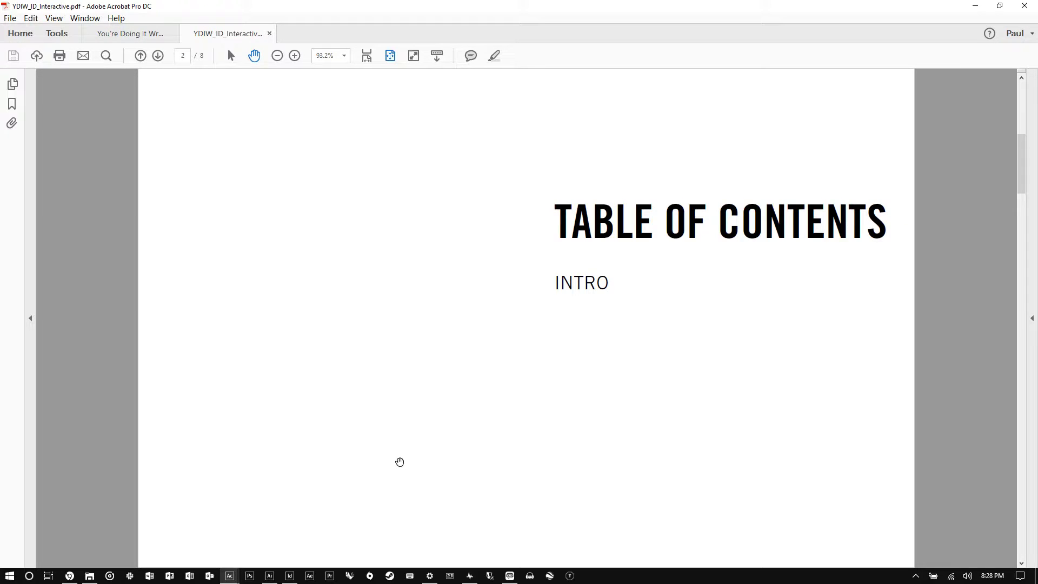
Switch back to InDesign and draw a rectangle about 1.25 in wide and 2.83 in high below the INTRO entry
click(289, 576)
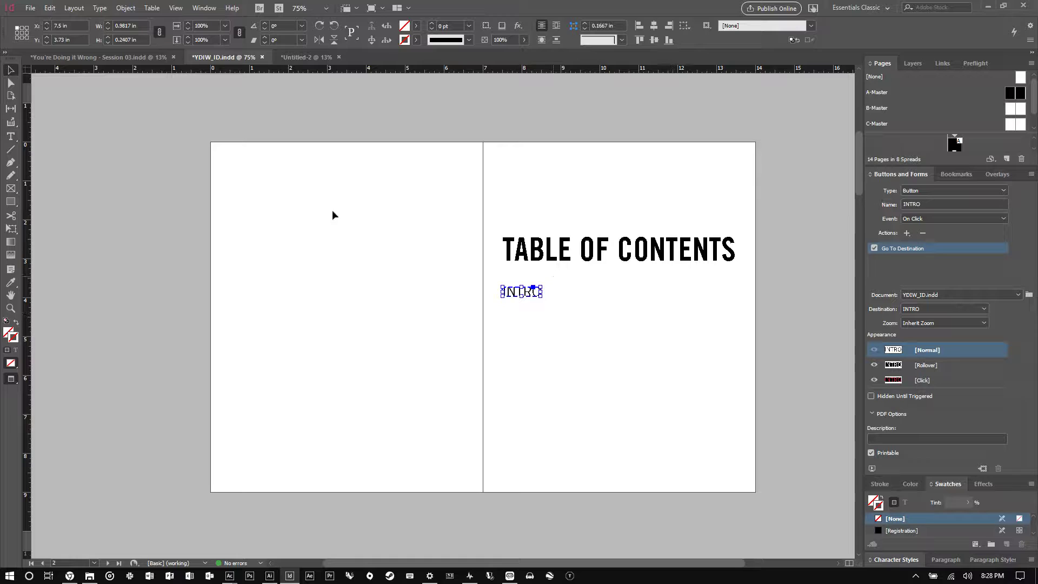
click(10, 201)
scroll(683, 436, up, 2)
drag(382, 235, 464, 419)
click(11, 69)
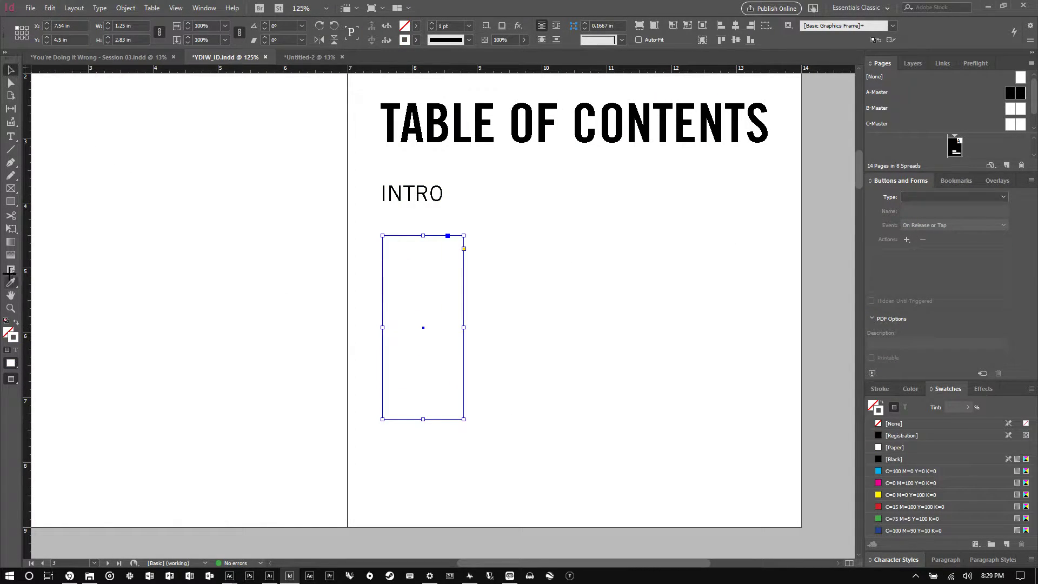
Remove the rectangle's stroke and fill it with black (000000)
click(16, 321)
double_click(10, 331)
drag(528, 224, 528, 368)
click(401, 361)
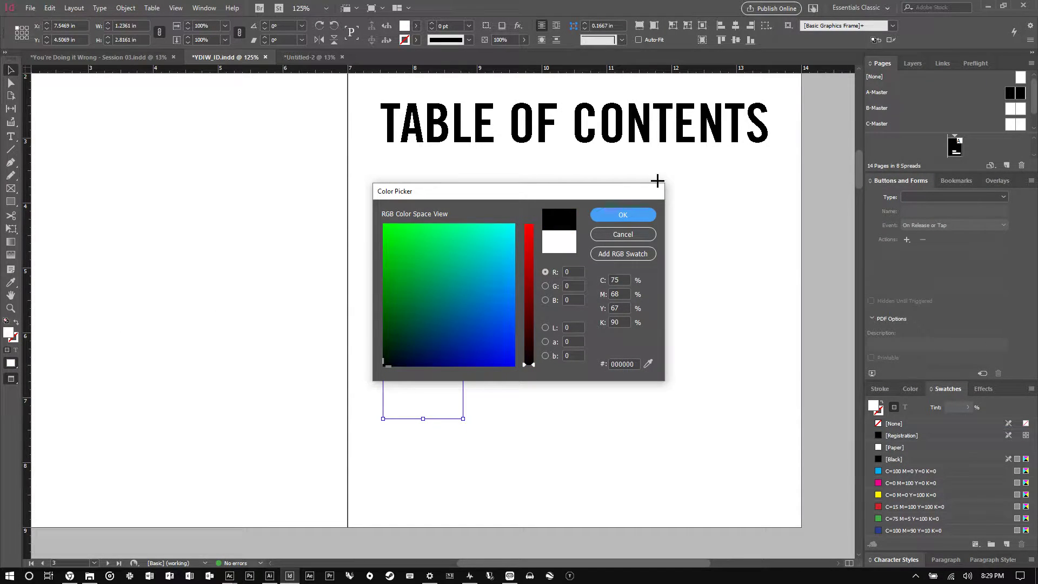
click(600, 215)
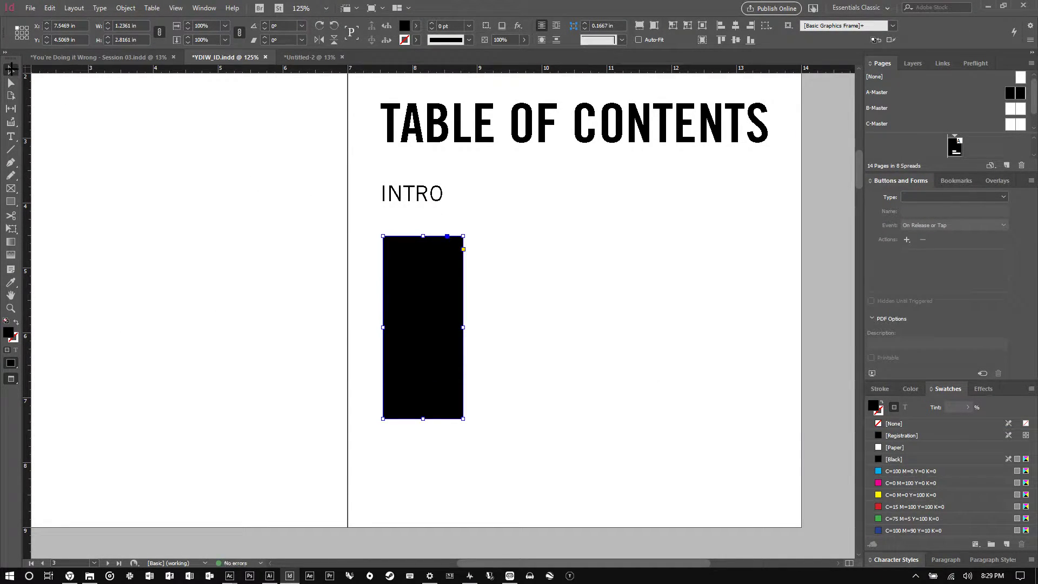
Duplicate the black rectangle three times at staggered heights across the page, moving the last copy against the right margin
drag(412, 266, 513, 314)
drag(514, 320, 641, 249)
drag(652, 244, 761, 345)
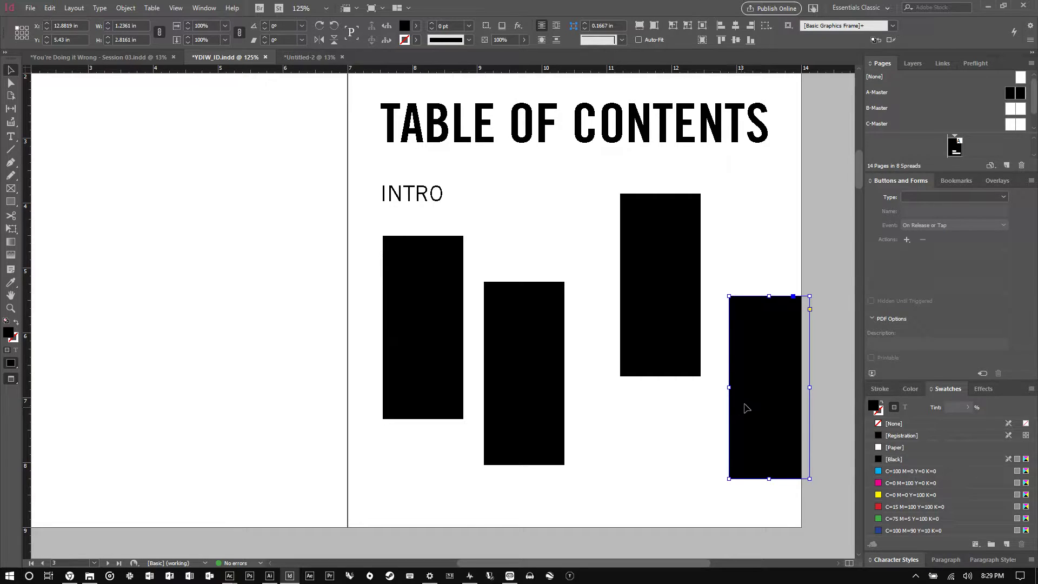
scroll(742, 408, right, 2)
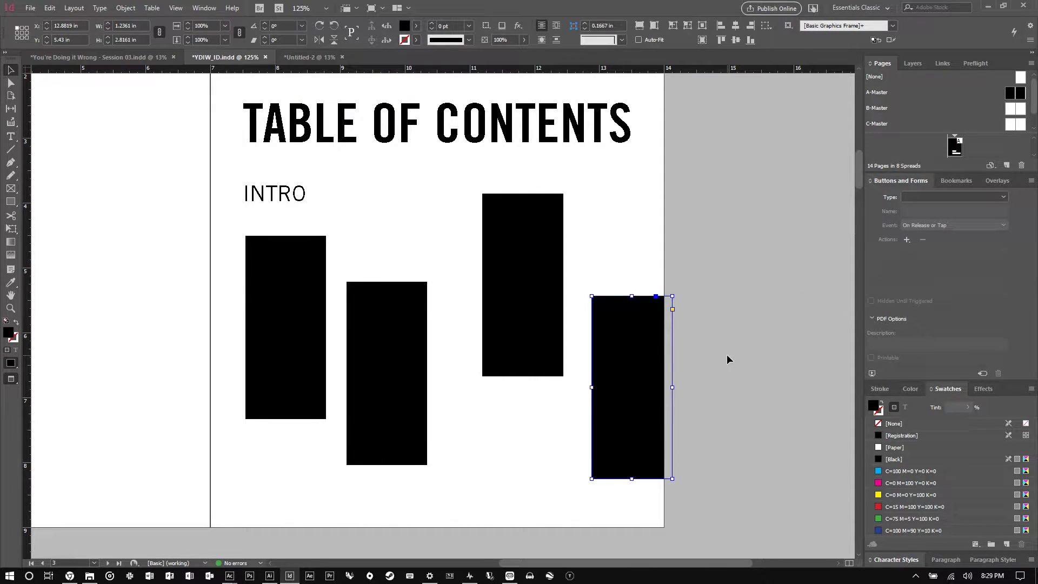
drag(672, 316, 594, 311)
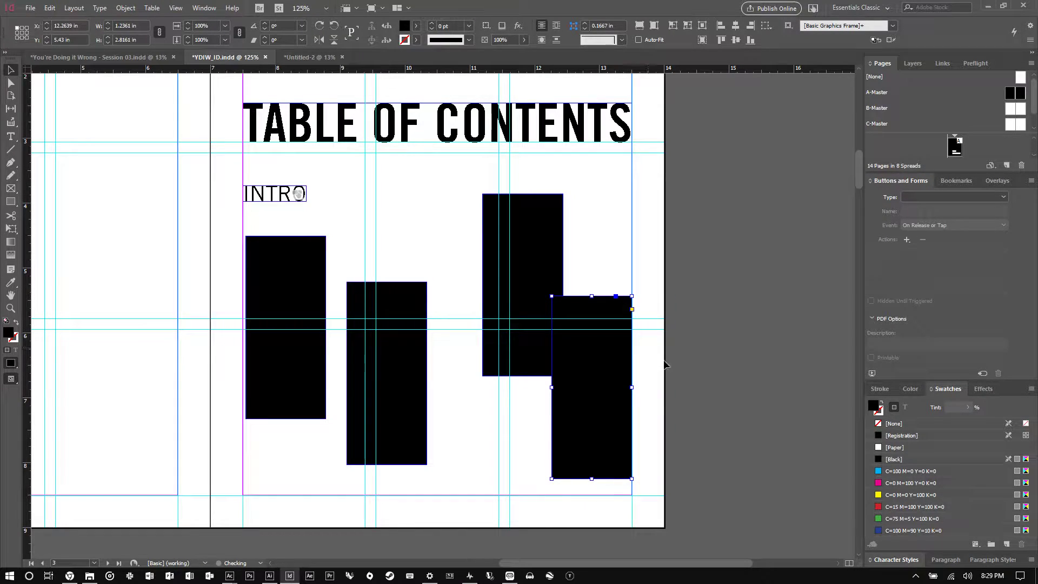
Select all four rectangles and try aligning their left edges, right edges and horizontal centers, undoing each alignment
drag(654, 403, 230, 252)
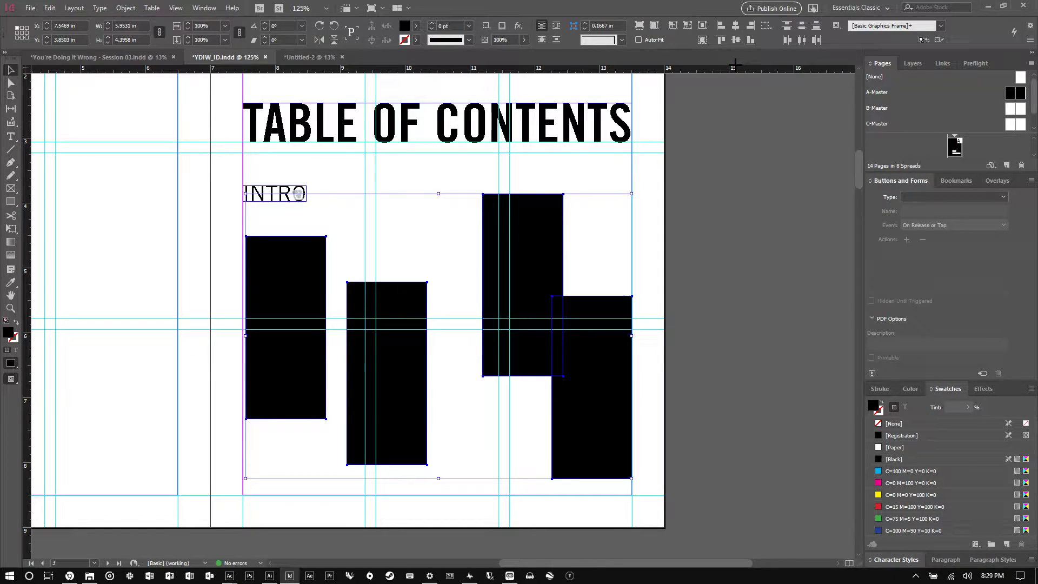
click(721, 28)
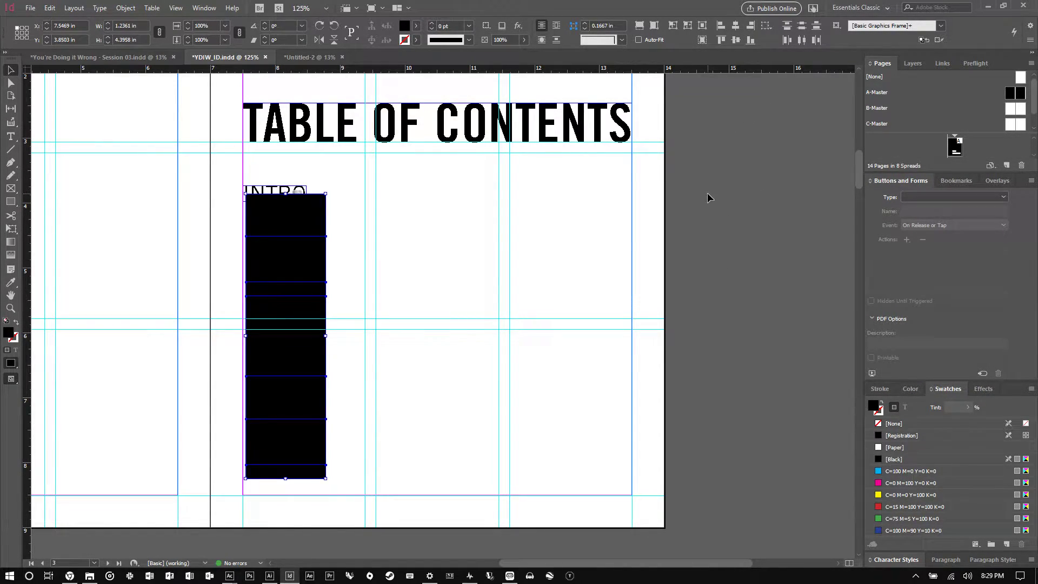
key(ctrl+z)
click(750, 26)
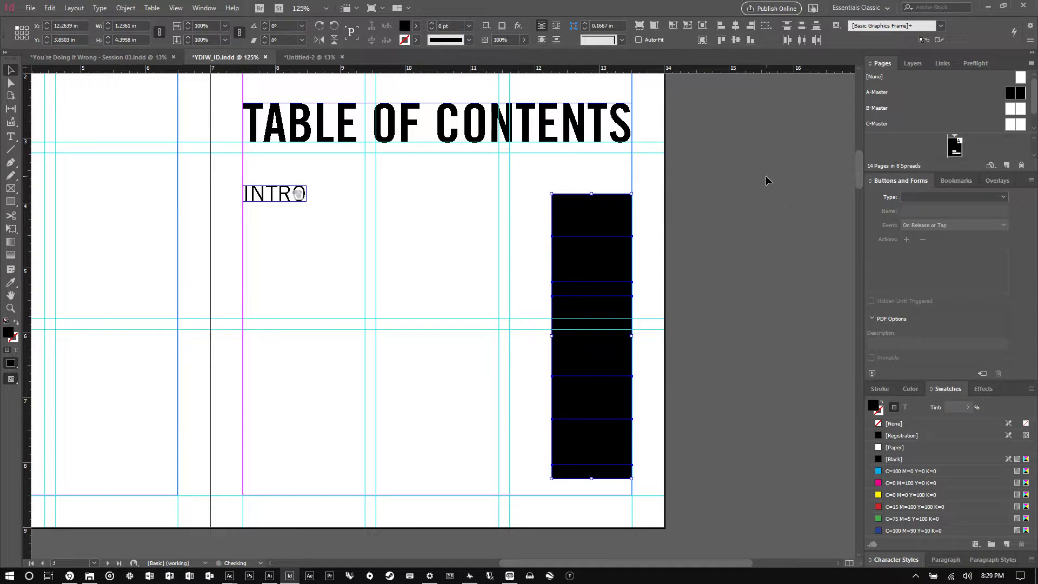
key(ctrl+z)
click(735, 25)
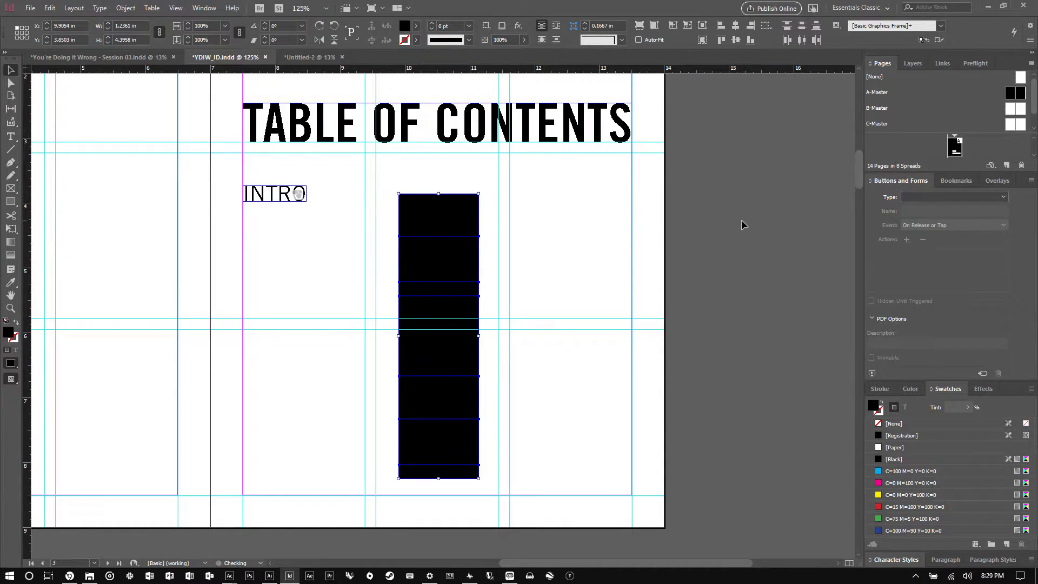
key(ctrl+z)
Try aligning the four rectangles by their top edges, undo that, and align their vertical centers instead
click(720, 39)
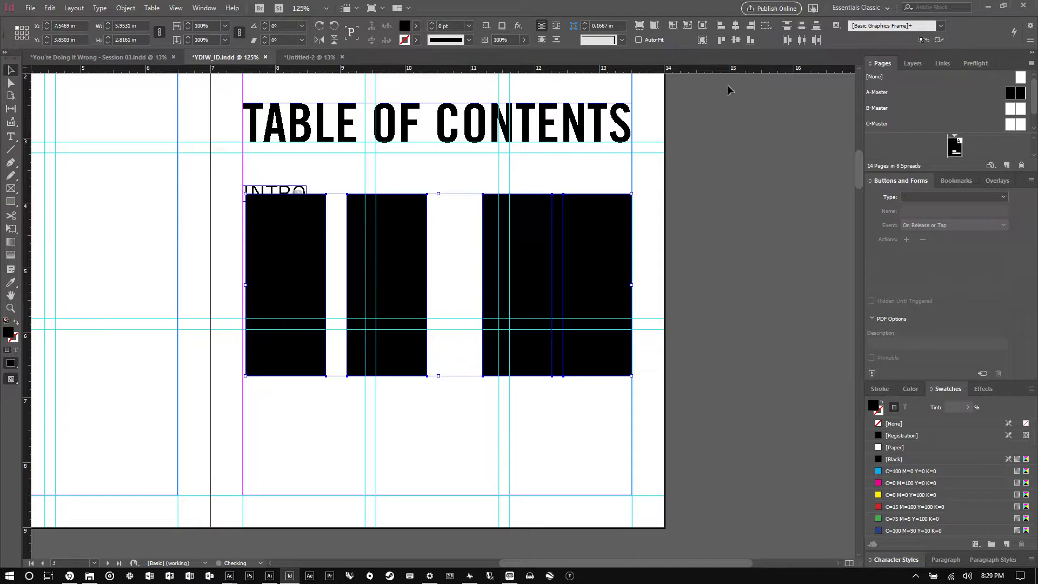
key(ctrl+z)
click(736, 40)
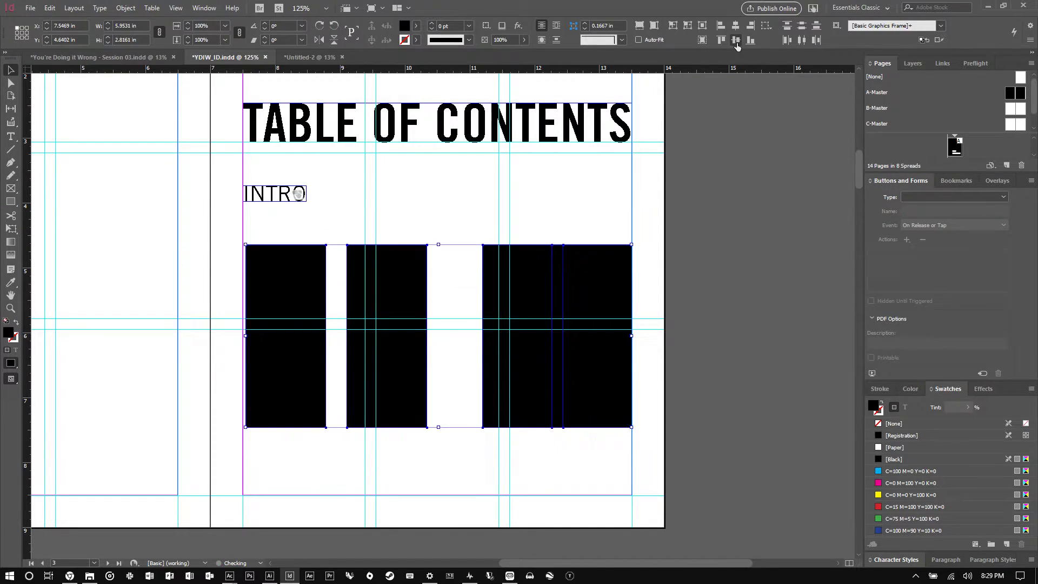
Undo the vertical-center alignment, try aligning the four rectangles by their bottom edges, and undo that too
key(ctrl+z)
click(750, 40)
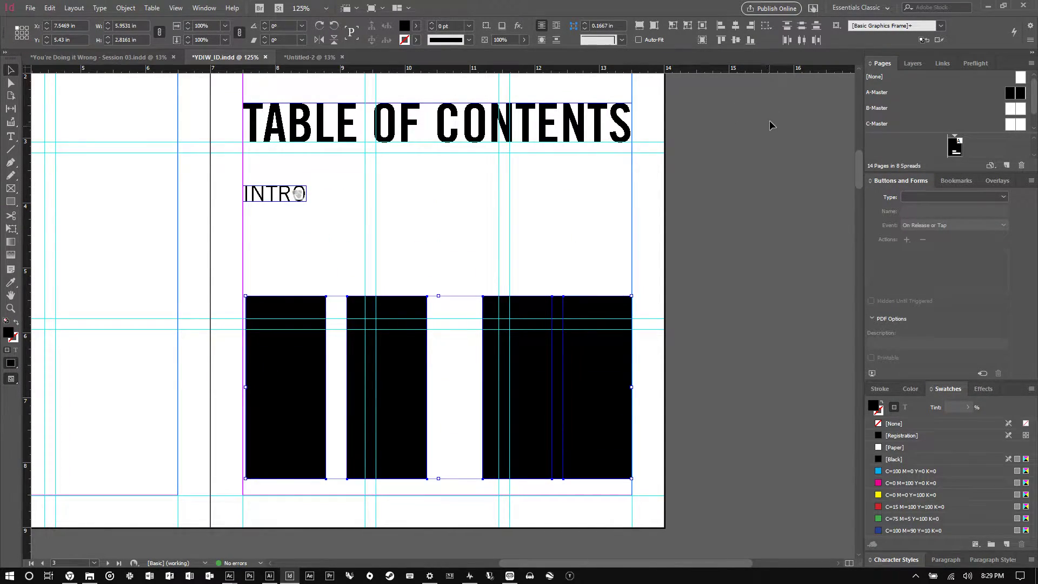
key(ctrl+z)
Distribute the four staggered rectangles evenly by their horizontal centers and vertical centers, leaving them deselected
click(801, 40)
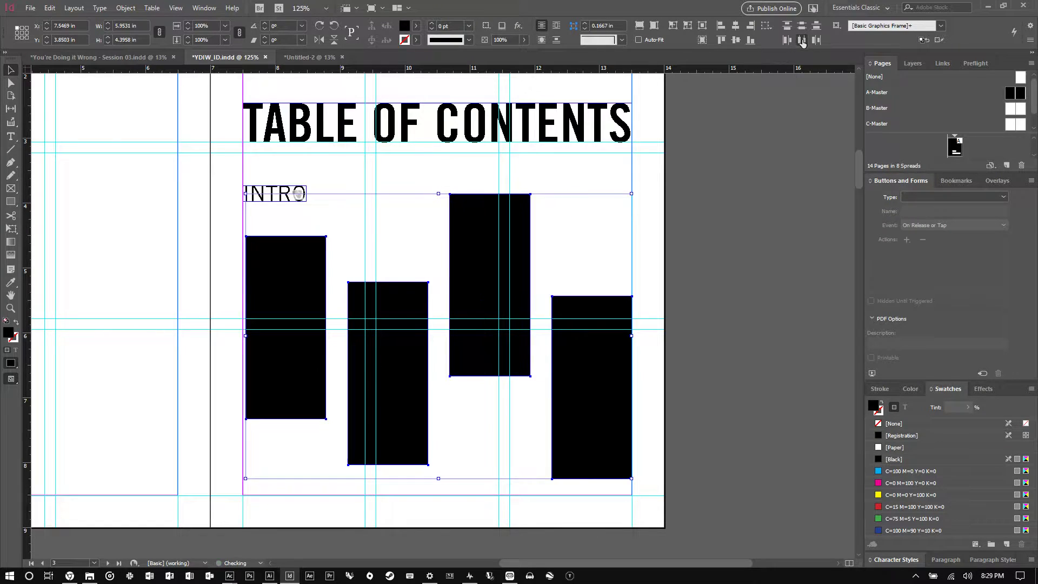
click(801, 25)
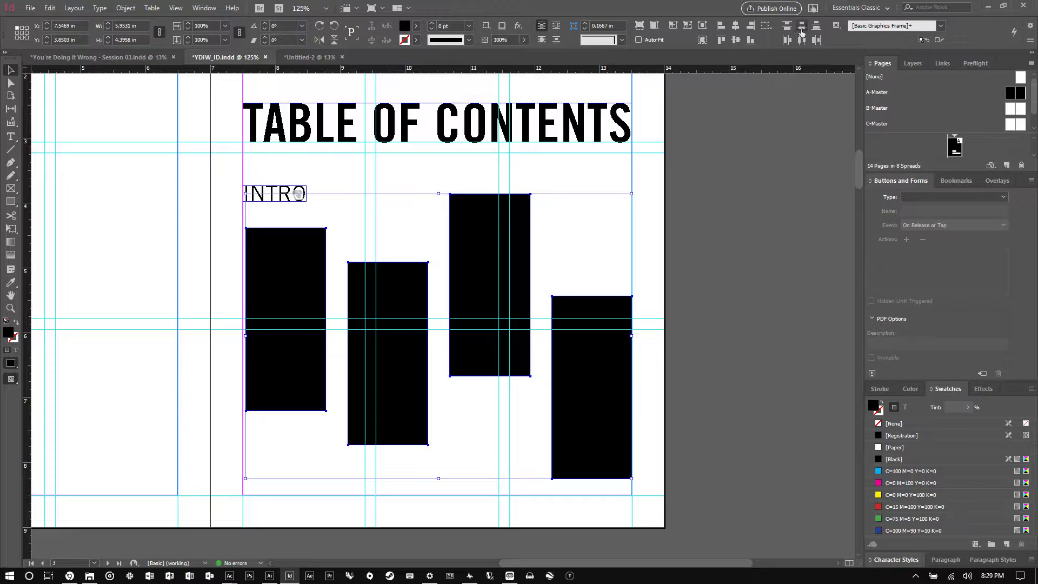
click(424, 194)
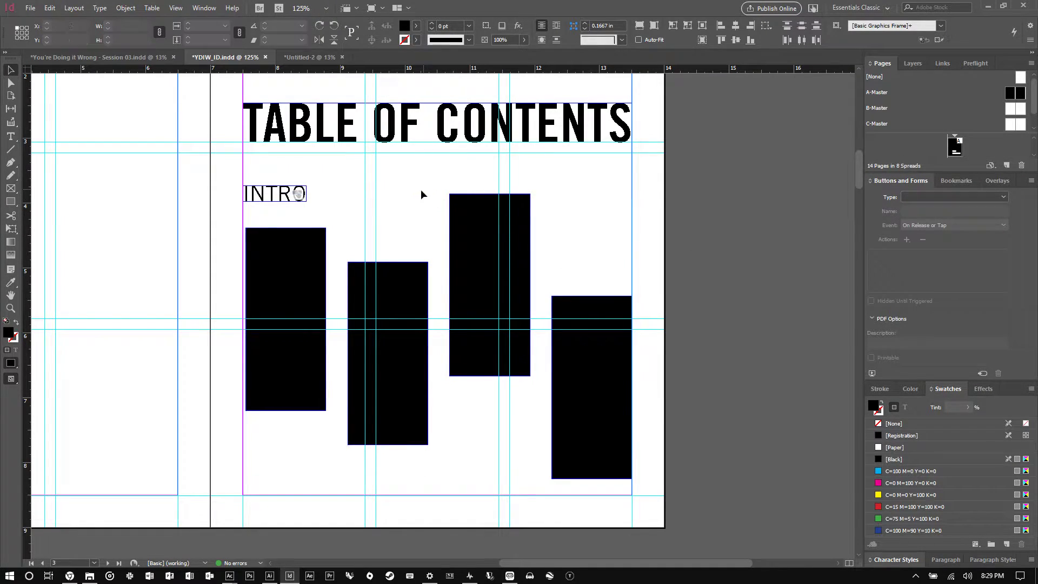
Reselect all four black rectangles and align their vertical centers
click(598, 445)
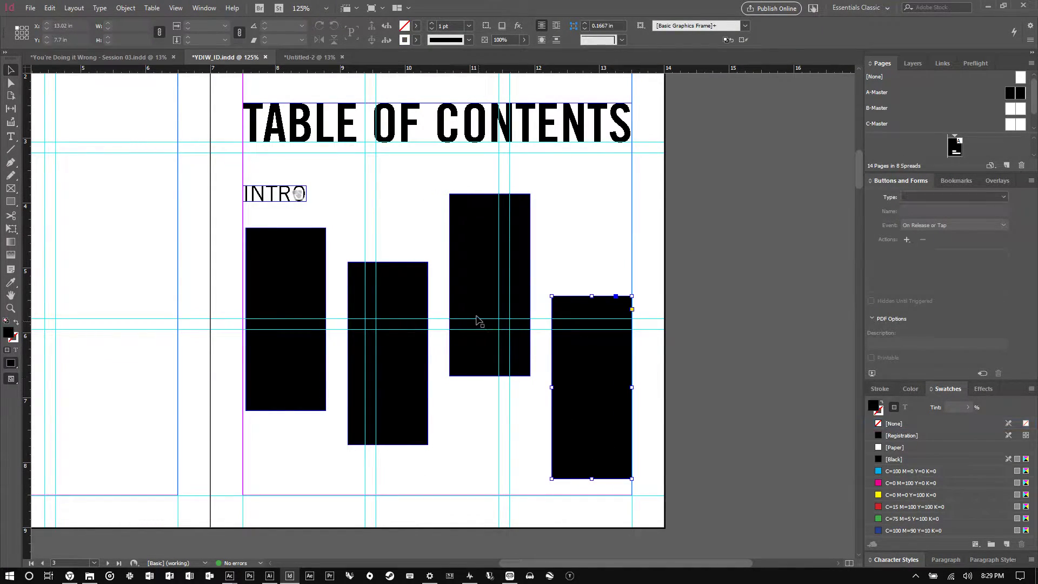
shift+click(477, 319)
shift+click(400, 314)
shift+click(291, 284)
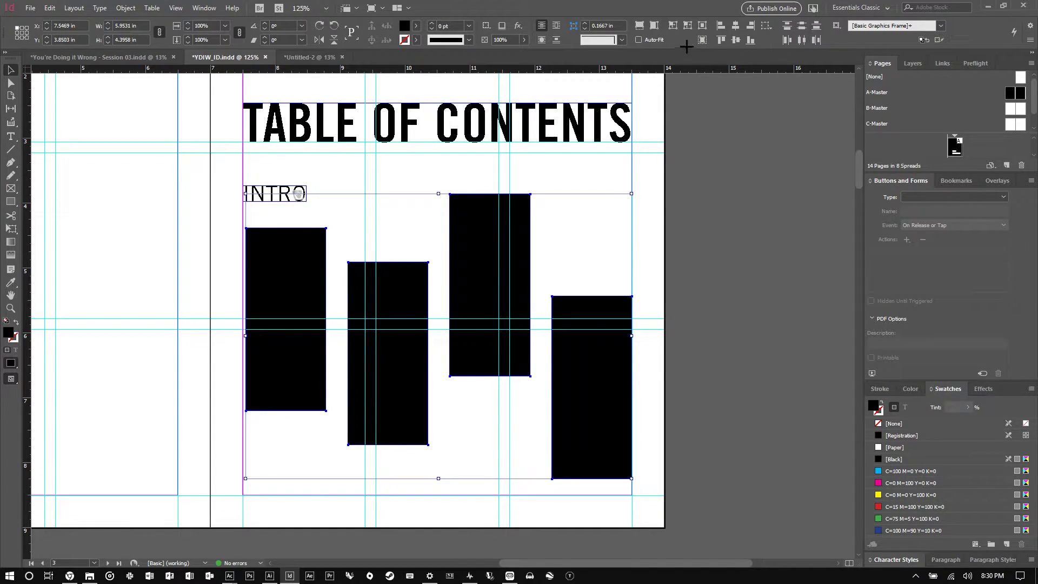
click(735, 40)
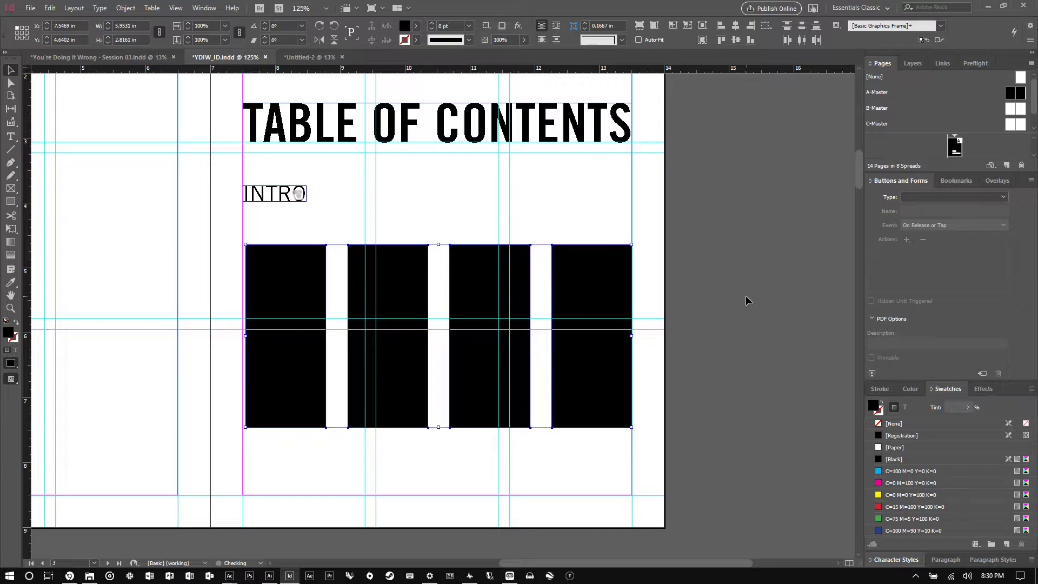
Move the first rectangle onto the facing left page at X 4.95 in and distribute all four by horizontal centers
click(345, 474)
drag(303, 405, 138, 397)
key(ctrl+minus)
key(ctrl+minus)
drag(709, 332, 301, 308)
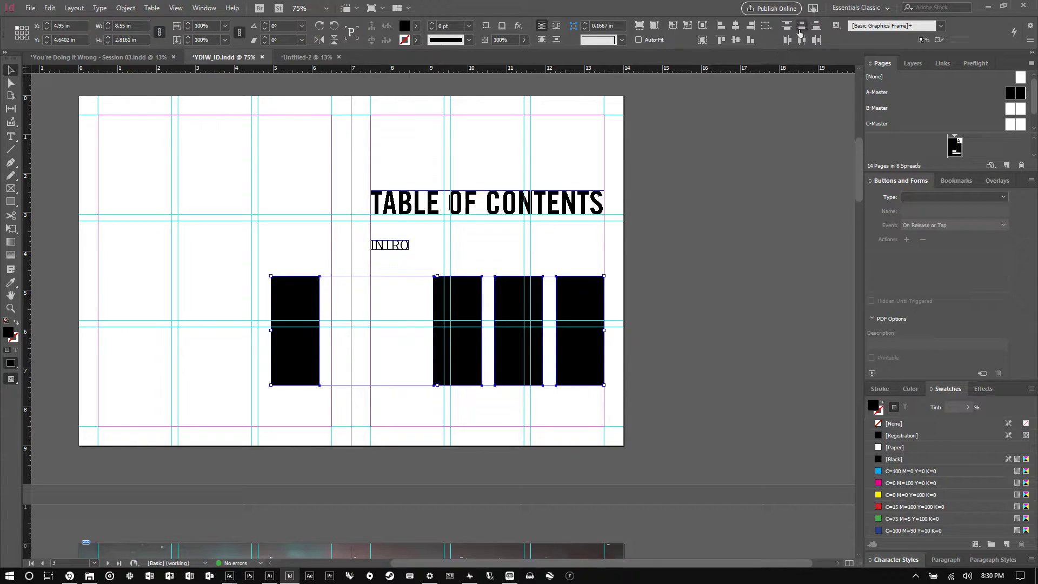
click(802, 40)
Move the first rectangle to the spread's left margin at X 0.5 in and distribute all four by their right edges
drag(301, 303, 136, 310)
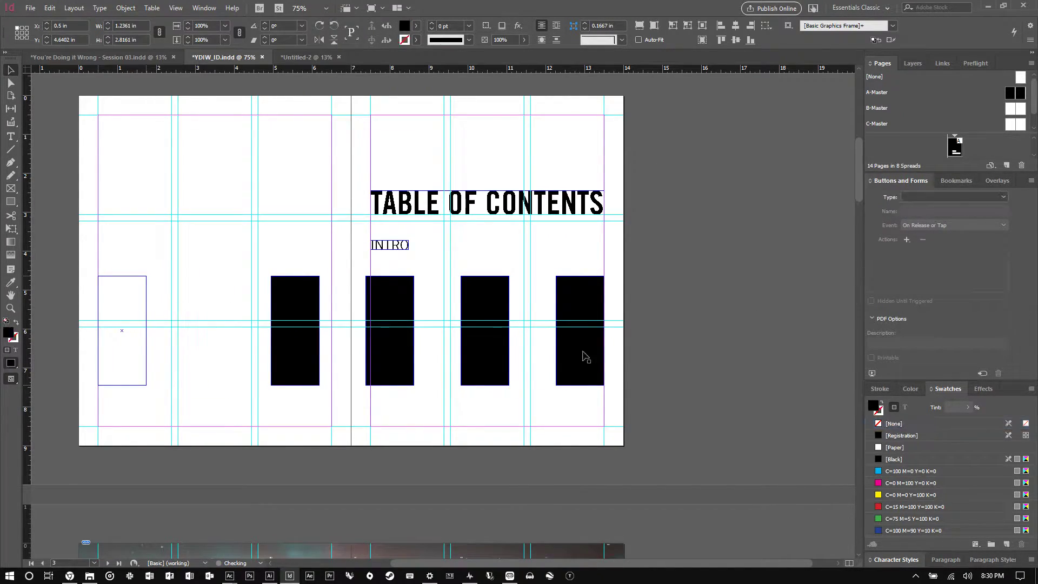
drag(637, 354, 117, 324)
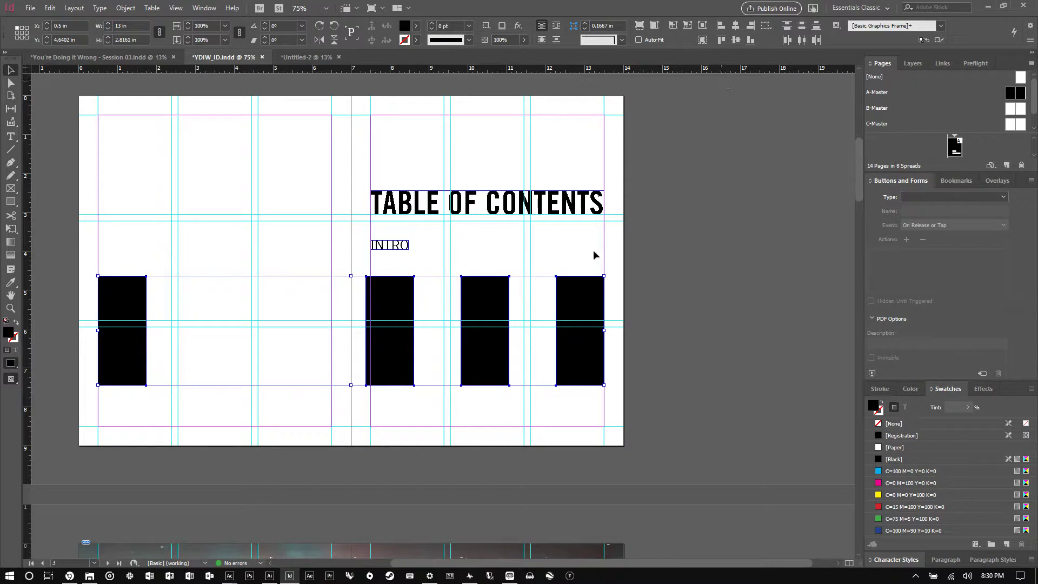
click(816, 40)
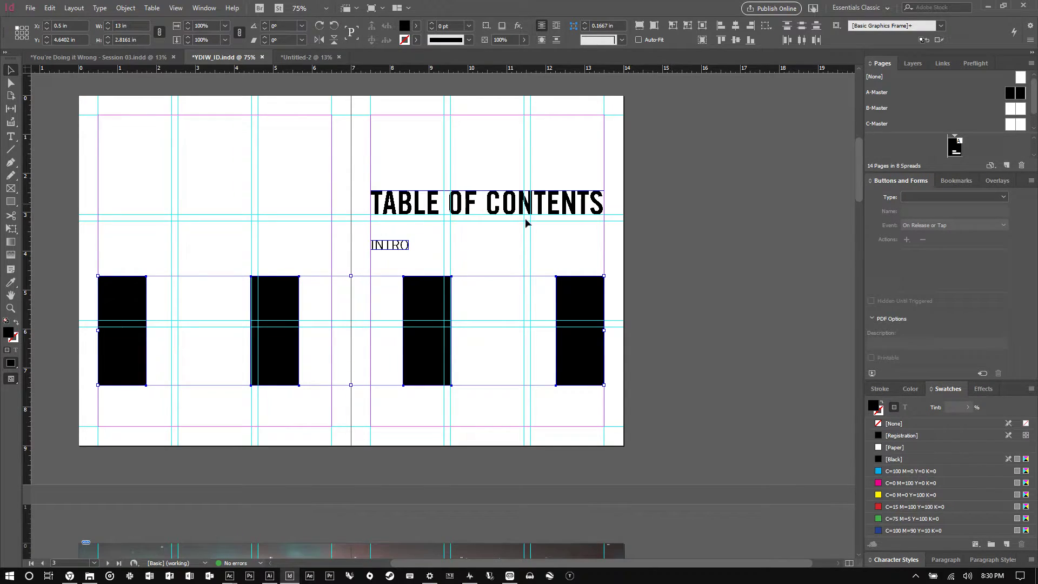
click(649, 233)
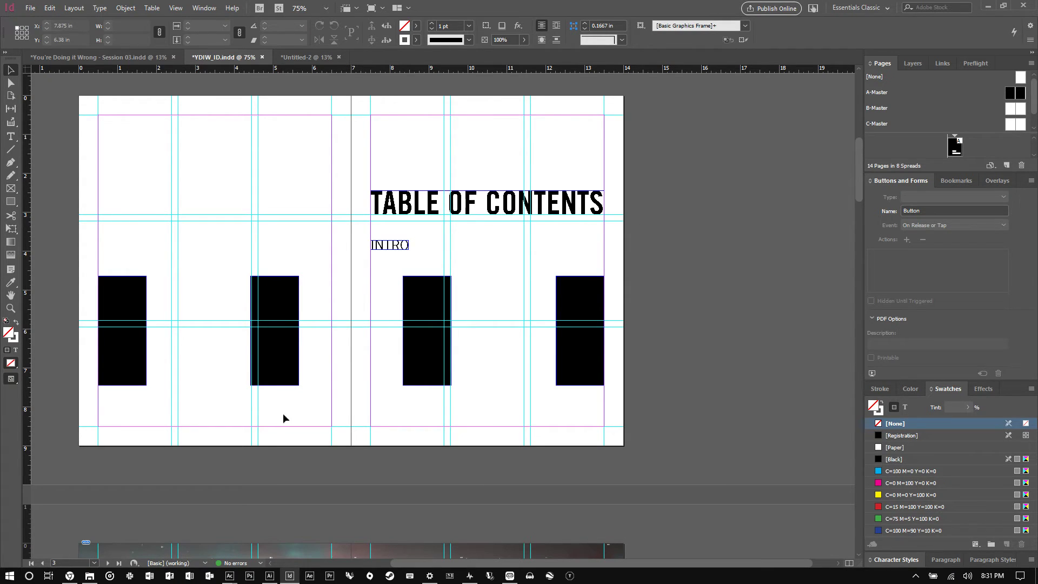
Switch to Illustrator and open the recent files First 500 Logo Design for AE.ai and Easter_Graphic_Square.ai
click(269, 576)
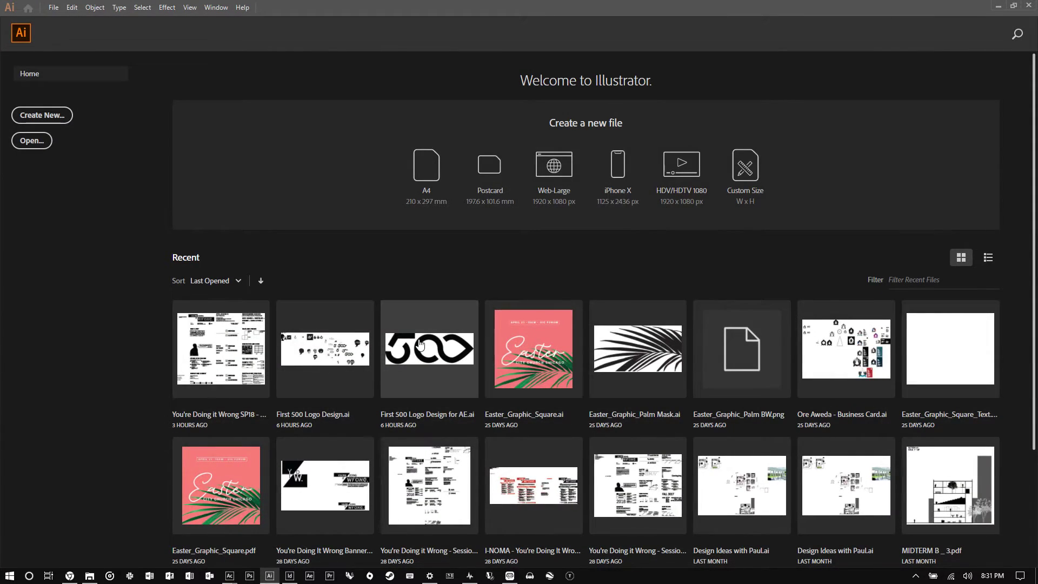
click(443, 423)
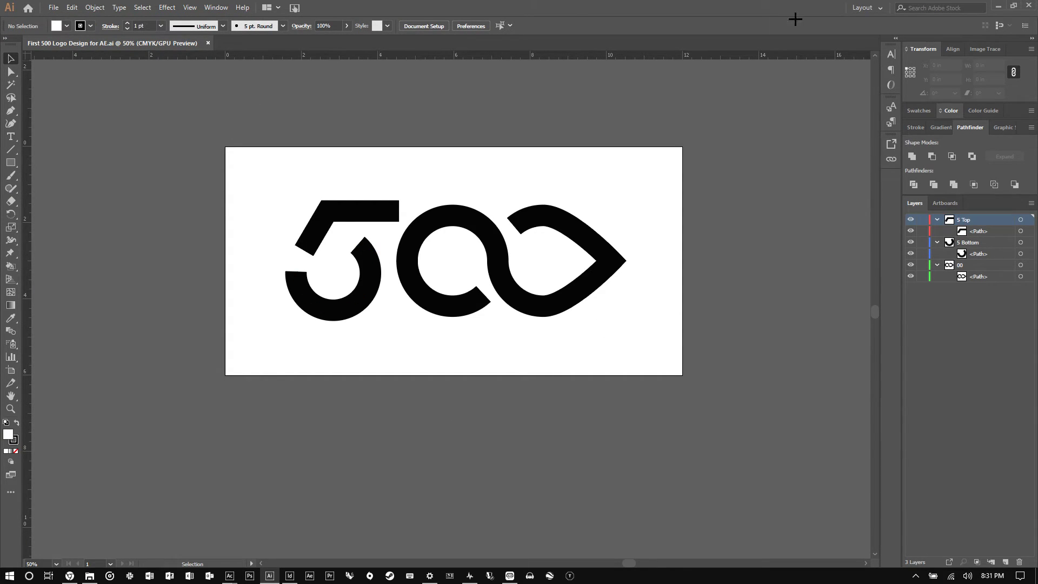
click(28, 8)
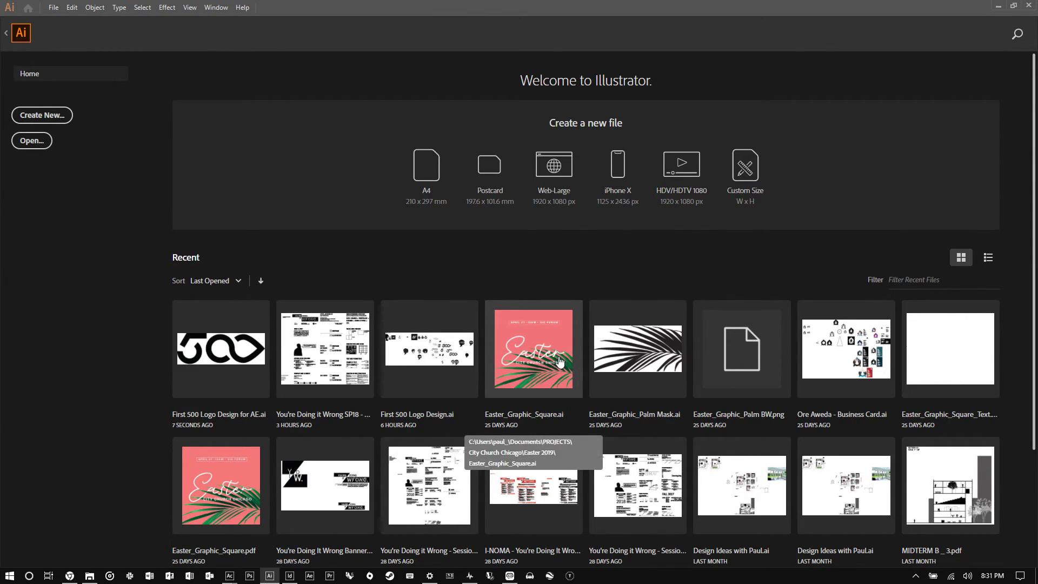
click(559, 360)
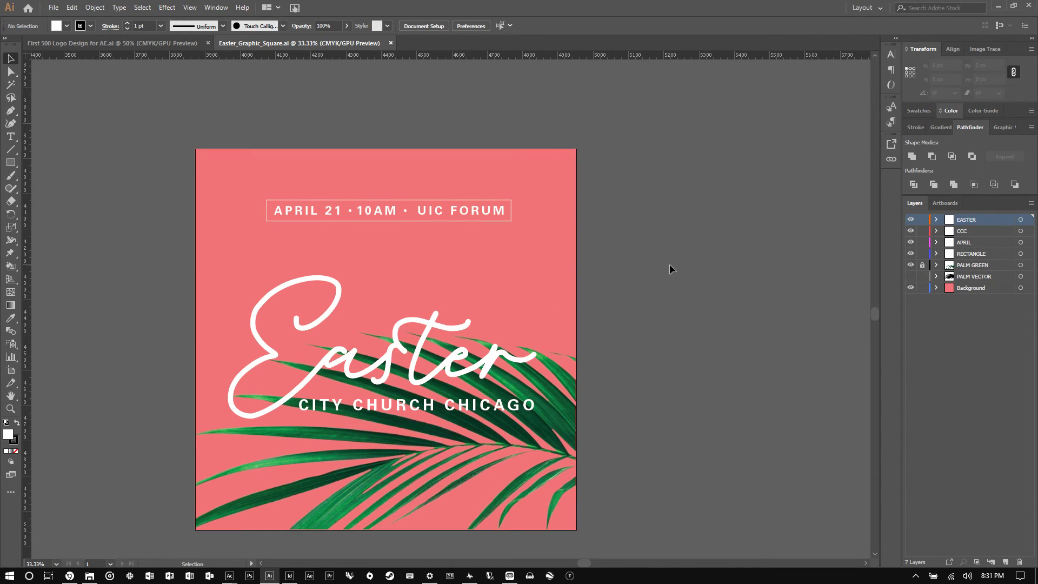
Close the Easter graphic and 500 logo files and return to the InDesign table of contents spread
click(389, 42)
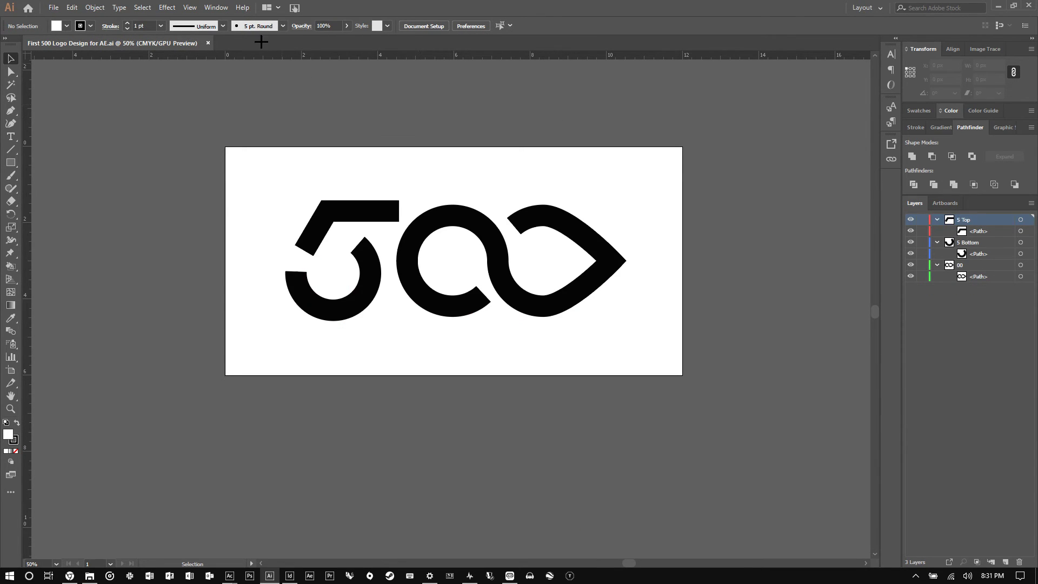
click(210, 43)
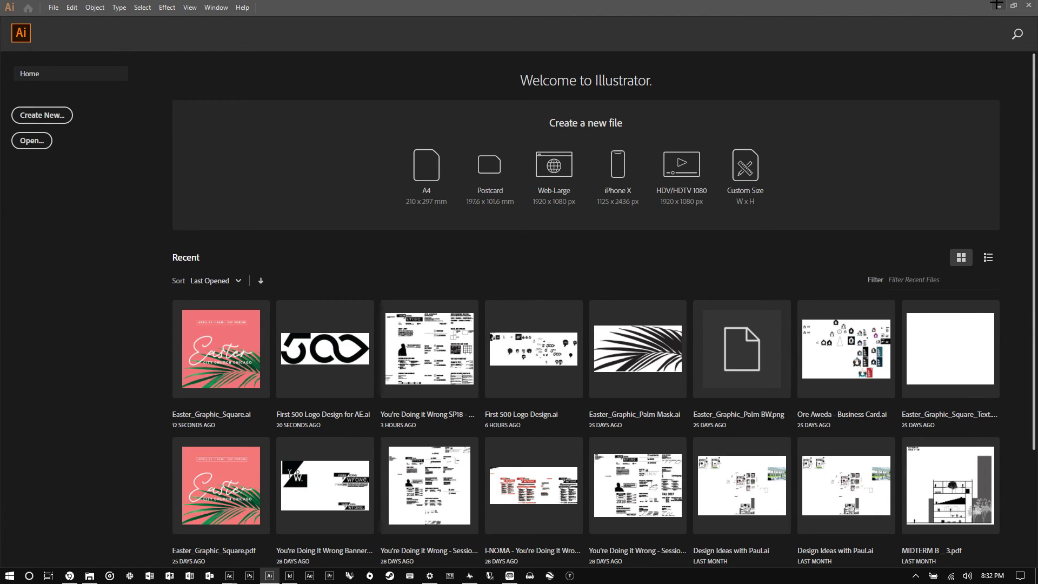
click(997, 5)
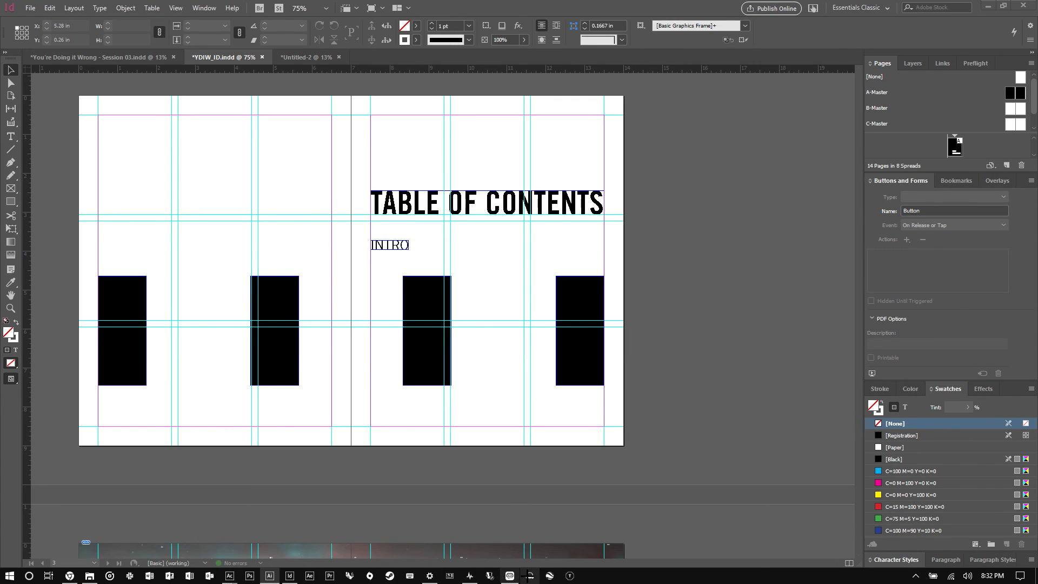
Switch to Streamlabs OBS and stop the recording
click(510, 576)
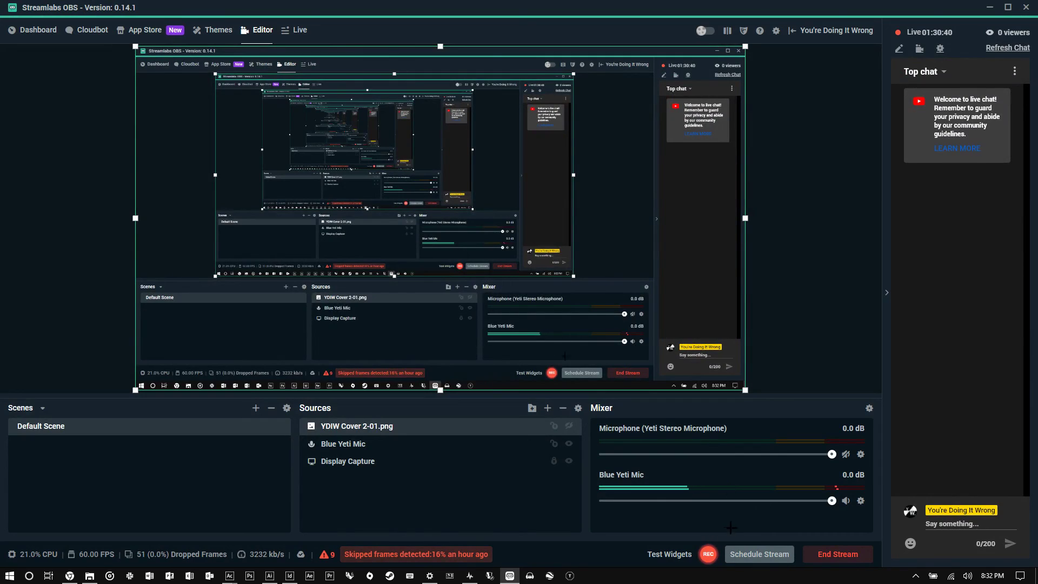
click(707, 557)
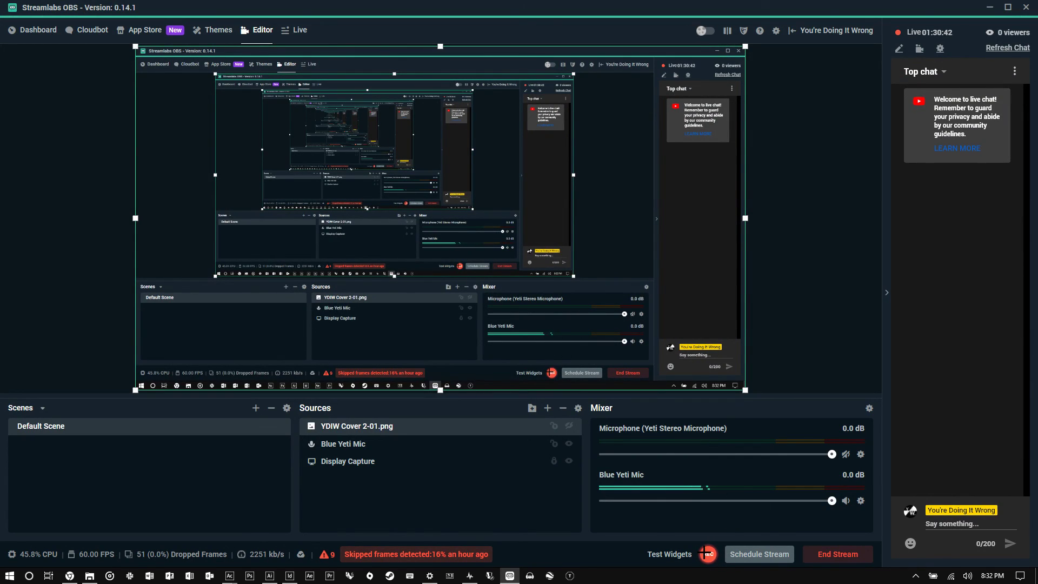